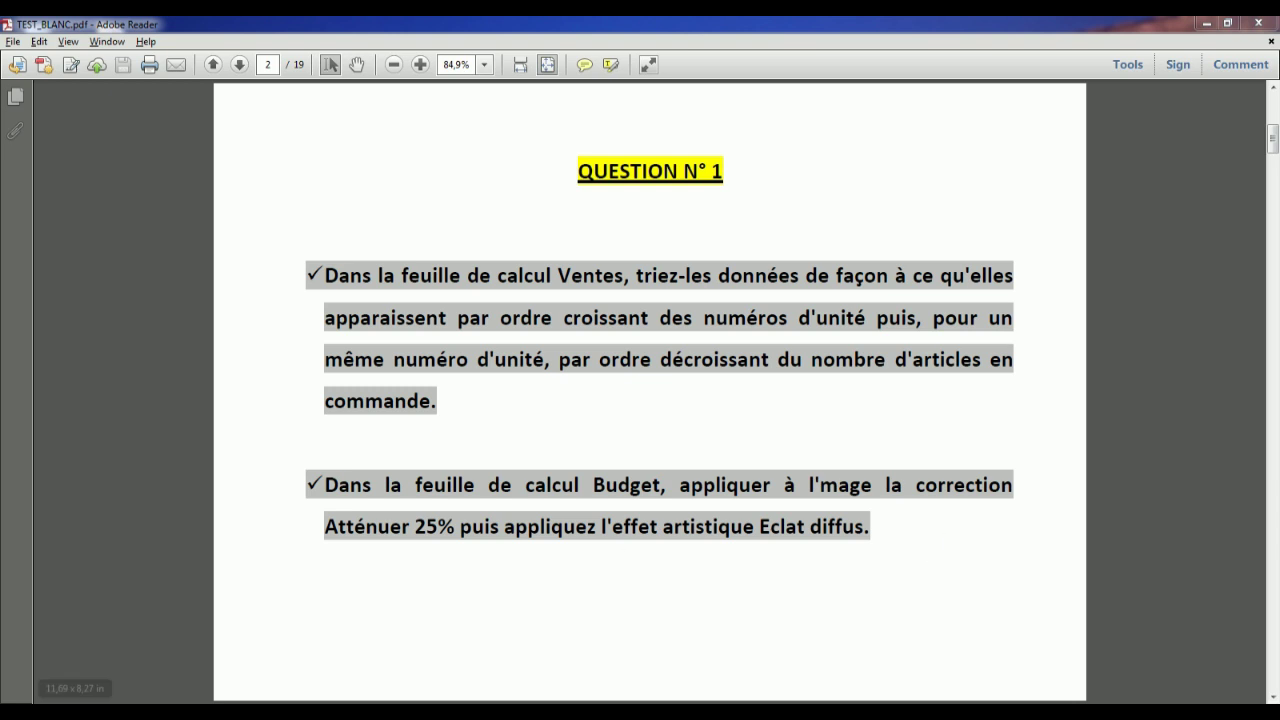
# - Open the Question1 workbook from the Ateliers folder in Excel and dismiss the Office activation assistant
pyautogui.click(110, 714)
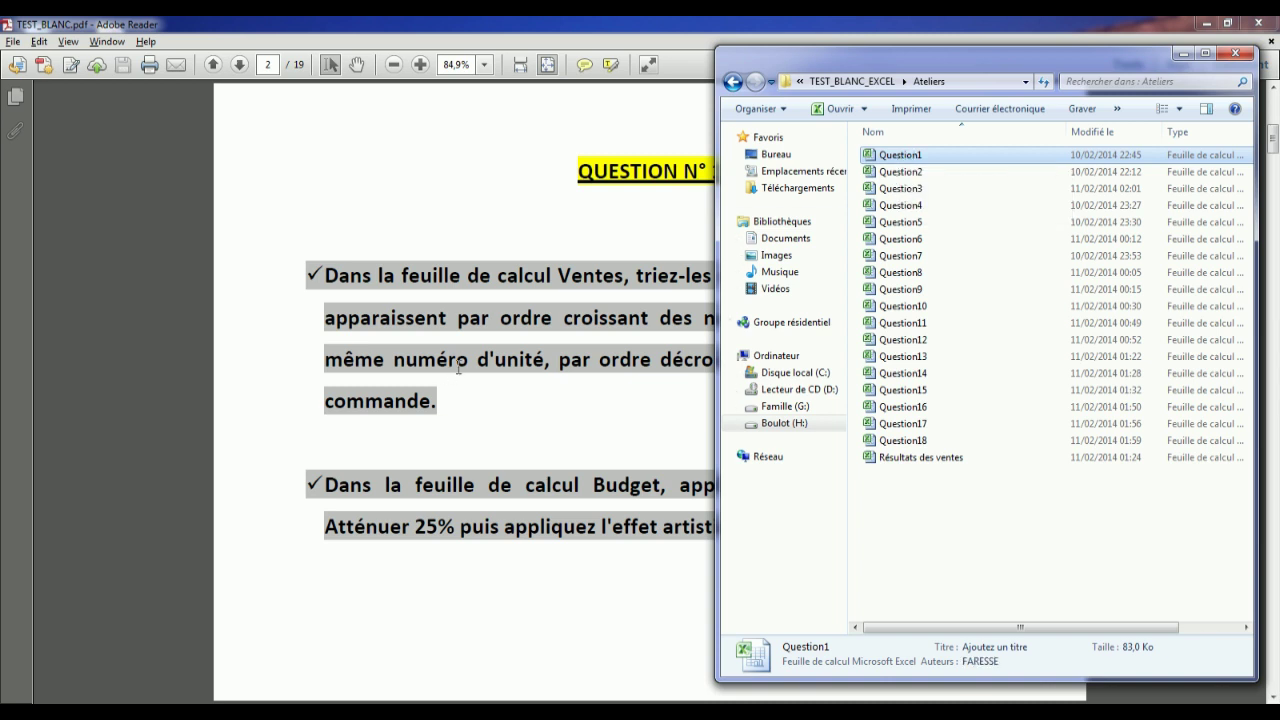
pyautogui.doubleClick(877, 157)
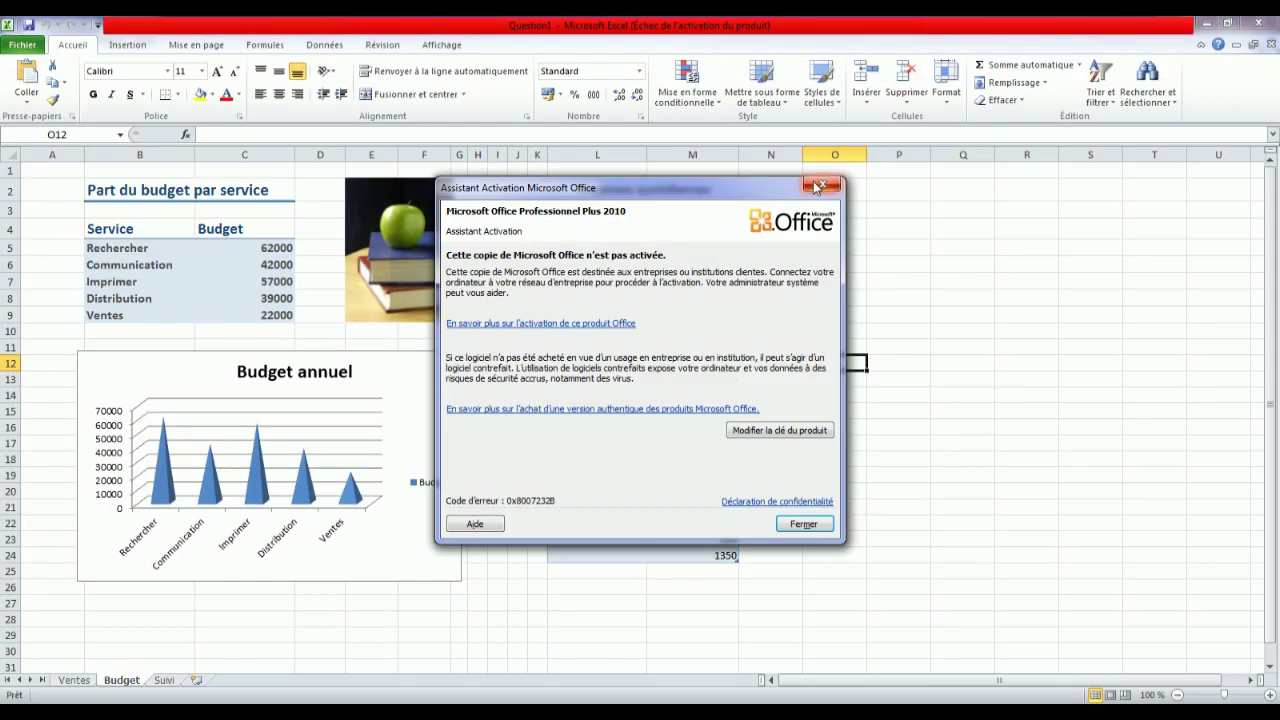
pyautogui.click(834, 185)
# - Display the Ventes sheet and consult the Question 1 instructions in TEST_BLANC.pdf, returning to the workbook in Excel
pyautogui.hotkey('alt', 'Tab')
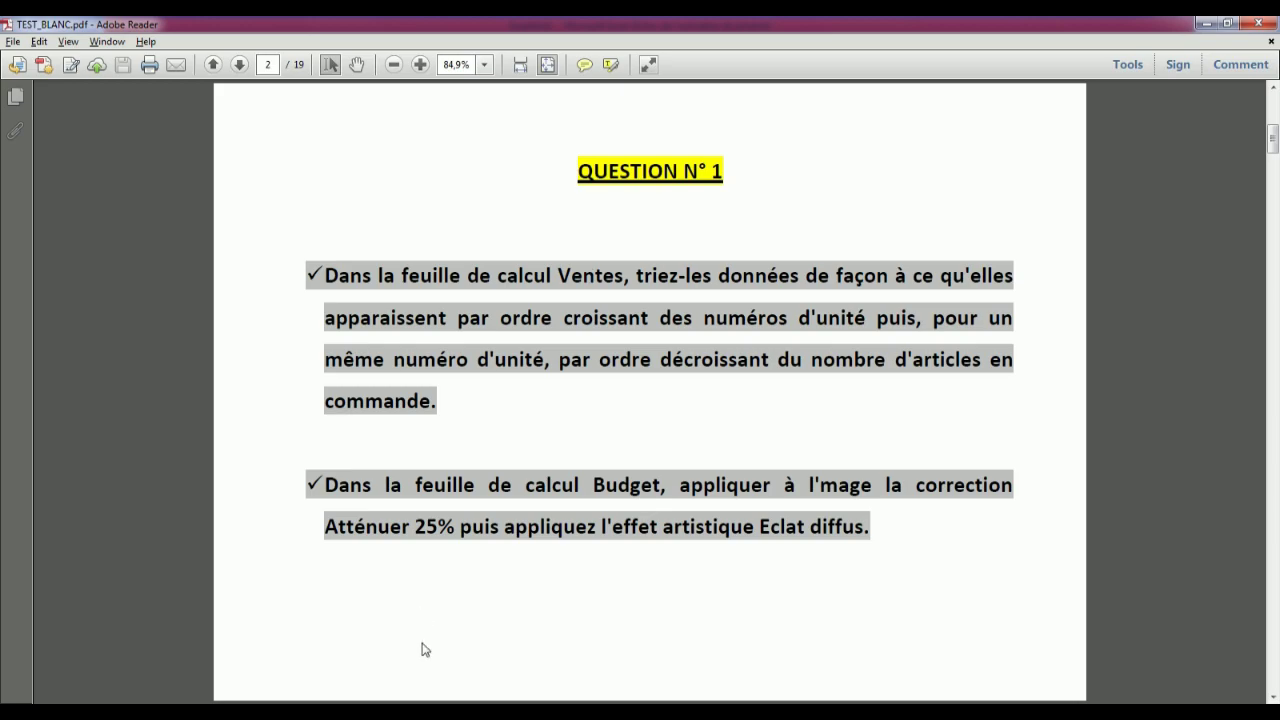
pyautogui.hotkey('alt', 'Tab')
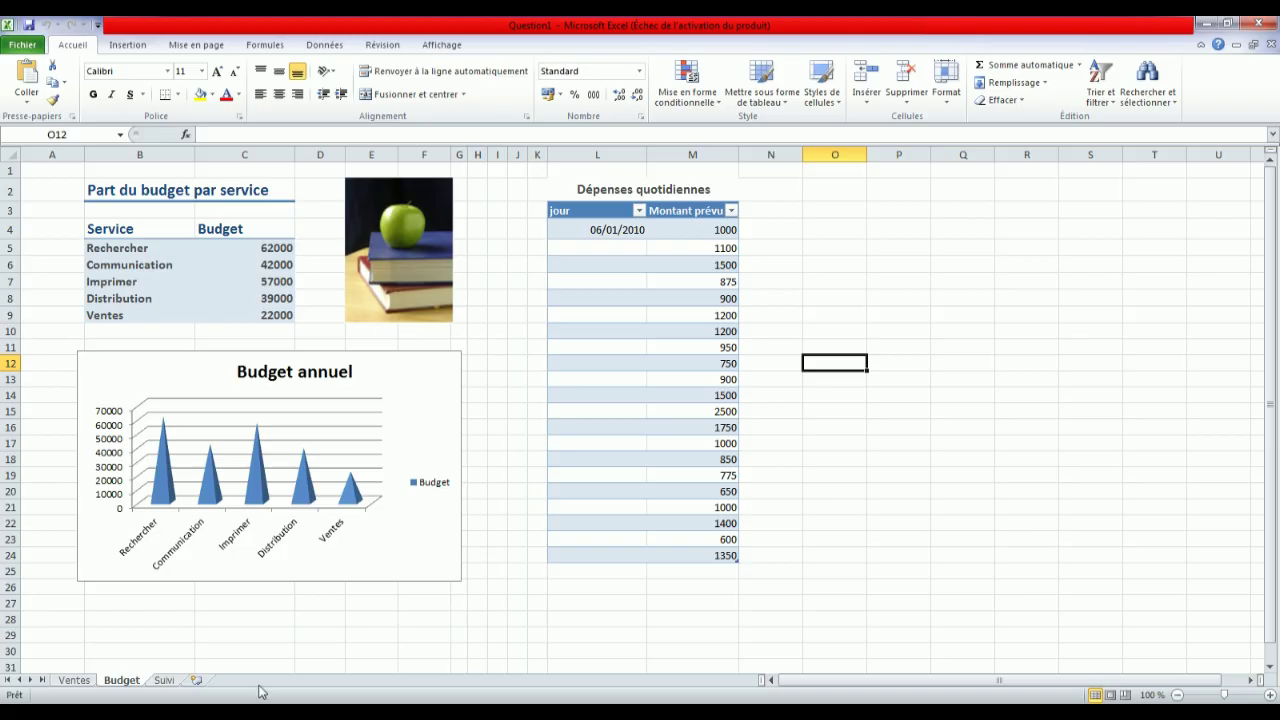
pyautogui.click(80, 683)
pyautogui.click(319, 711)
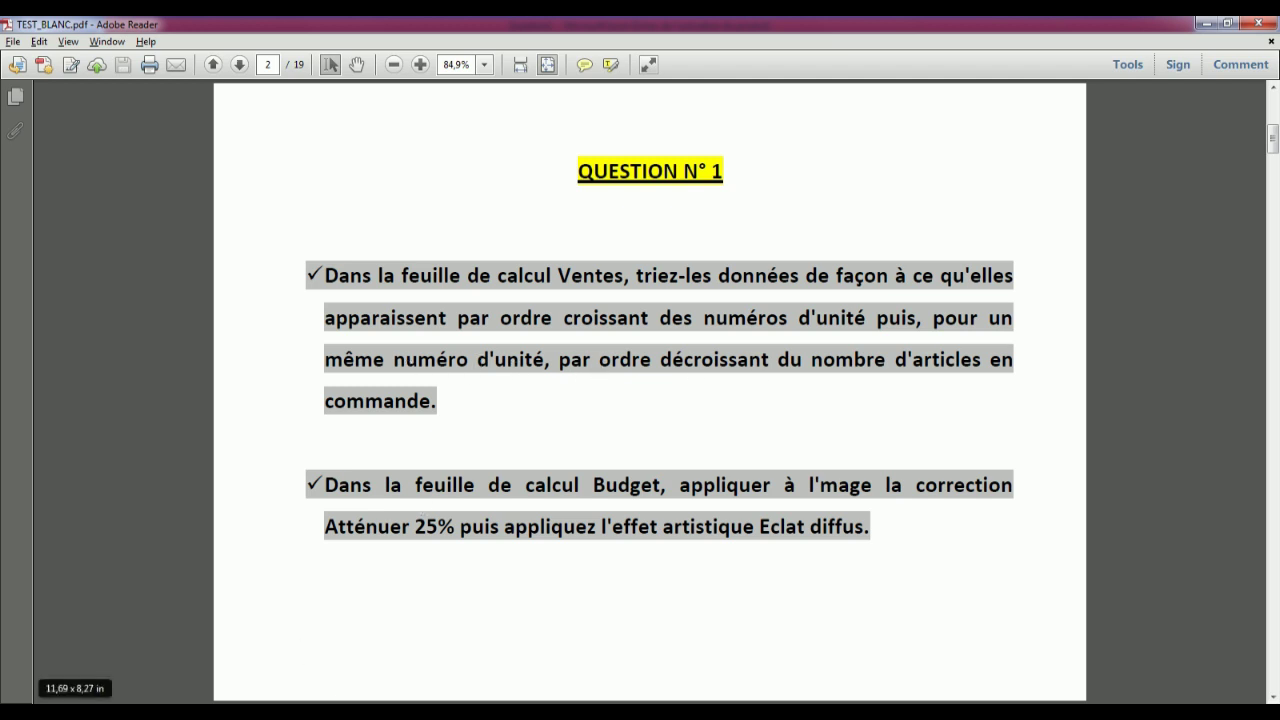
pyautogui.hotkey('alt', 'Tab')
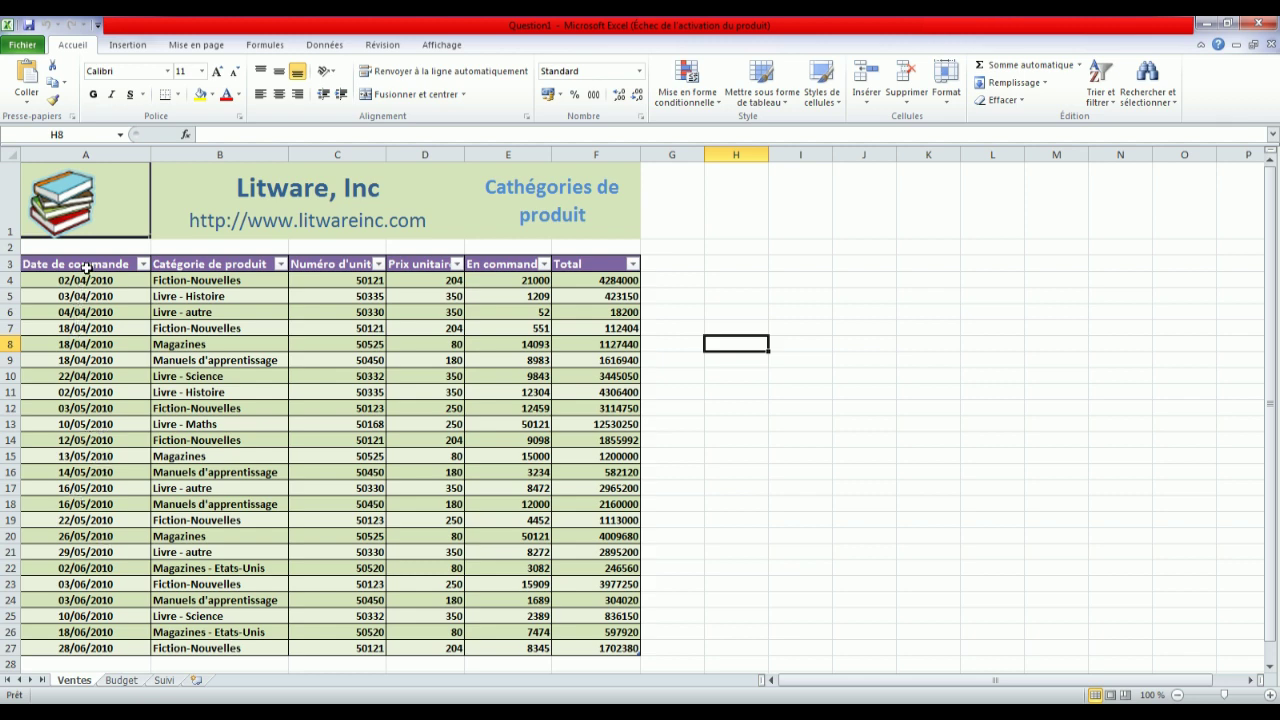
# - Set up a custom sort of the sales table A3:F27 by Numéro d'unité, from smallest to largest
pyautogui.moveTo(87, 268); pyautogui.dragTo(600, 648)
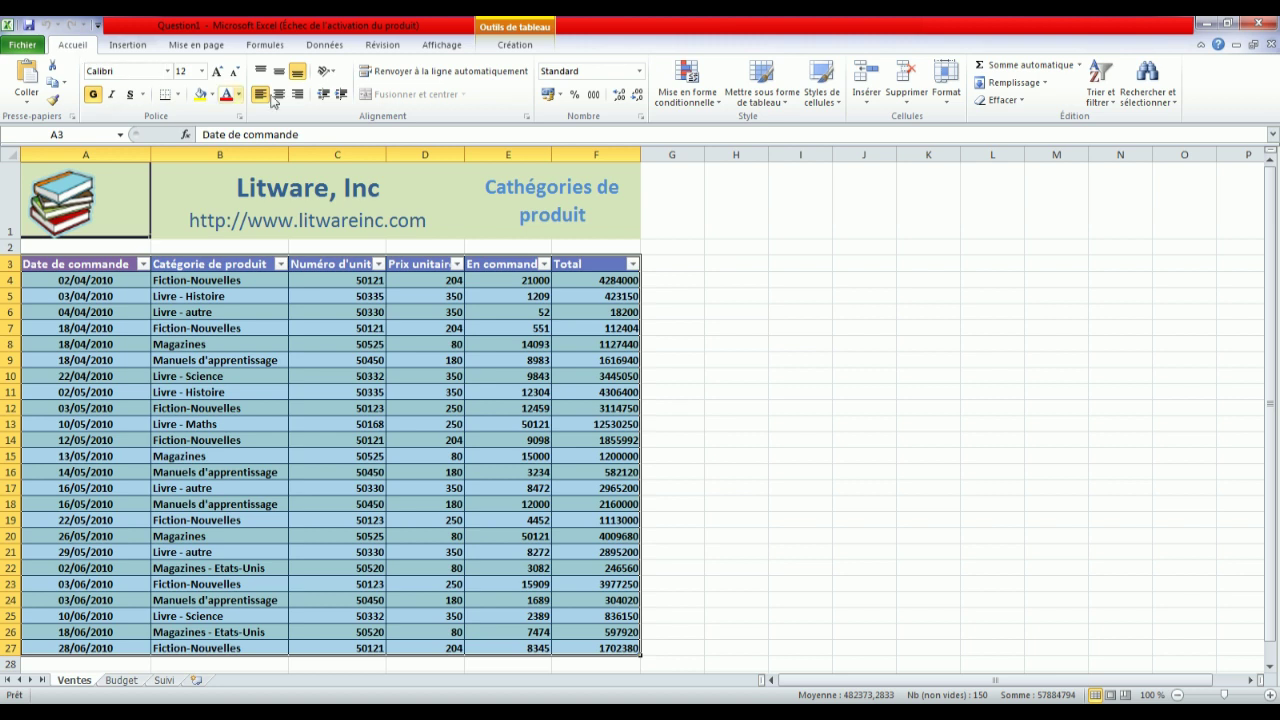
pyautogui.click(1112, 100)
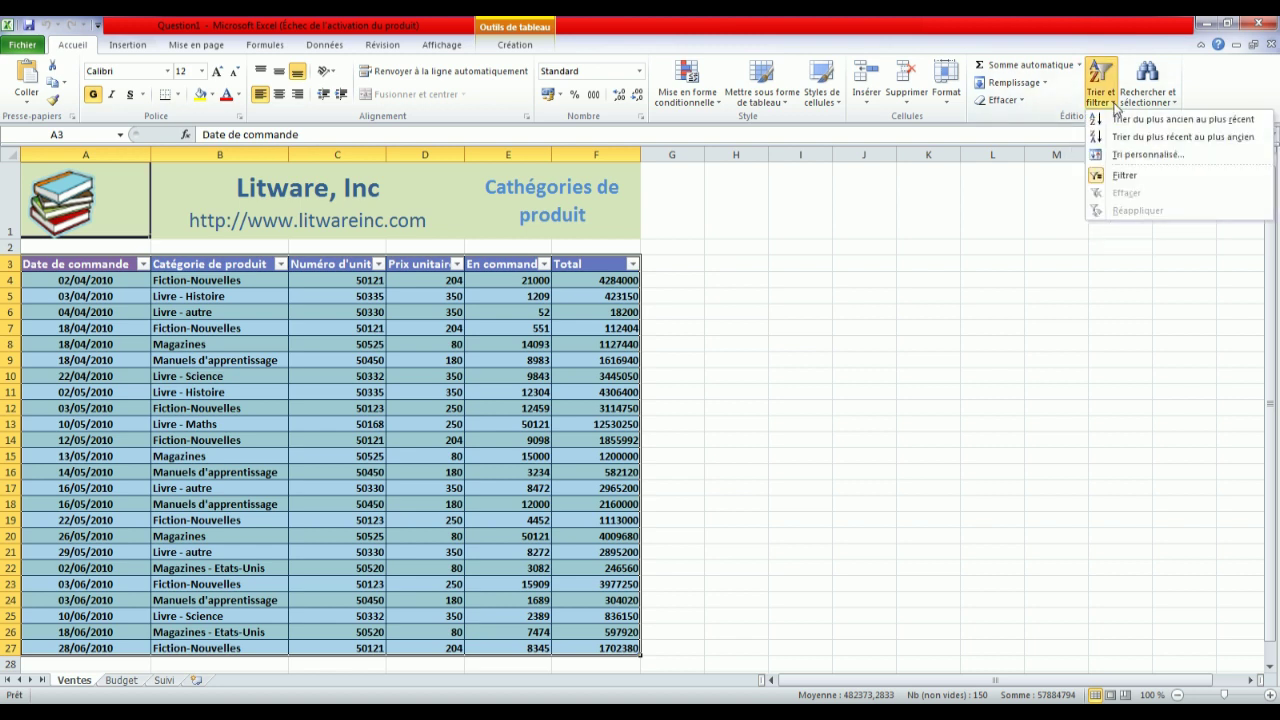
pyautogui.click(1141, 157)
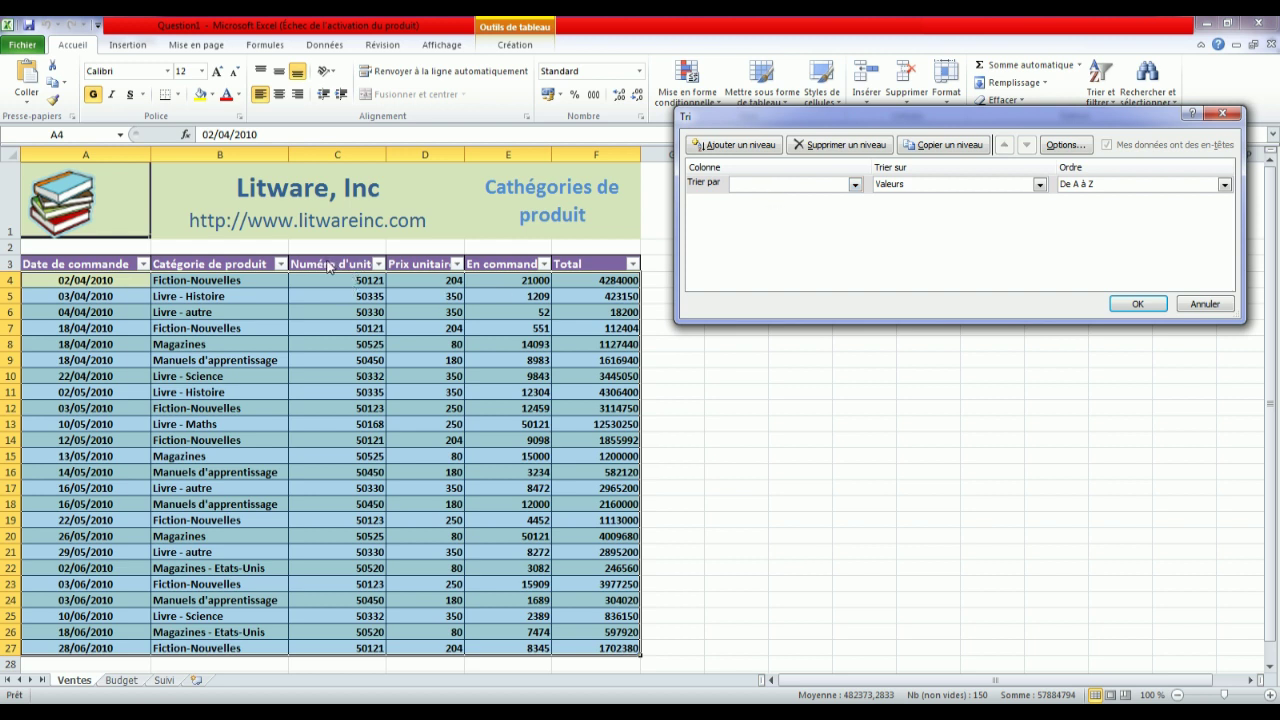
pyautogui.click(855, 185)
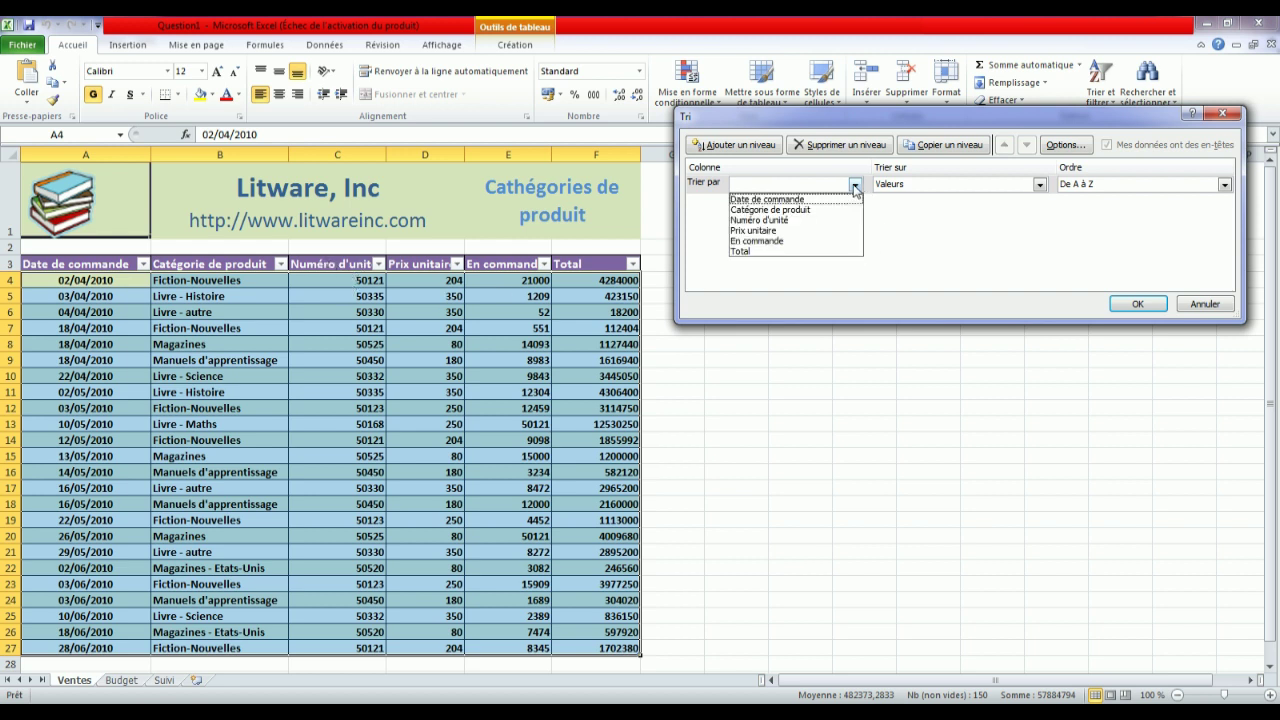
pyautogui.click(828, 220)
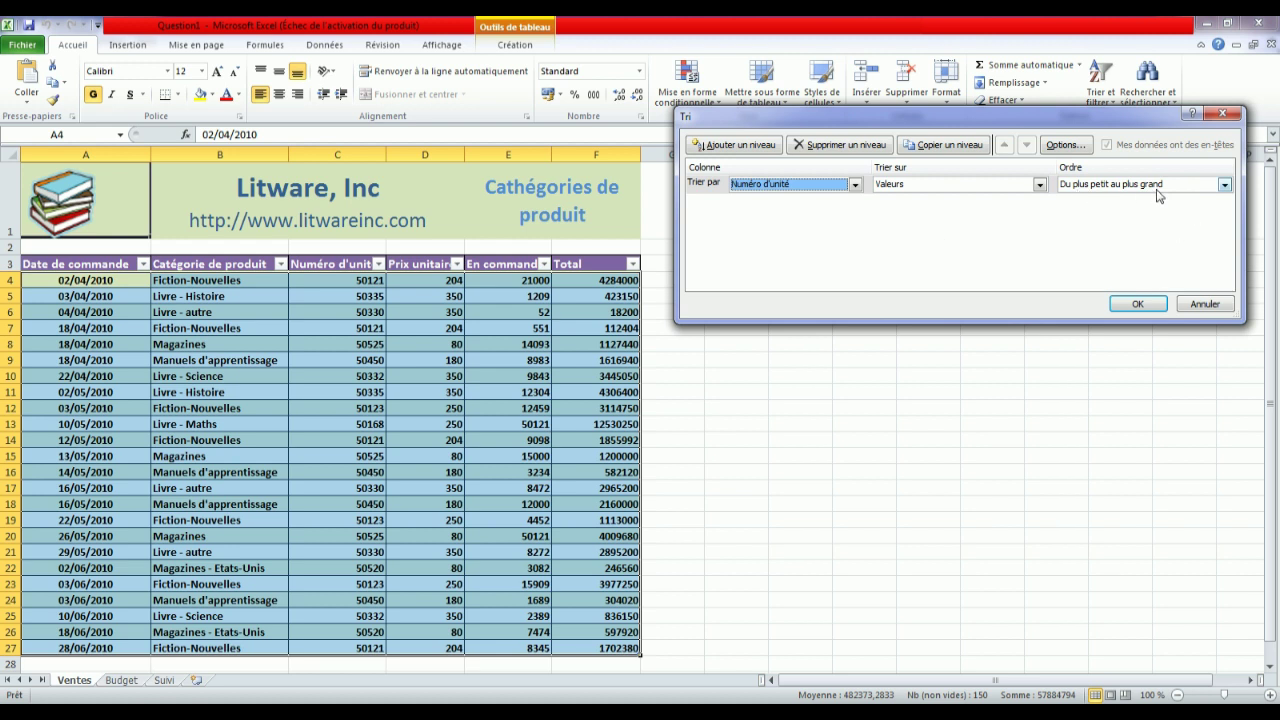
# - Add a second sort level on En commande, from largest to smallest, and apply the sort
pyautogui.click(736, 147)
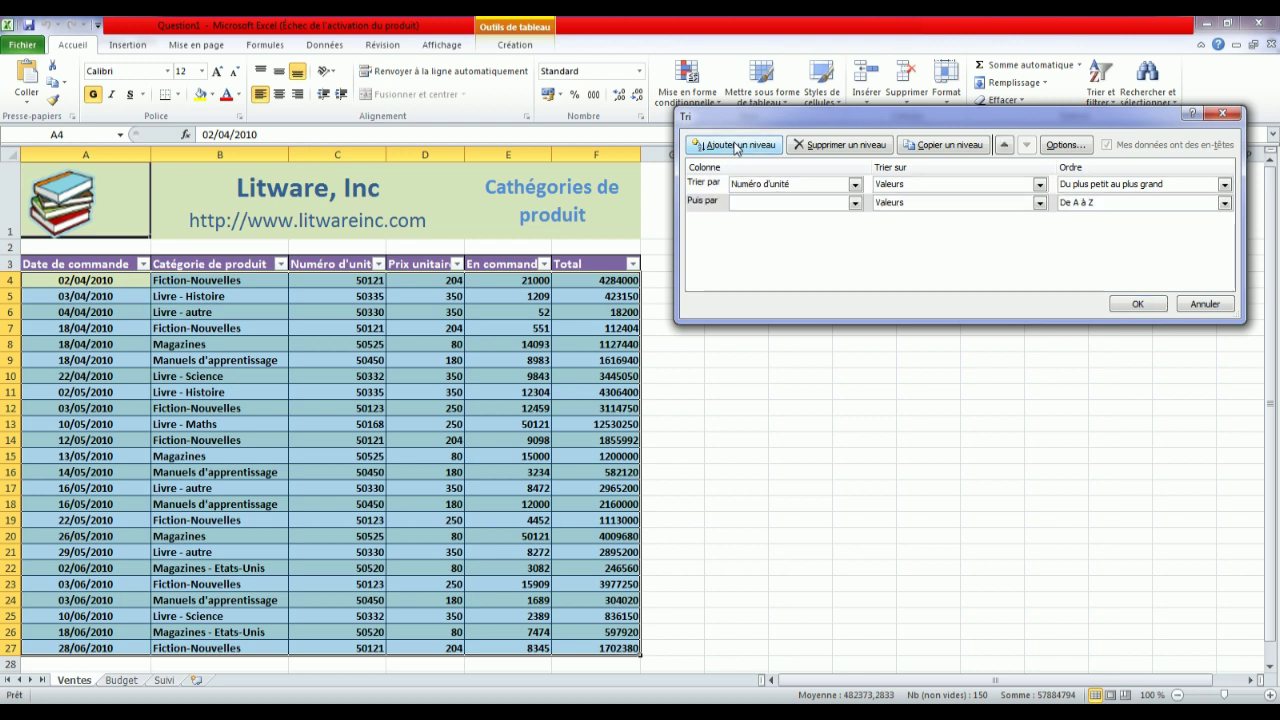
pyautogui.click(855, 203)
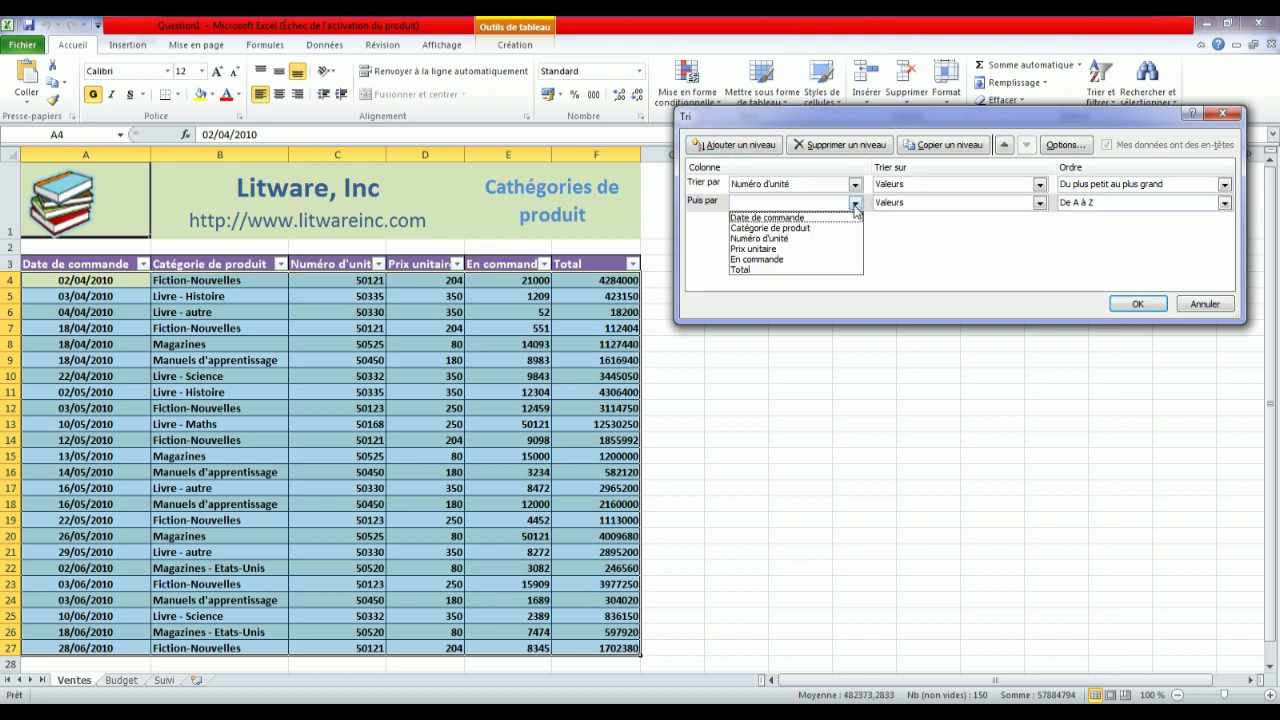
pyautogui.click(763, 260)
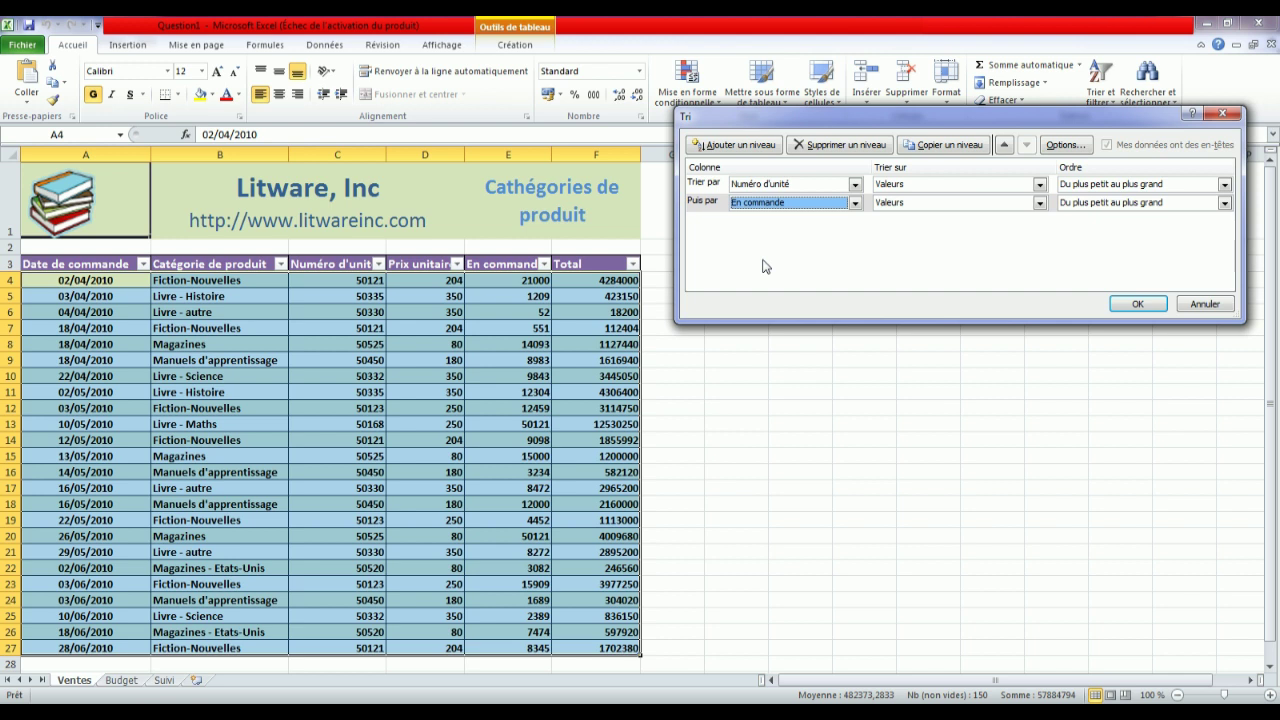
pyautogui.click(1100, 203)
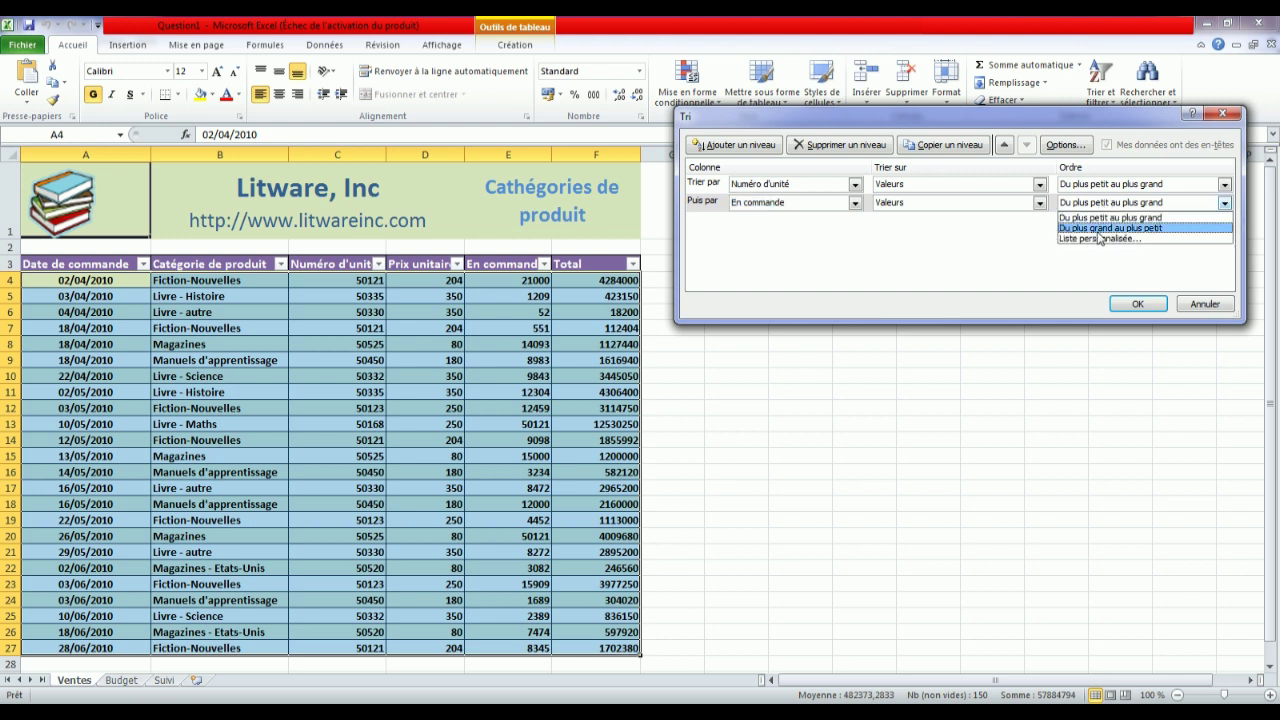
pyautogui.click(1104, 228)
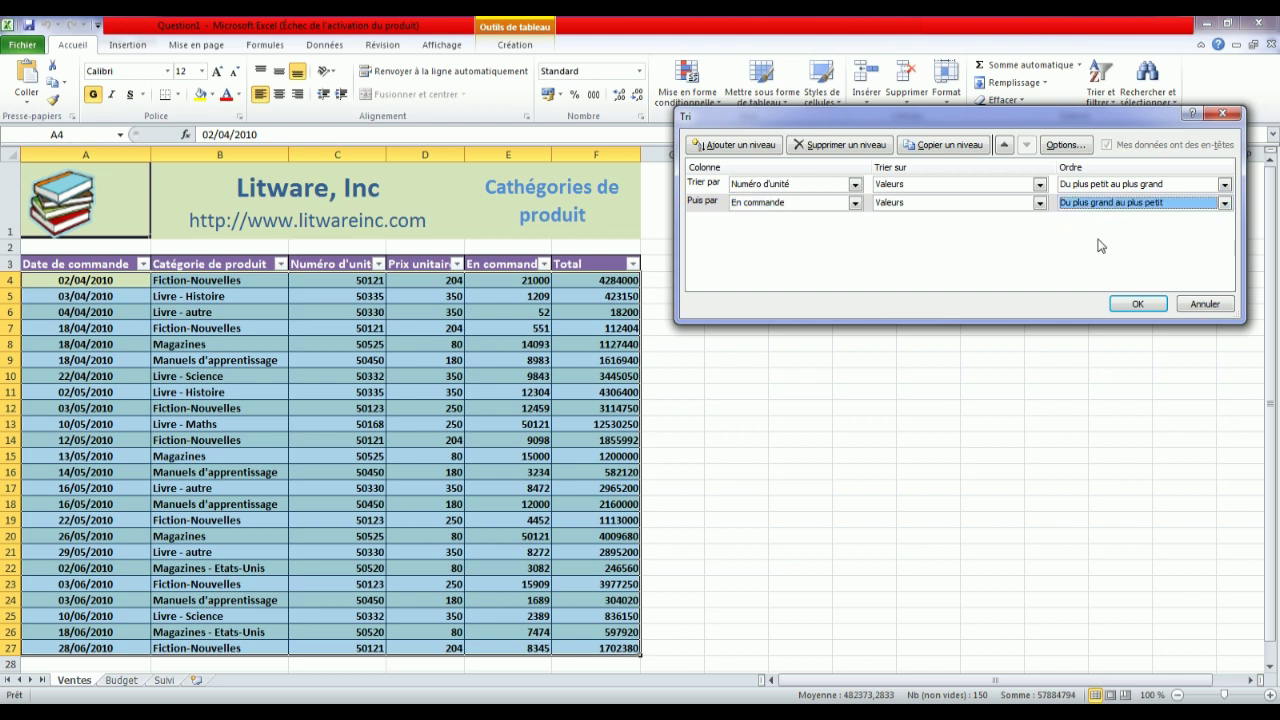
pyautogui.click(1140, 304)
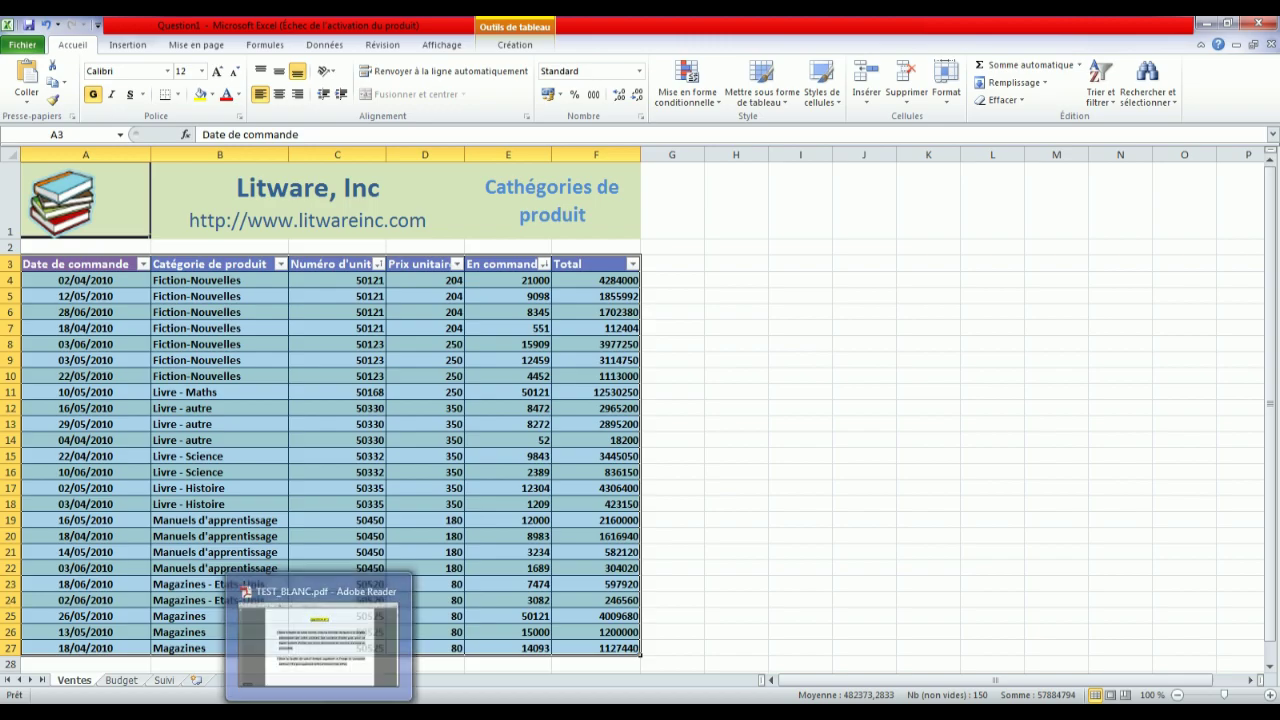
# - Apply the Atténuer 25% sharpness correction to the apple-and-books picture on the Budget sheet
pyautogui.click(318, 712)
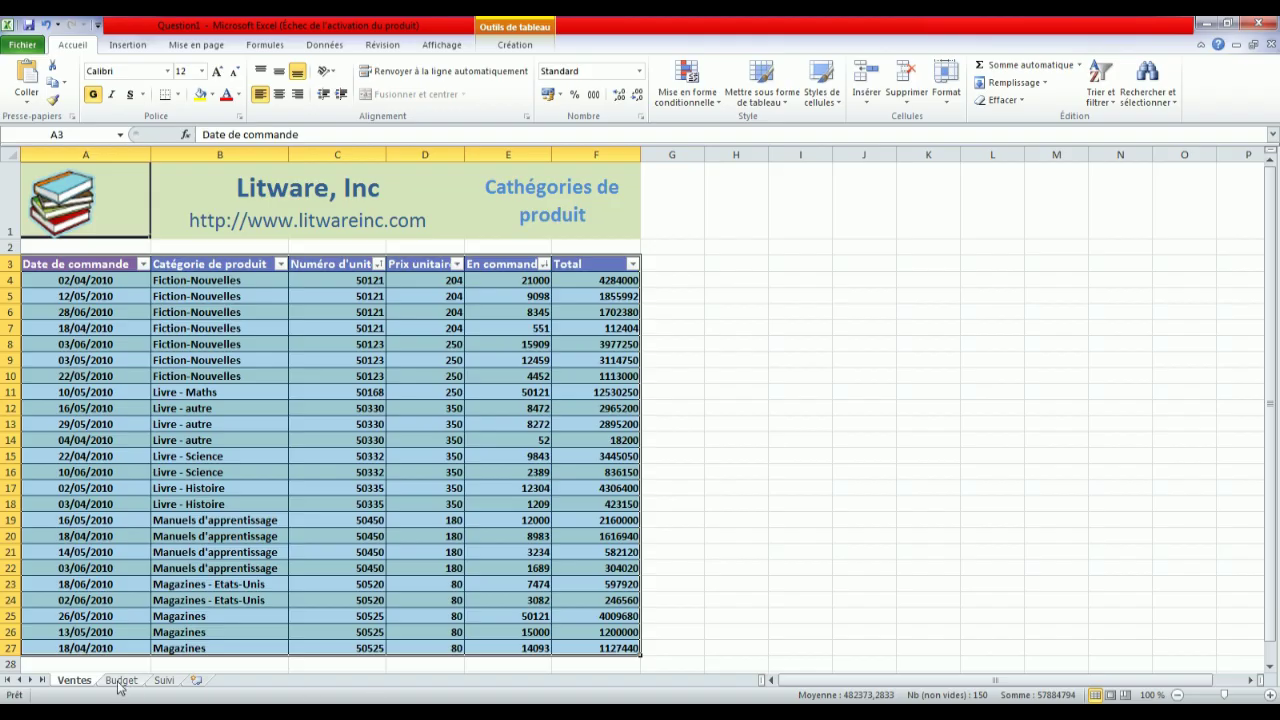
pyautogui.click(121, 681)
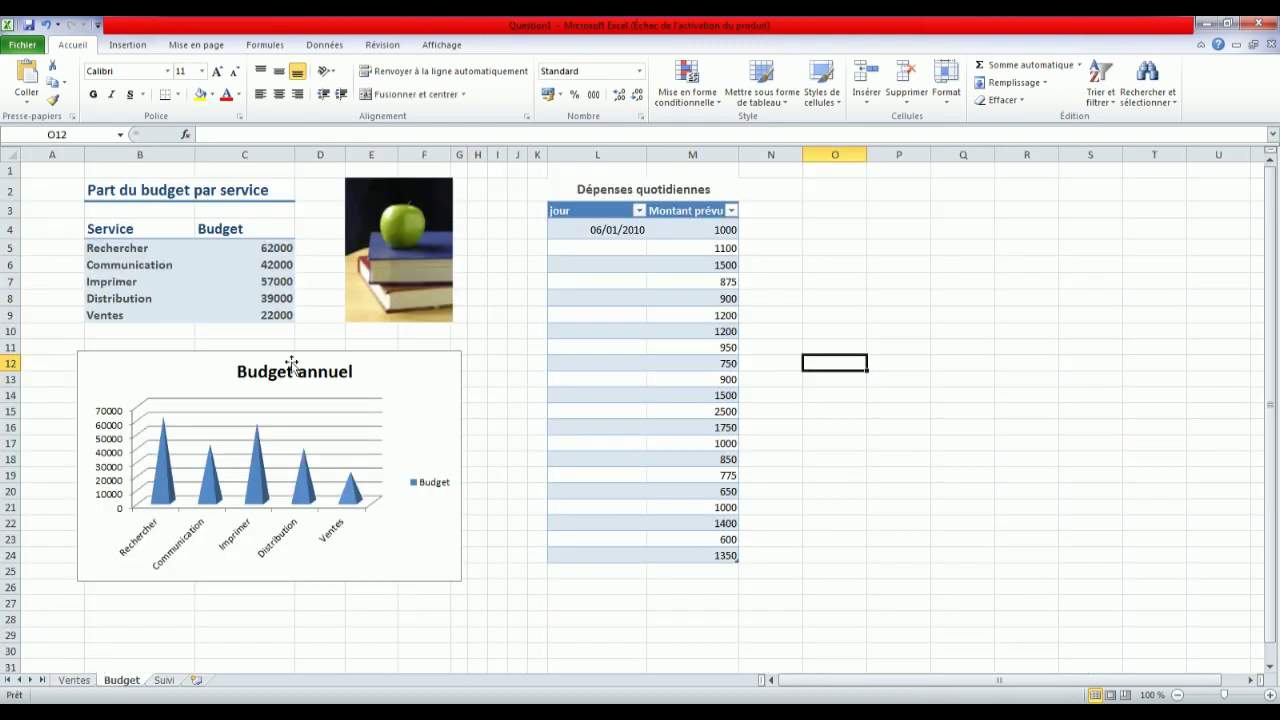
pyautogui.click(393, 249)
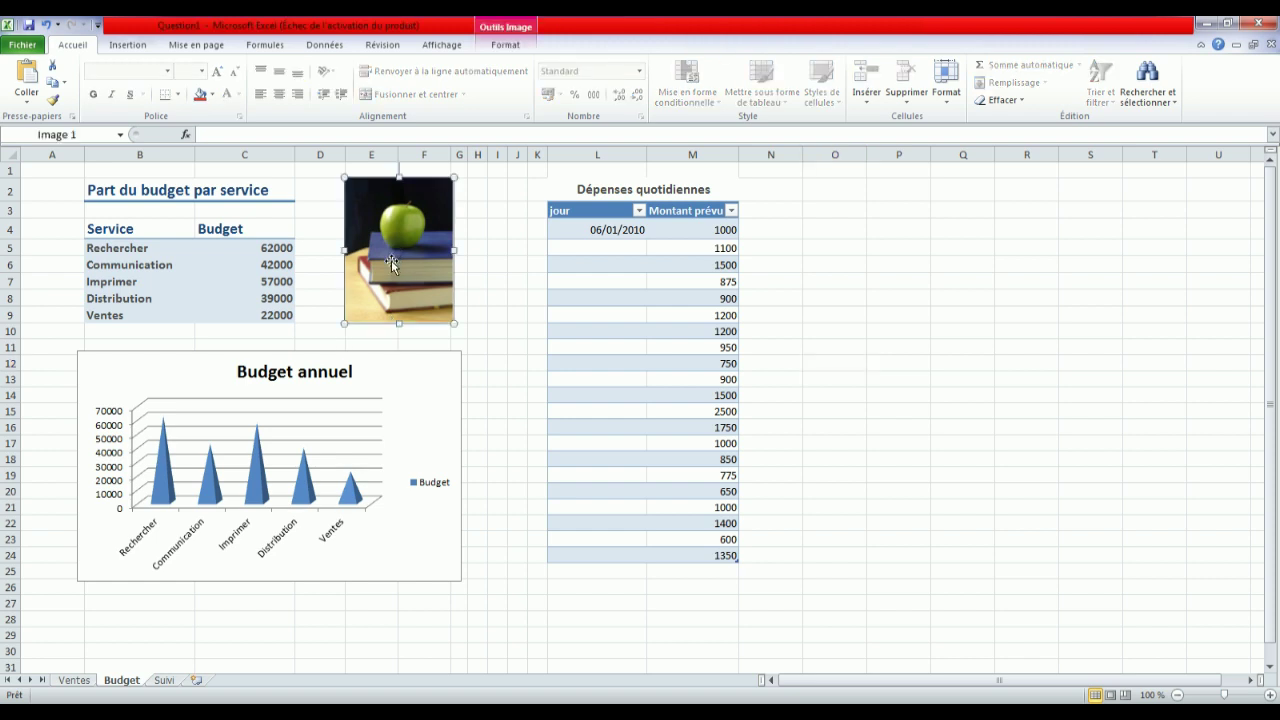
pyautogui.click(504, 47)
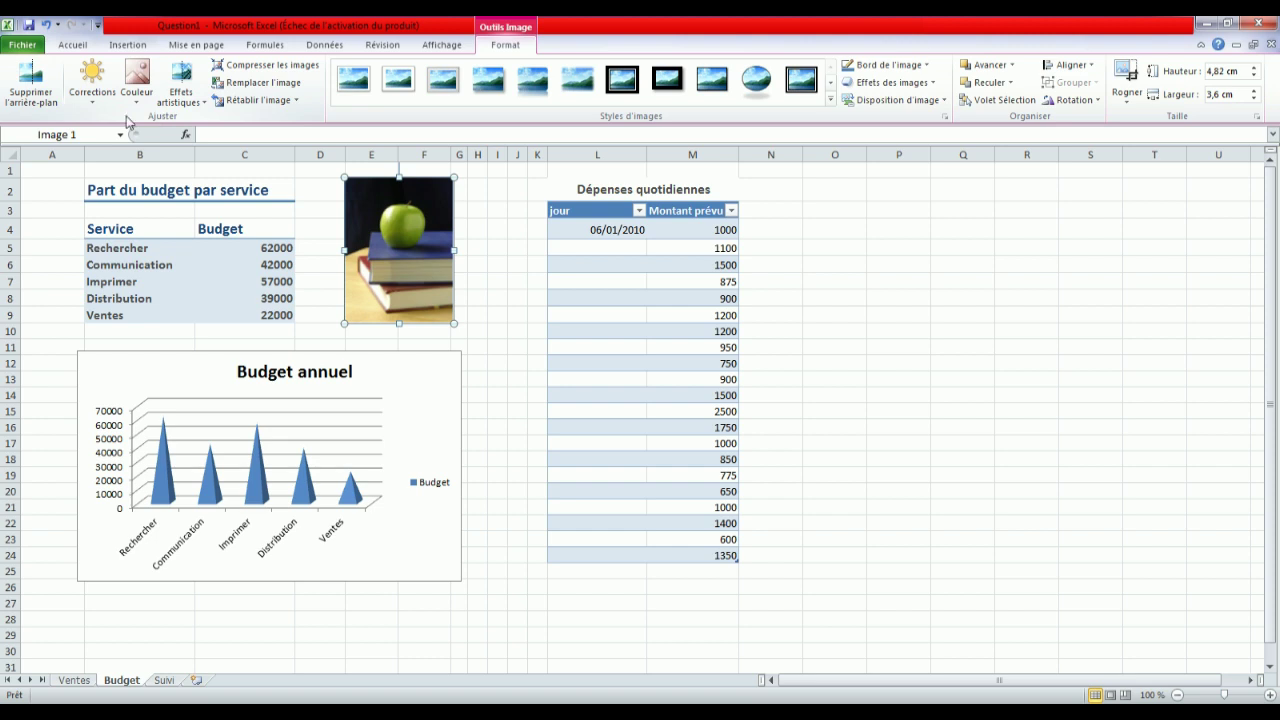
pyautogui.click(91, 106)
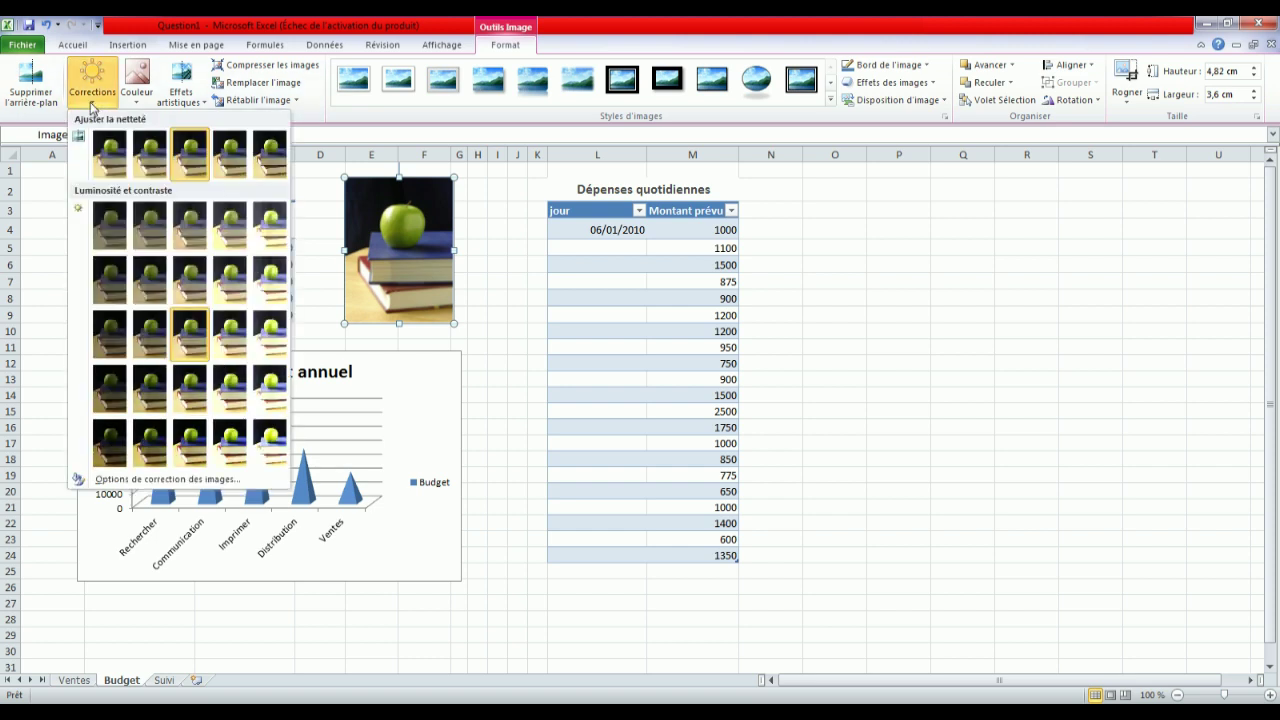
pyautogui.click(144, 152)
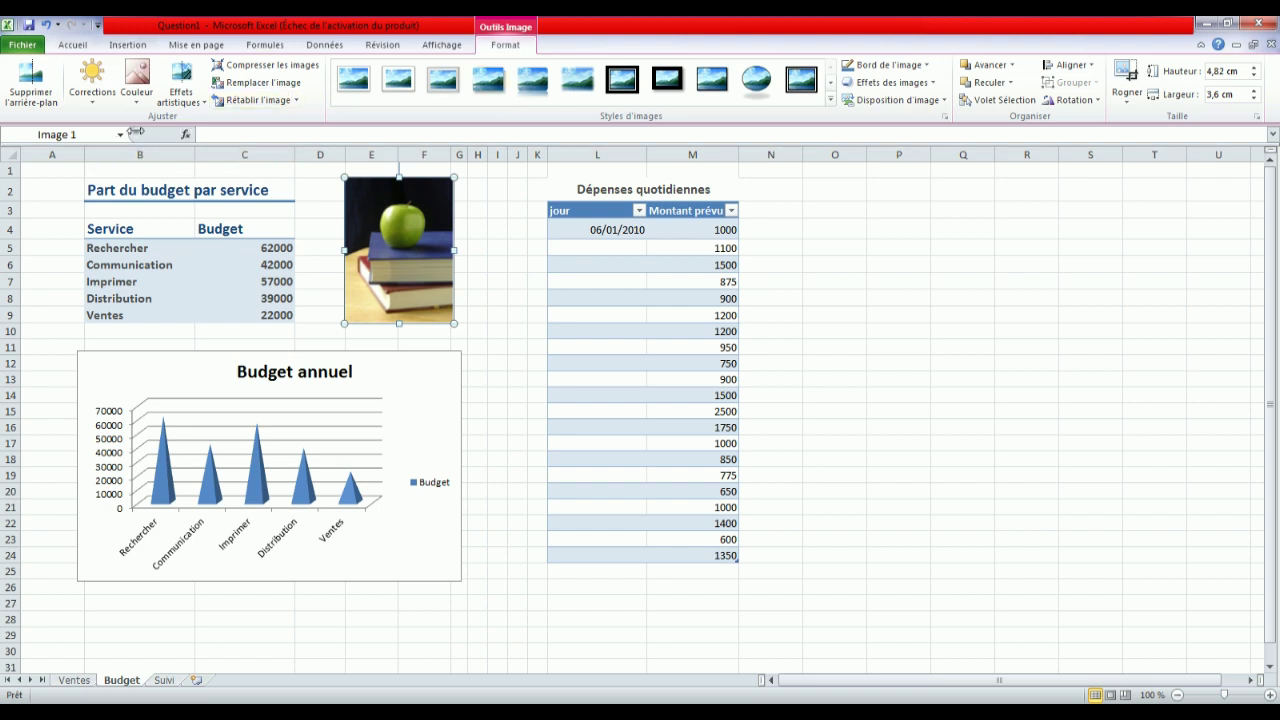
# - Apply the Eclat diffus artistic effect to the apple-and-books picture and deselect it
pyautogui.click(203, 104)
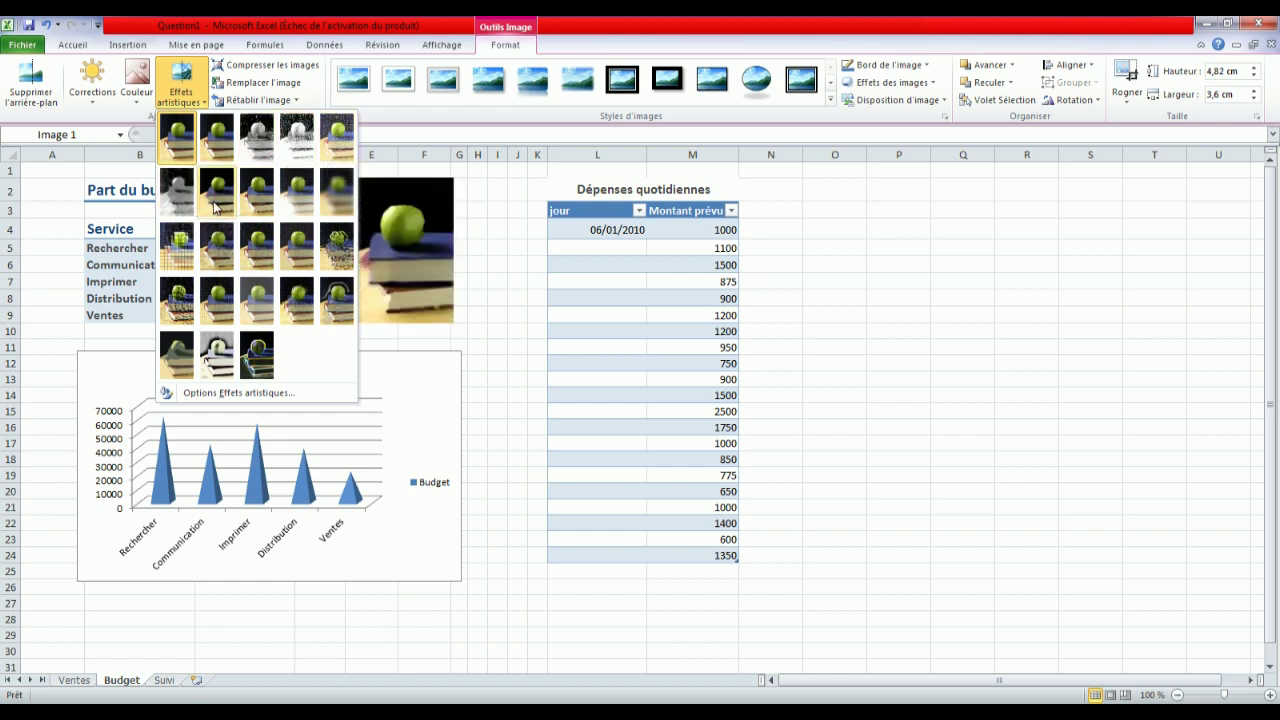
pyautogui.click(296, 208)
pyautogui.click(484, 271)
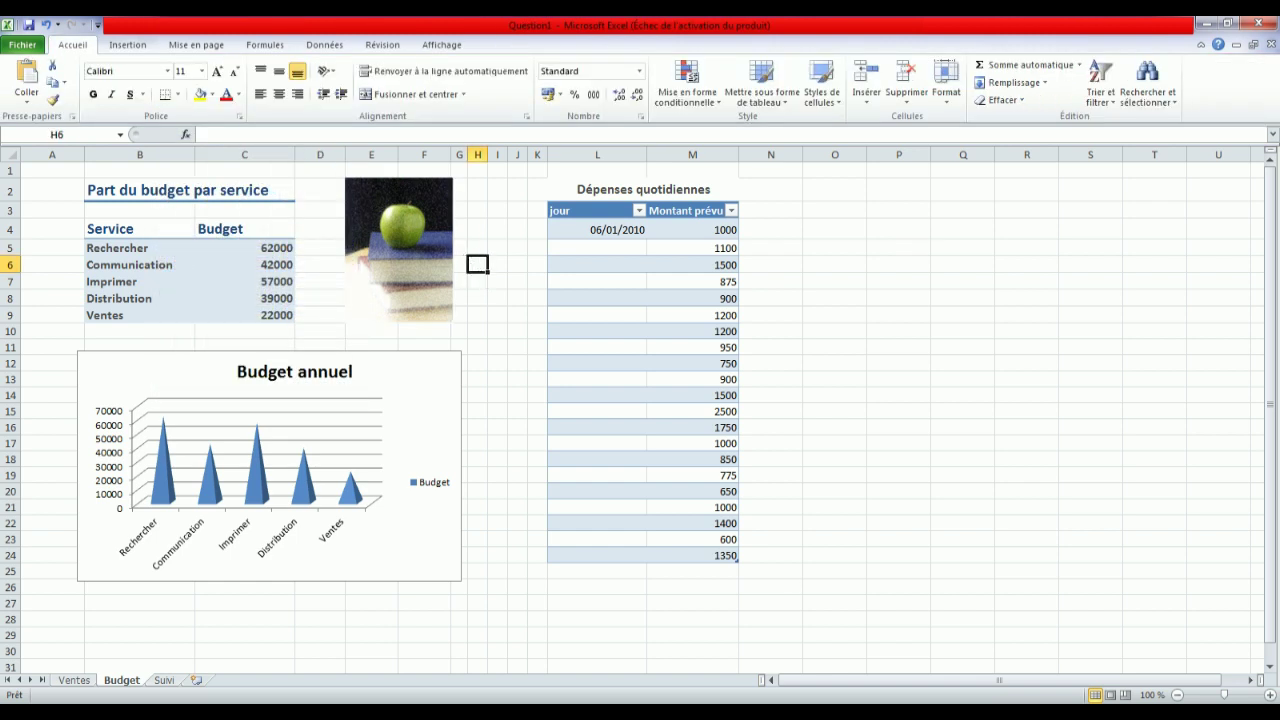
pyautogui.click(1172, 714)
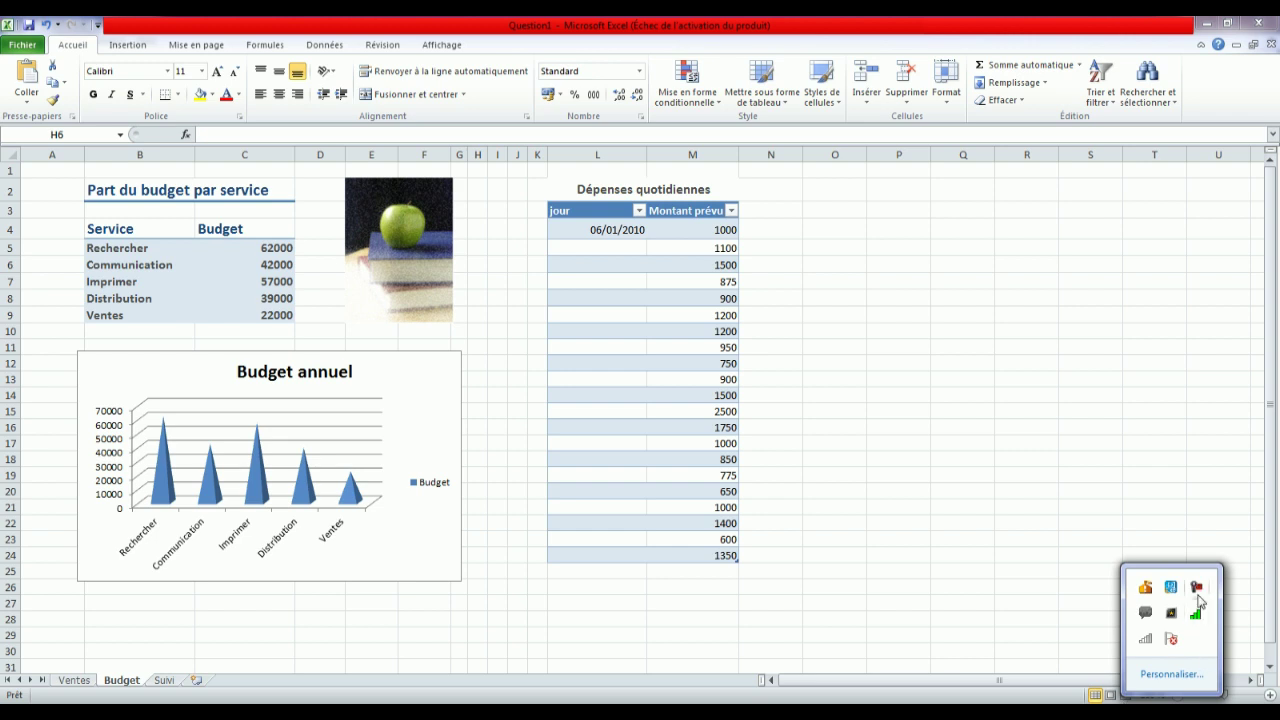
pyautogui.click(1197, 588)
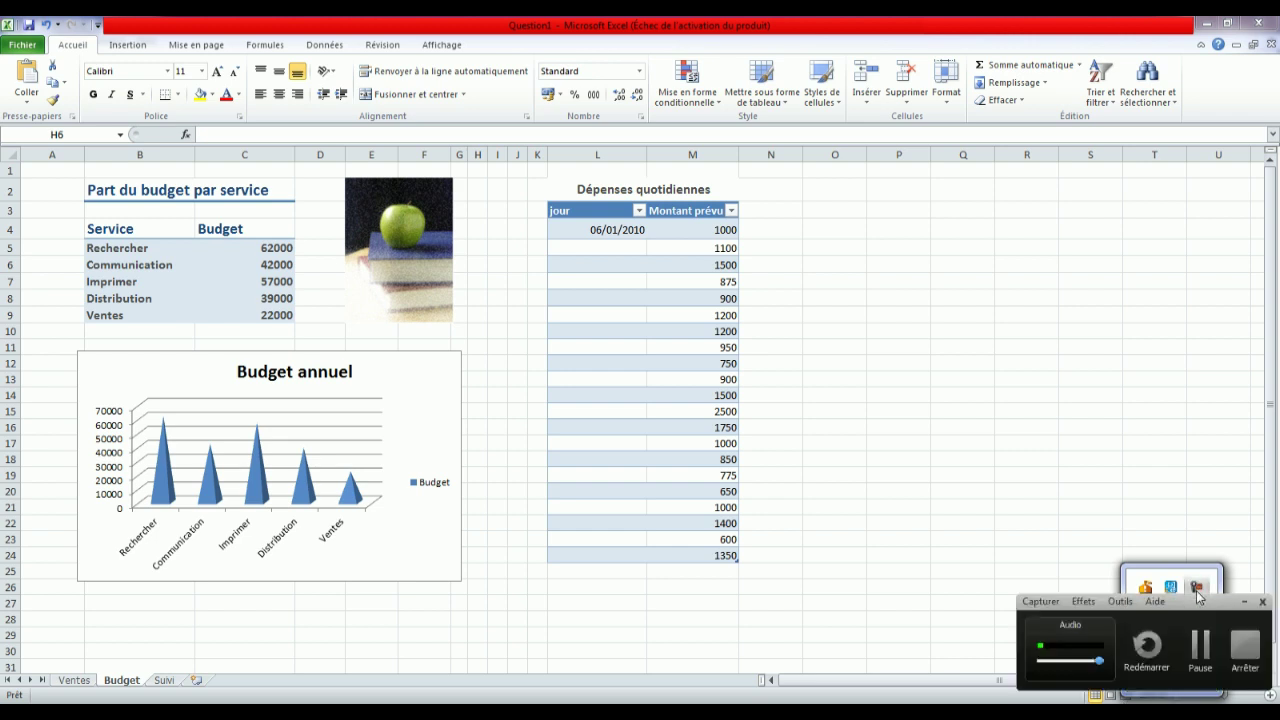
pyautogui.click(1250, 665)
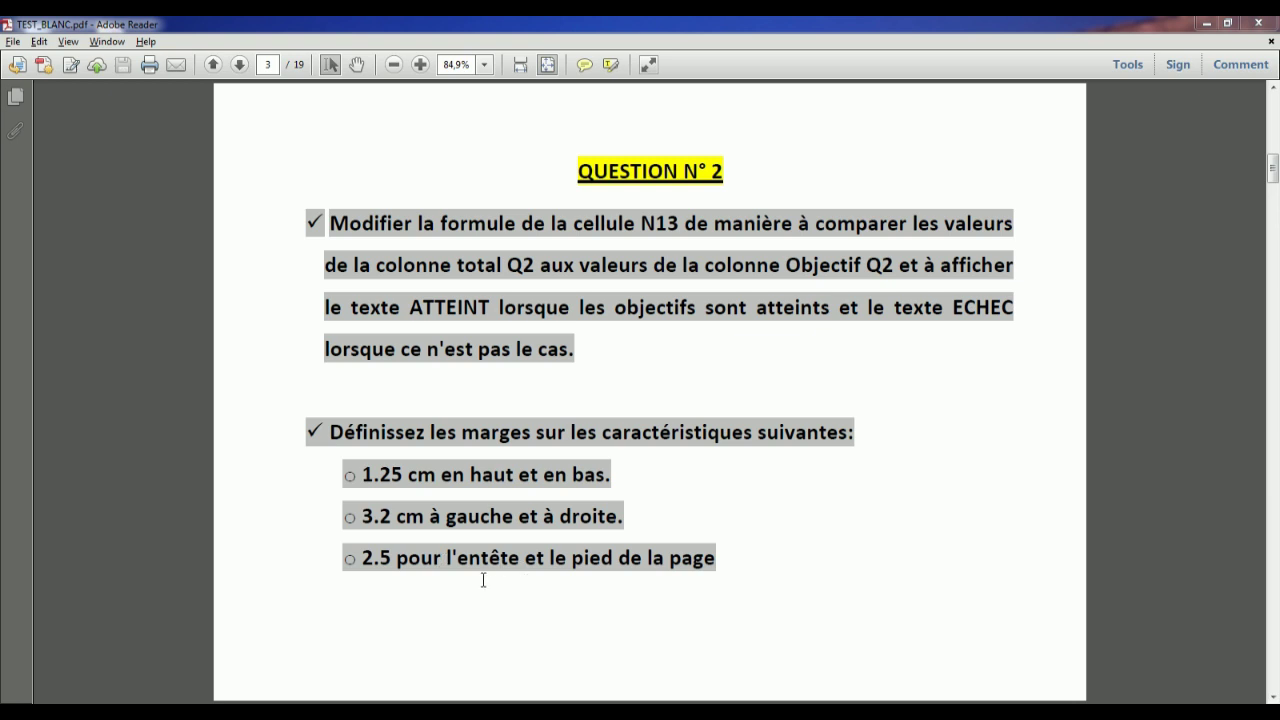
# - Open the Question2 workbook from the Ateliers folder in Excel and dismiss the Office activation assistant
pyautogui.moveTo(270, 714)
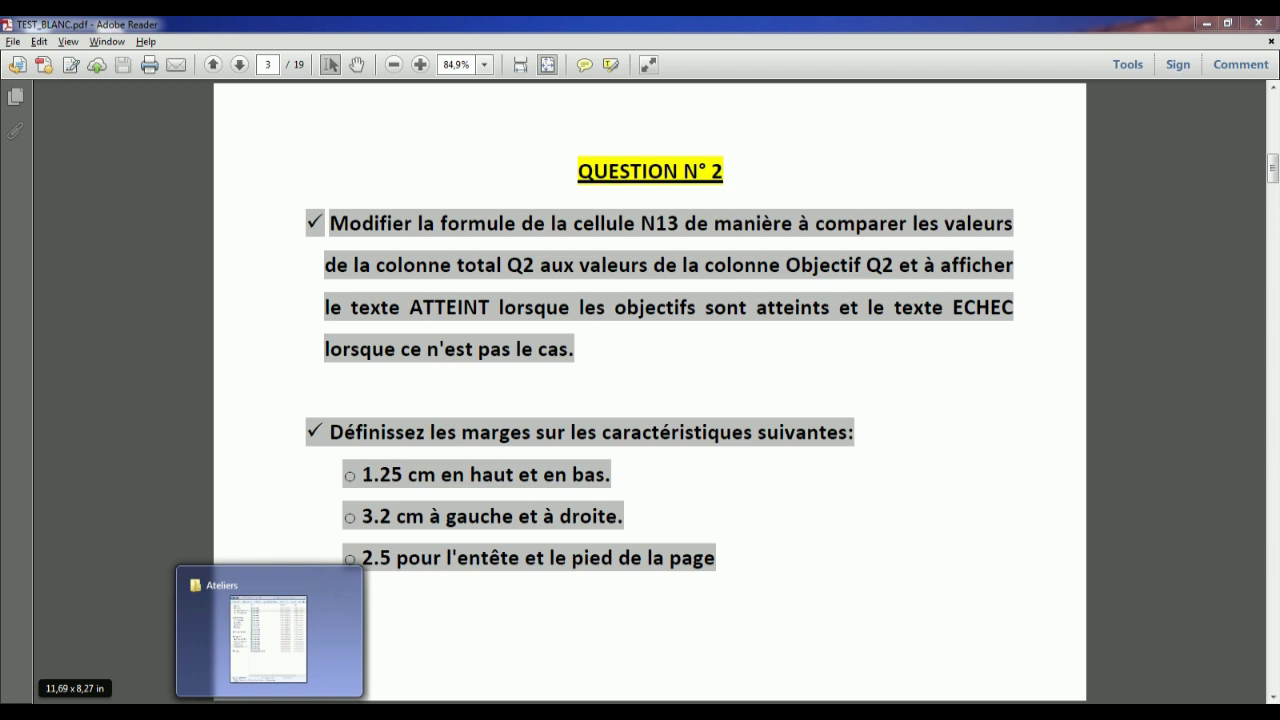
pyautogui.click(270, 714)
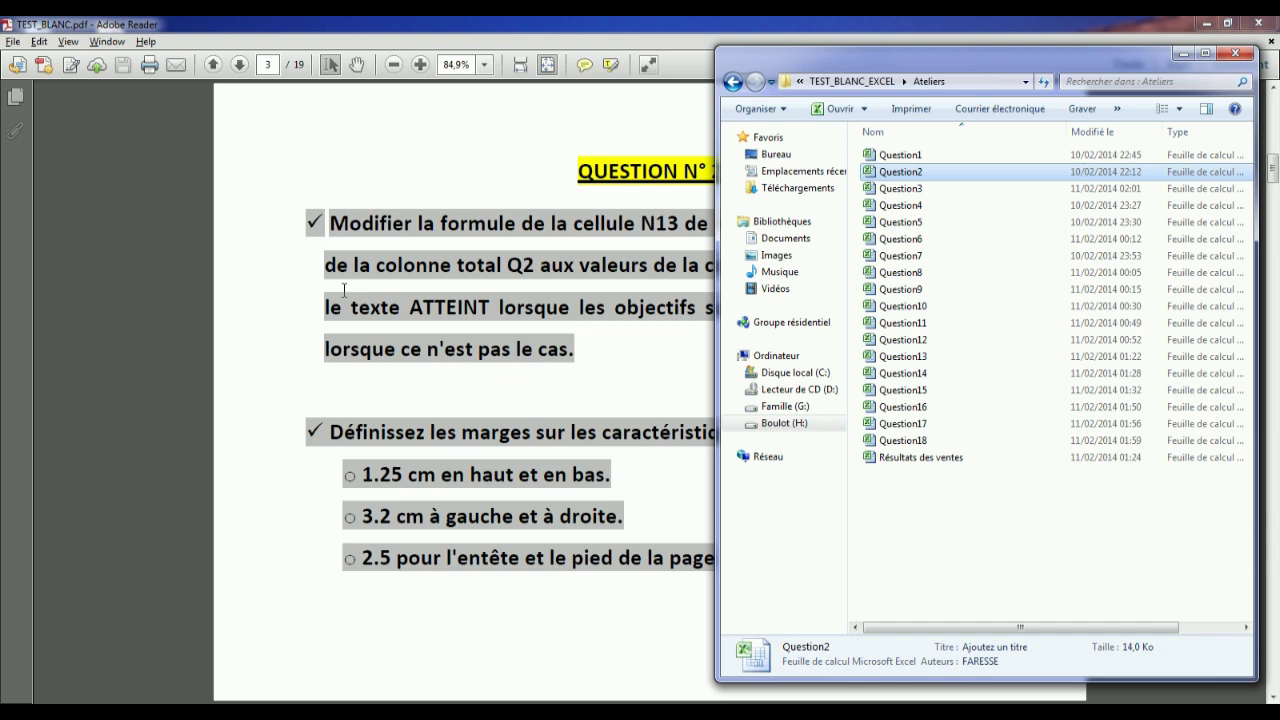
pyautogui.doubleClick(884, 172)
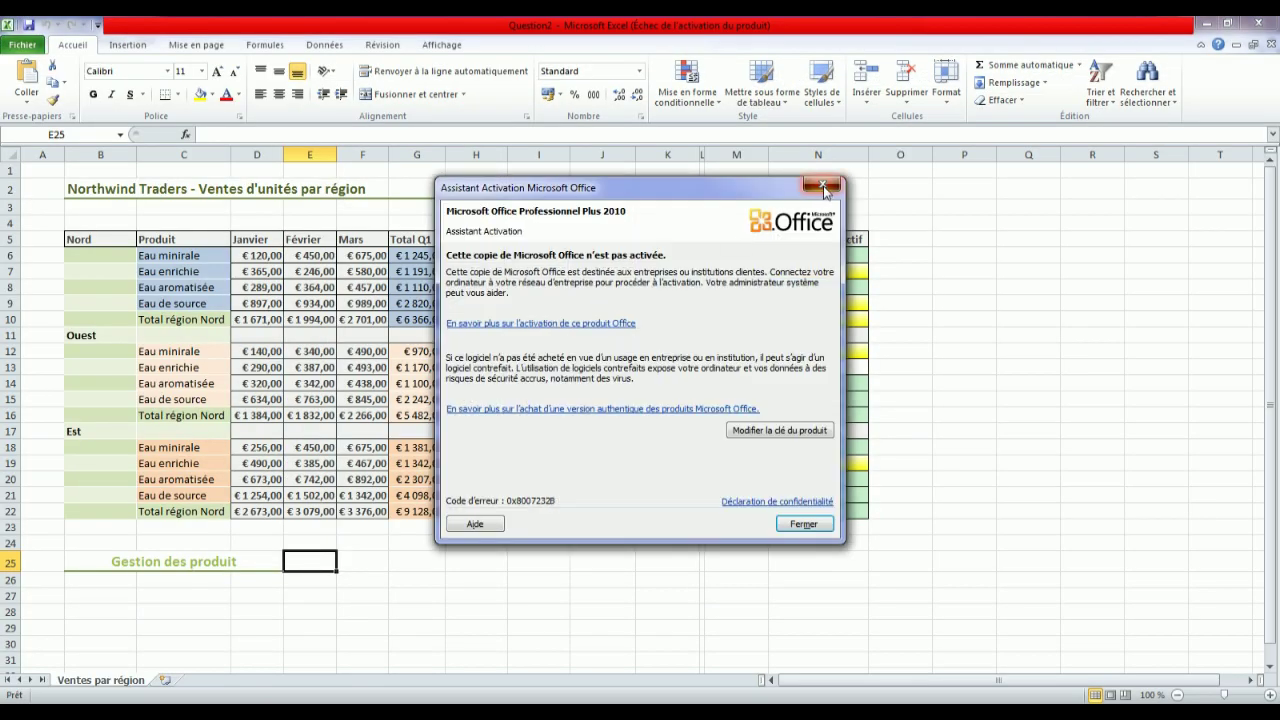
pyautogui.click(829, 188)
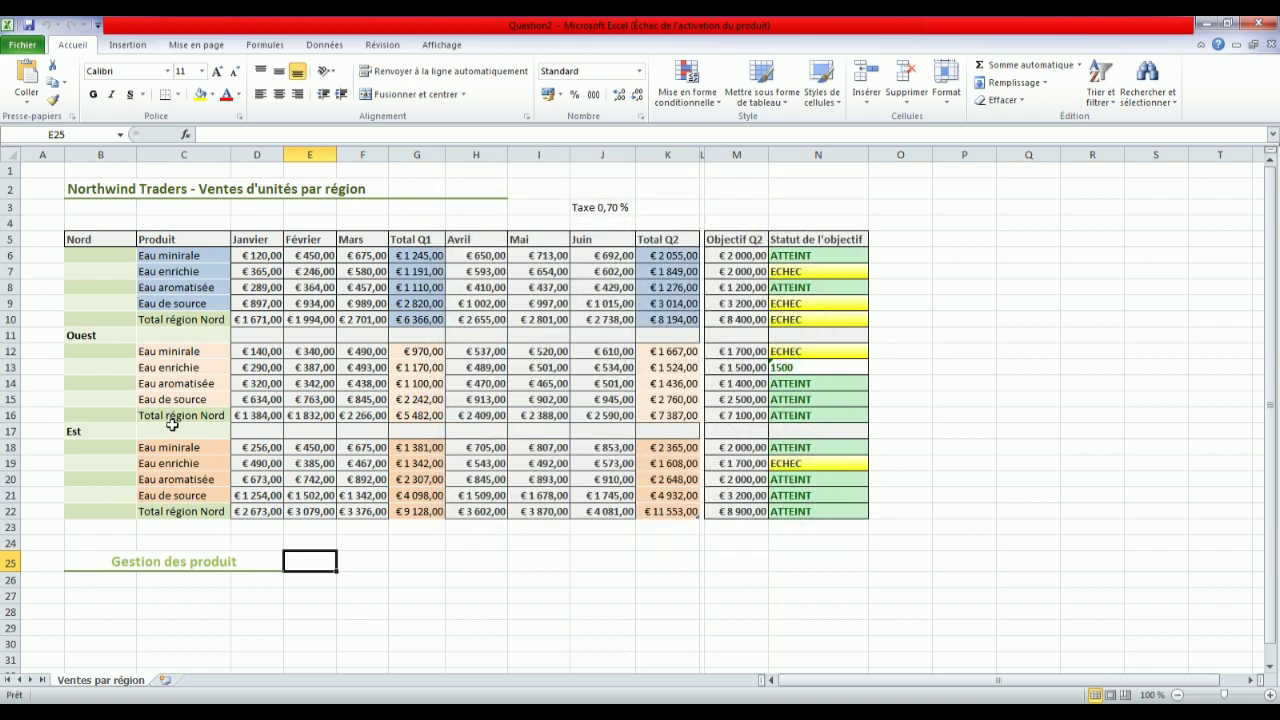
# - Go to cell N13 and examine the function, cell references and result texts in its SI formula
pyautogui.click(71, 134)
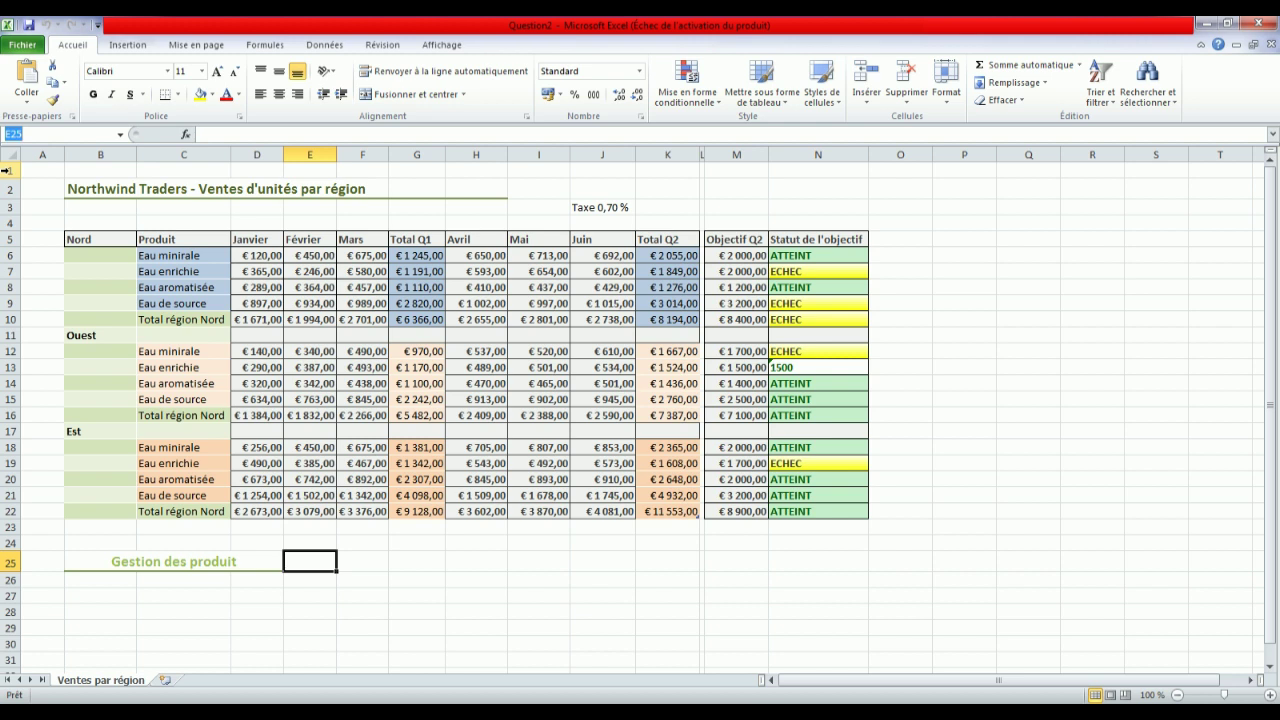
pyautogui.write('N13')
pyautogui.press('Return')
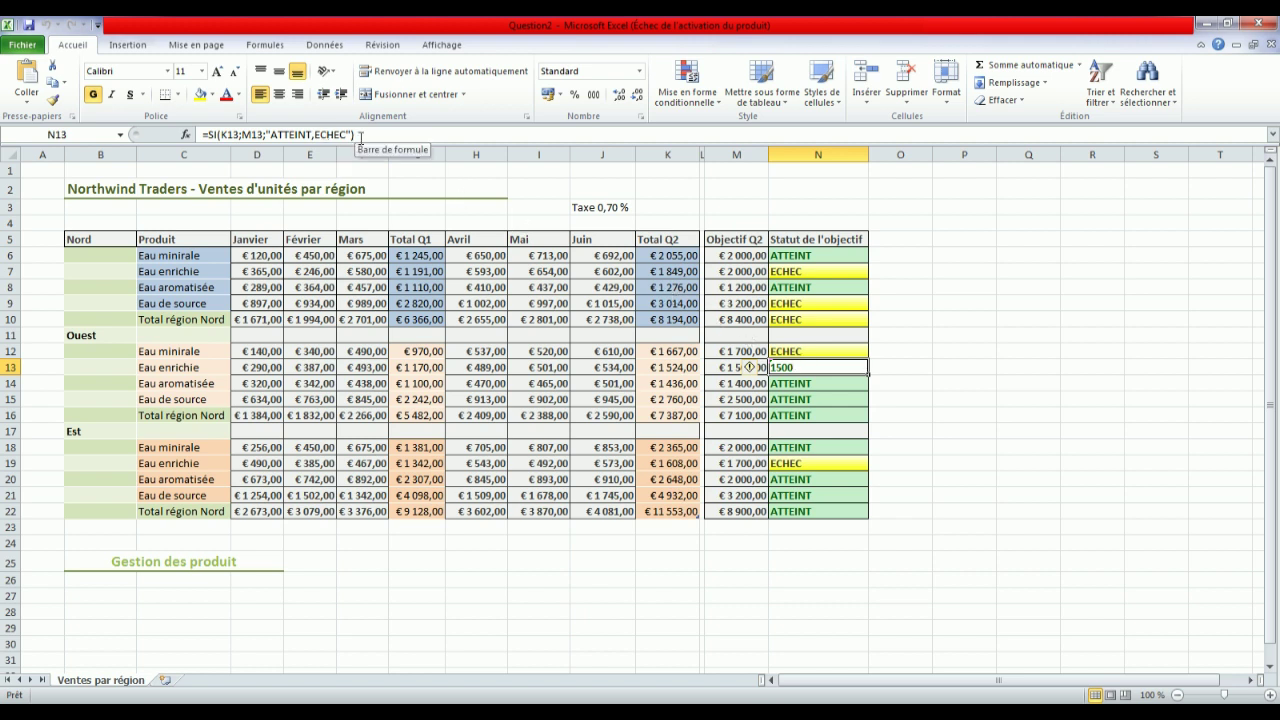
pyautogui.click(210, 134)
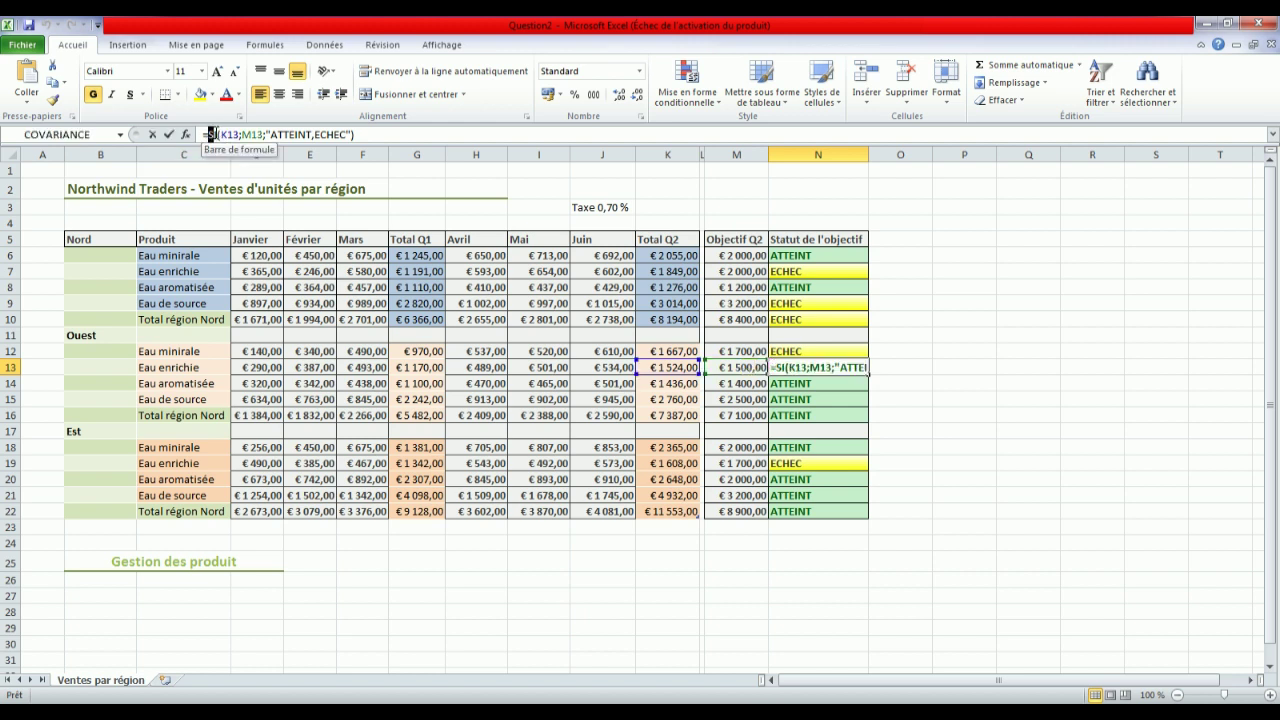
pyautogui.doubleClick(212, 134)
pyautogui.click(468, 138)
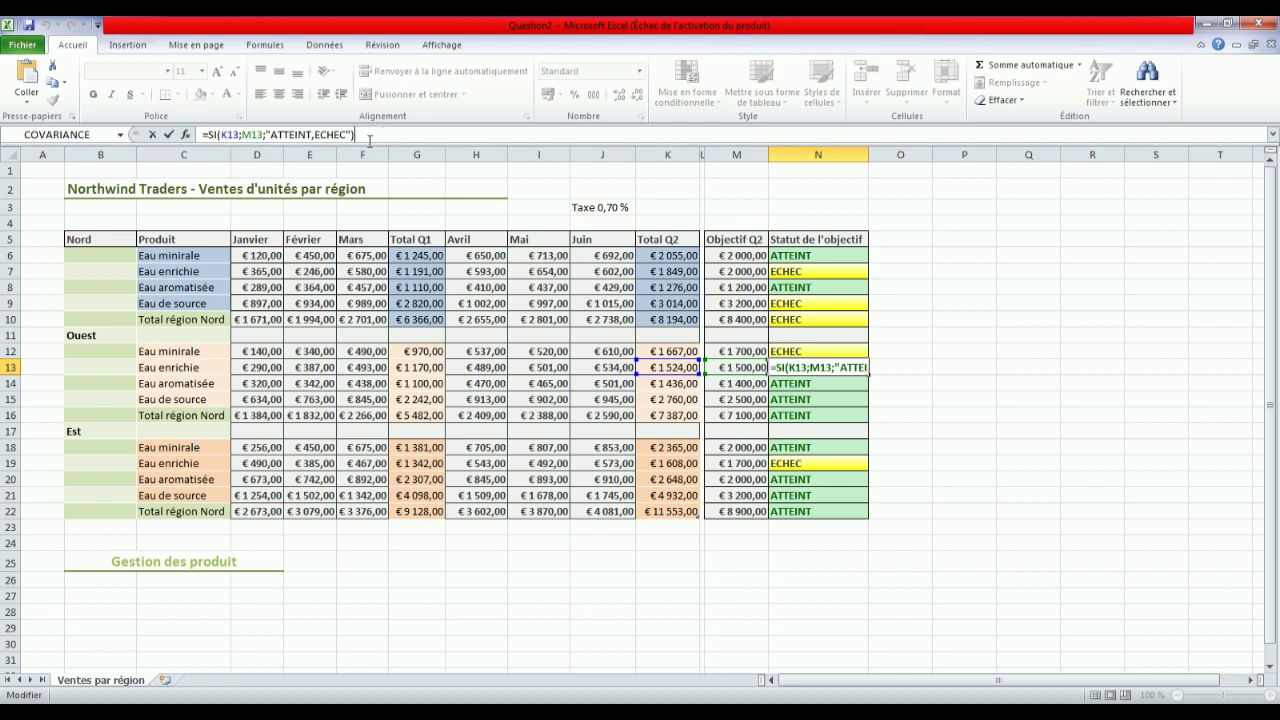
pyautogui.moveTo(220, 134); pyautogui.dragTo(263, 134)
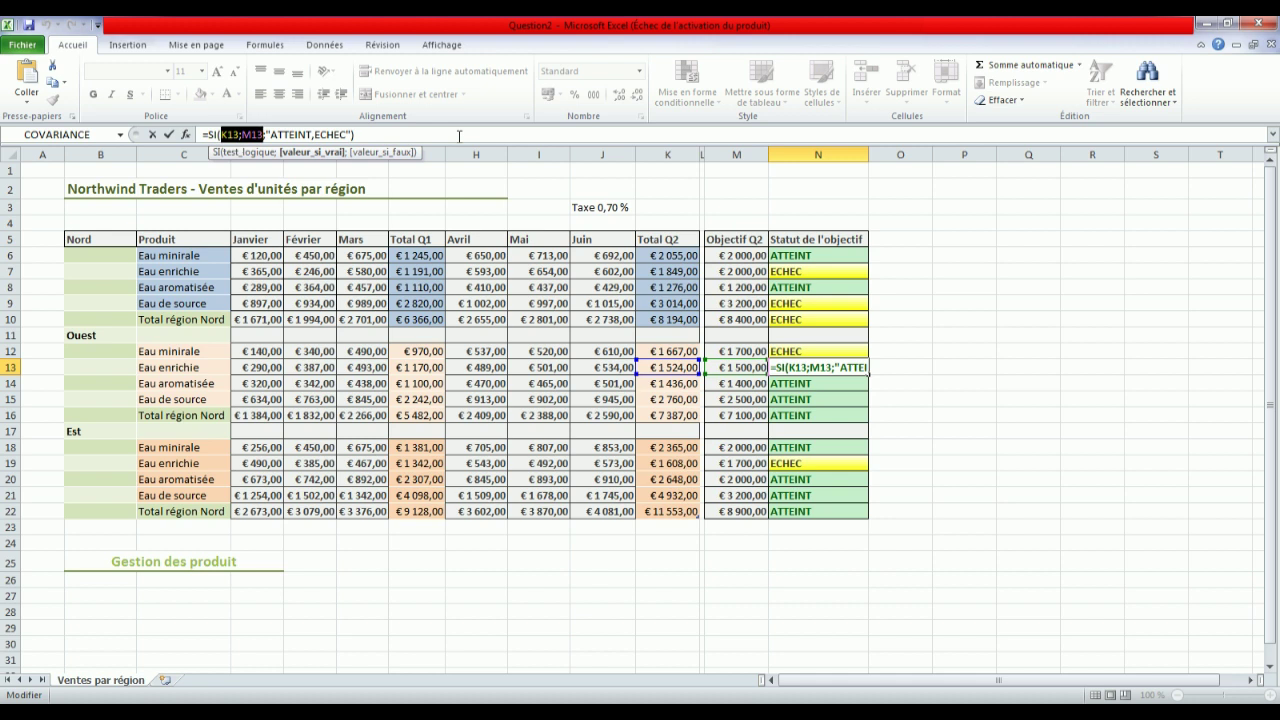
pyautogui.moveTo(265, 134); pyautogui.dragTo(351, 134)
pyautogui.click(270, 134)
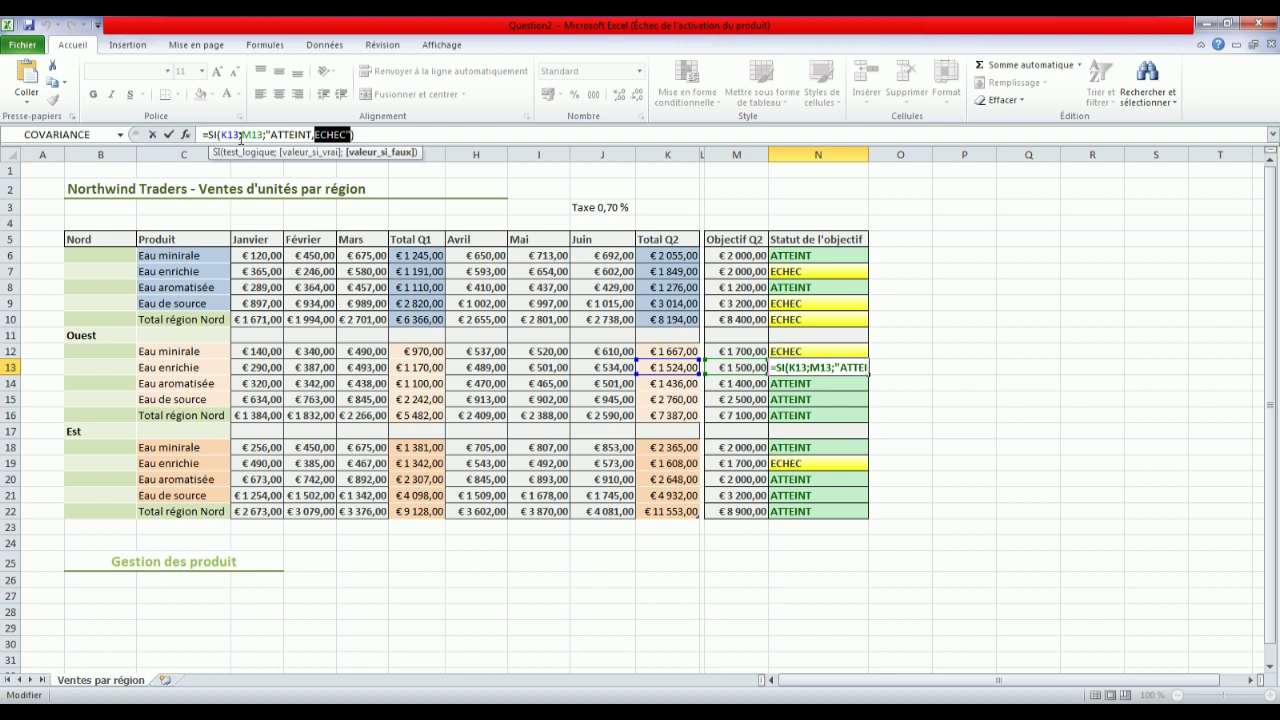
pyautogui.click(413, 134)
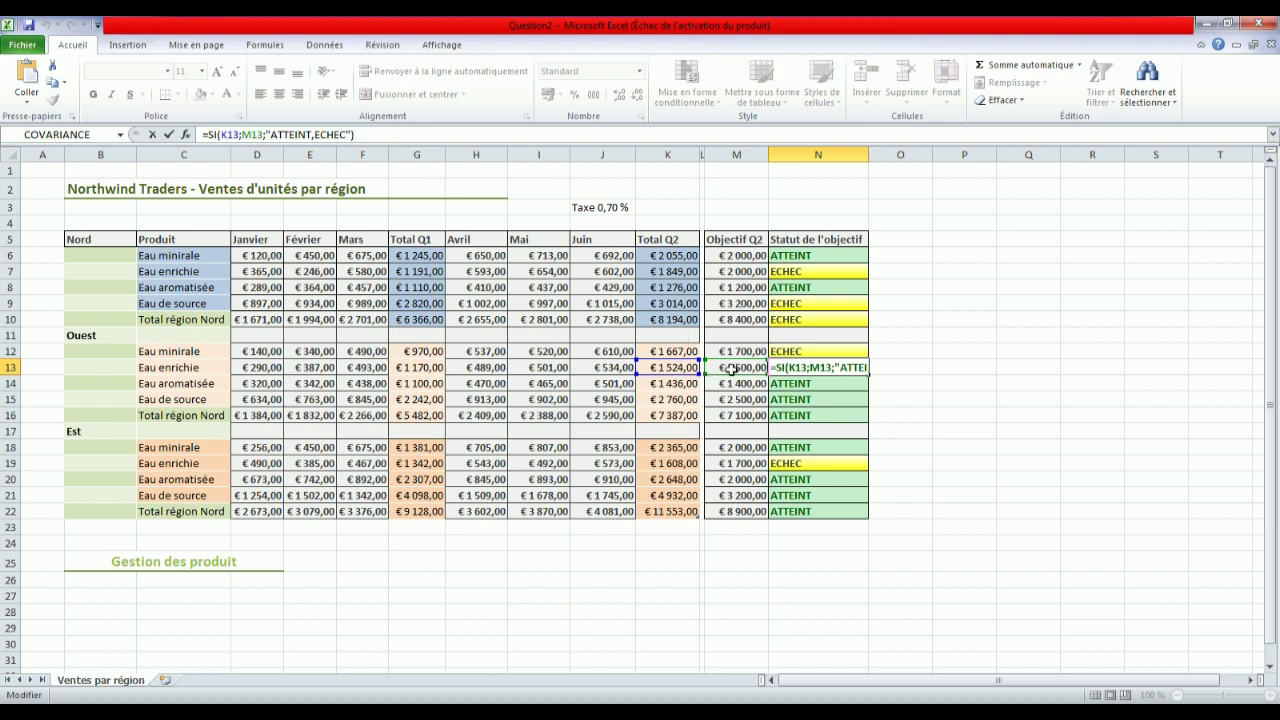
# - Change the logical test in the N13 formula to K13>=M13
pyautogui.click(239, 134)
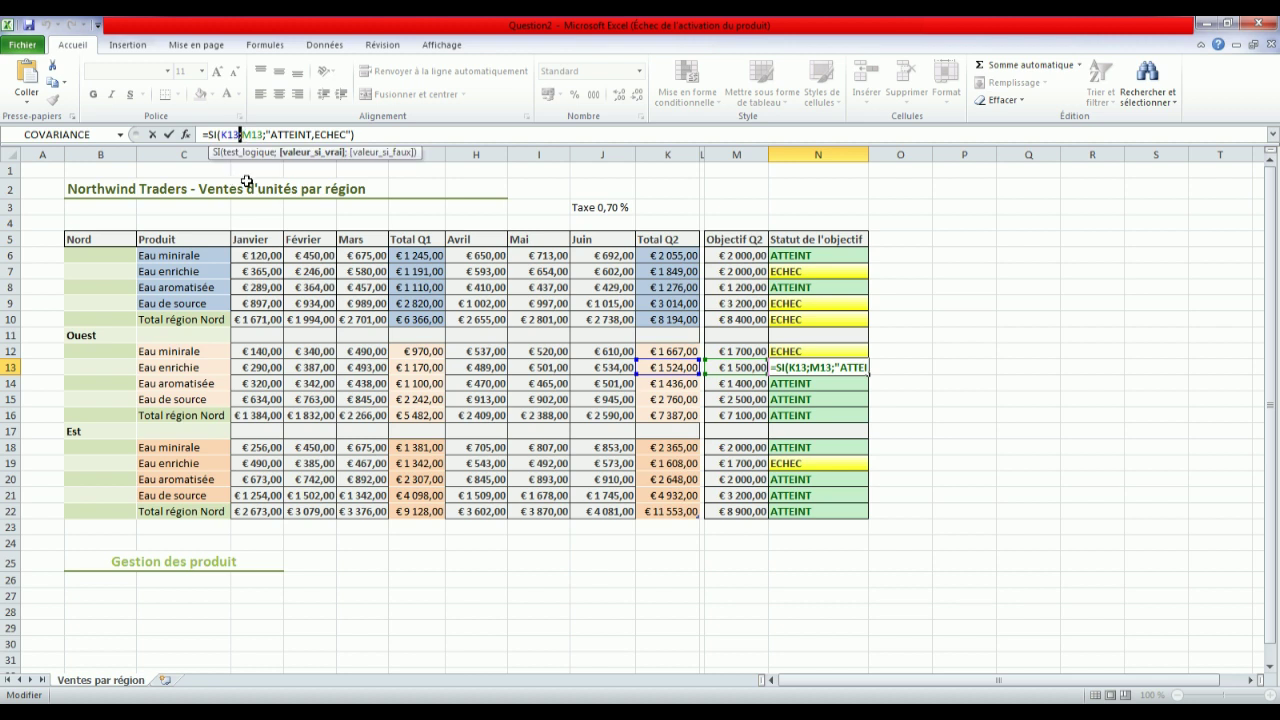
pyautogui.write('>')
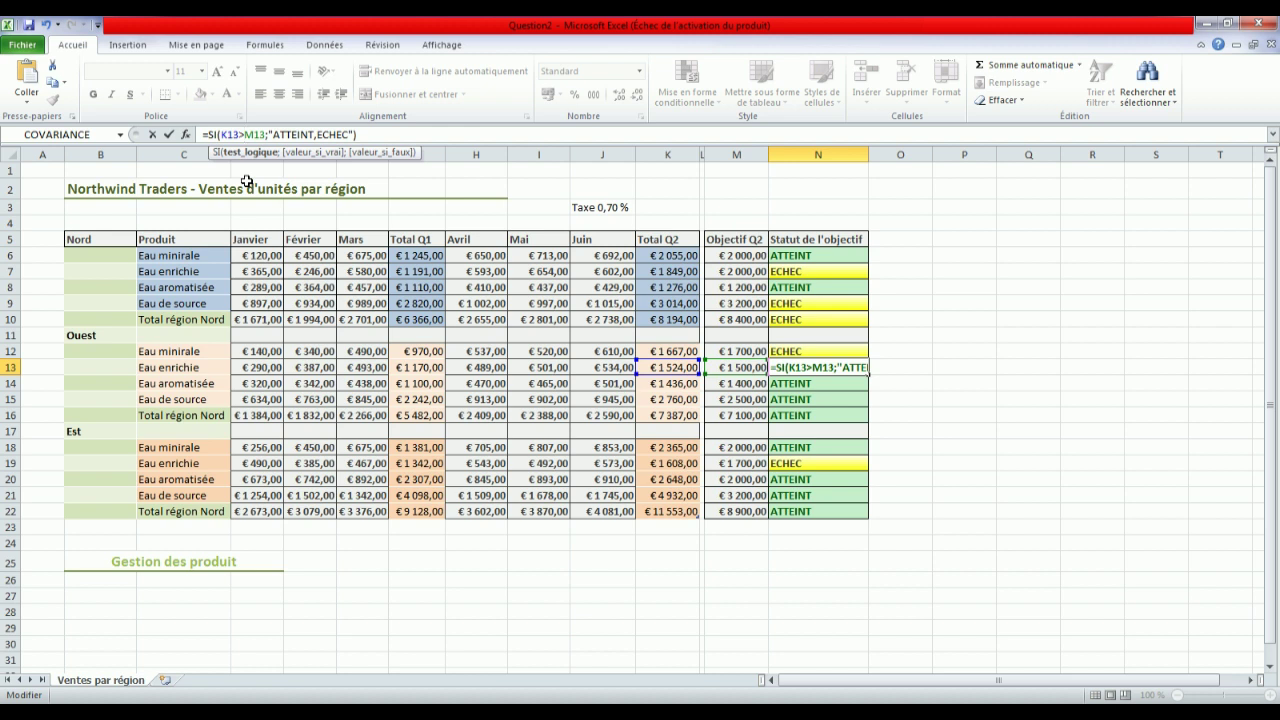
pyautogui.write('=')
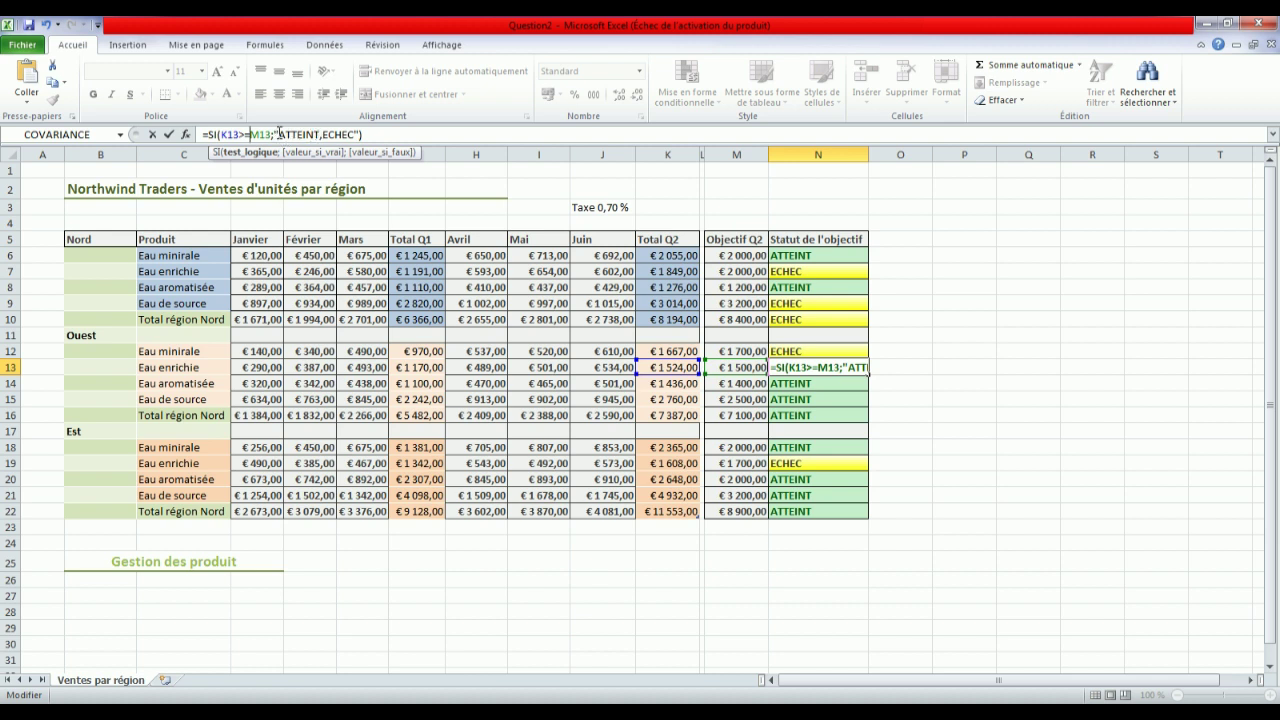
# - Split the N13 formula's result text into separate "ATTEINT";"ECHEC" arguments and validate the formula
pyautogui.click(280, 134)
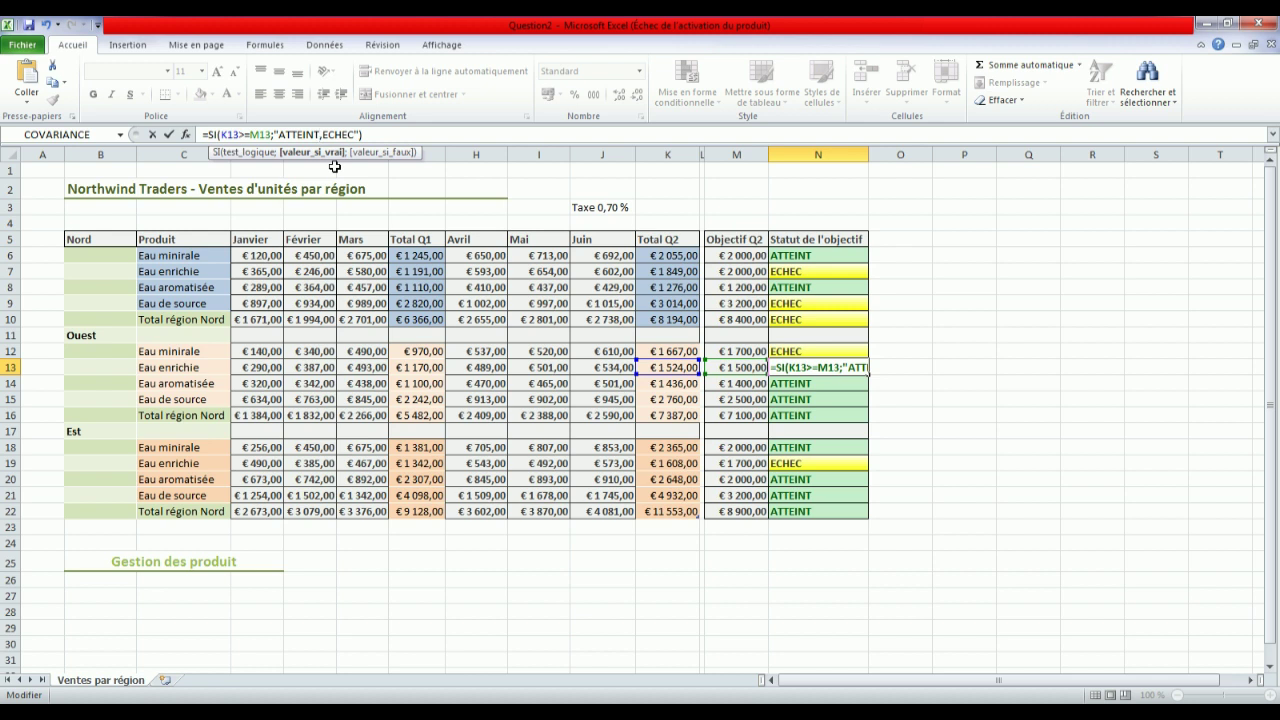
pyautogui.write('"')
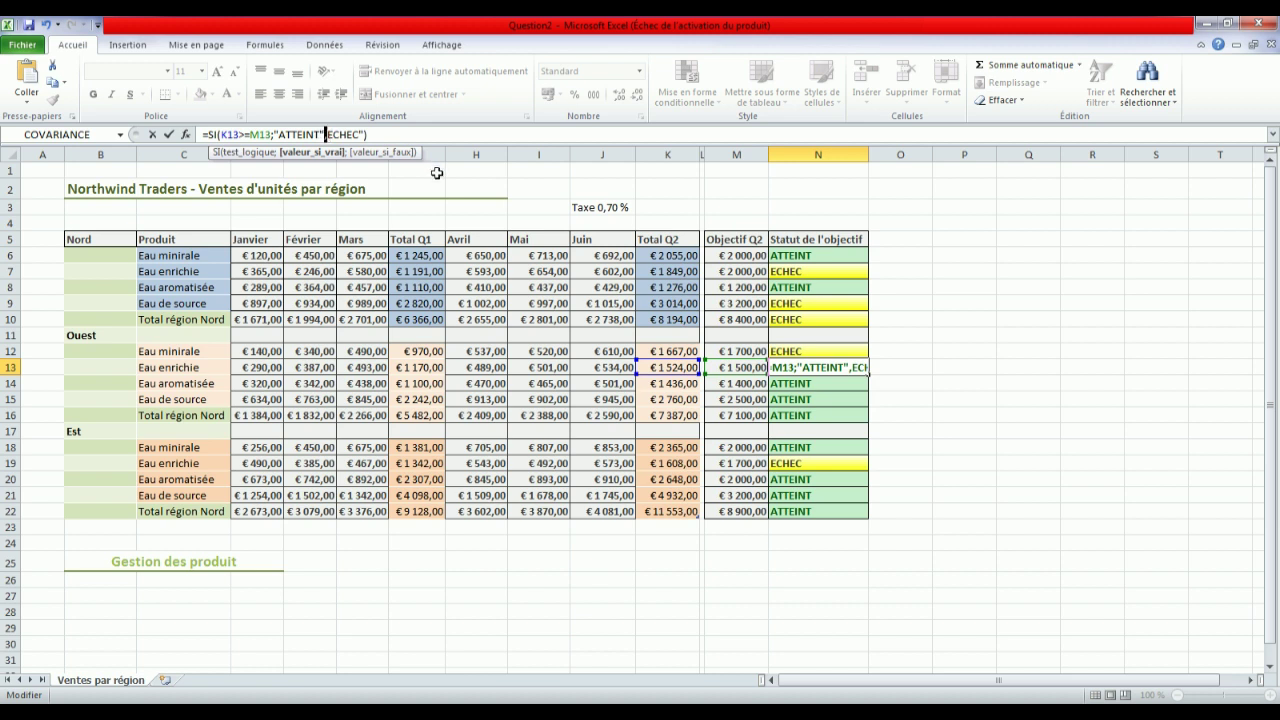
pyautogui.press('Delete')
pyautogui.write(';')
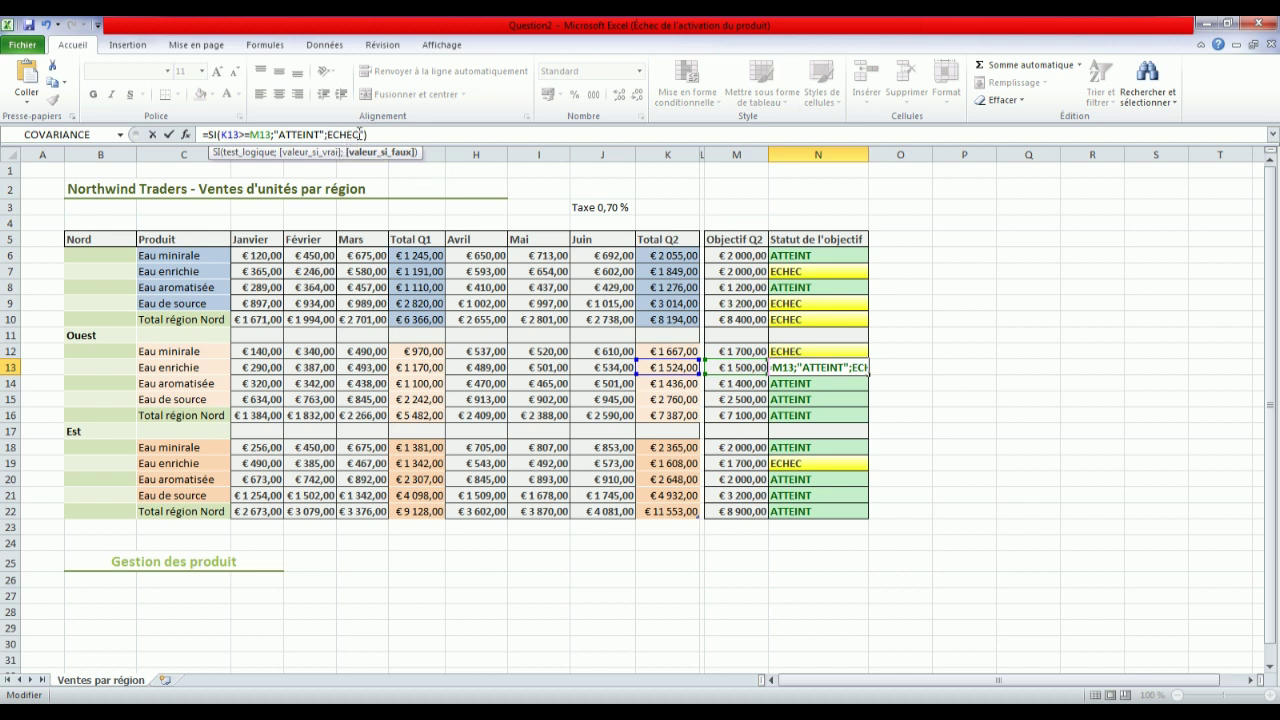
pyautogui.click(360, 134)
pyautogui.write('"')
pyautogui.moveTo(359, 133); pyautogui.dragTo(365, 133)
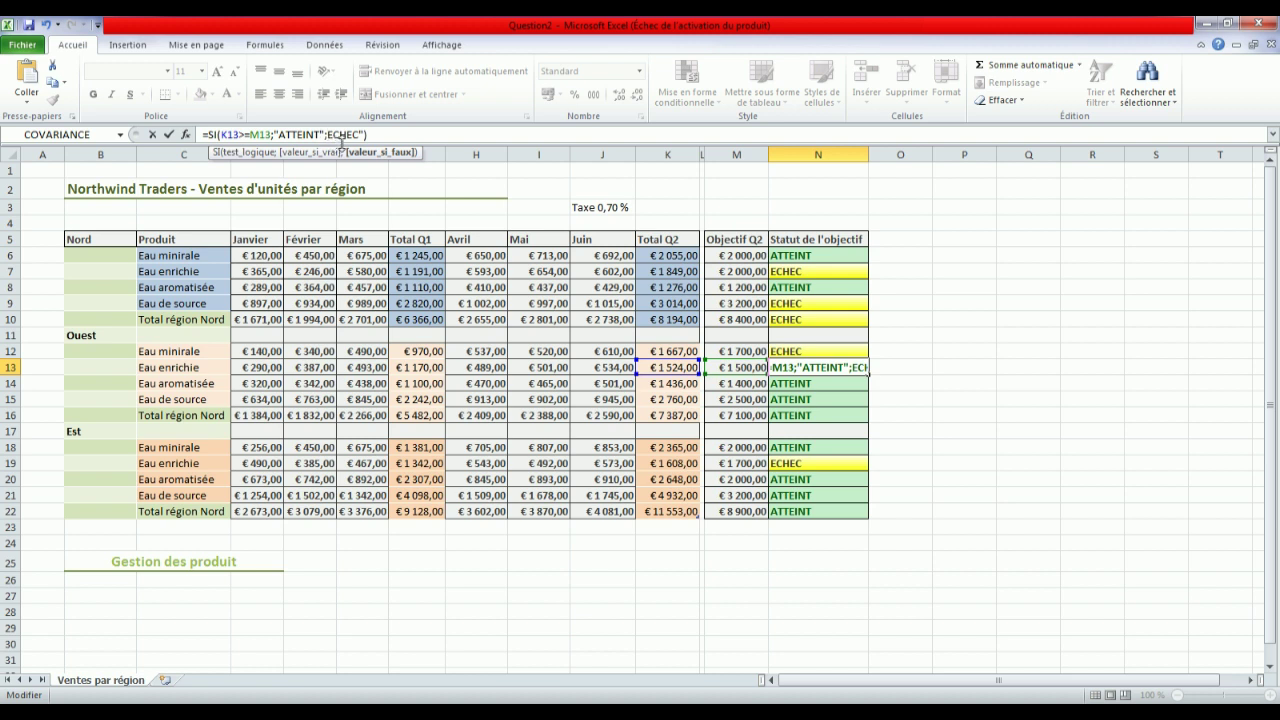
pyautogui.click(329, 135)
pyautogui.write('"')
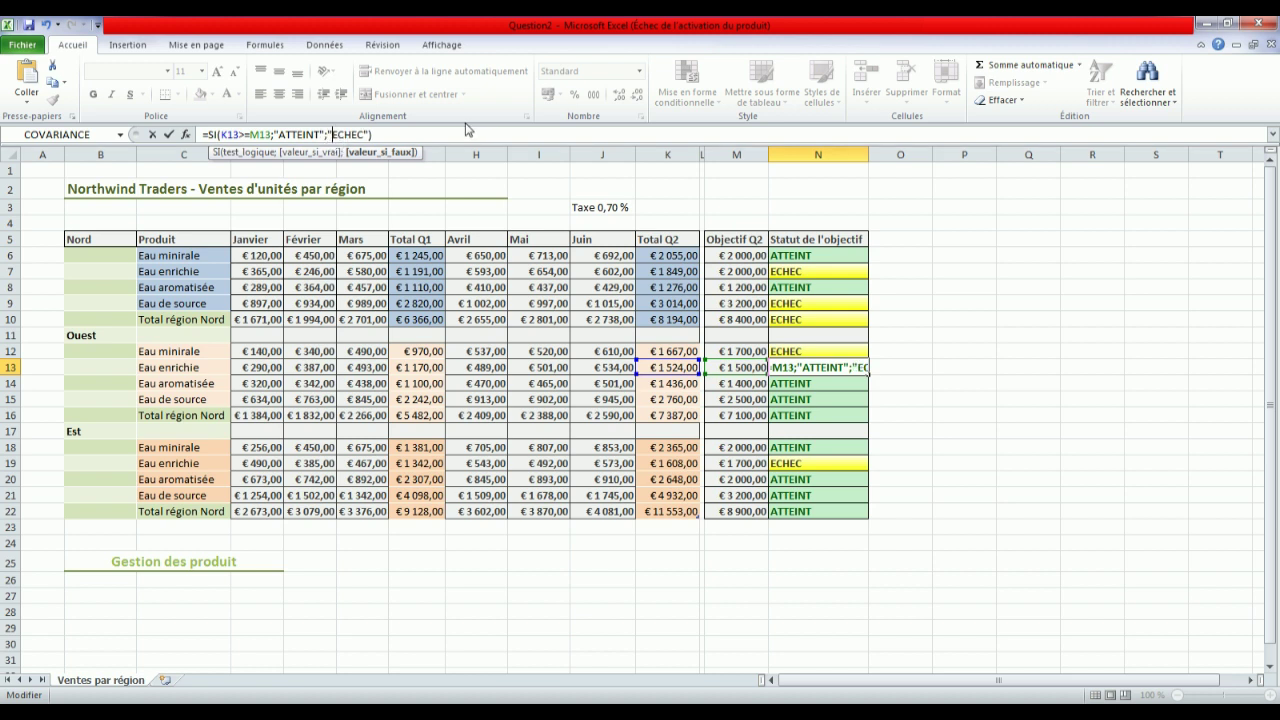
pyautogui.press('Return')
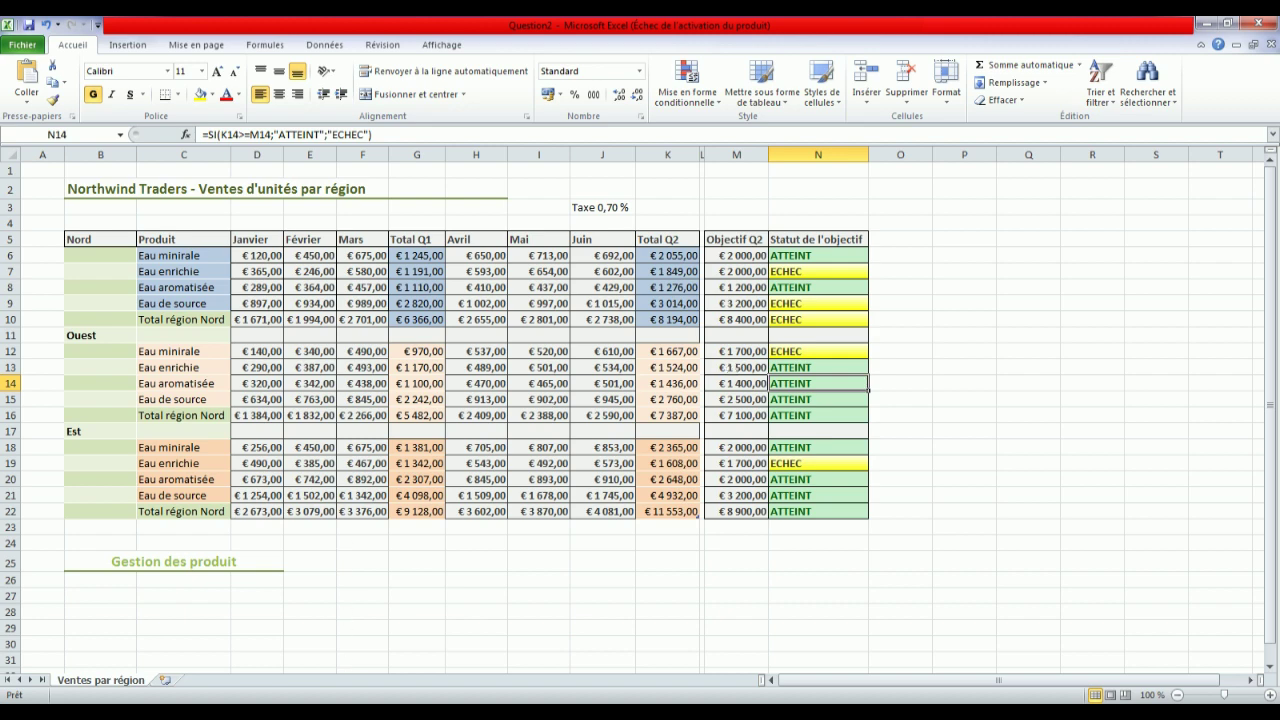
# - Check the Question 2 margin requirements in TEST_BLANC.pdf and open the custom margin settings in Excel
pyautogui.click(262, 712)
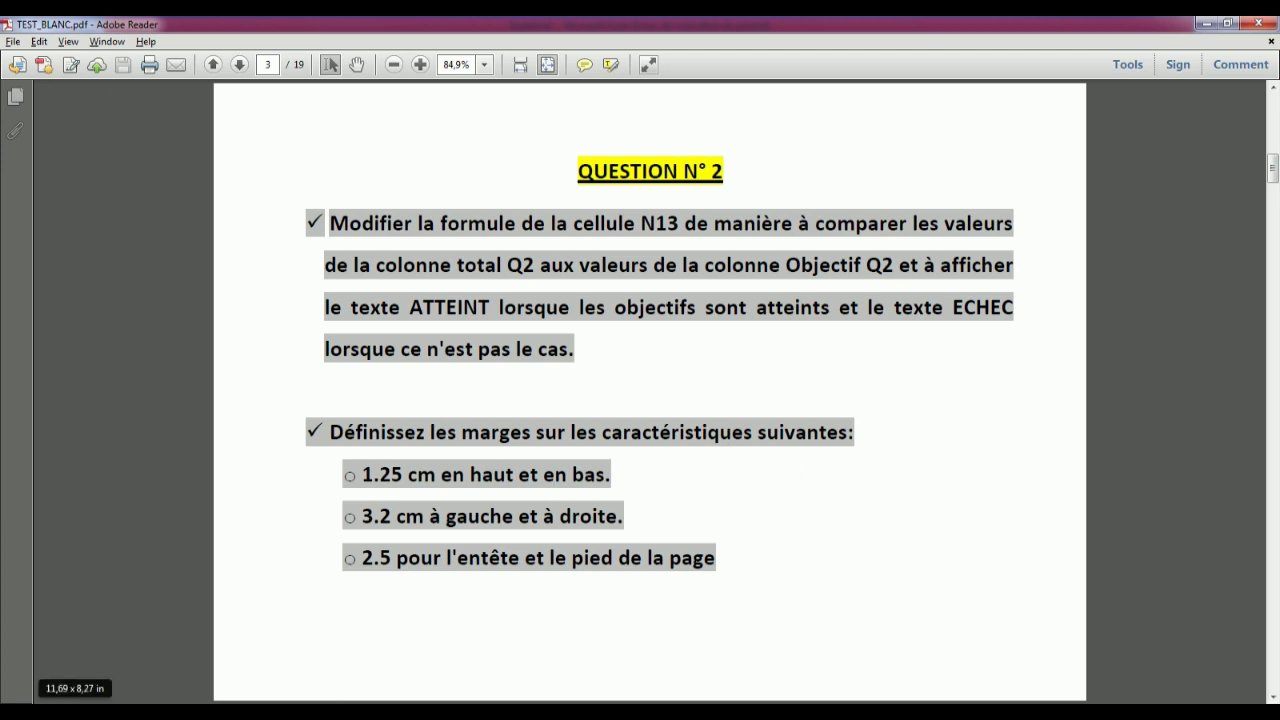
pyautogui.click(262, 712)
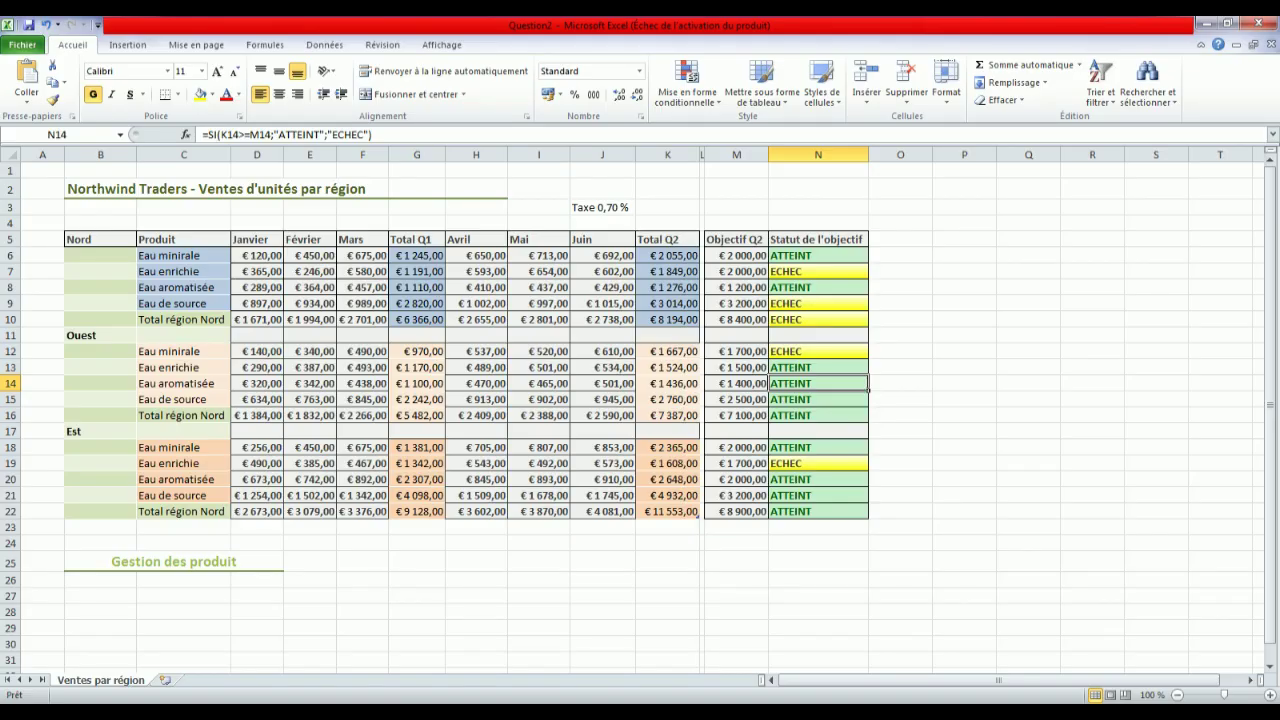
pyautogui.click(196, 45)
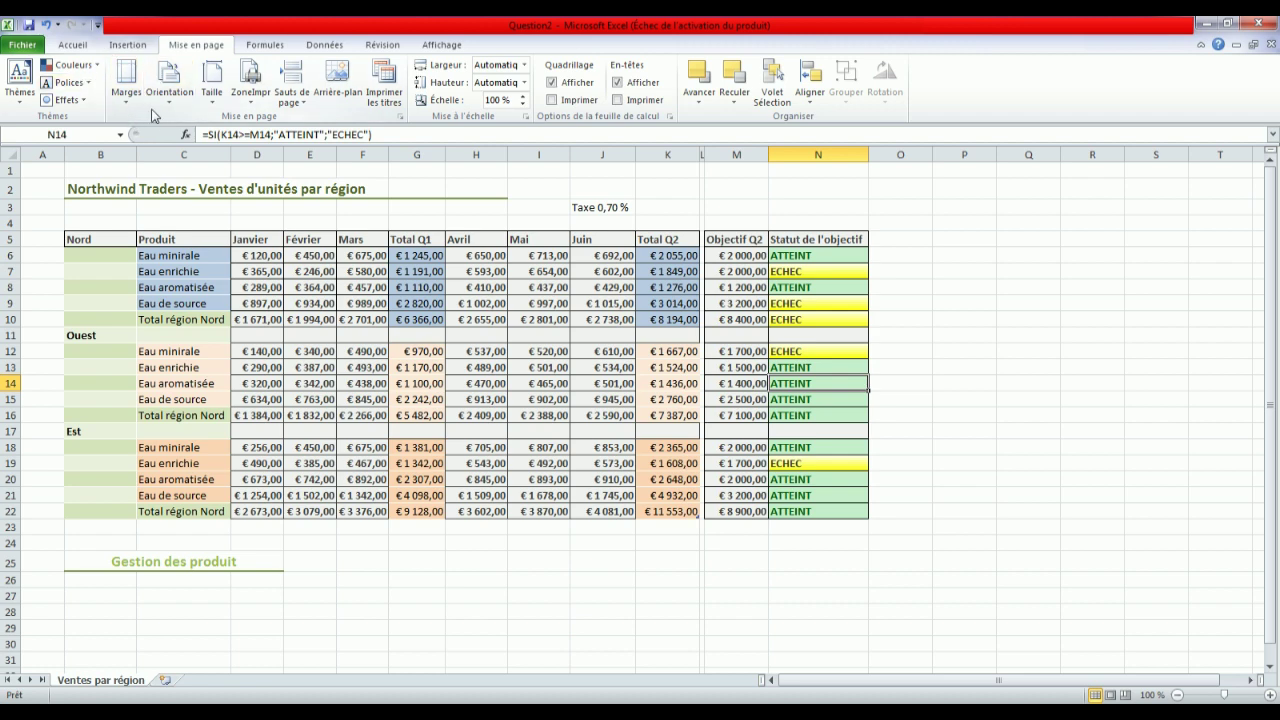
pyautogui.click(127, 92)
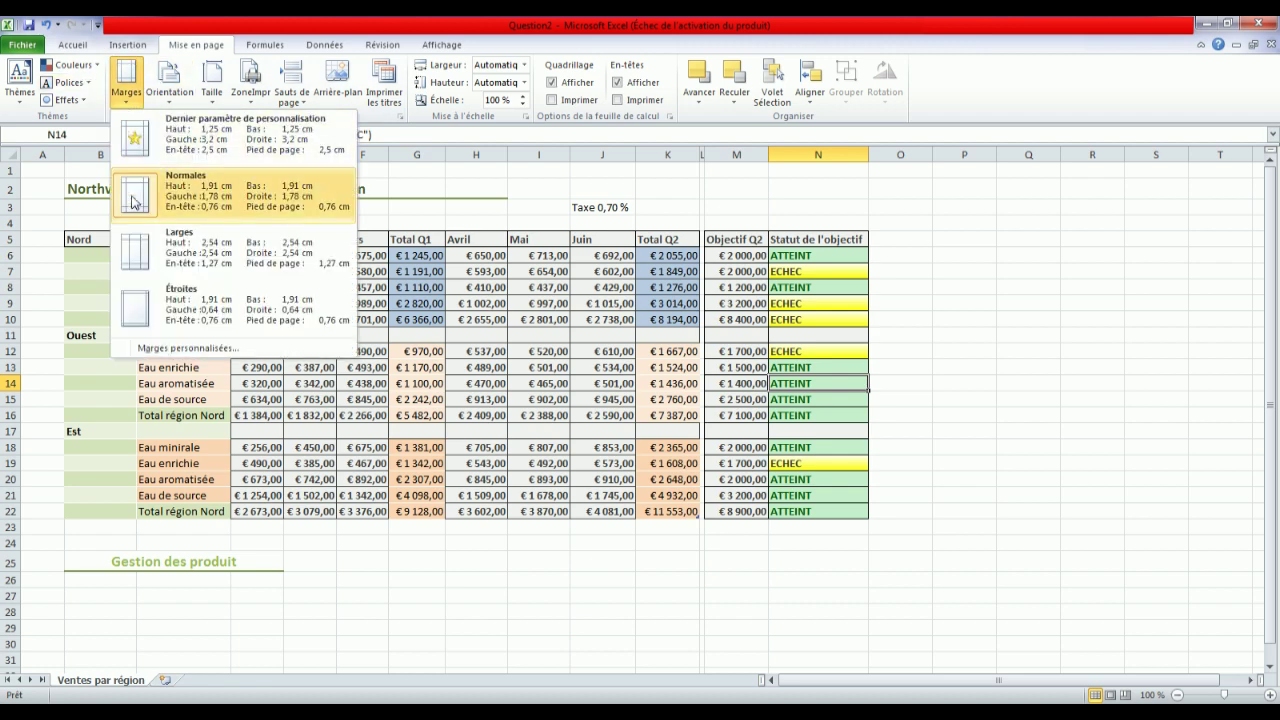
pyautogui.click(187, 349)
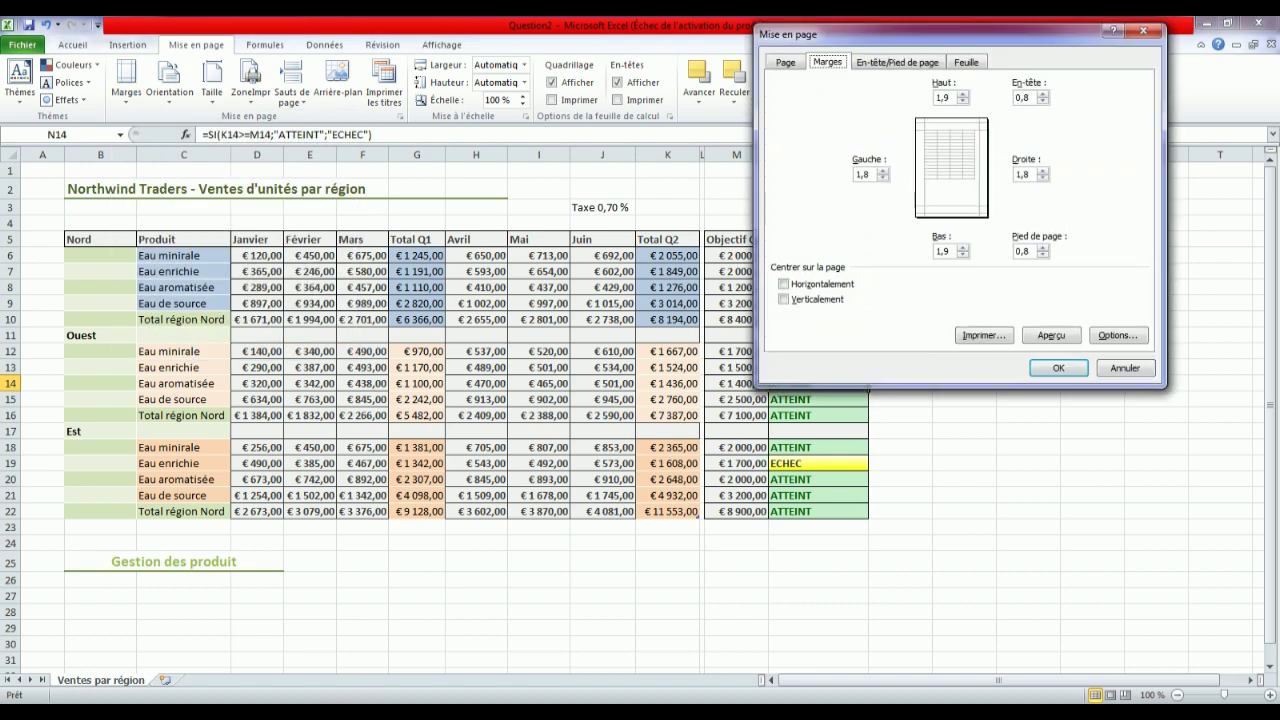
pyautogui.hotkey('alt', 'Tab')
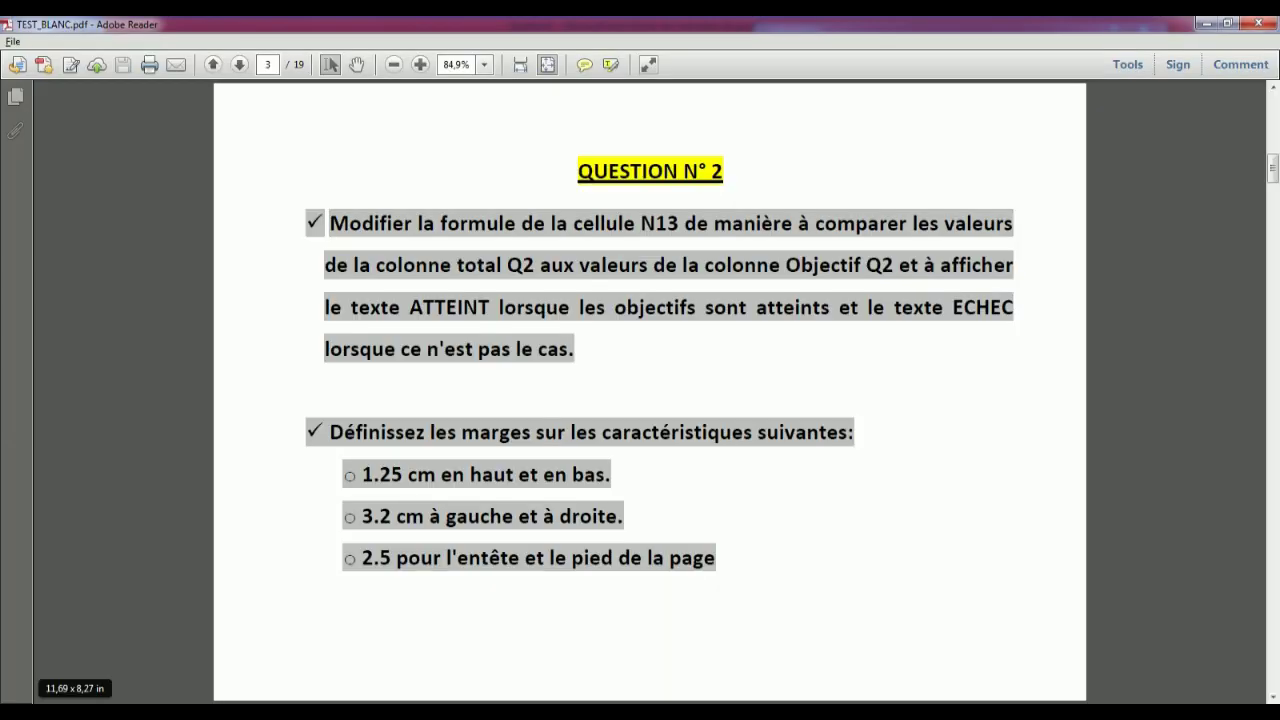
pyautogui.hotkey('alt', 'Tab')
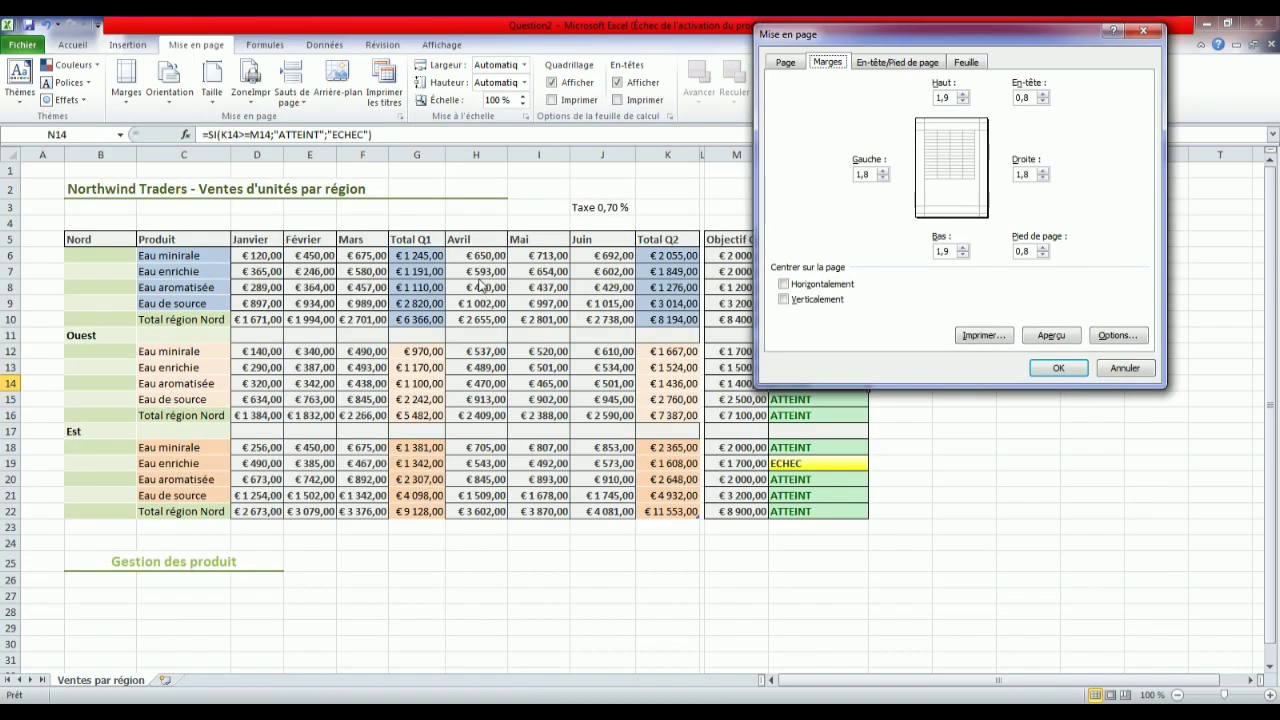
# - Set the top page margin to 1,25 cm and apply the page setup
pyautogui.click(962, 101)
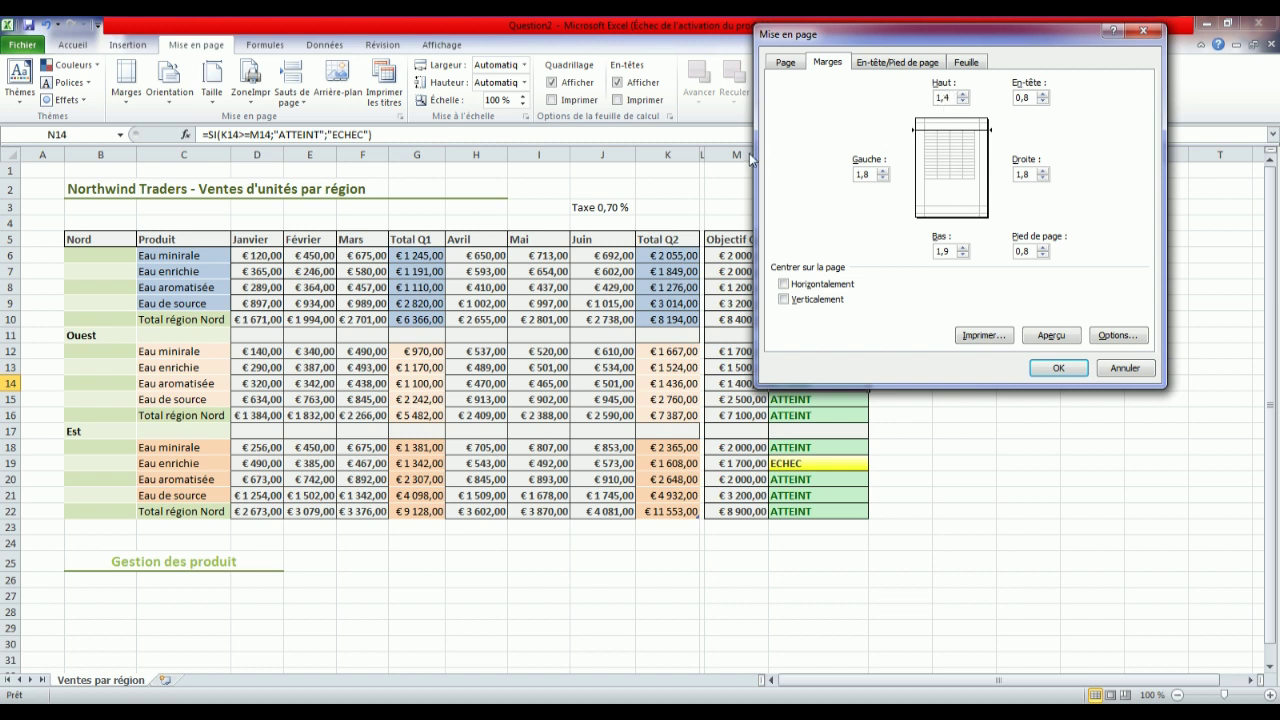
pyautogui.press('BackSpace')
pyautogui.write('25')
pyautogui.click(948, 251)
pyautogui.press('Return')
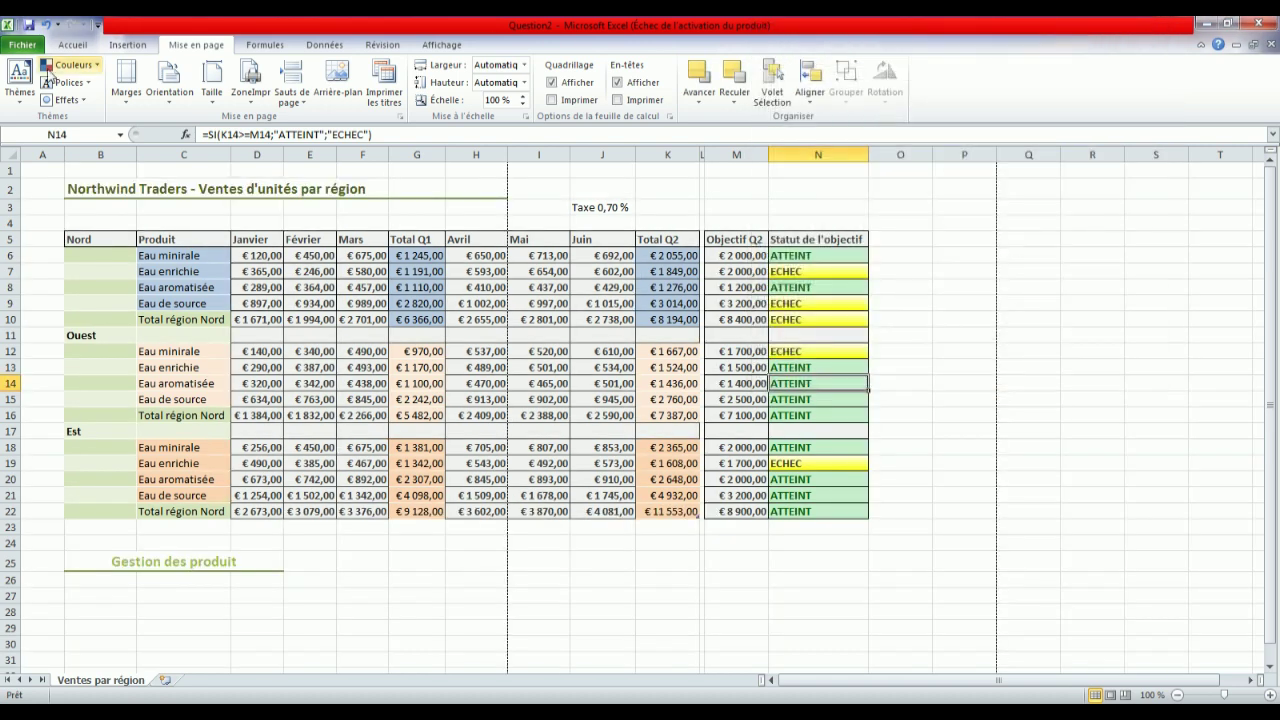
# - Reopen the custom margin settings and set both the top and bottom margins to 1,25 cm
pyautogui.click(126, 84)
pyautogui.click(168, 348)
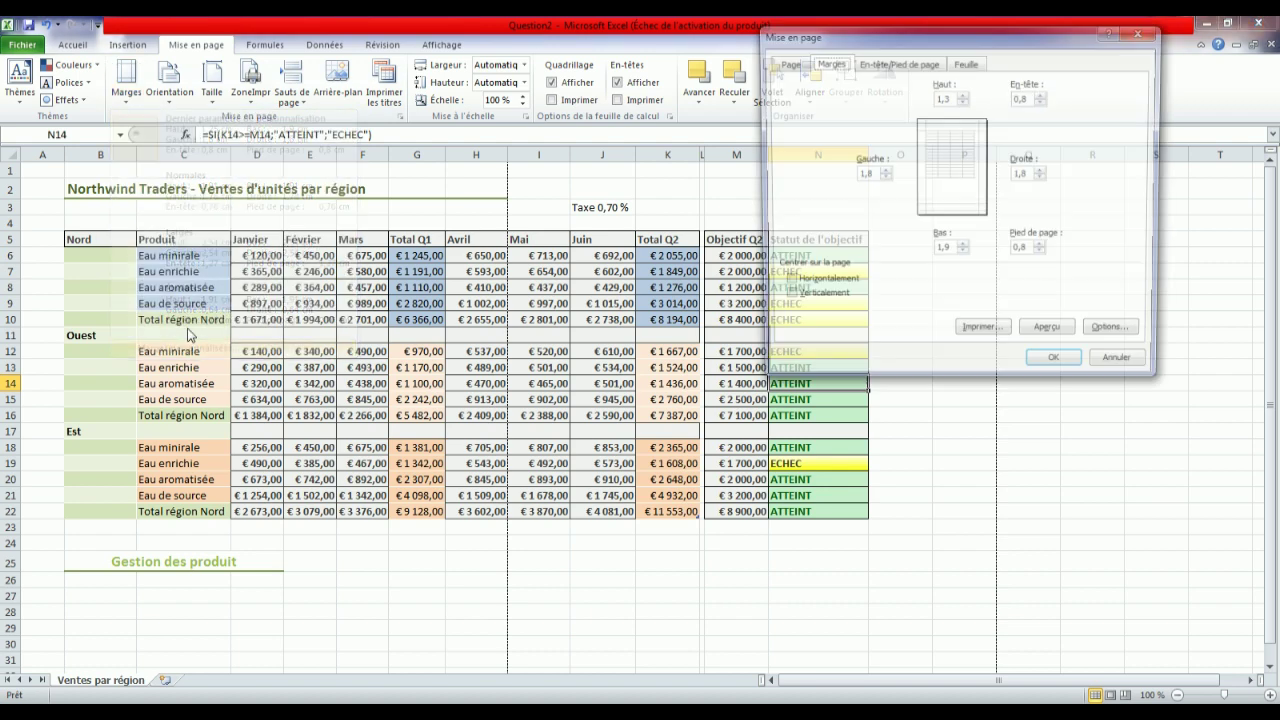
pyautogui.click(964, 98)
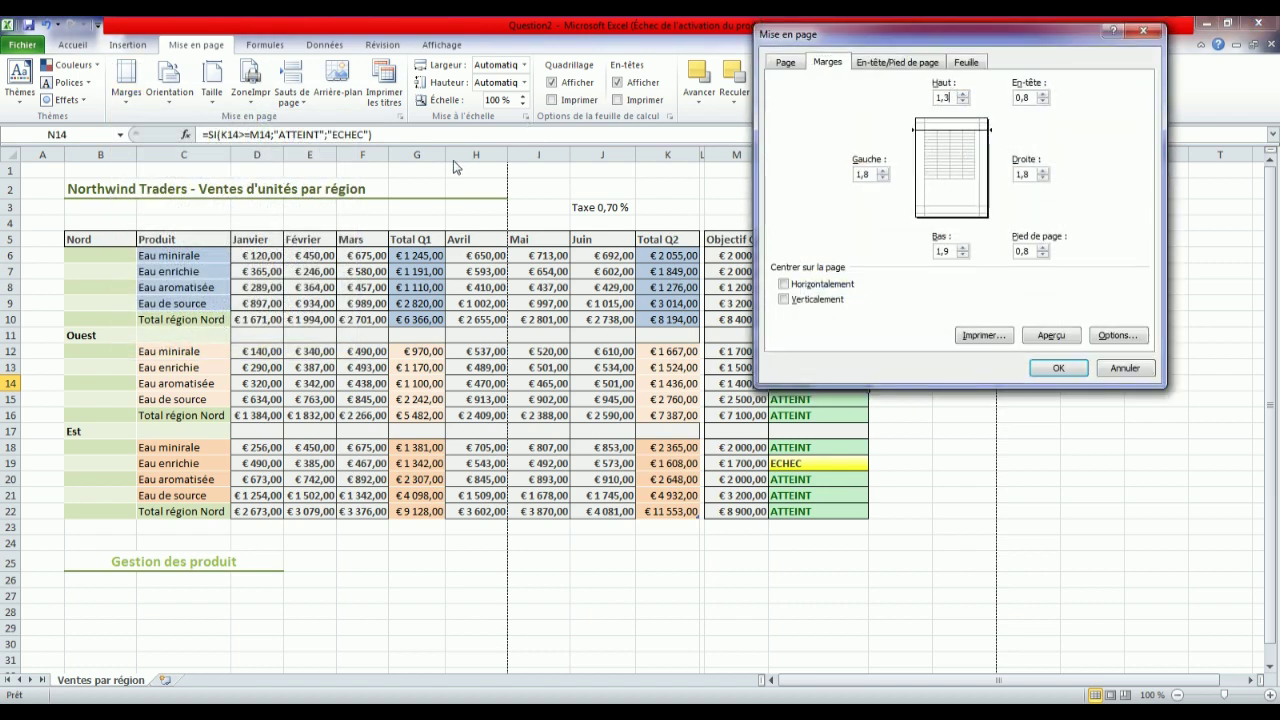
pyautogui.press('BackSpace')
pyautogui.write('25')
pyautogui.click(955, 252)
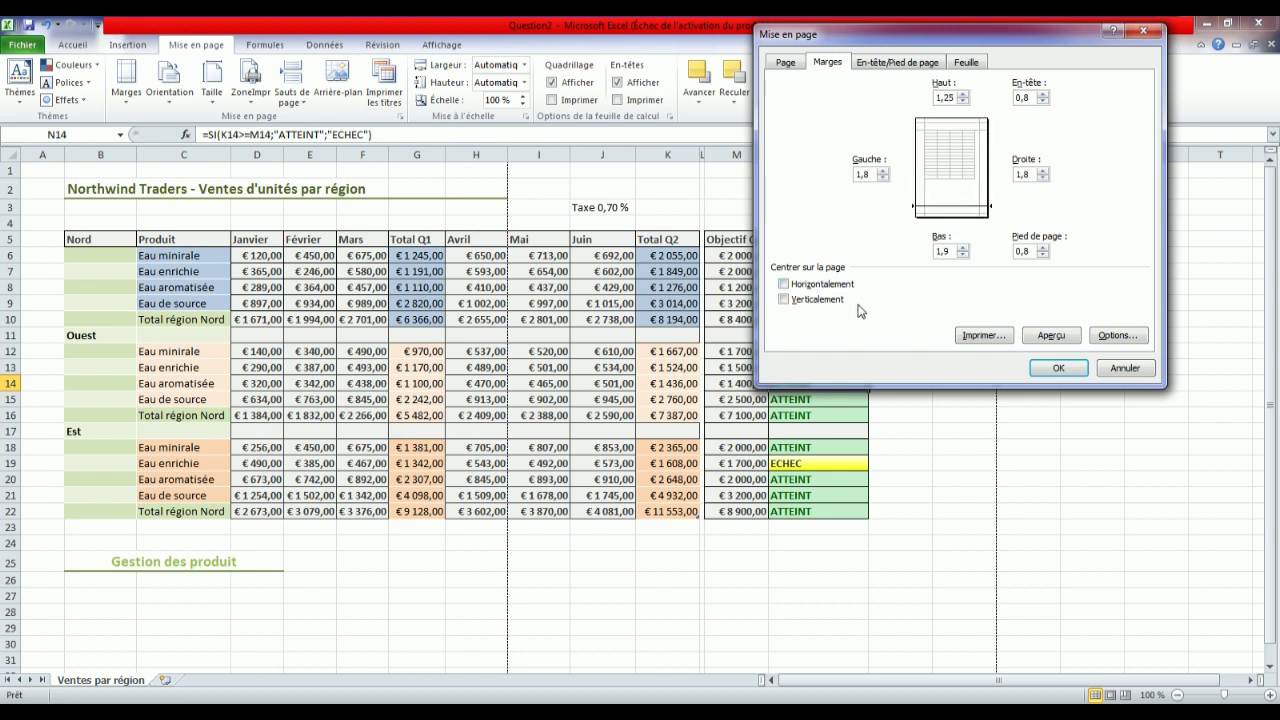
pyautogui.write('25')
# - Set the left and right page margins to 3,2 cm
pyautogui.click(882, 177)
pyautogui.click(1044, 173)
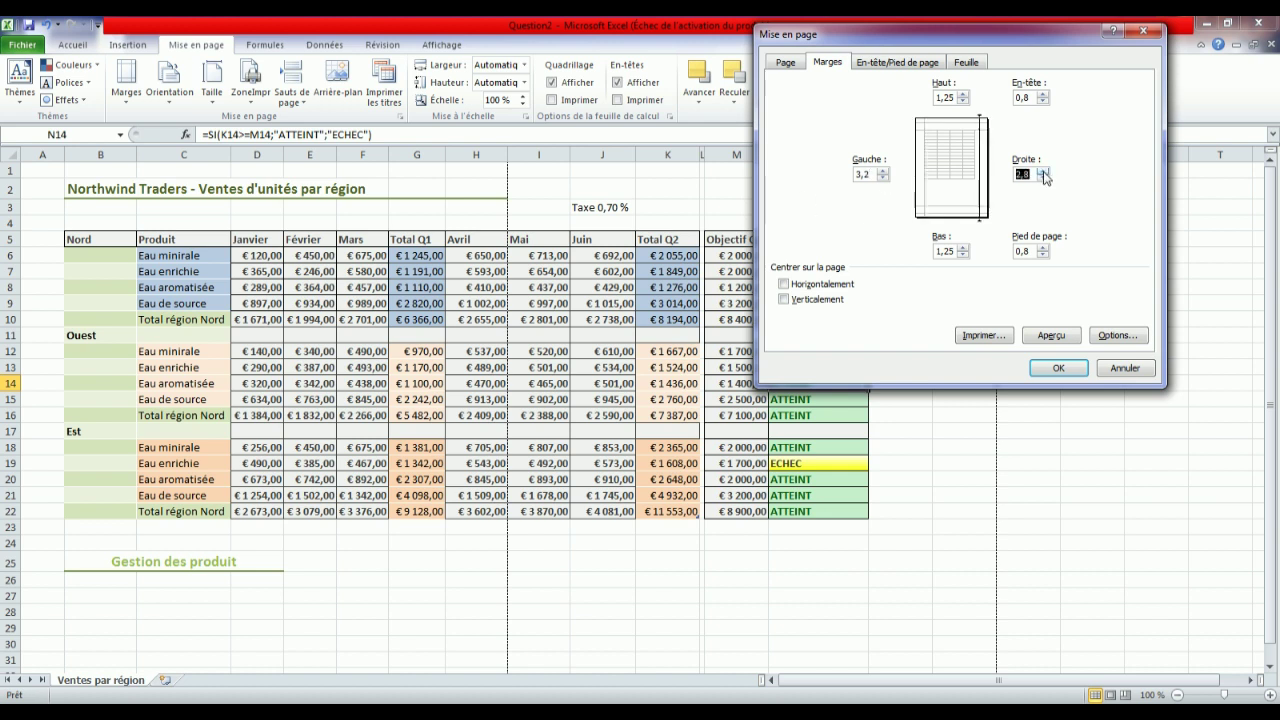
pyautogui.click(1044, 173)
pyautogui.press('BackSpace')
# - Check the header and footer requirement in TEST_BLANC.pdf, set both margins to 2,5 cm and apply the page setup
pyautogui.hotkey('alt', 'Tab')
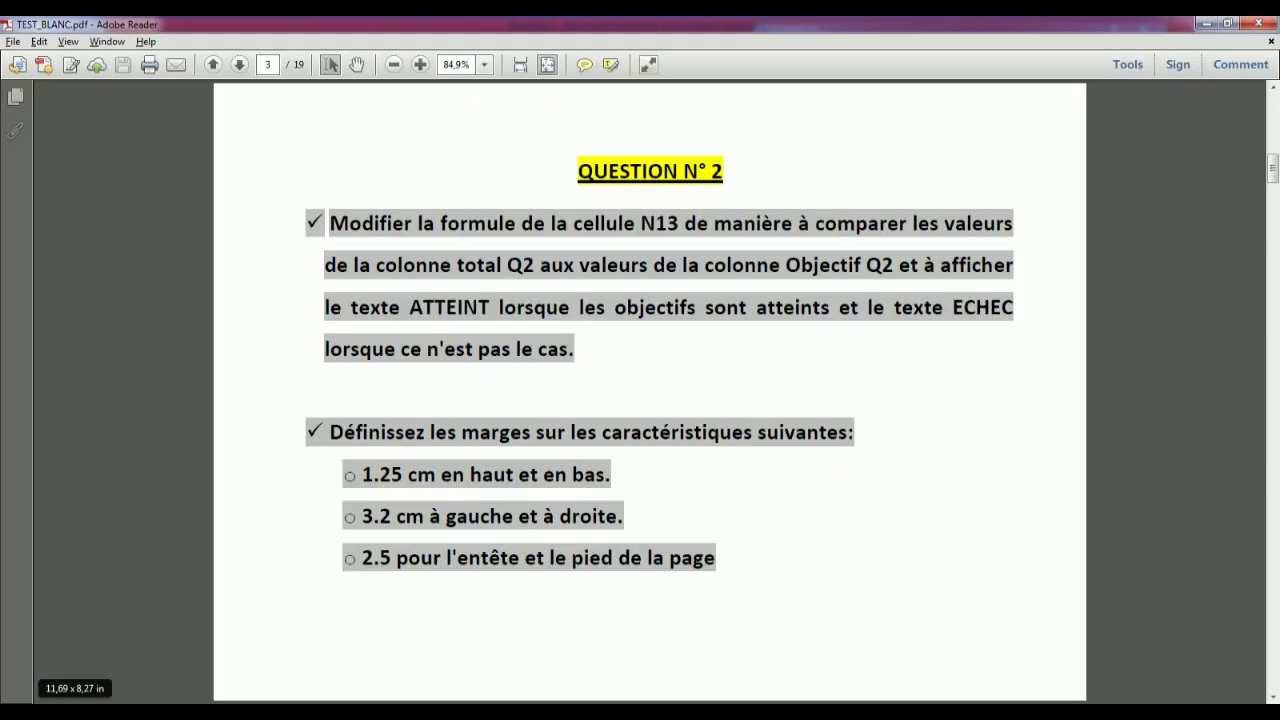
pyautogui.hotkey('alt', 'Tab')
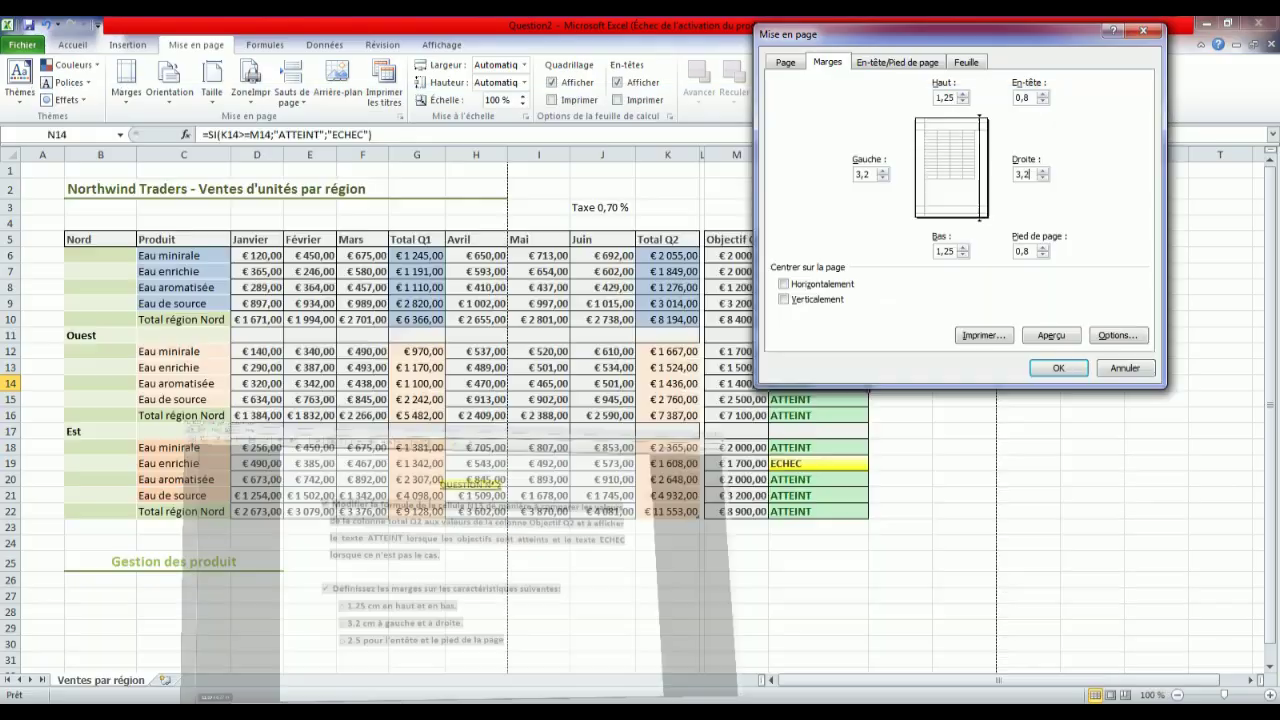
pyautogui.click(1042, 95)
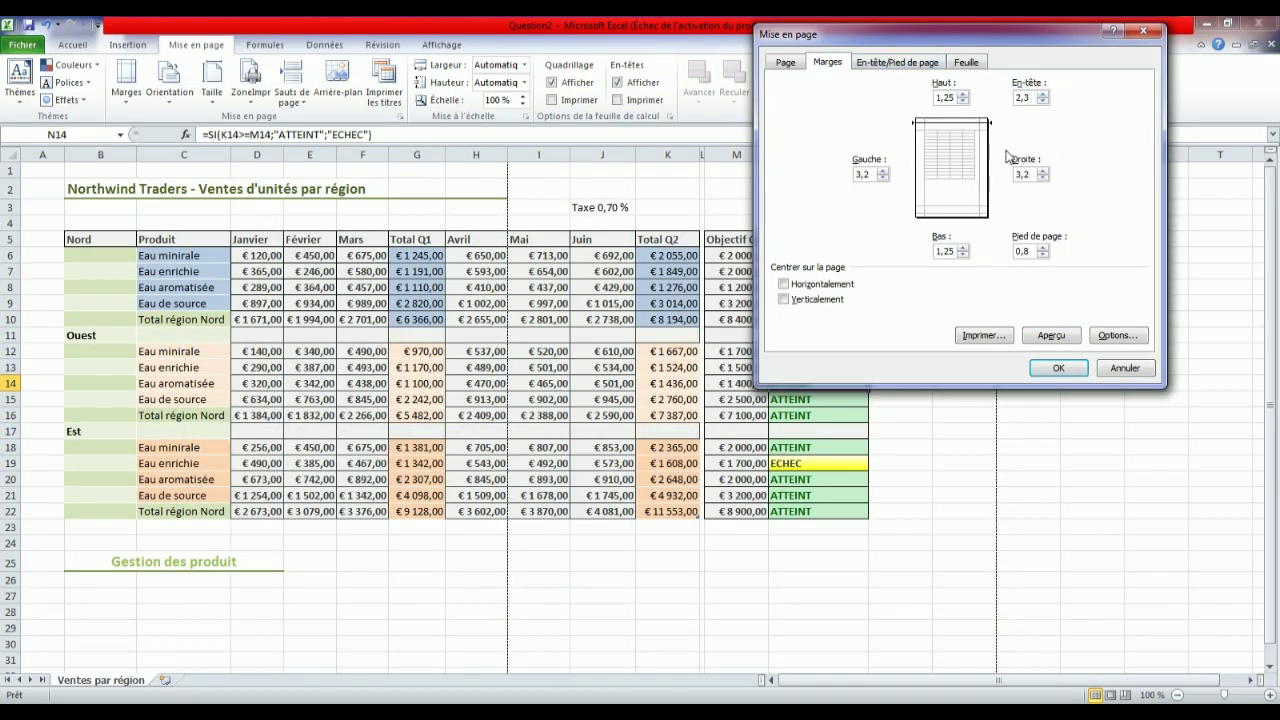
pyautogui.press('BackSpace')
pyautogui.click(1041, 247)
pyautogui.click(1040, 248)
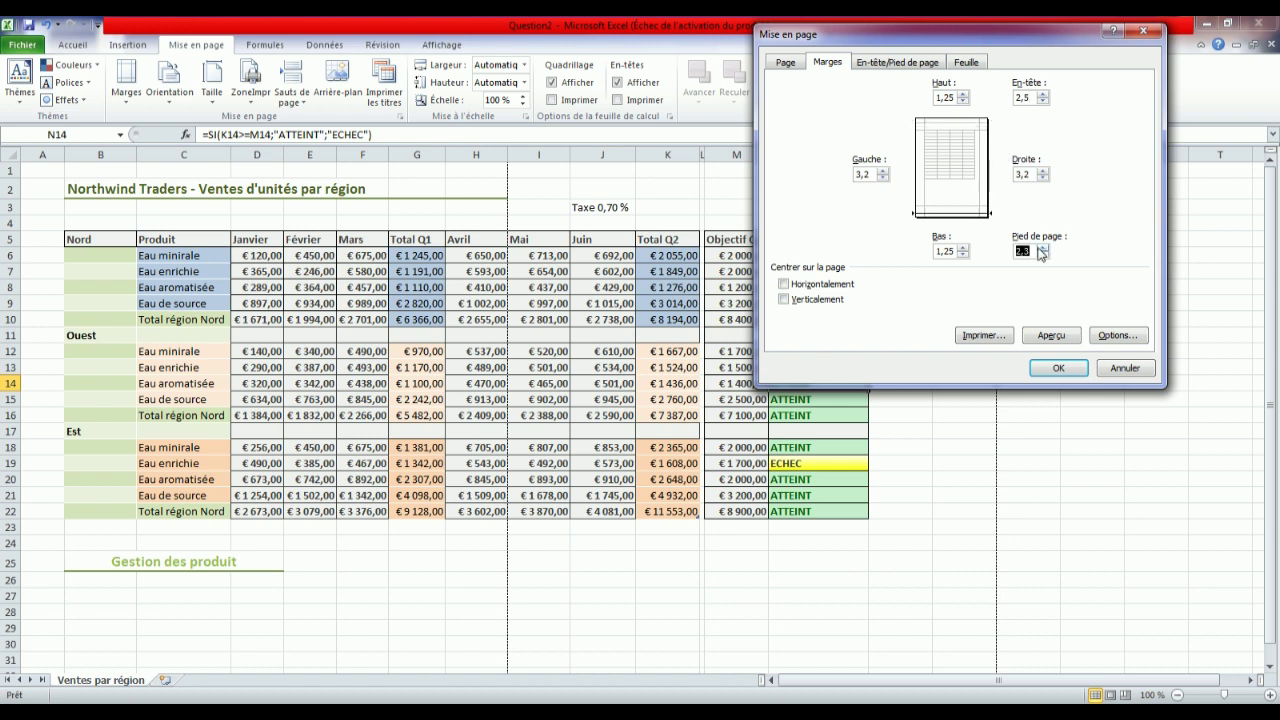
pyautogui.click(1035, 250)
pyautogui.write('5')
pyautogui.click(1058, 370)
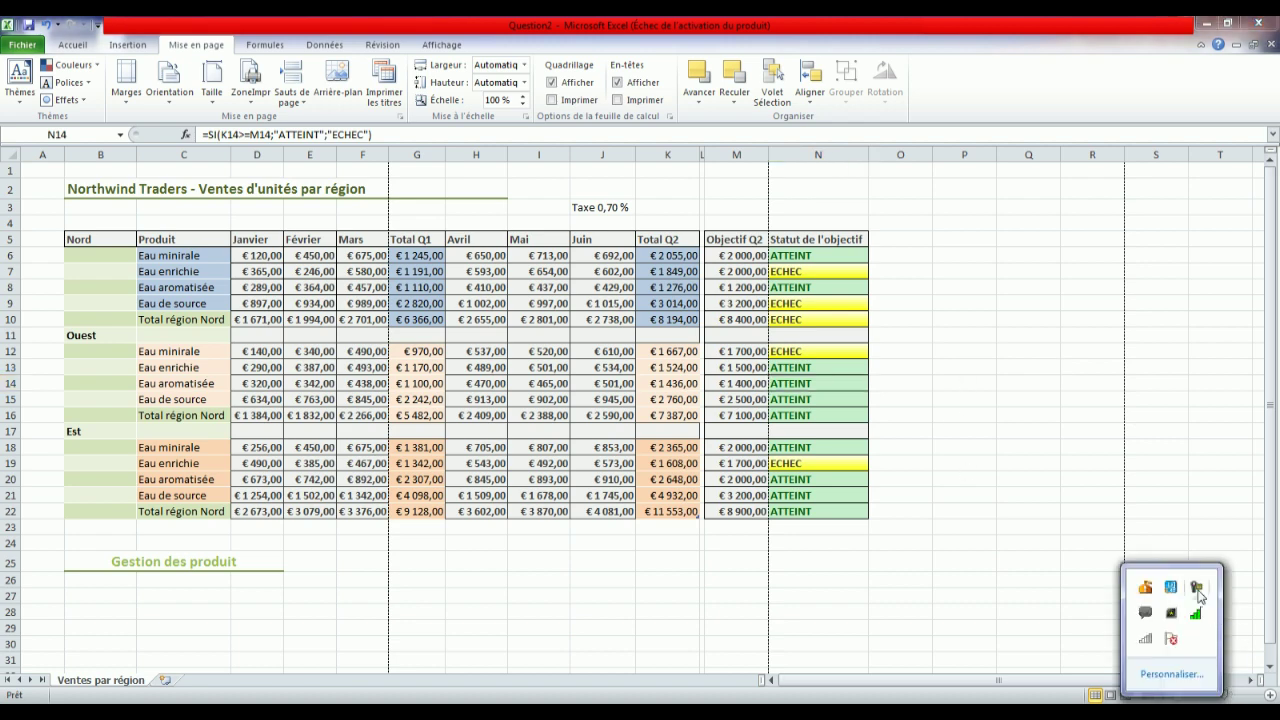
pyautogui.click(1197, 587)
pyautogui.click(1254, 652)
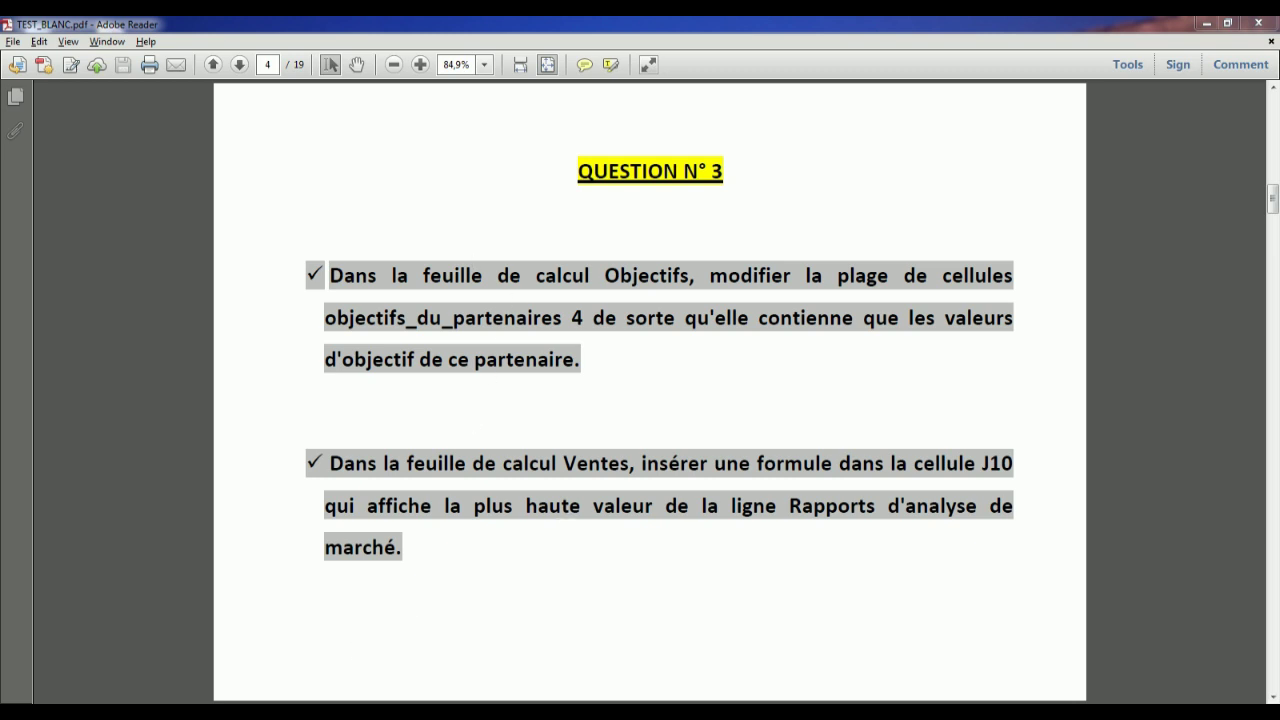
# - Open the Question3 workbook from the Ateliers folder and dismiss the Office activation notice
pyautogui.click(330, 668)
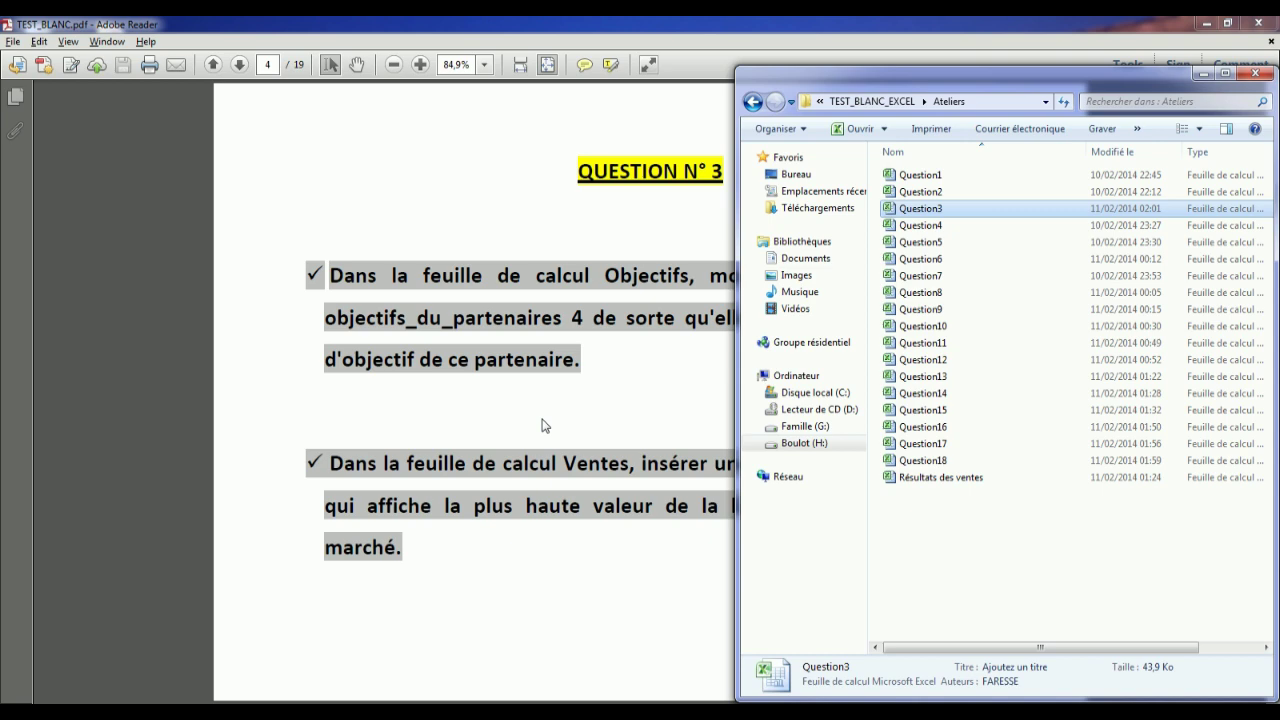
pyautogui.press('Return')
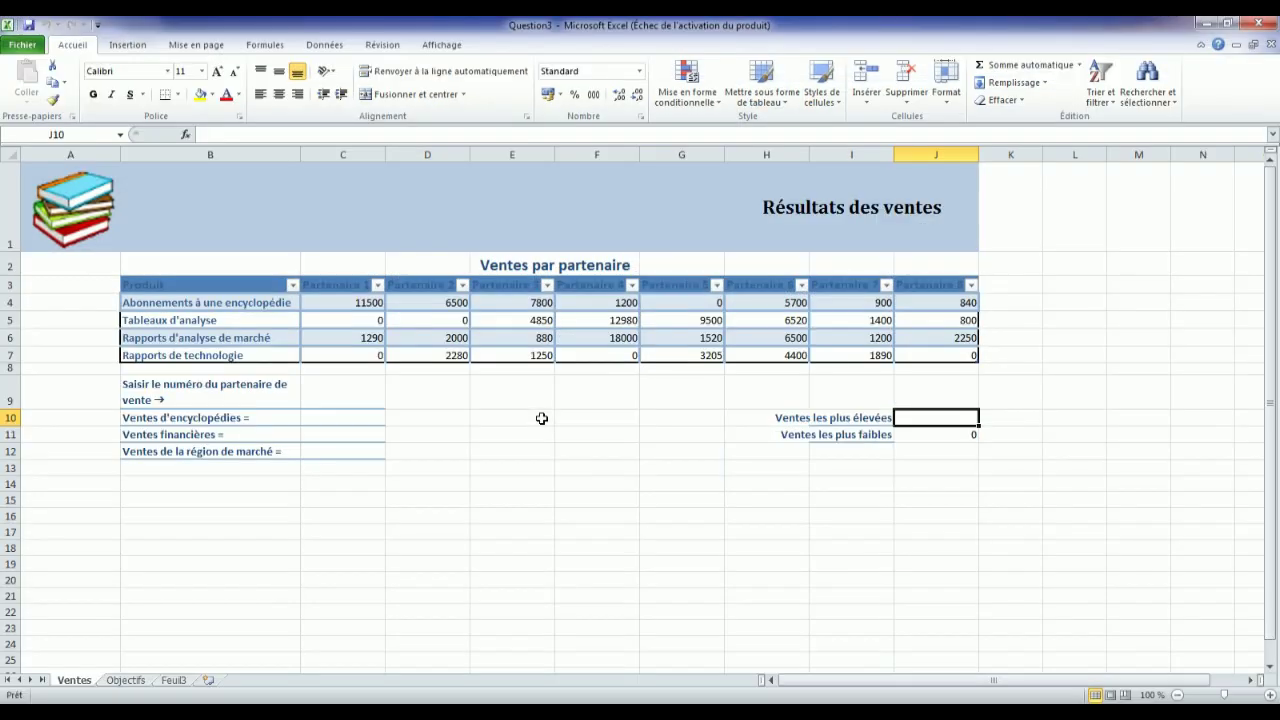
pyautogui.click(822, 184)
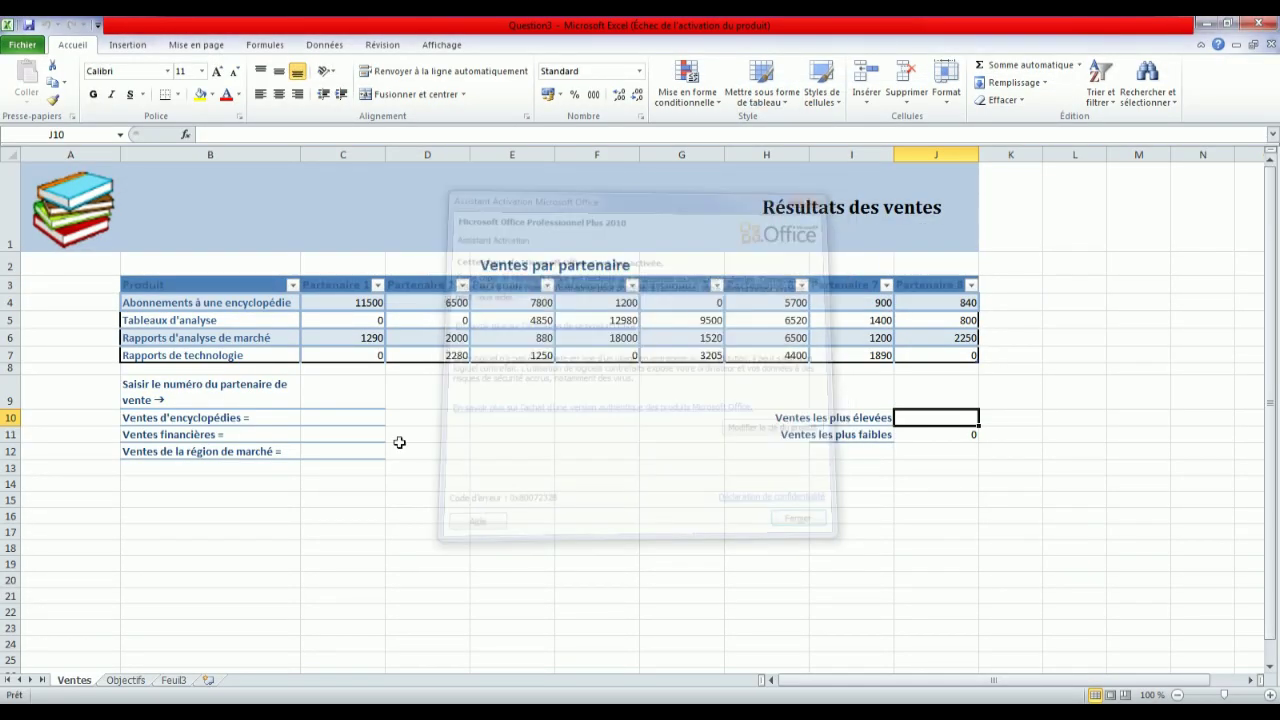
# - Read the first task of Question 3 in TEST_BLANC.pdf and display the Objectifs sheet of the Question3 workbook
pyautogui.hotkey('alt', 'Tab')
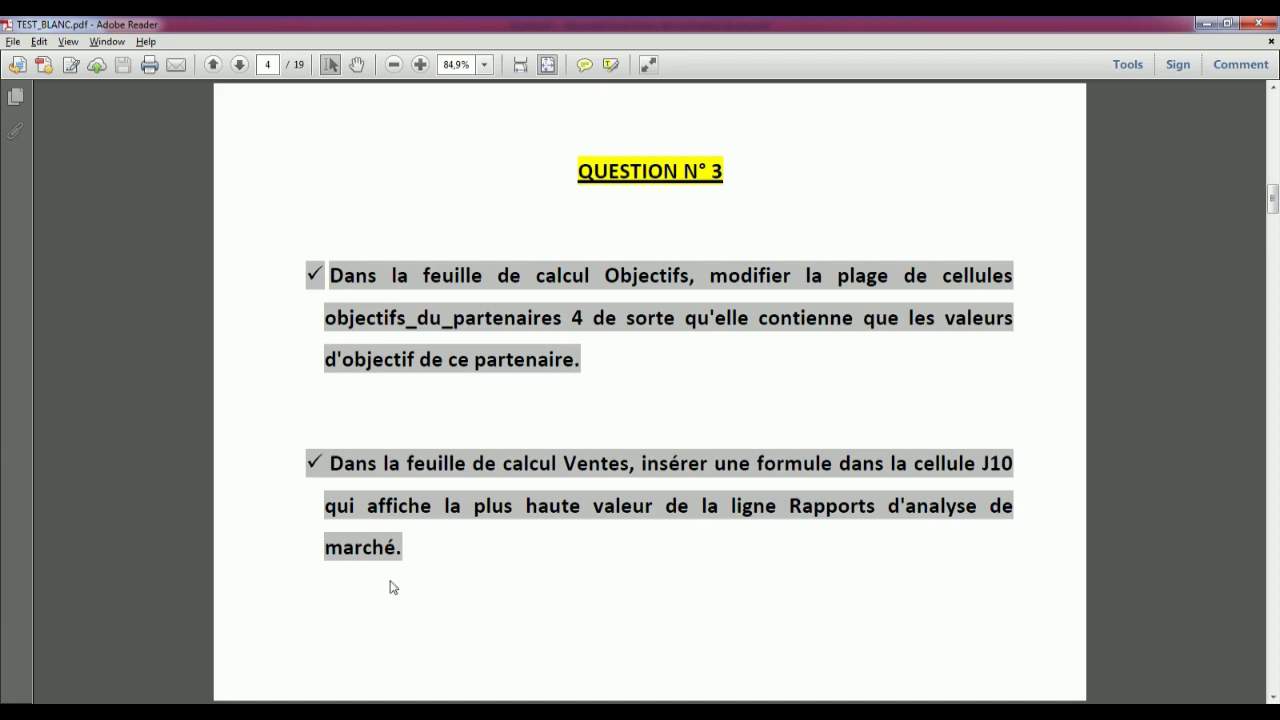
pyautogui.click(188, 713)
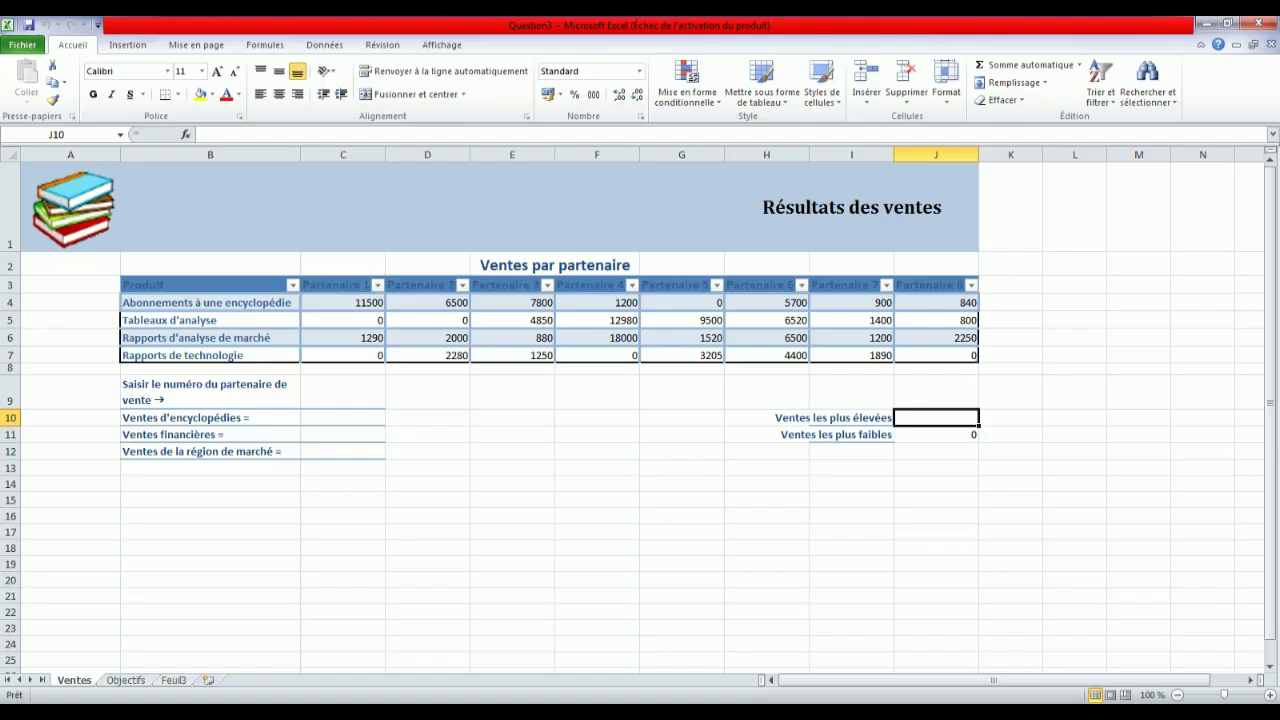
pyautogui.click(127, 681)
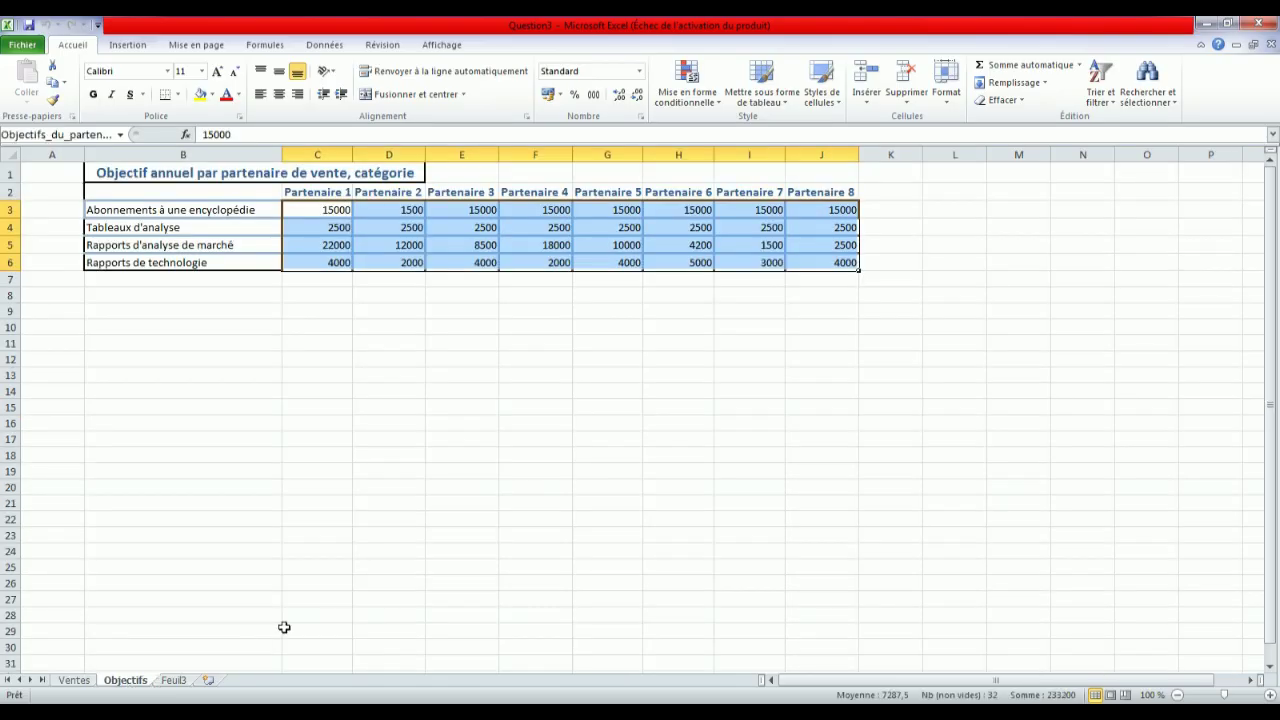
pyautogui.click(311, 297)
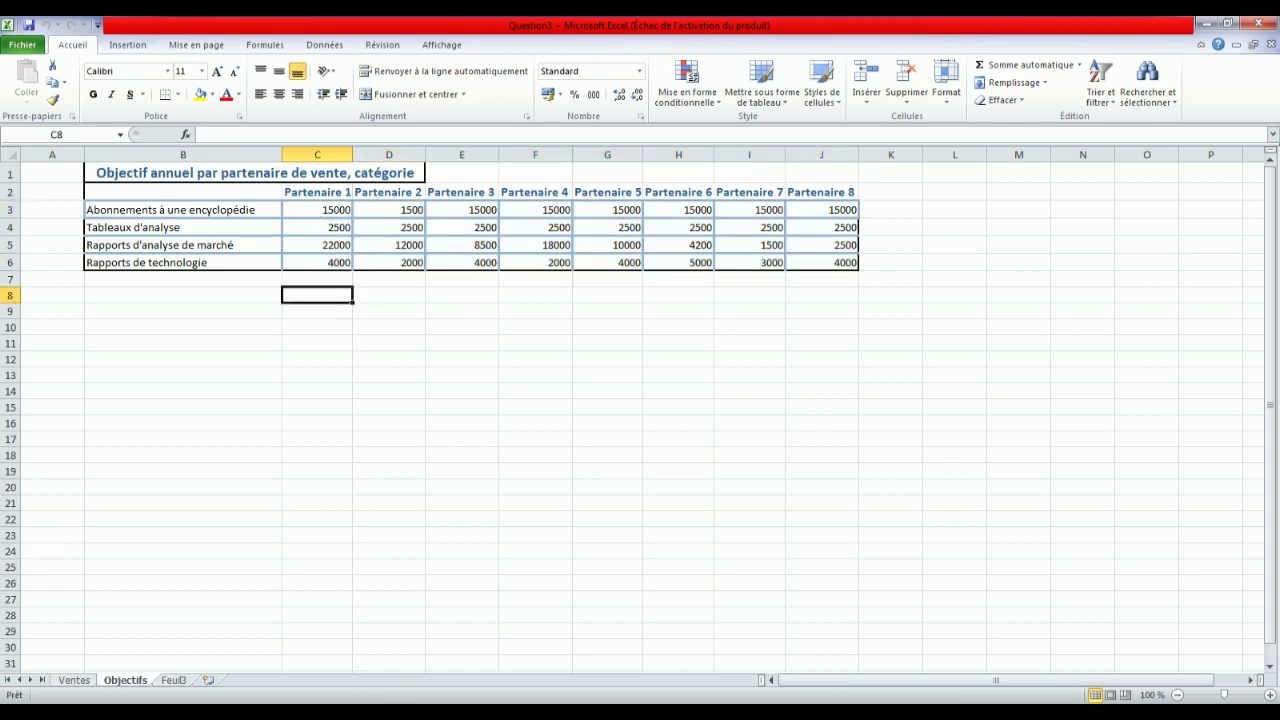
pyautogui.hotkey('alt', 'Tab')
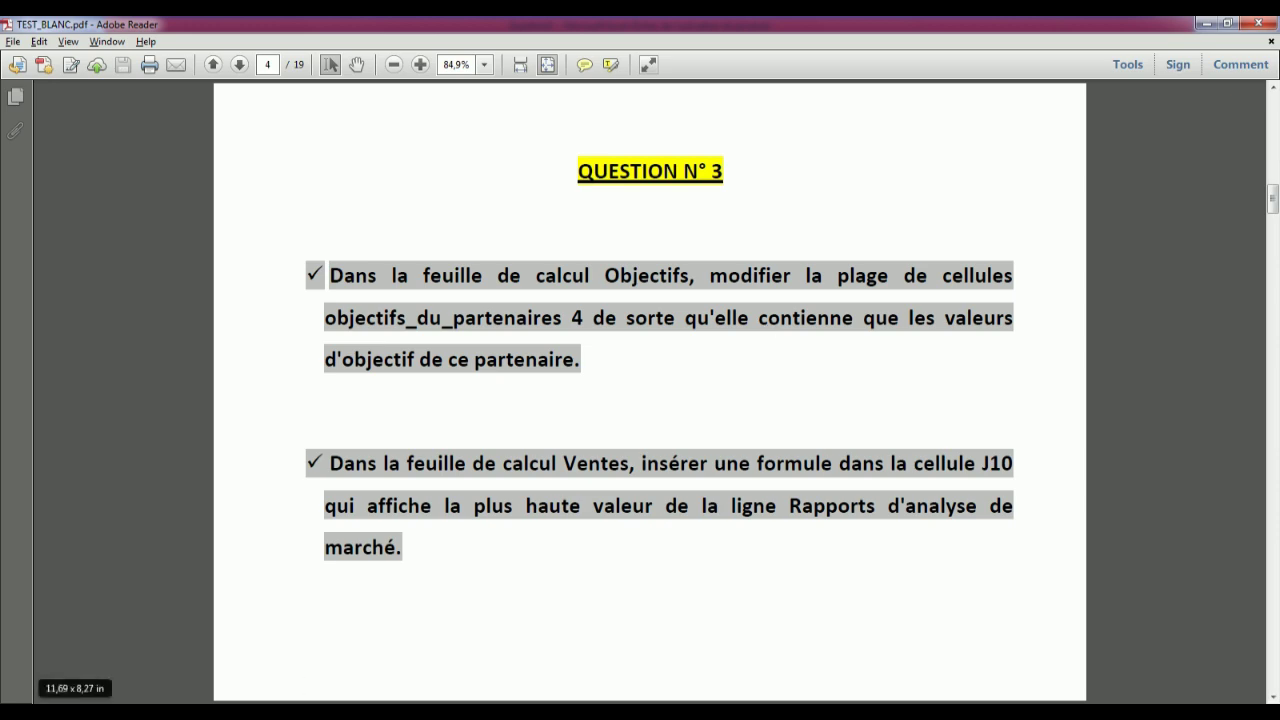
pyautogui.click(369, 712)
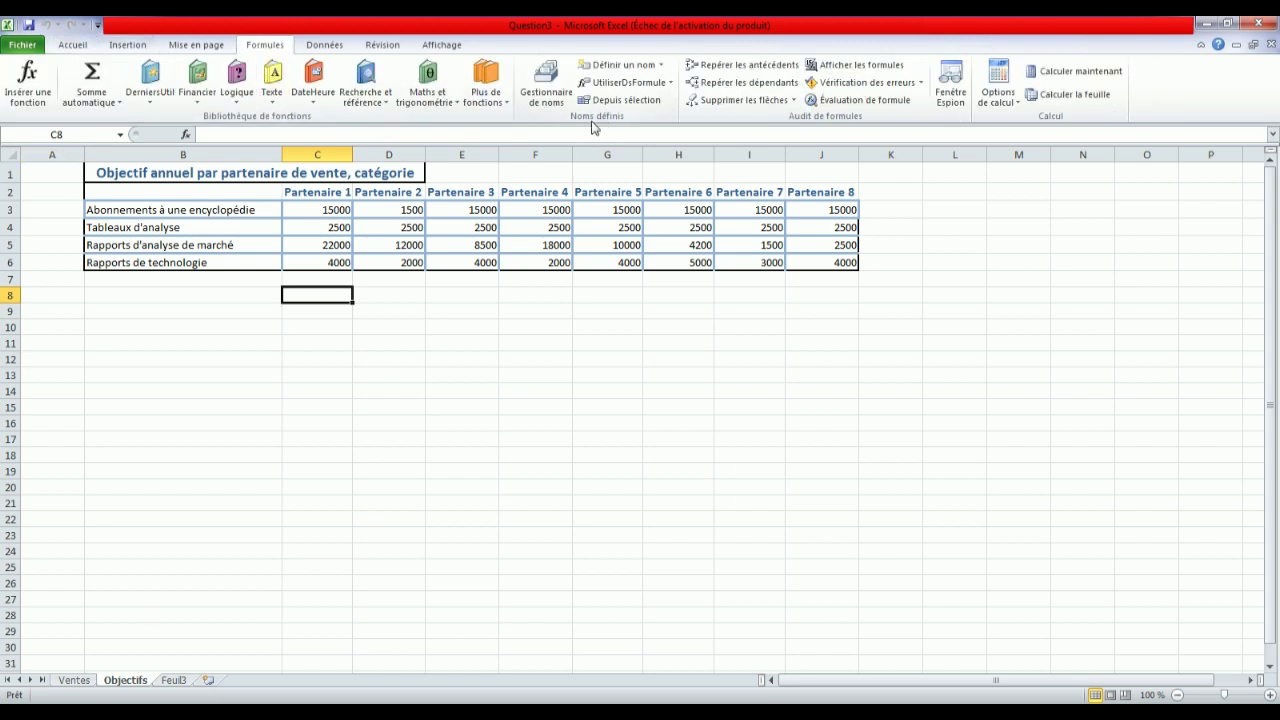
pyautogui.click(545, 88)
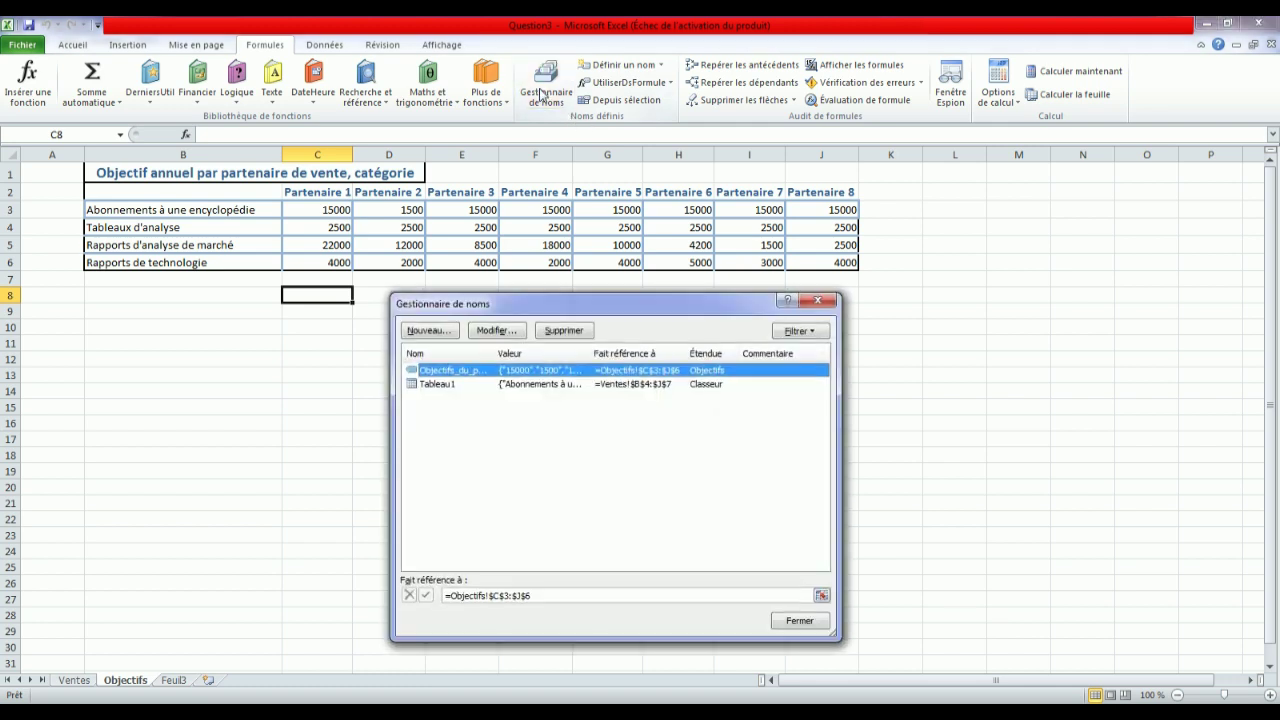
pyautogui.doubleClick(494, 353)
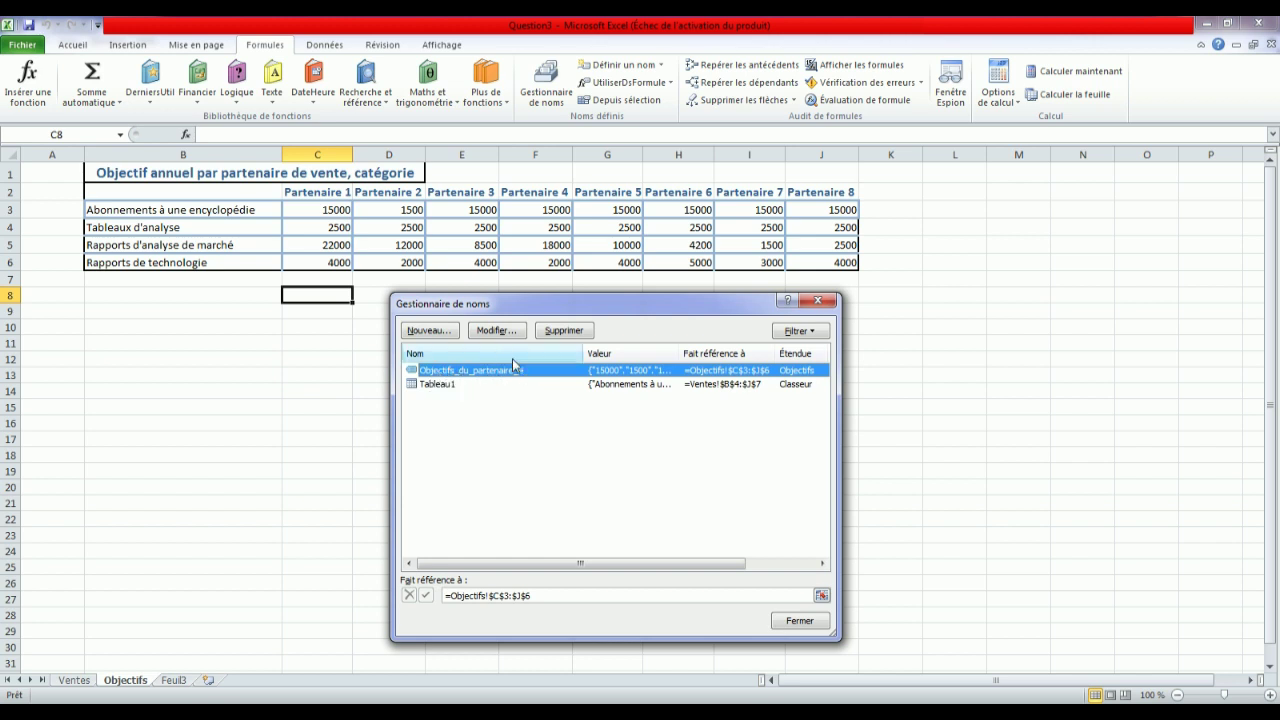
pyautogui.click(497, 333)
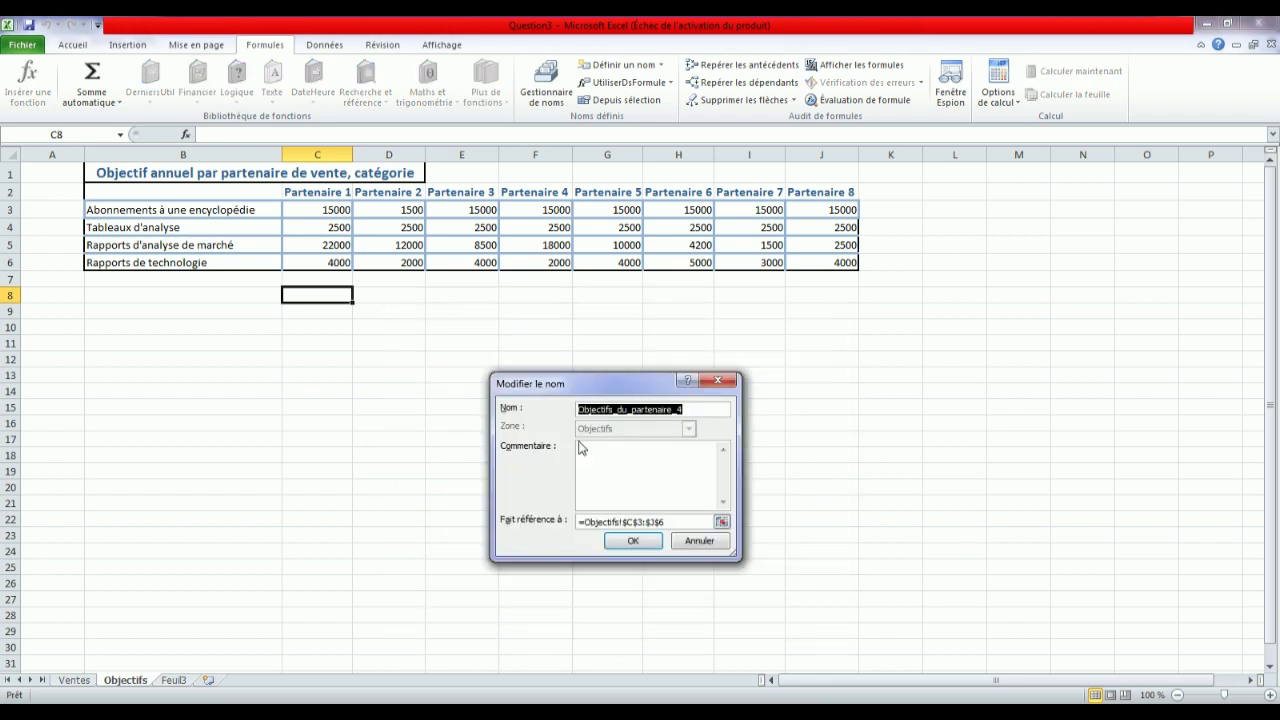
pyautogui.click(676, 521)
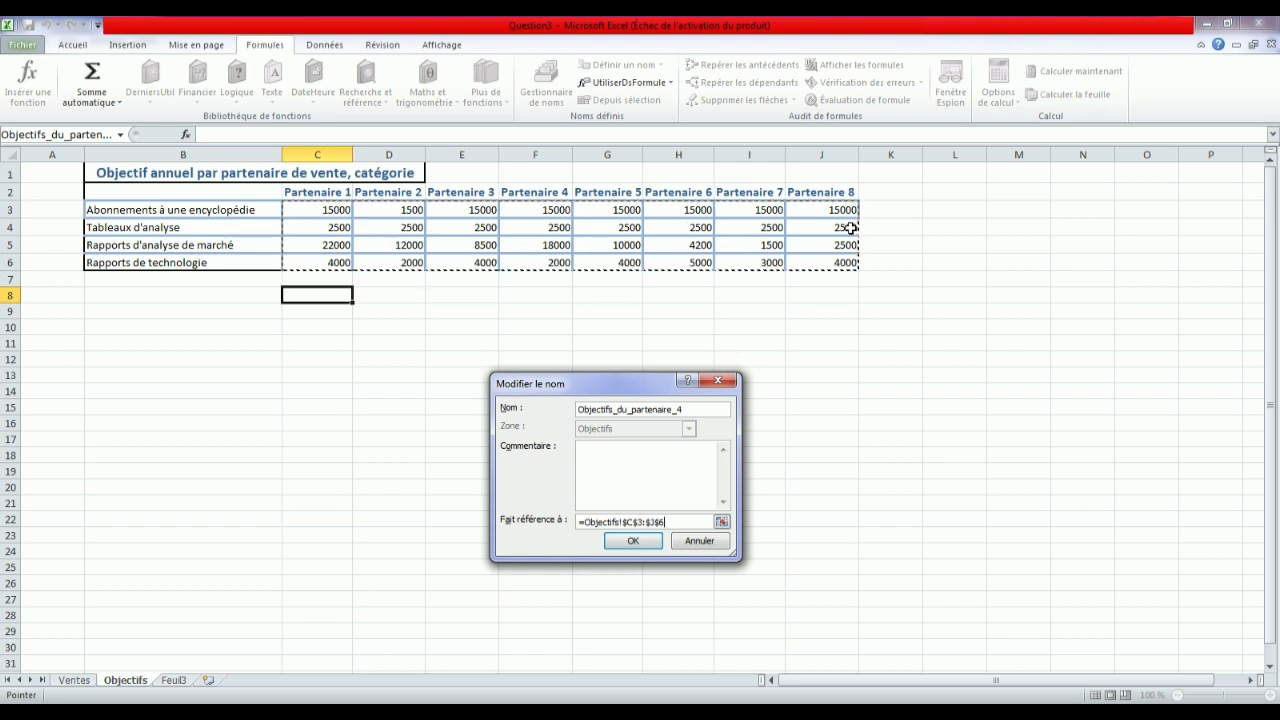
pyautogui.hotkey('alt', 'Tab')
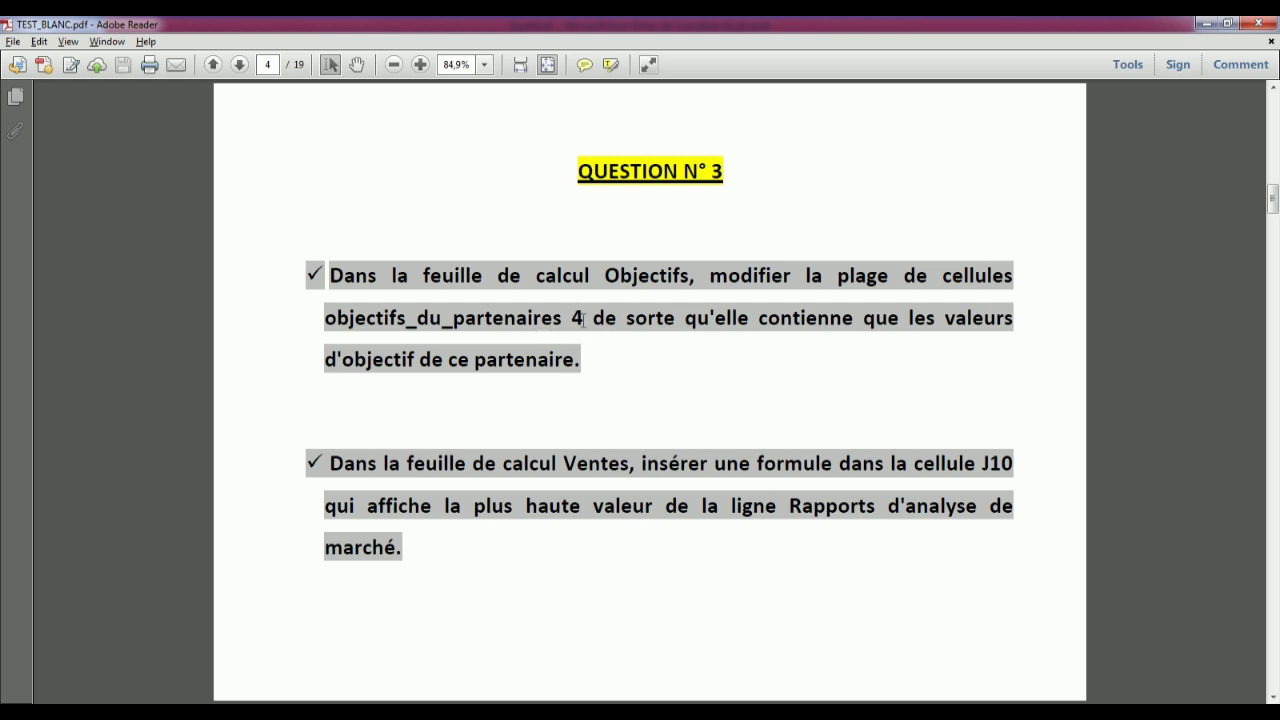
pyautogui.hotkey('alt', 'Tab')
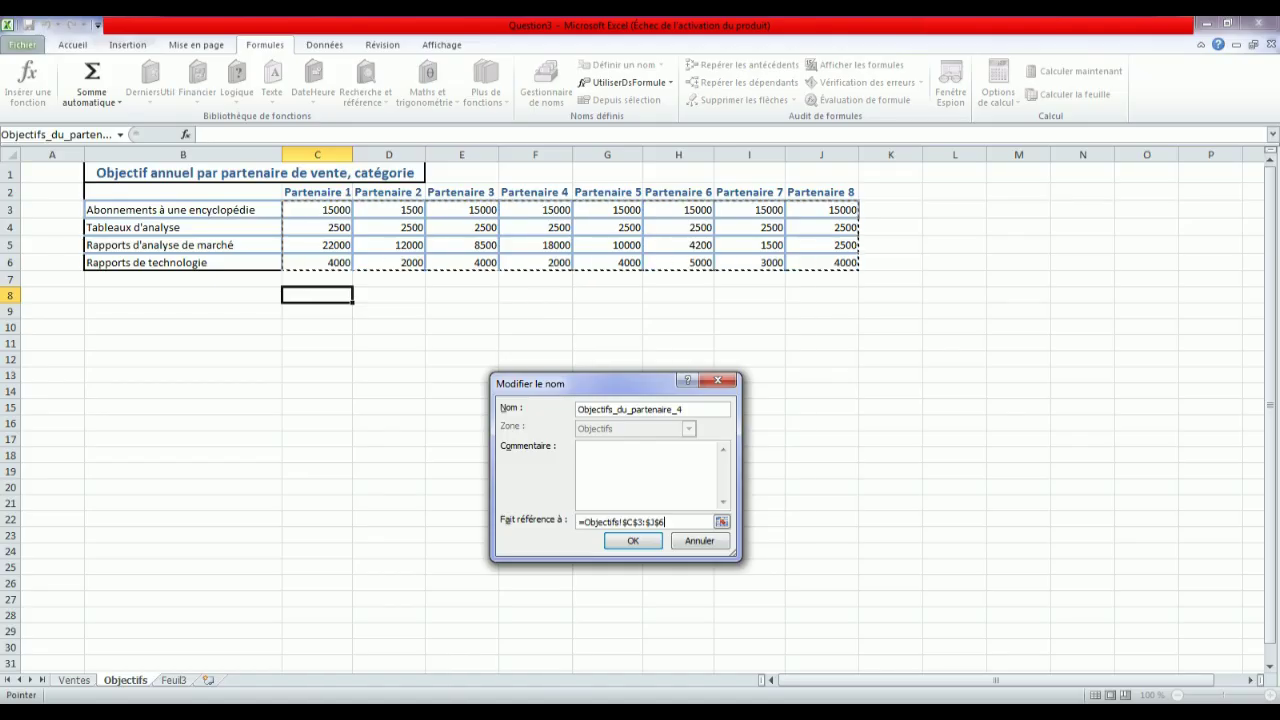
pyautogui.click(671, 521)
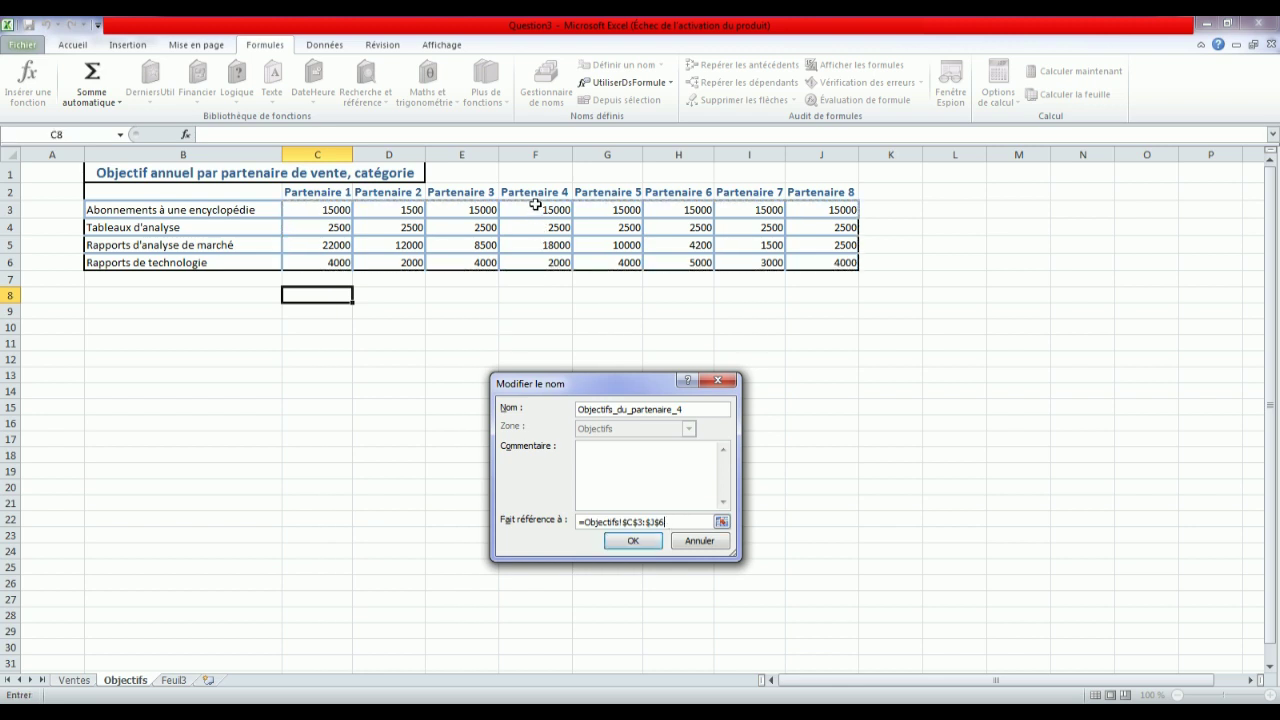
pyautogui.write('+')
pyautogui.moveTo(535, 204); pyautogui.dragTo(543, 262)
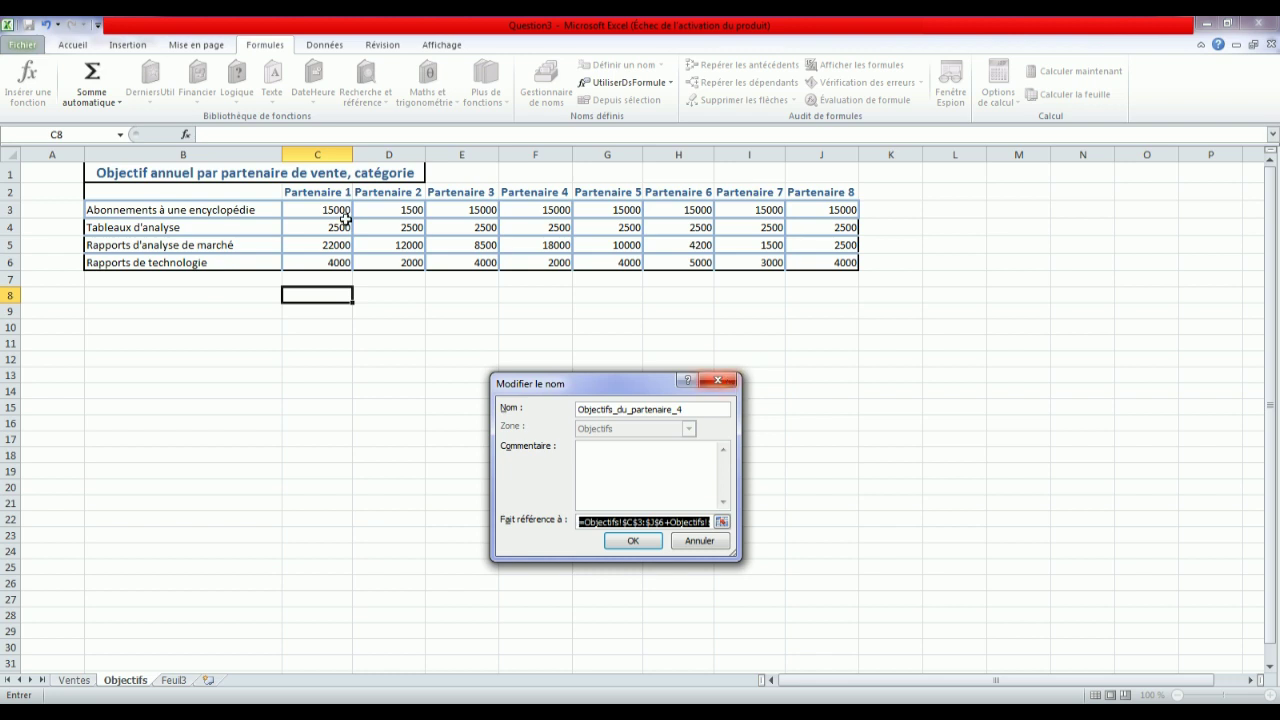
pyautogui.click(730, 384)
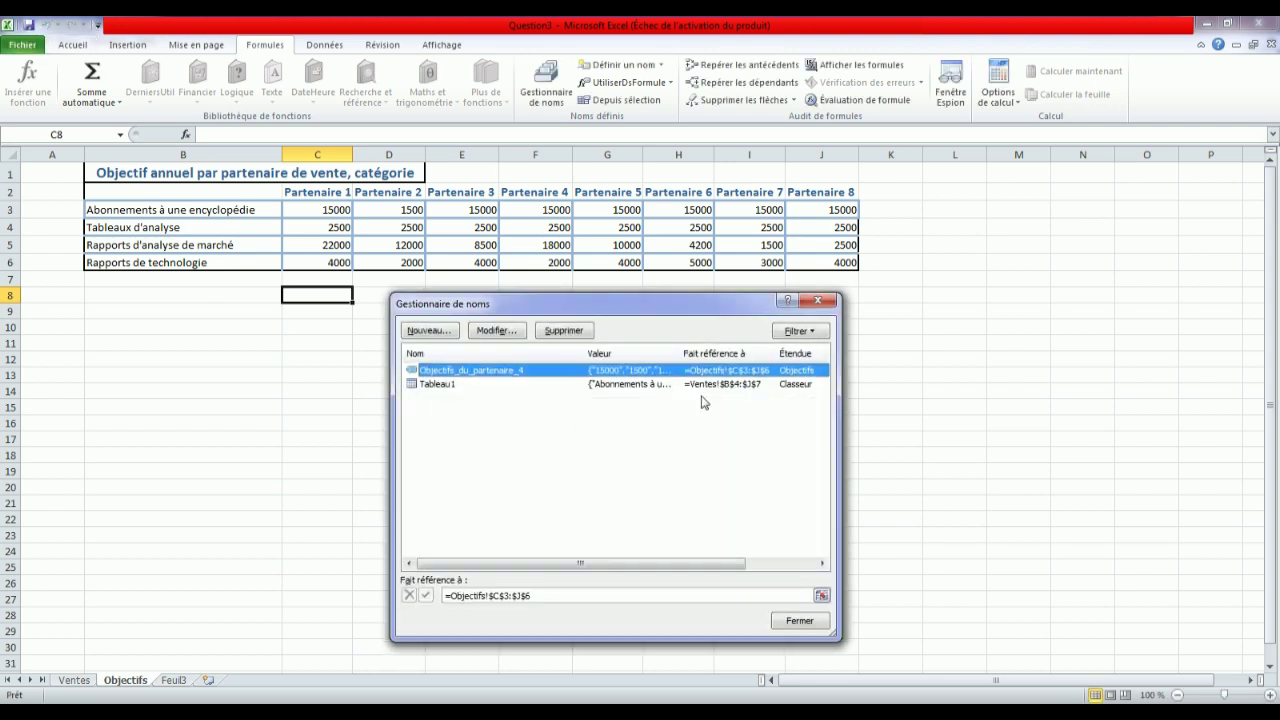
pyautogui.click(820, 304)
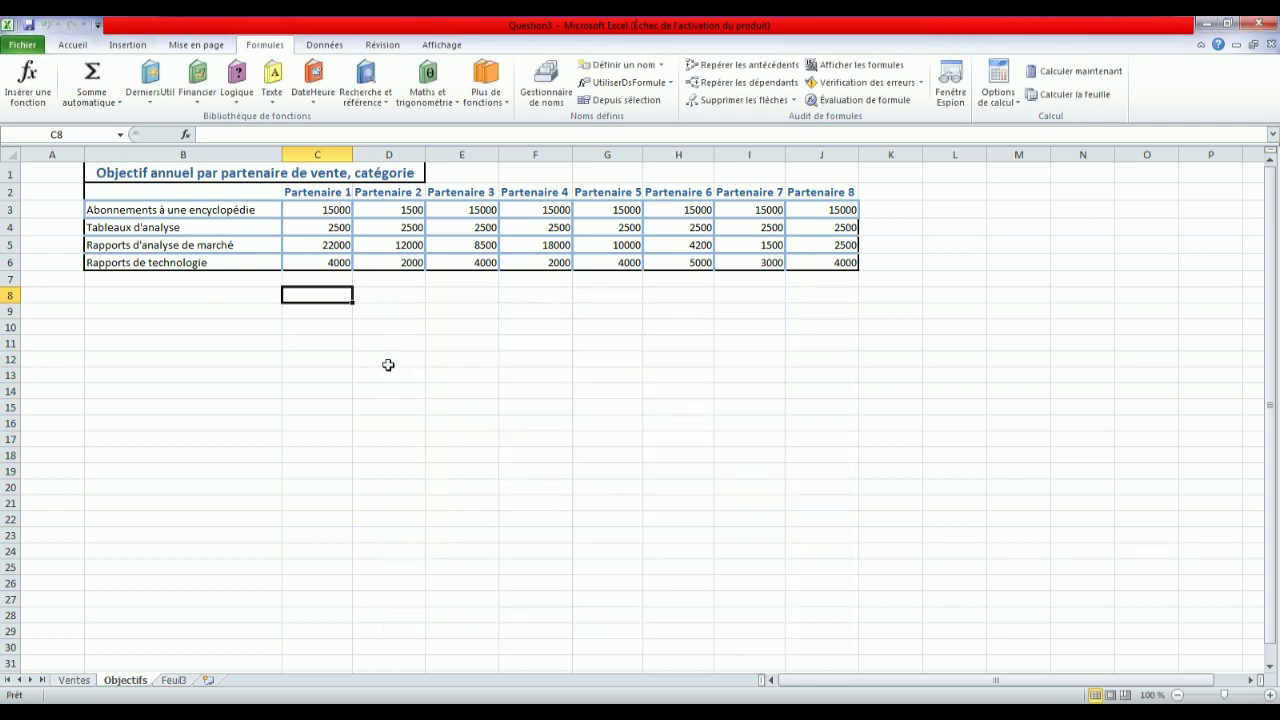
# - Redefine the named range Objectifs_du_partenaire_4 so that it refers to =Objectifs!$F$3:$F$6
pyautogui.click(322, 328)
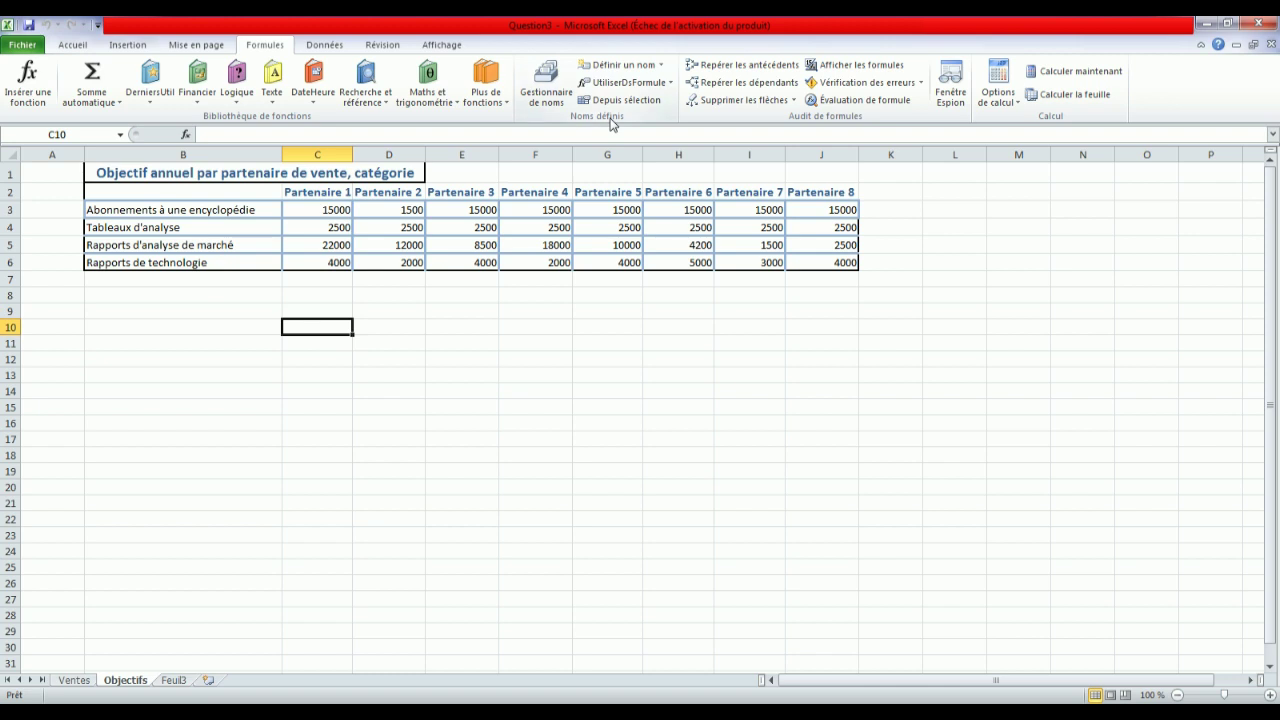
pyautogui.click(546, 84)
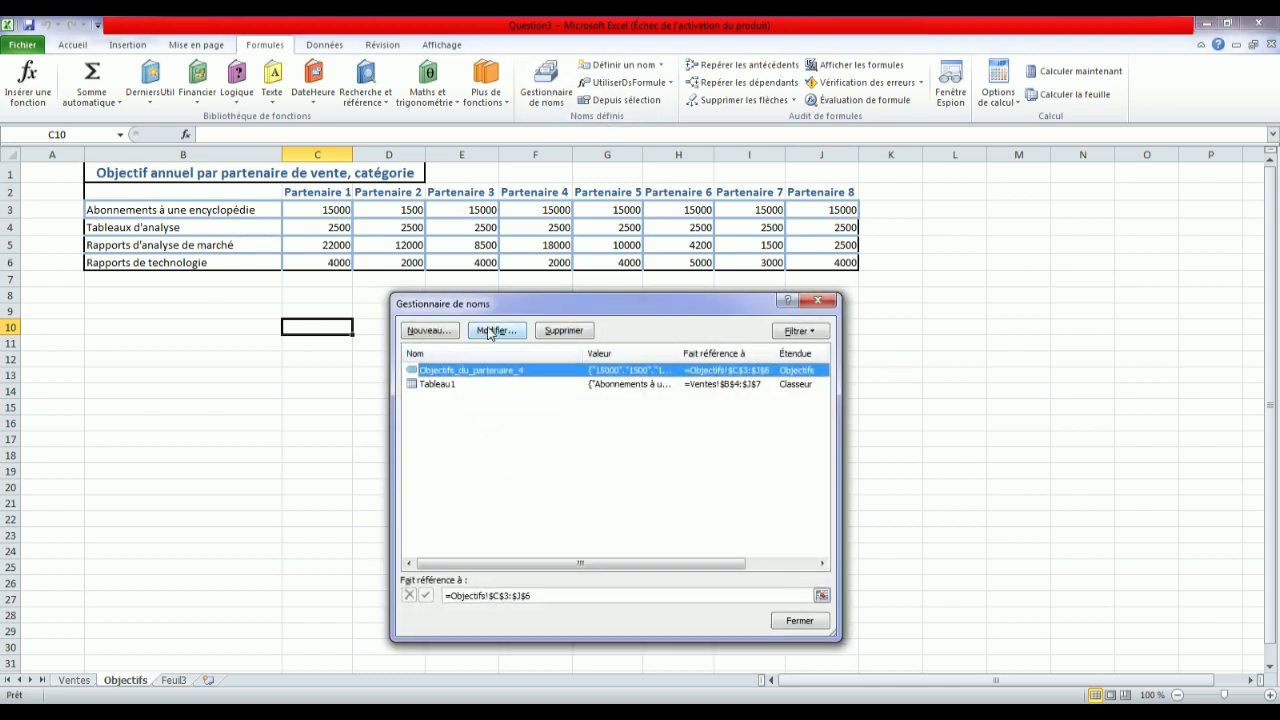
pyautogui.click(494, 331)
pyautogui.click(674, 520)
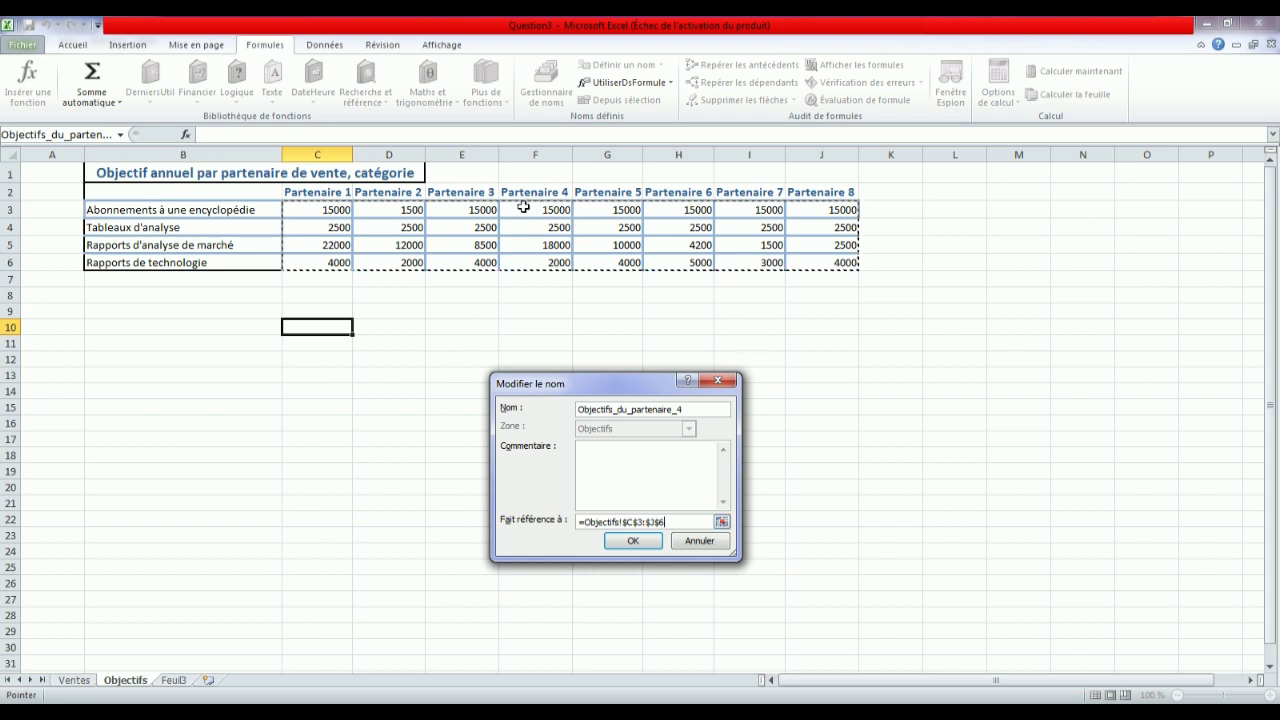
pyautogui.moveTo(523, 207); pyautogui.dragTo(523, 264)
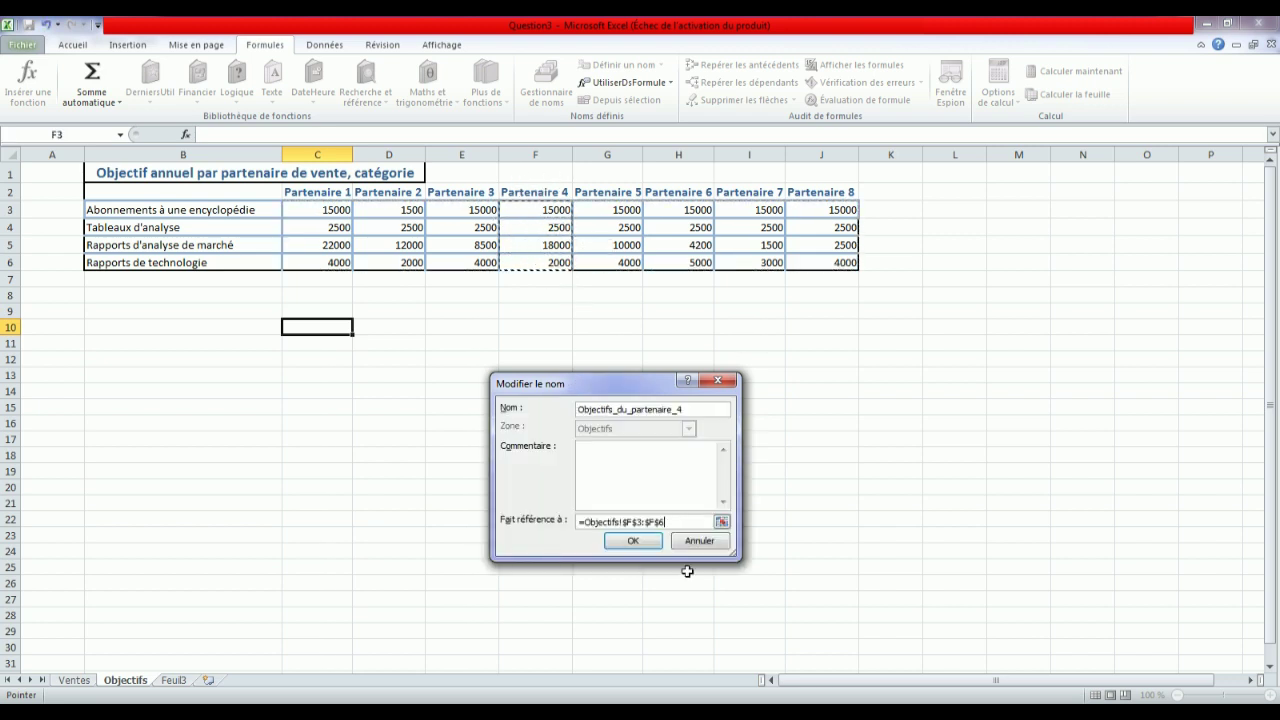
pyautogui.click(633, 541)
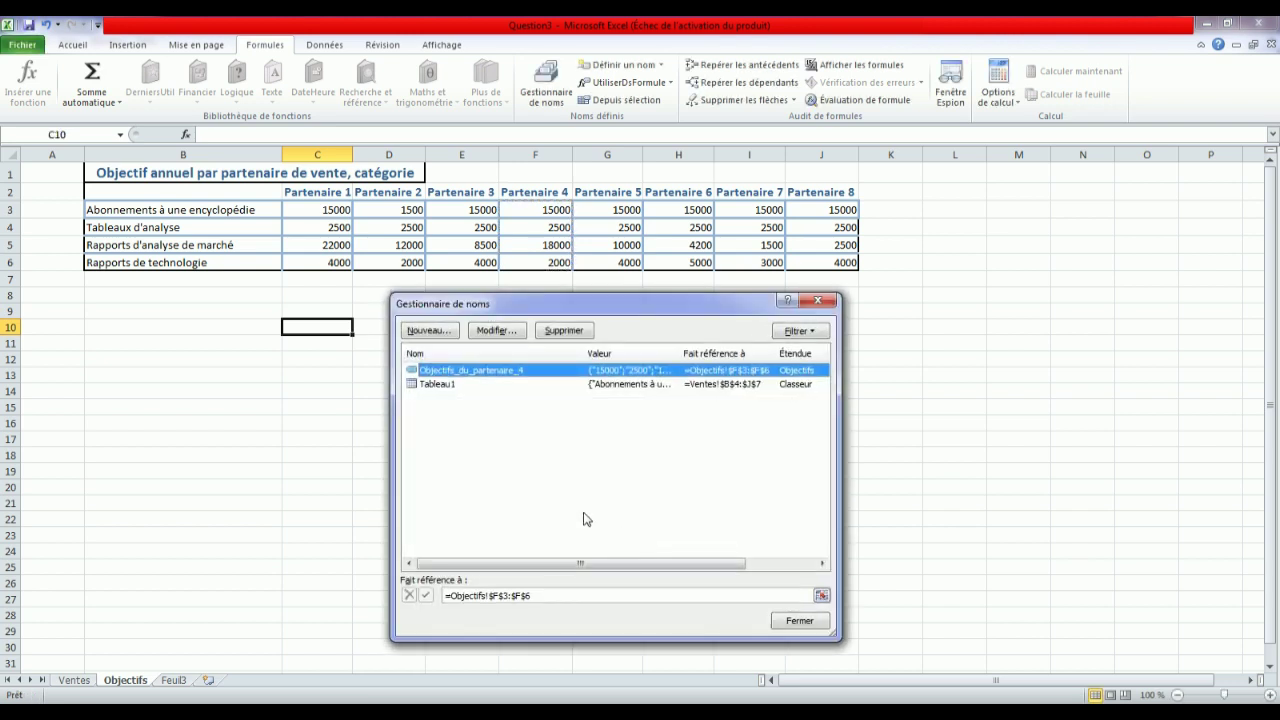
# - Widen the Name Manager and its value column to check the values of Objectifs_du_partenaire_4, and close it
pyautogui.moveTo(391, 400); pyautogui.dragTo(224, 400)
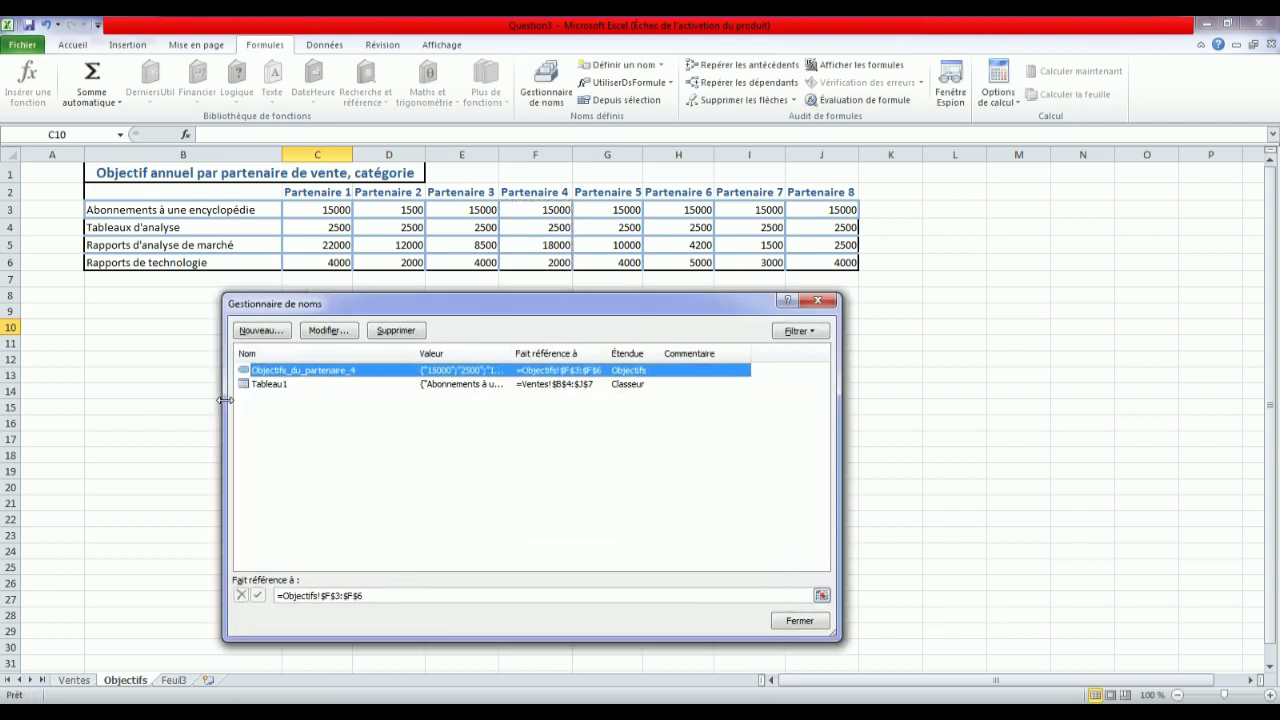
pyautogui.moveTo(512, 353); pyautogui.dragTo(604, 362)
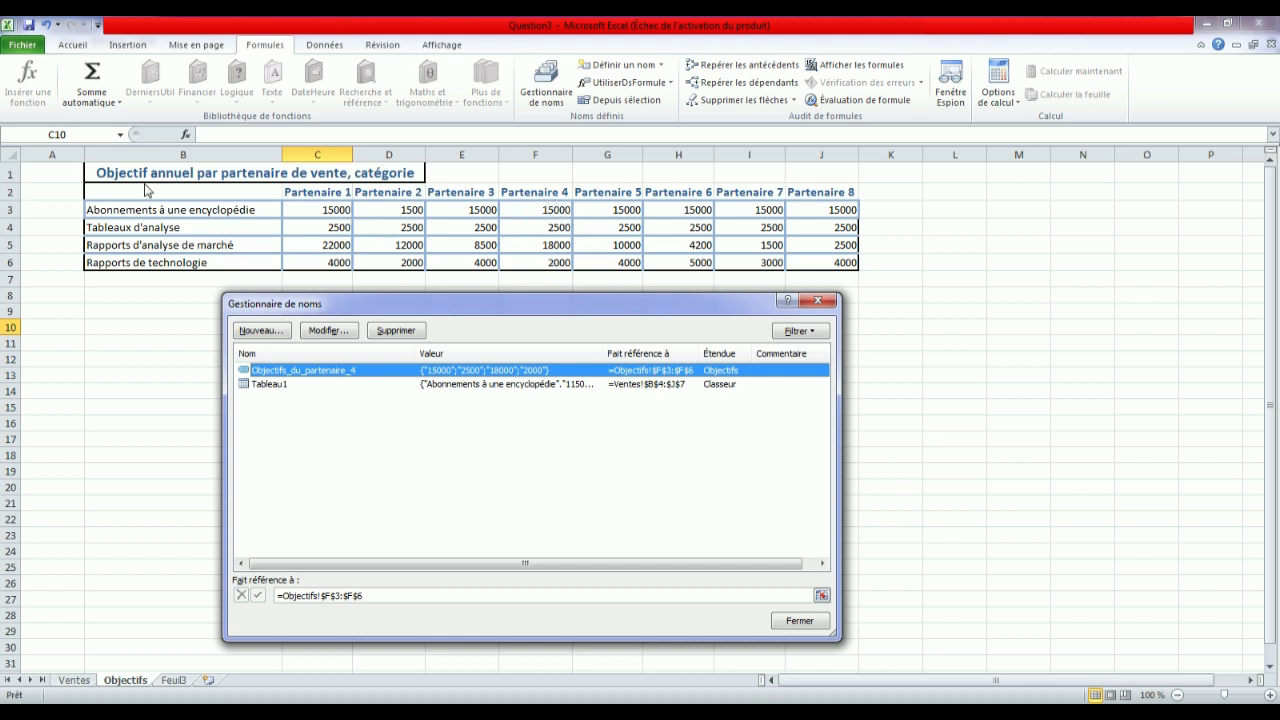
pyautogui.click(799, 621)
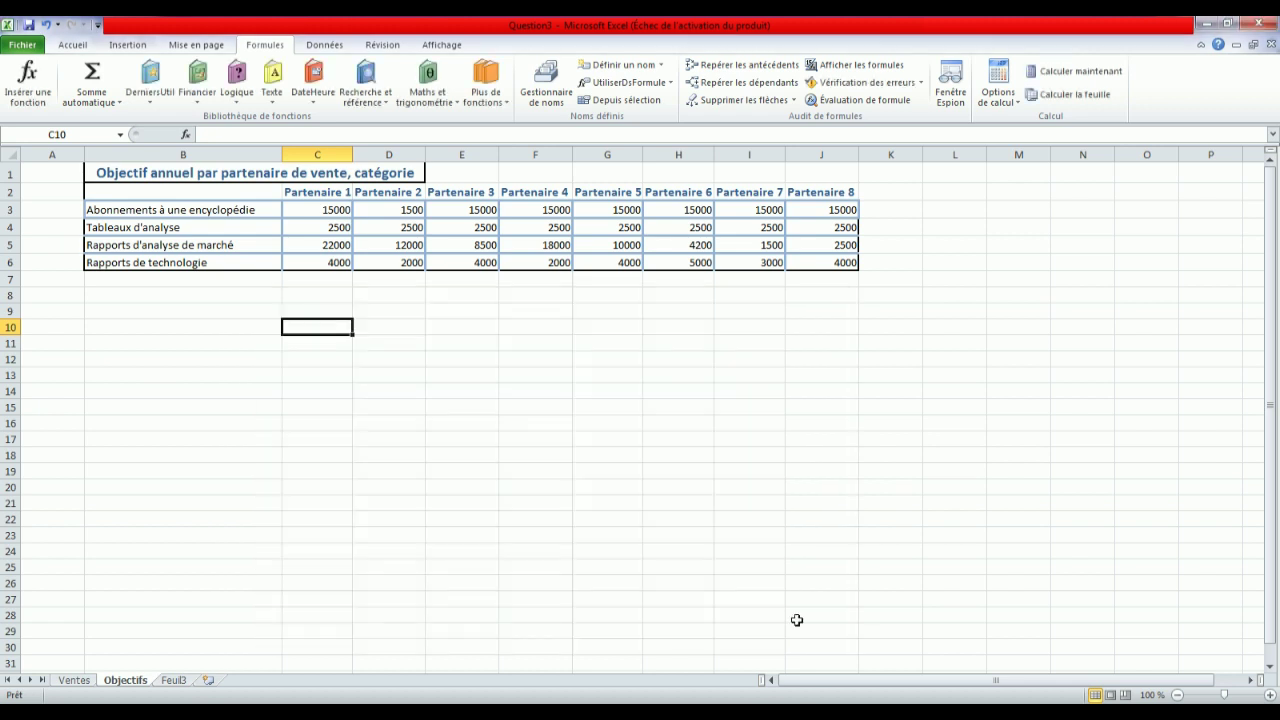
# - Read the J10 formula task in TEST_BLANC.pdf and display the Ventes sheet of the Question3 workbook
pyautogui.hotkey('alt', 'Tab')
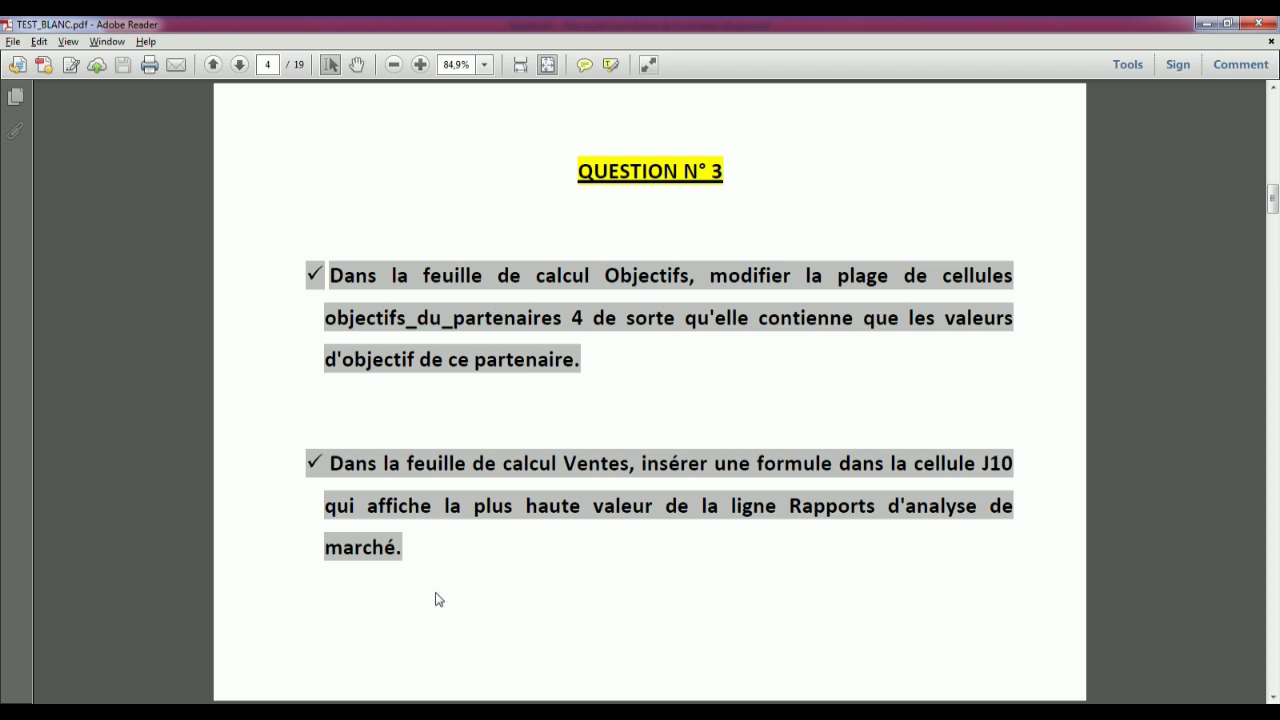
pyautogui.moveTo(368, 712)
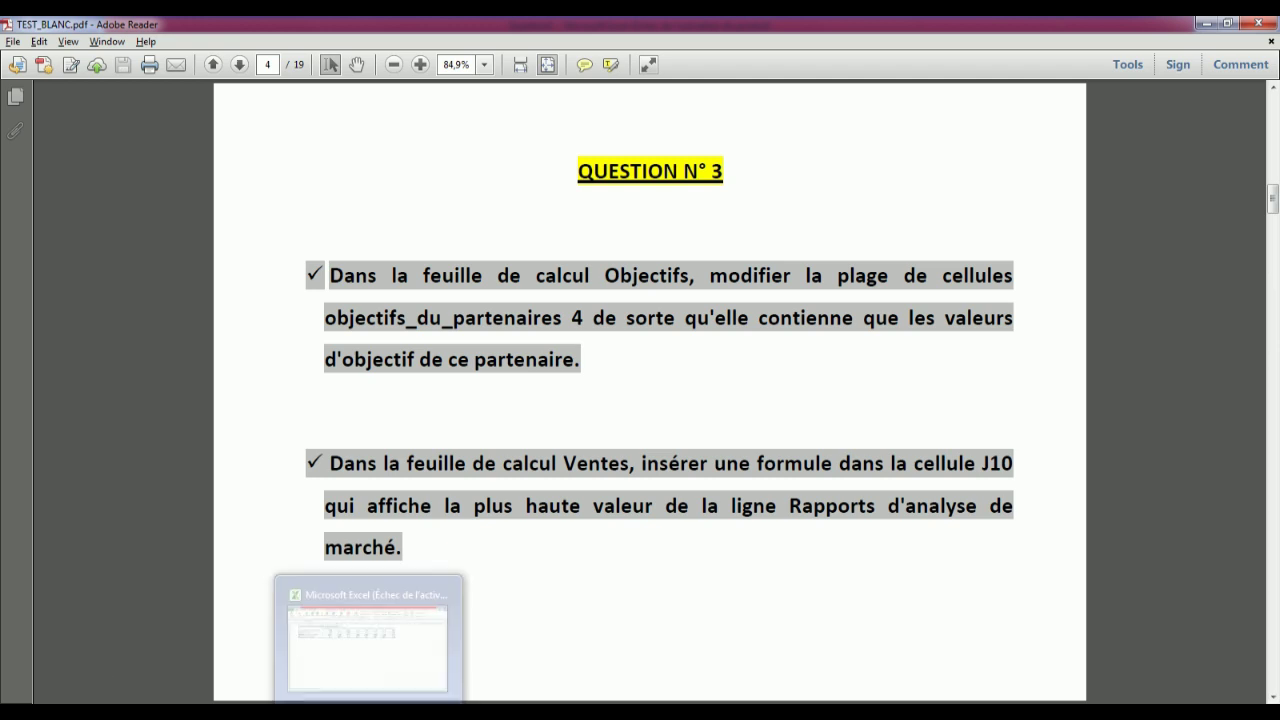
pyautogui.click(368, 640)
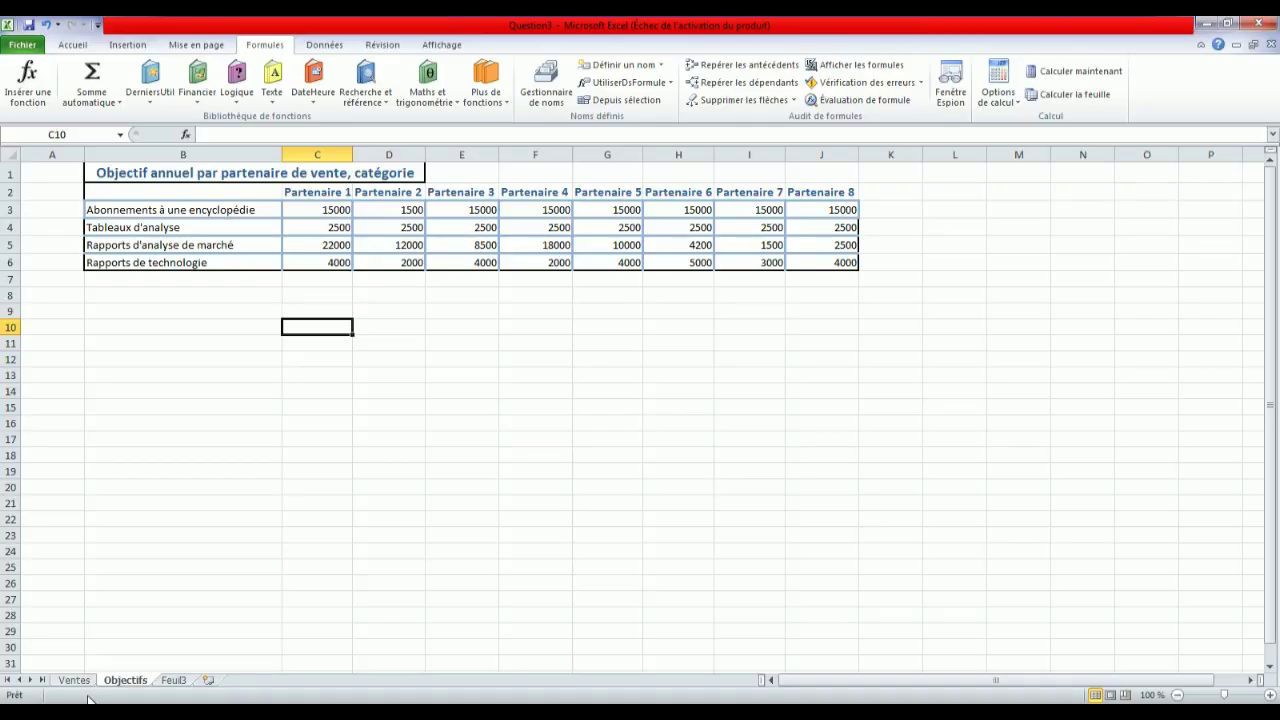
pyautogui.click(80, 681)
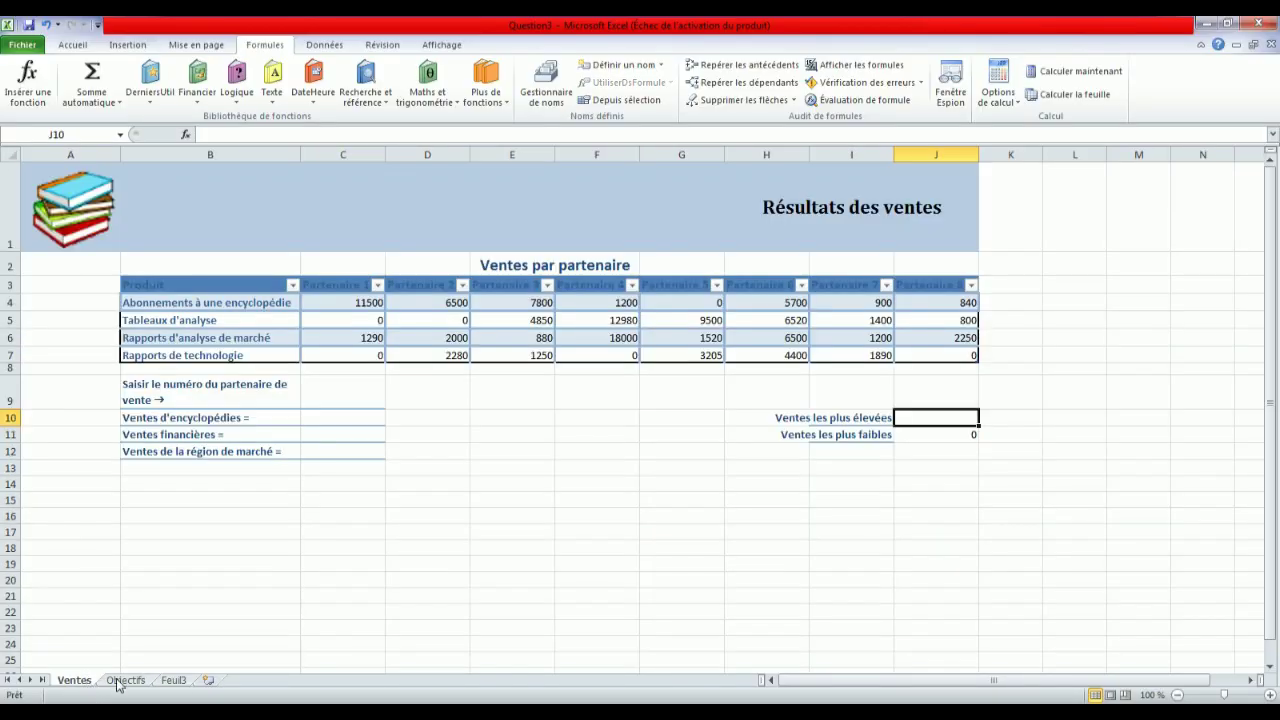
# - Enter the formula =max(C6:J6) in cell J10 of the Ventes sheet, covering the Rapports d'analyse de marché row for all partners
pyautogui.click(70, 135)
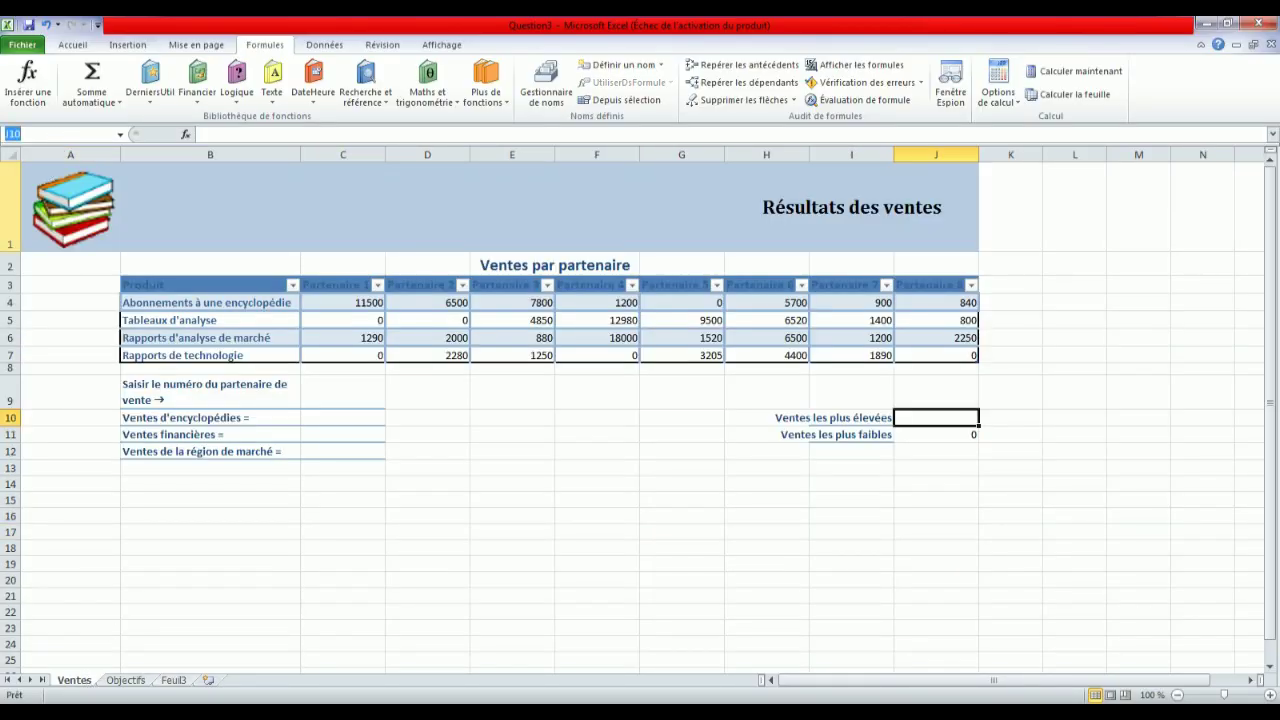
pyautogui.write('j')
pyautogui.press('Return')
pyautogui.write('=')
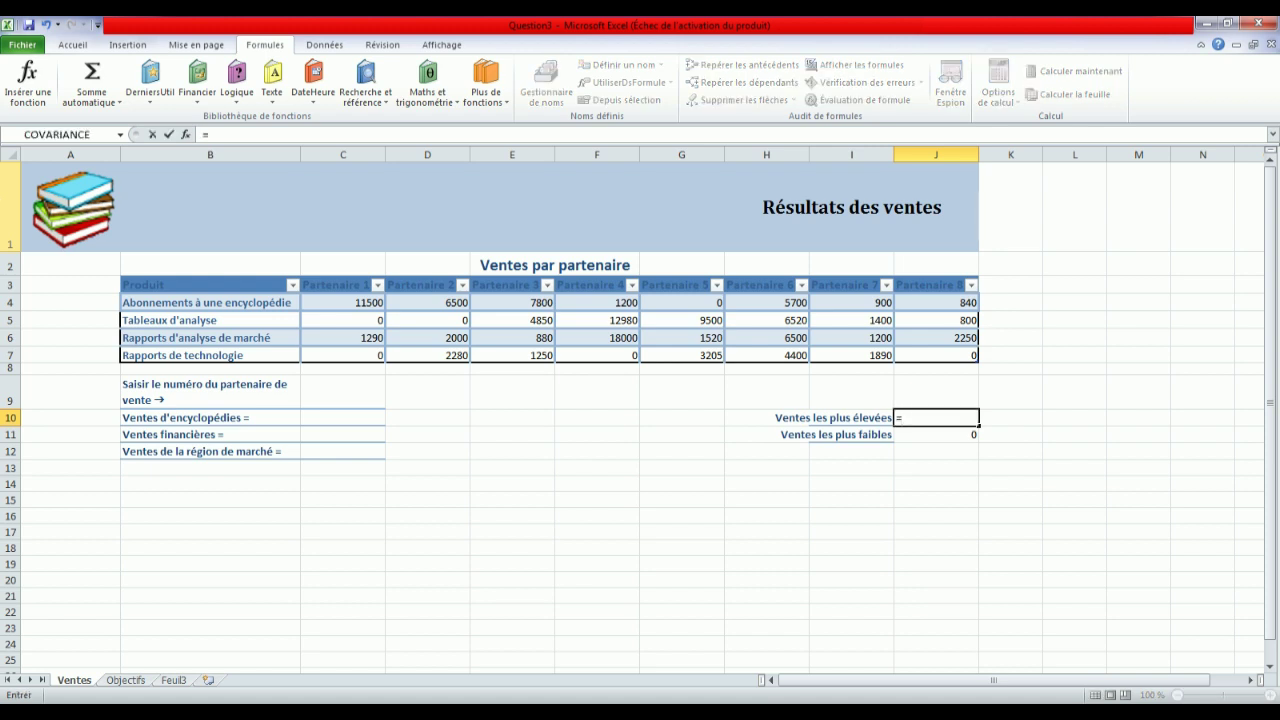
pyautogui.write('max(')
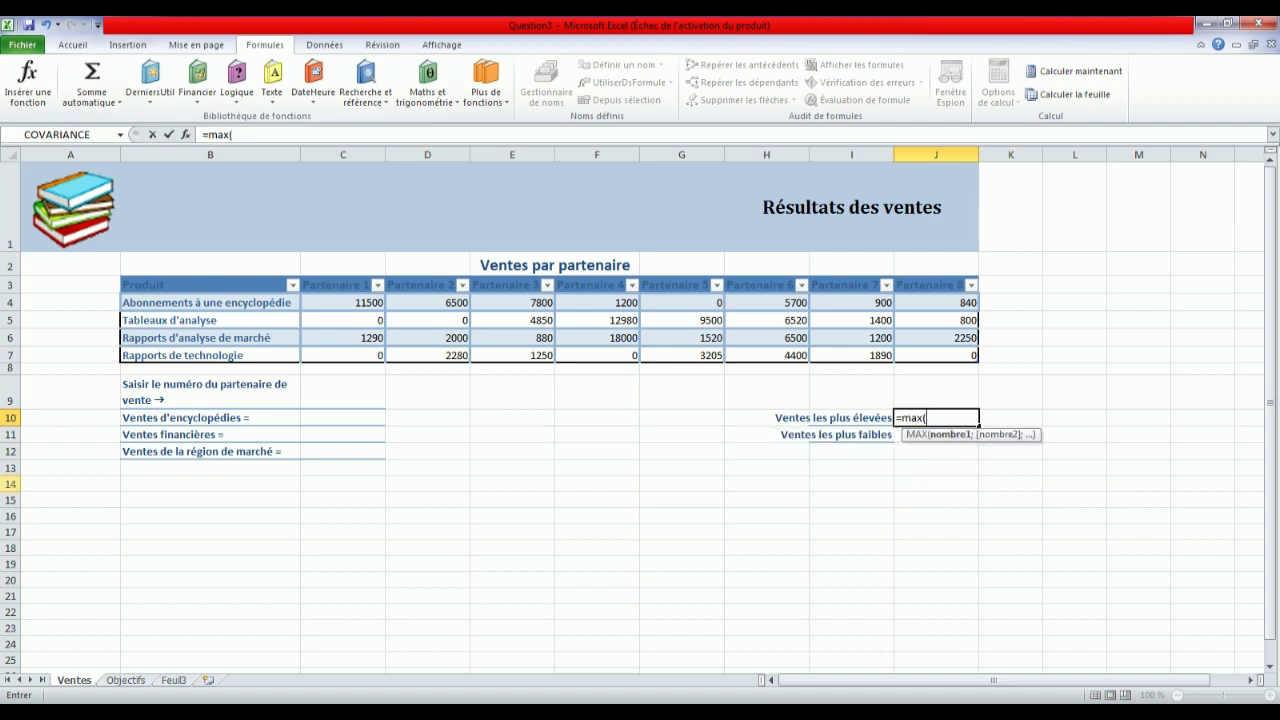
pyautogui.click(340, 712)
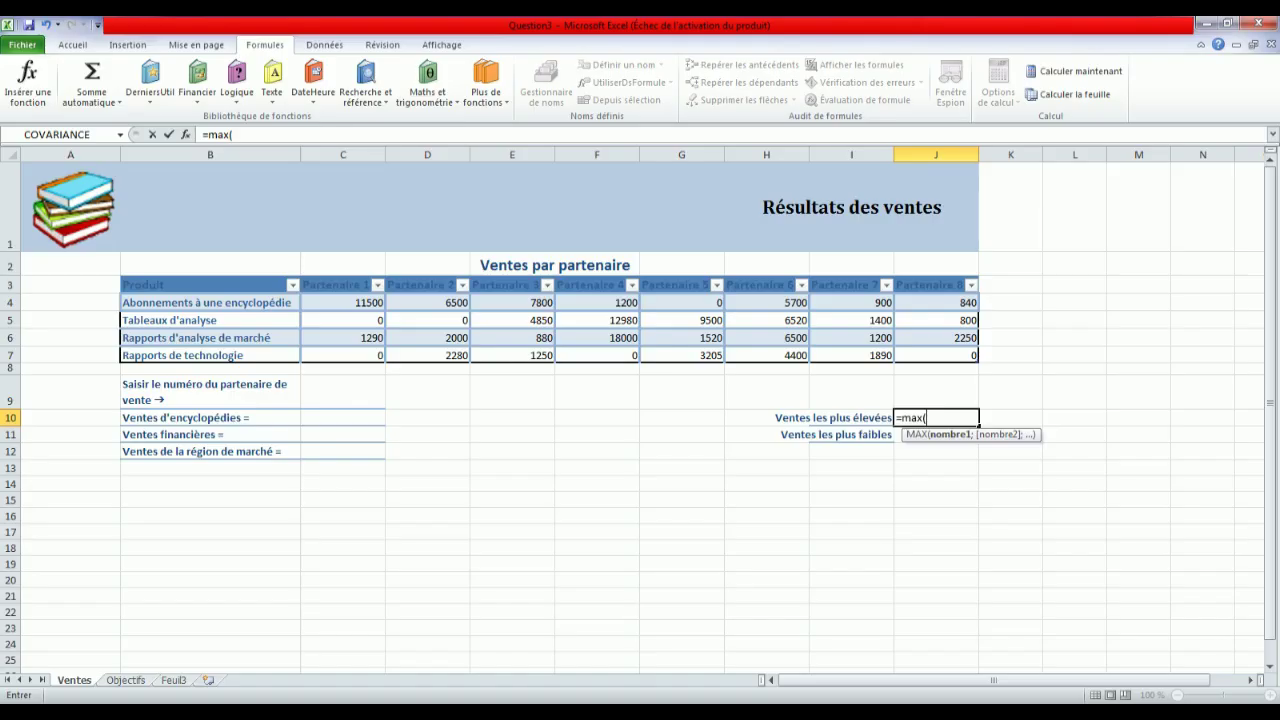
pyautogui.moveTo(324, 338); pyautogui.dragTo(915, 338)
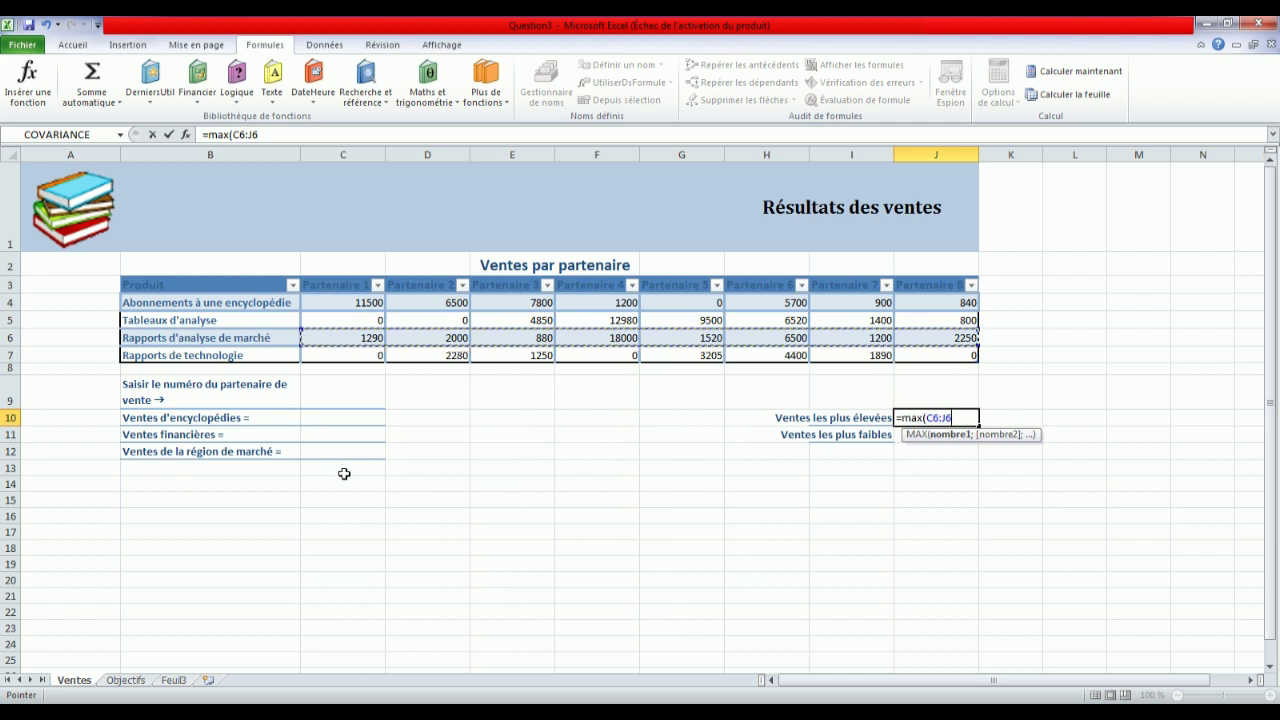
pyautogui.write(')')
pyautogui.press('Return')
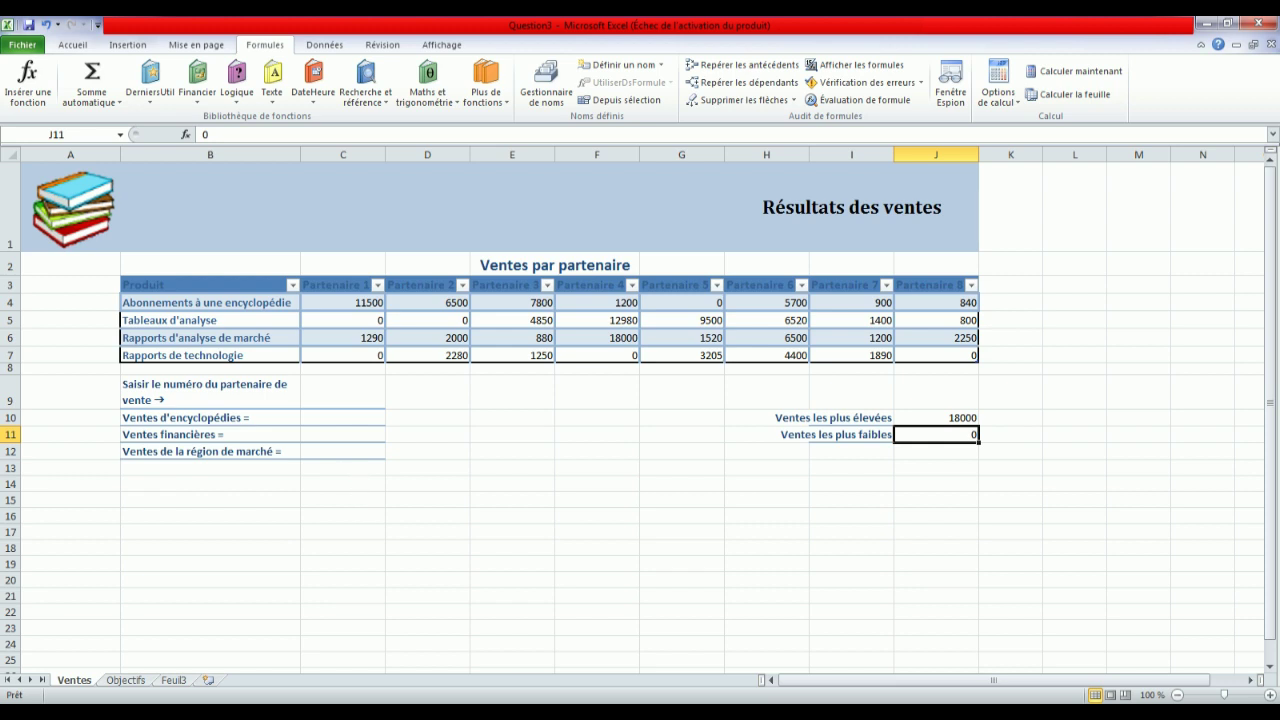
# - Open the Question4 workbook from the Ateliers folder and dismiss the Office activation wizard
pyautogui.click(1172, 711)
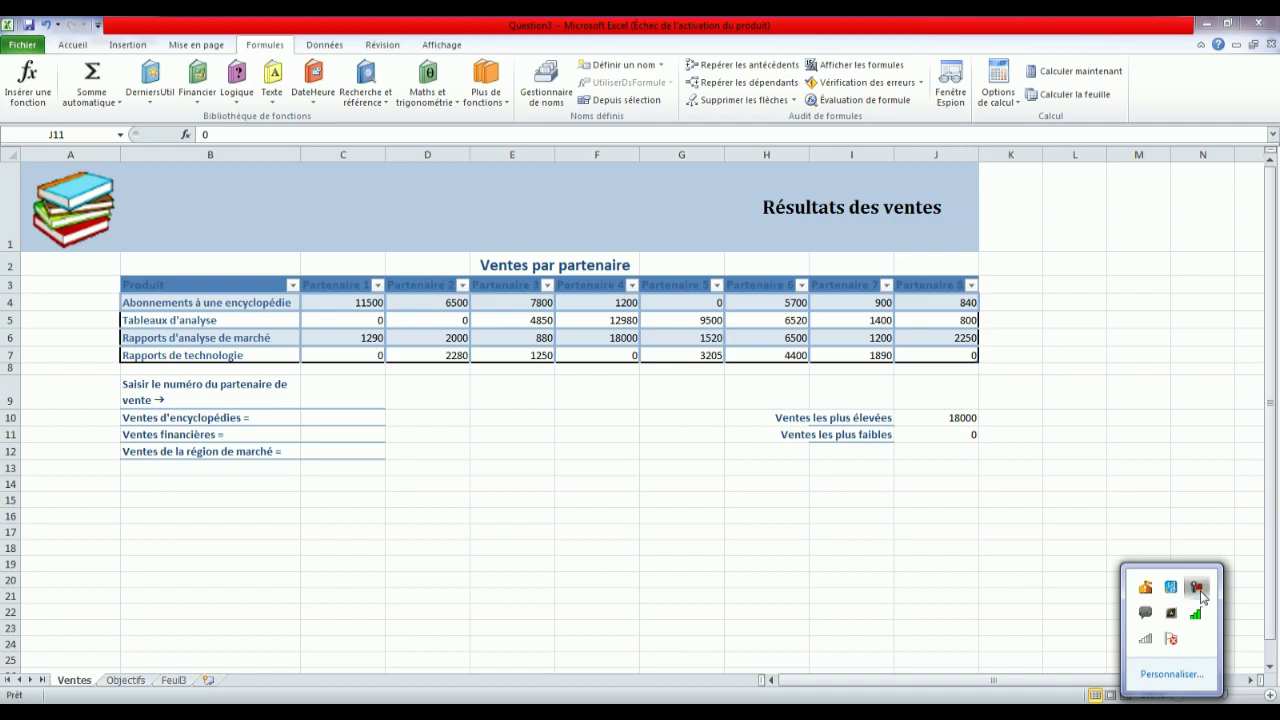
pyautogui.click(1197, 589)
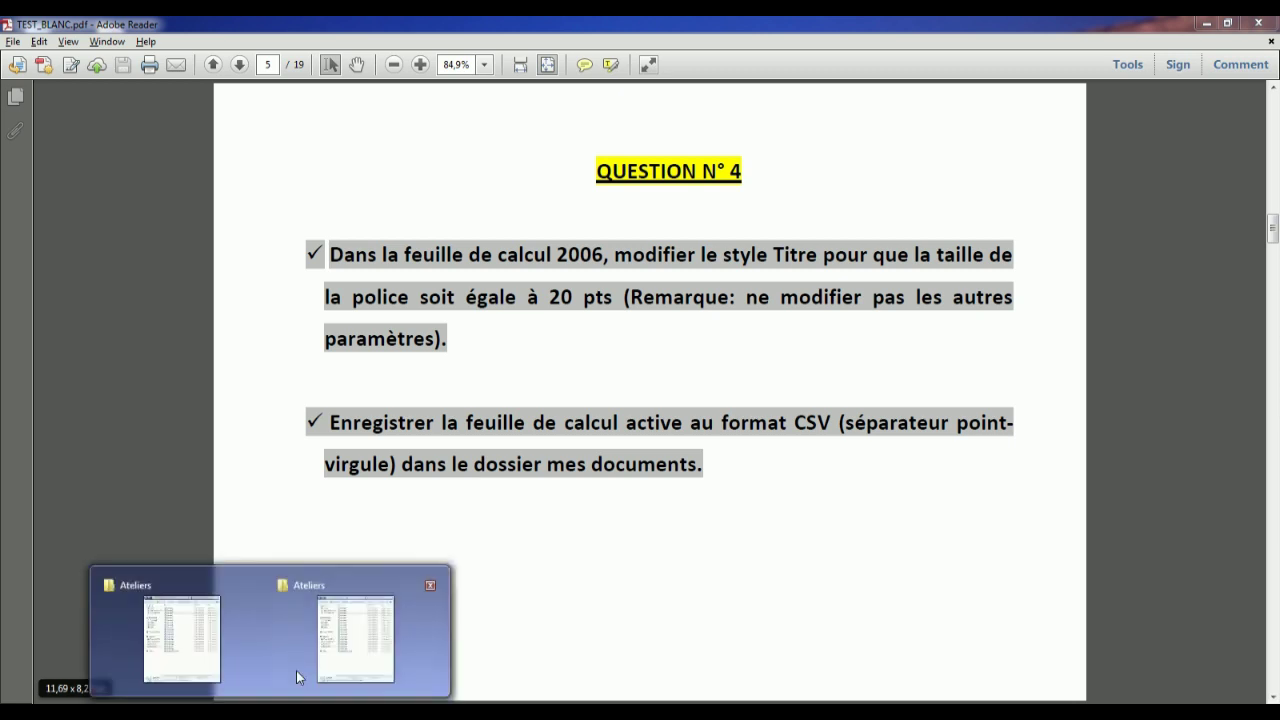
pyautogui.click(296, 650)
pyautogui.click(925, 227)
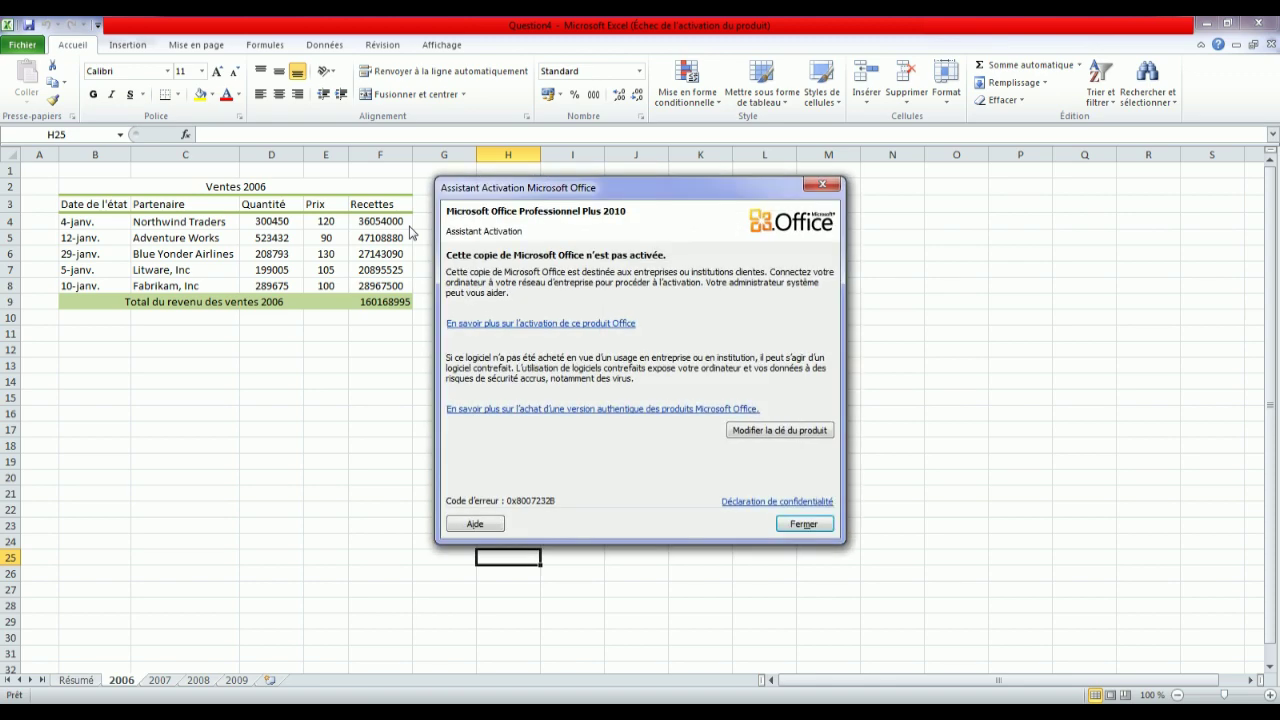
pyautogui.click(821, 186)
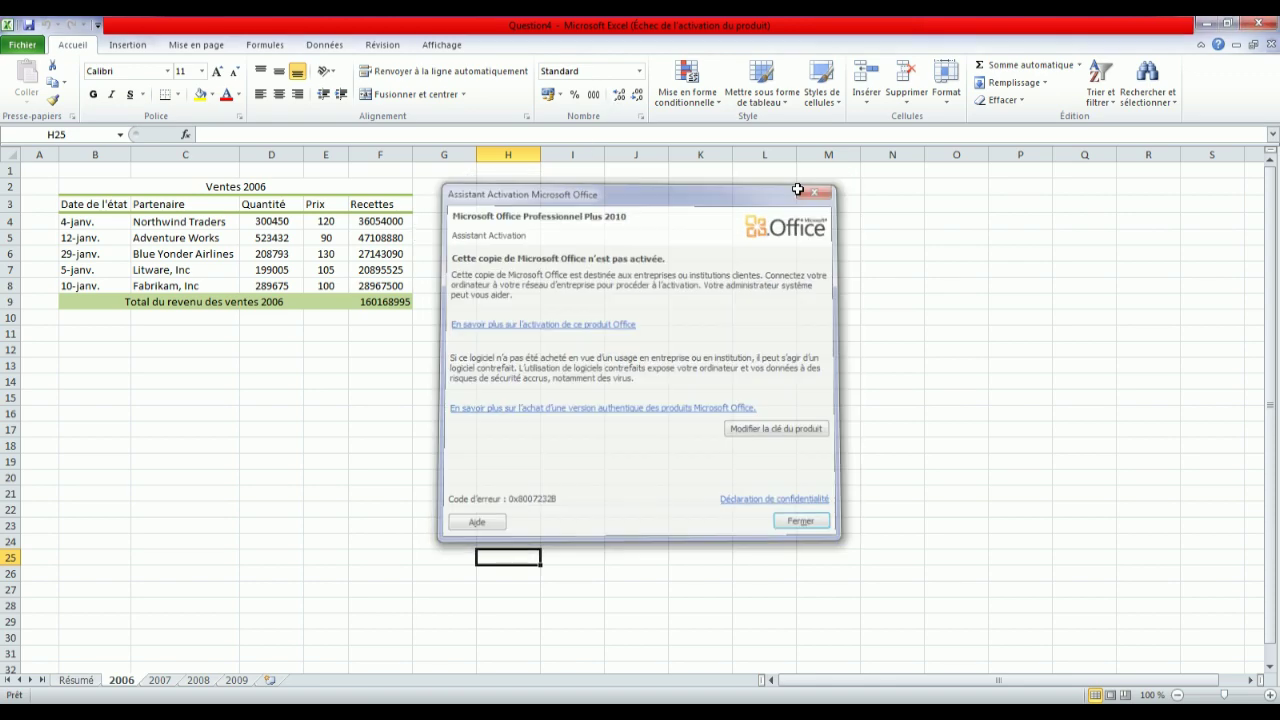
# - Check the first Question 4 task in TEST_BLANC.pdf and open the Titre cell style of the Question4 workbook for modification
pyautogui.click(319, 710)
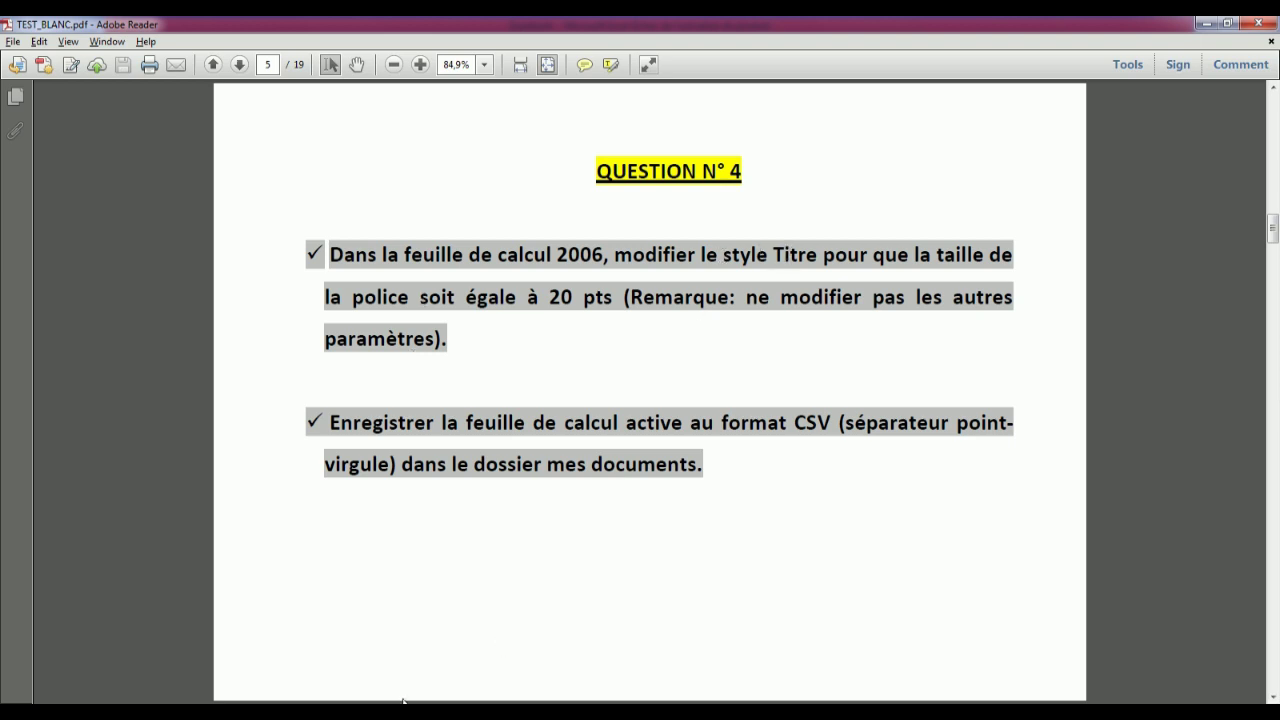
pyautogui.click(368, 712)
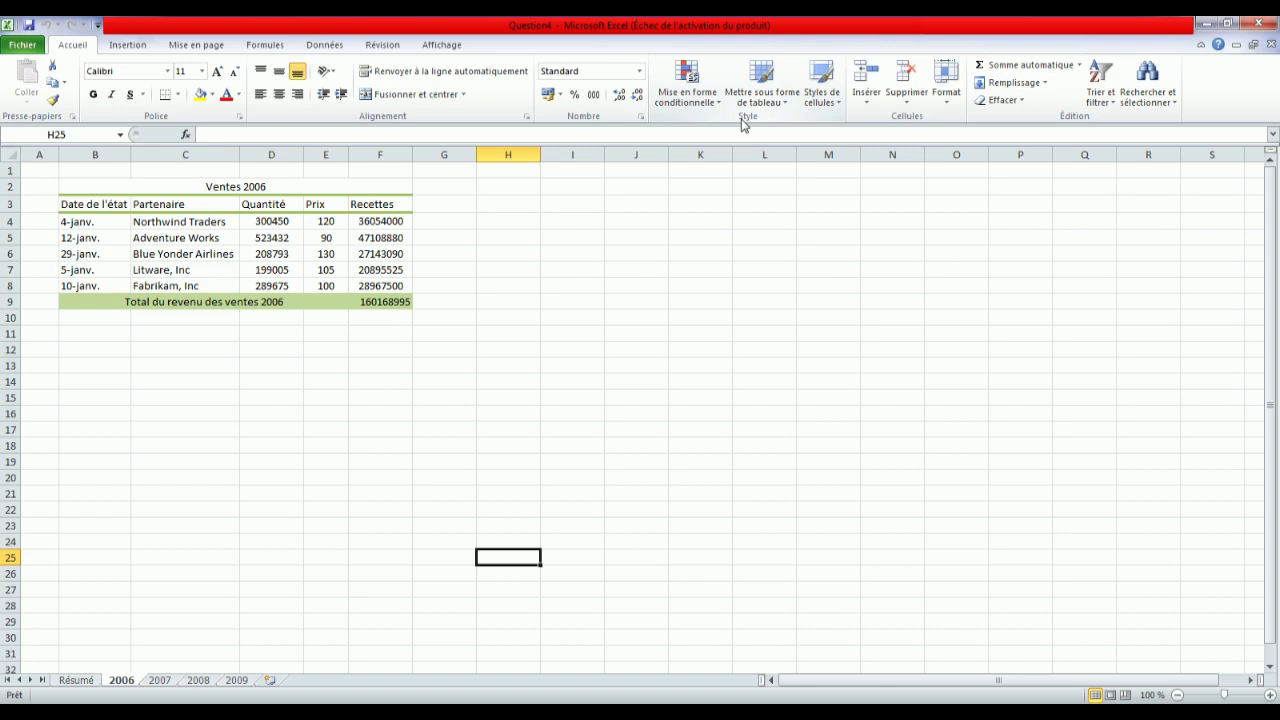
pyautogui.click(838, 100)
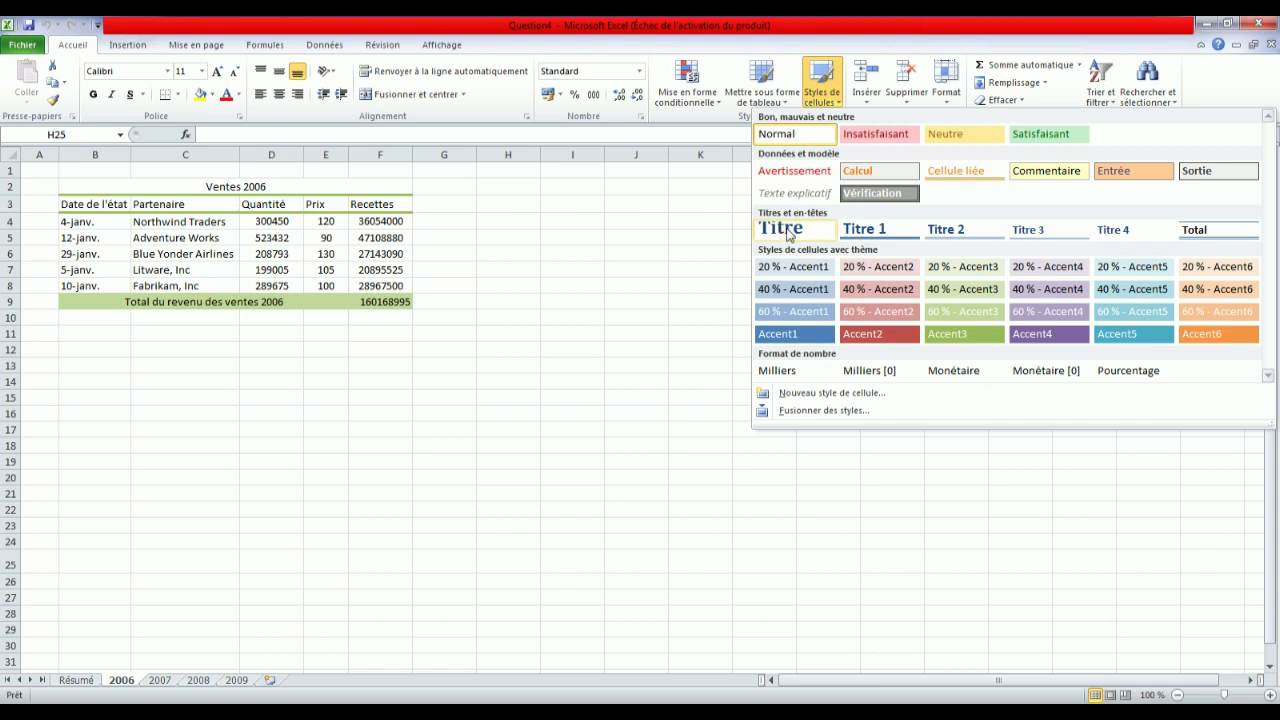
pyautogui.rightClick(786, 237)
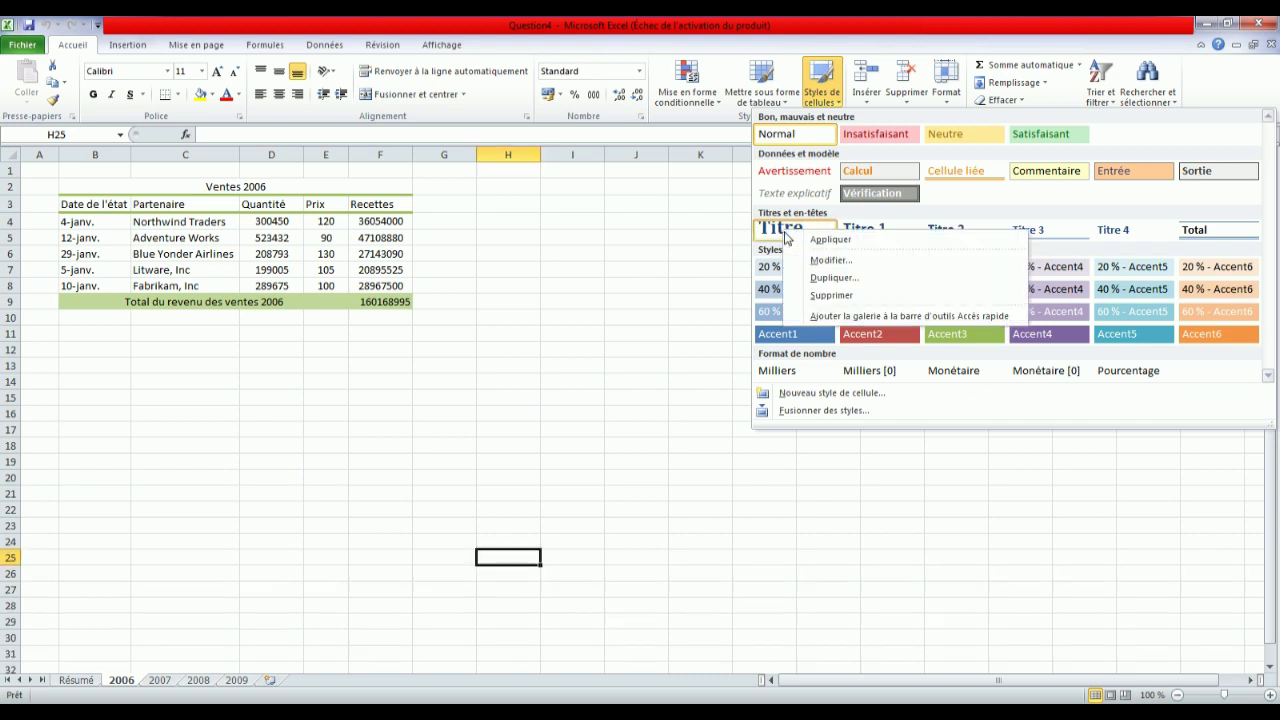
pyautogui.click(845, 262)
pyautogui.moveTo(549, 336); pyautogui.dragTo(674, 174)
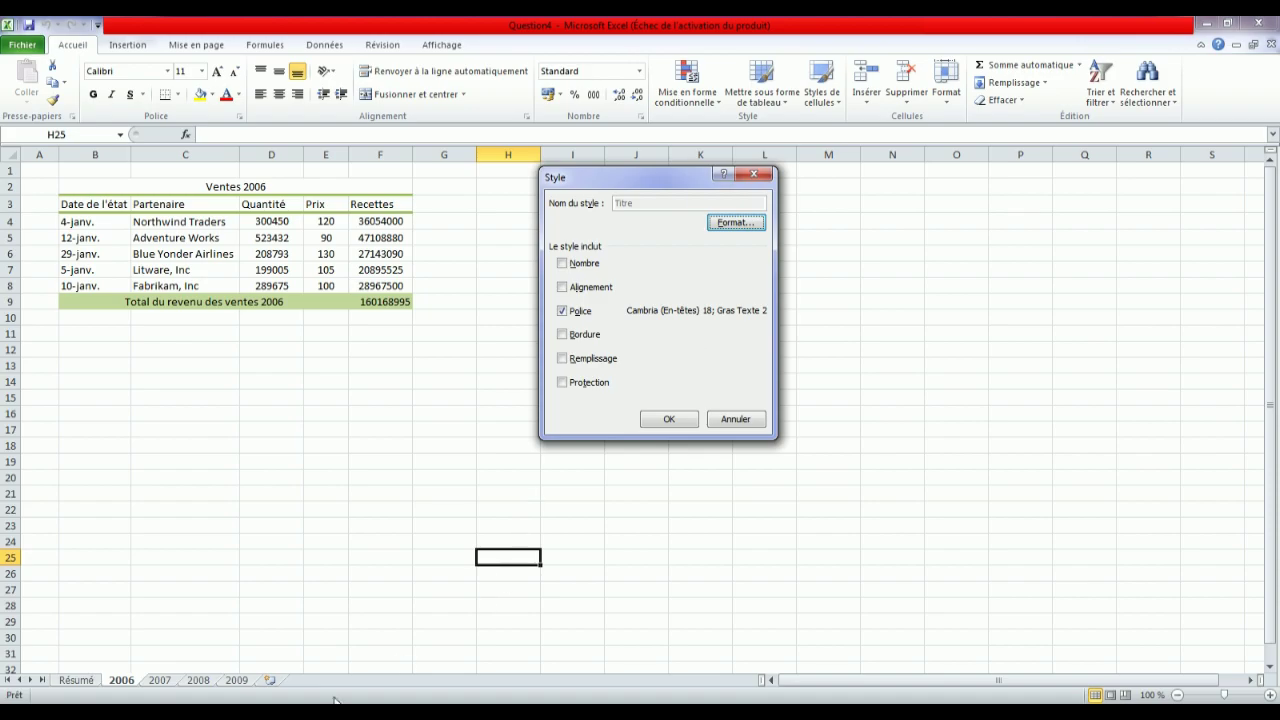
pyautogui.click(408, 712)
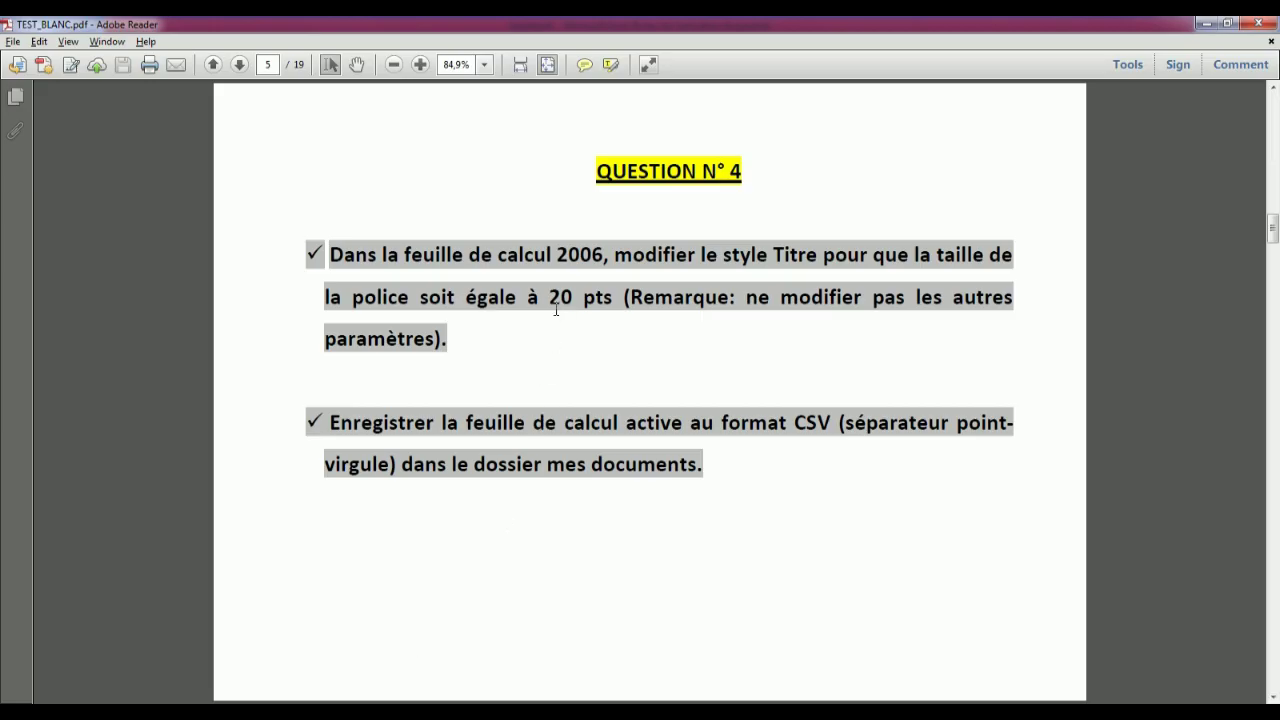
pyautogui.click(369, 712)
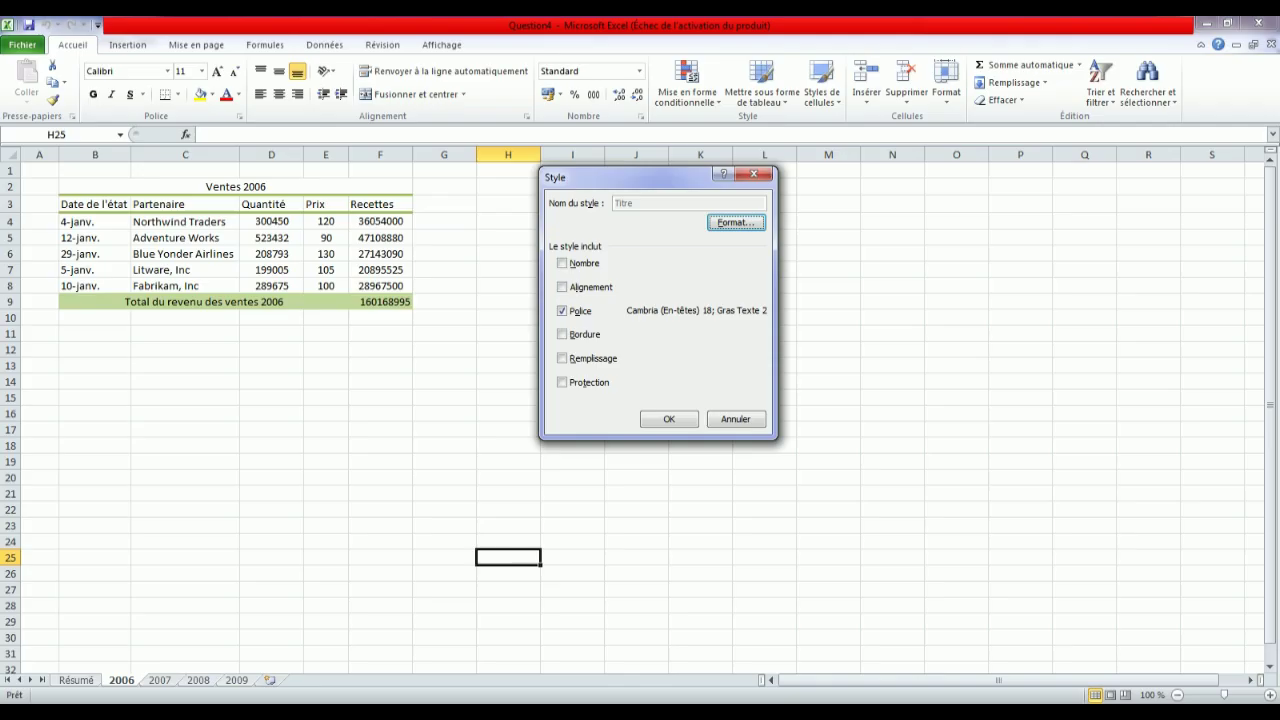
# - Set the font size of the Titre cell style to 20 and accept the style change
pyautogui.click(735, 227)
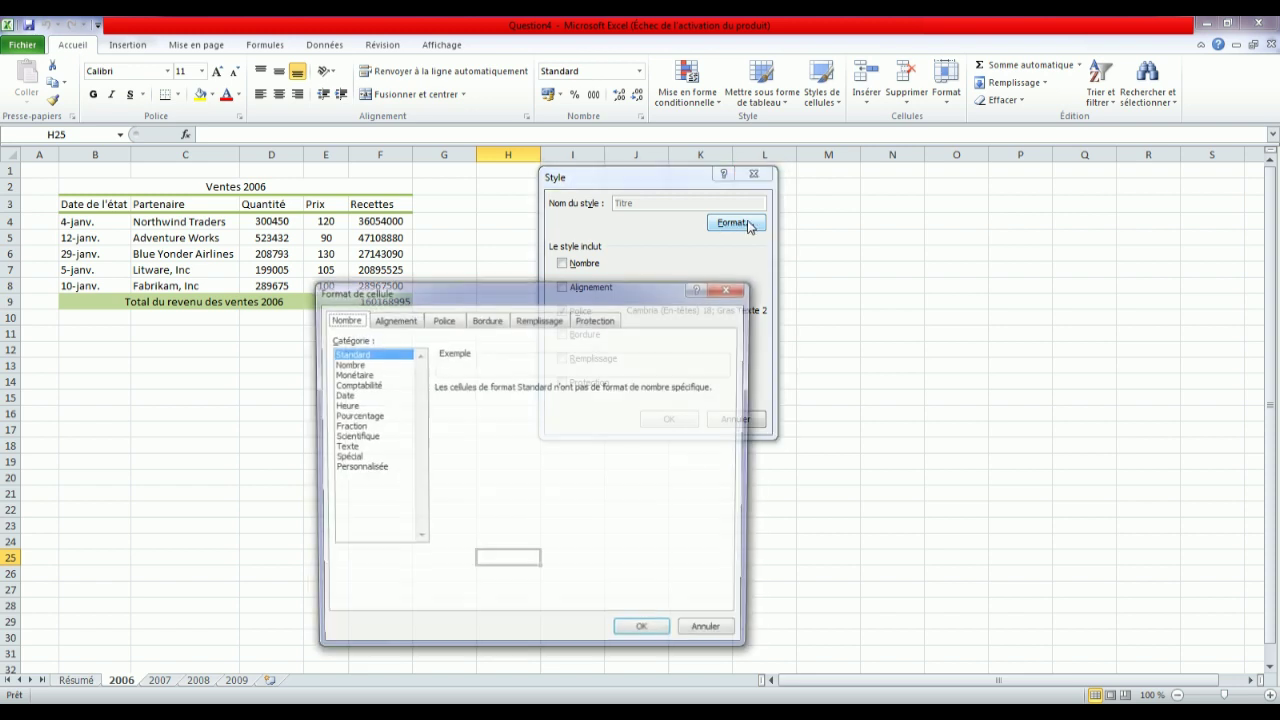
pyautogui.click(442, 320)
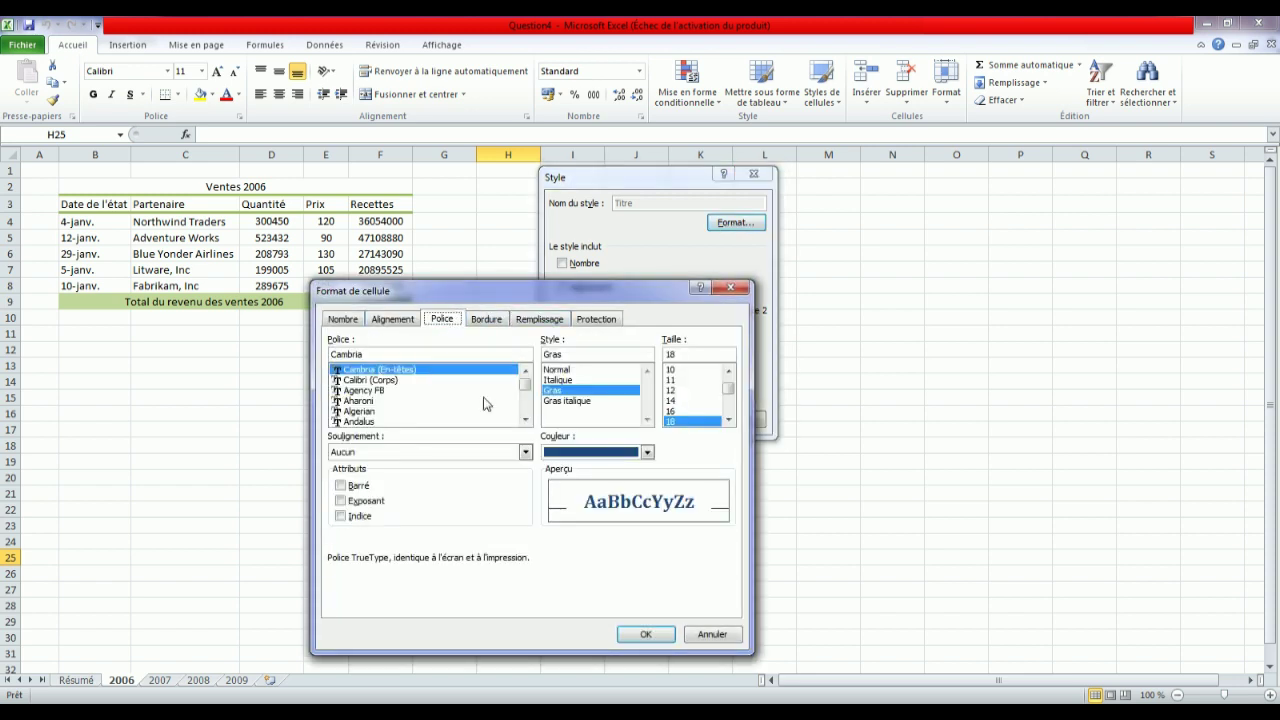
pyautogui.click(729, 421)
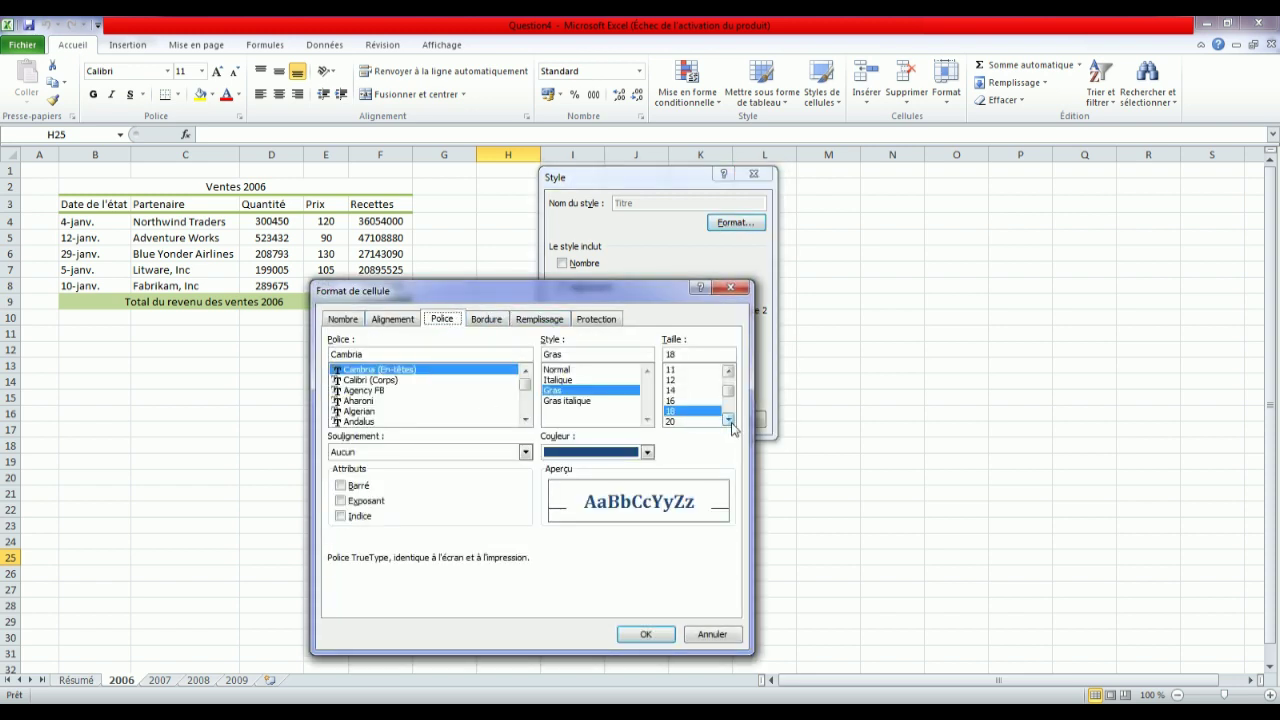
pyautogui.click(676, 421)
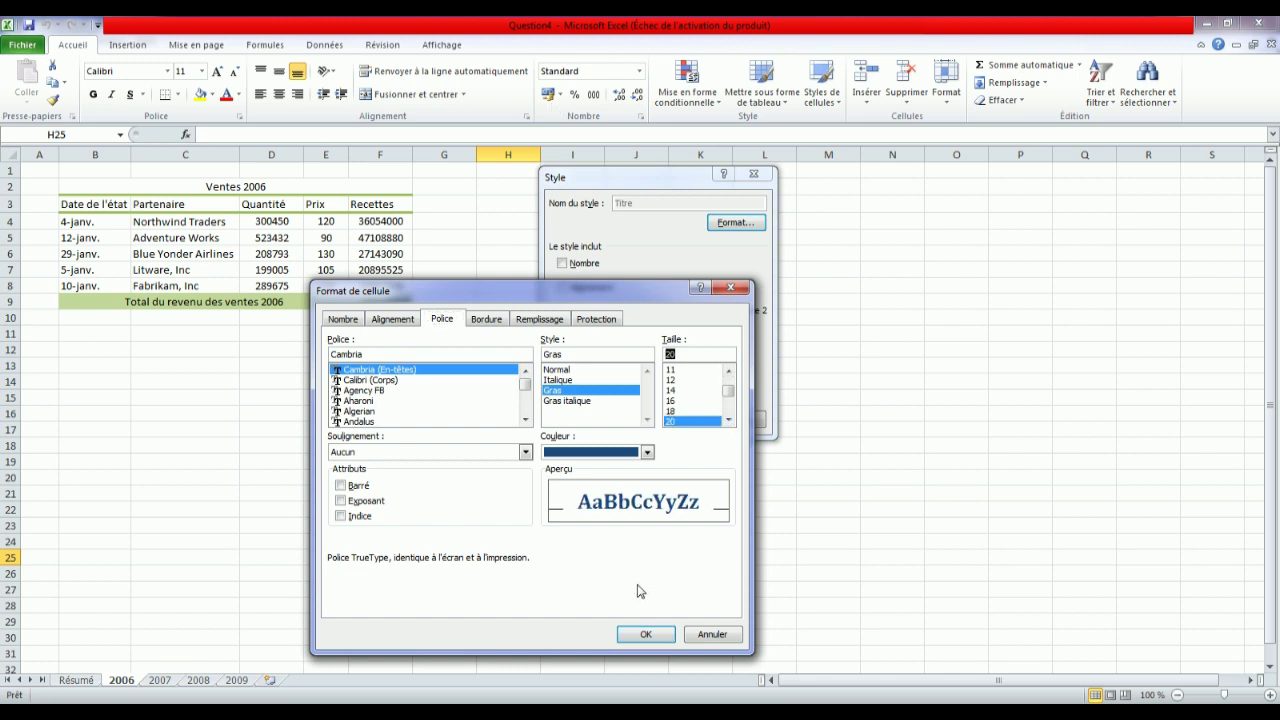
pyautogui.click(646, 636)
pyautogui.click(663, 420)
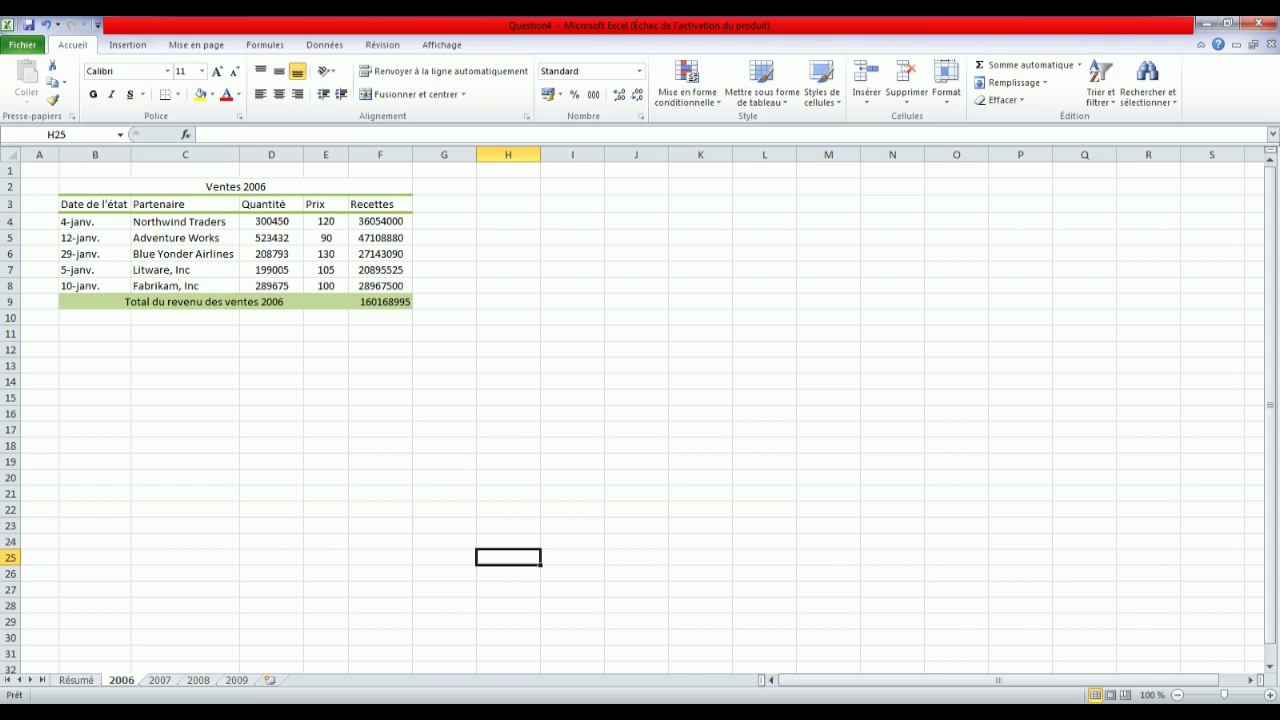
# - Check the save task and start saving the active 2006 sheet with the file type CSV (séparateur: point-virgule)
pyautogui.hotkey('alt', 'Tab')
pyautogui.click(22, 47)
pyautogui.click(48, 95)
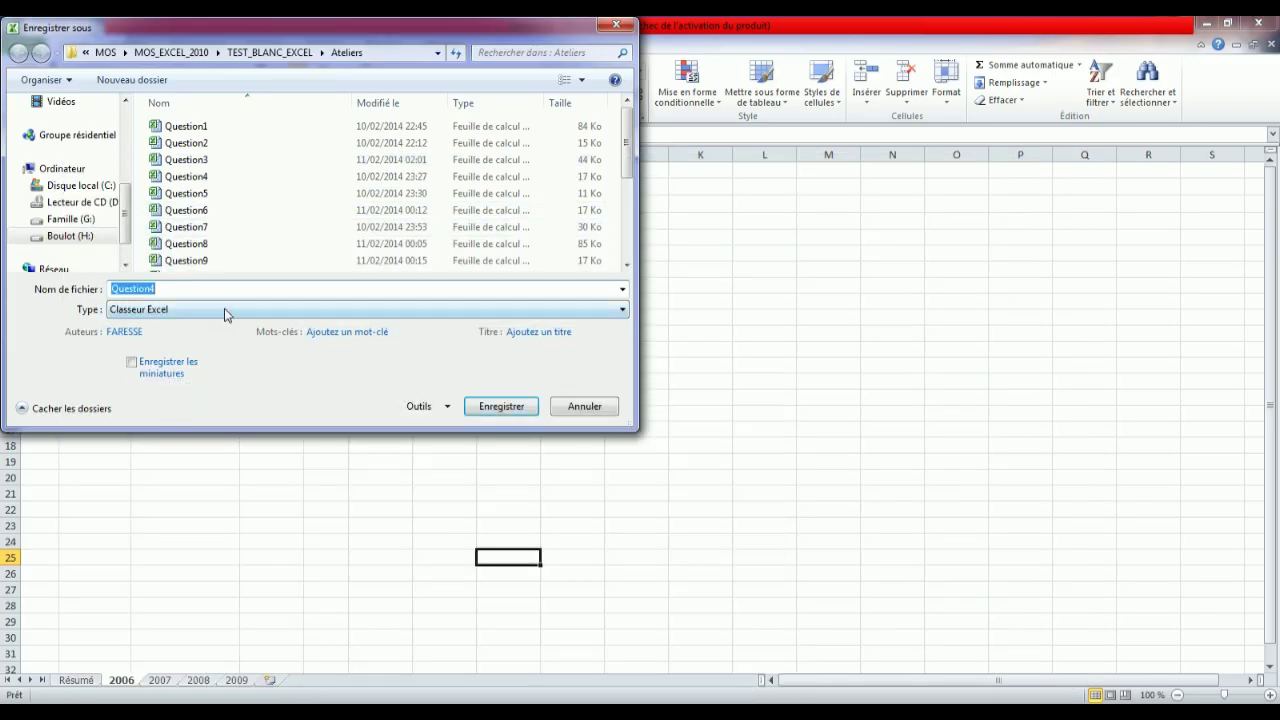
pyautogui.click(226, 311)
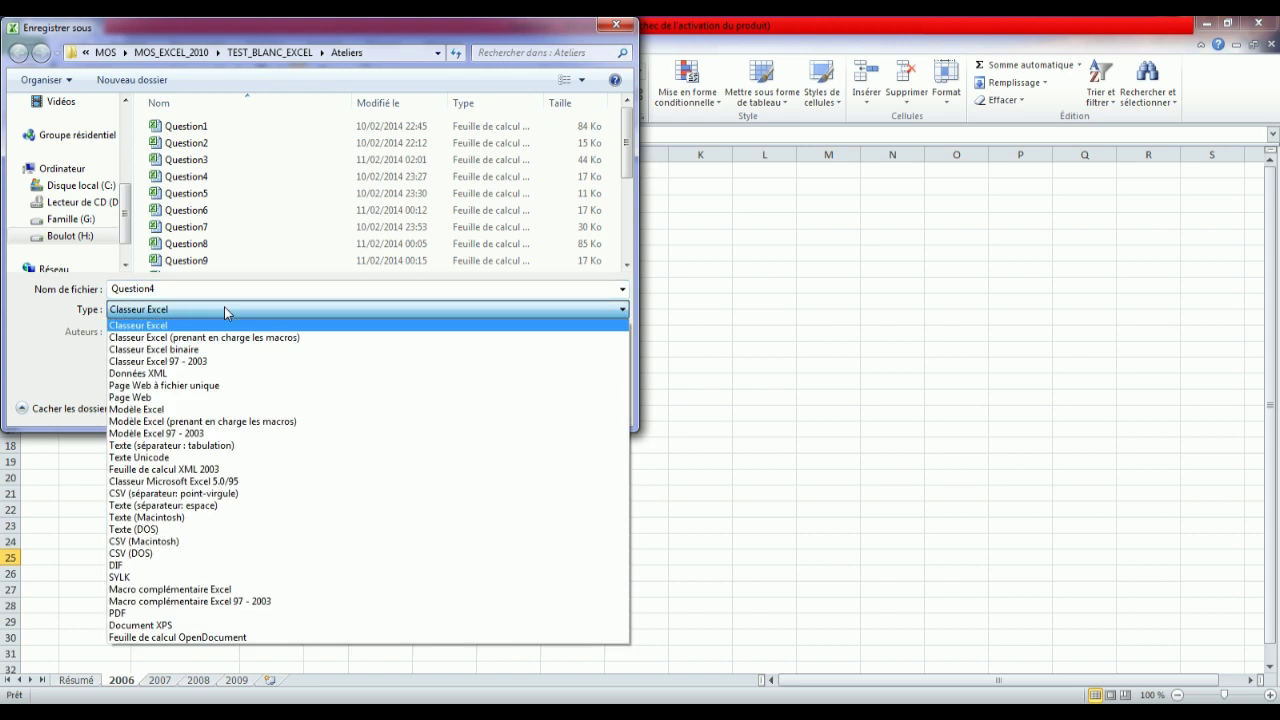
pyautogui.click(175, 494)
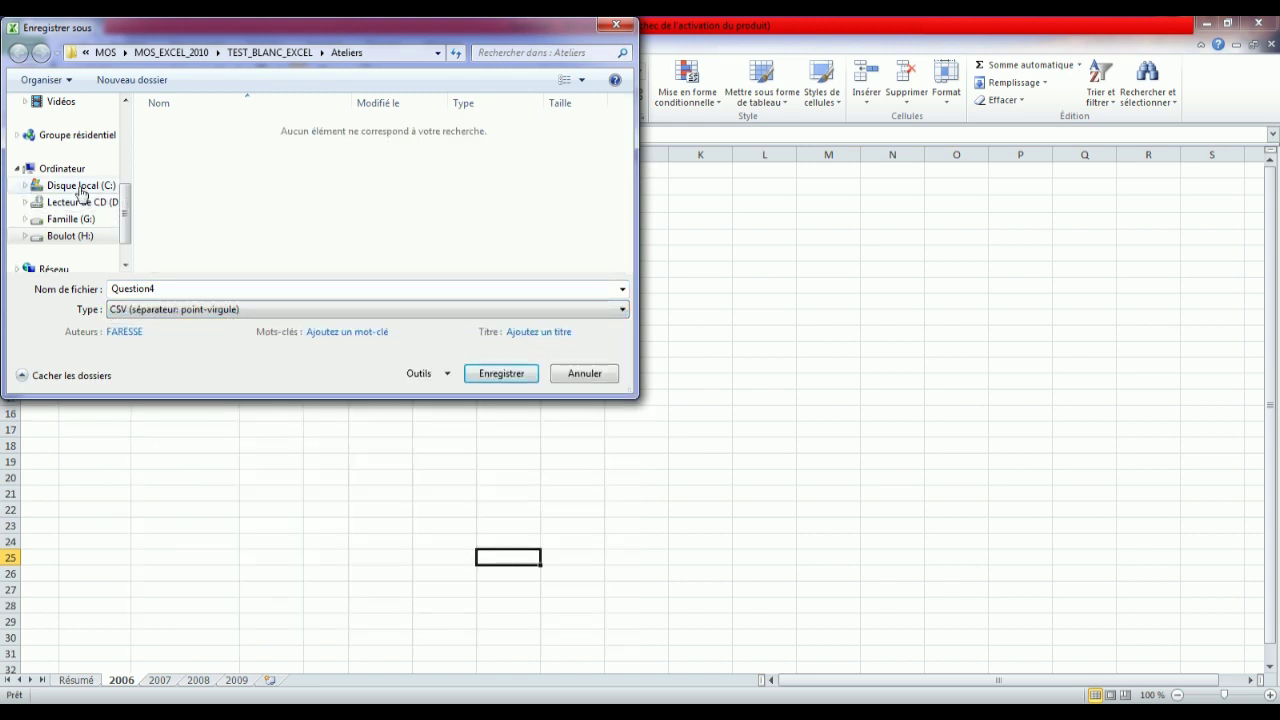
# - Save the CSV file as Question4 in the Mes documents folder, accepting the active sheet only and keeping the CSV format
pyautogui.moveTo(128, 203); pyautogui.dragTo(126, 131)
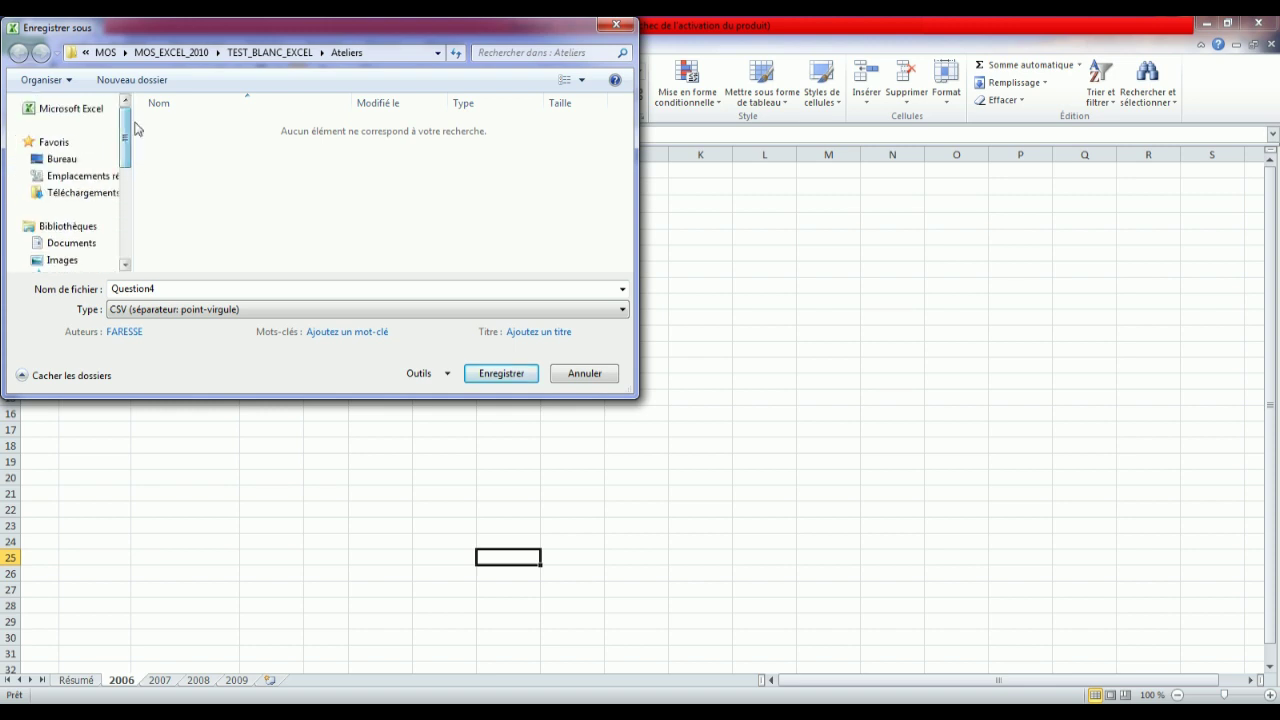
pyautogui.click(79, 244)
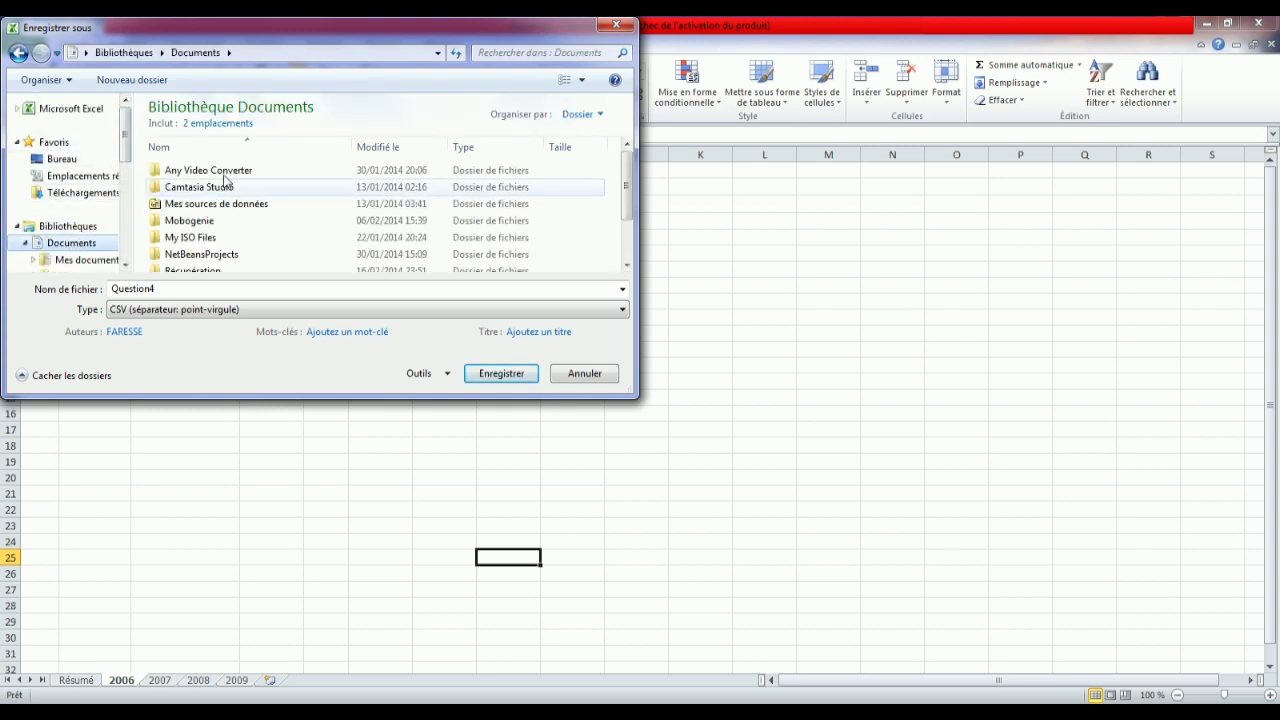
pyautogui.click(80, 262)
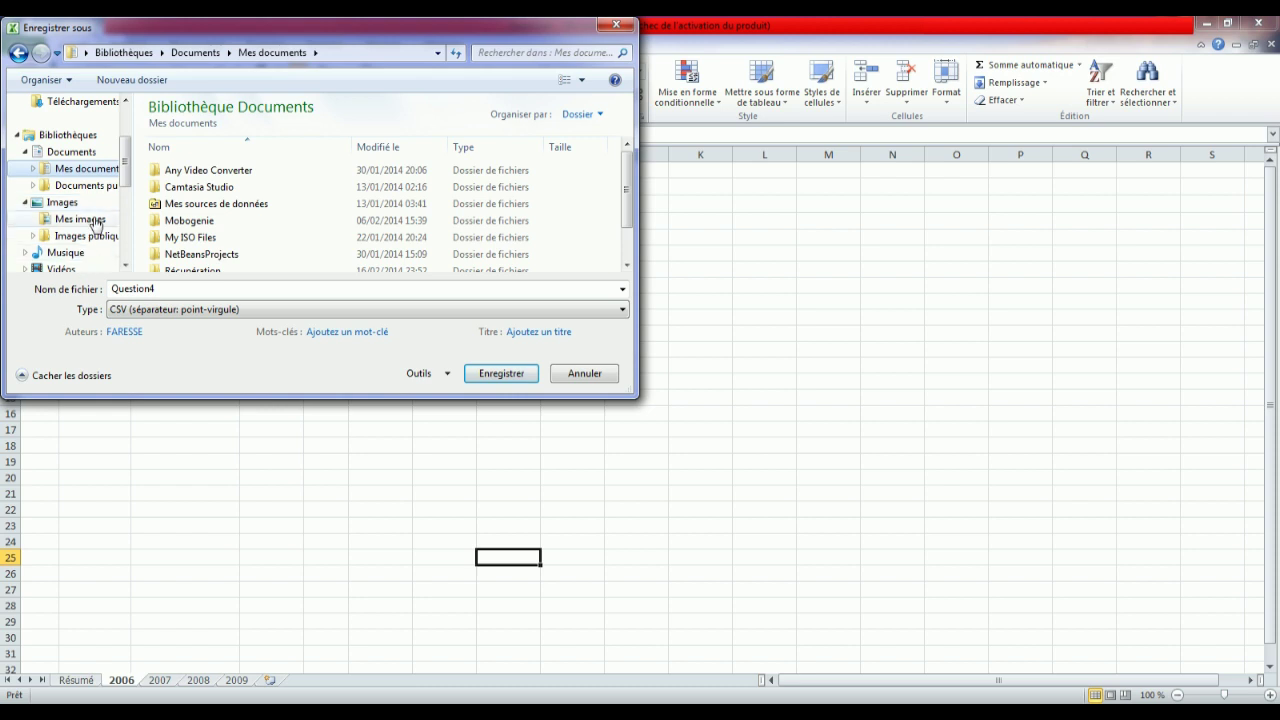
pyautogui.doubleClick(87, 173)
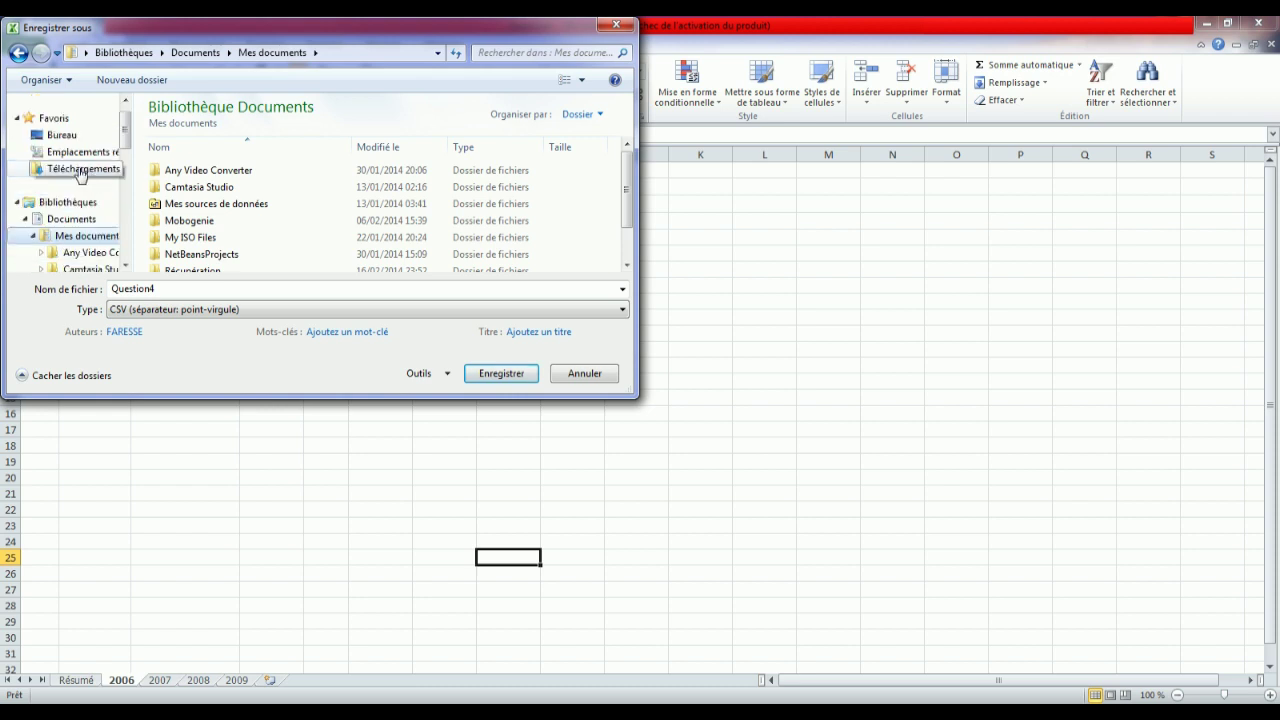
pyautogui.click(504, 369)
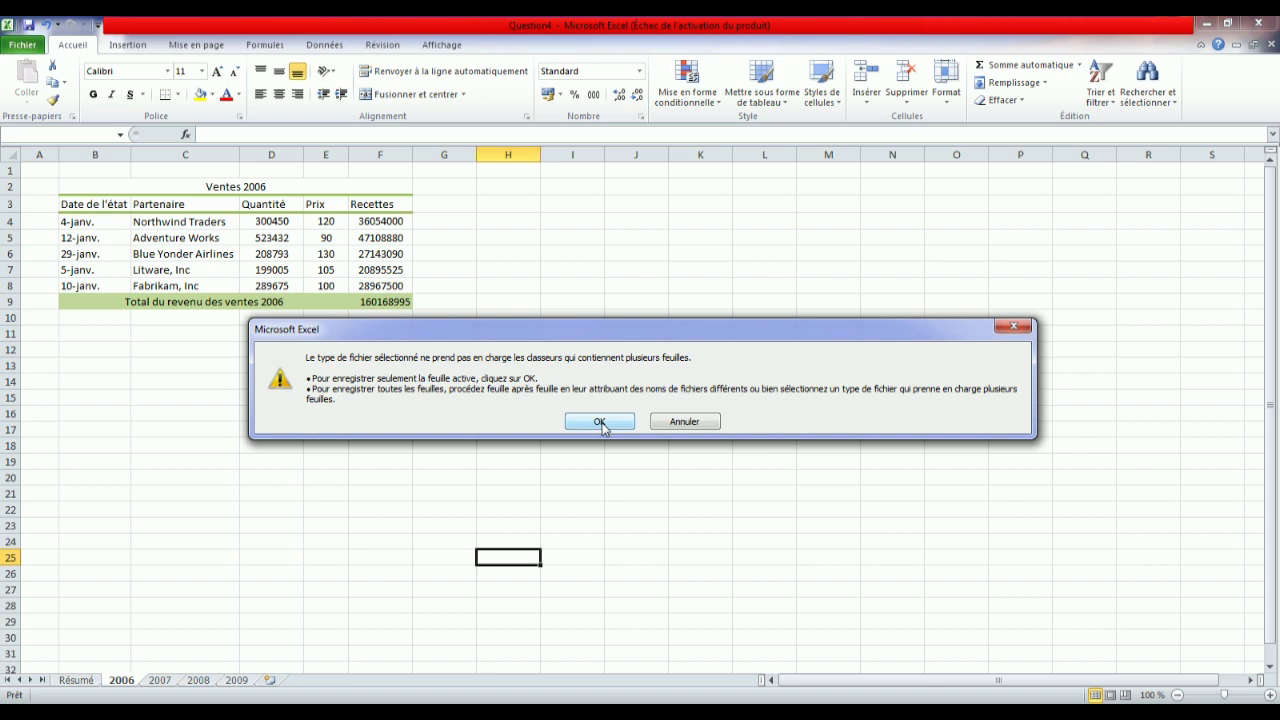
pyautogui.click(600, 423)
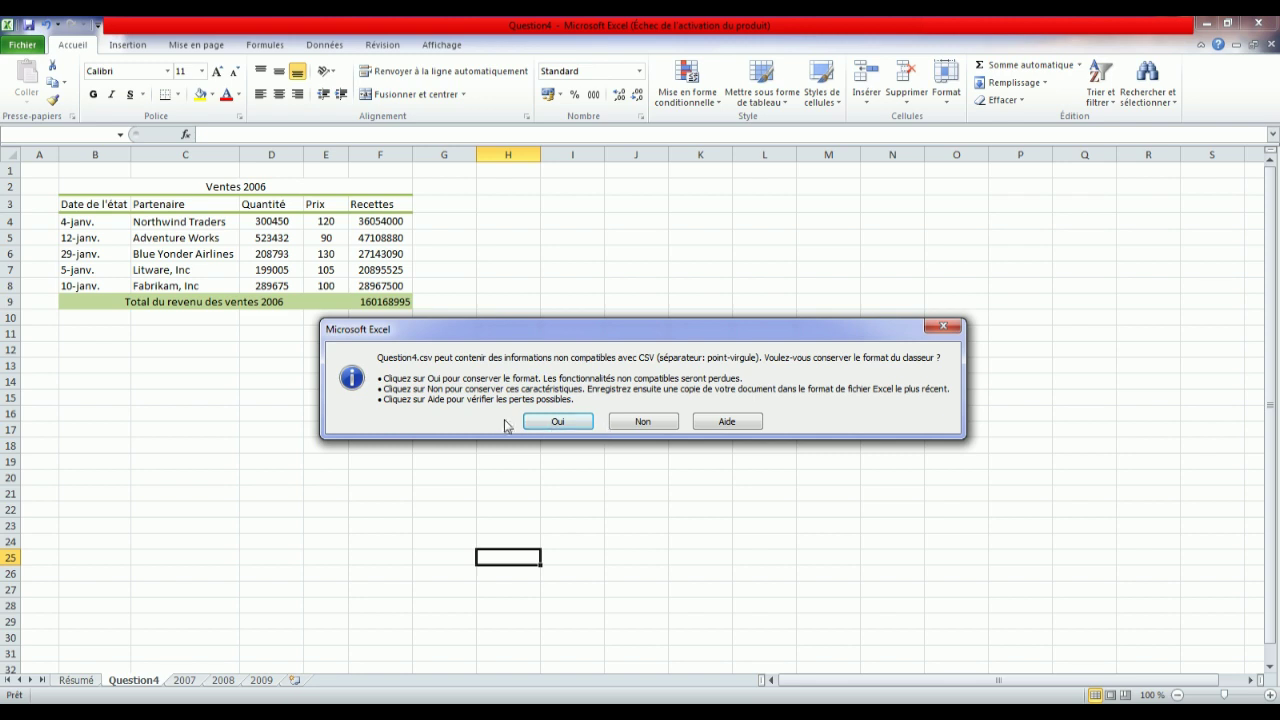
pyautogui.click(560, 422)
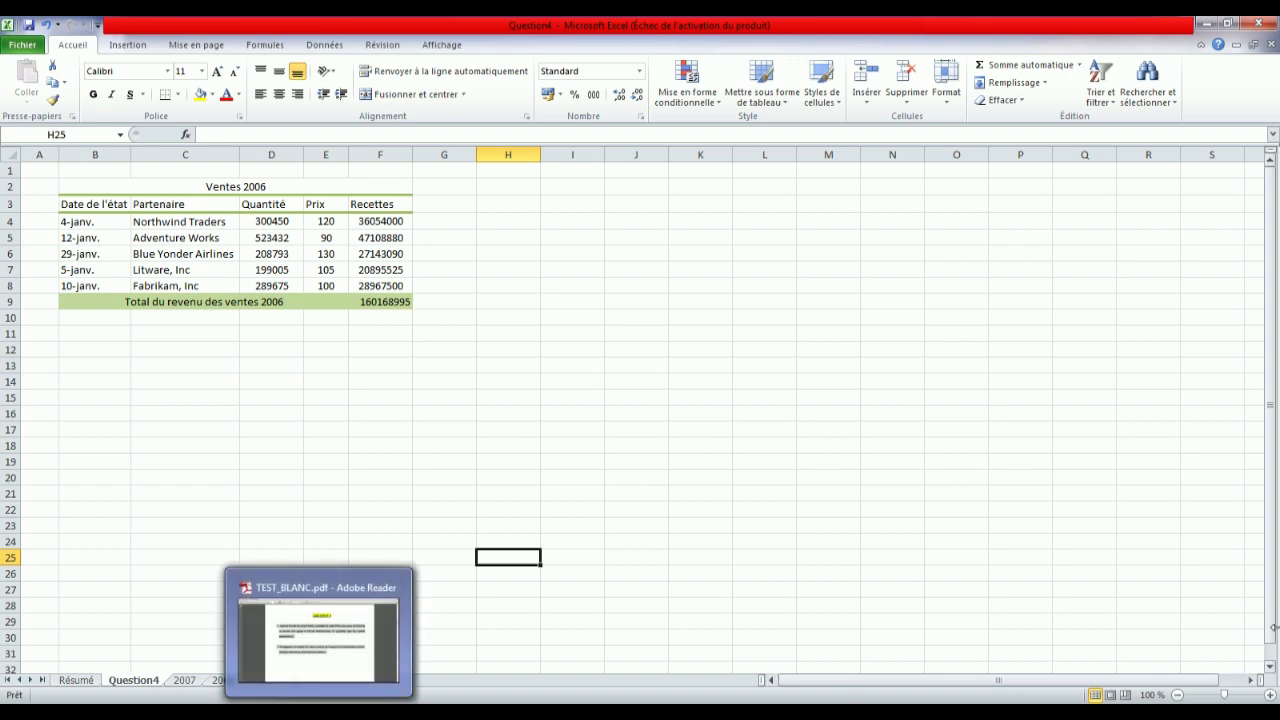
pyautogui.click(1171, 712)
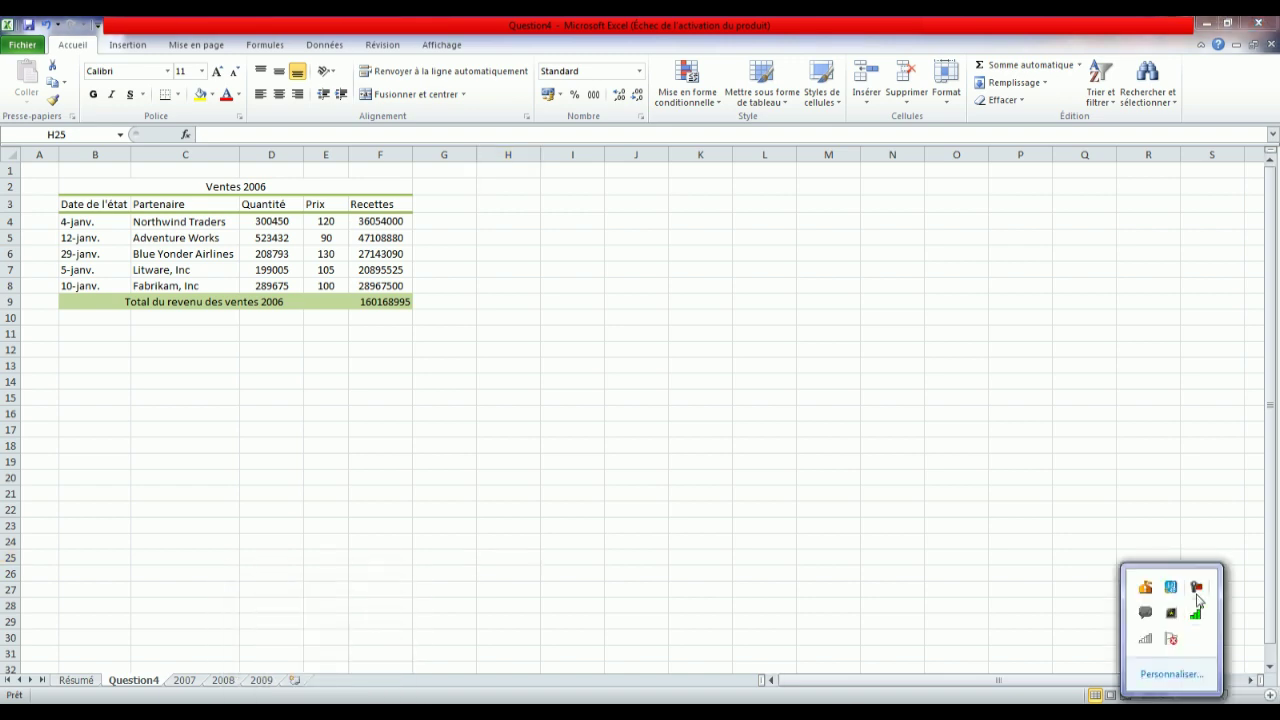
pyautogui.click(1196, 587)
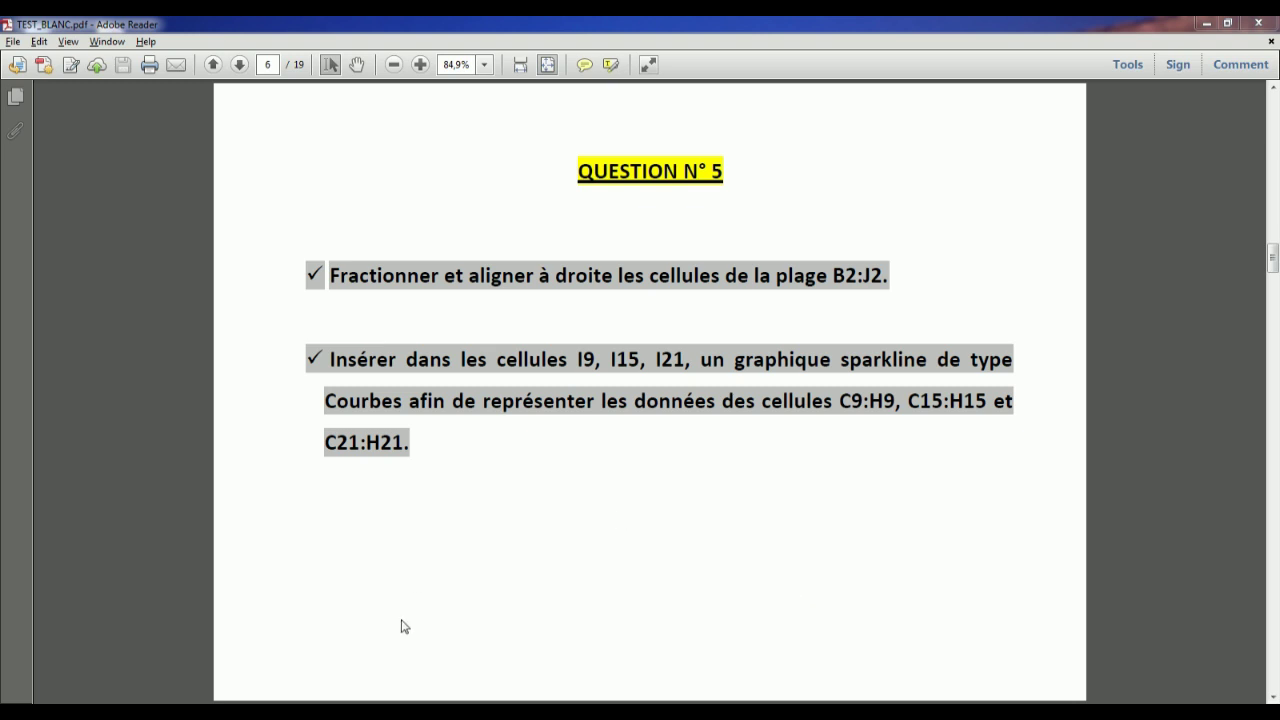
# - Open the Question5 workbook from the Ateliers folder and dismiss the Office activation assistant
pyautogui.moveTo(306, 677)
pyautogui.click(372, 612)
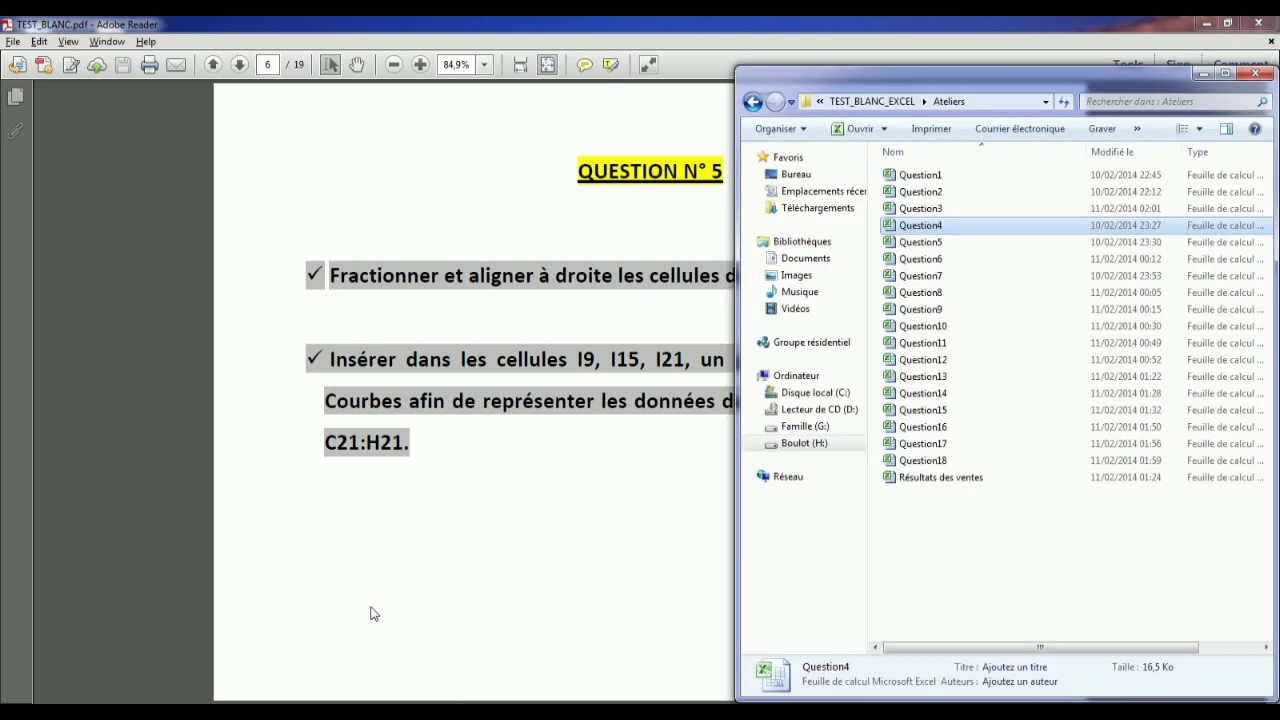
pyautogui.click(912, 244)
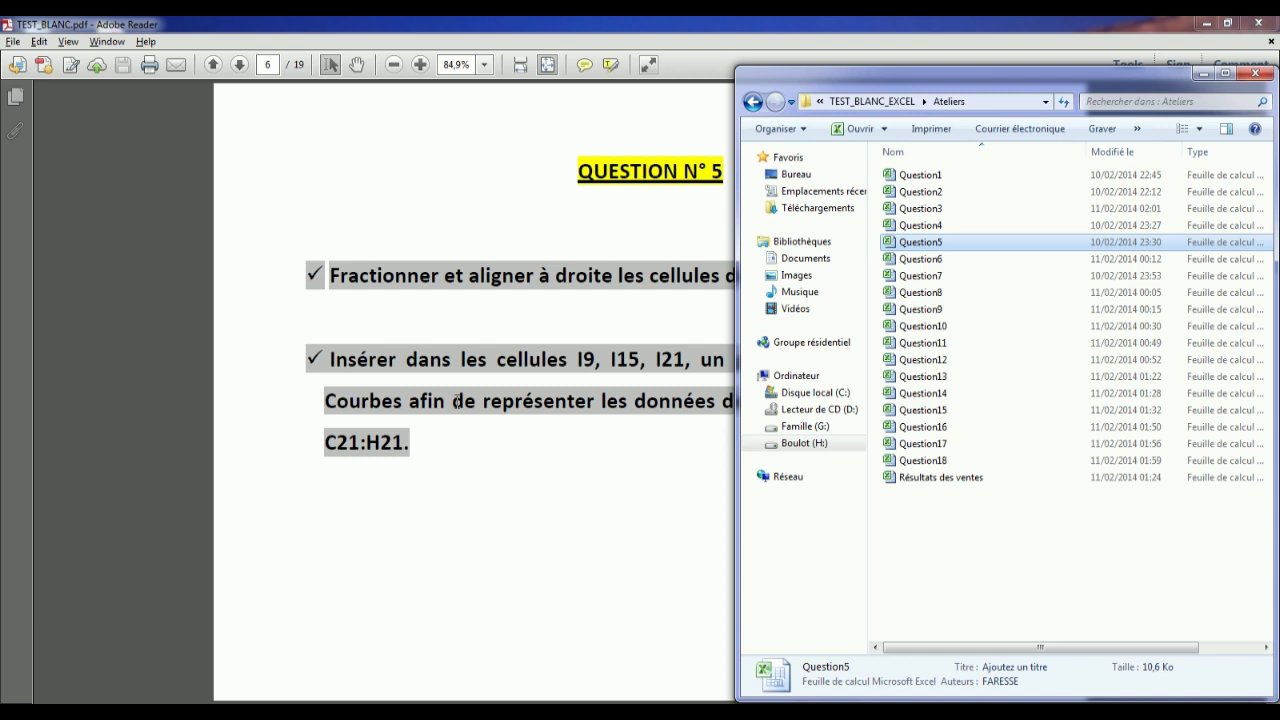
pyautogui.doubleClick(912, 244)
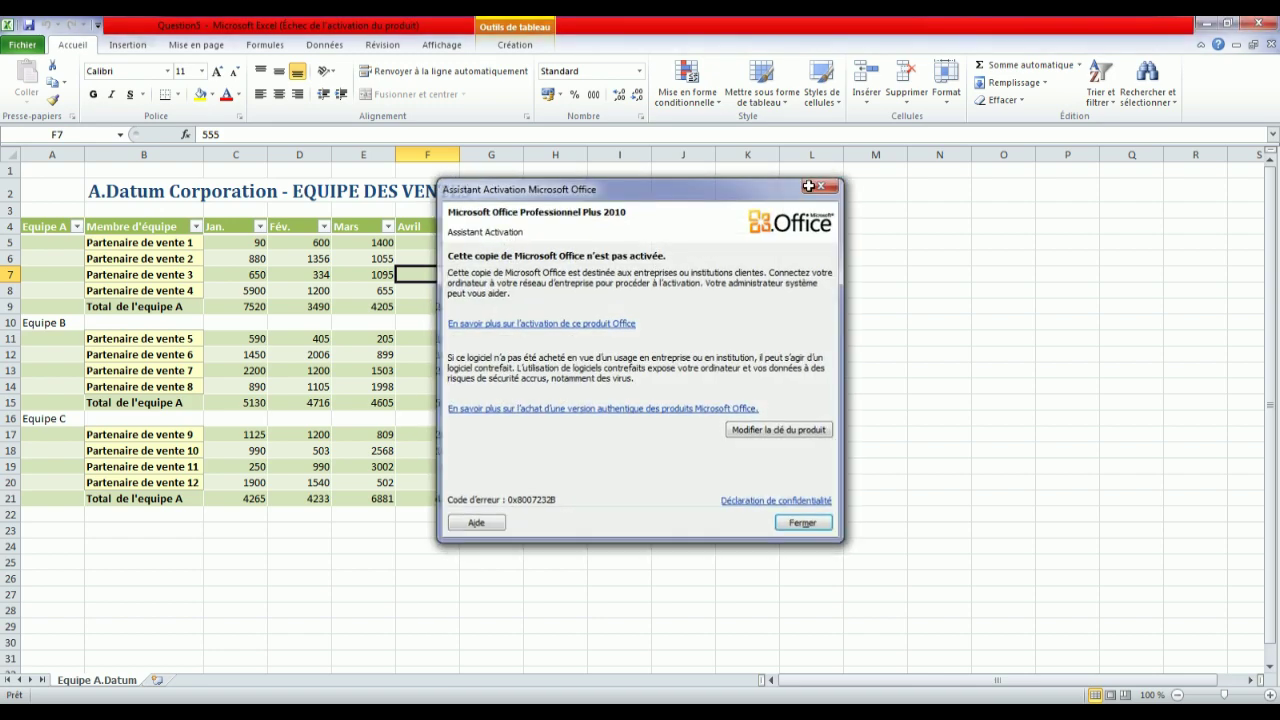
pyautogui.click(810, 186)
# - Check the first Question 5 task in TEST_BLANC.pdf, and in the Question5 workbook merge cells B2:J2 and align the title right
pyautogui.hotkey('alt', 'Tab')
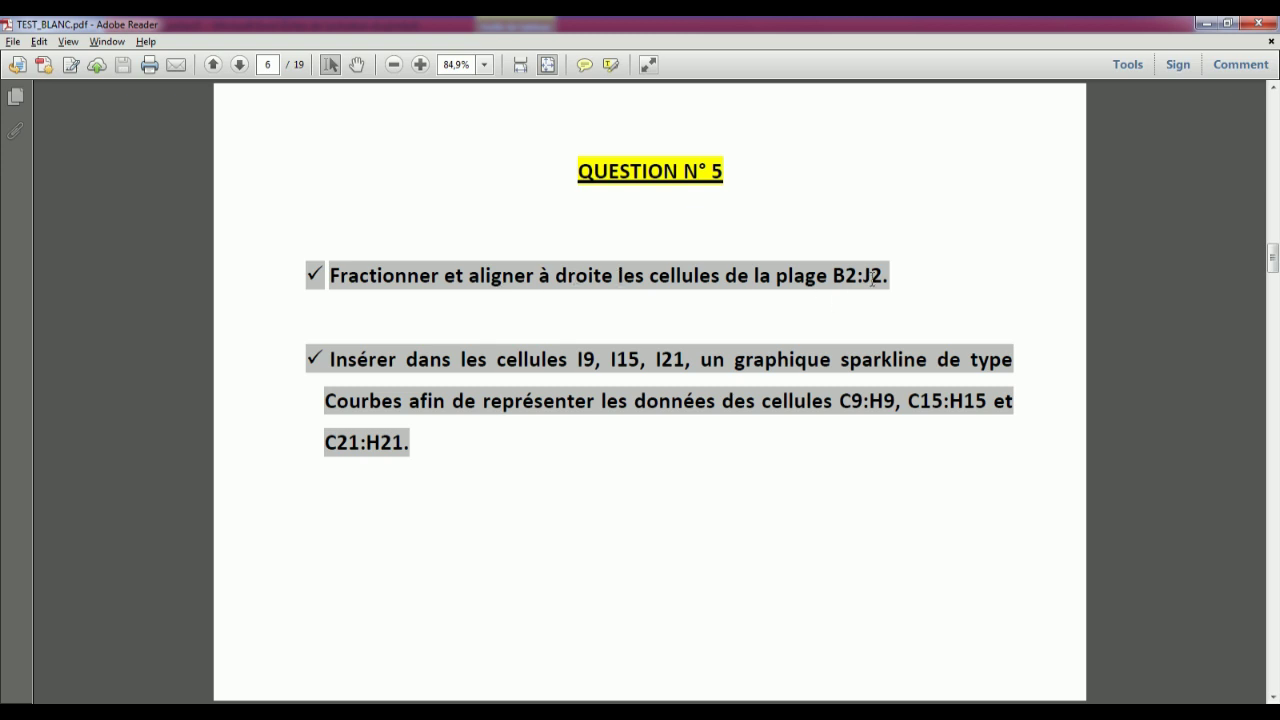
pyautogui.click(367, 700)
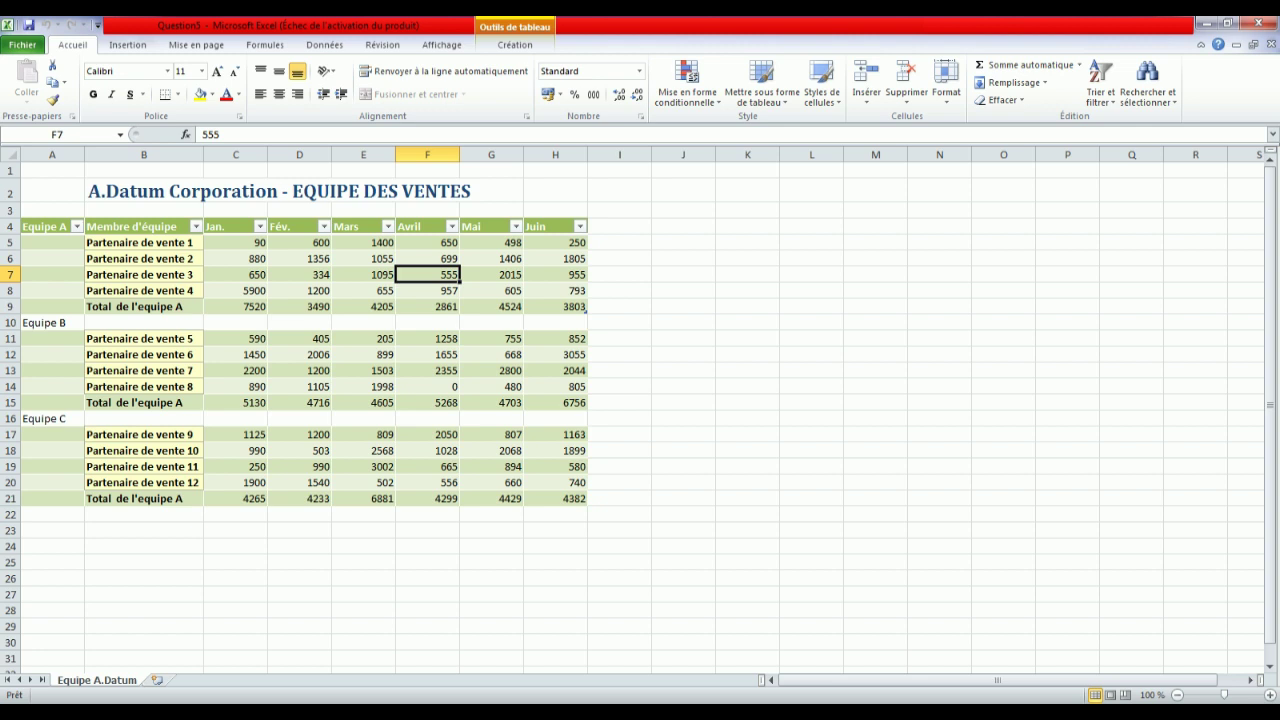
pyautogui.click(108, 190)
pyautogui.moveTo(186, 188); pyautogui.dragTo(660, 191)
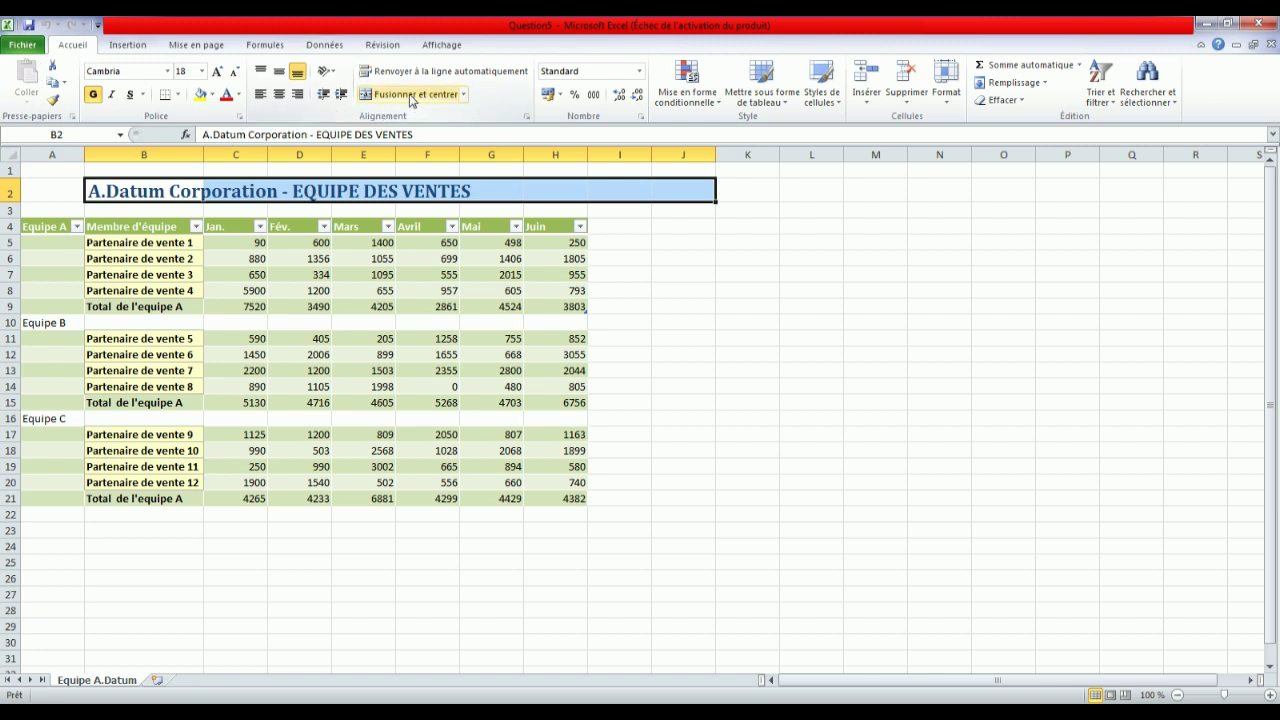
pyautogui.click(408, 96)
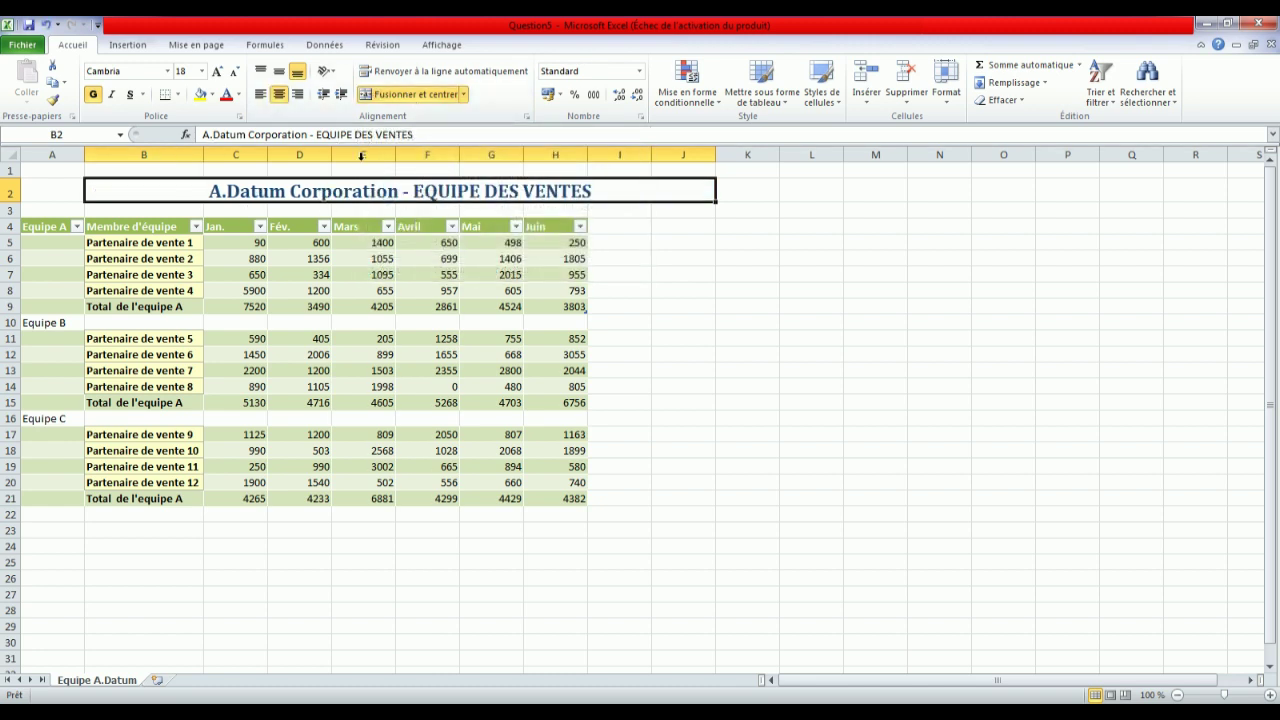
pyautogui.click(297, 95)
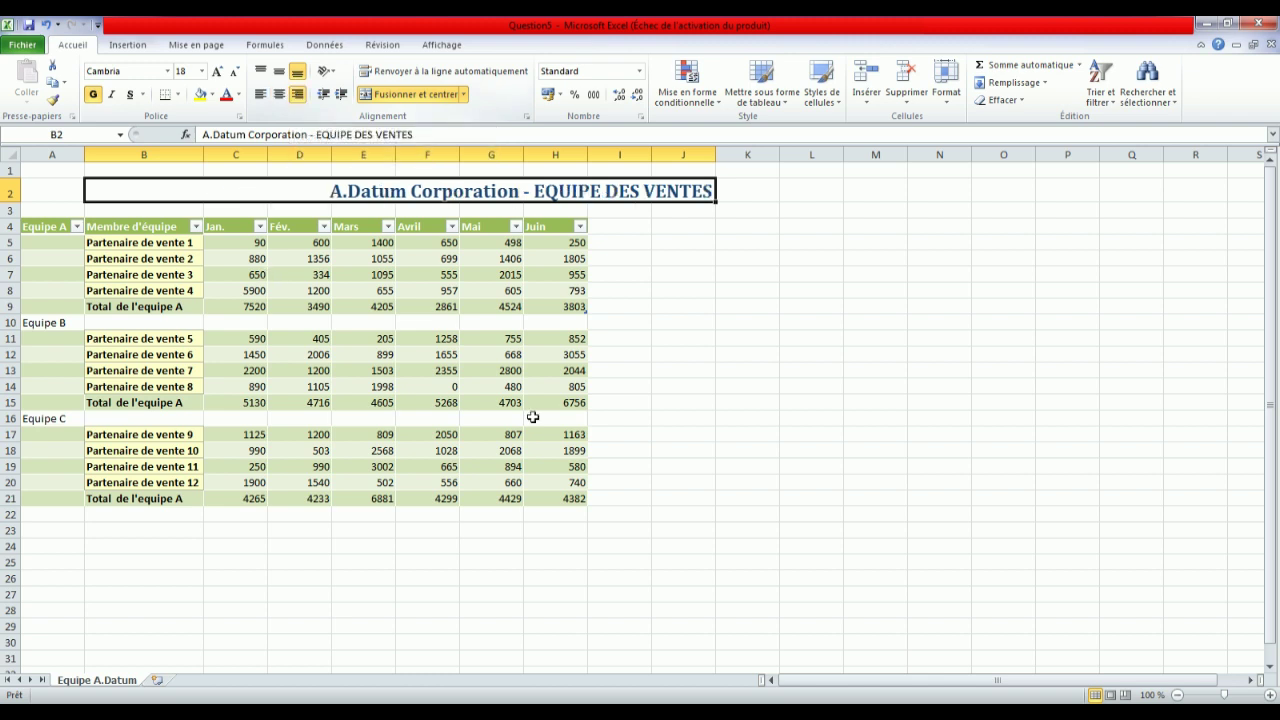
# - Check the sparkline task in TEST_BLANC.pdf and select cells I9, I15 and I21 together in the Question5 workbook
pyautogui.click(350, 712)
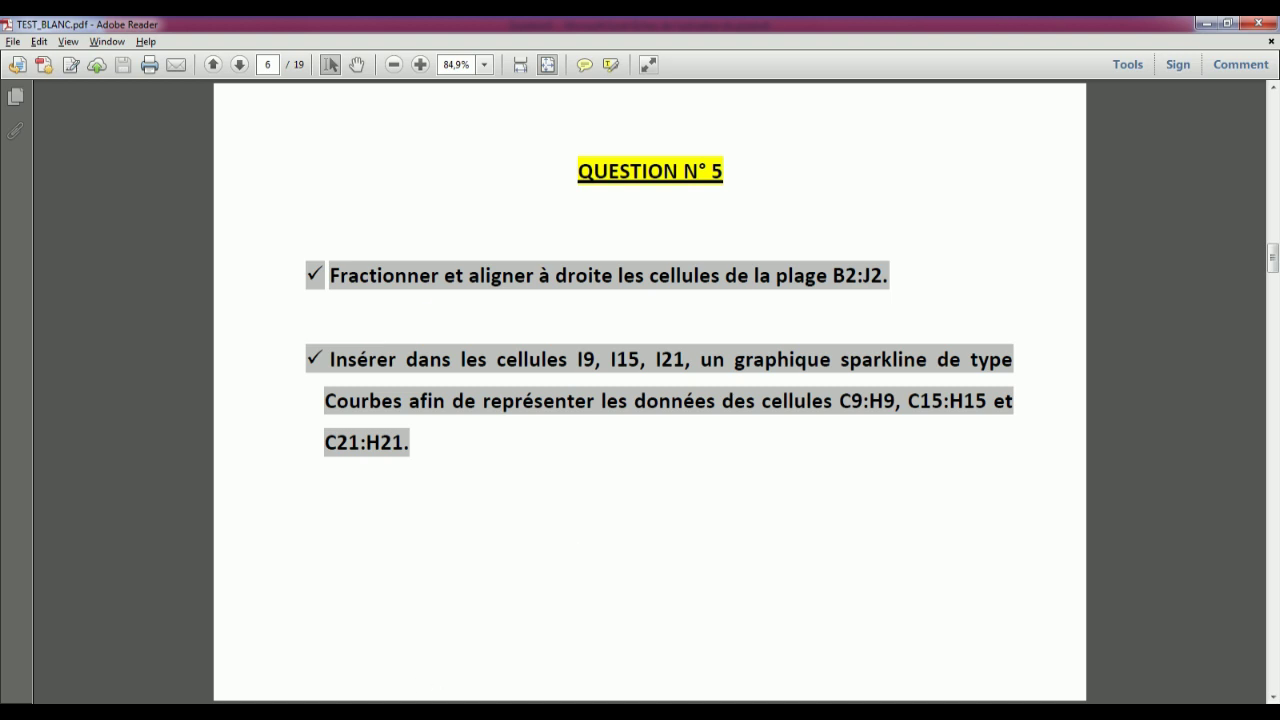
pyautogui.click(368, 712)
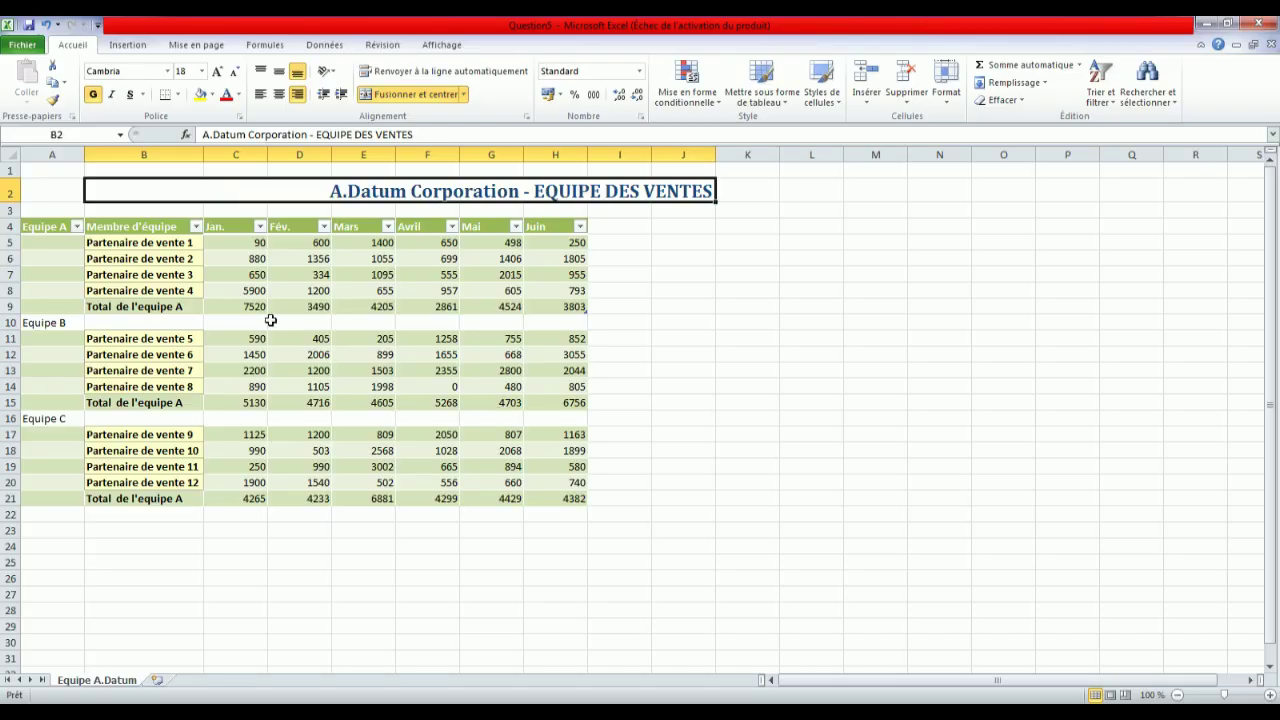
pyautogui.click(619, 306)
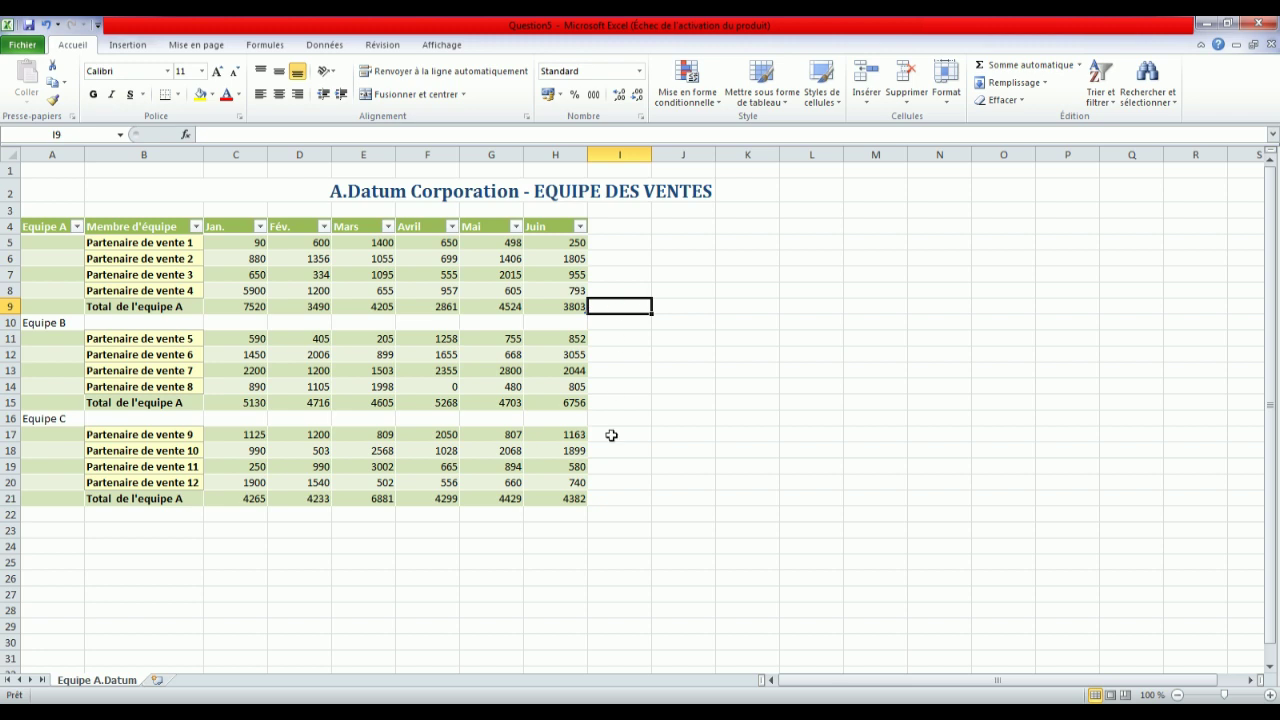
pyautogui.keyDown('ctrl'); pyautogui.click(626, 401); pyautogui.keyUp('ctrl')
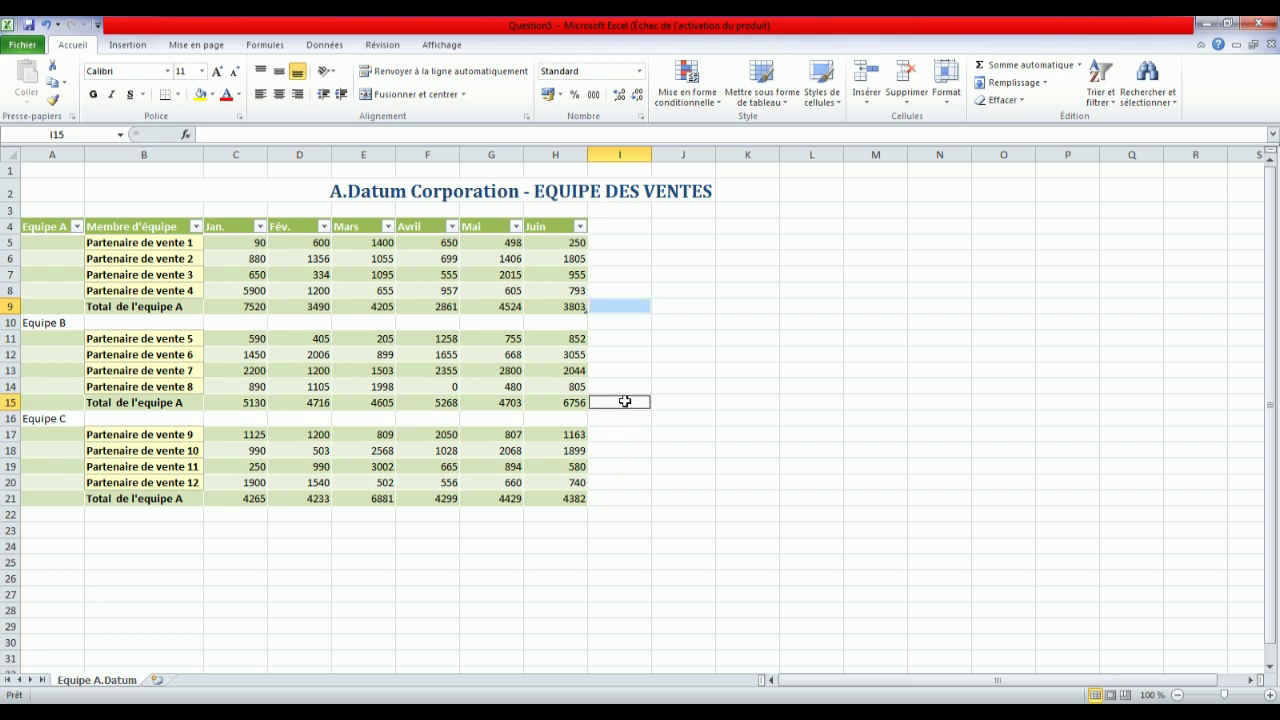
pyautogui.keyDown('ctrl'); pyautogui.click(620, 498); pyautogui.keyUp('ctrl')
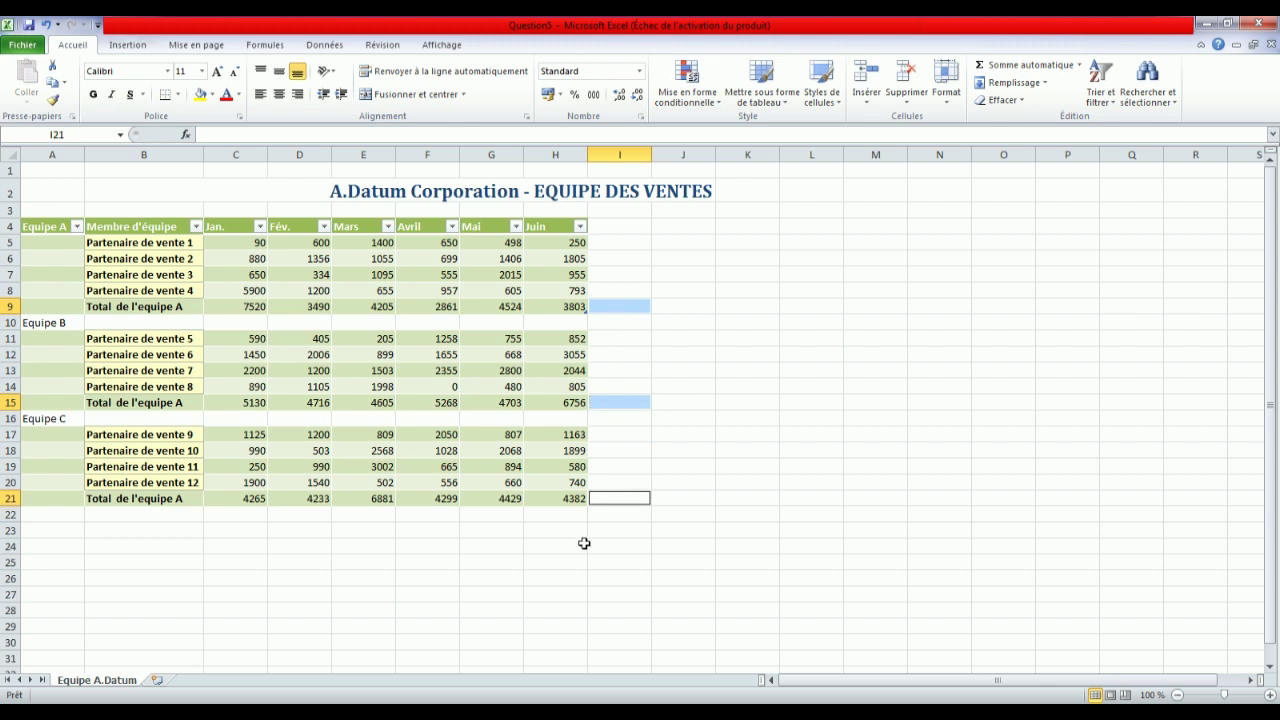
pyautogui.click(388, 712)
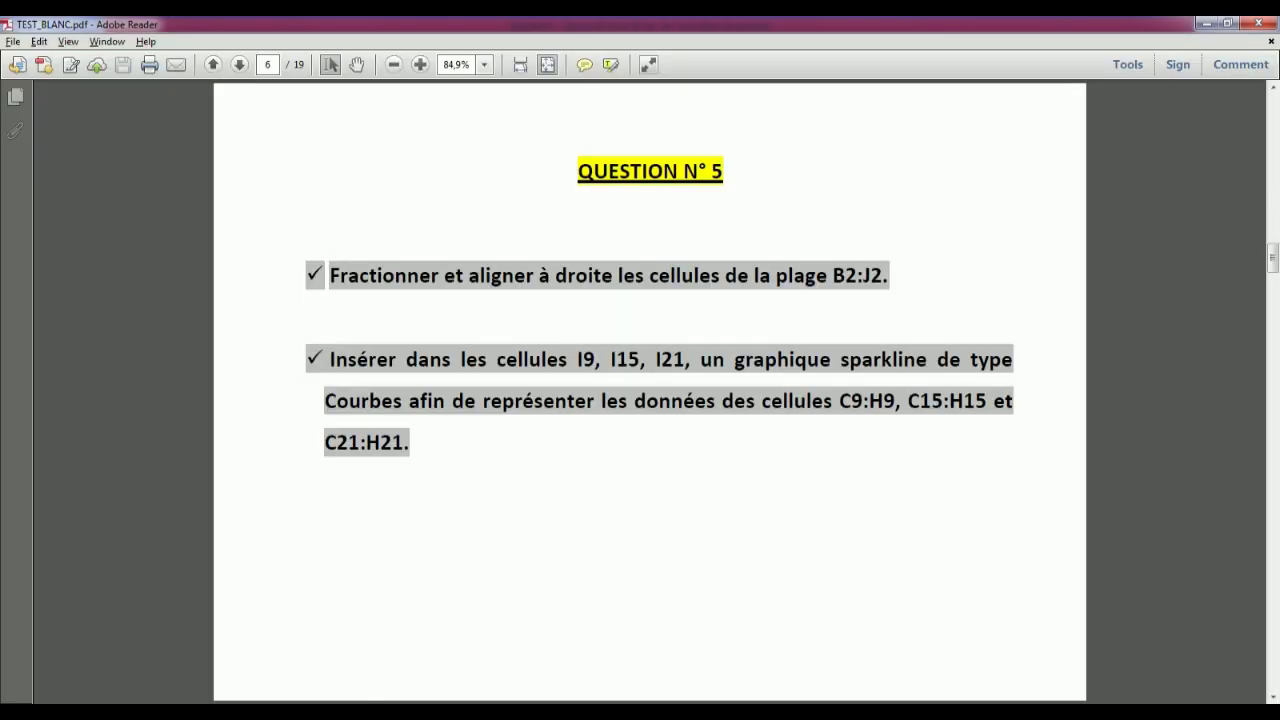
pyautogui.click(369, 712)
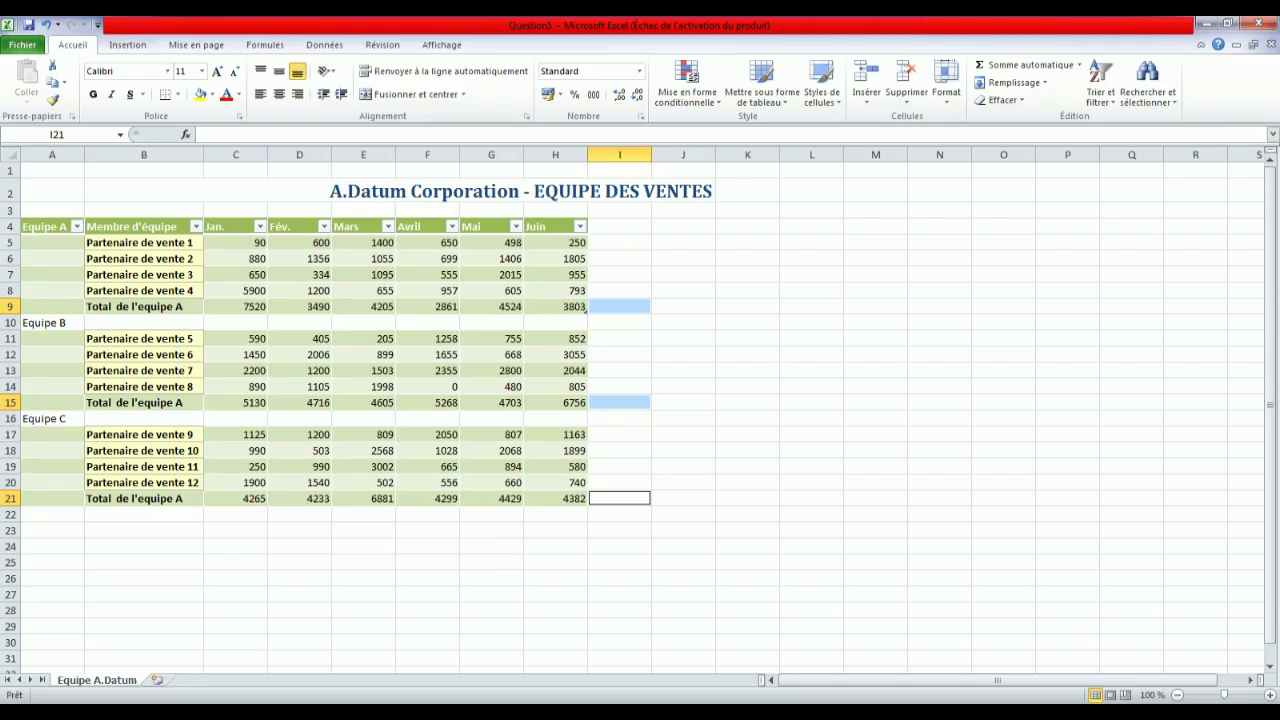
# - Insert Courbes sparklines in I9, I15 and I21 using the data ranges C9:H9, C15:H15 and C21:H21
pyautogui.click(128, 46)
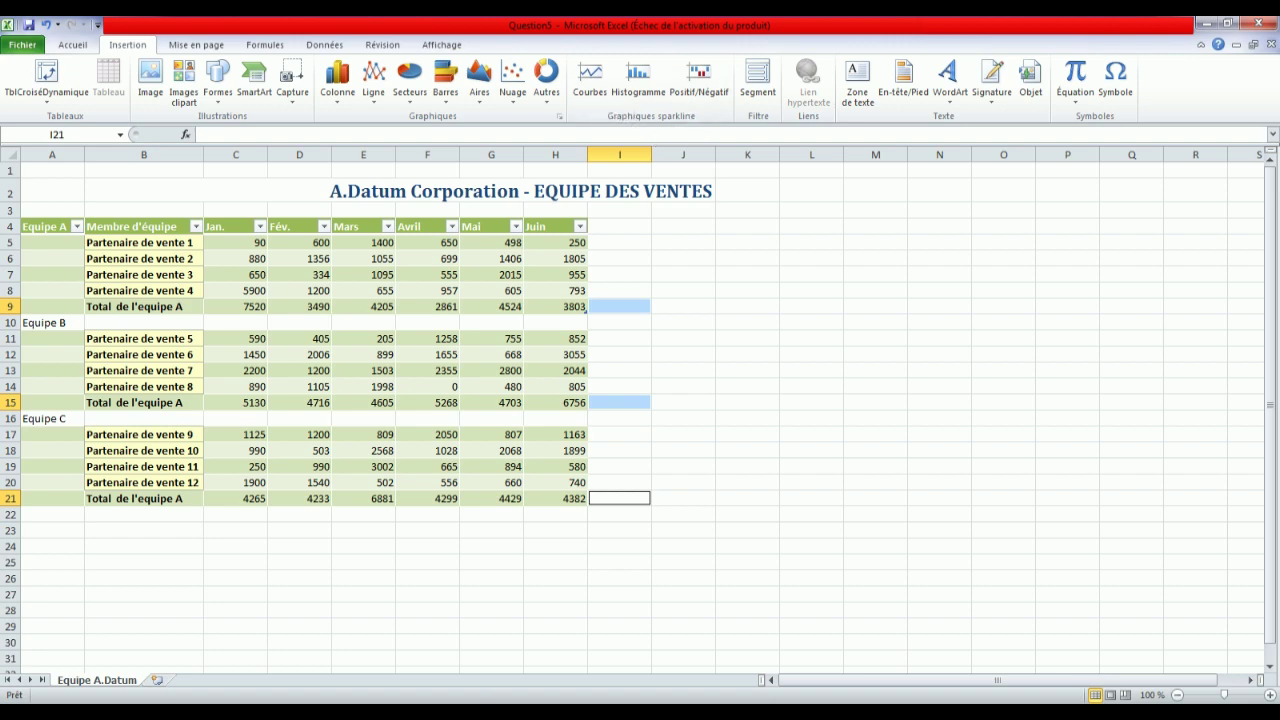
pyautogui.hotkey('alt', 'Tab')
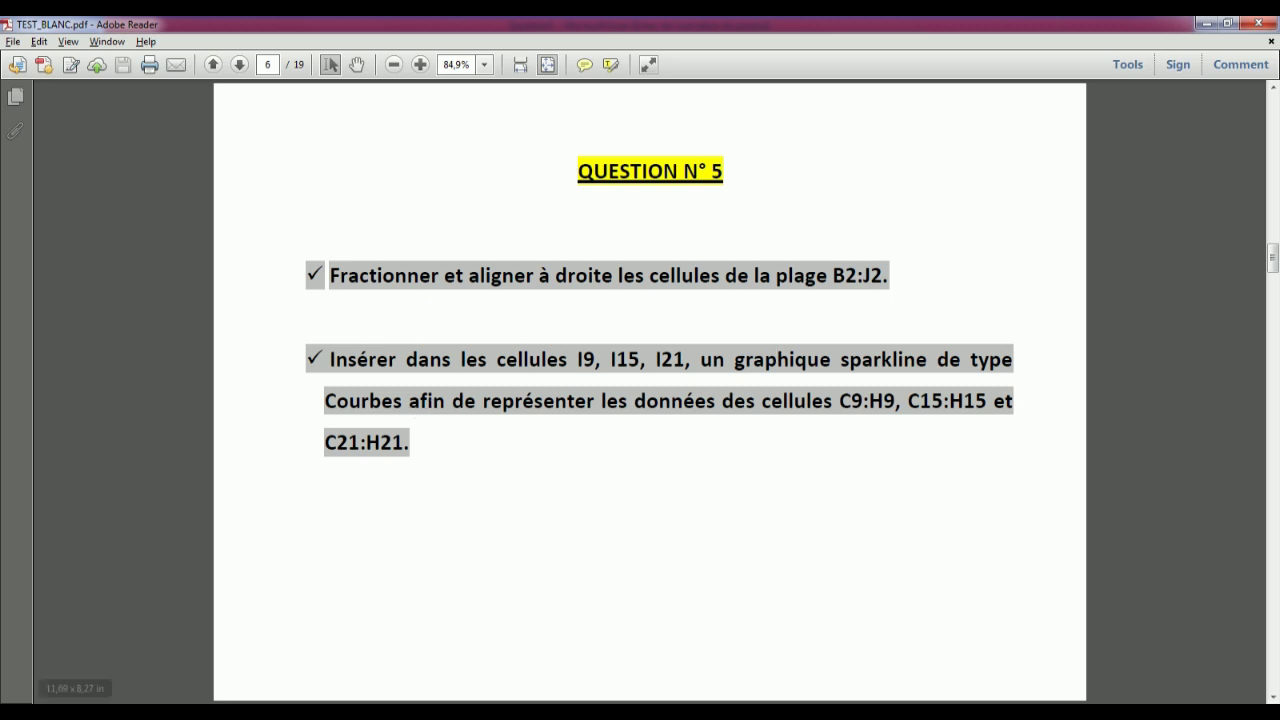
pyautogui.hotkey('alt', 'Tab')
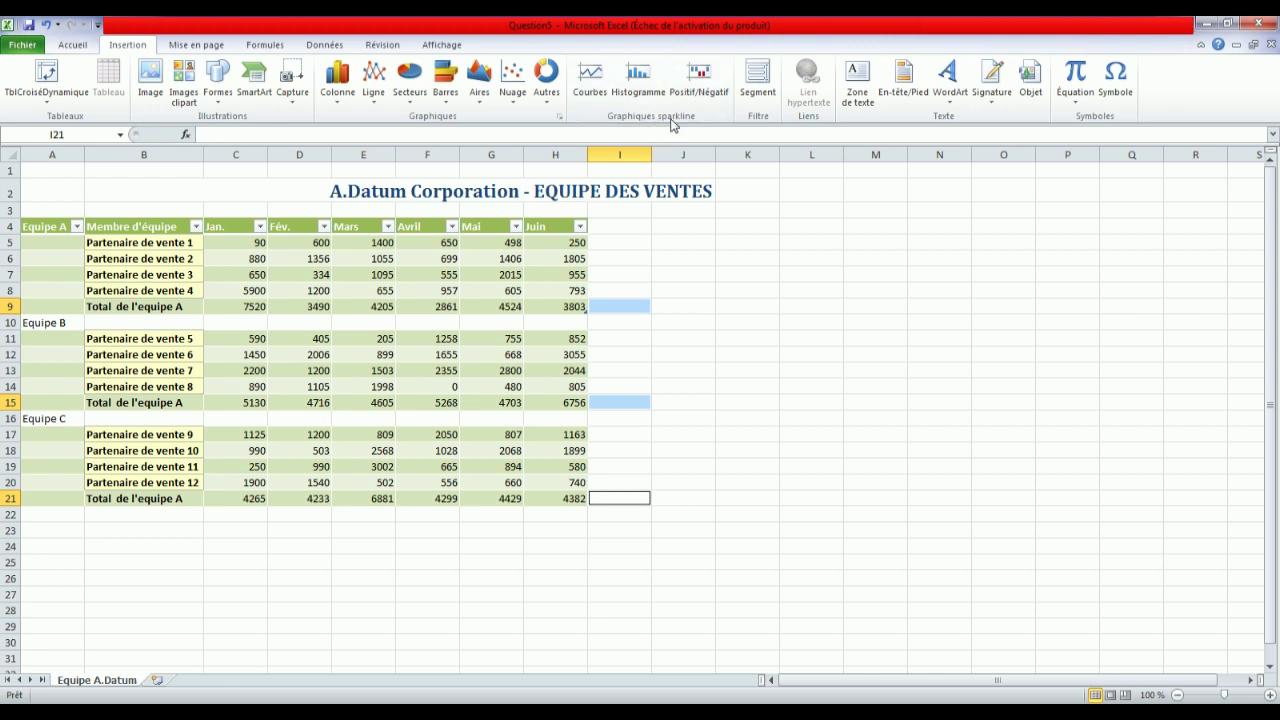
pyautogui.click(591, 79)
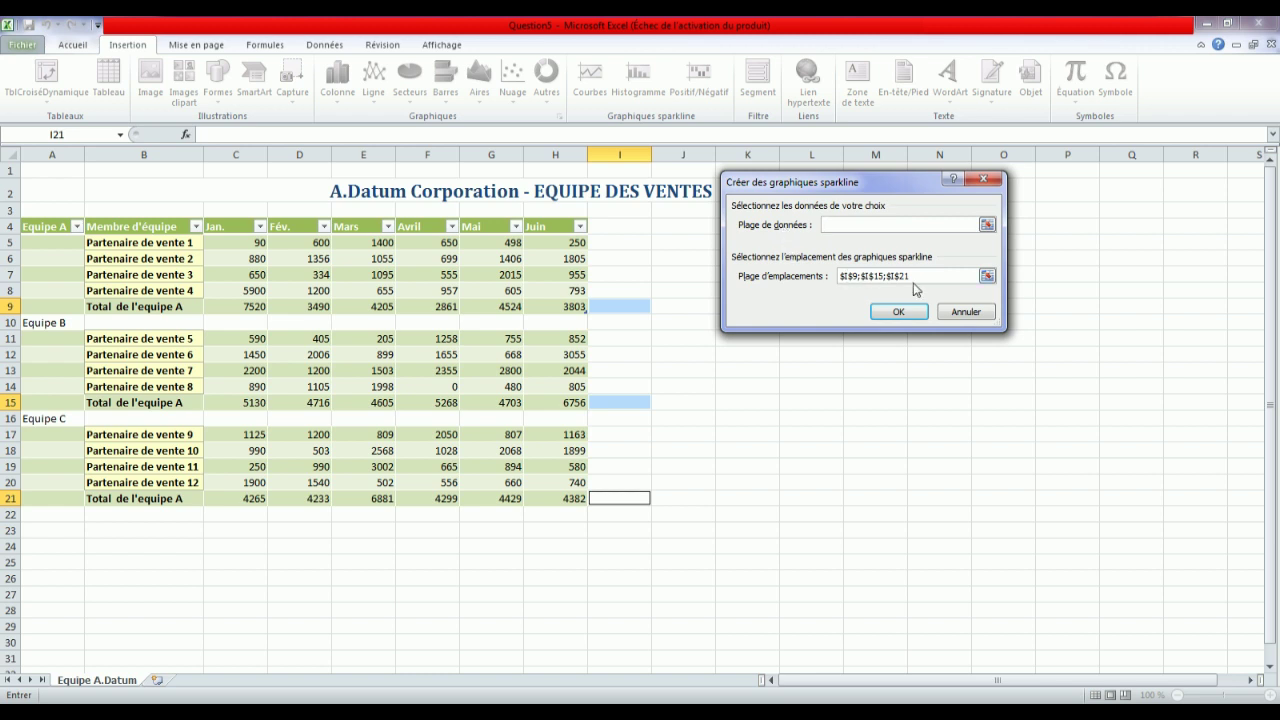
pyautogui.click(987, 226)
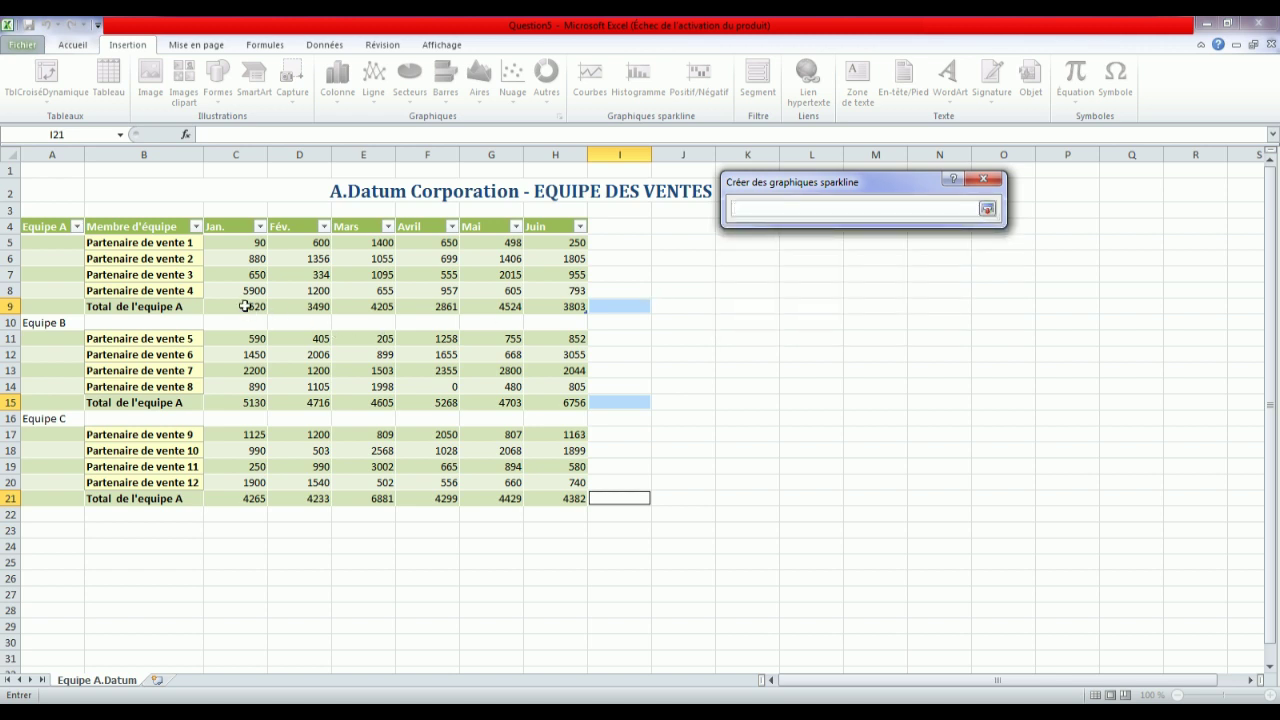
pyautogui.moveTo(245, 306); pyautogui.dragTo(541, 308)
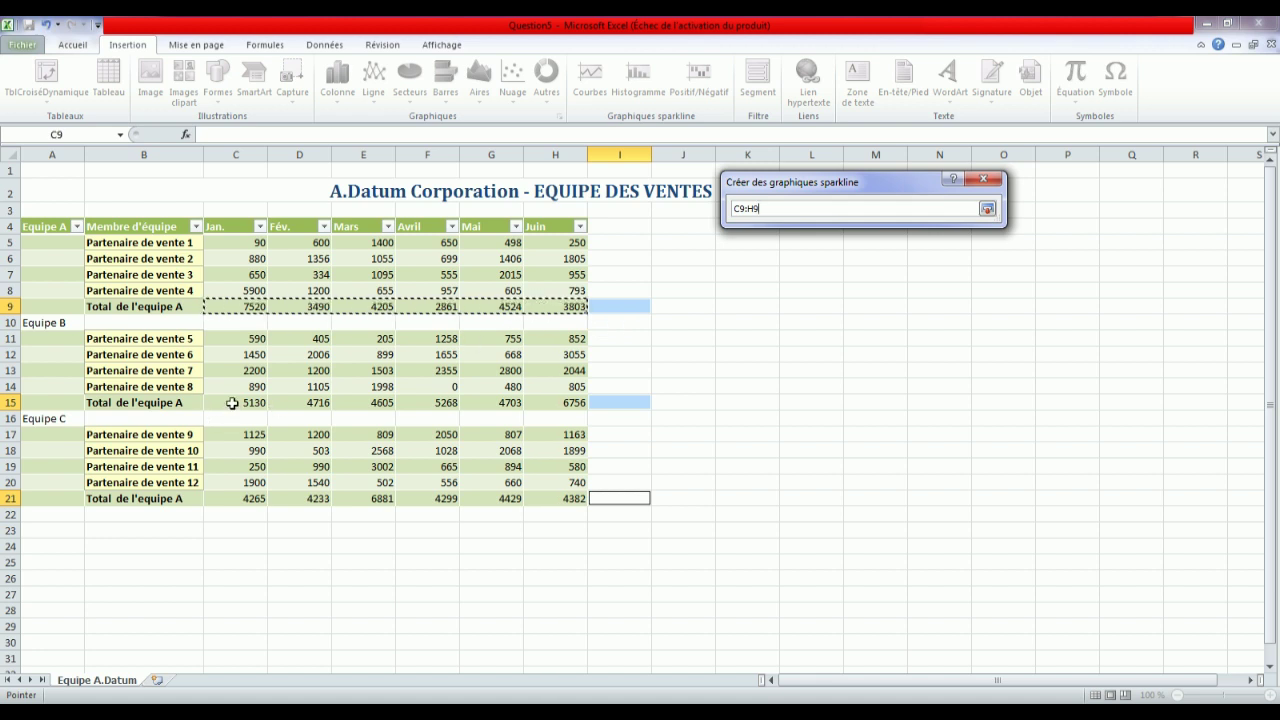
pyautogui.keyDown('ctrl'); pyautogui.moveTo(232, 403); pyautogui.dragTo(557, 405); pyautogui.keyUp('ctrl')
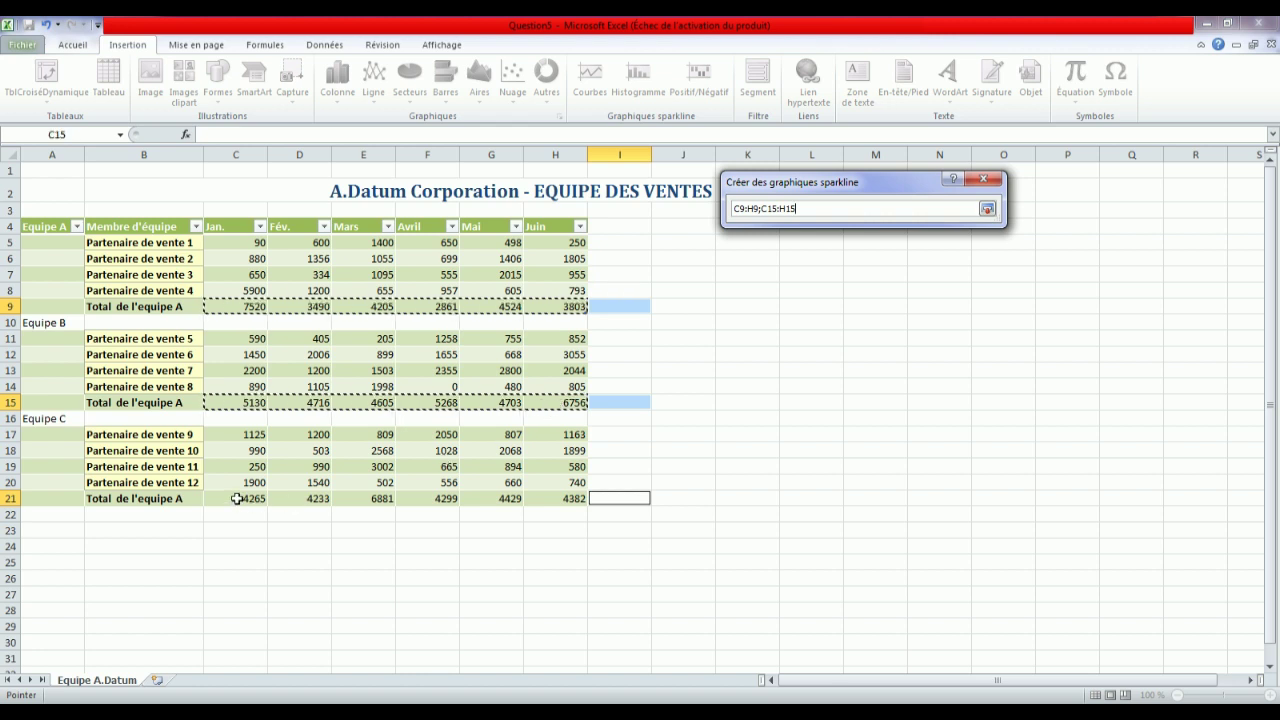
pyautogui.keyDown('ctrl'); pyautogui.moveTo(236, 498); pyautogui.dragTo(530, 500); pyautogui.keyUp('ctrl')
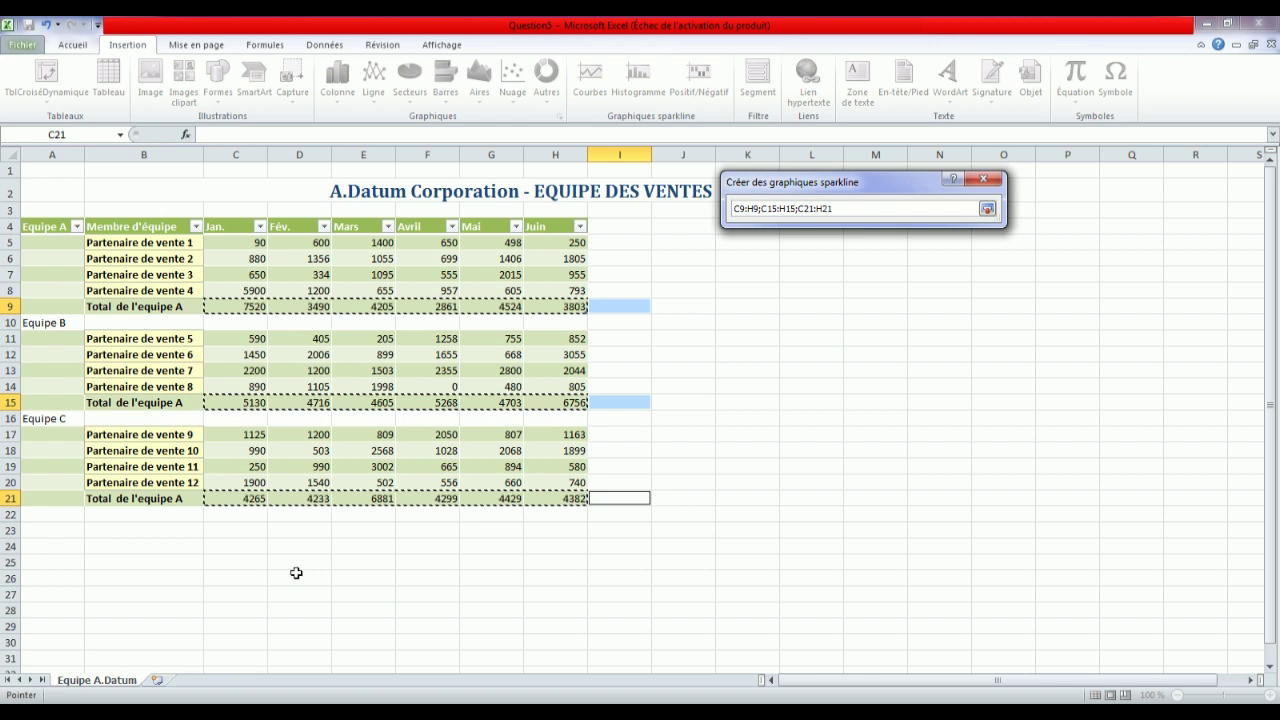
pyautogui.click(987, 210)
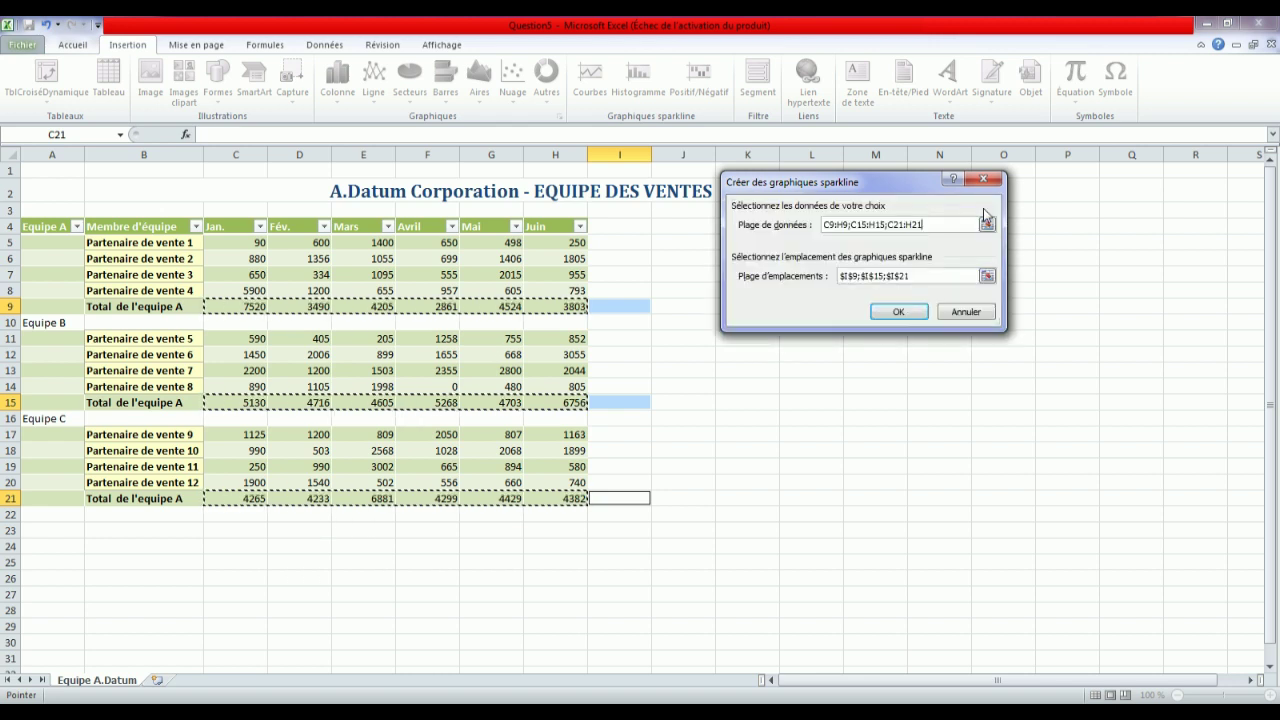
pyautogui.click(899, 313)
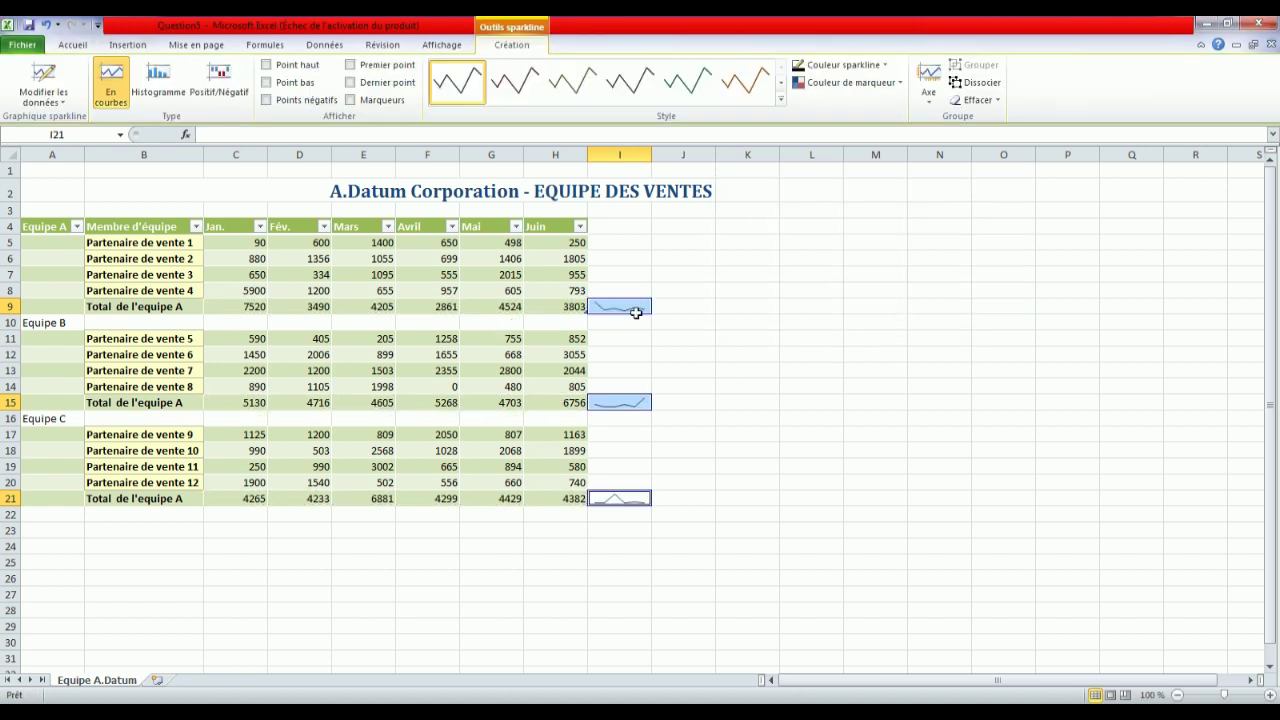
pyautogui.click(677, 307)
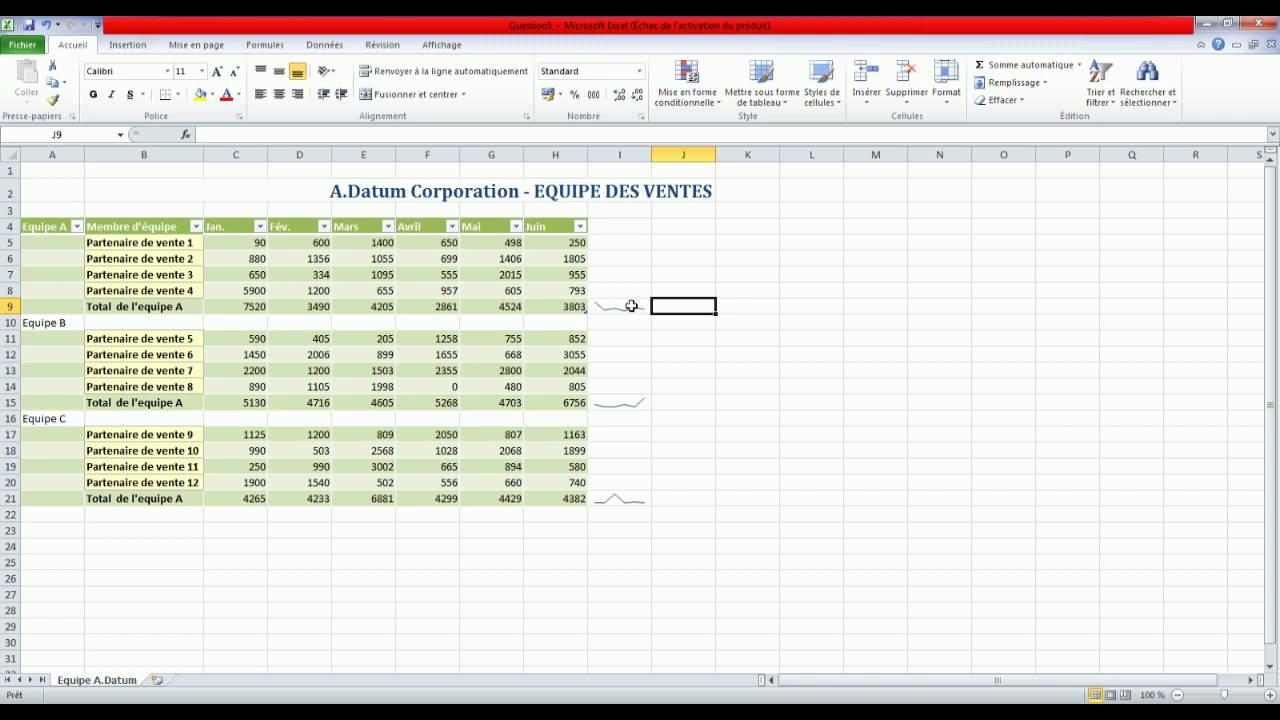
pyautogui.click(1172, 712)
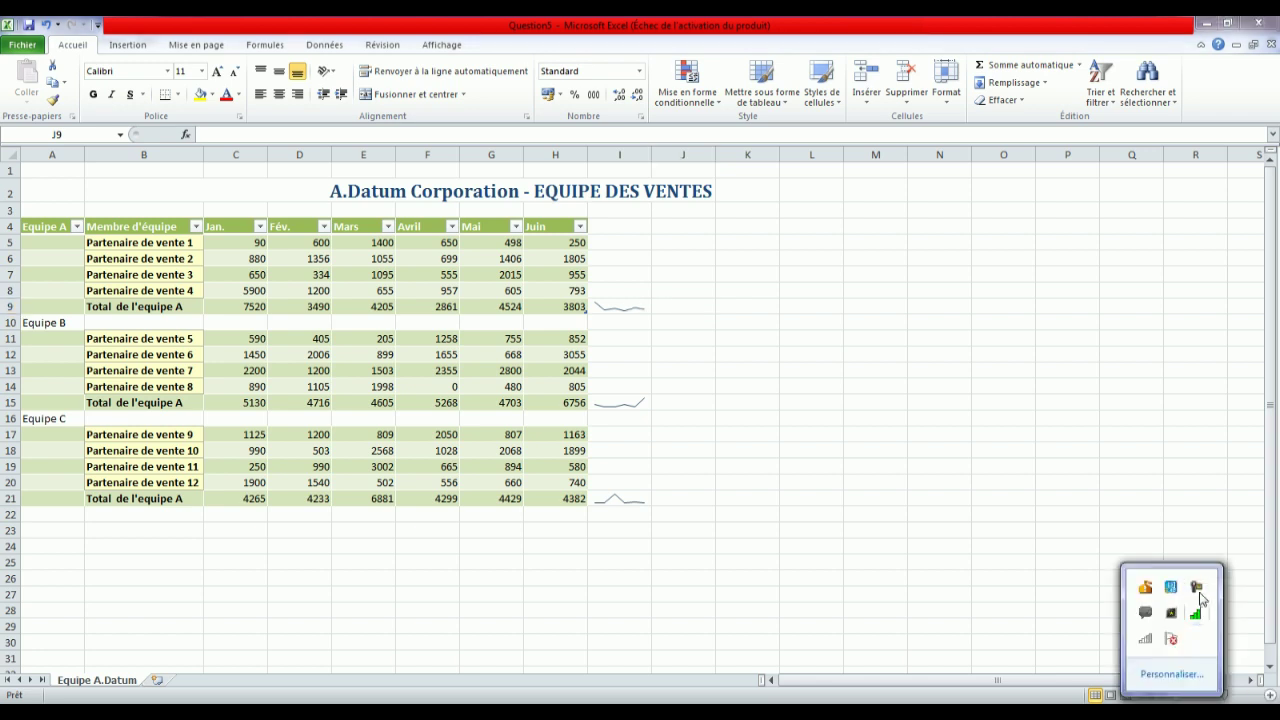
pyautogui.click(1197, 589)
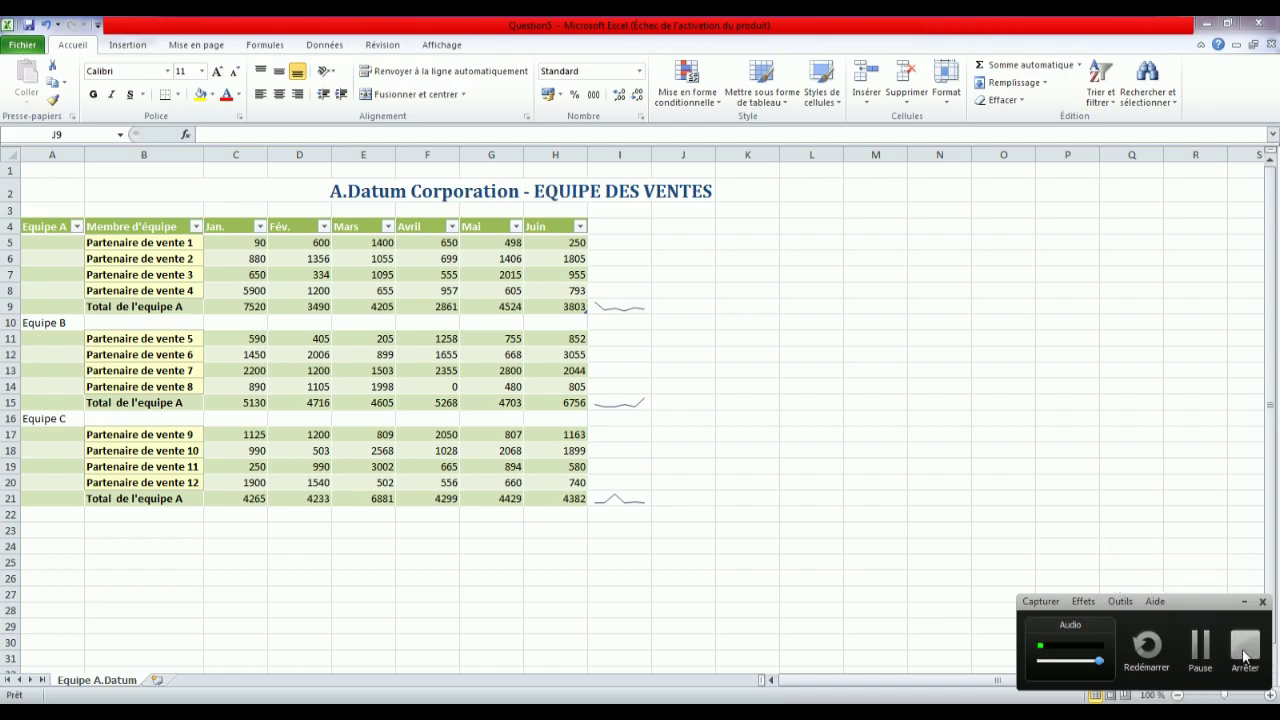
pyautogui.click(1245, 655)
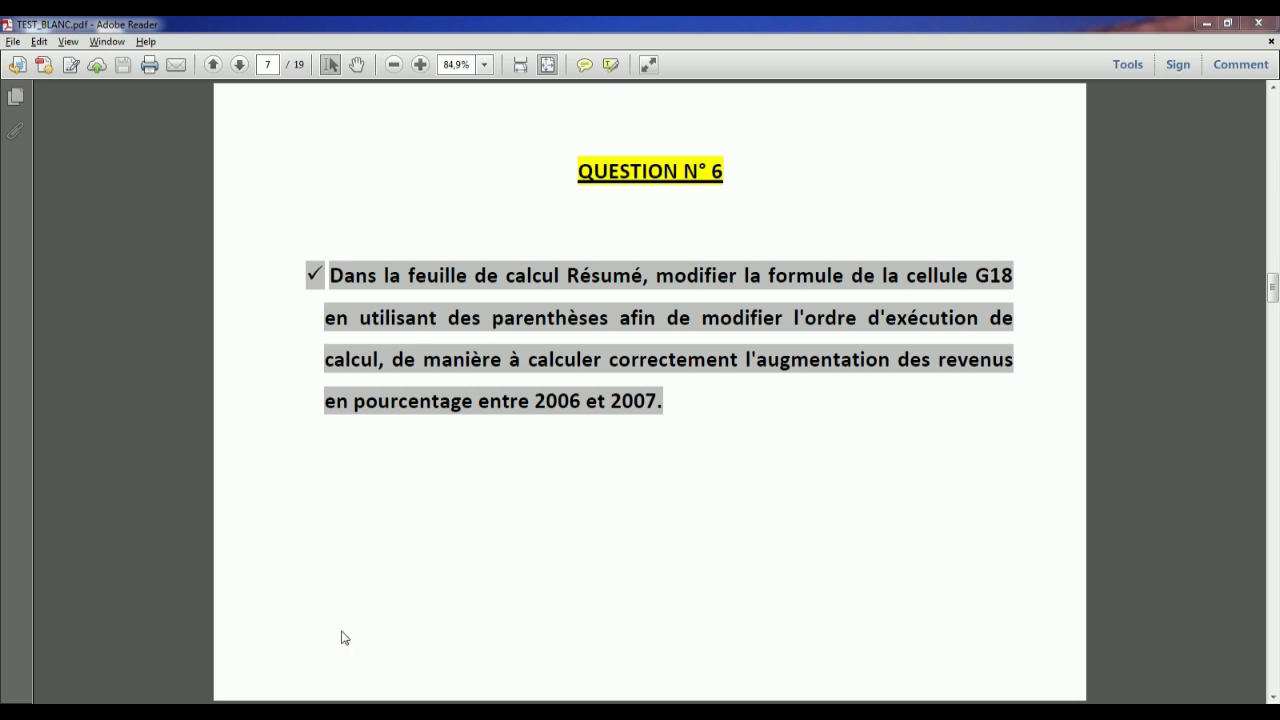
# - Open the Question6 workbook from the Ateliers folder, dismissing the activation assistant, and bring up the Question 6 task in TEST_BLANC.pdf
pyautogui.moveTo(270, 712)
pyautogui.click(377, 650)
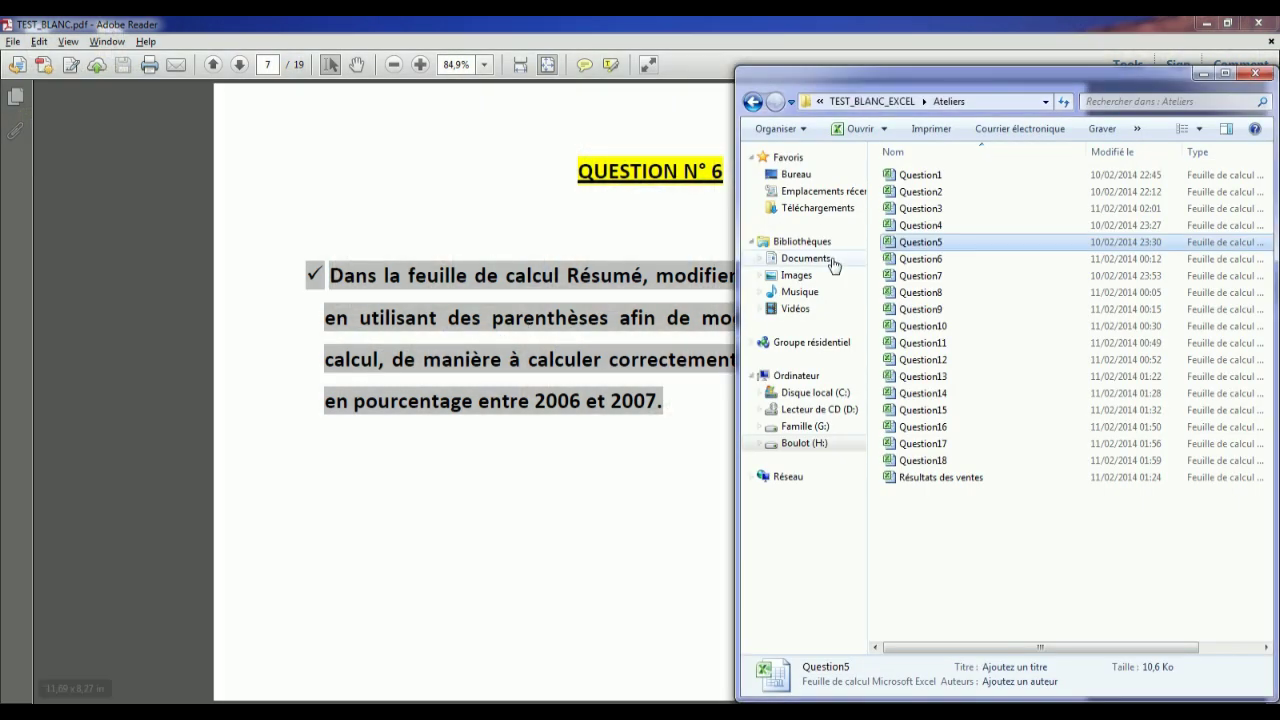
pyautogui.press('Down')
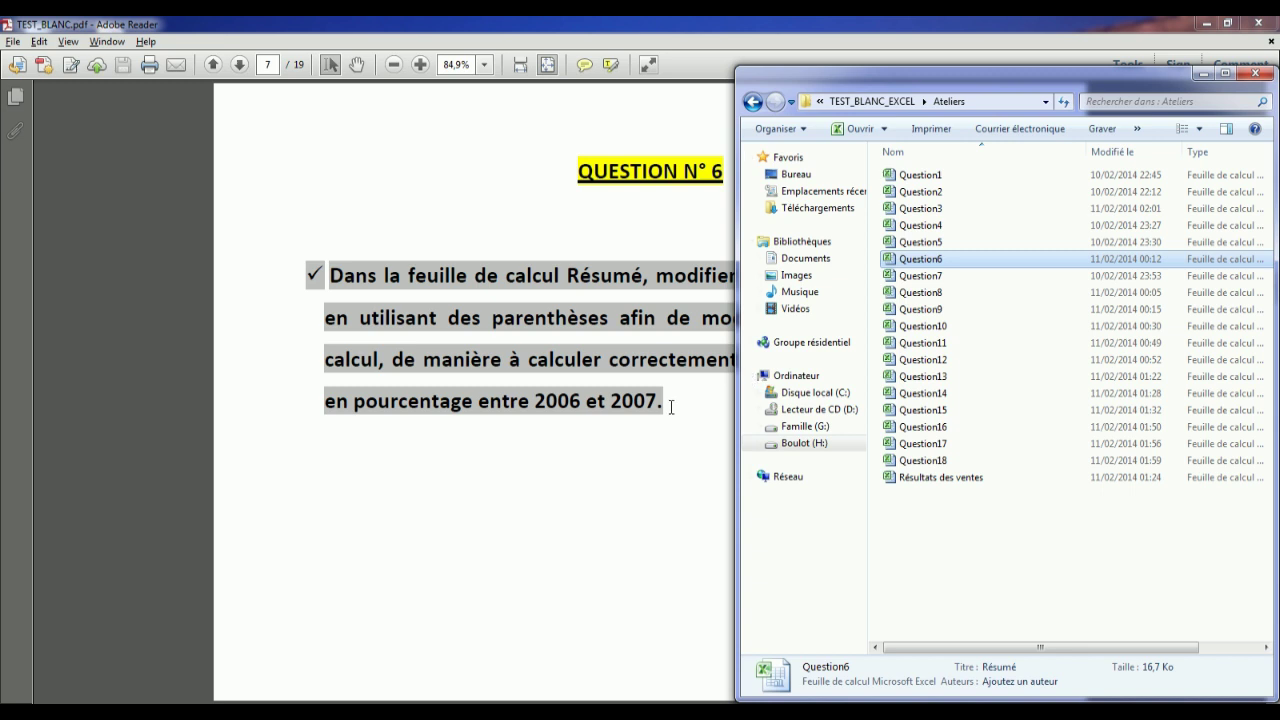
pyautogui.press('Return')
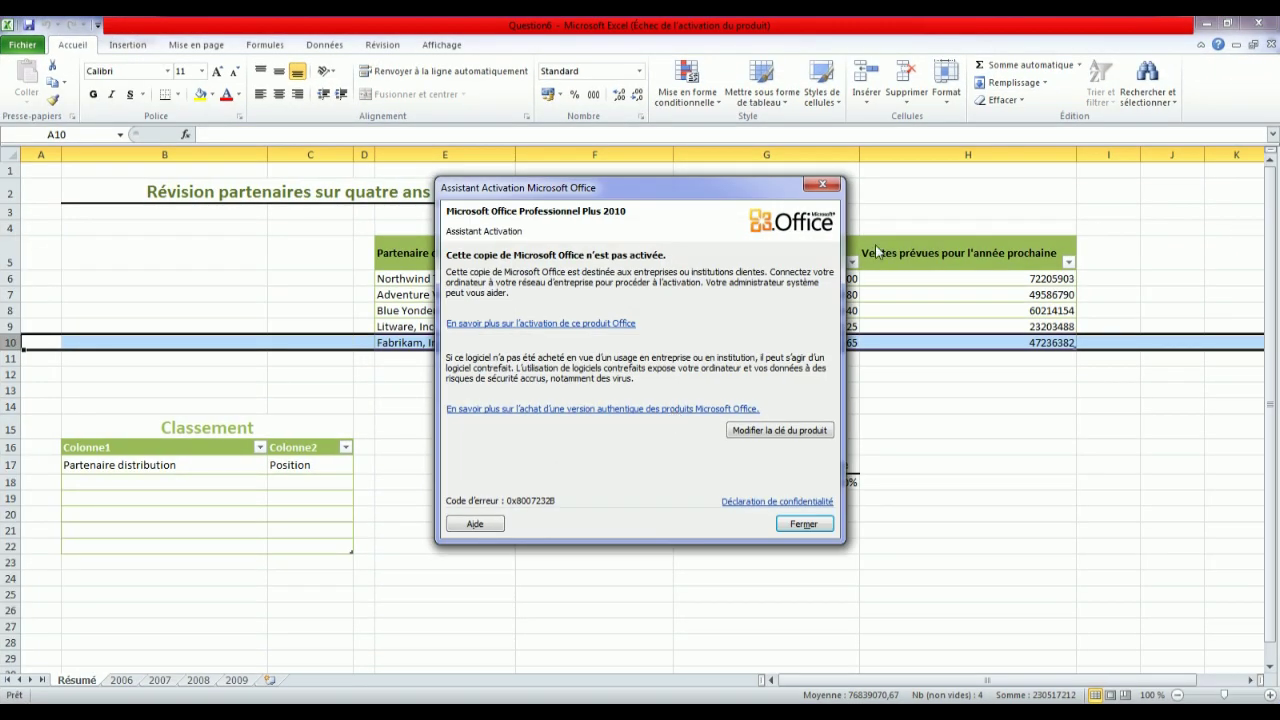
pyautogui.click(820, 186)
pyautogui.click(308, 712)
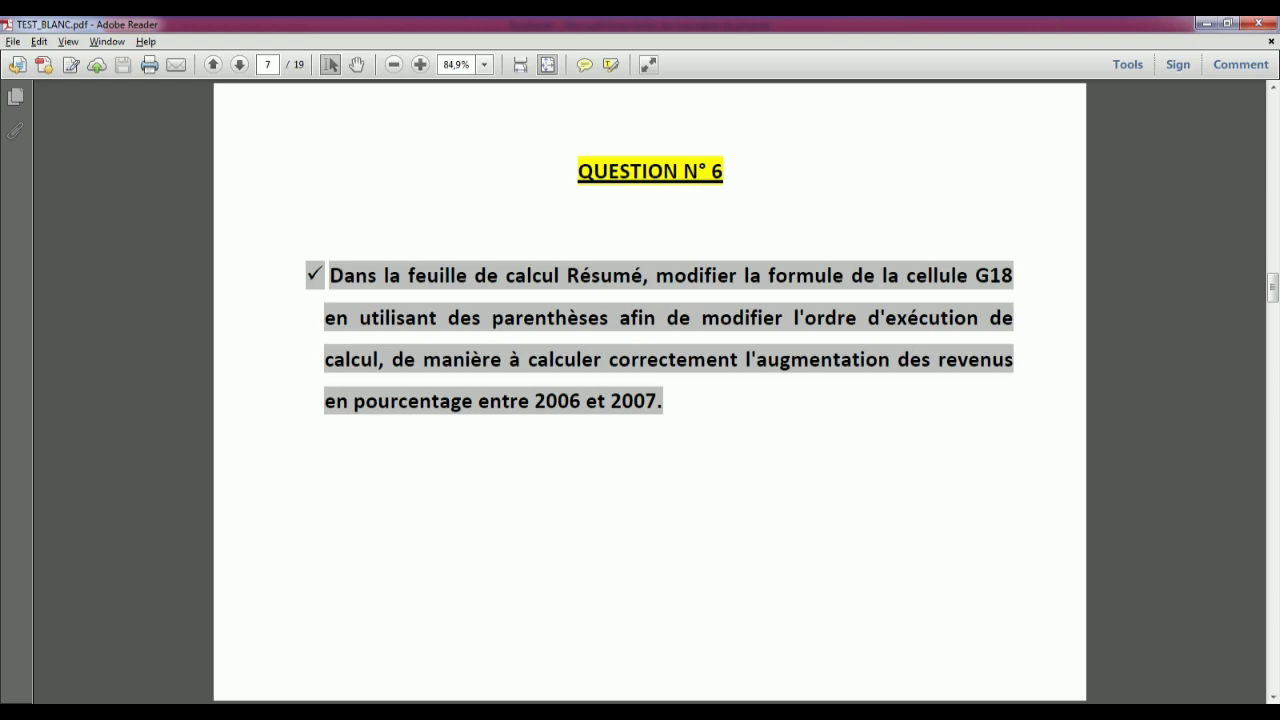
# - Select cell G18 on the Résumé sheet of the Question6 workbook and recheck the Question 6 task in TEST_BLANC.pdf
pyautogui.click(436, 712)
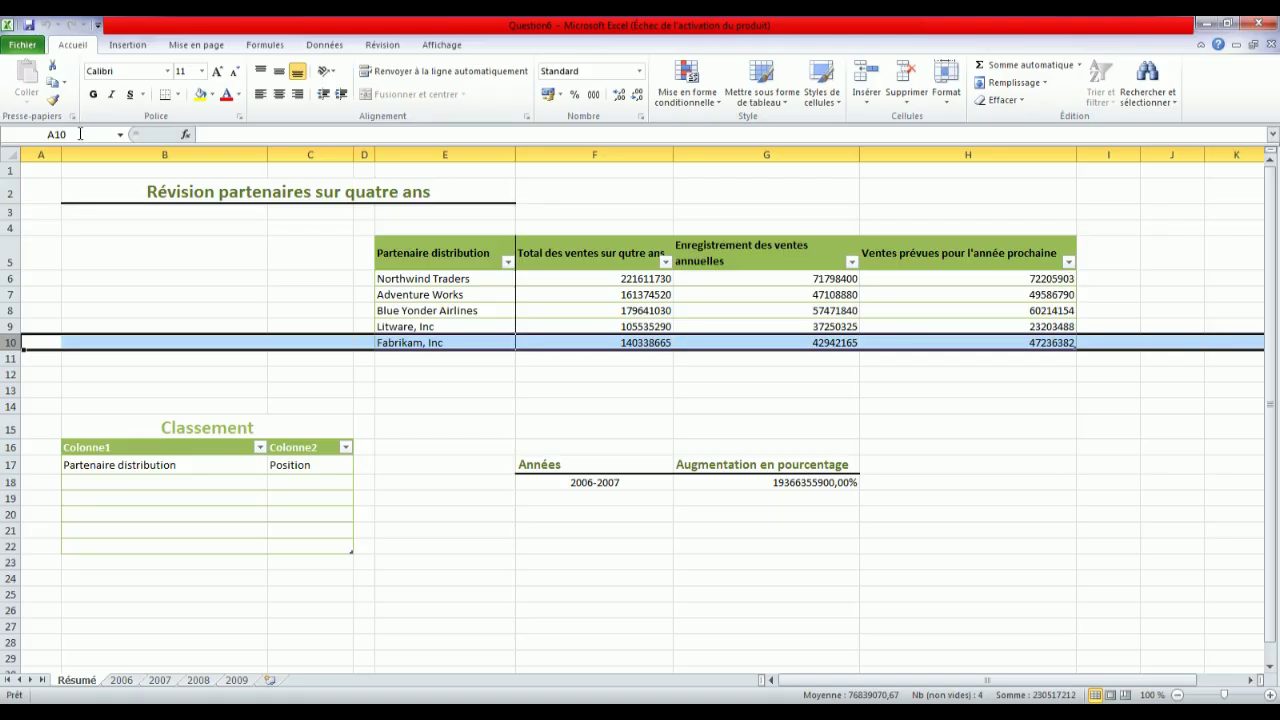
pyautogui.click(46, 134)
pyautogui.write('G18')
pyautogui.press('Return')
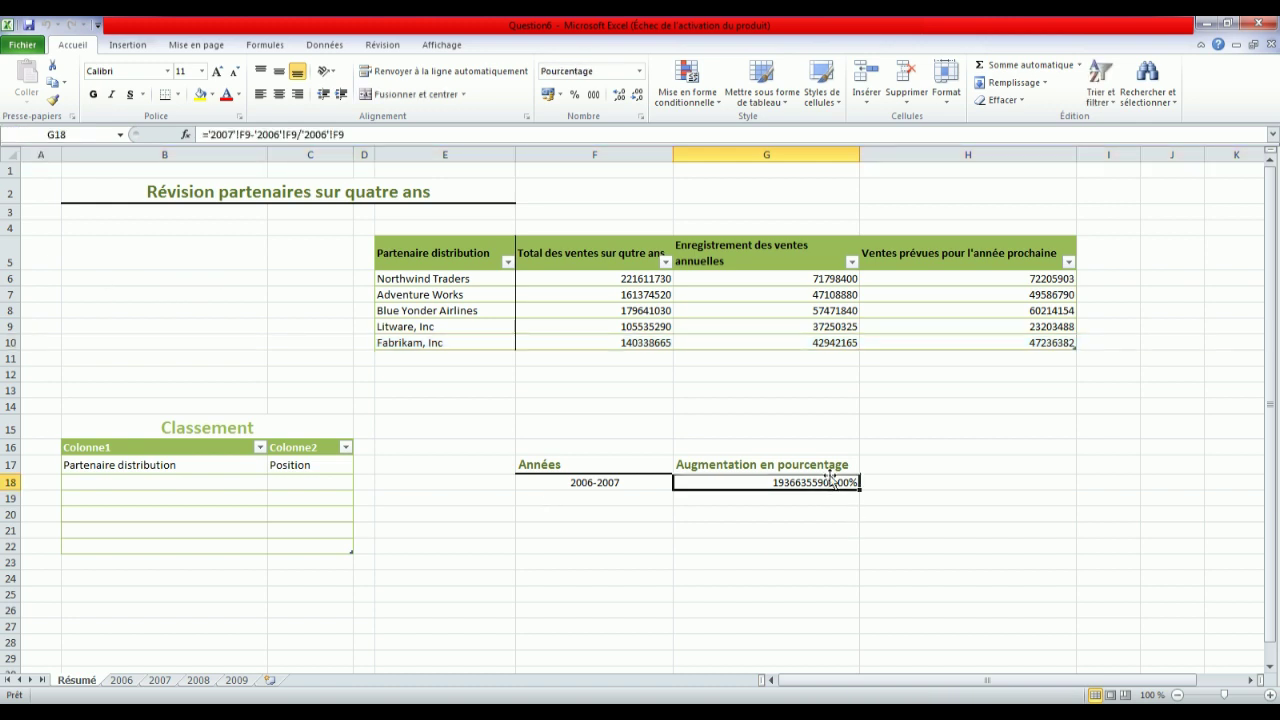
pyautogui.click(345, 714)
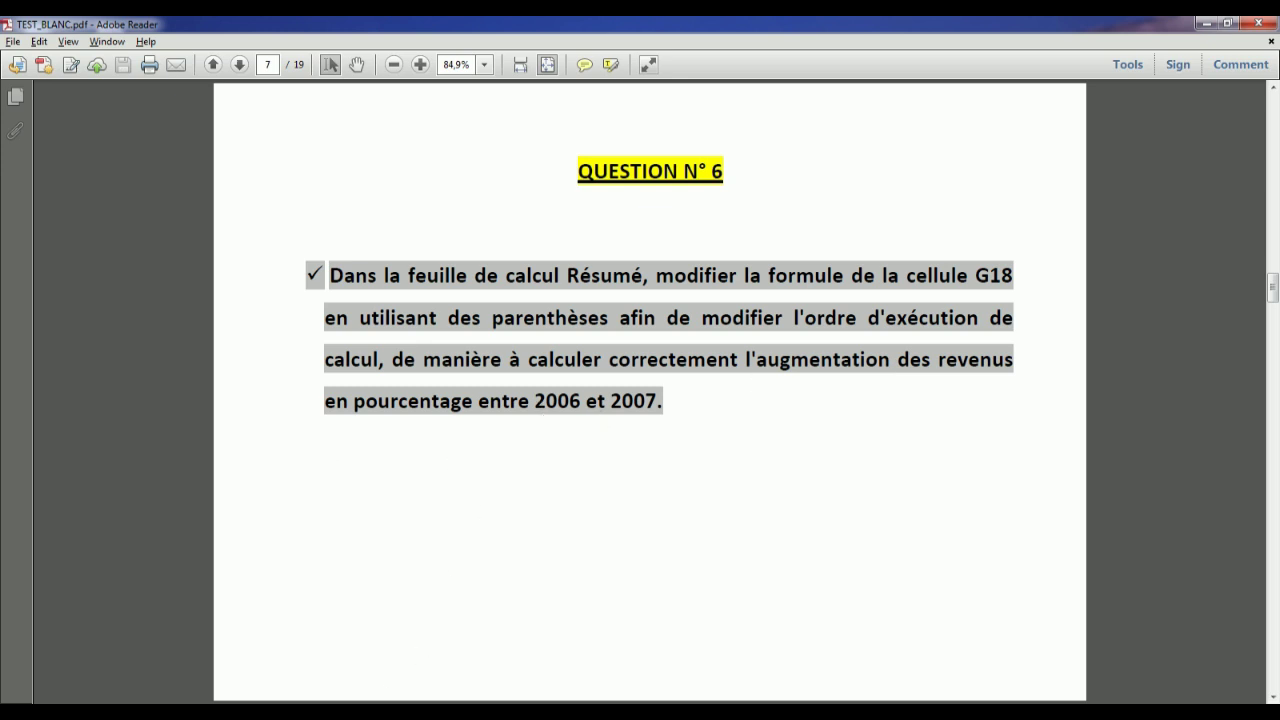
pyautogui.click(405, 712)
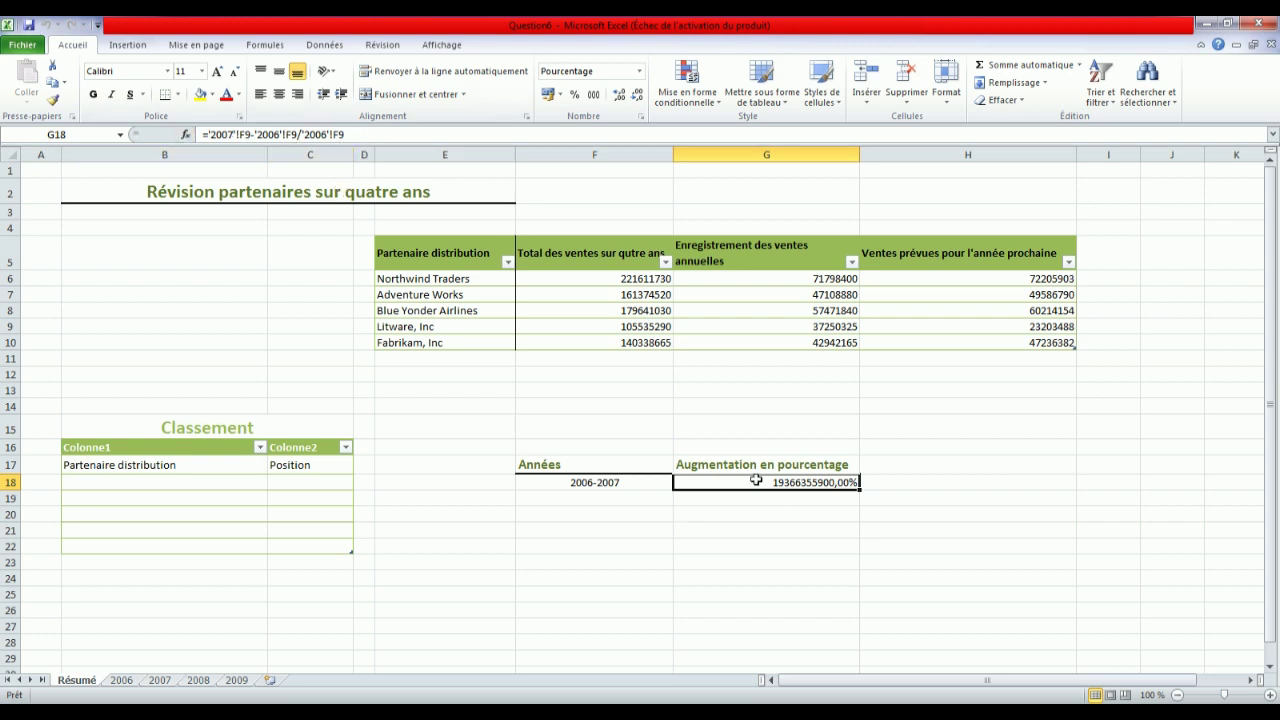
pyautogui.hotkey('alt', 'Tab')
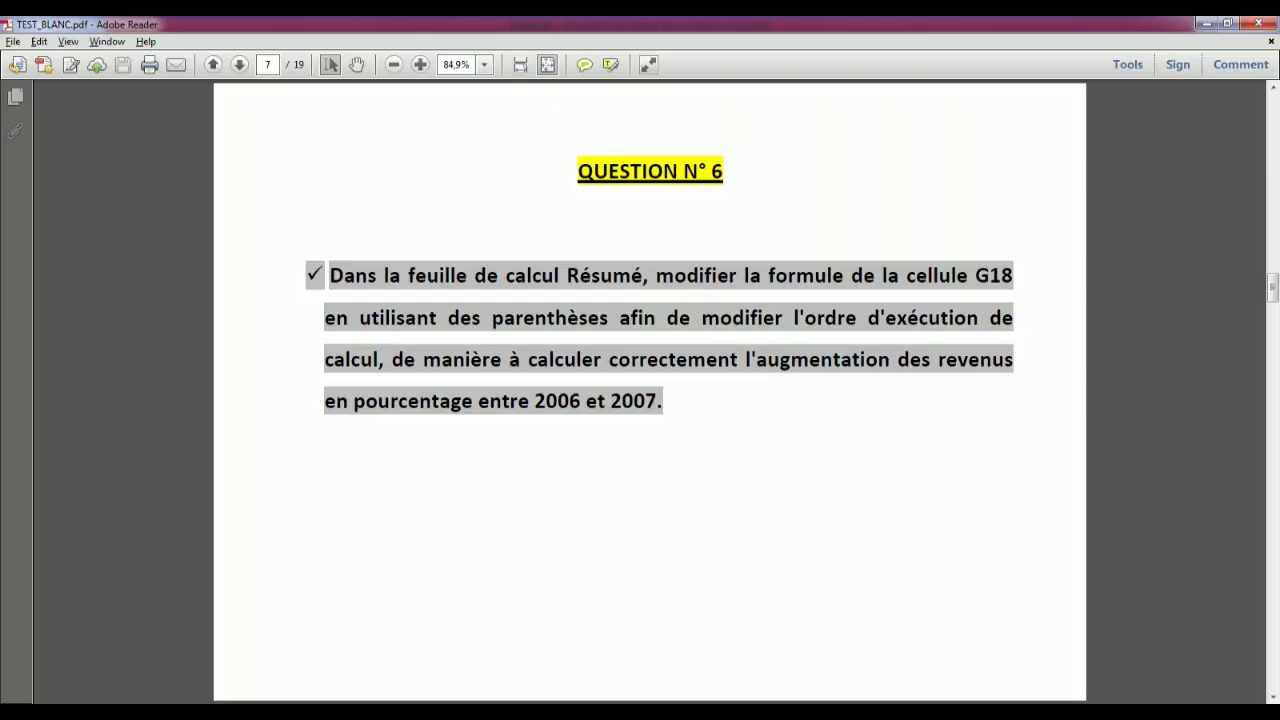
pyautogui.hotkey('alt', 'Tab')
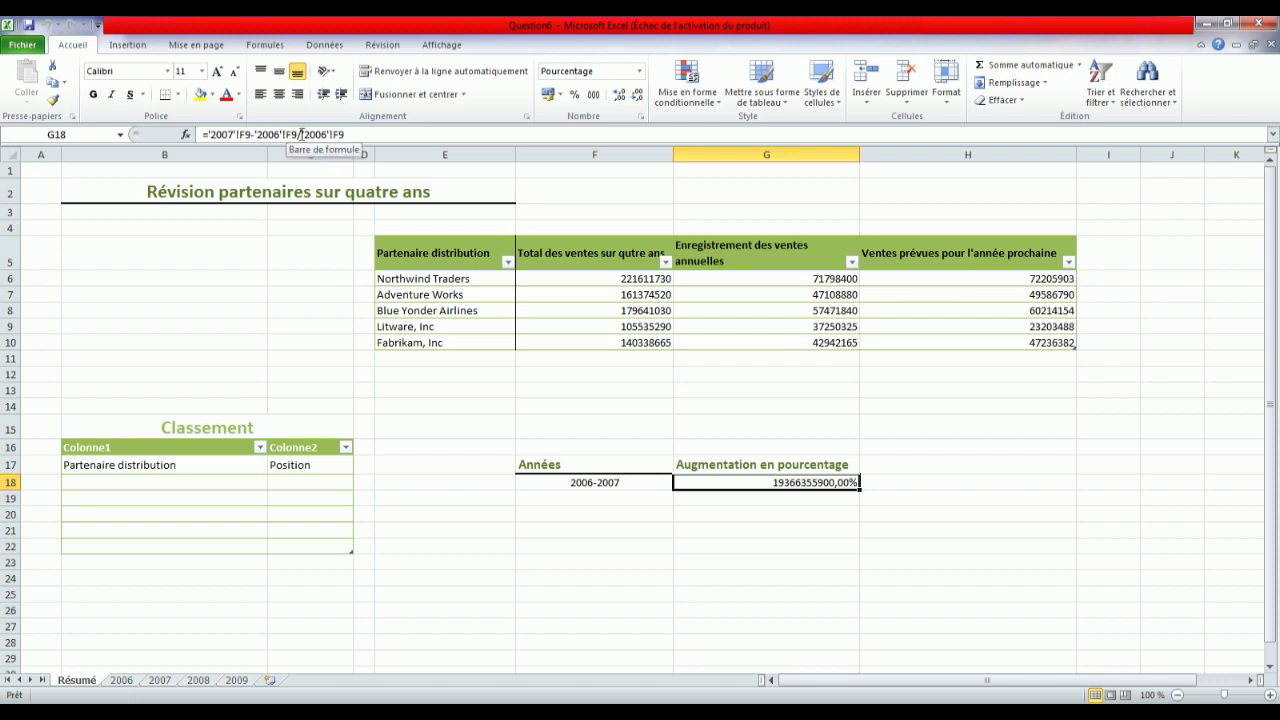
# - Add parentheses to the G18 formula so it reads =('2007'!F9-'2006'!F9)/'2006'!F9, and compare it with the Question 6 task
pyautogui.click(206, 133)
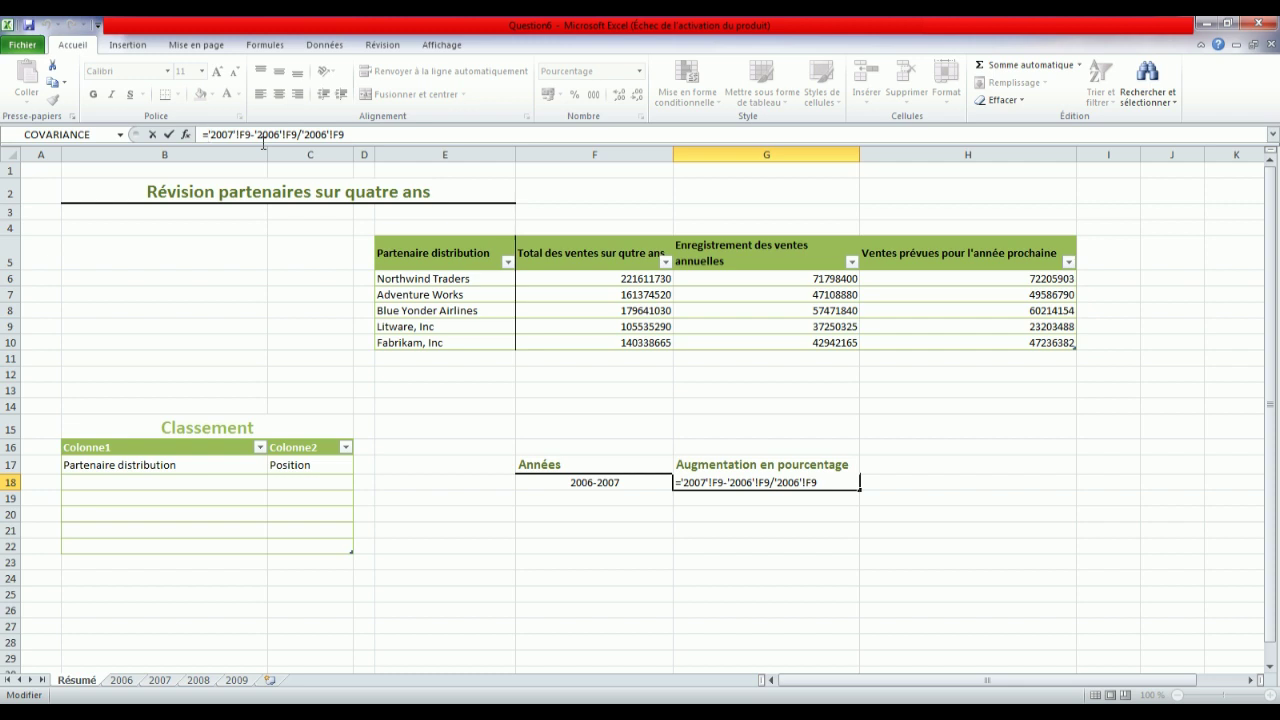
pyautogui.click(206, 134)
pyautogui.write('(')
pyautogui.click(297, 134)
pyautogui.write(')')
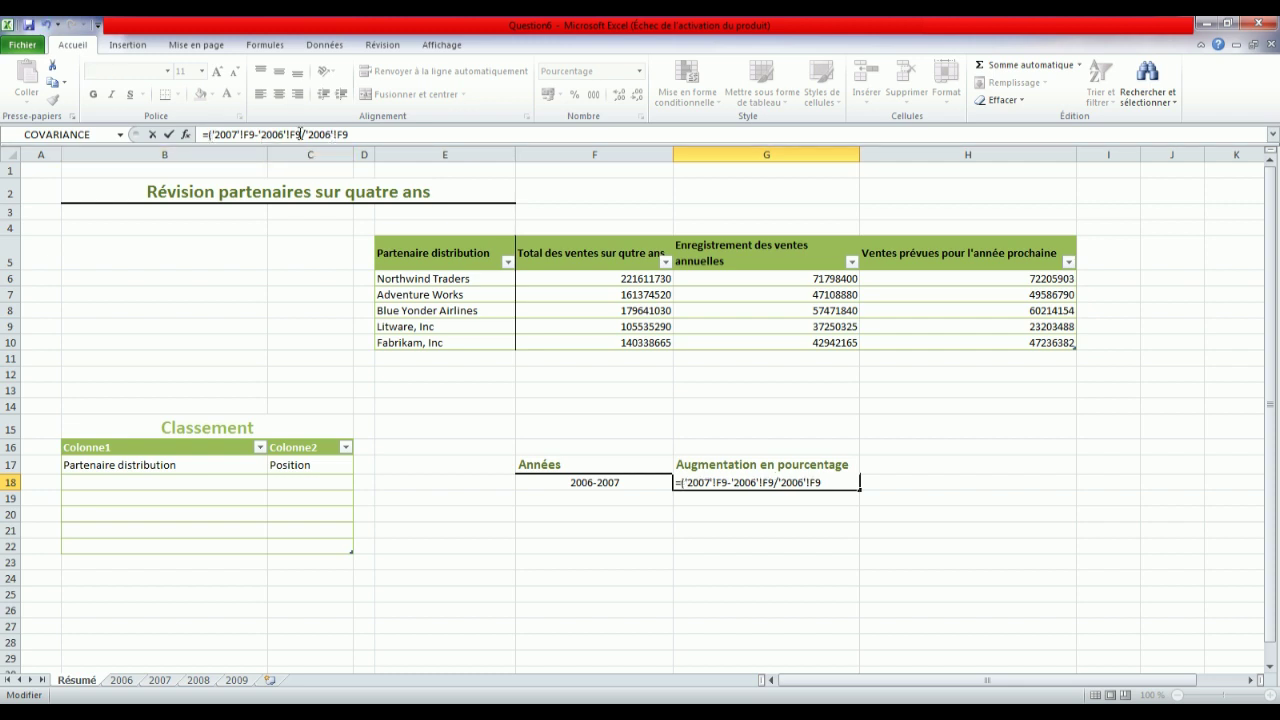
pyautogui.write(')')
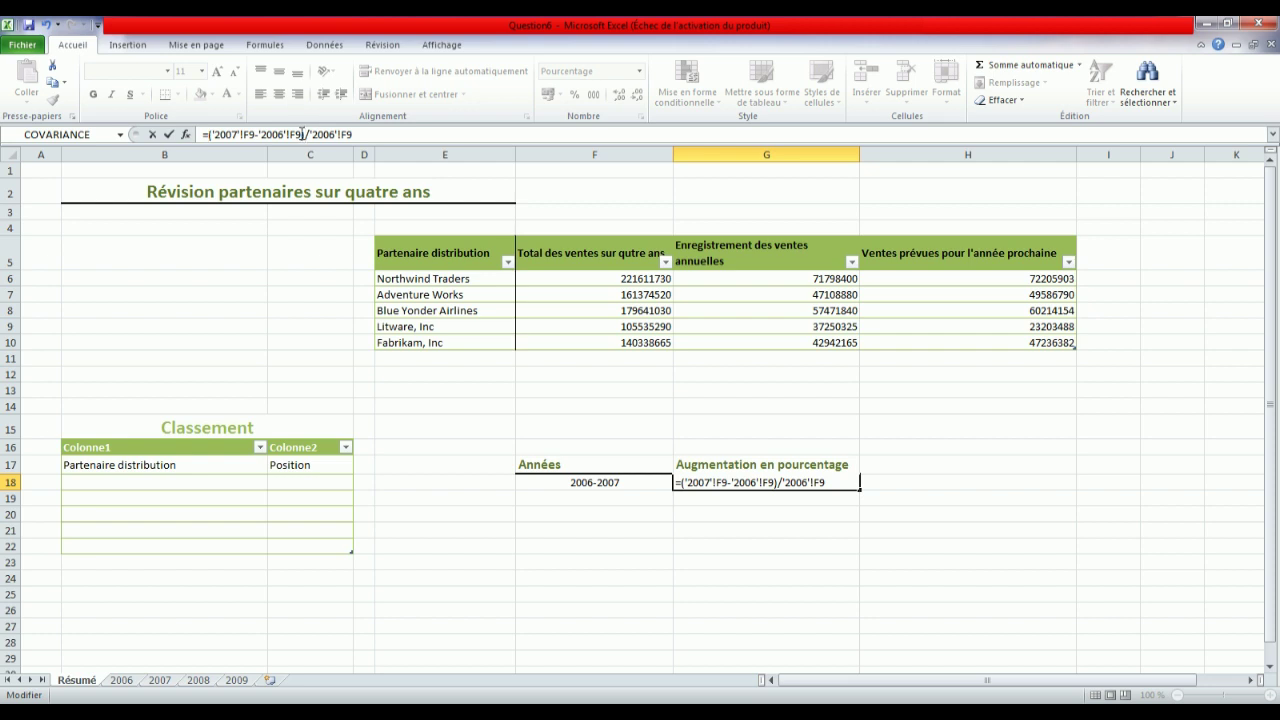
pyautogui.press('Return')
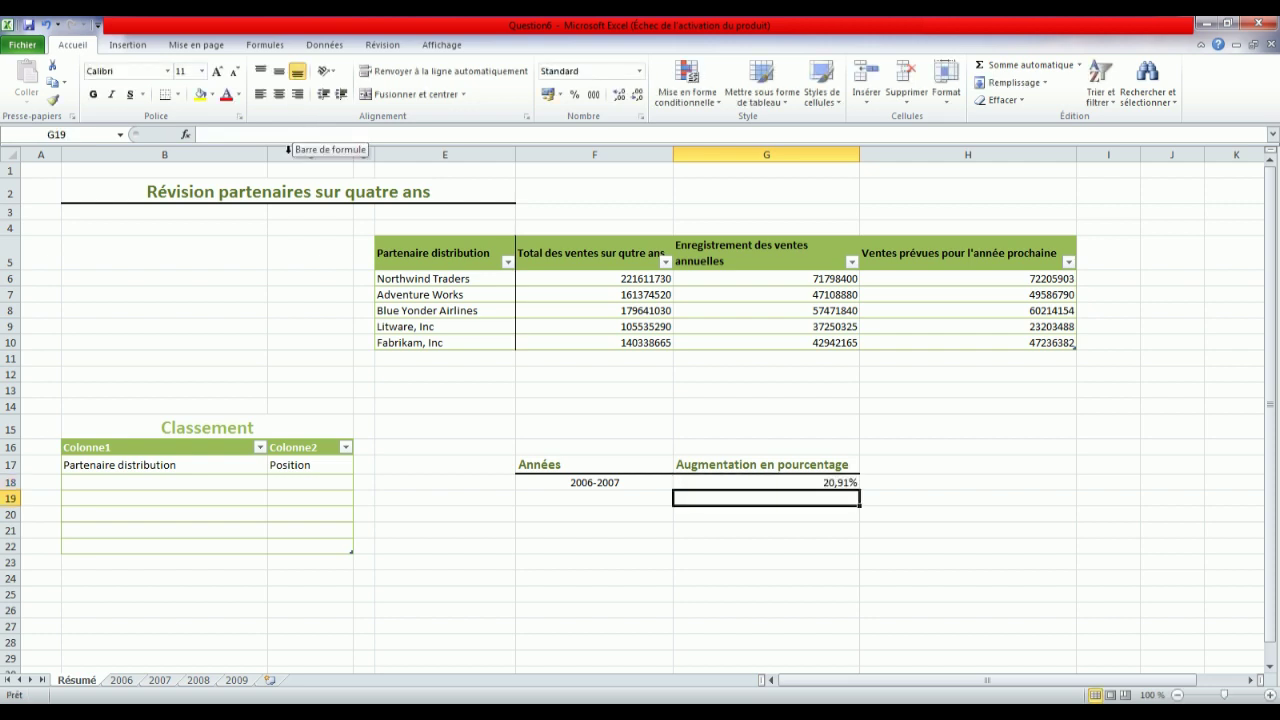
pyautogui.click(736, 480)
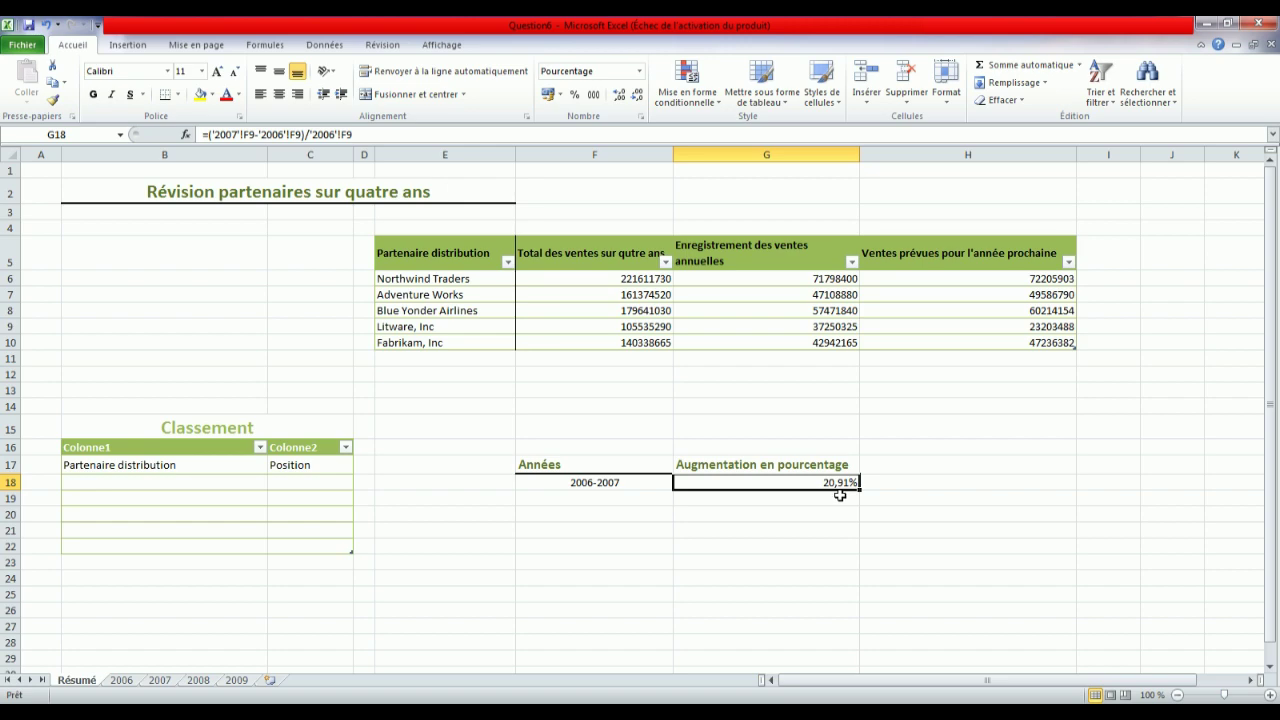
pyautogui.click(400, 712)
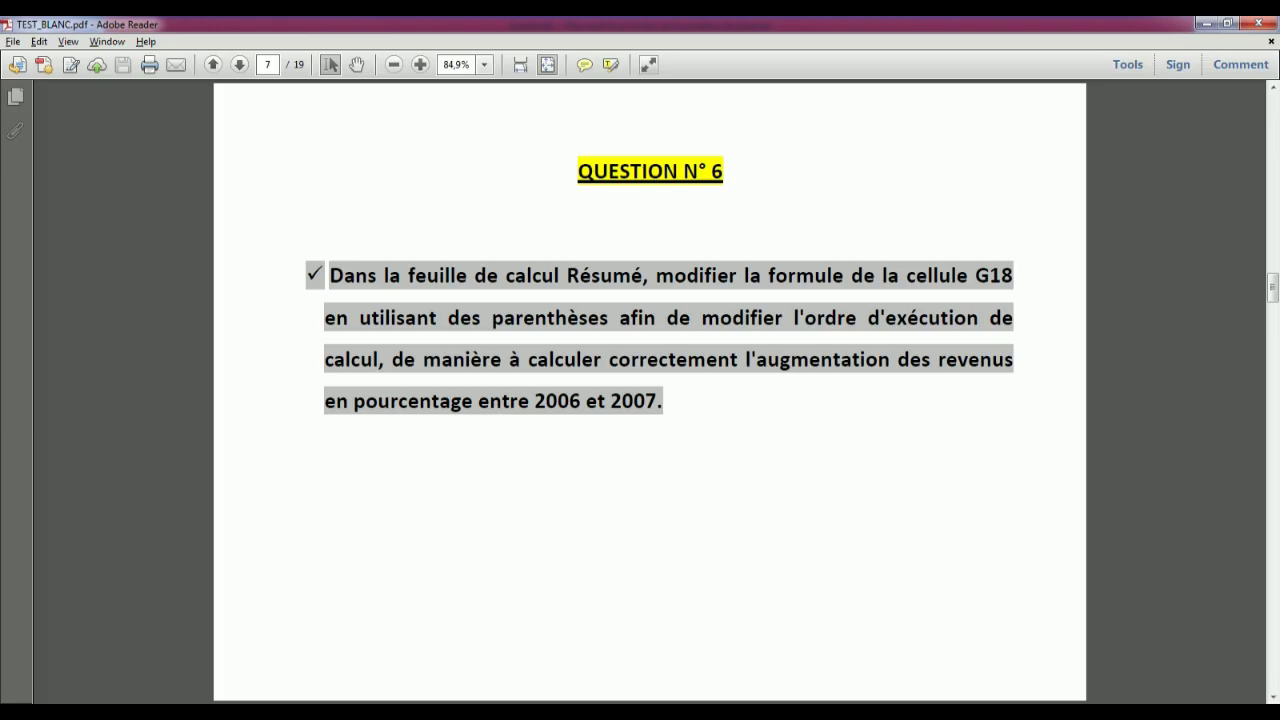
pyautogui.click(600, 712)
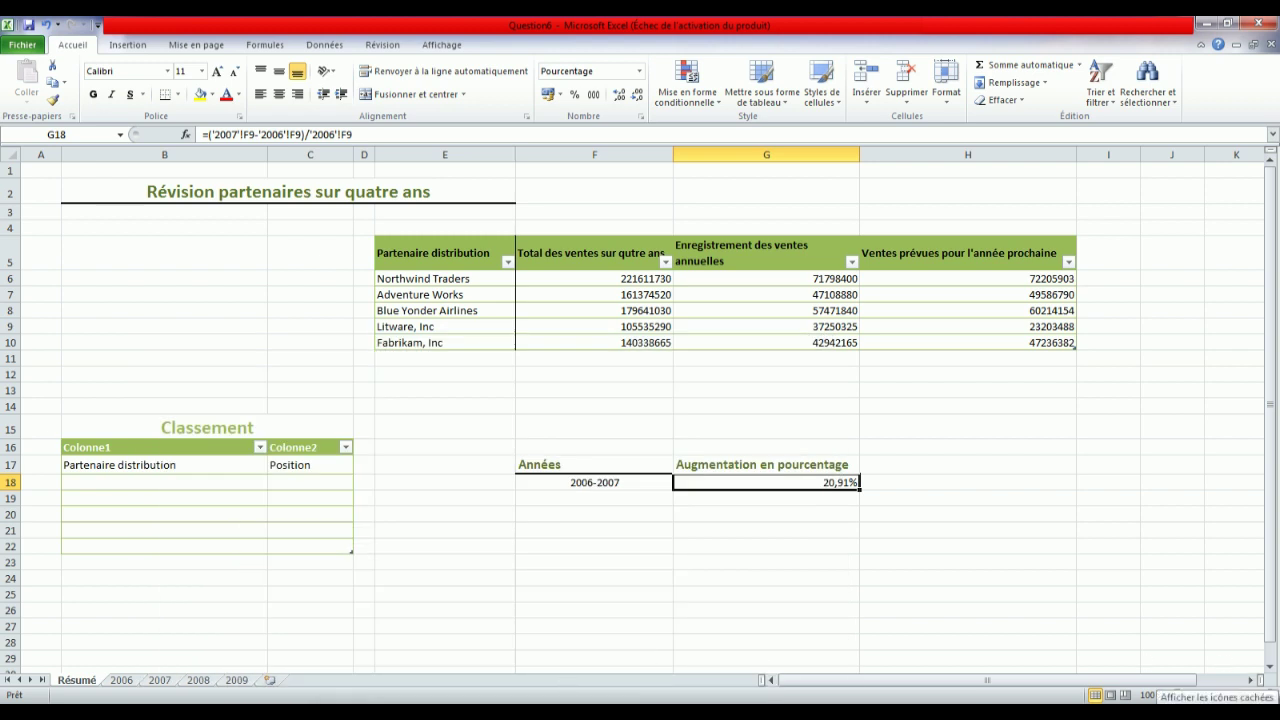
# - Bring up Question 7 in TEST_BLANC.pdf and open the Question7 workbook from the Ateliers folder, dismissing the activation assistant
pyautogui.click(1172, 711)
pyautogui.click(1197, 591)
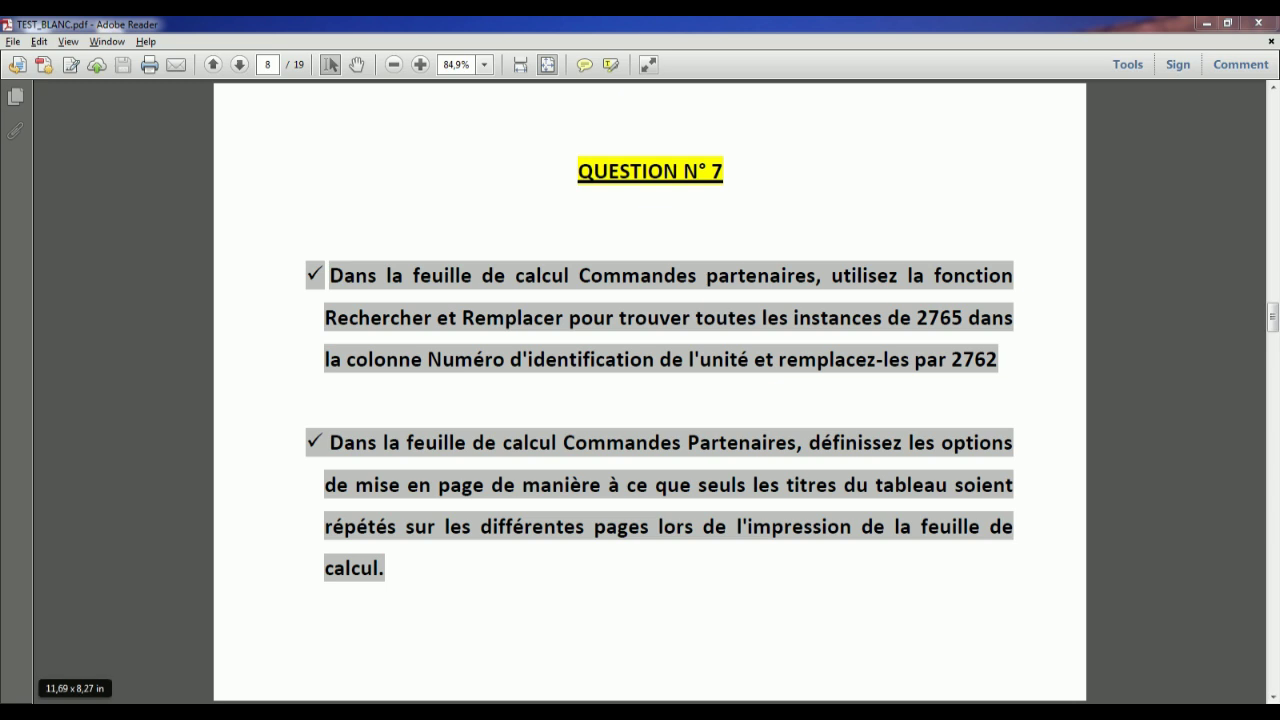
pyautogui.moveTo(270, 711)
pyautogui.click(337, 634)
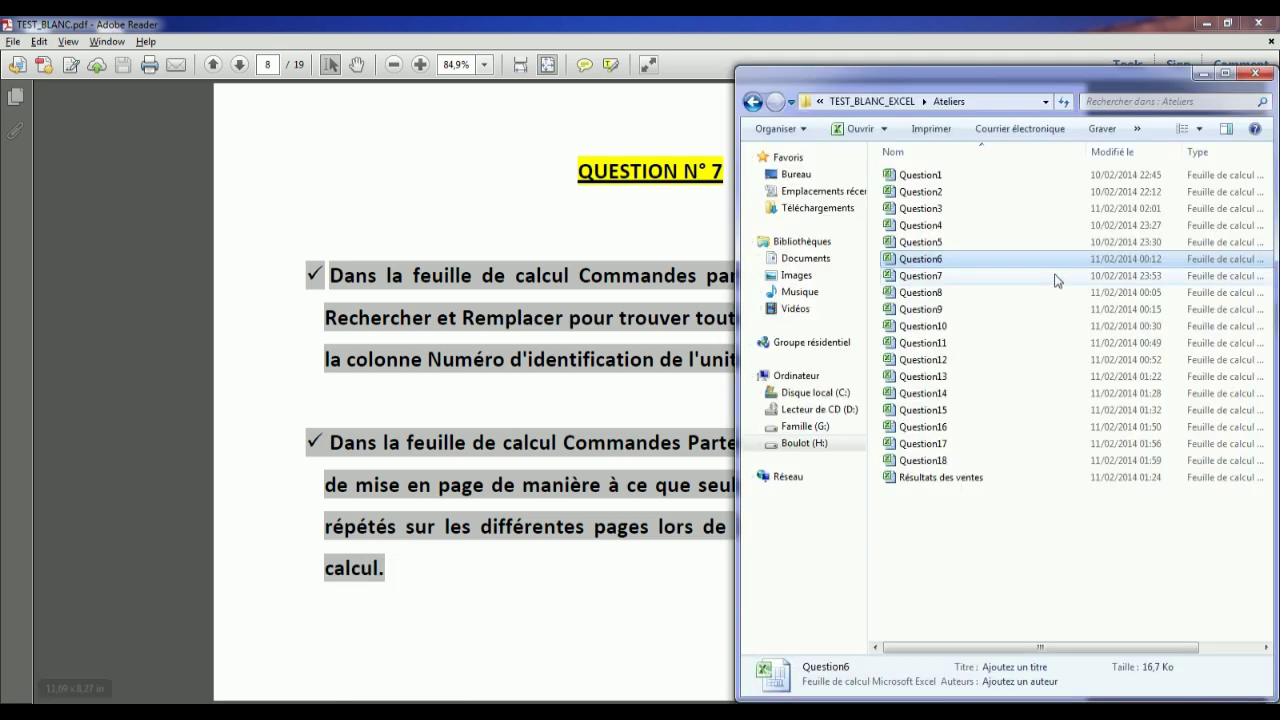
pyautogui.click(921, 279)
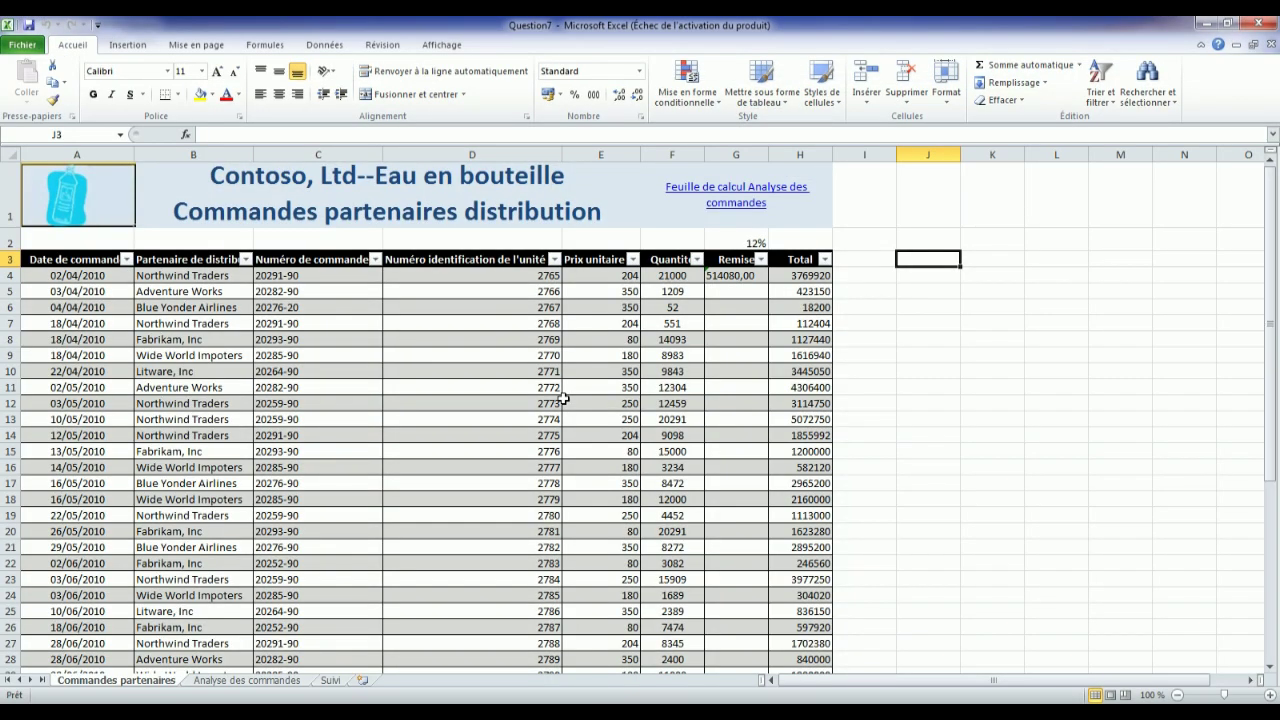
pyautogui.click(822, 184)
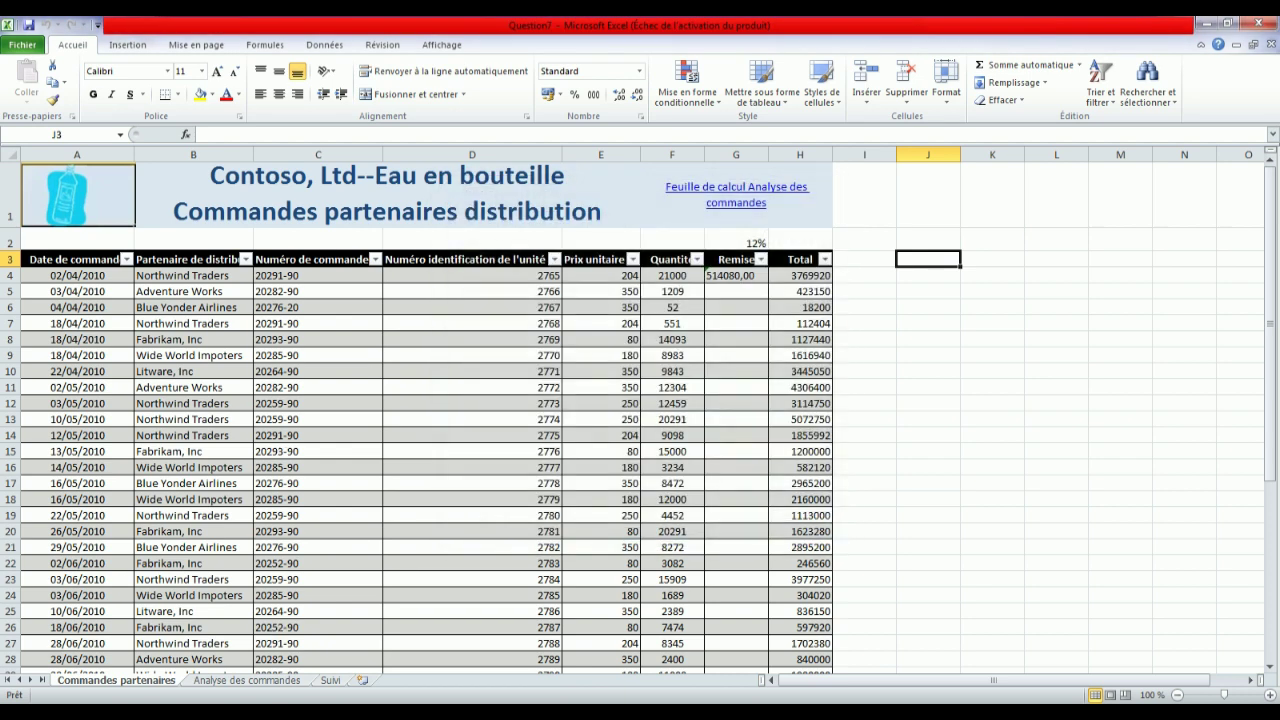
# - Check the Find and Replace task in TEST_BLANC.pdf and select the unit identification numbers D4:D50 on the Commandes partenaires sheet
pyautogui.hotkey('alt', 'Tab')
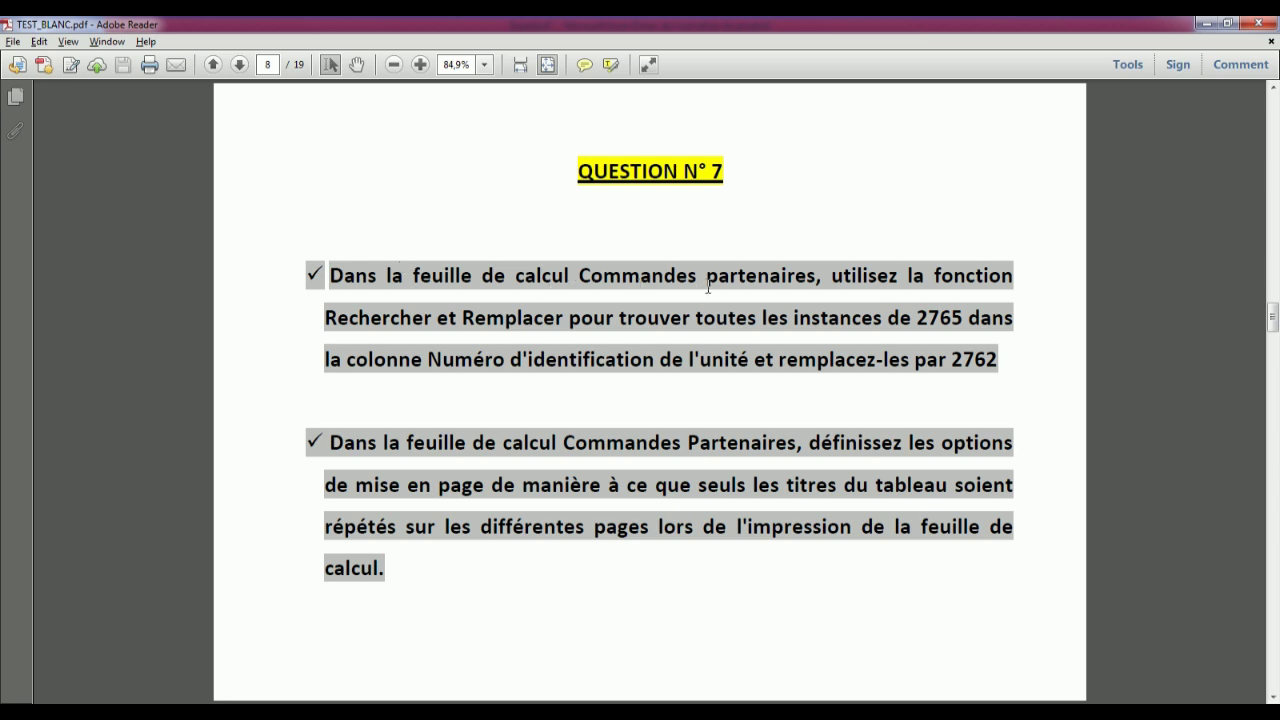
pyautogui.click(393, 712)
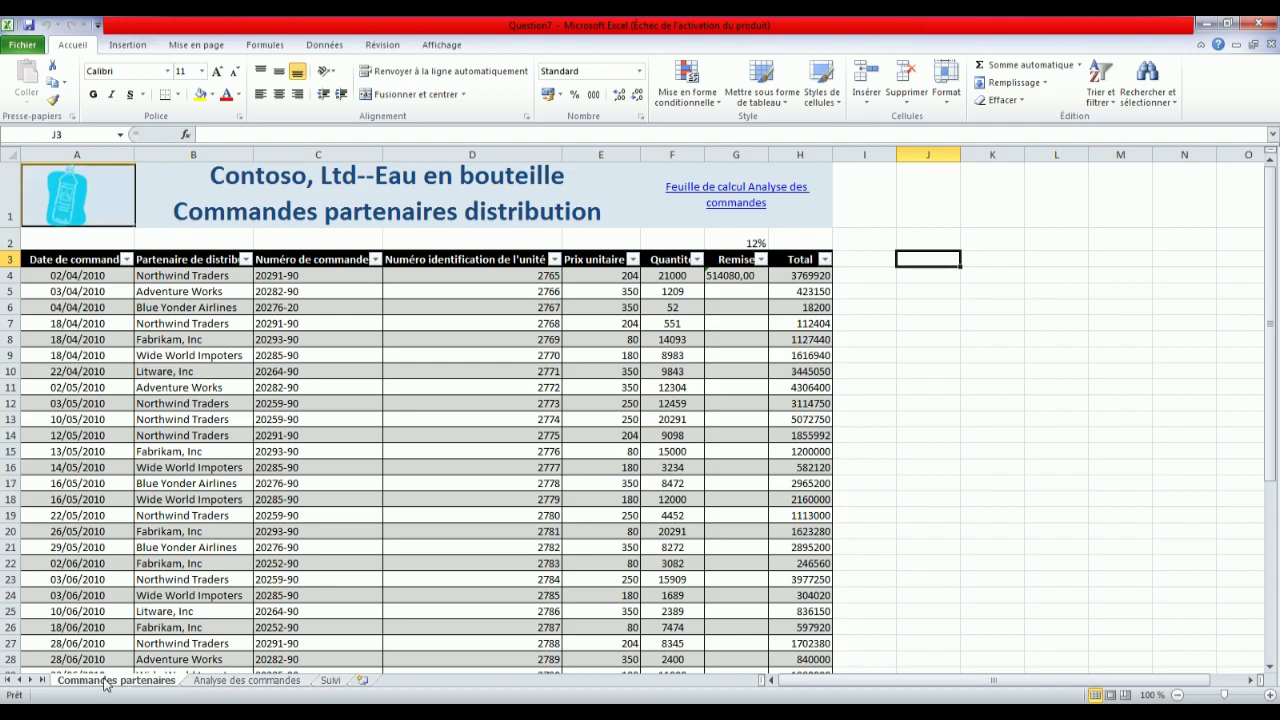
pyautogui.click(300, 712)
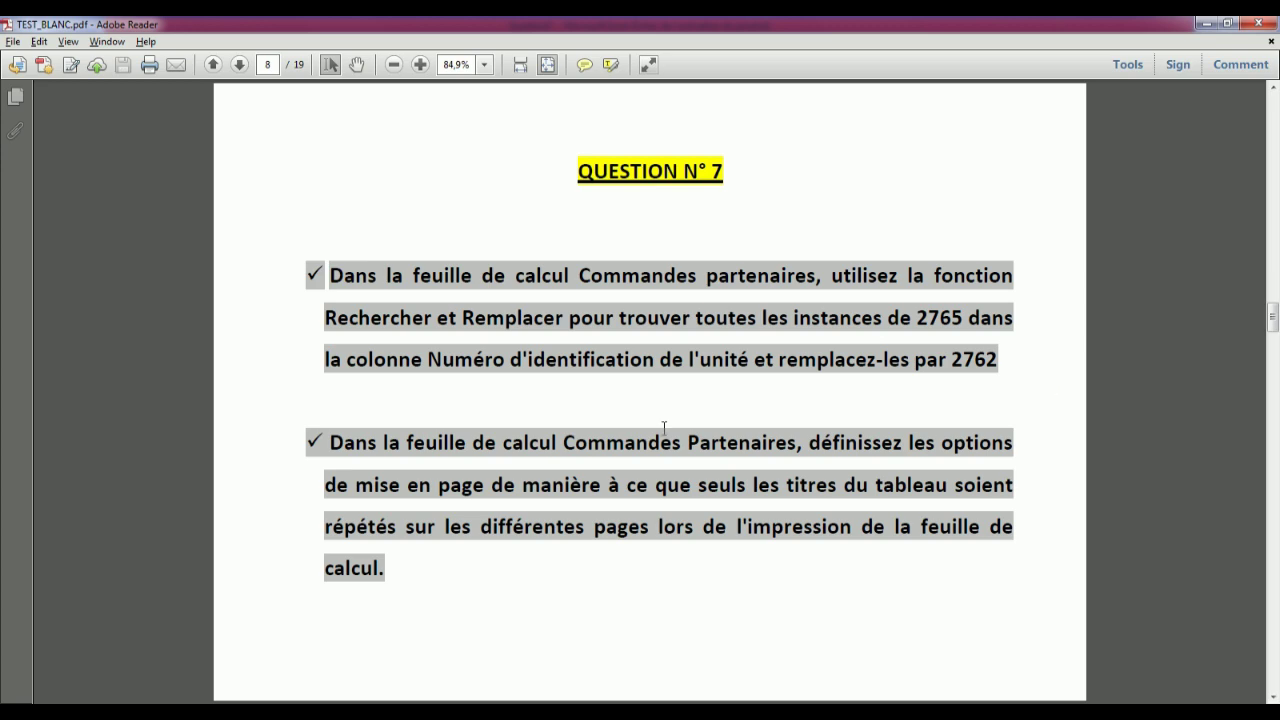
pyautogui.hotkey('alt', 'Tab')
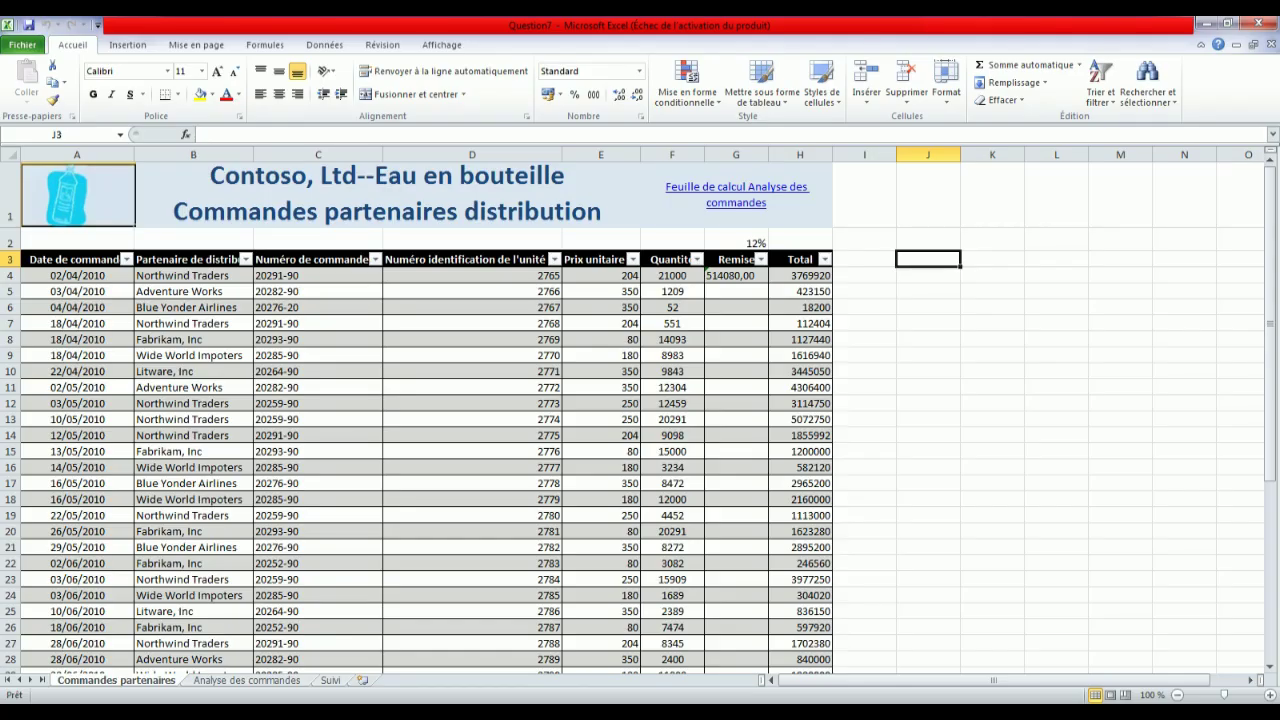
pyautogui.hotkey('alt', 'Tab')
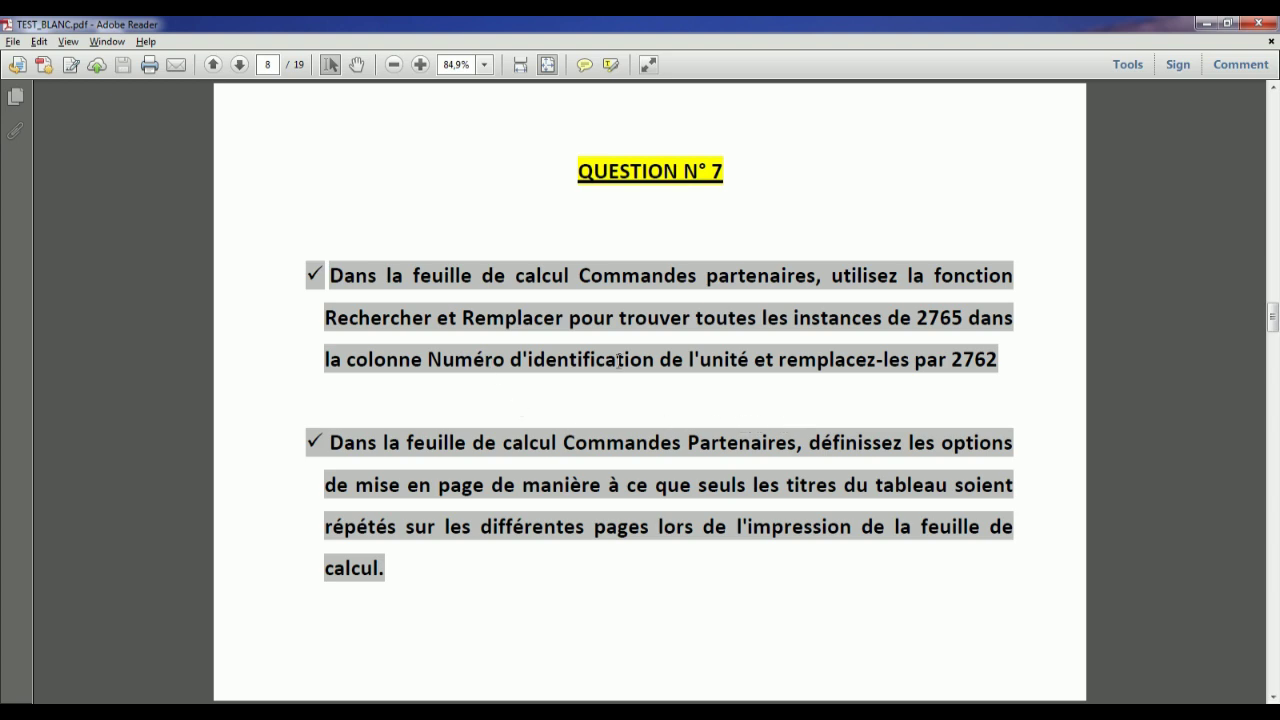
pyautogui.hotkey('alt', 'Tab')
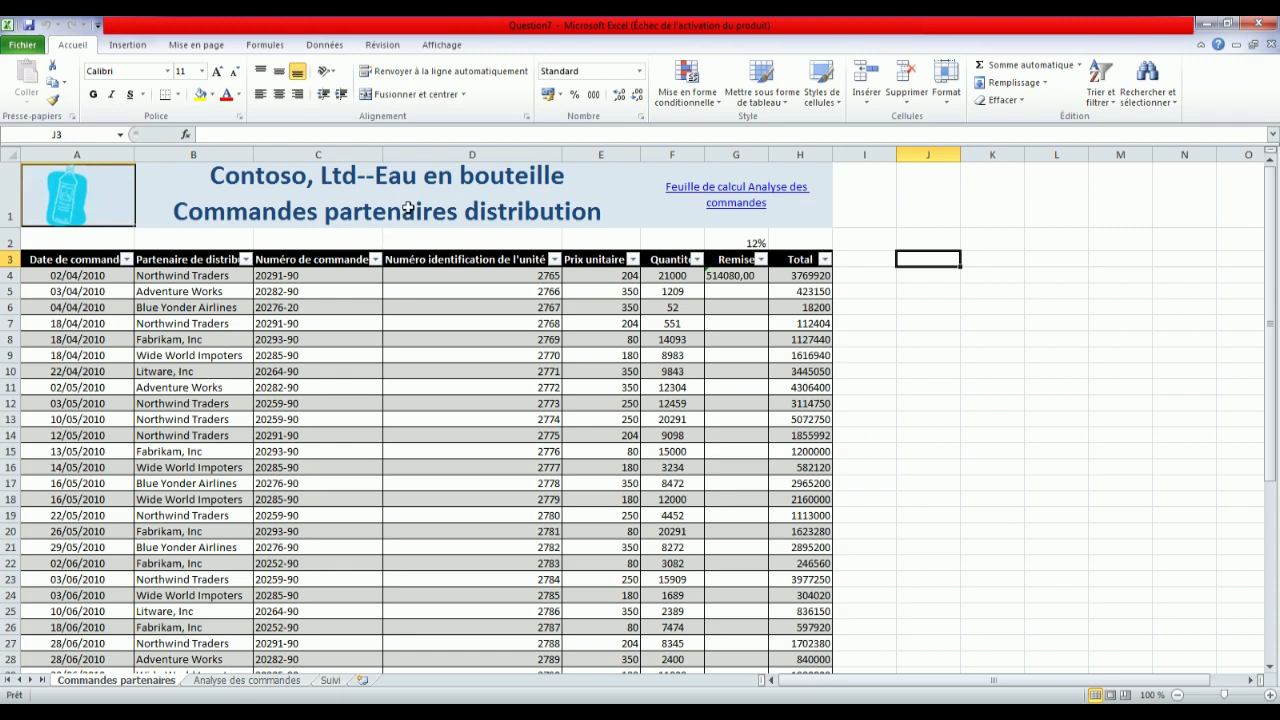
pyautogui.moveTo(488, 278); pyautogui.dragTo(453, 651)
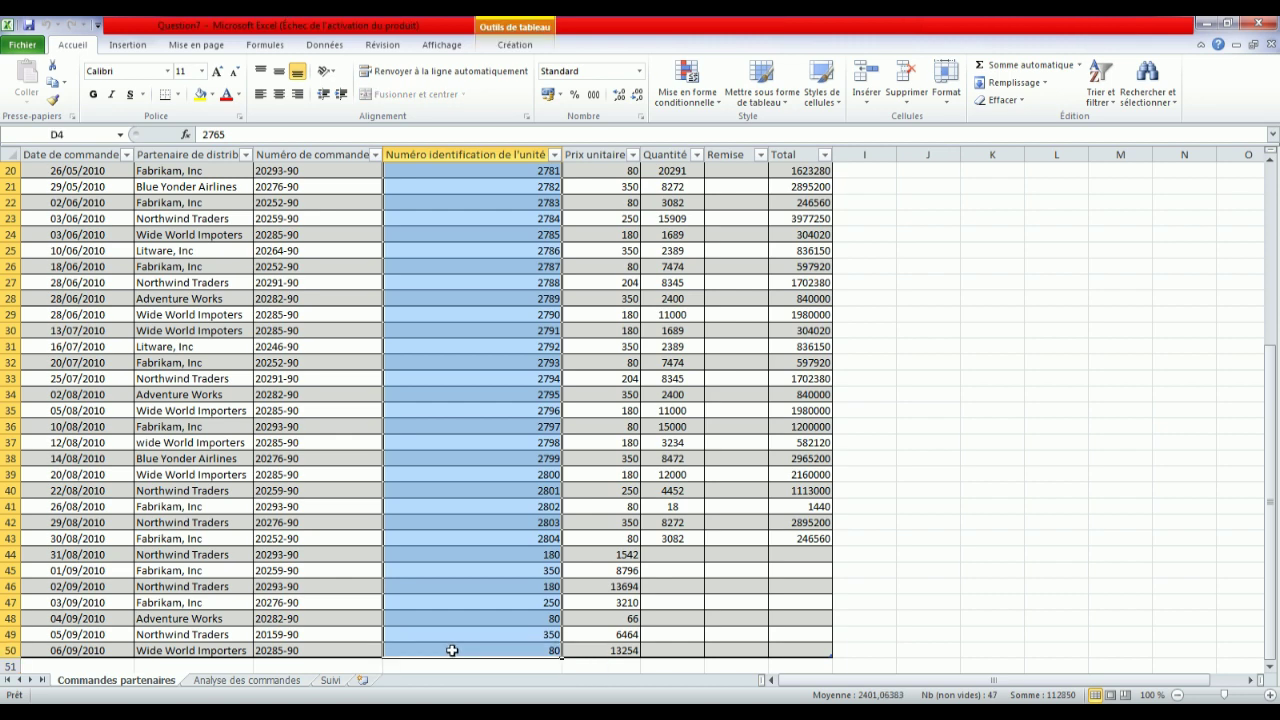
pyautogui.moveTo(1270, 461); pyautogui.dragTo(1238, 255)
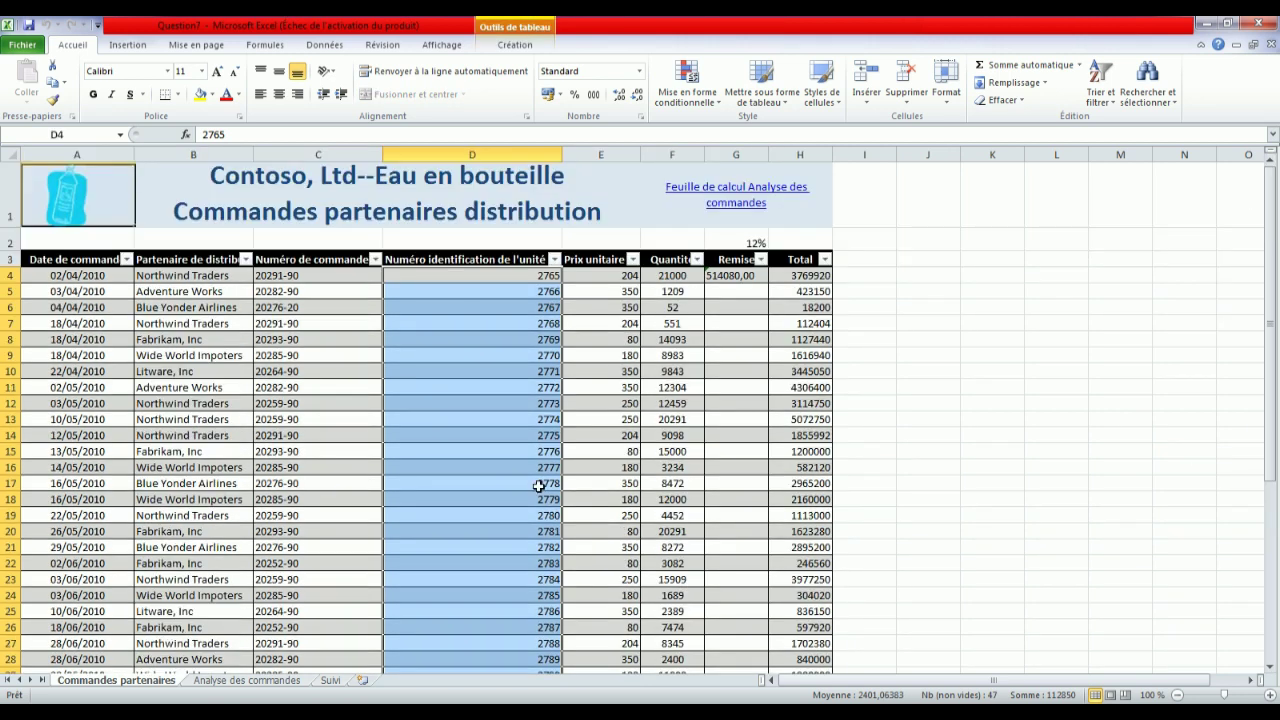
pyautogui.click(256, 712)
# - Replace all instances of 2765 with 2762 in the selected Numéro identification de l'unité column and close the Find and Replace dialog
pyautogui.click(1150, 95)
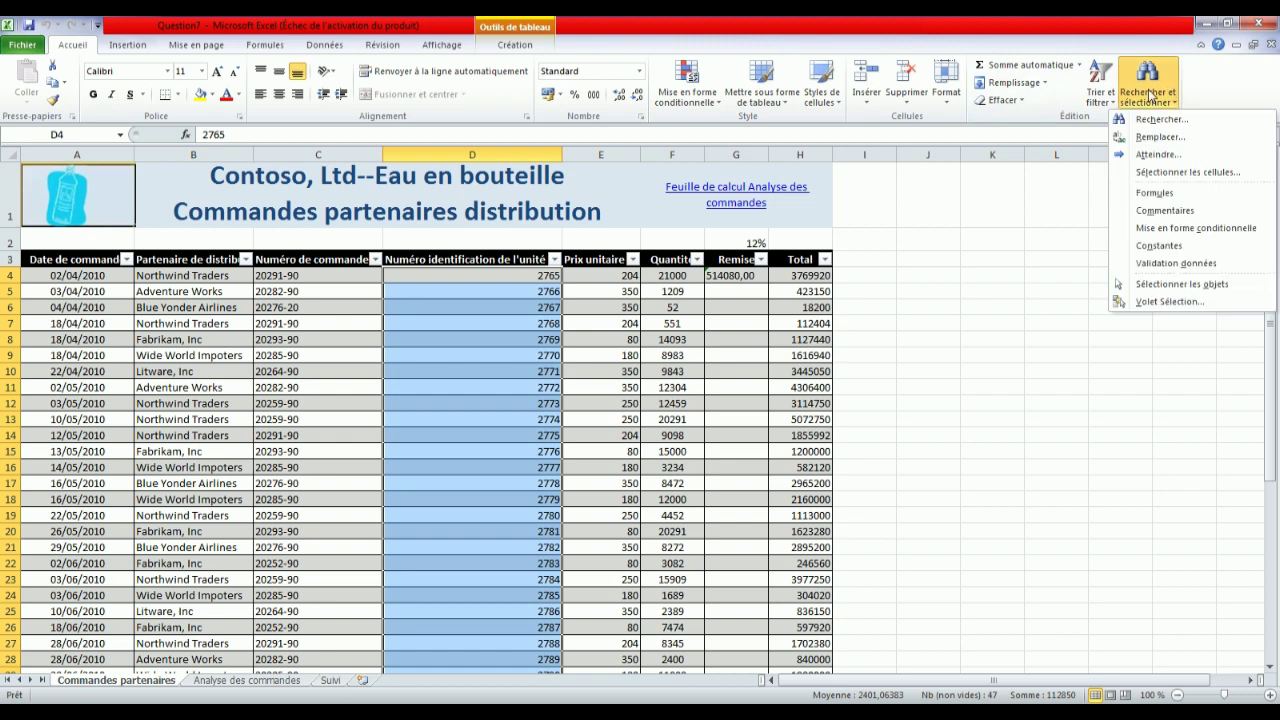
pyautogui.click(1158, 137)
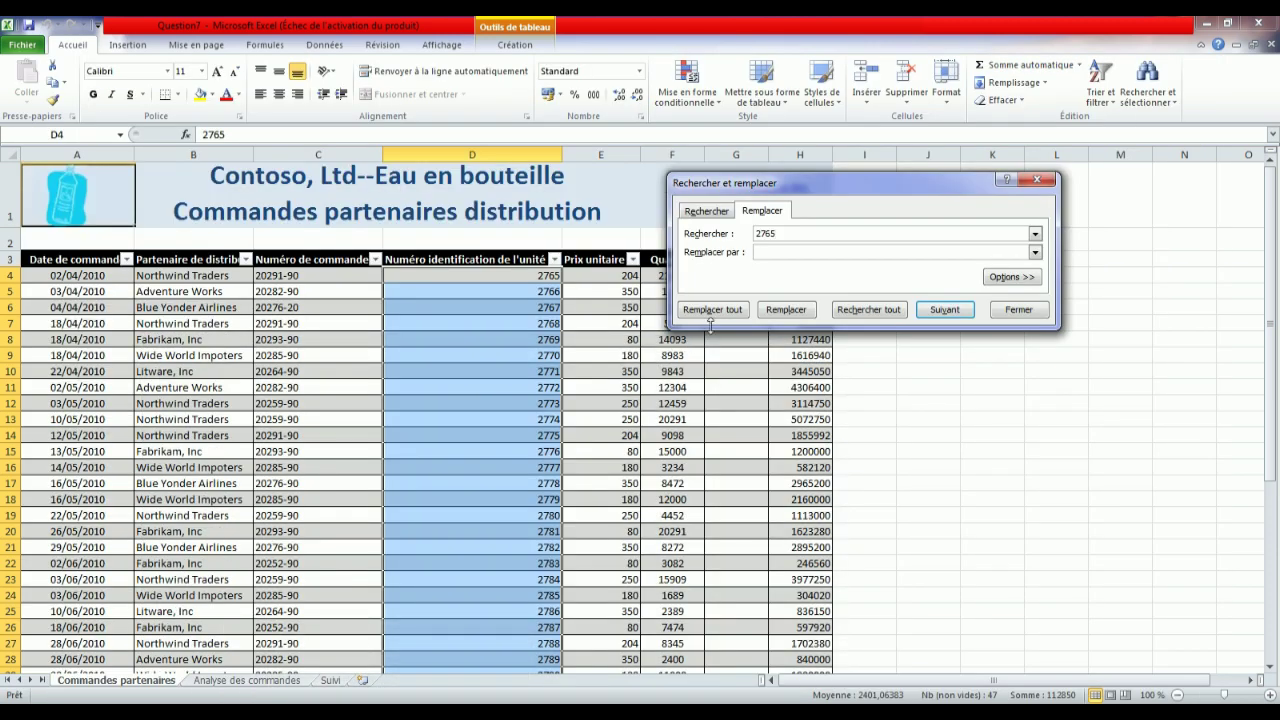
pyautogui.click(786, 254)
pyautogui.write('2762')
pyautogui.click(713, 310)
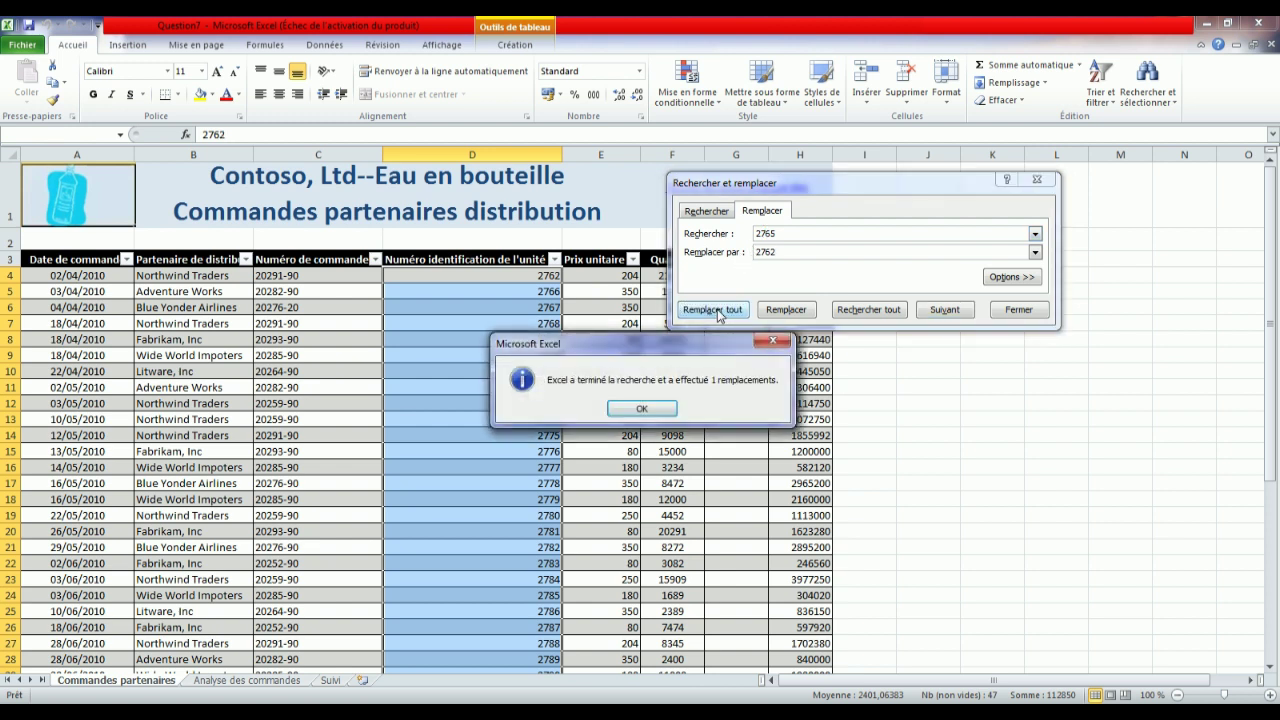
pyautogui.click(642, 410)
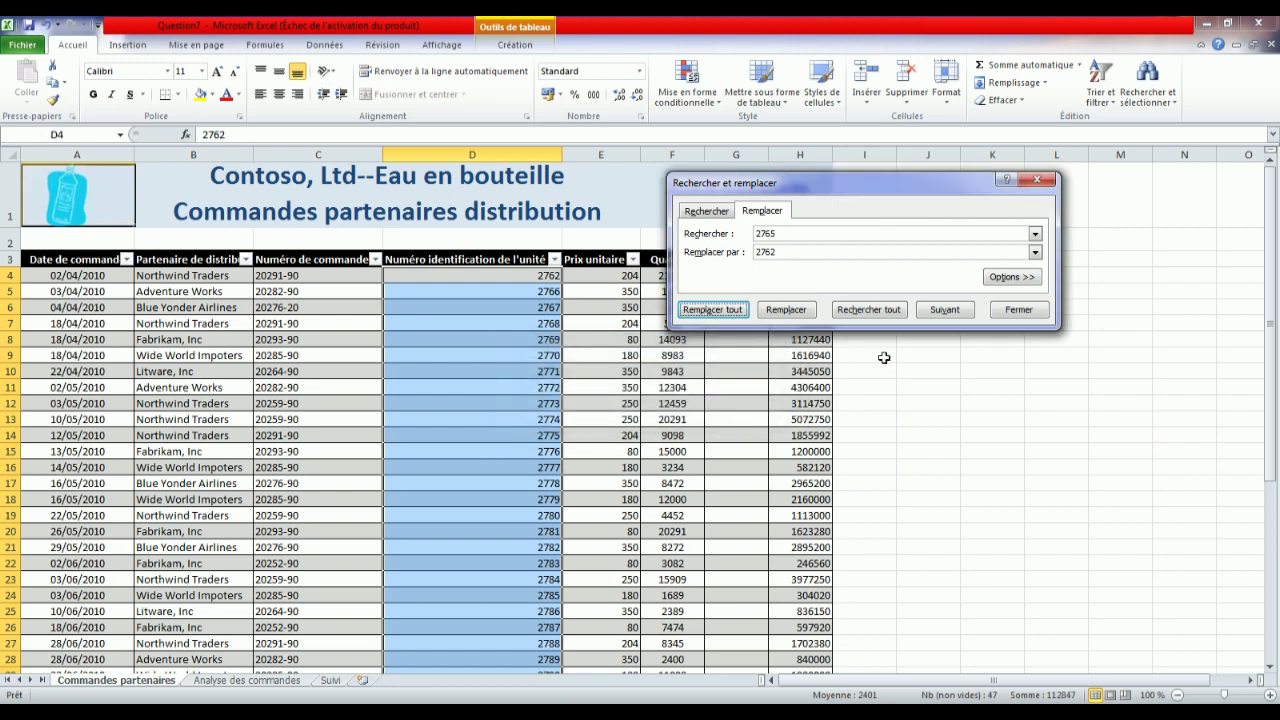
pyautogui.click(1019, 310)
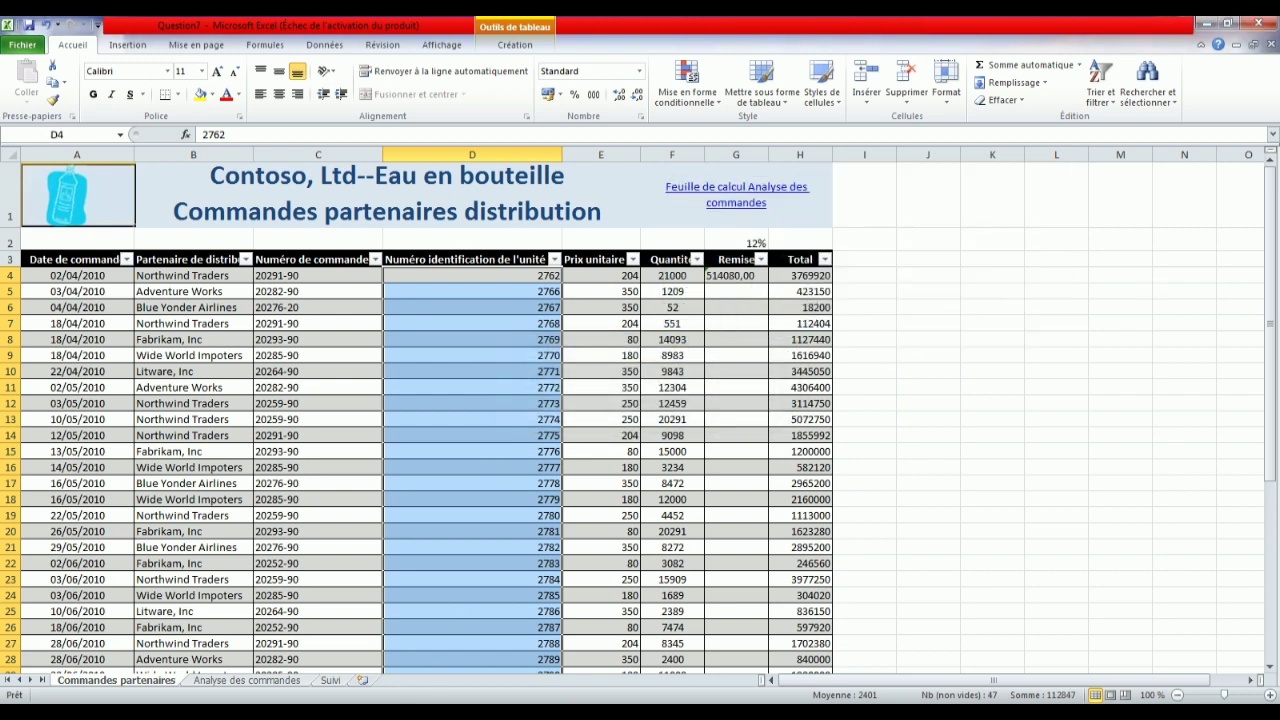
# - Set row 3 with the table titles ($3:$3) as the rows to repeat at top when printing the Commandes partenaires sheet
pyautogui.hotkey('alt', 'Tab')
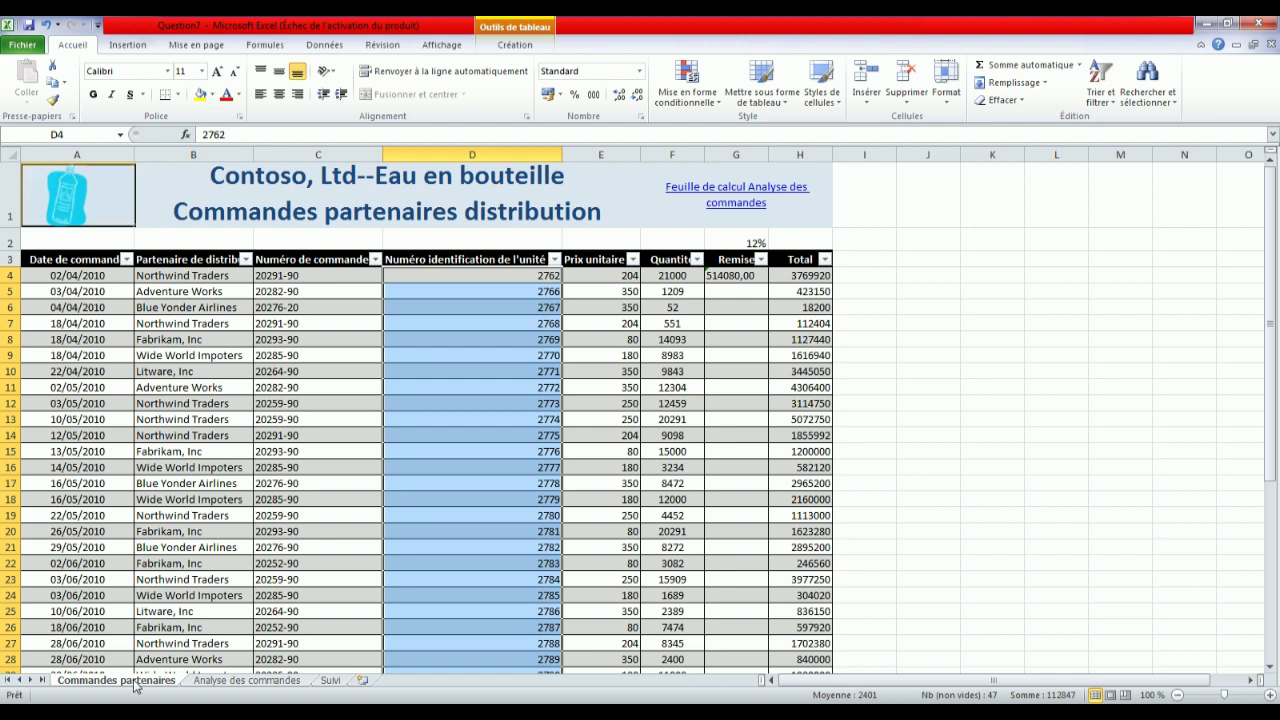
pyautogui.click(866, 275)
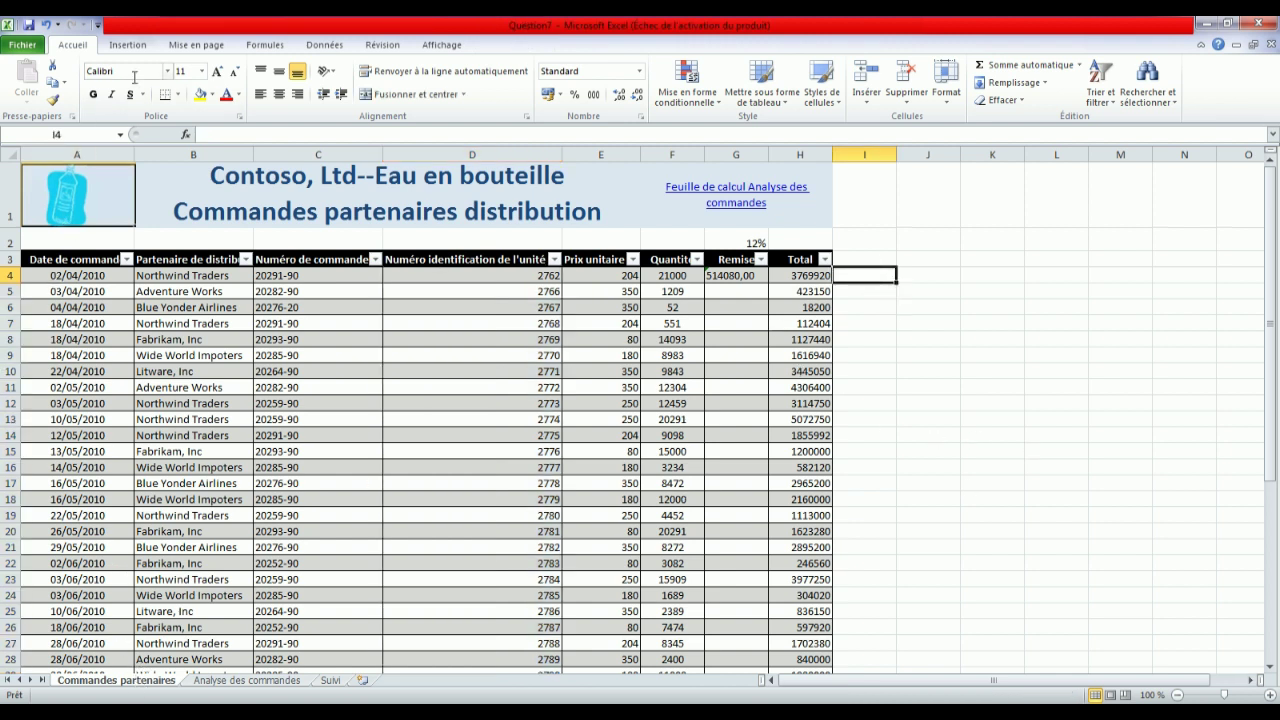
pyautogui.click(185, 47)
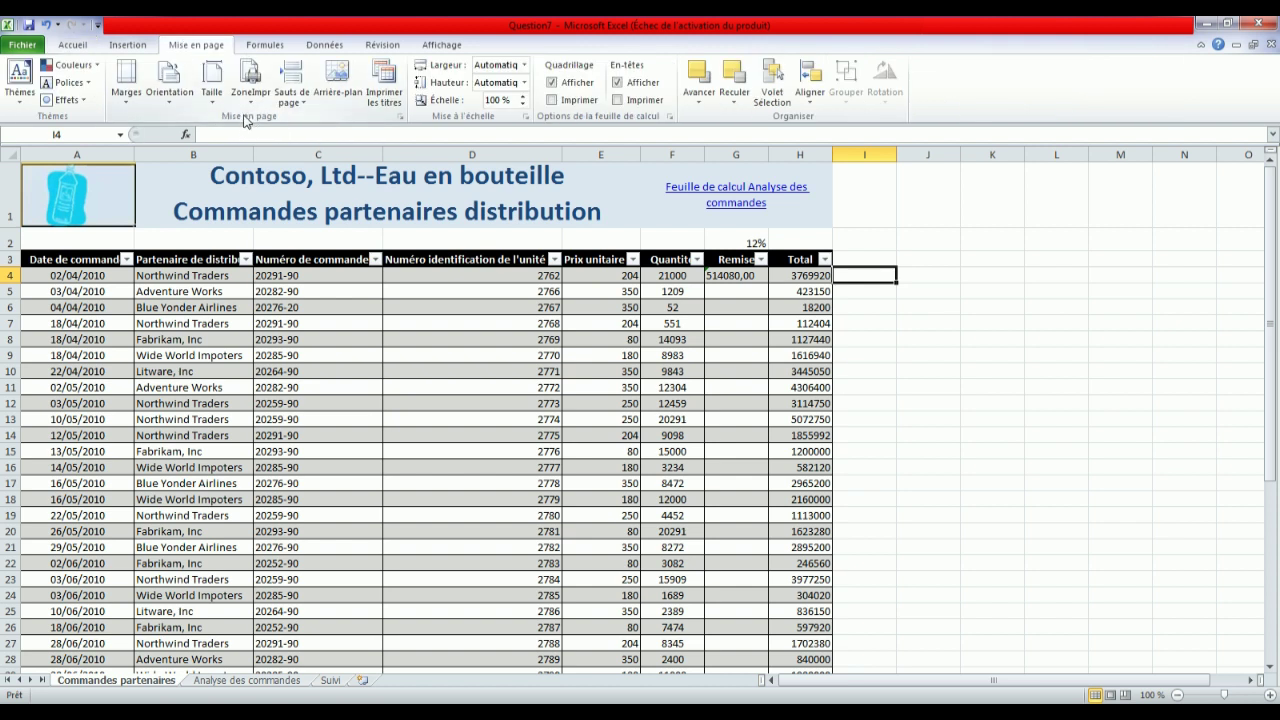
pyautogui.click(386, 77)
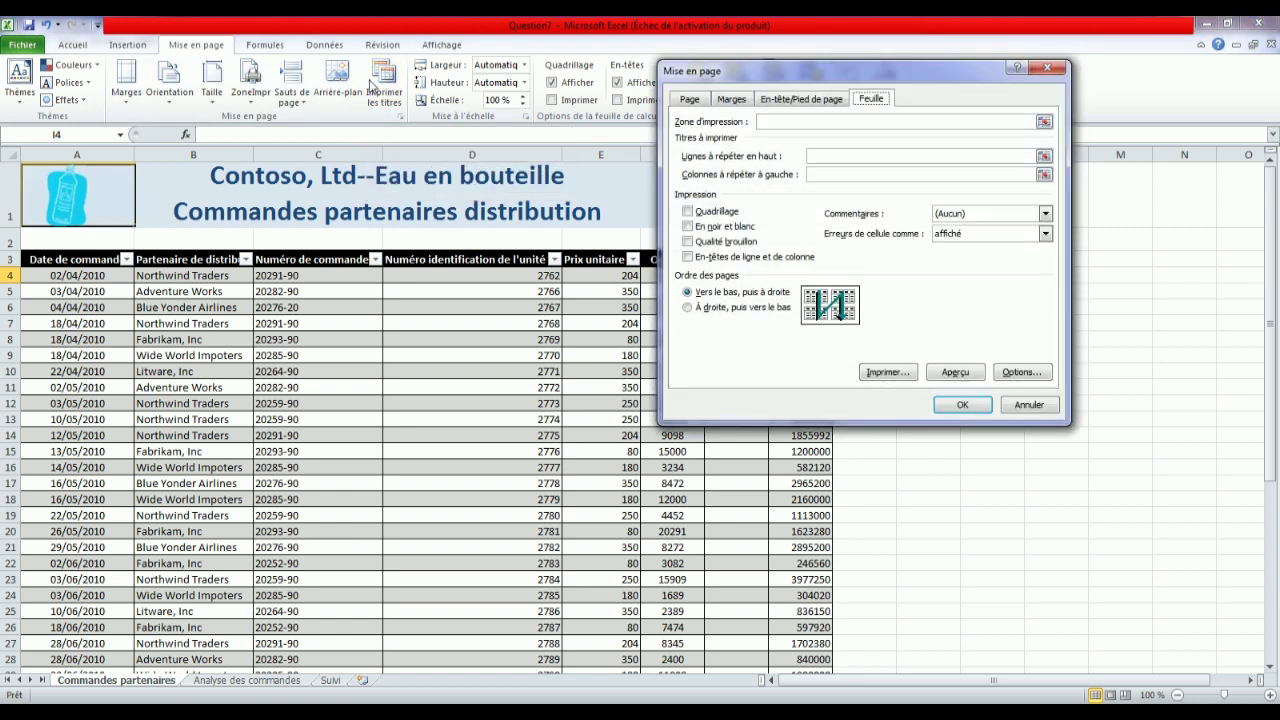
pyautogui.moveTo(804, 79); pyautogui.dragTo(883, 316)
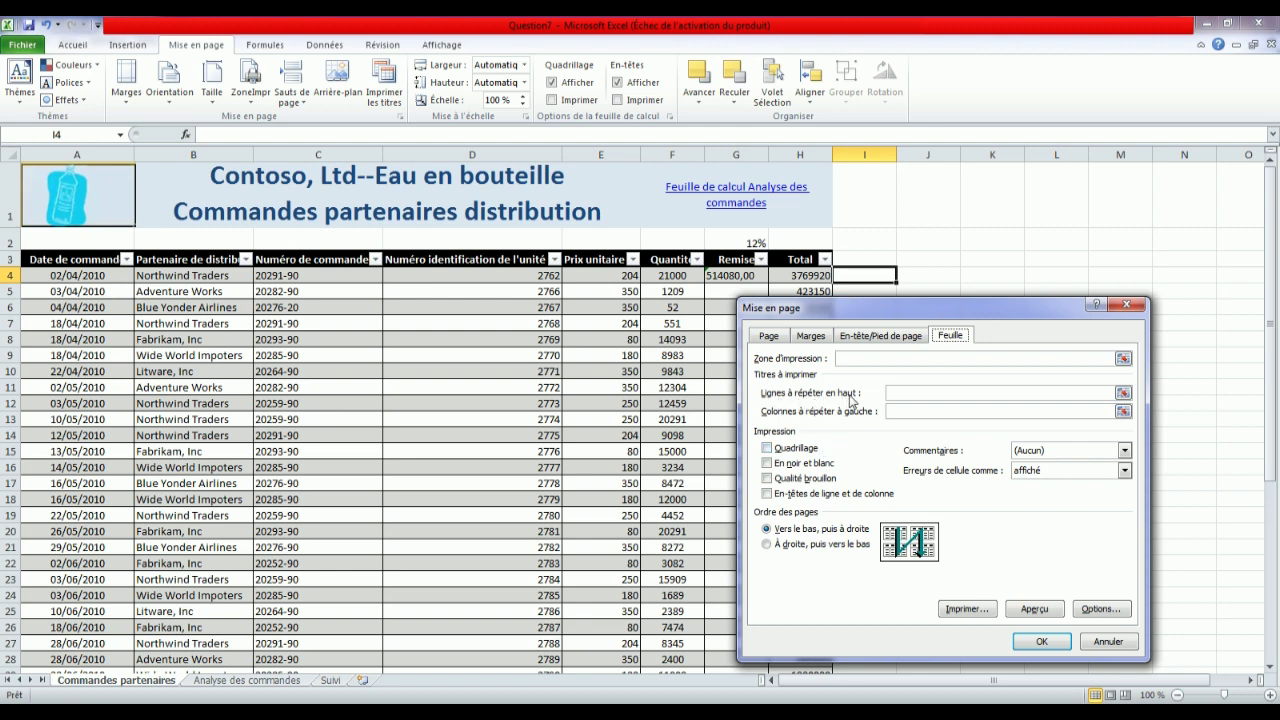
pyautogui.click(1123, 393)
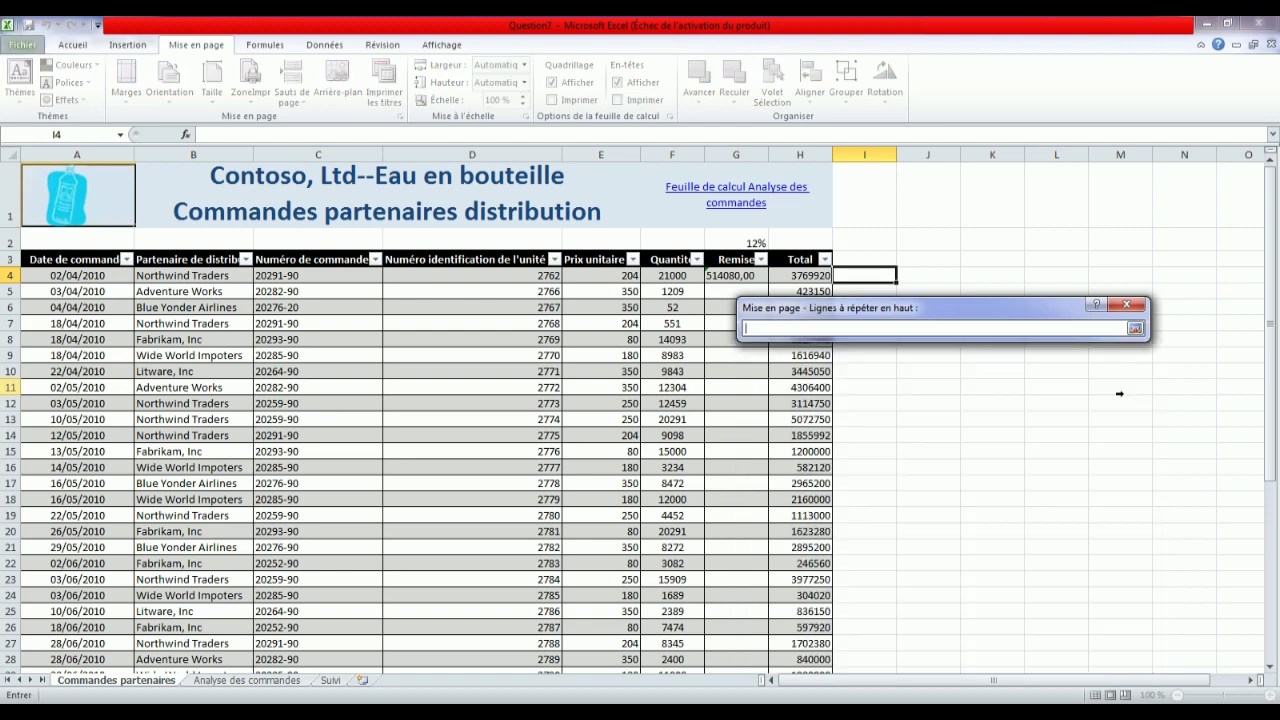
pyautogui.click(71, 258)
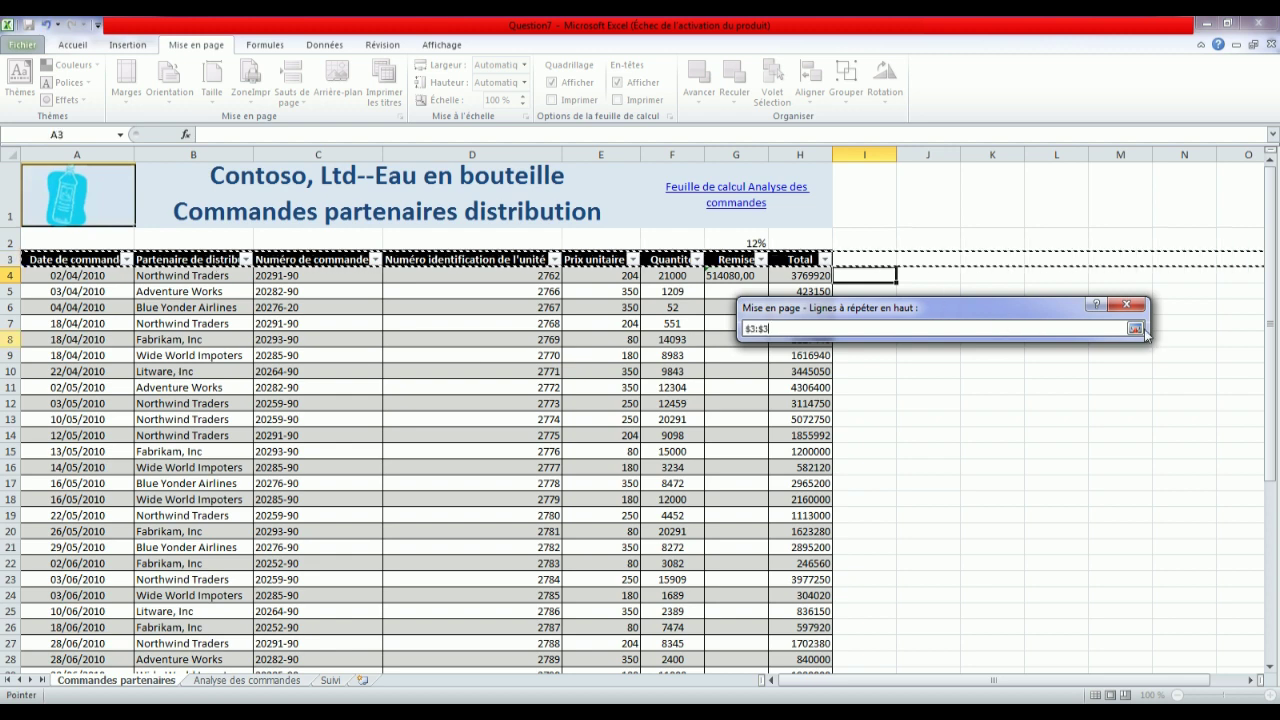
pyautogui.click(1145, 332)
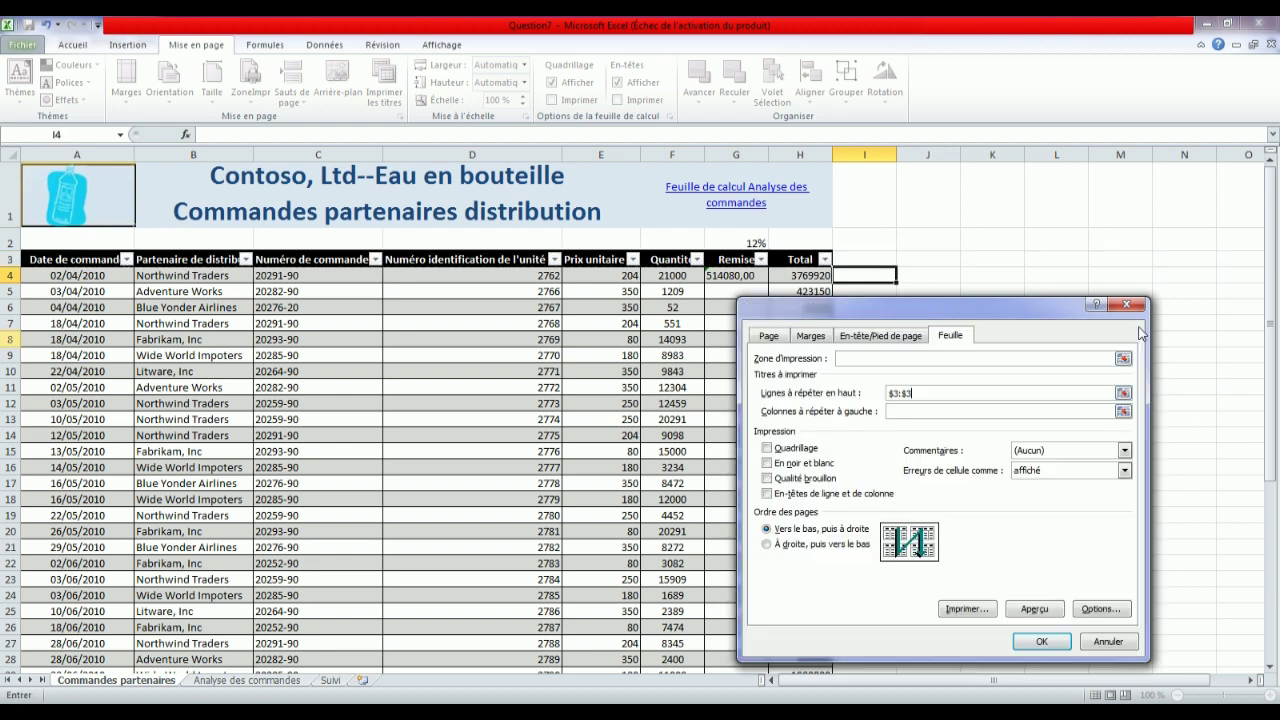
pyautogui.click(1041, 642)
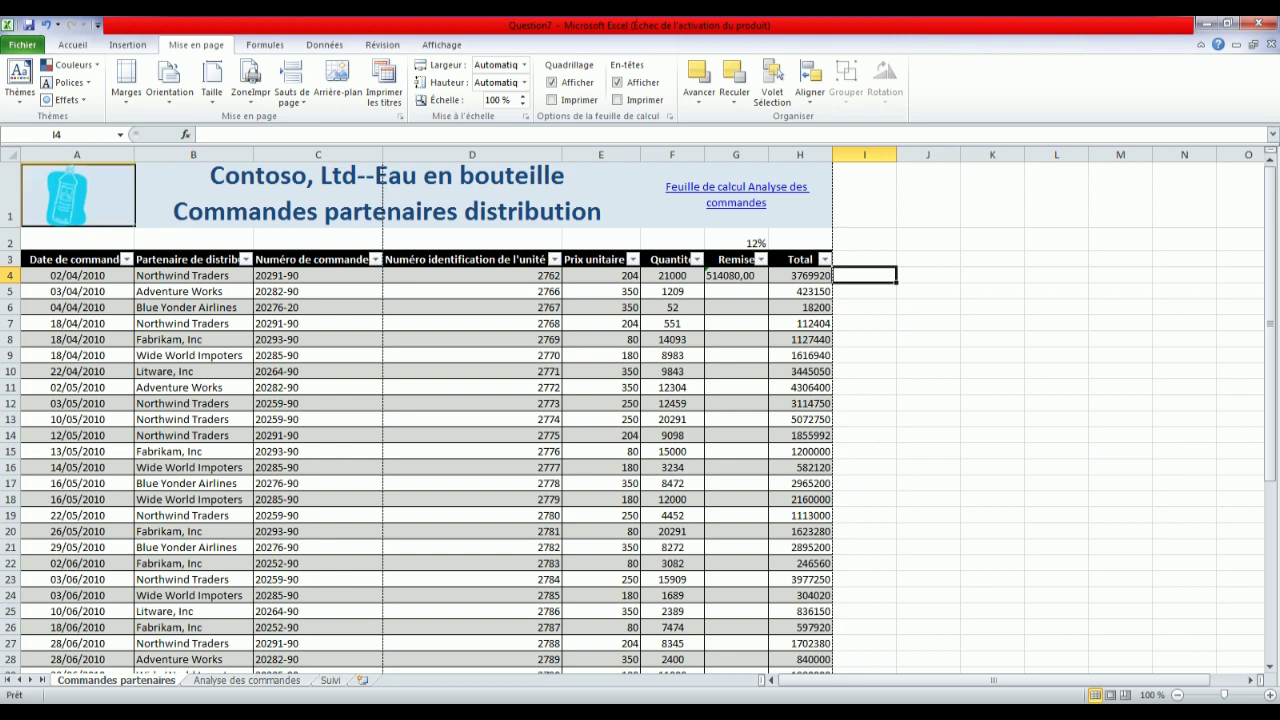
pyautogui.click(1197, 586)
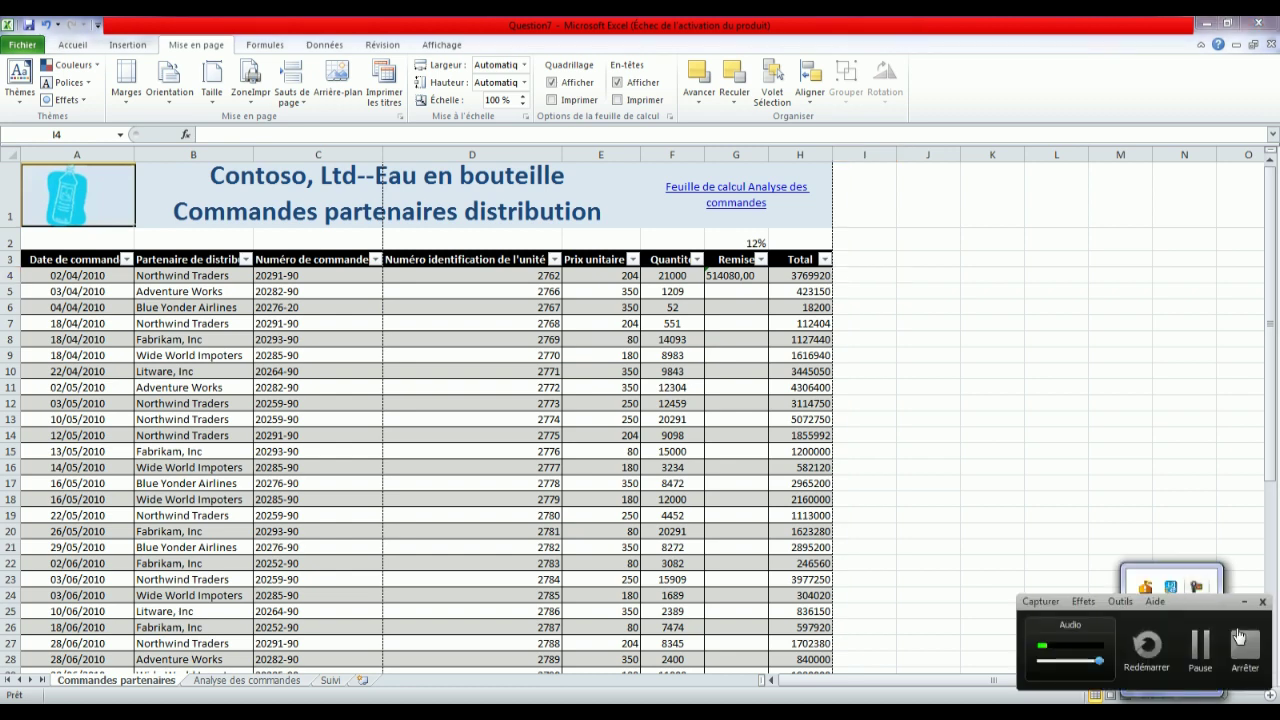
pyautogui.click(1240, 638)
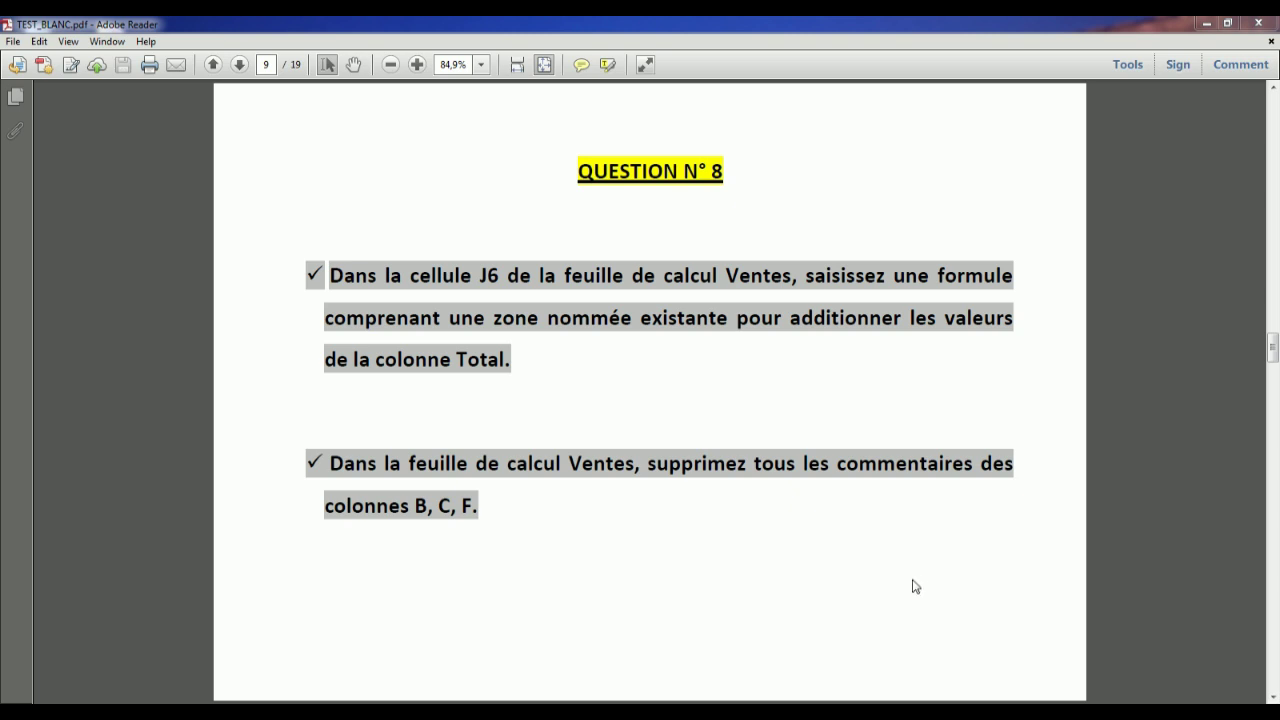
# - Open the Question8 workbook from the Ateliers folder and dismiss the activation assistant
pyautogui.click(280, 711)
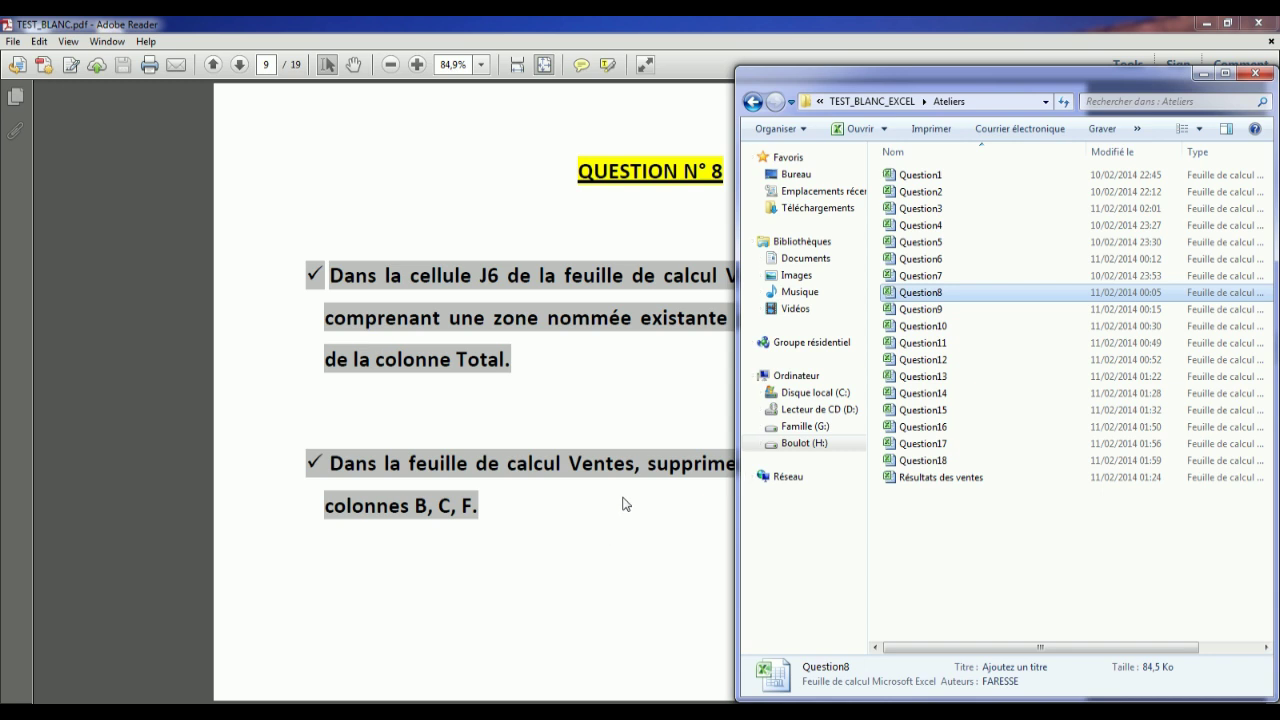
pyautogui.press('Return')
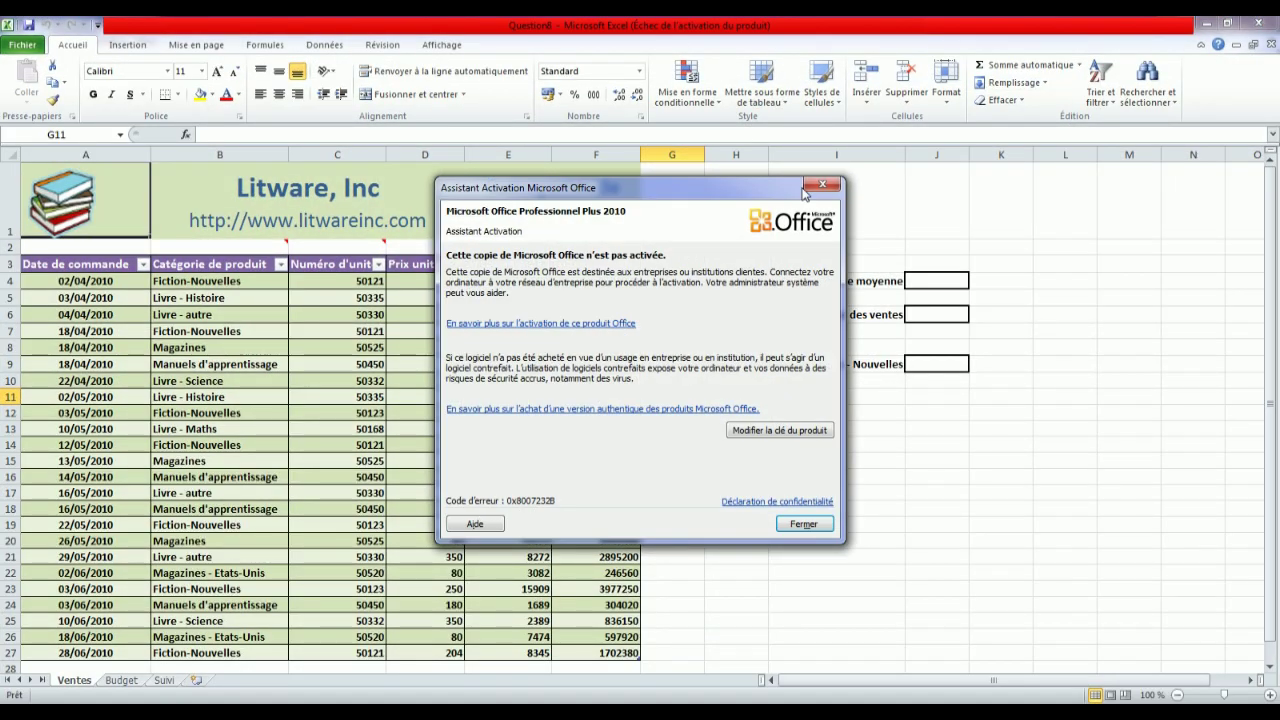
pyautogui.click(821, 186)
# - Check the Question 8 tasks in TEST_BLANC.pdf and select cell J6 on the Ventes sheet
pyautogui.hotkey('alt', 'Tab')
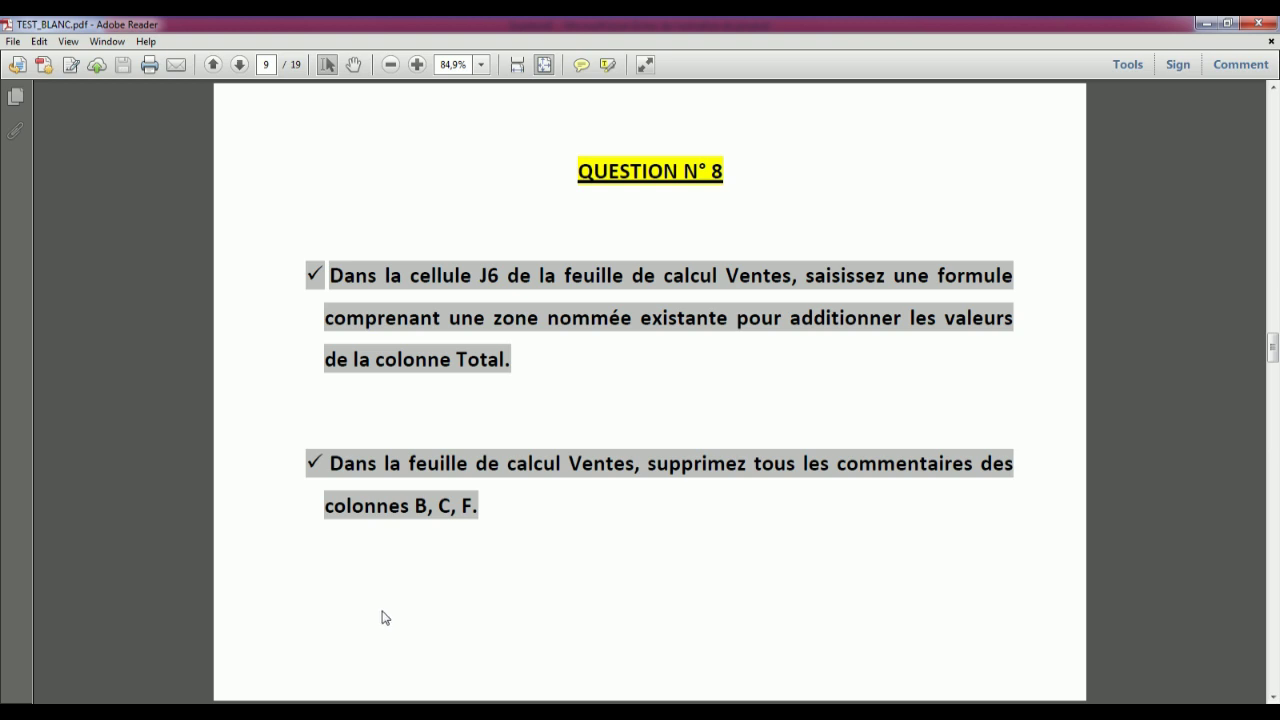
pyautogui.hotkey('alt', 'Tab')
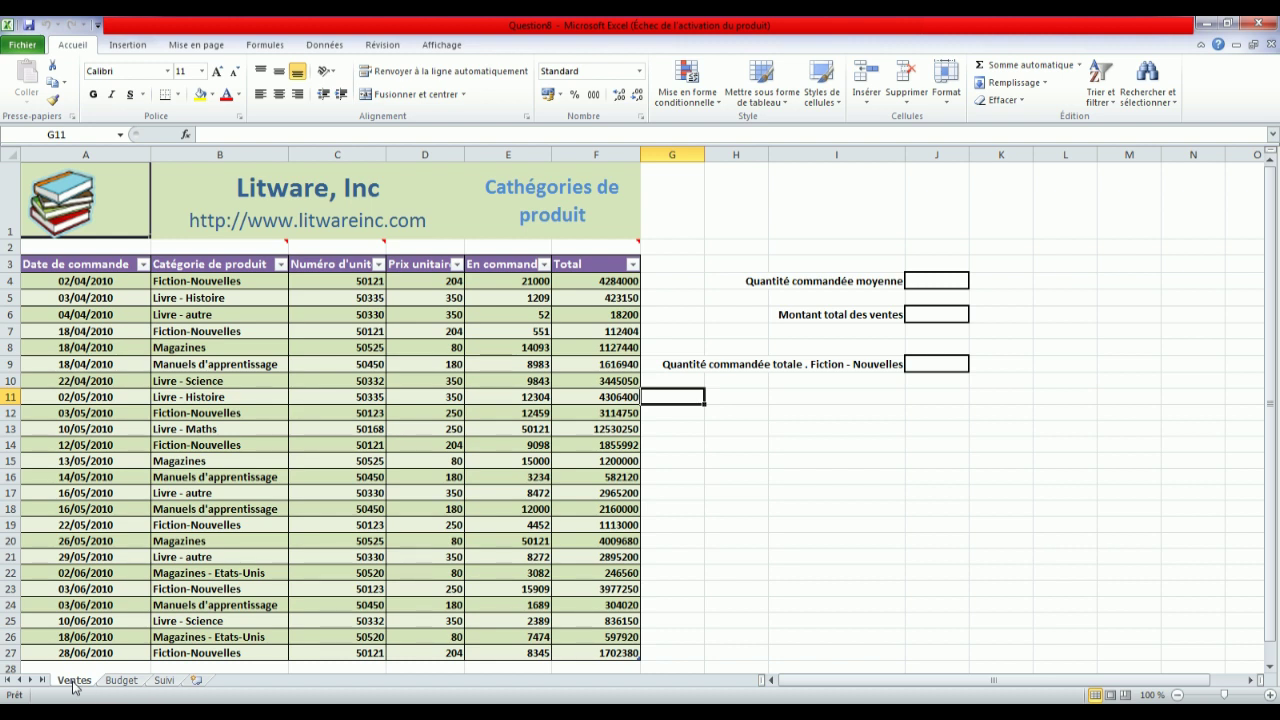
pyautogui.click(50, 134)
pyautogui.press('BackSpace')
pyautogui.write('j6')
pyautogui.press('Return')
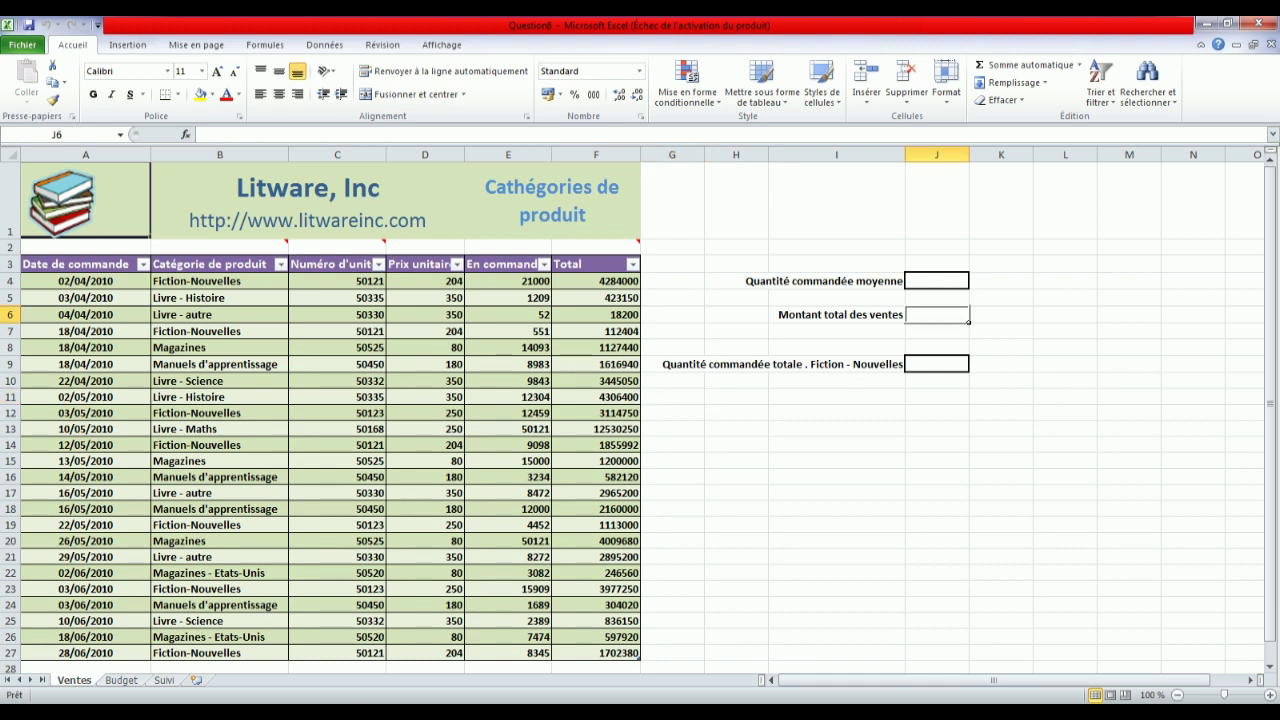
pyautogui.hotkey('alt', 'Tab')
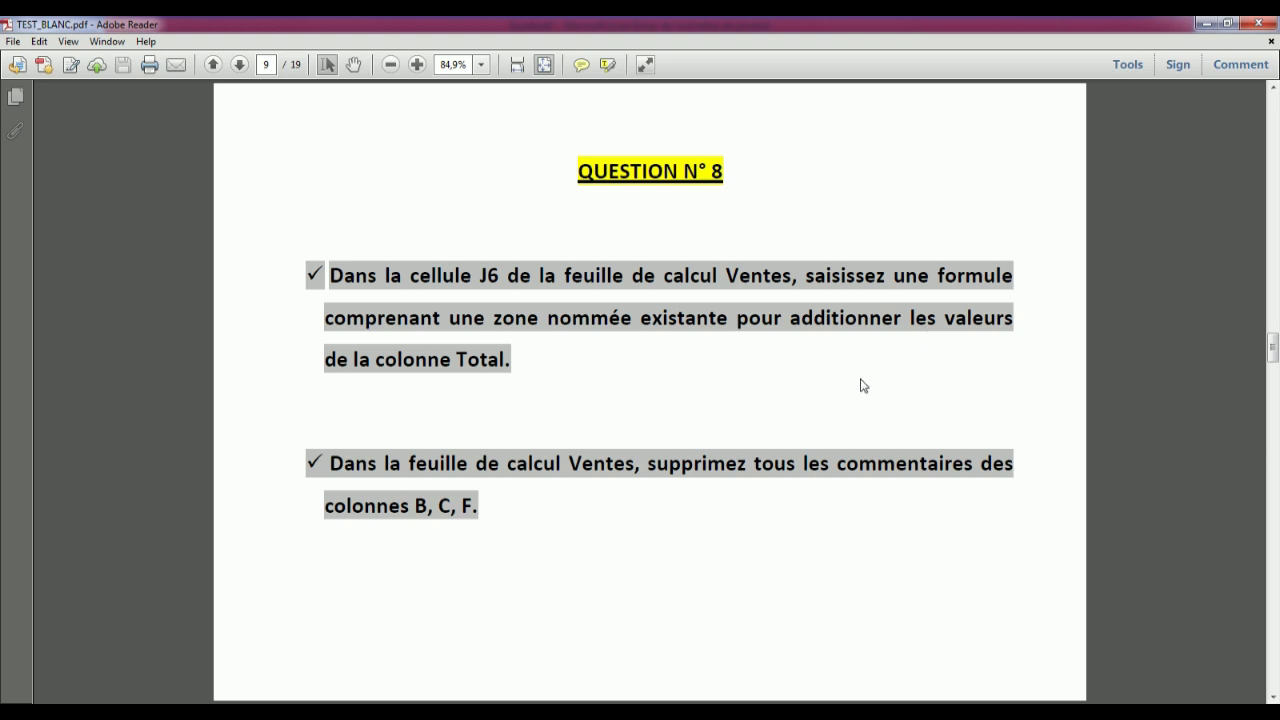
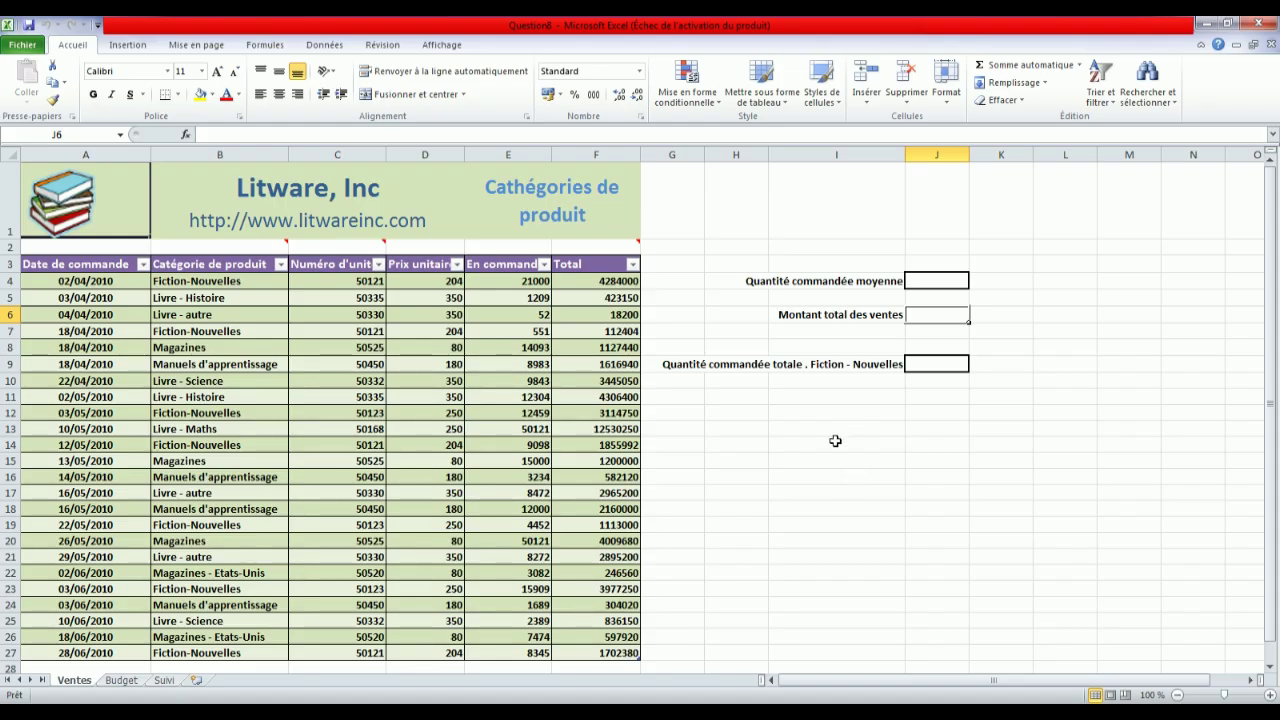
# - Enter the formula =somme(Total) in J6 beside Montant total des ventes, using the existing named range Total
pyautogui.write('=somm')
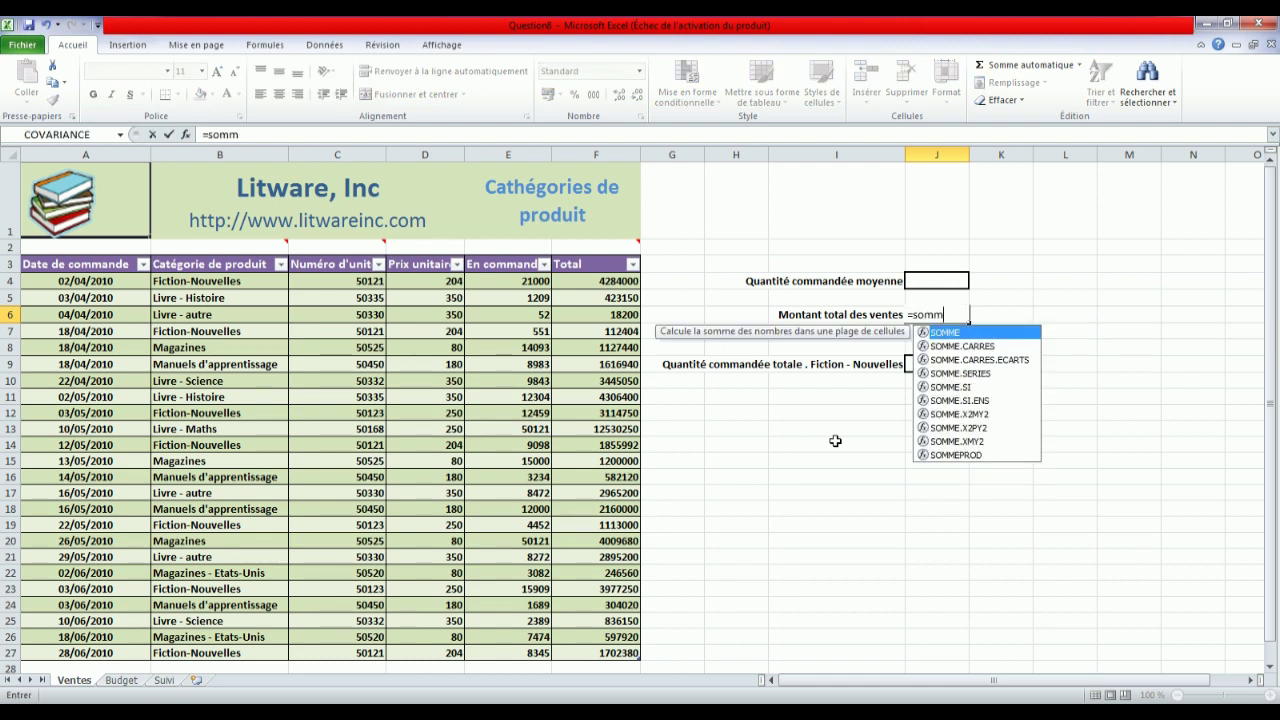
pyautogui.write('e(')
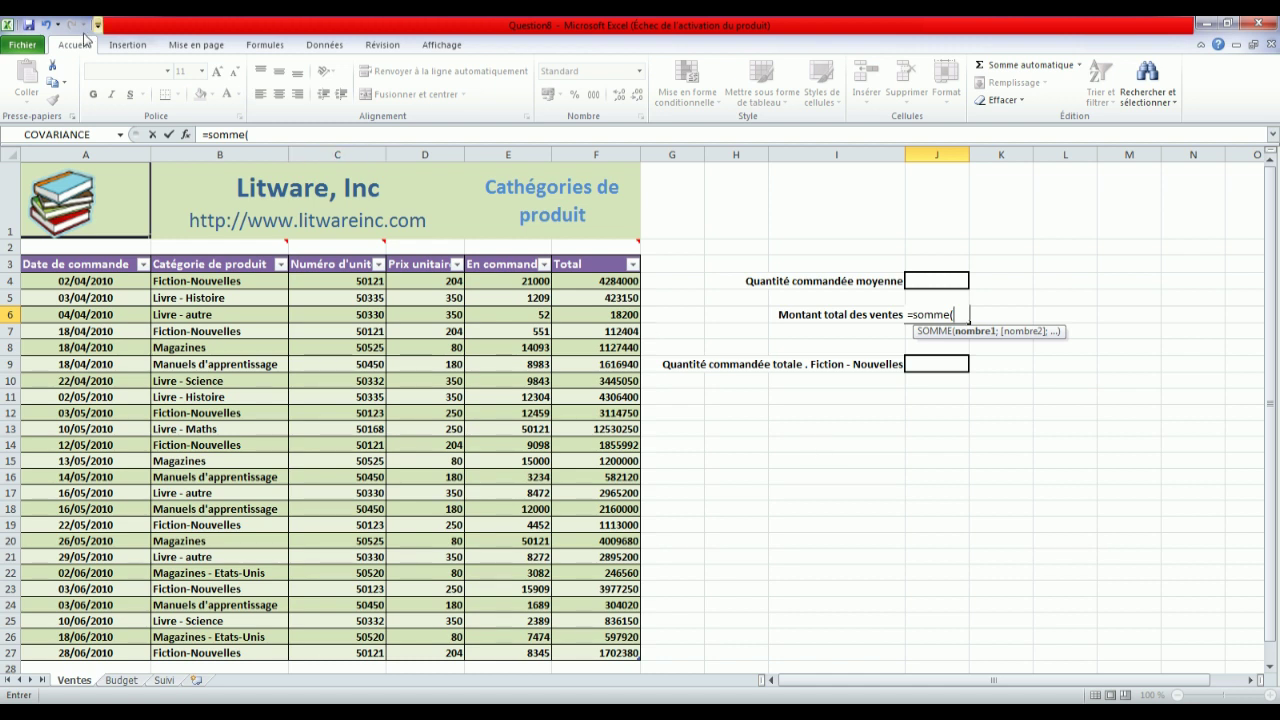
pyautogui.click(120, 135)
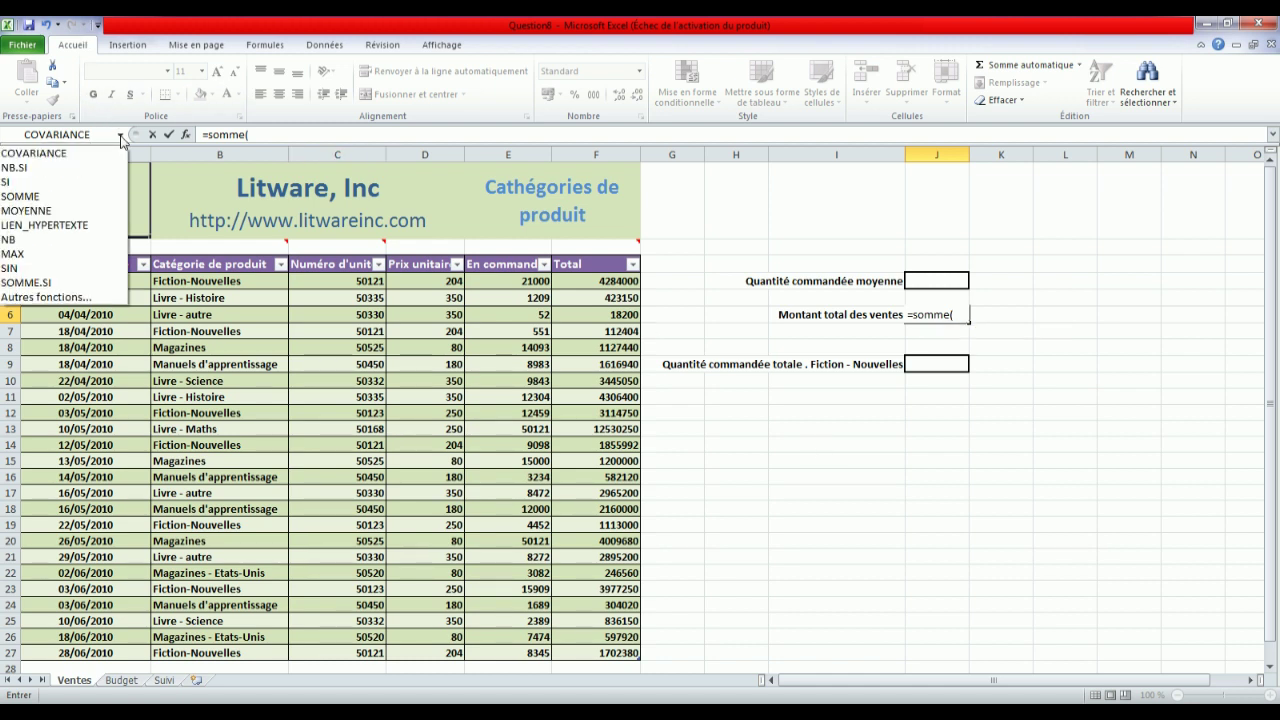
pyautogui.click(120, 135)
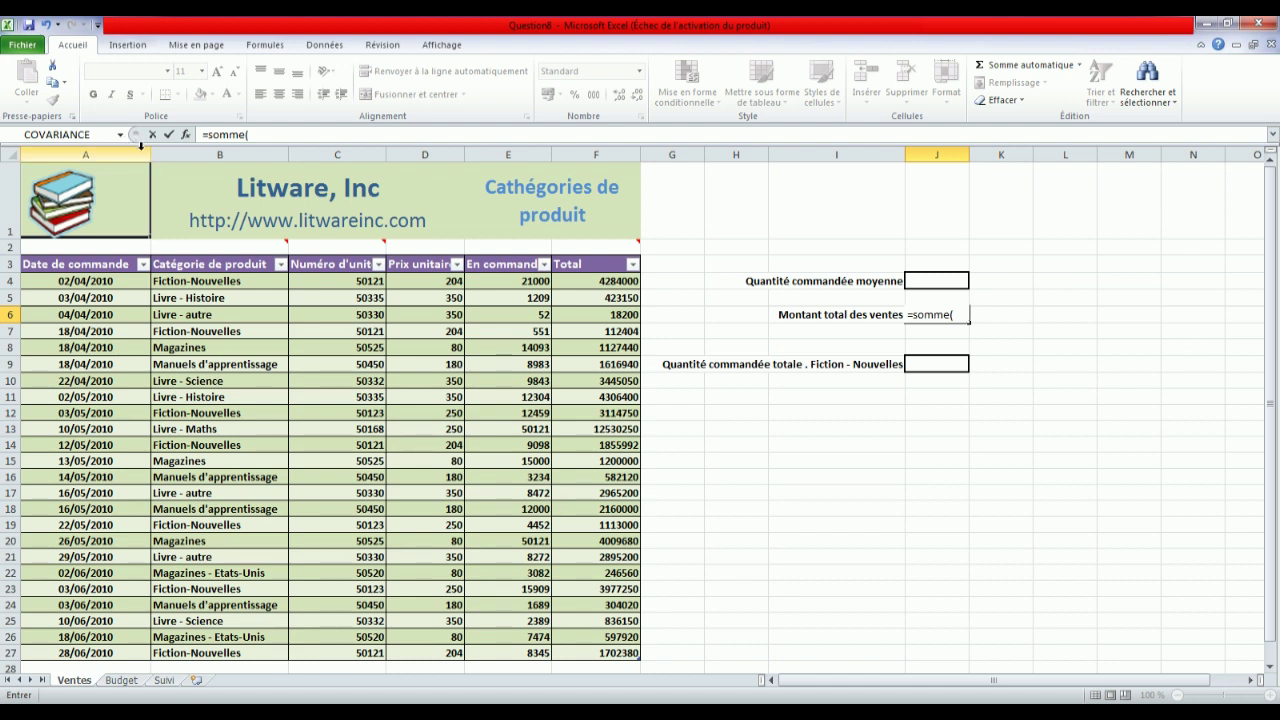
pyautogui.click(965, 313)
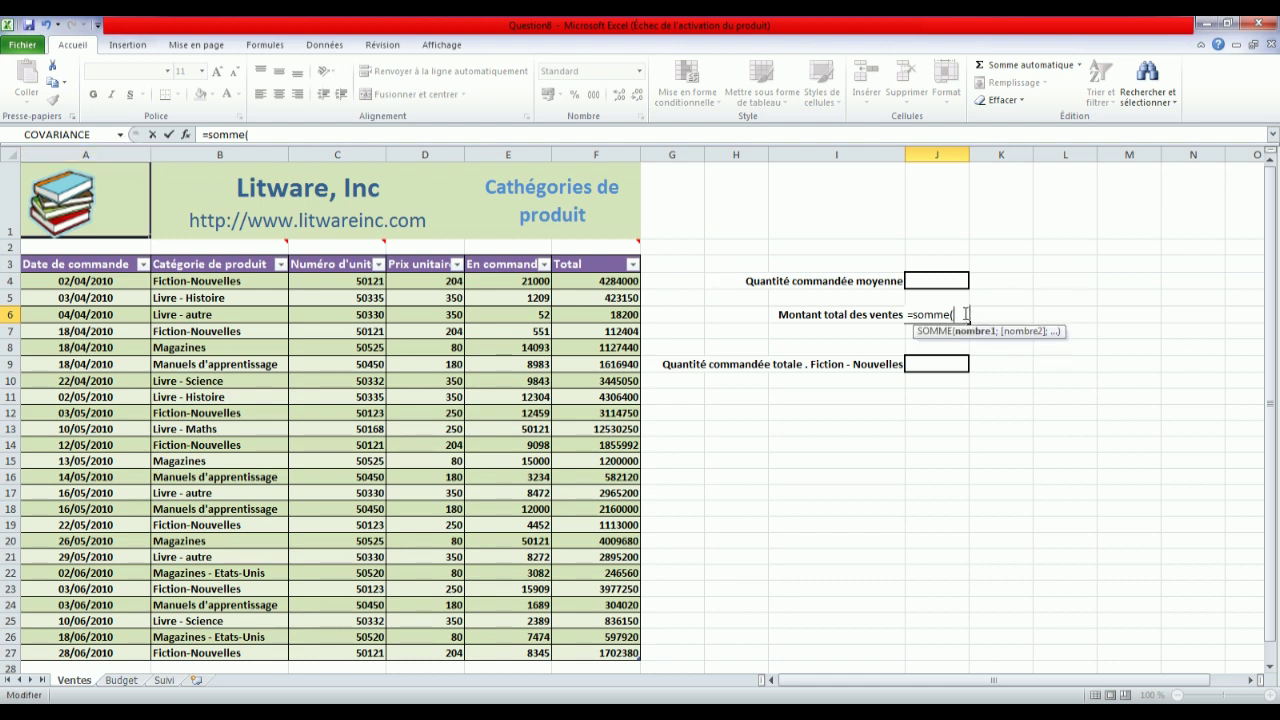
pyautogui.write('to')
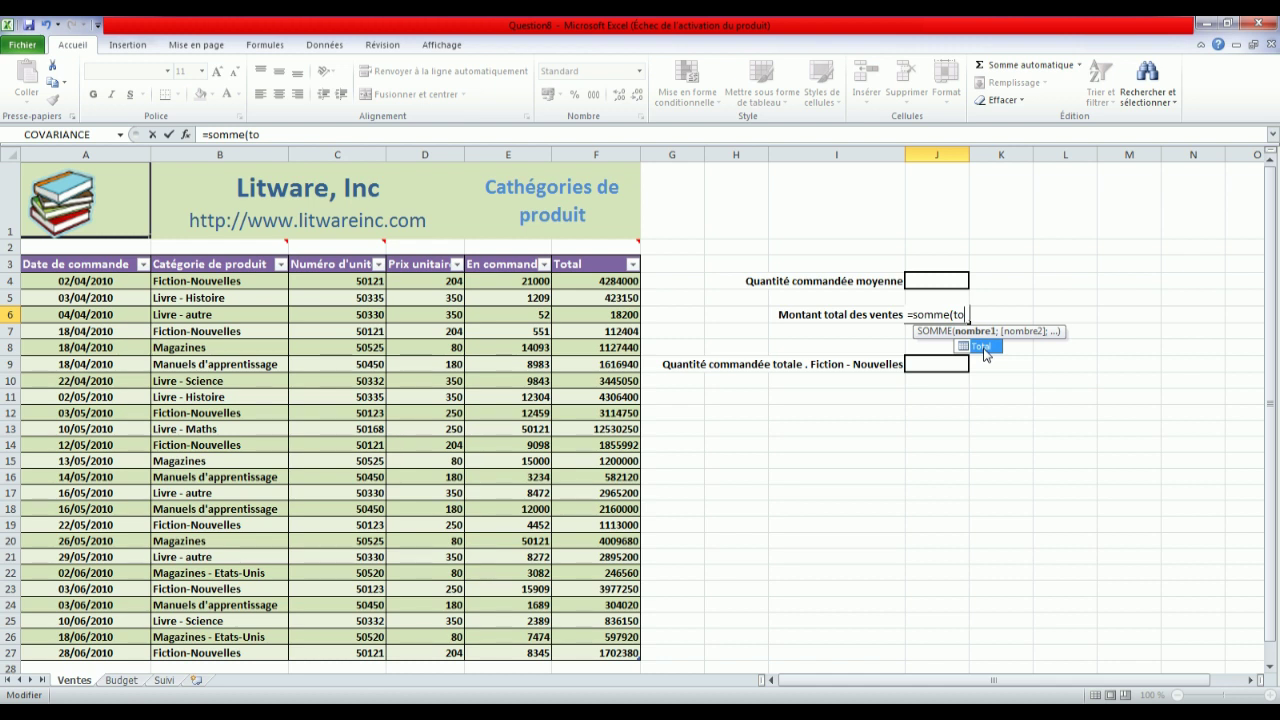
pyautogui.doubleClick(983, 347)
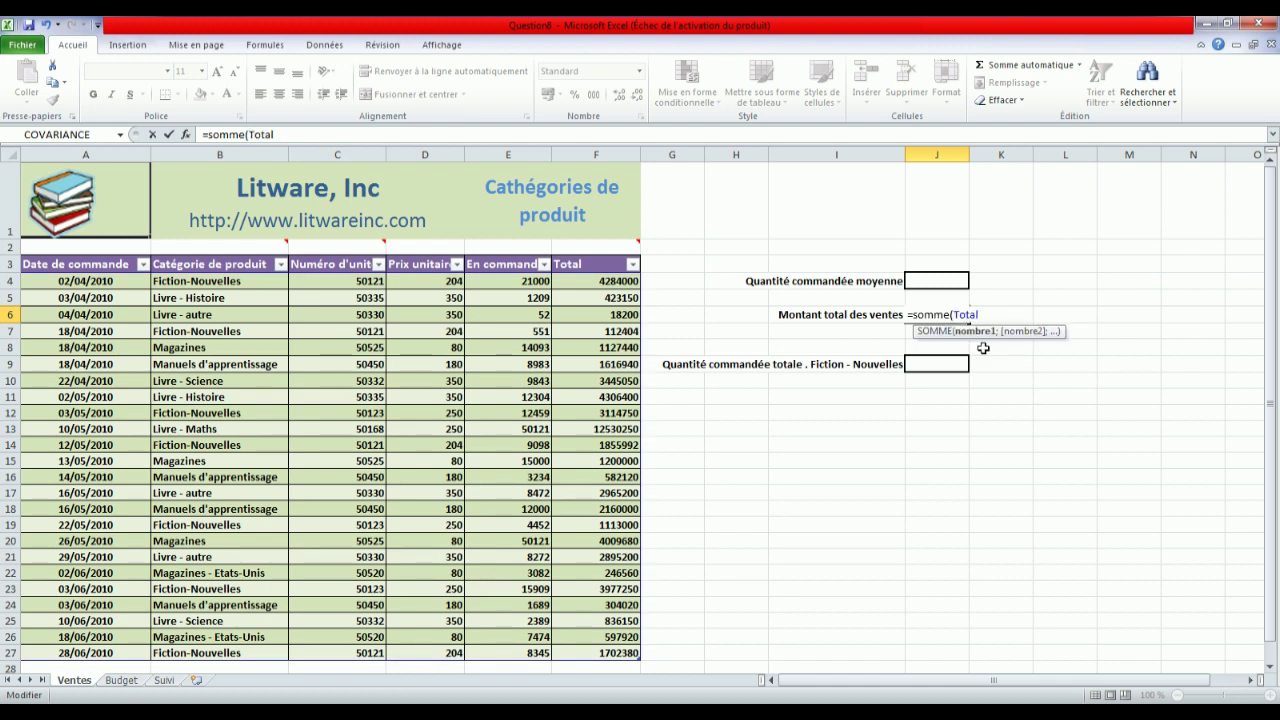
pyautogui.write(')')
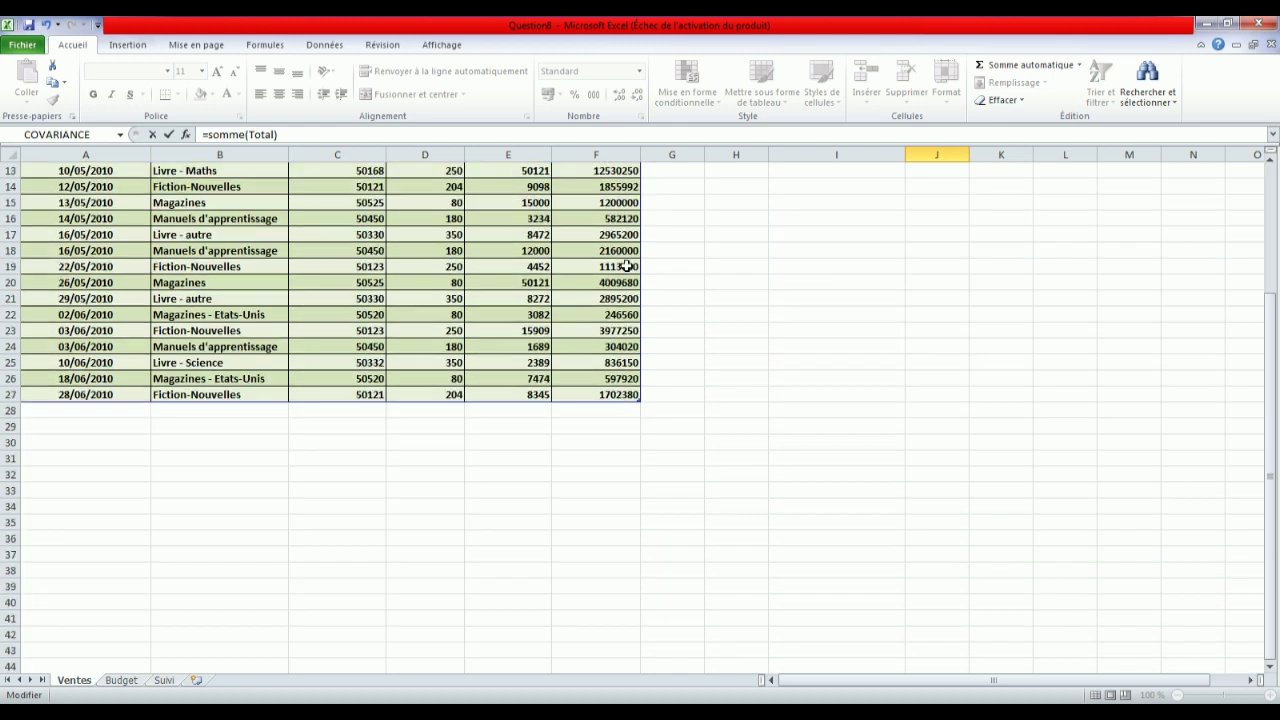
pyautogui.scroll(-4, 630, 274)
pyautogui.scroll(4, 615, 362)
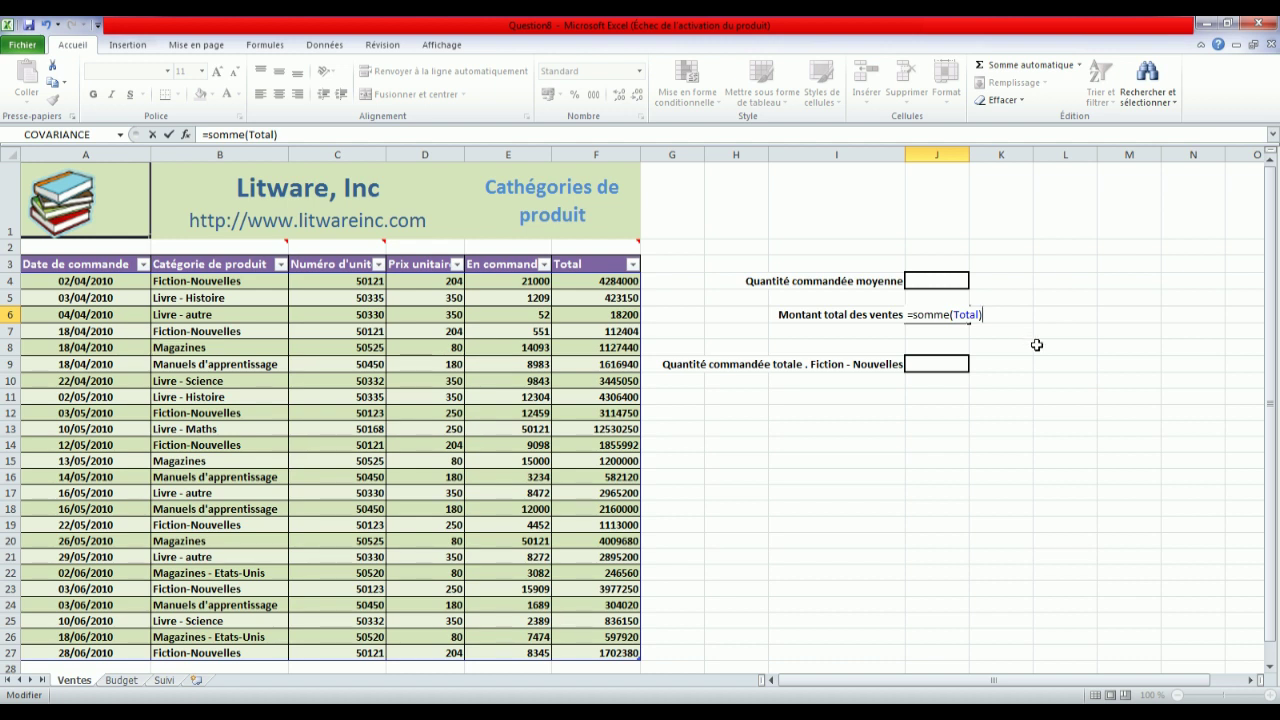
pyautogui.press('Return')
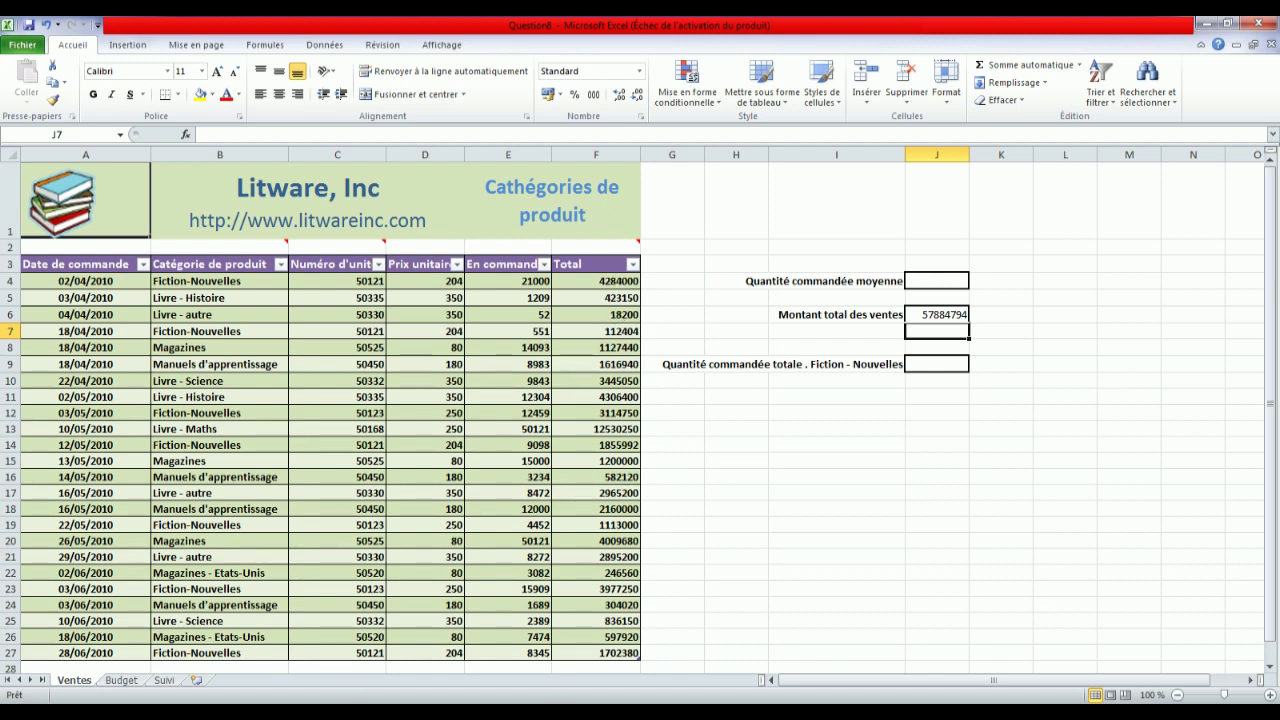
# - Check the comment task in TEST_BLANC.pdf and delete the comments from columns B, C and E of the Ventes sheet
pyautogui.hotkey('alt', 'Tab')
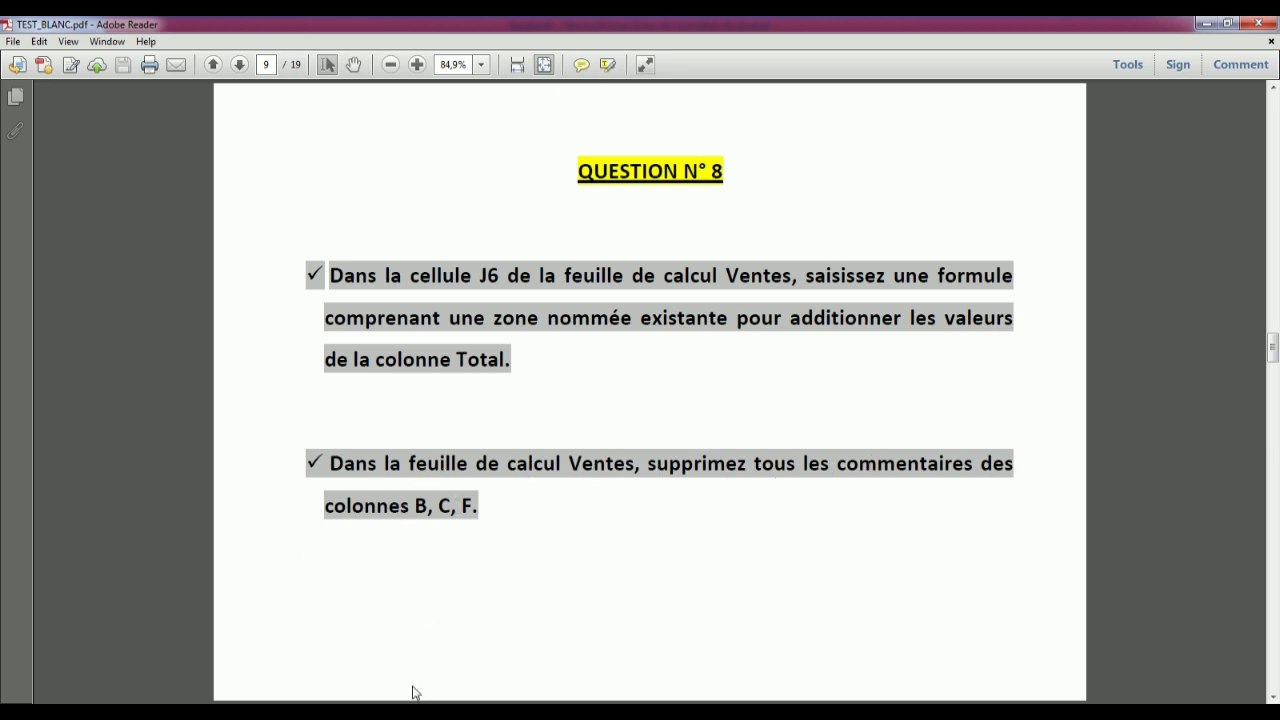
pyautogui.hotkey('alt', 'Tab')
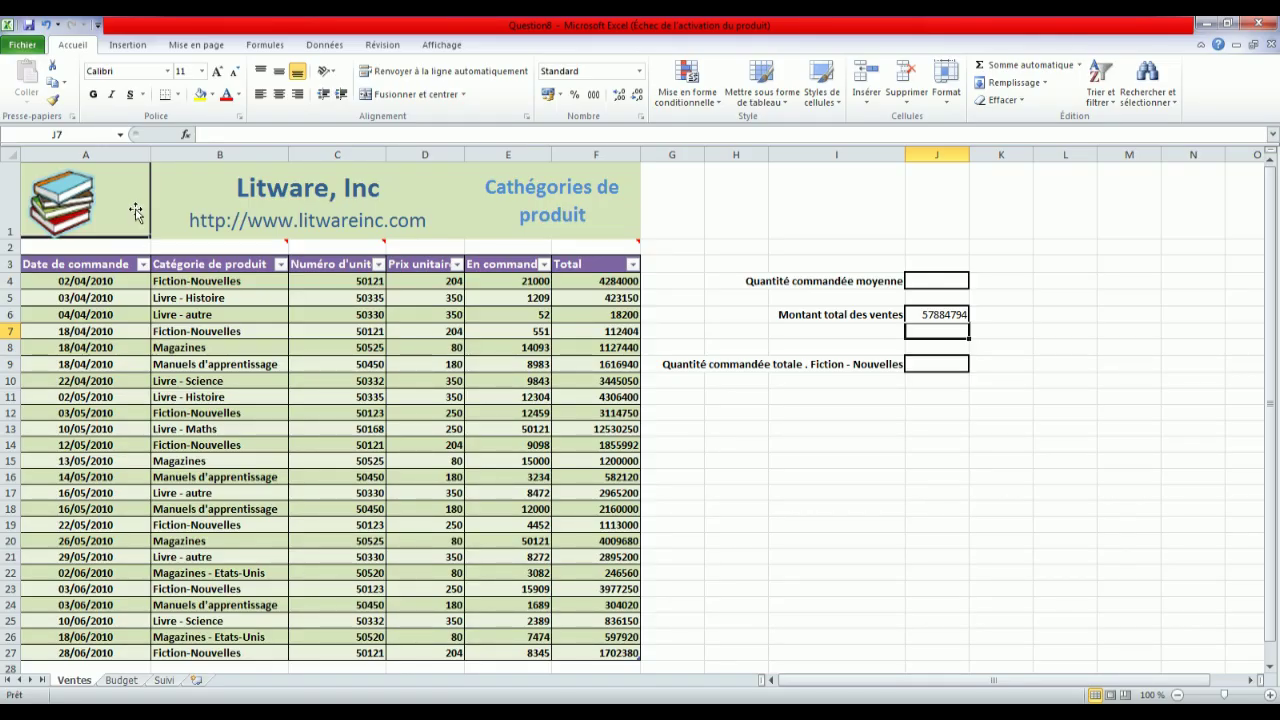
pyautogui.click(219, 152)
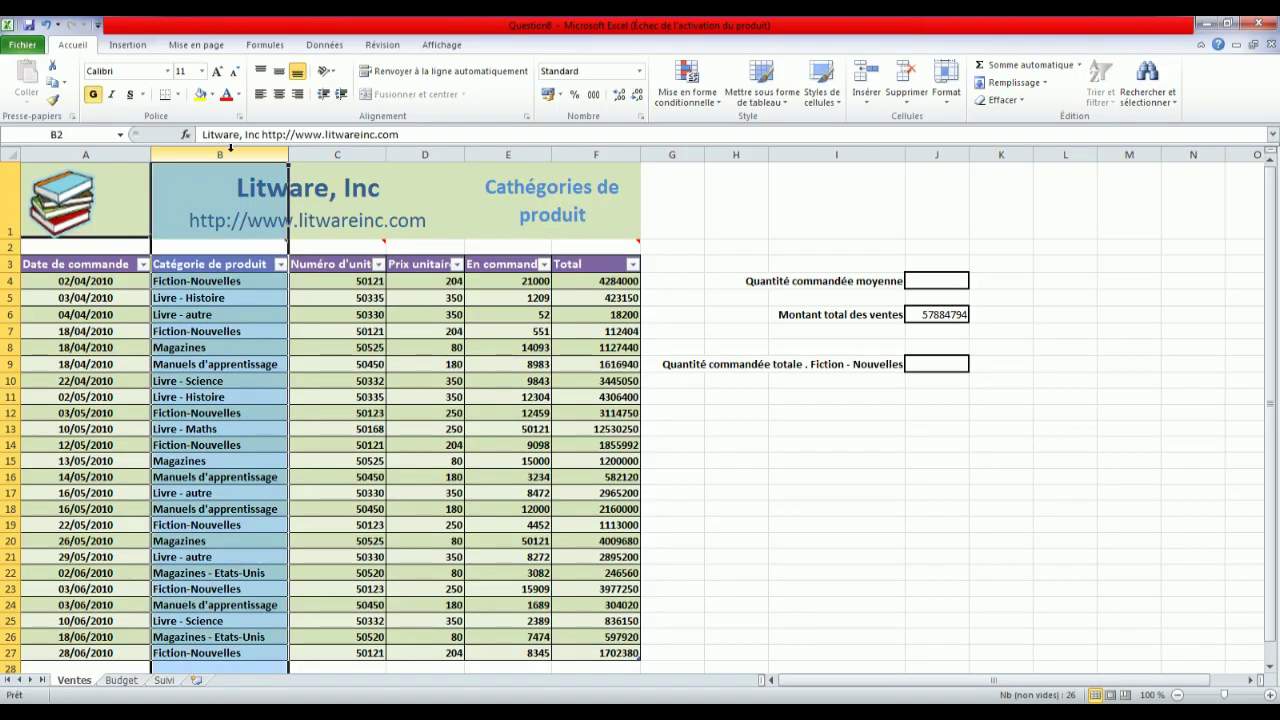
pyautogui.keyDown('ctrl'); pyautogui.click(323, 152); pyautogui.keyUp('ctrl')
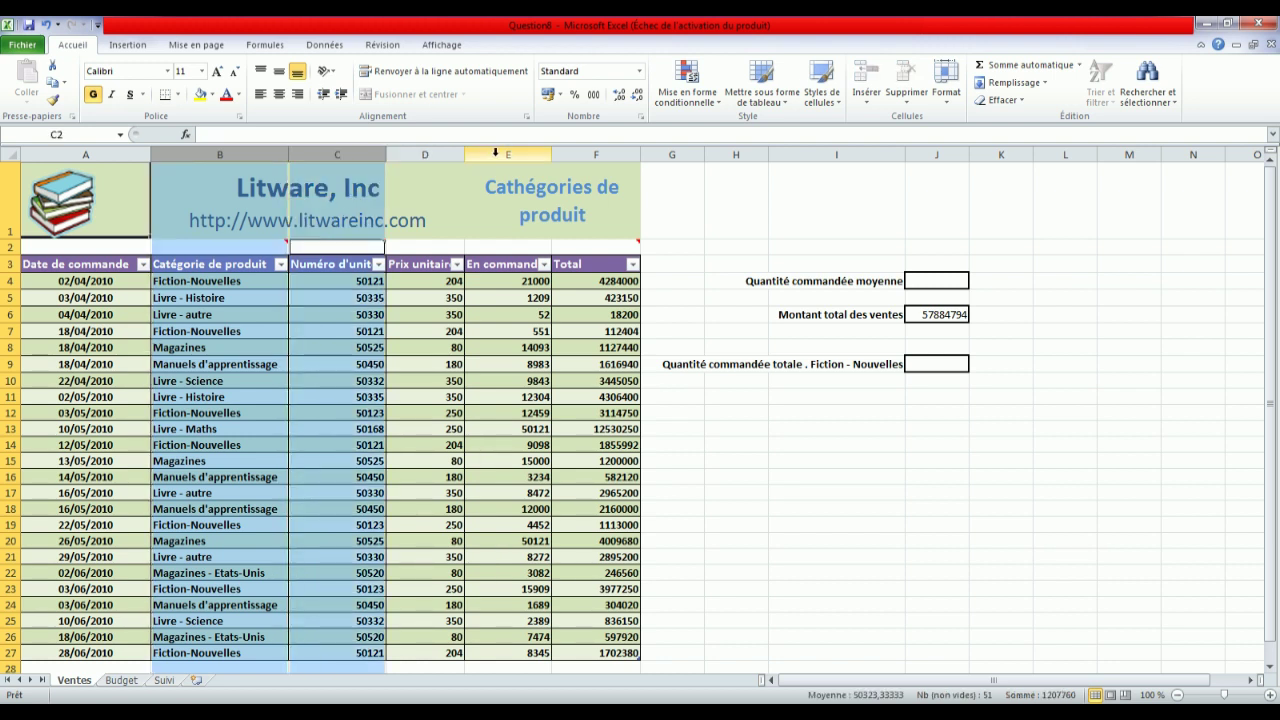
pyautogui.keyDown('ctrl'); pyautogui.click(495, 152); pyautogui.keyUp('ctrl')
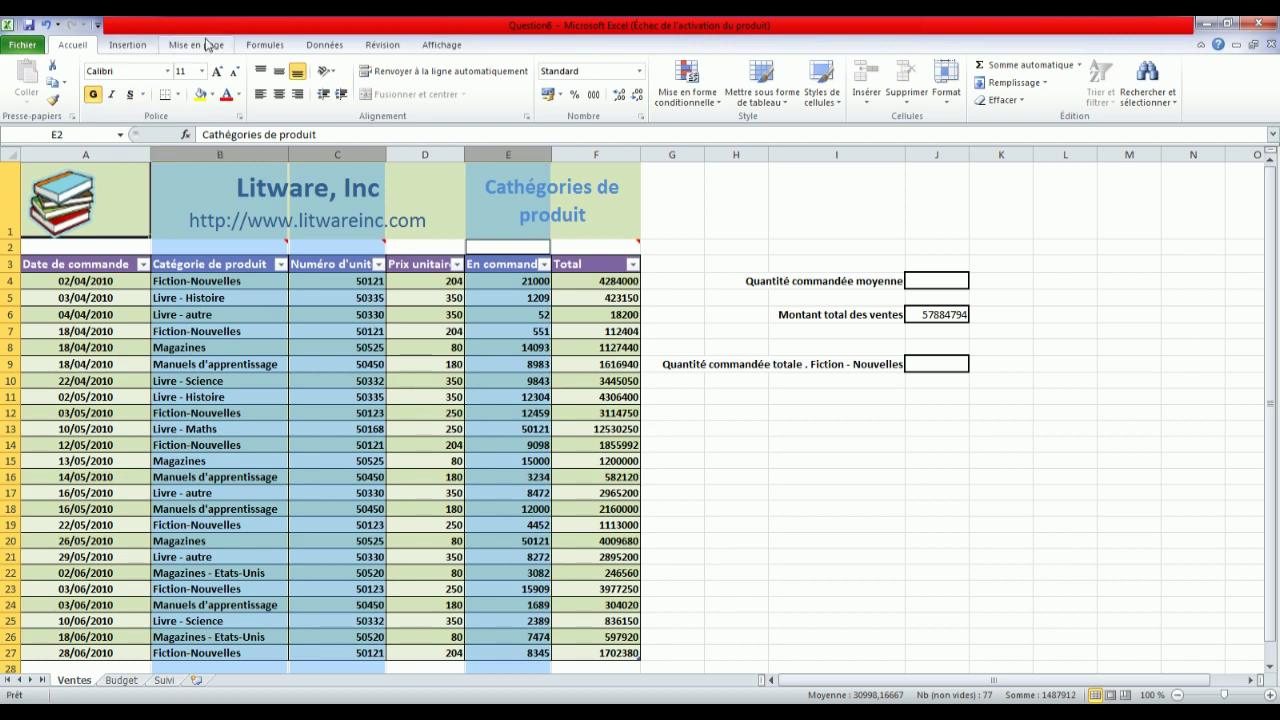
pyautogui.click(385, 45)
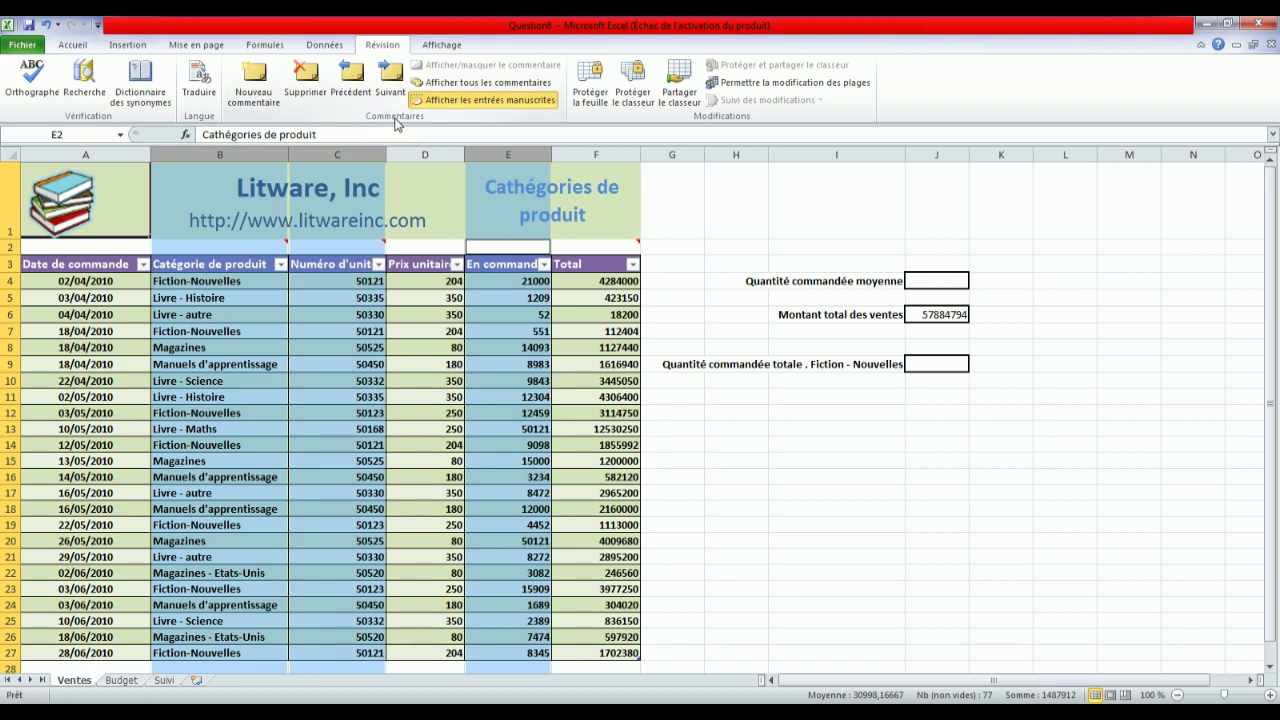
pyautogui.click(307, 84)
pyautogui.click(803, 518)
pyautogui.click(1172, 712)
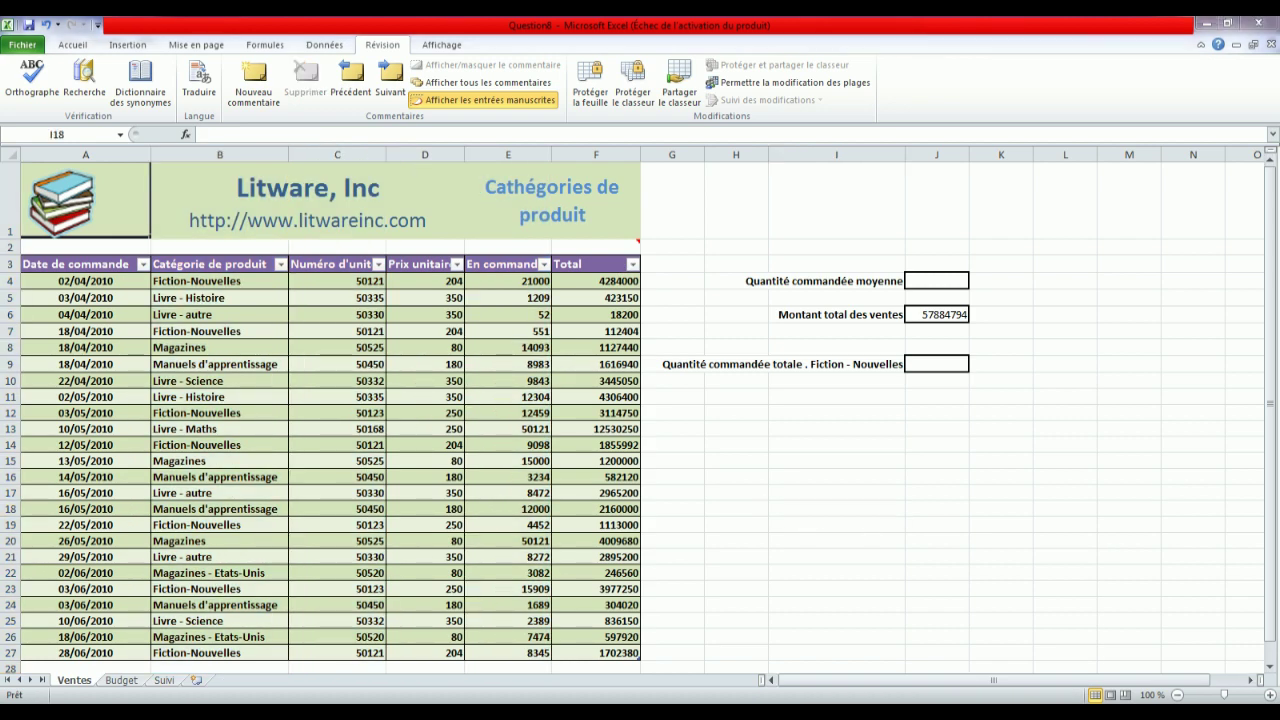
# - Open the Question9 workbook from the Ateliers folder and dismiss the activation assistant
pyautogui.click(1200, 588)
pyautogui.click(1257, 667)
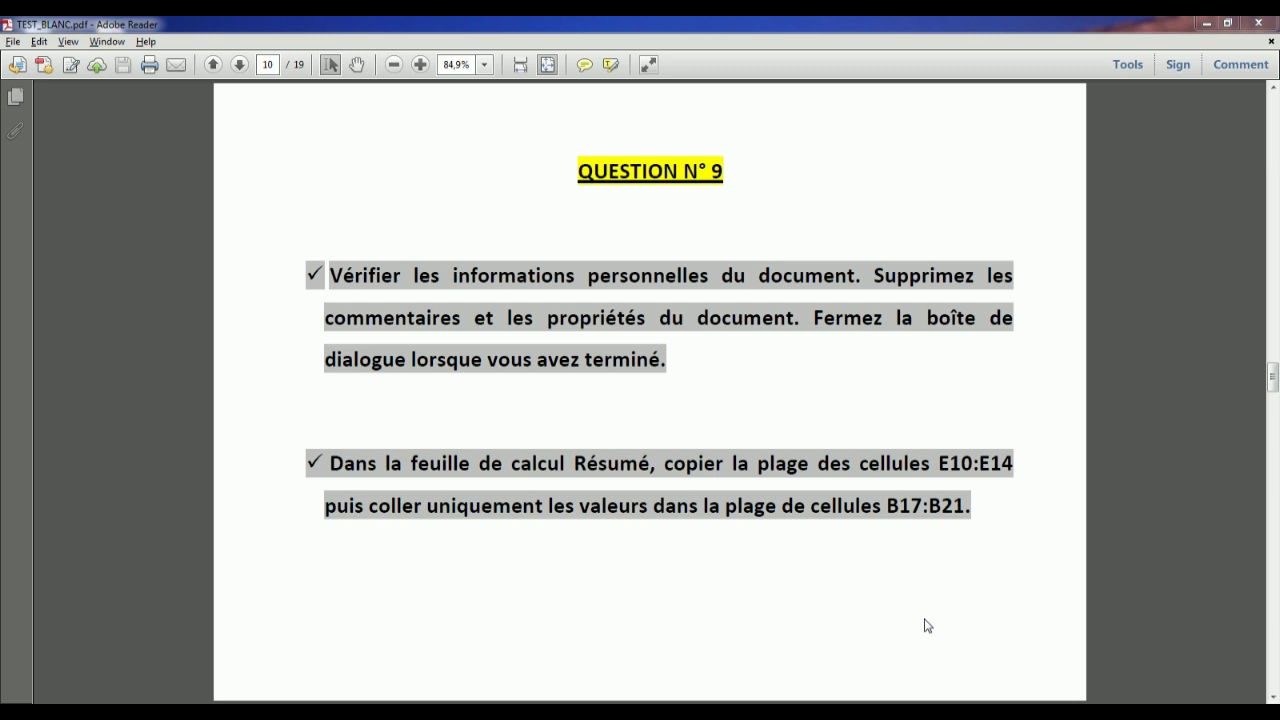
pyautogui.click(245, 712)
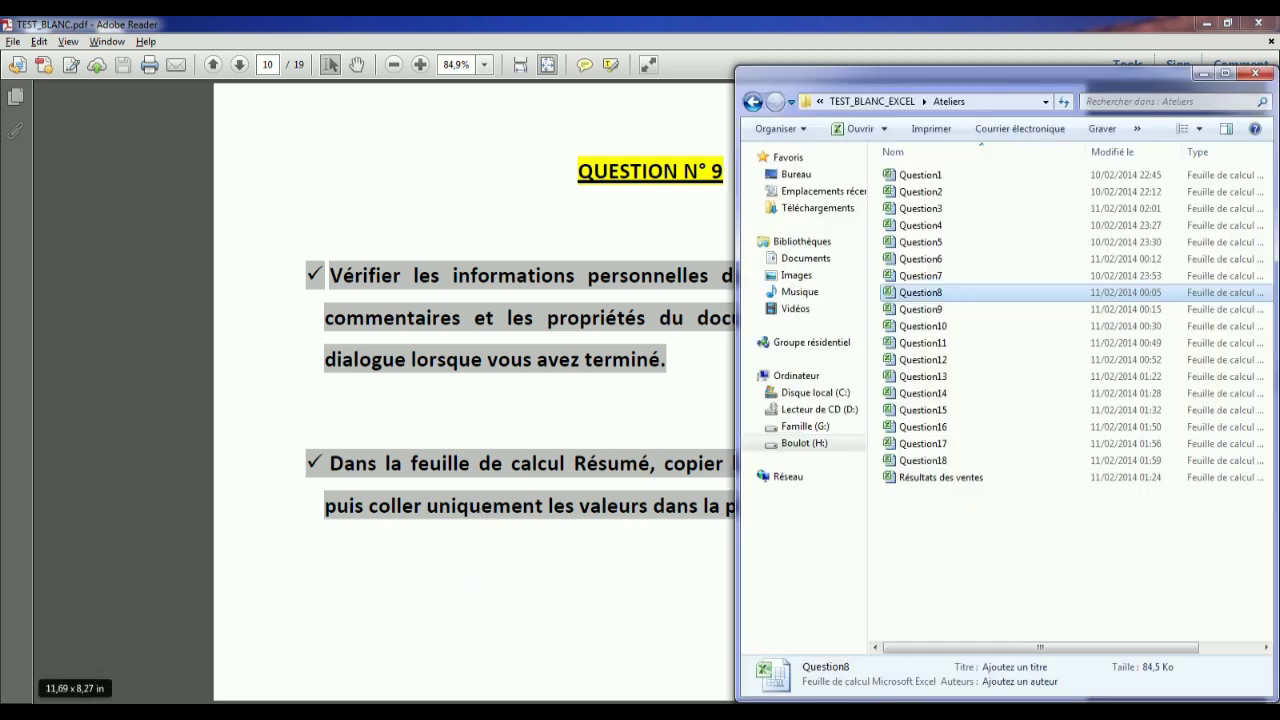
pyautogui.click(922, 309)
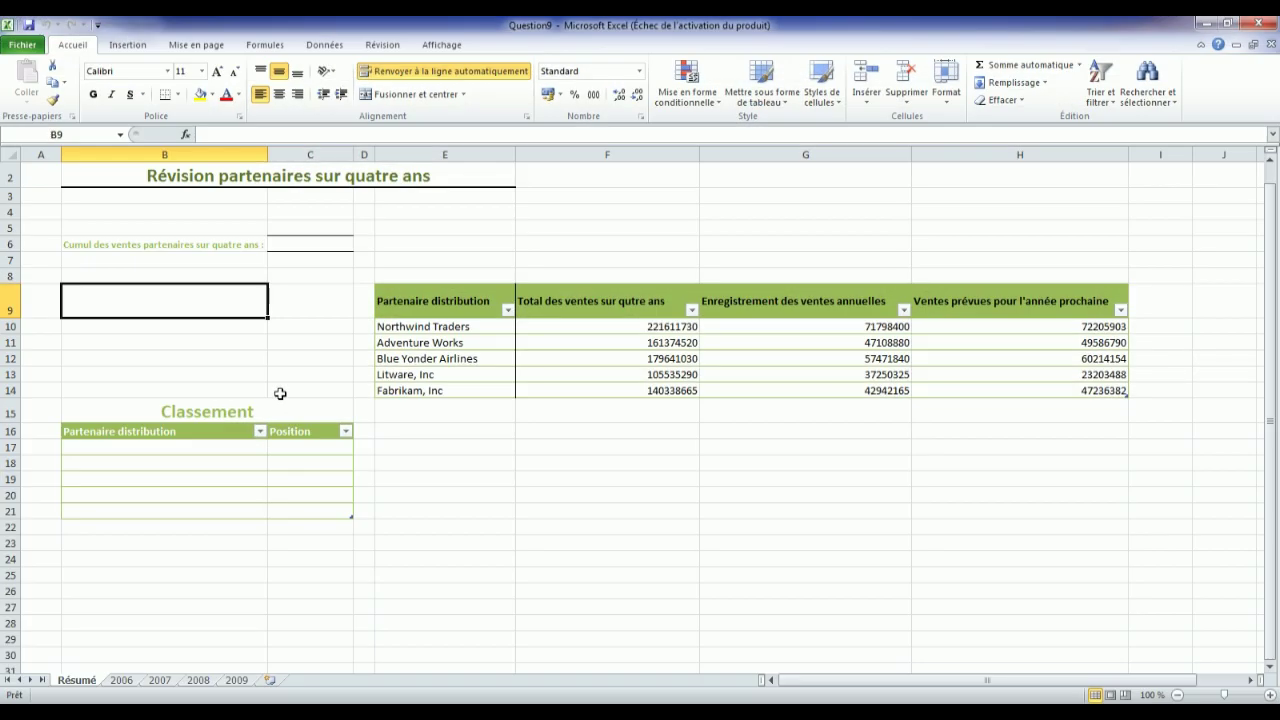
pyautogui.click(823, 184)
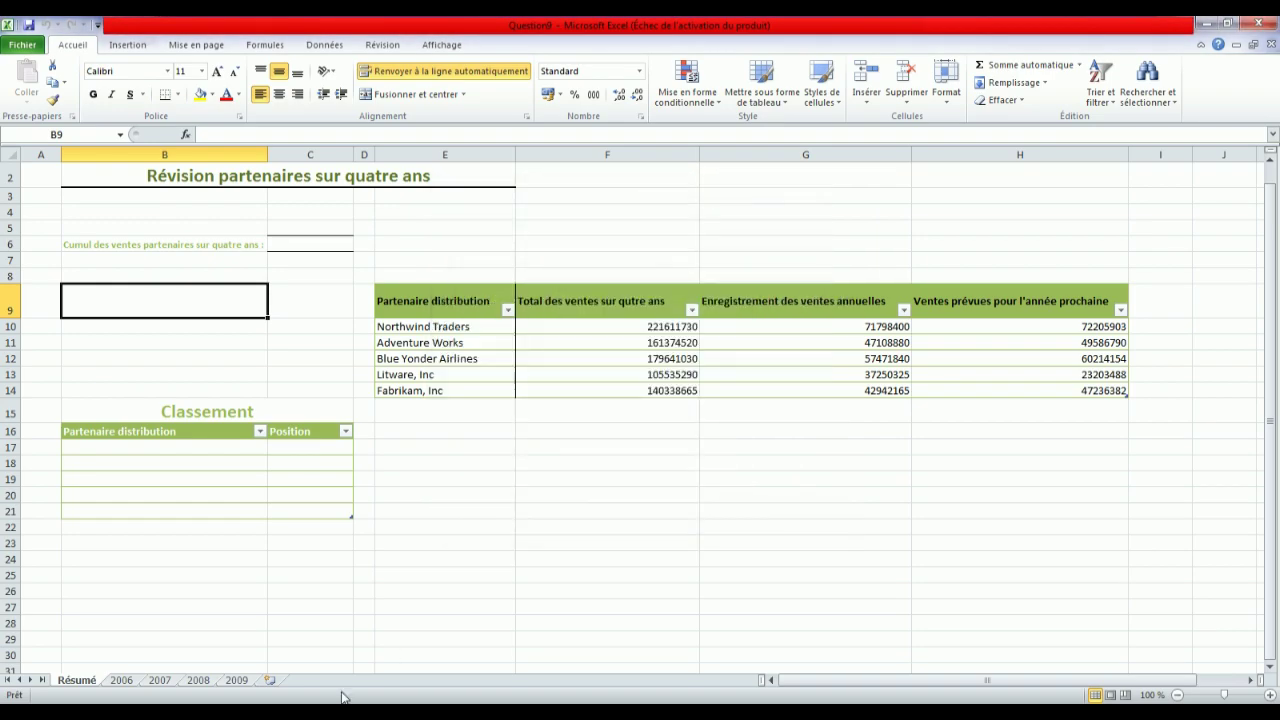
# - Check the Question 9 tasks in TEST_BLANC.pdf and show the document properties panel for the Question9 workbook
pyautogui.hotkey('alt', 'Tab')
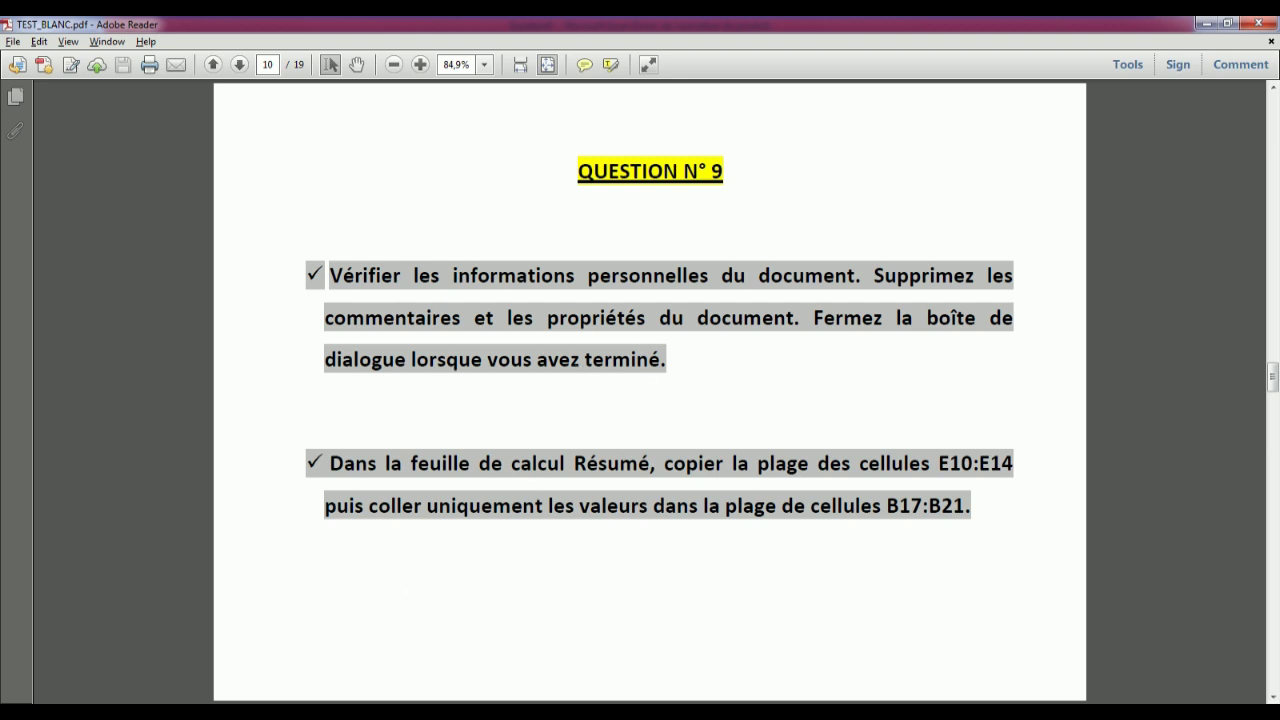
pyautogui.moveTo(368, 712)
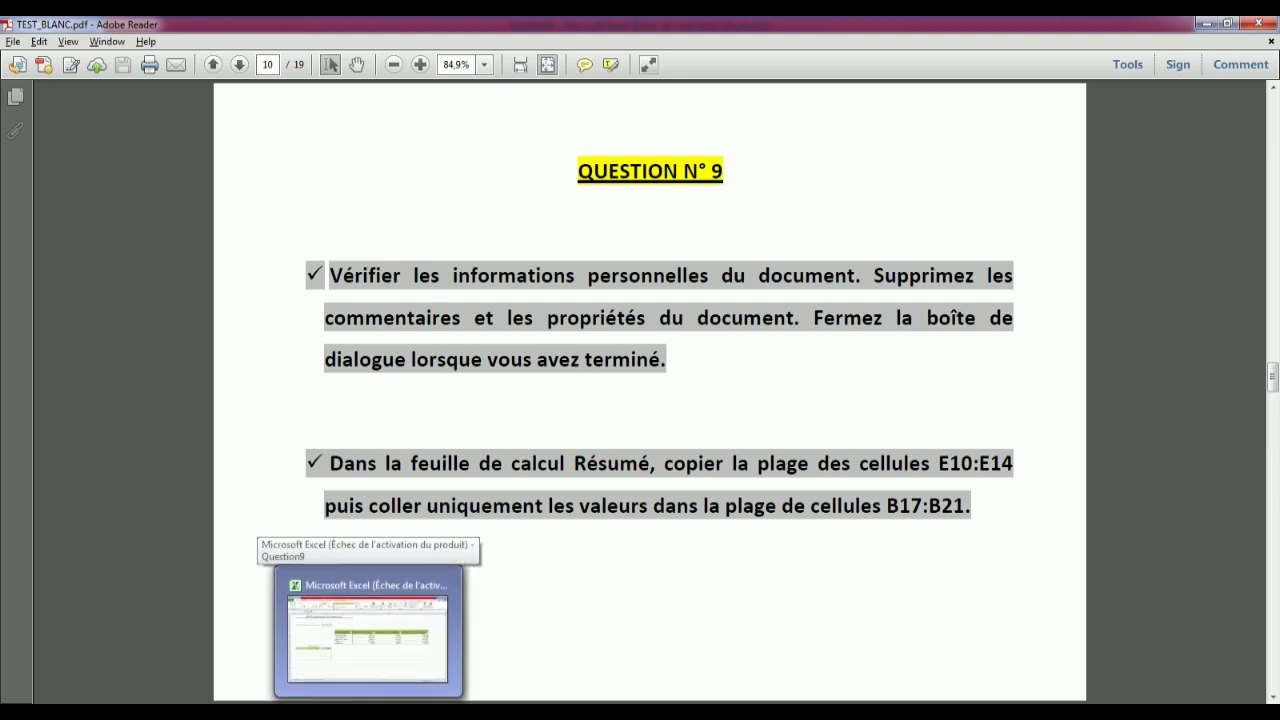
pyautogui.click(368, 625)
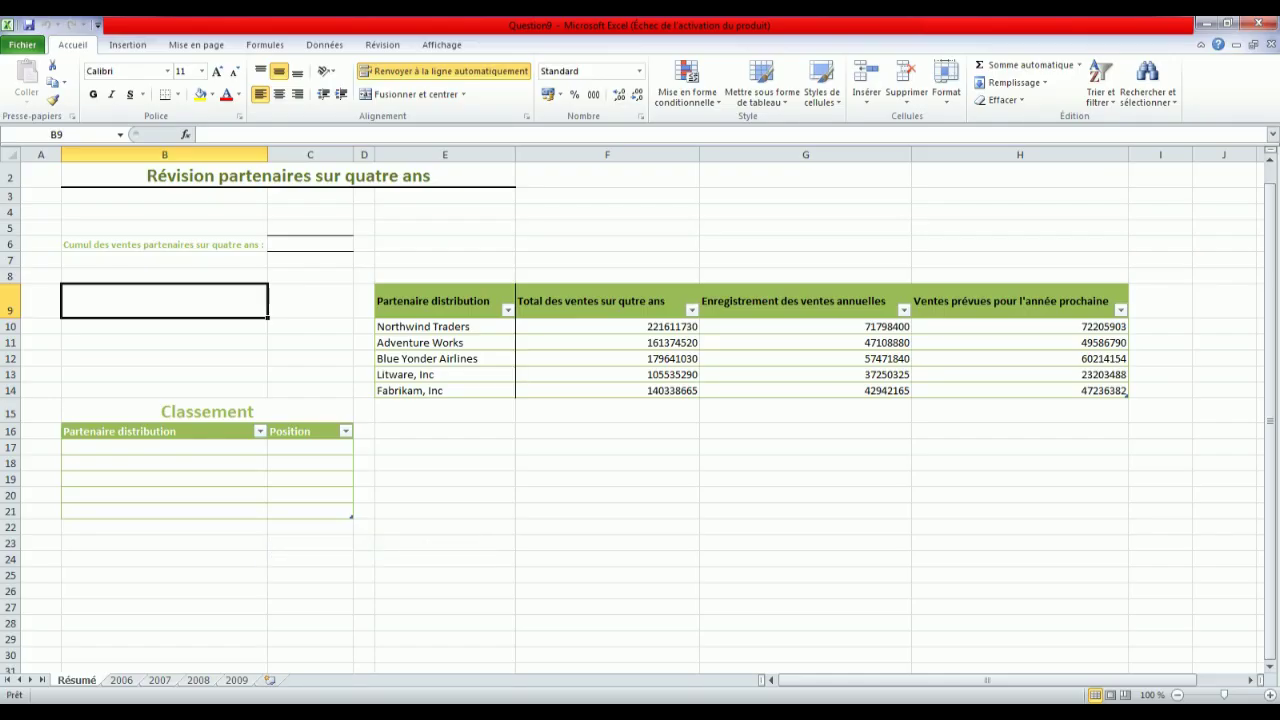
pyautogui.click(22, 46)
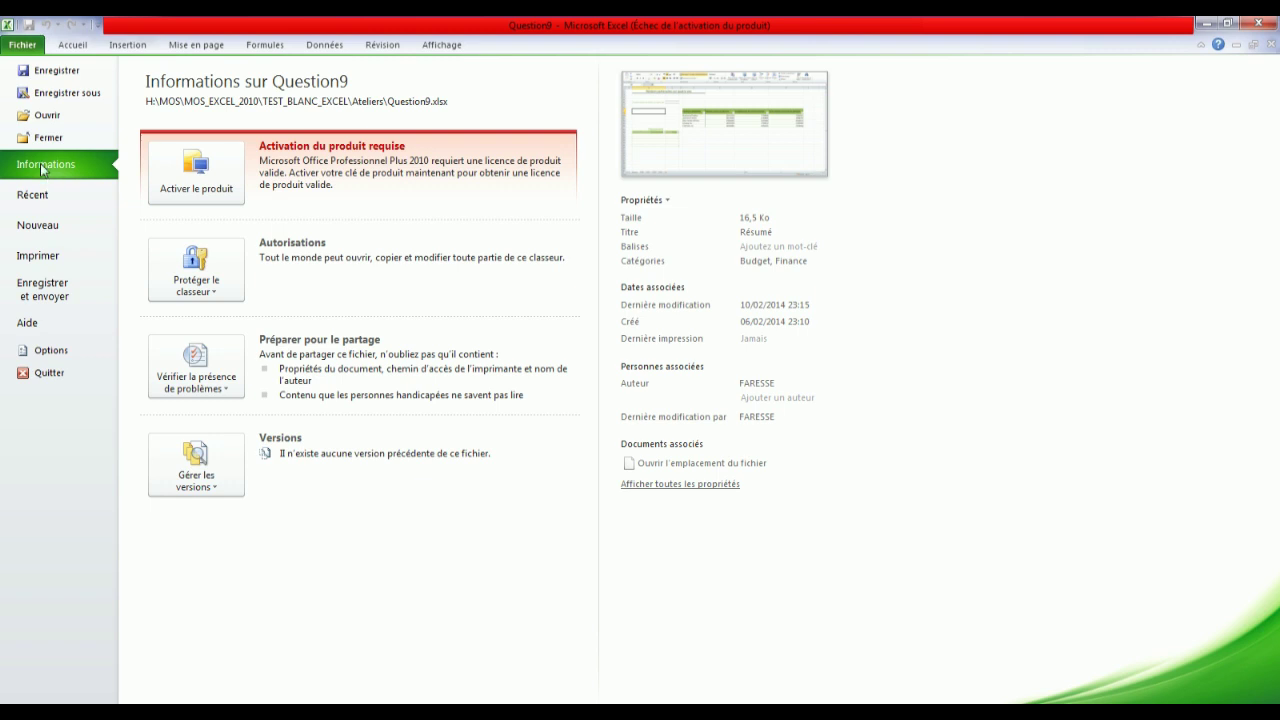
pyautogui.click(661, 204)
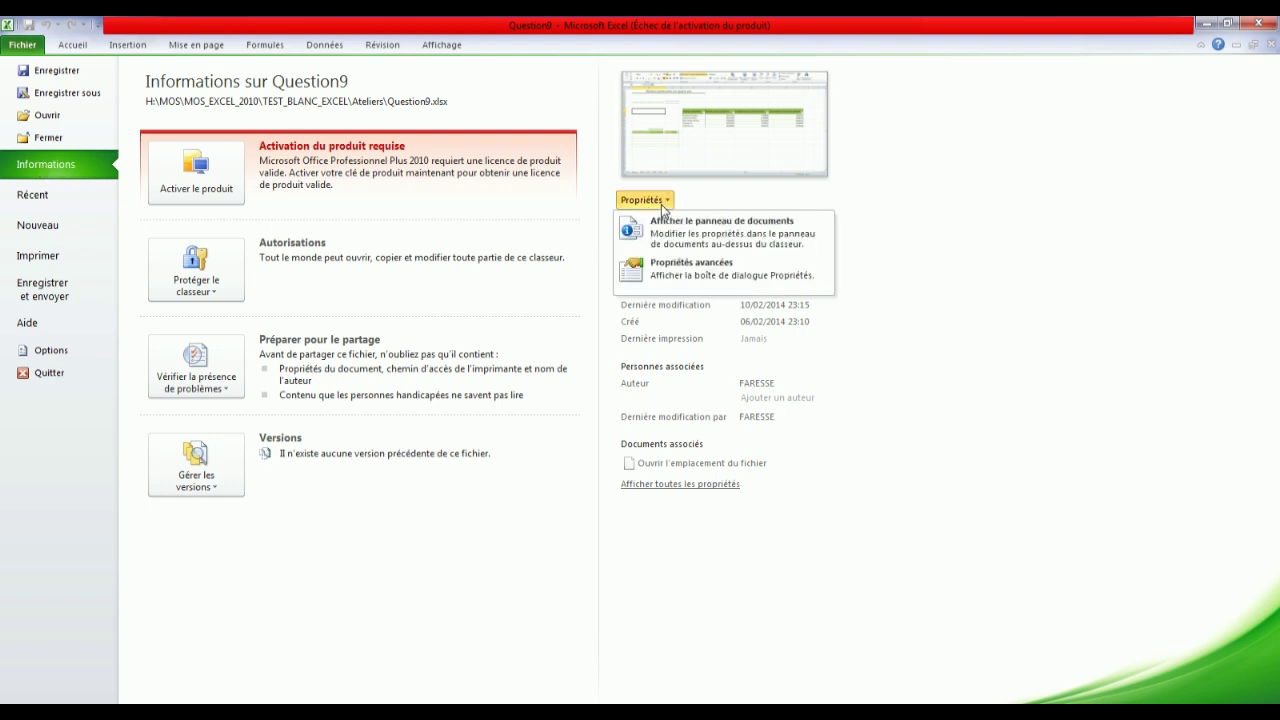
pyautogui.click(727, 229)
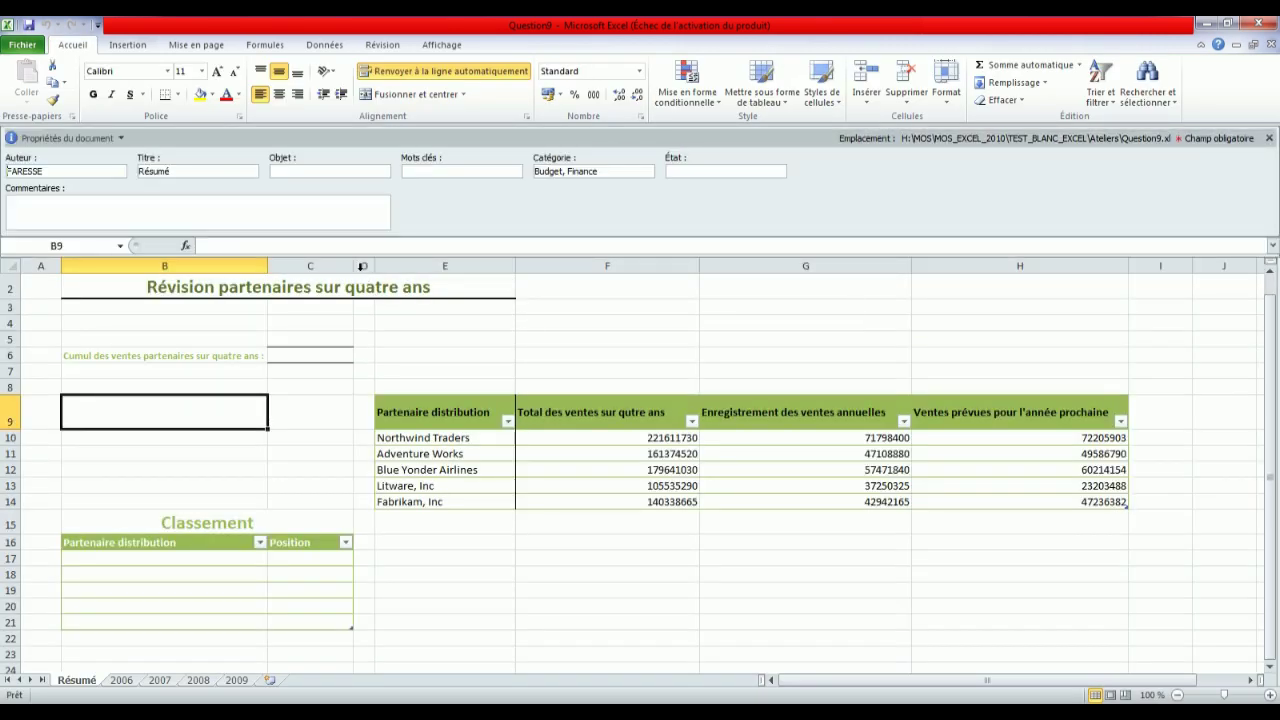
# - Clear the author, title and category from the document properties and close the properties panel
pyautogui.moveTo(72, 171); pyautogui.dragTo(4, 166)
pyautogui.press('Delete')
pyautogui.press('Tab')
pyautogui.press('Delete')
pyautogui.moveTo(614, 172); pyautogui.dragTo(409, 162)
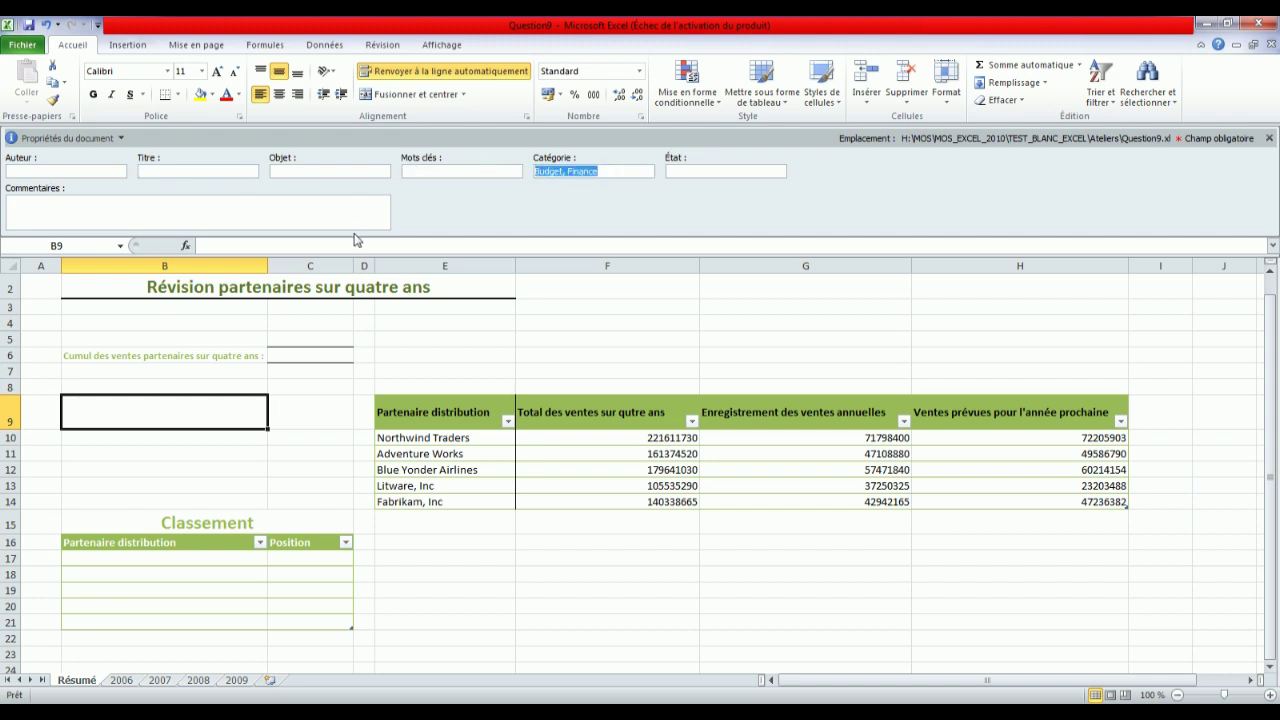
pyautogui.press('Delete')
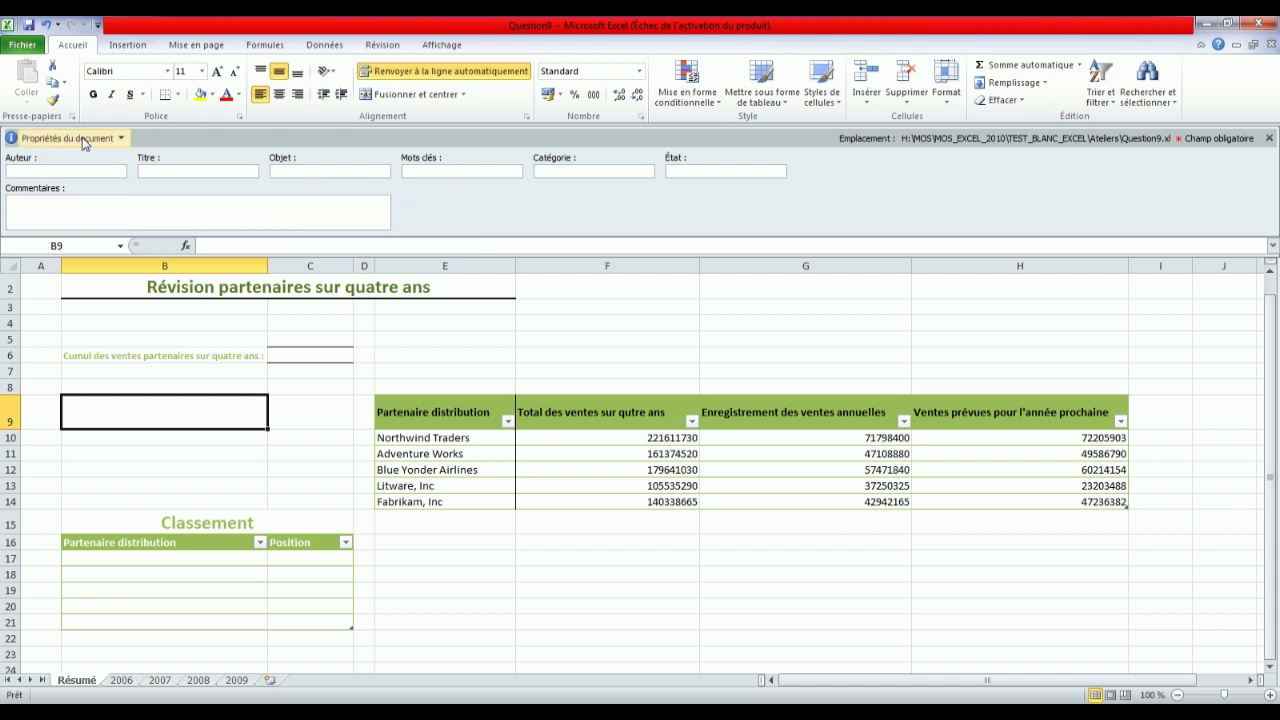
pyautogui.click(1270, 142)
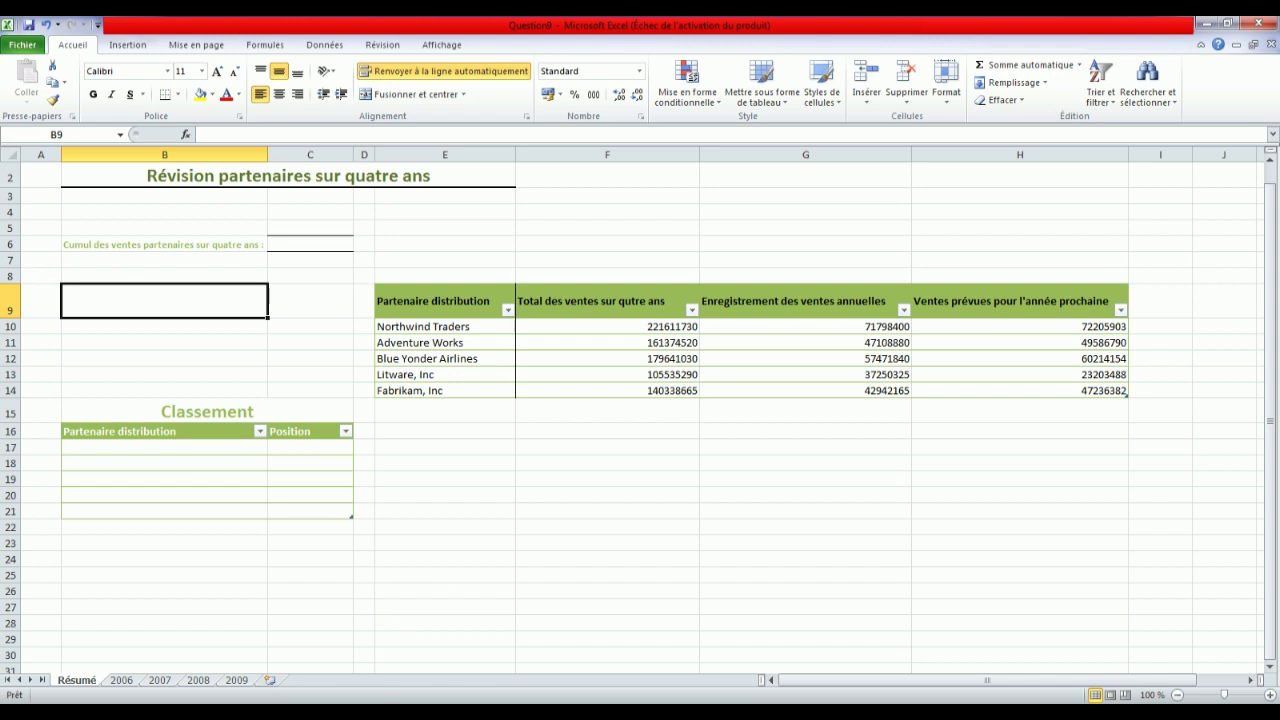
# - Check the copy task in TEST_BLANC.pdf and copy the range E10:E14 on the Résumé sheet
pyautogui.hotkey('alt', 'Tab')
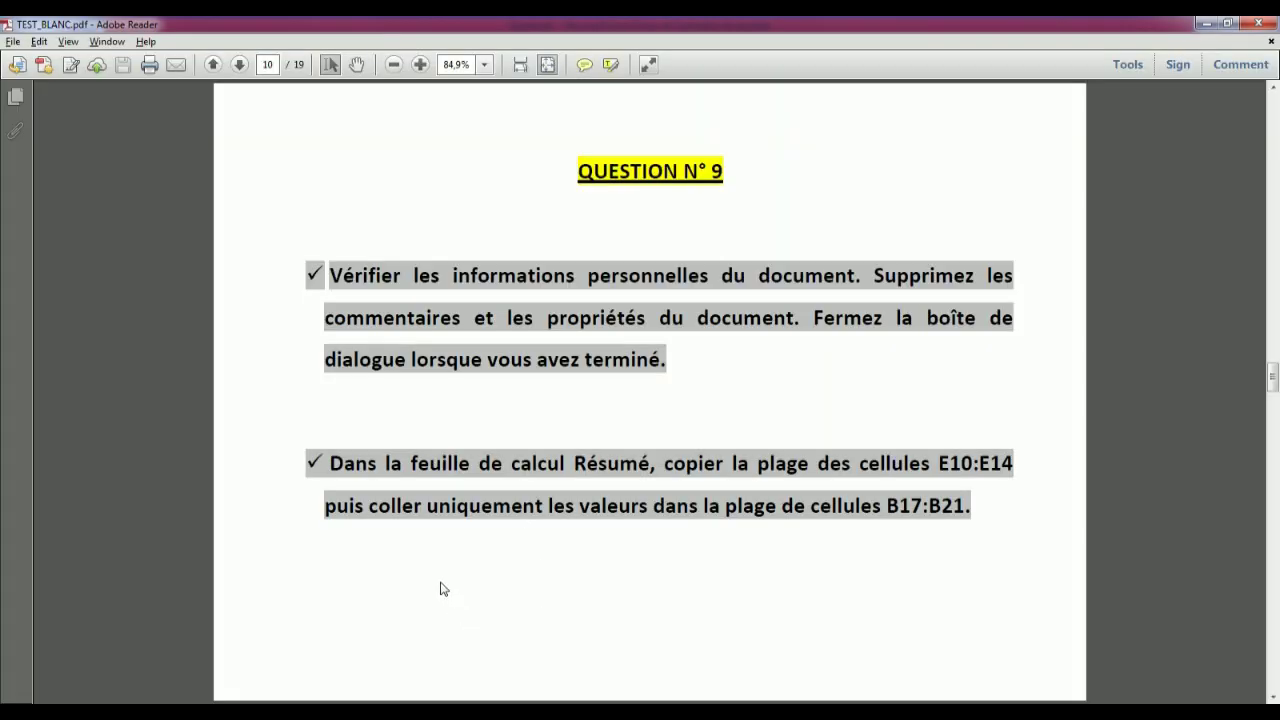
pyautogui.hotkey('alt', 'Tab')
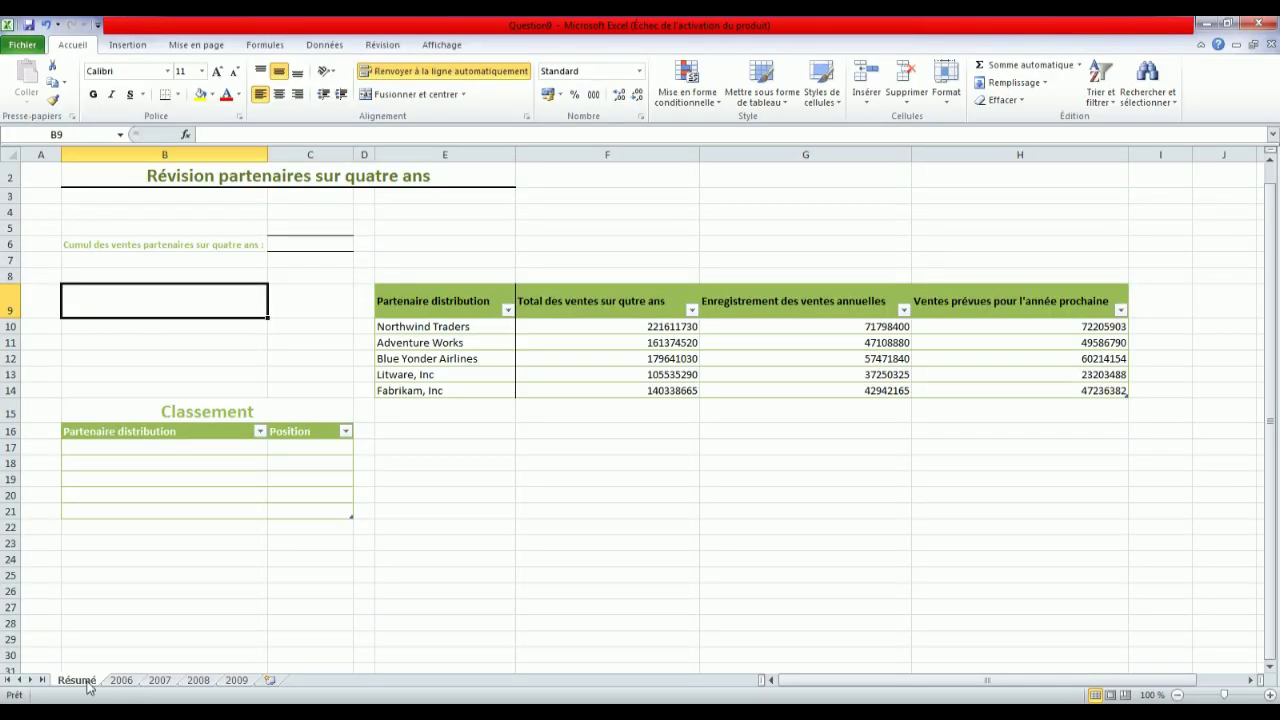
pyautogui.hotkey('alt', 'Tab')
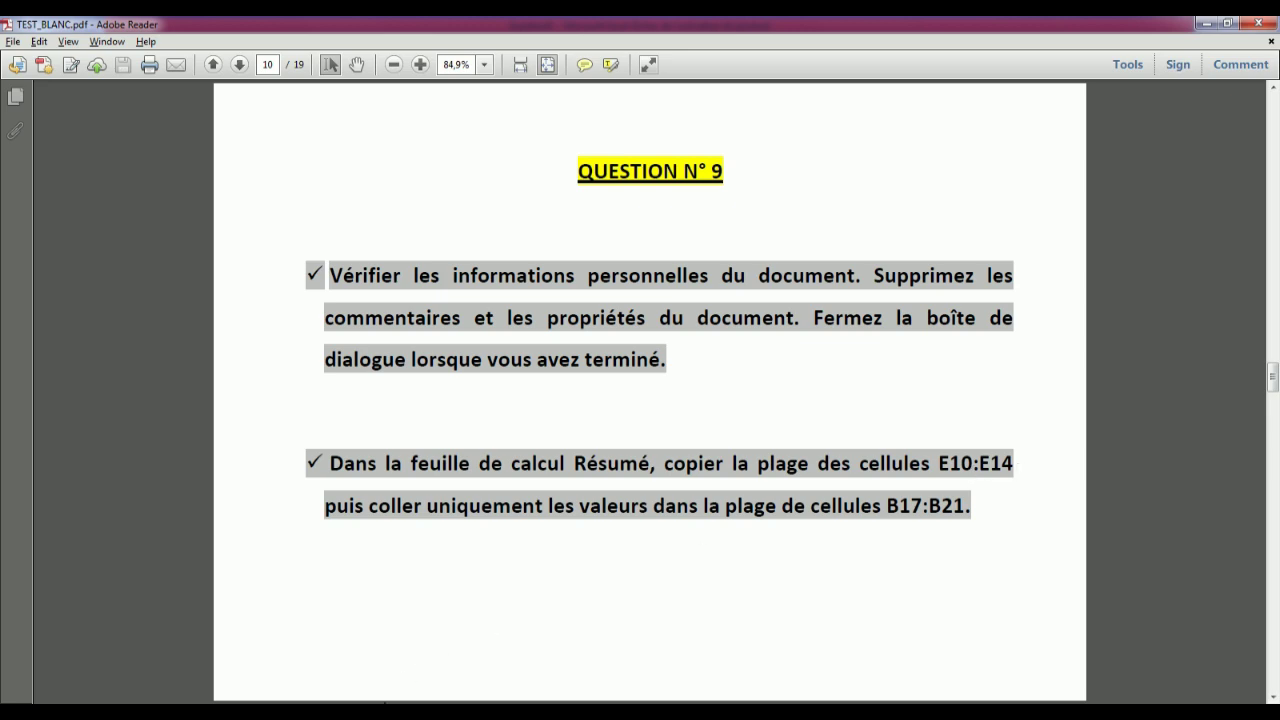
pyautogui.hotkey('alt', 'Tab')
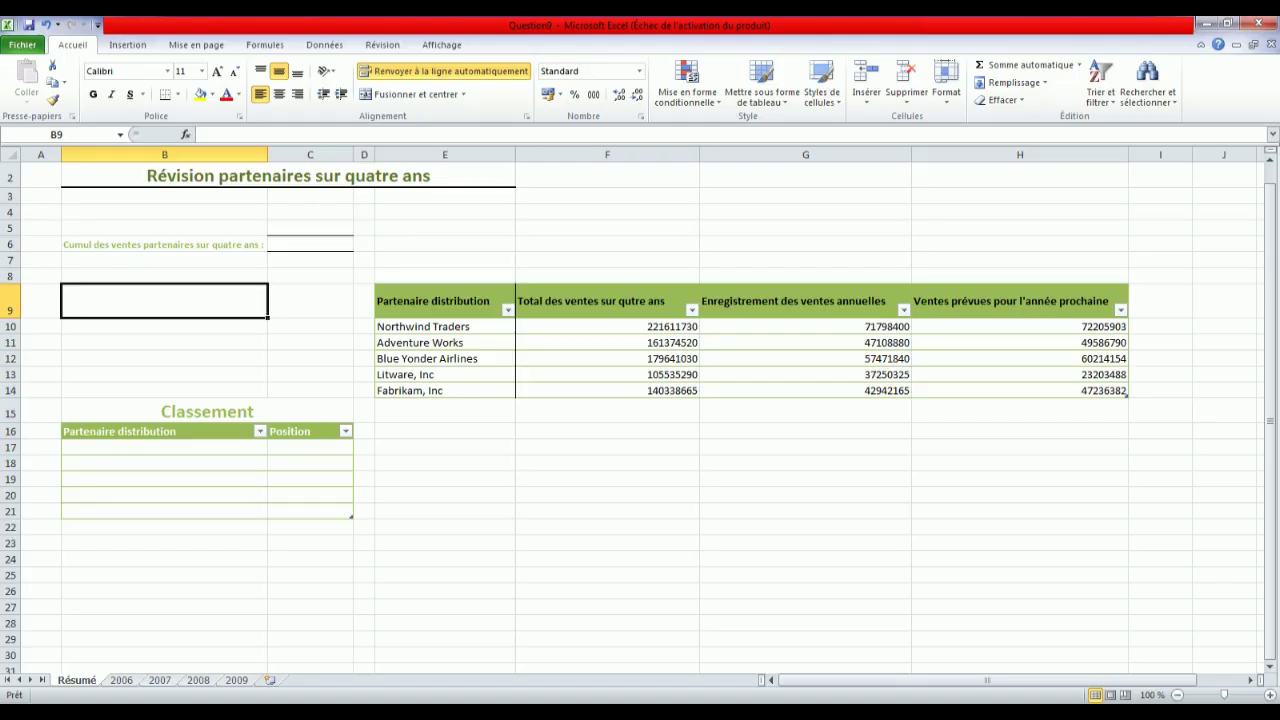
pyautogui.click(48, 130)
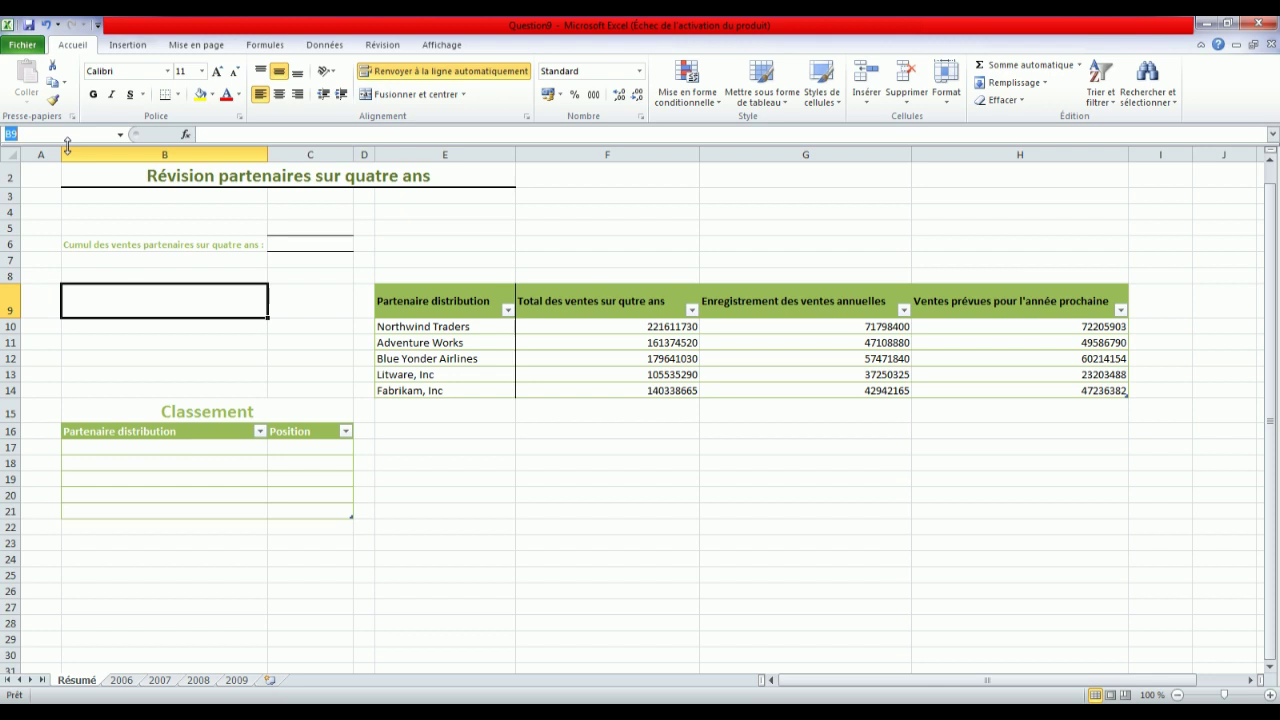
pyautogui.write('e10')
pyautogui.press('Return')
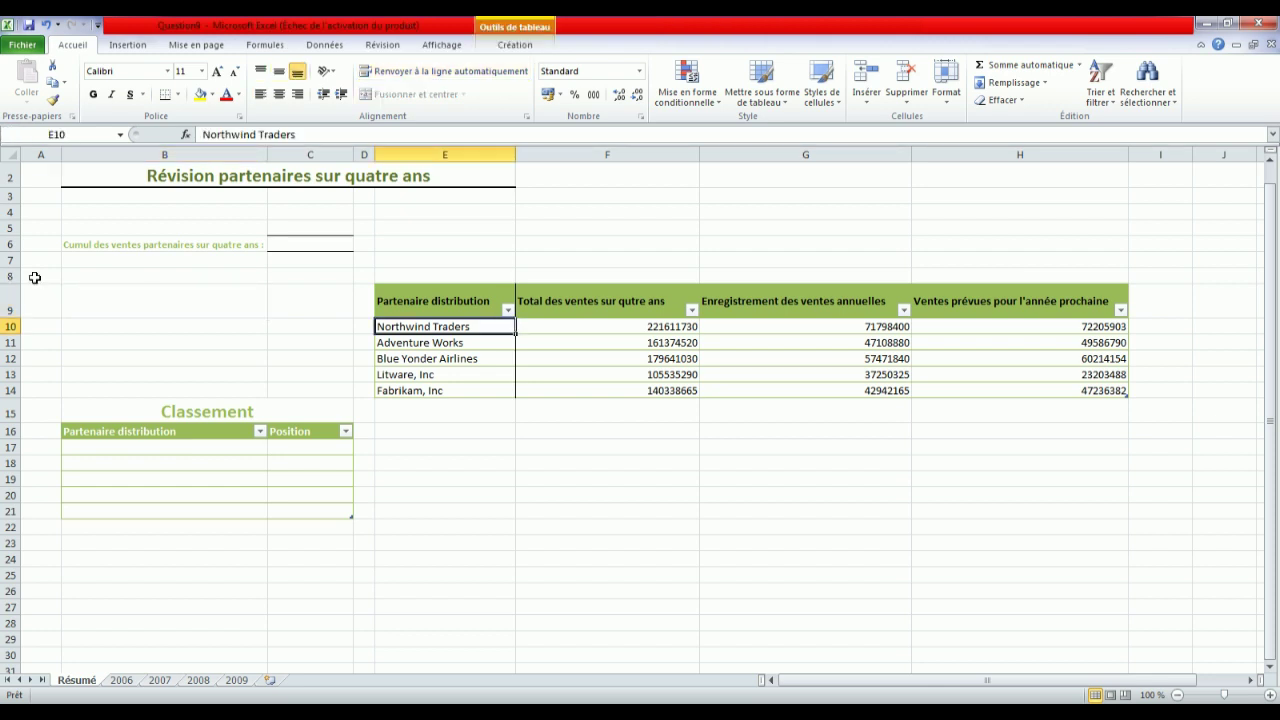
pyautogui.moveTo(407, 326); pyautogui.dragTo(405, 392)
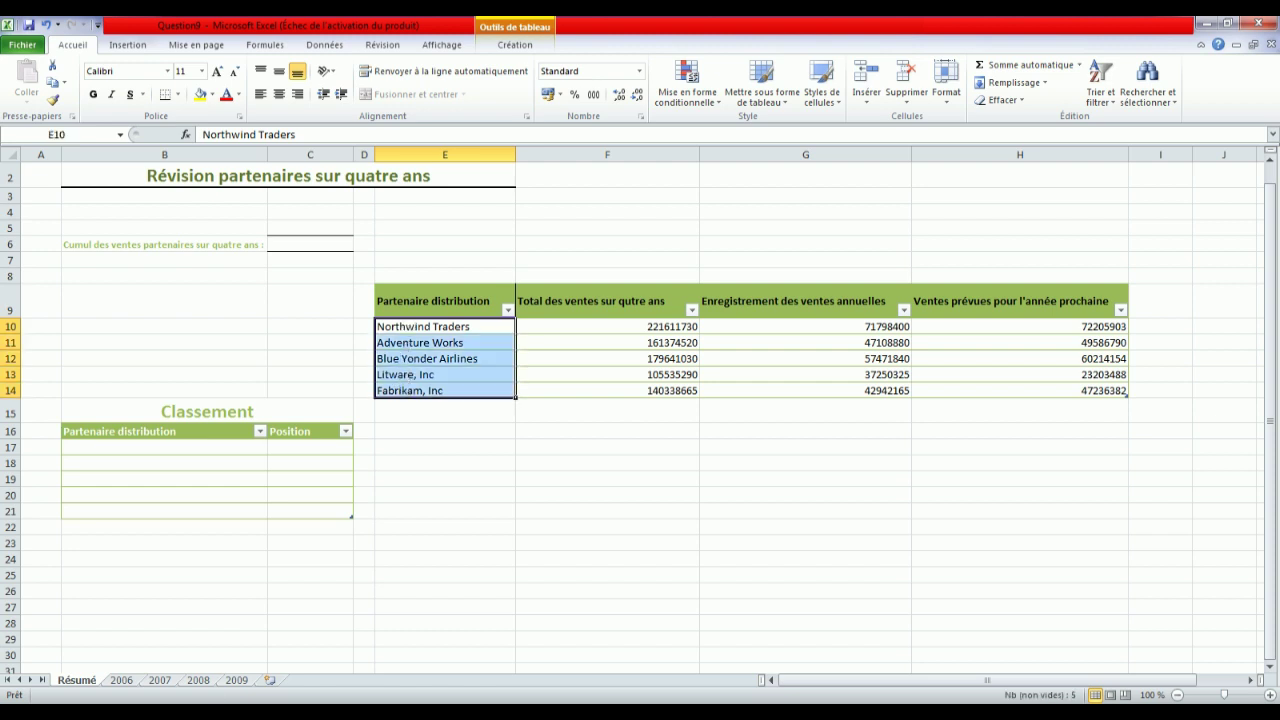
pyautogui.click(52, 82)
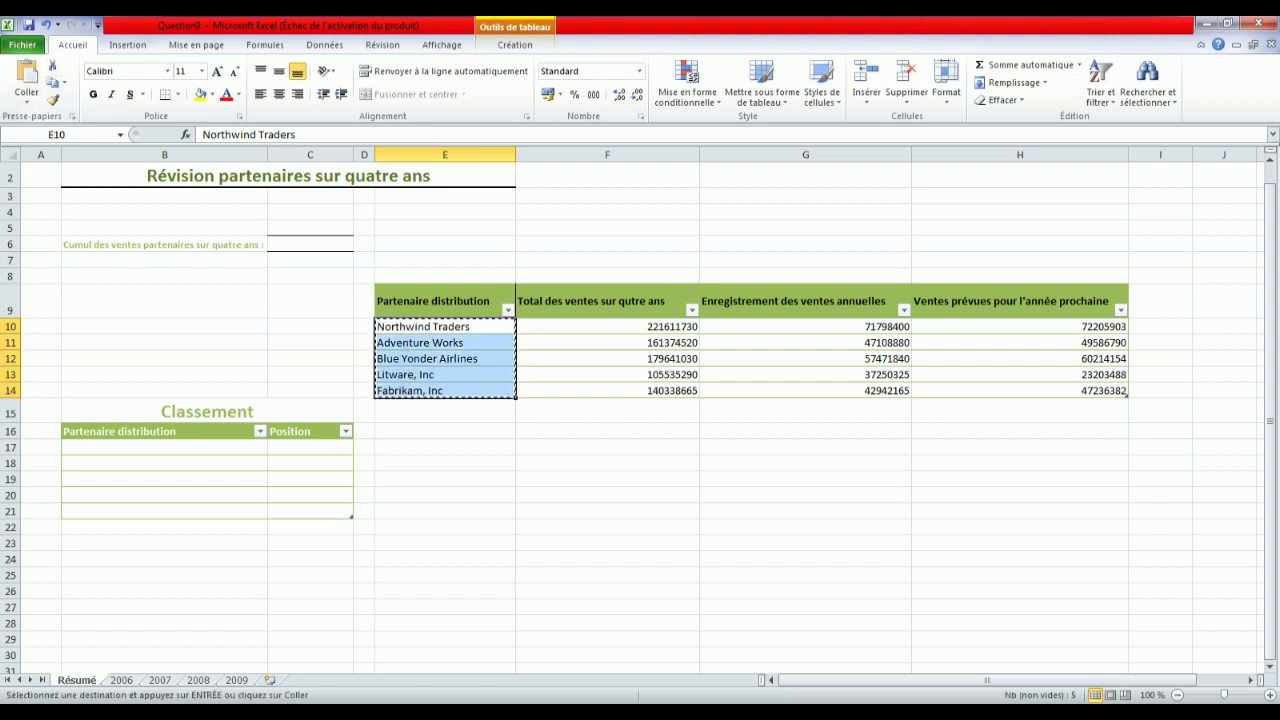
# - Check the destination in TEST_BLANC.pdf and paste only the values of the copied range into B17:B21 of the Classement table
pyautogui.hotkey('alt', 'Tab')
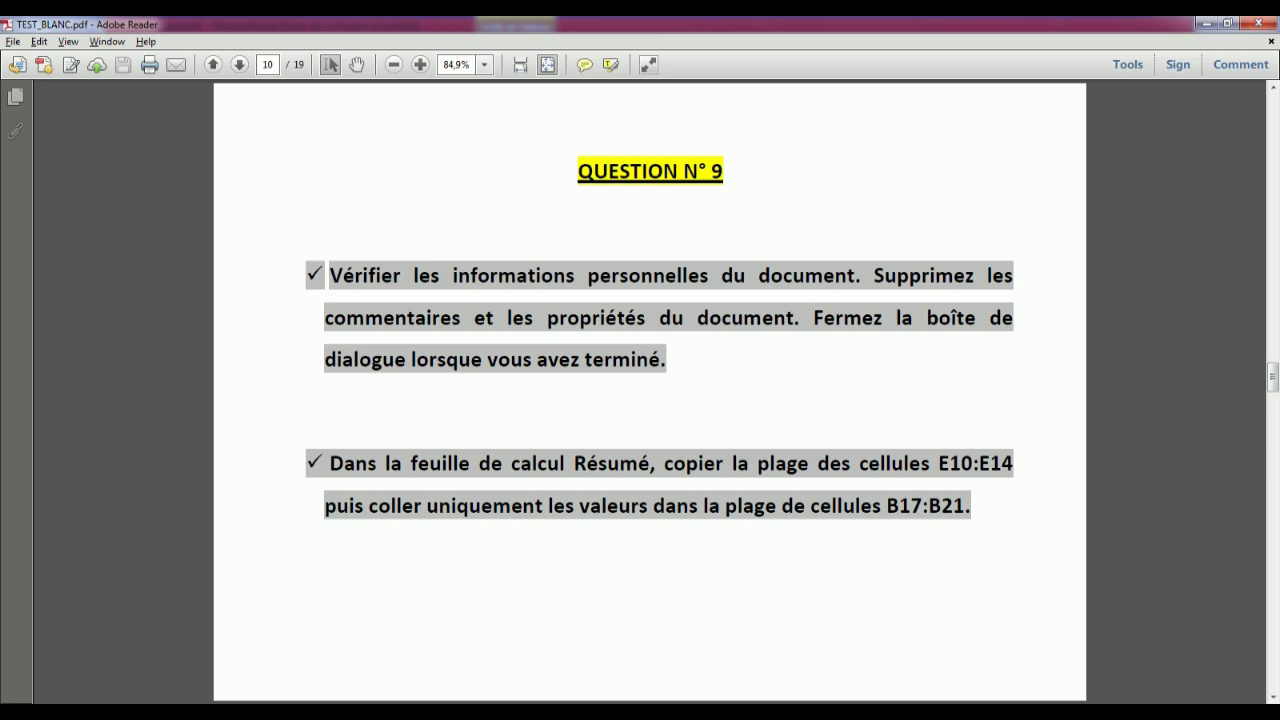
pyautogui.hotkey('alt', 'Tab')
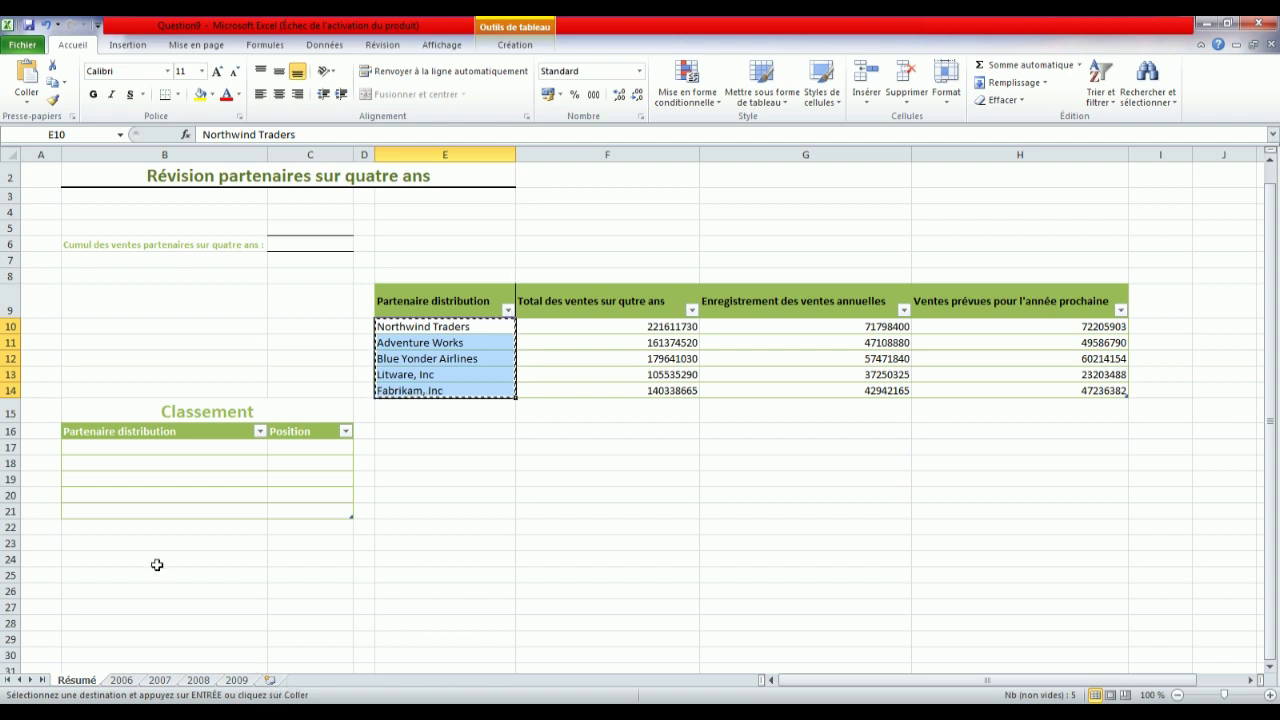
pyautogui.click(50, 134)
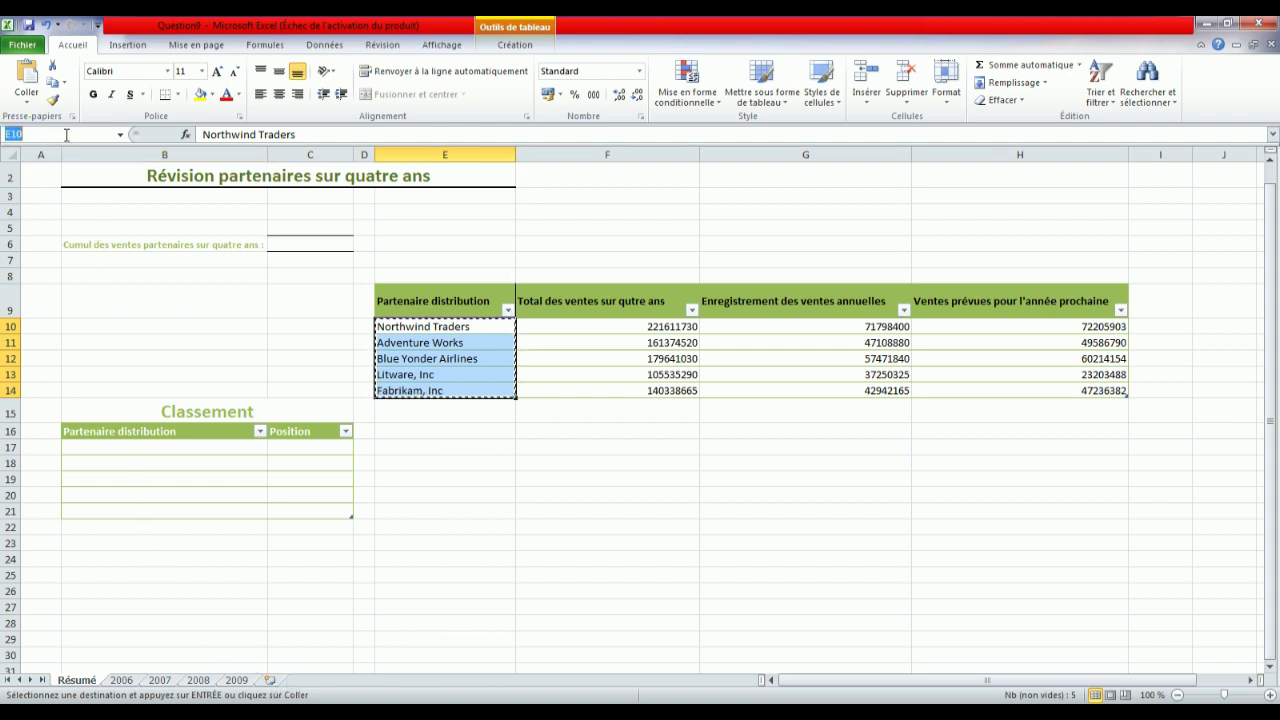
pyautogui.write('b17')
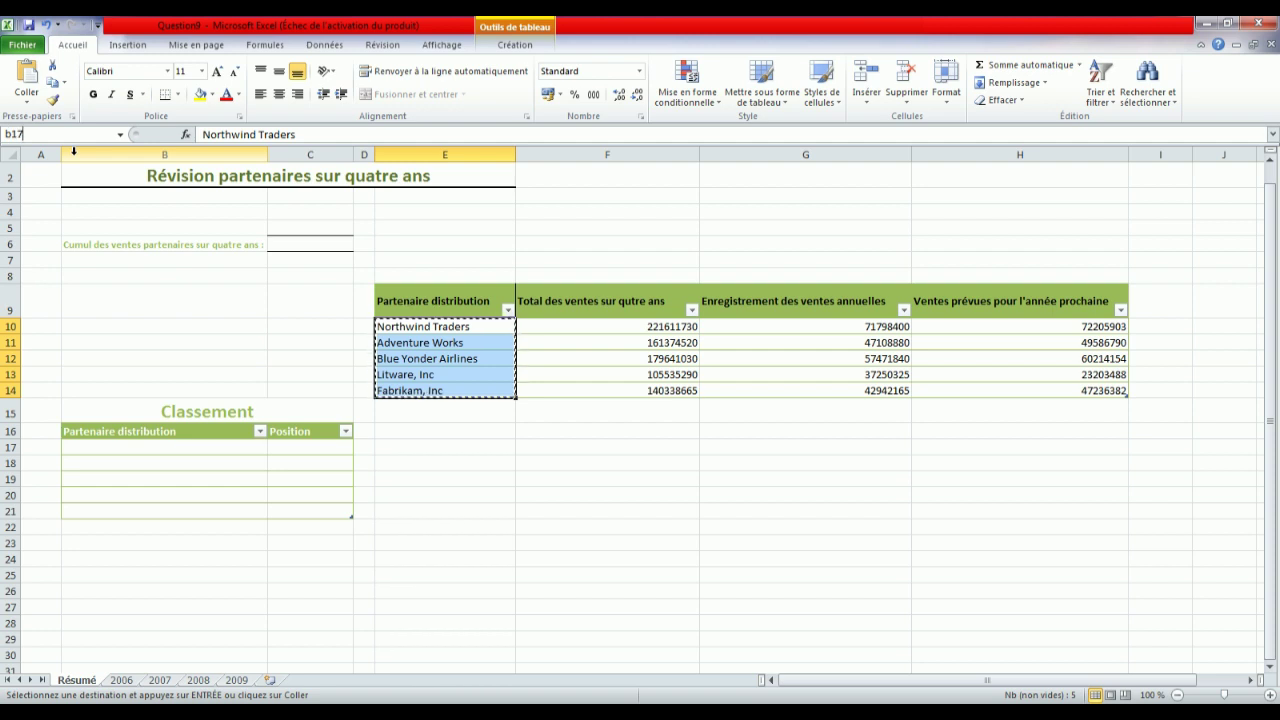
pyautogui.press('Return')
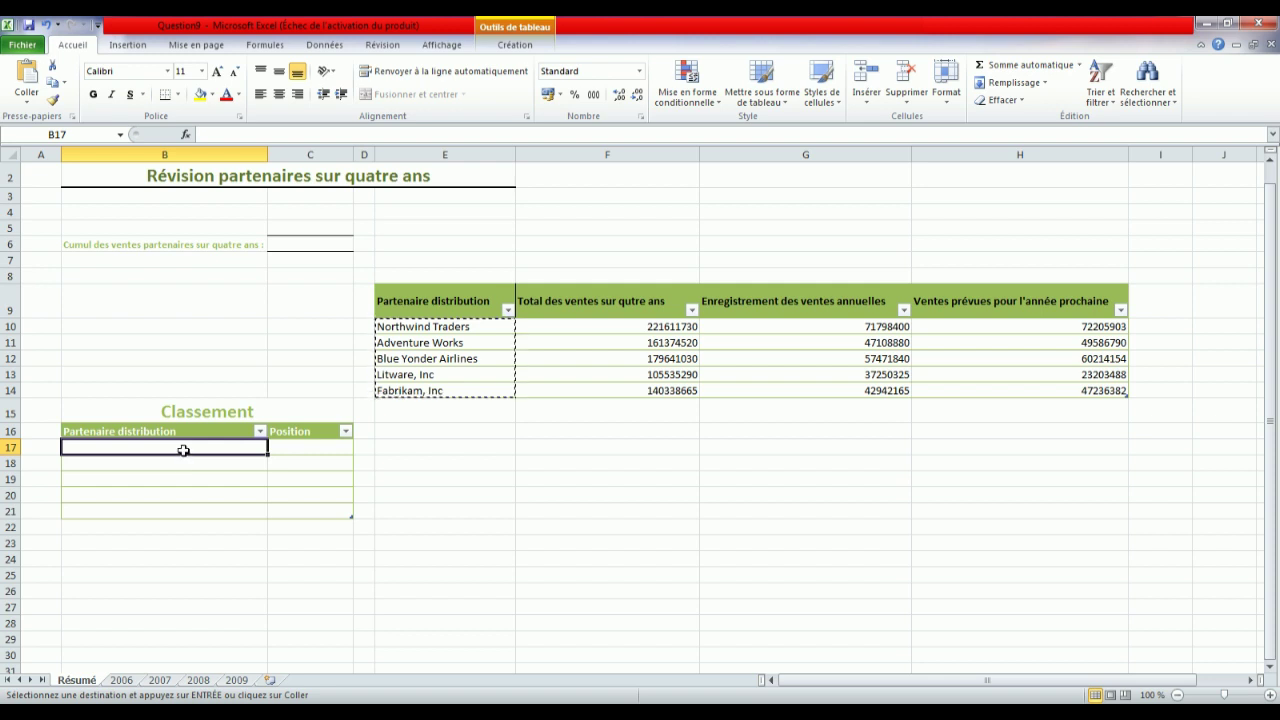
pyautogui.moveTo(180, 449); pyautogui.dragTo(186, 509)
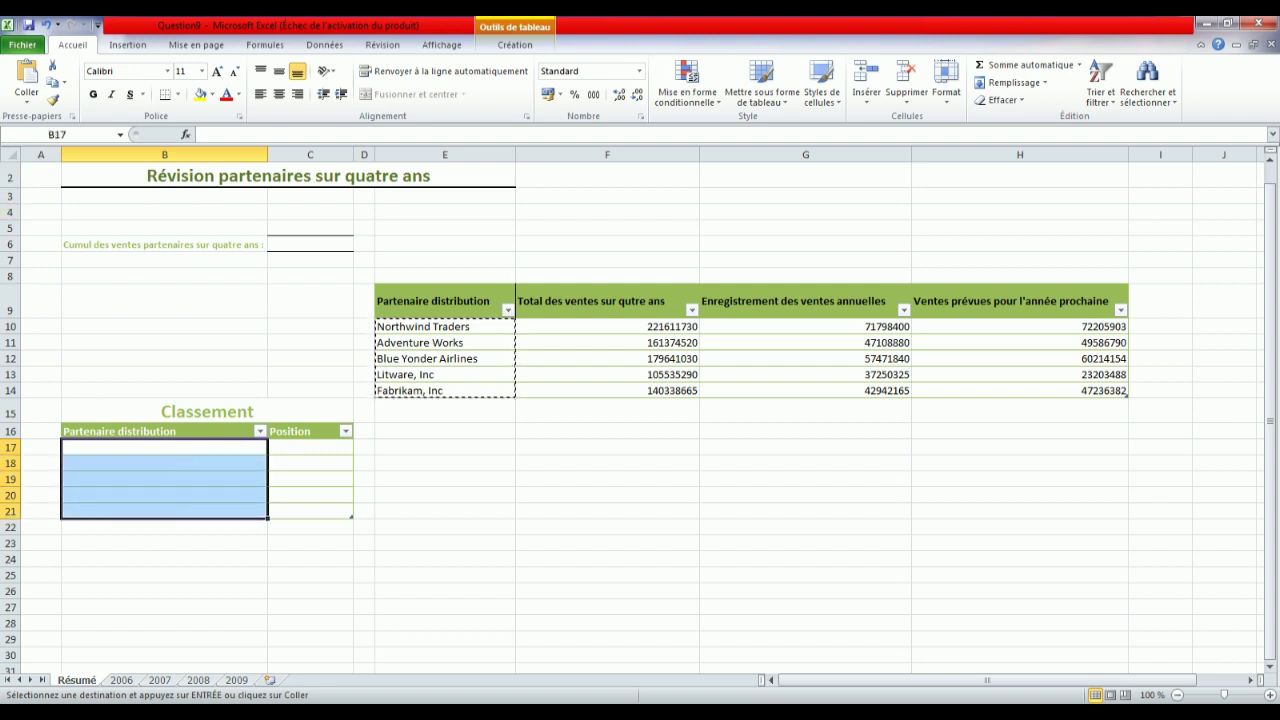
pyautogui.click(302, 713)
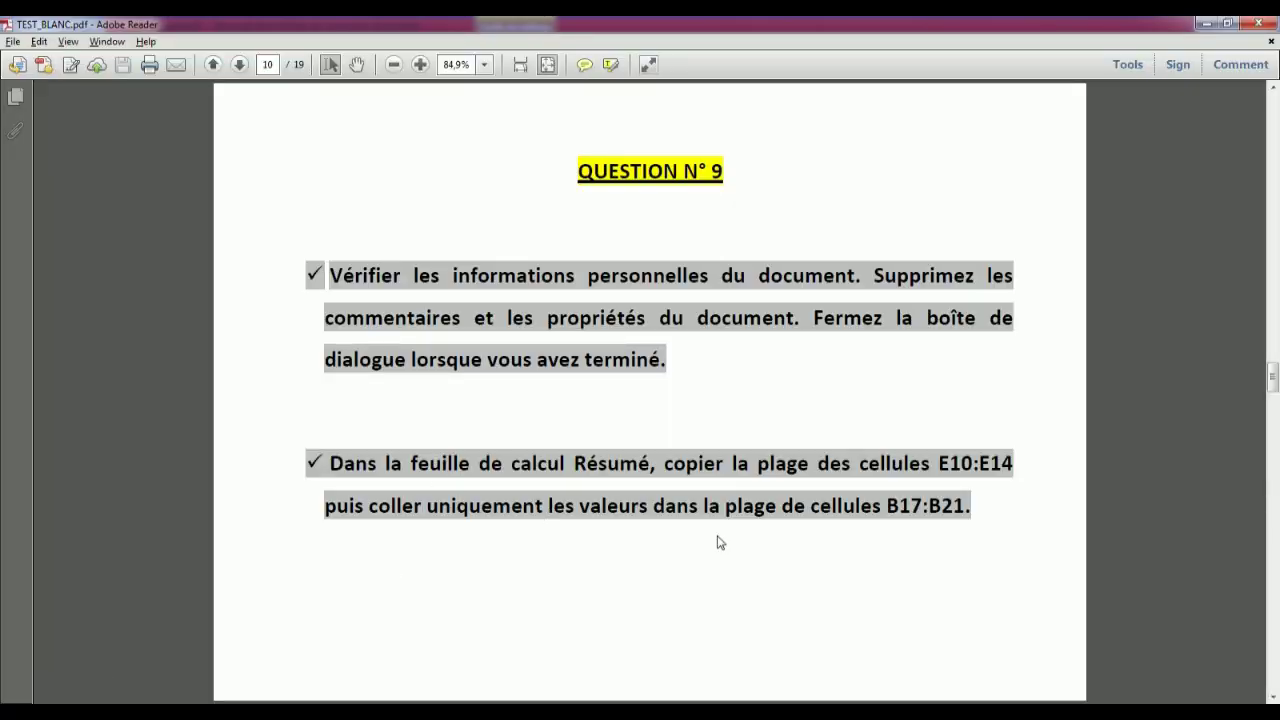
pyautogui.click(230, 713)
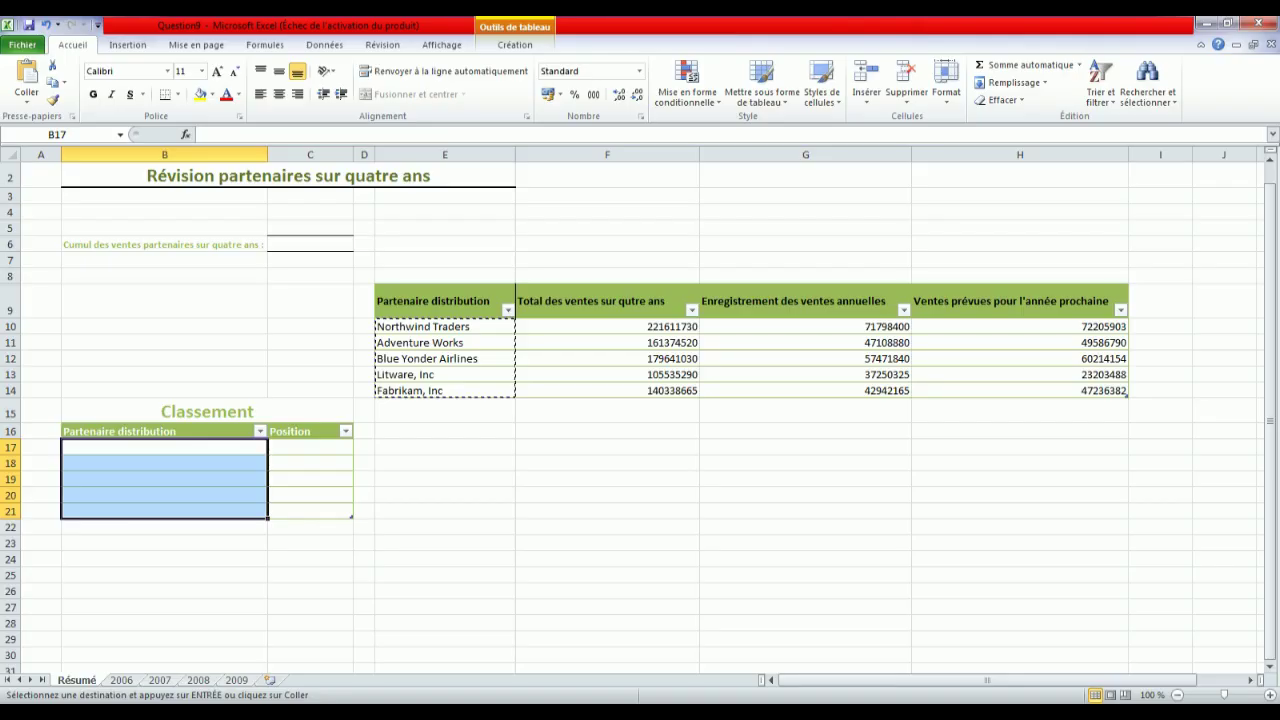
pyautogui.click(26, 106)
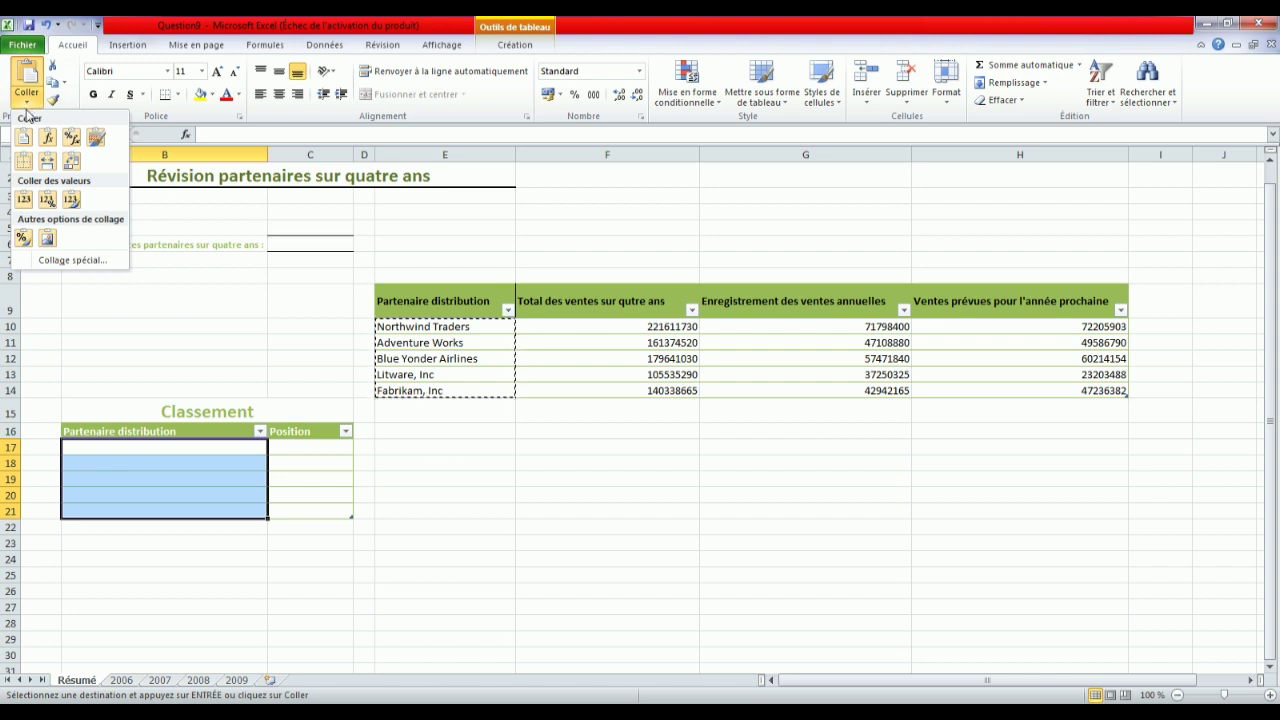
pyautogui.click(23, 202)
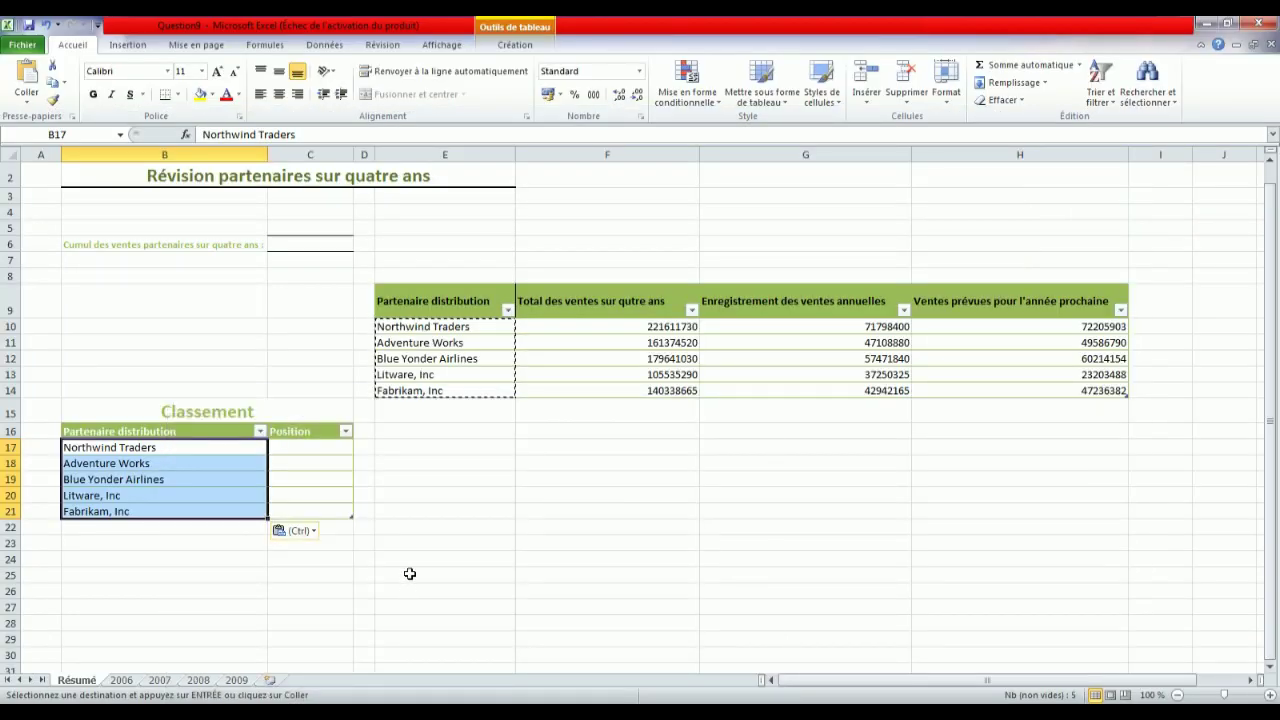
pyautogui.click(410, 573)
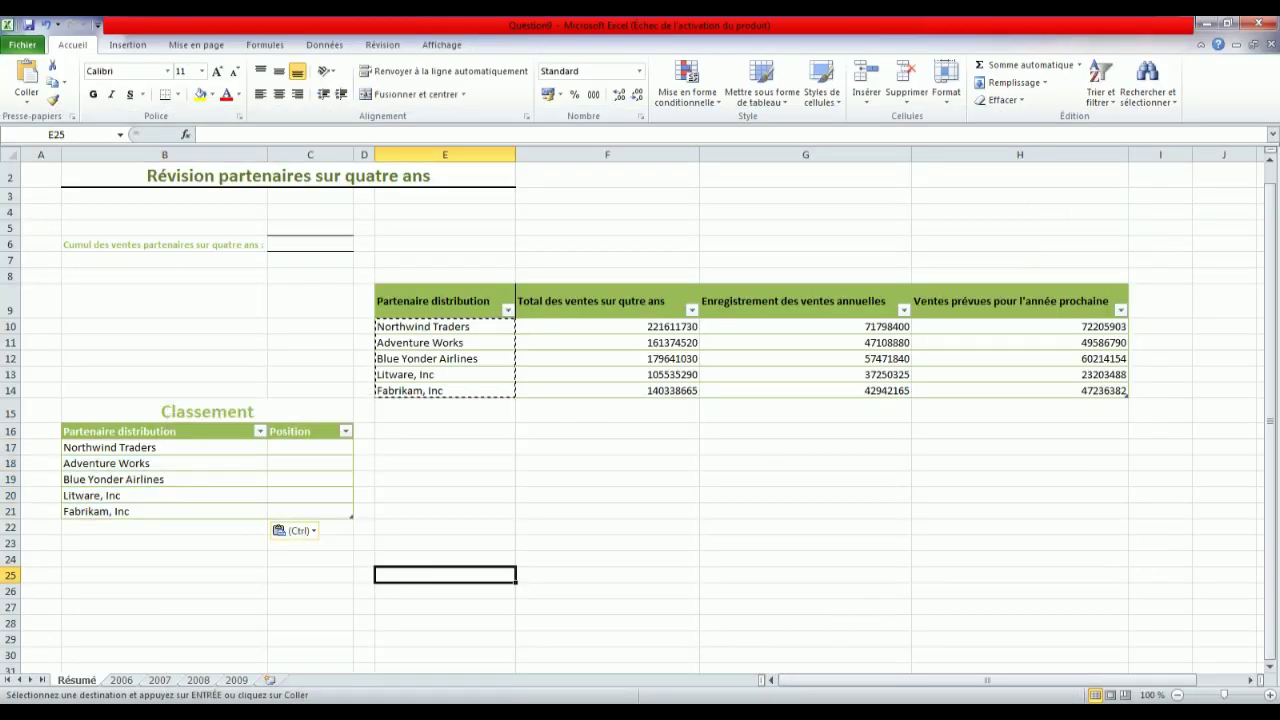
# - Open the Question10 workbook from the Ateliers folder
pyautogui.click(1171, 712)
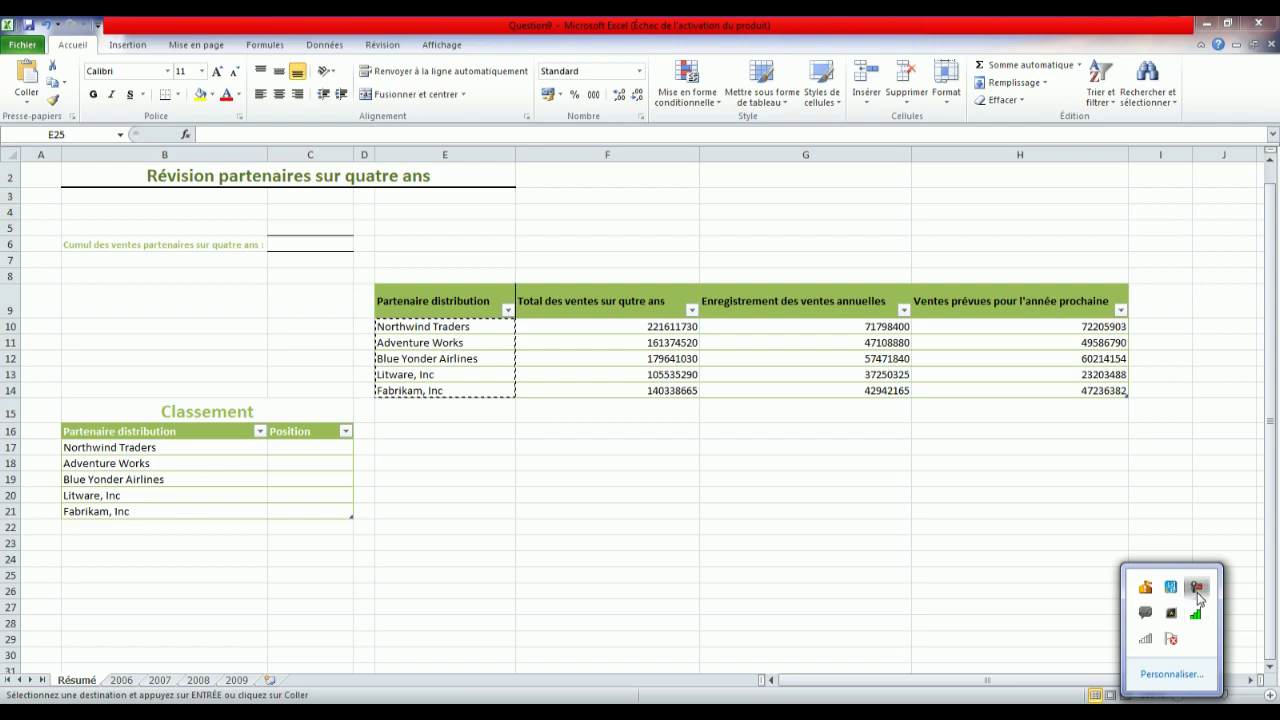
pyautogui.click(1198, 592)
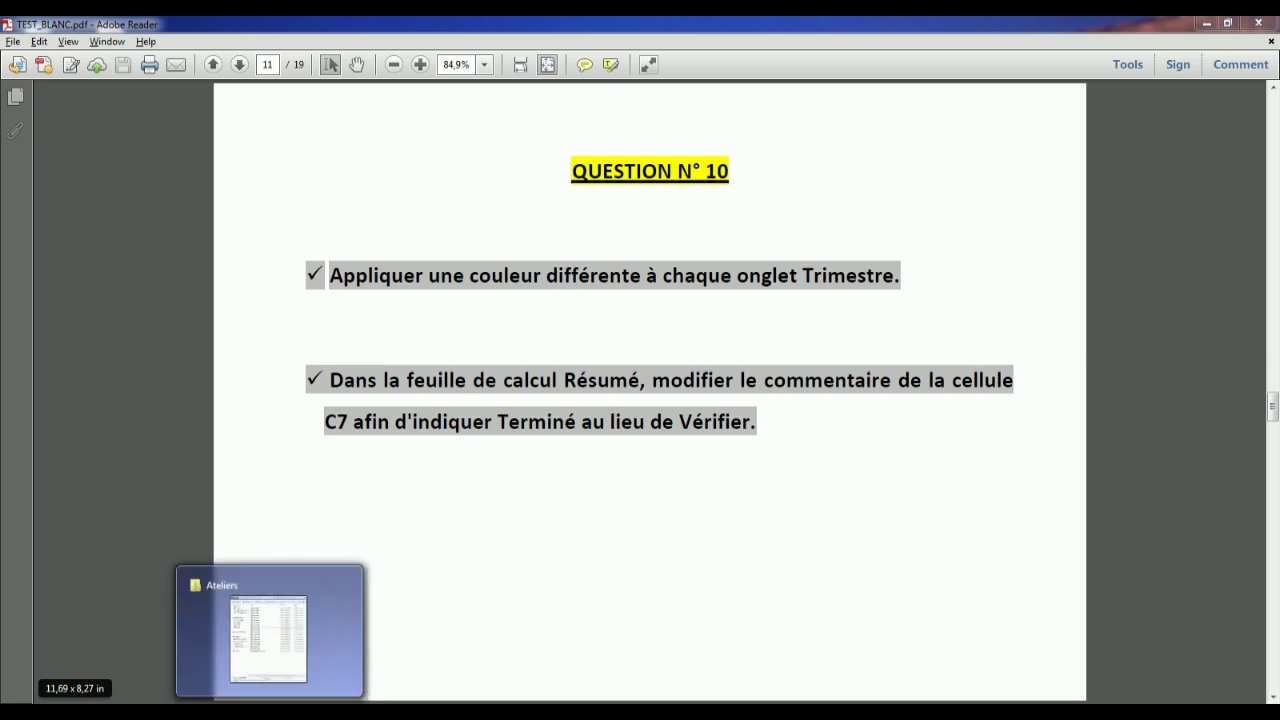
pyautogui.click(360, 640)
pyautogui.click(921, 330)
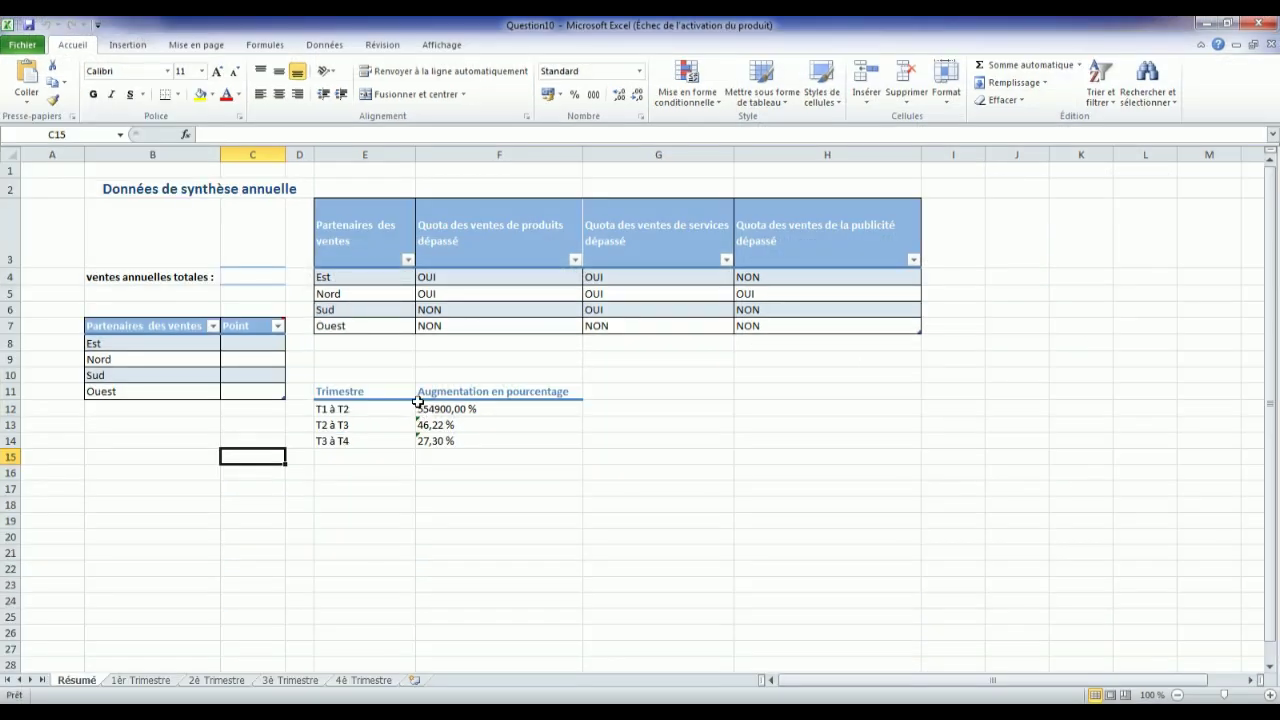
# - Check the Question 10 tasks in TEST_BLANC.pdf and apply a blue theme color to the 1èr Trimestre sheet tab of the Question10 workbook
pyautogui.click(832, 186)
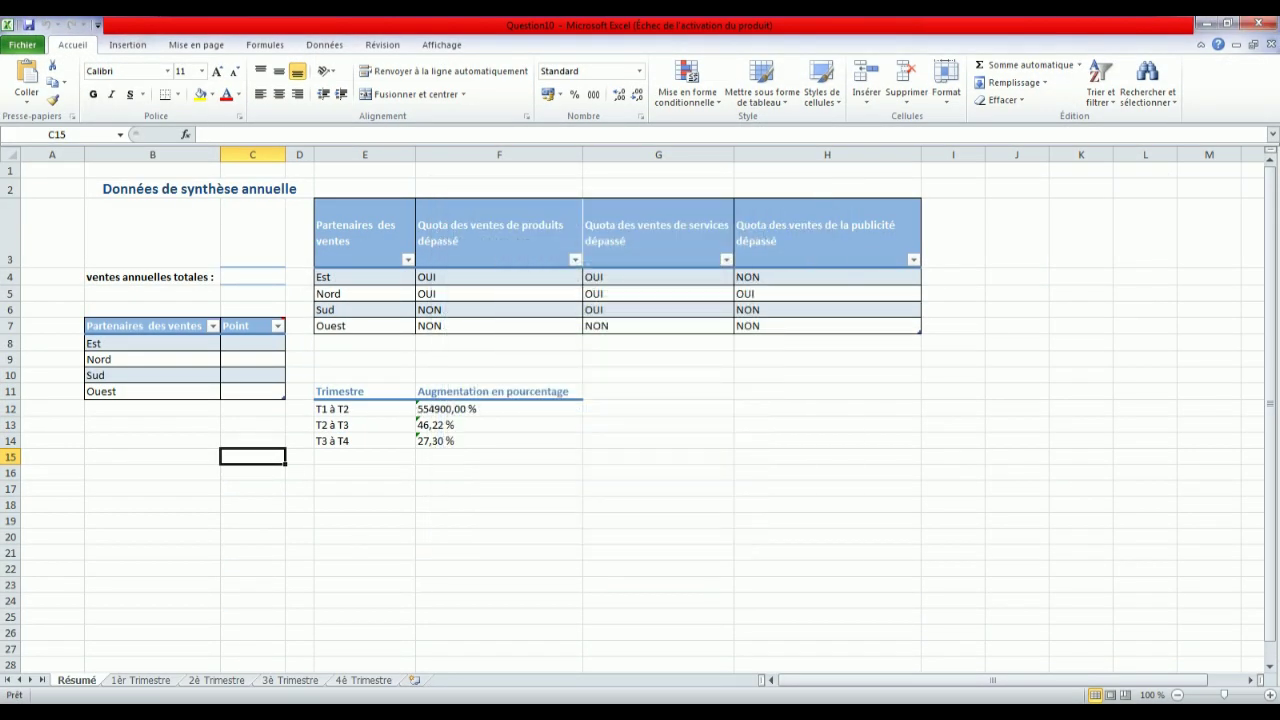
pyautogui.click(300, 714)
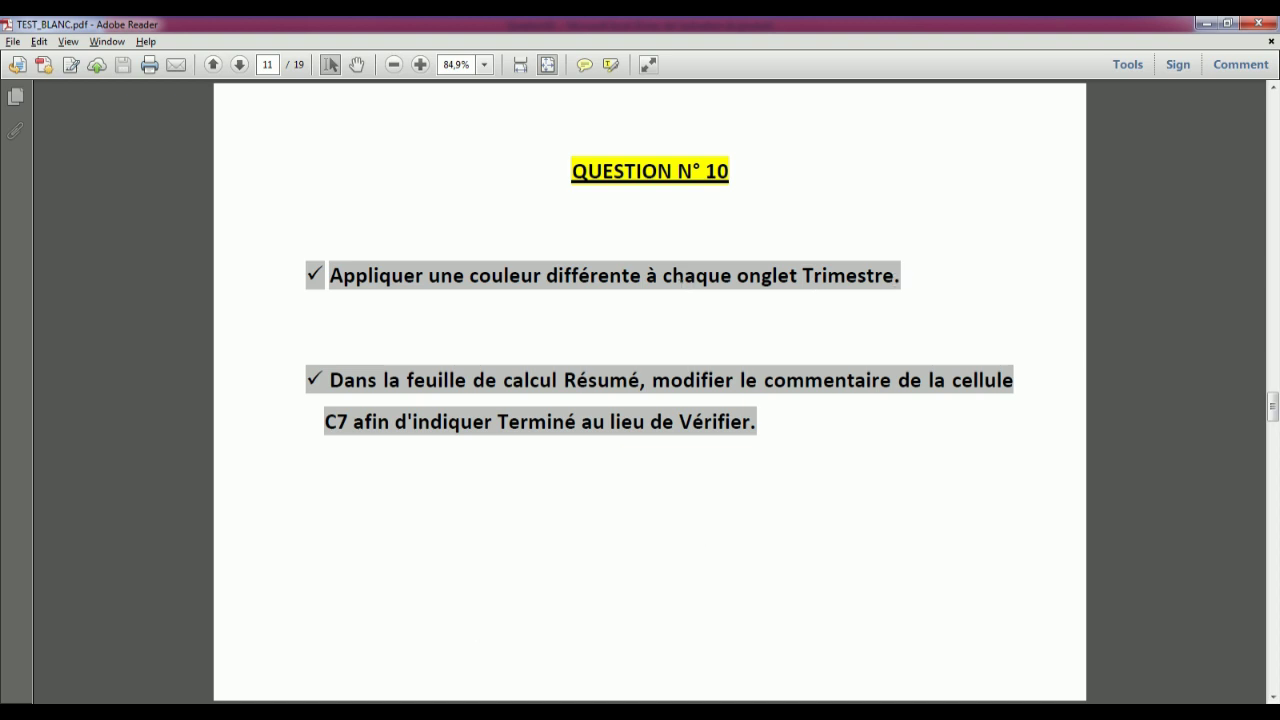
pyautogui.hotkey('alt', 'Tab')
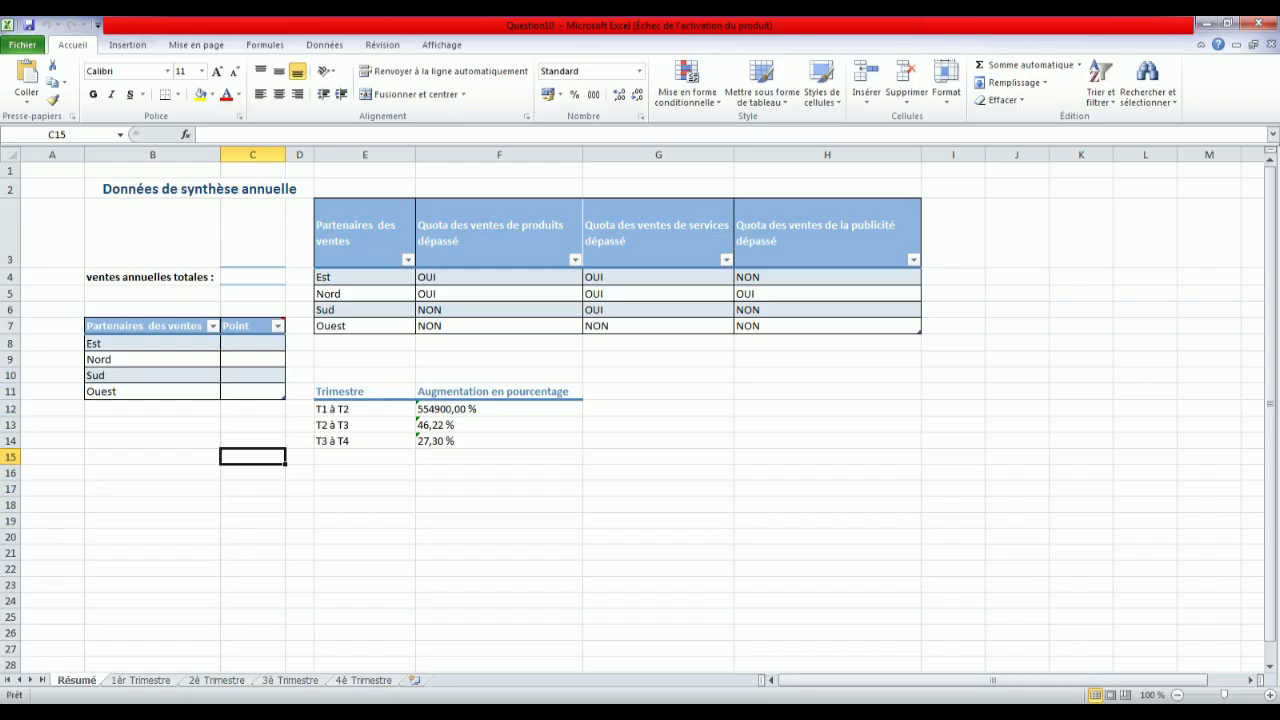
pyautogui.rightClick(133, 683)
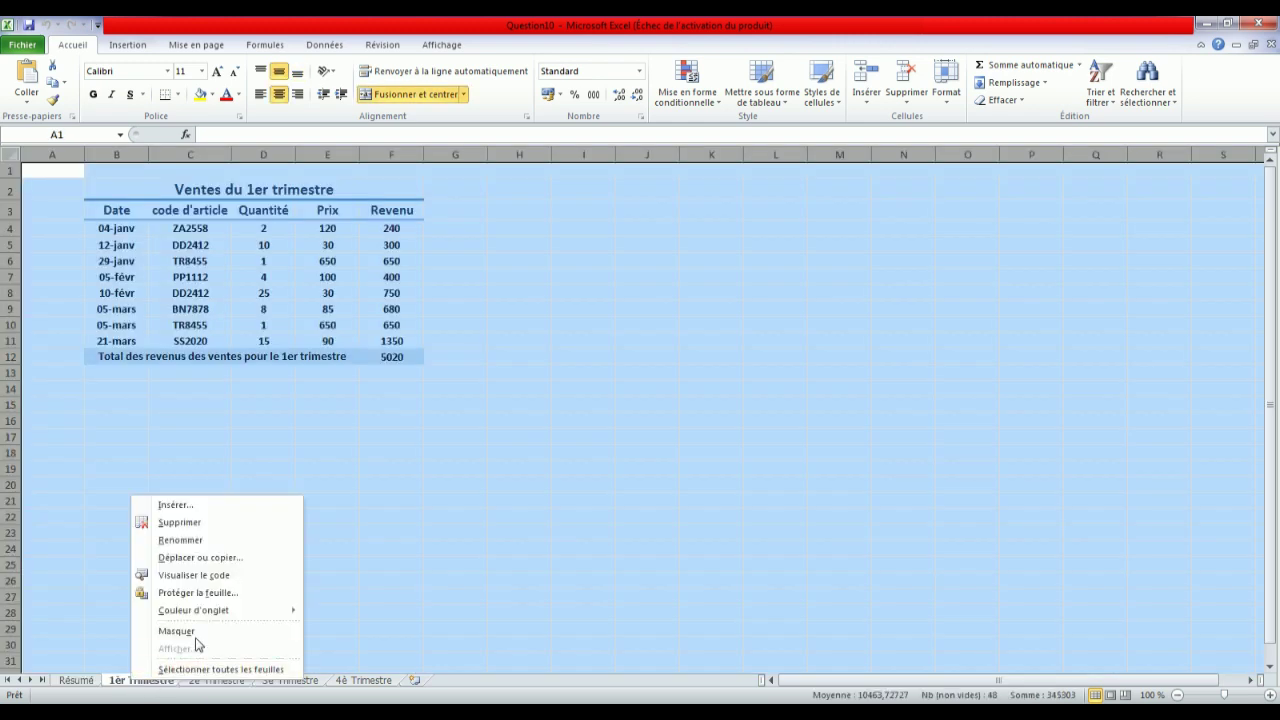
pyautogui.moveTo(199, 614)
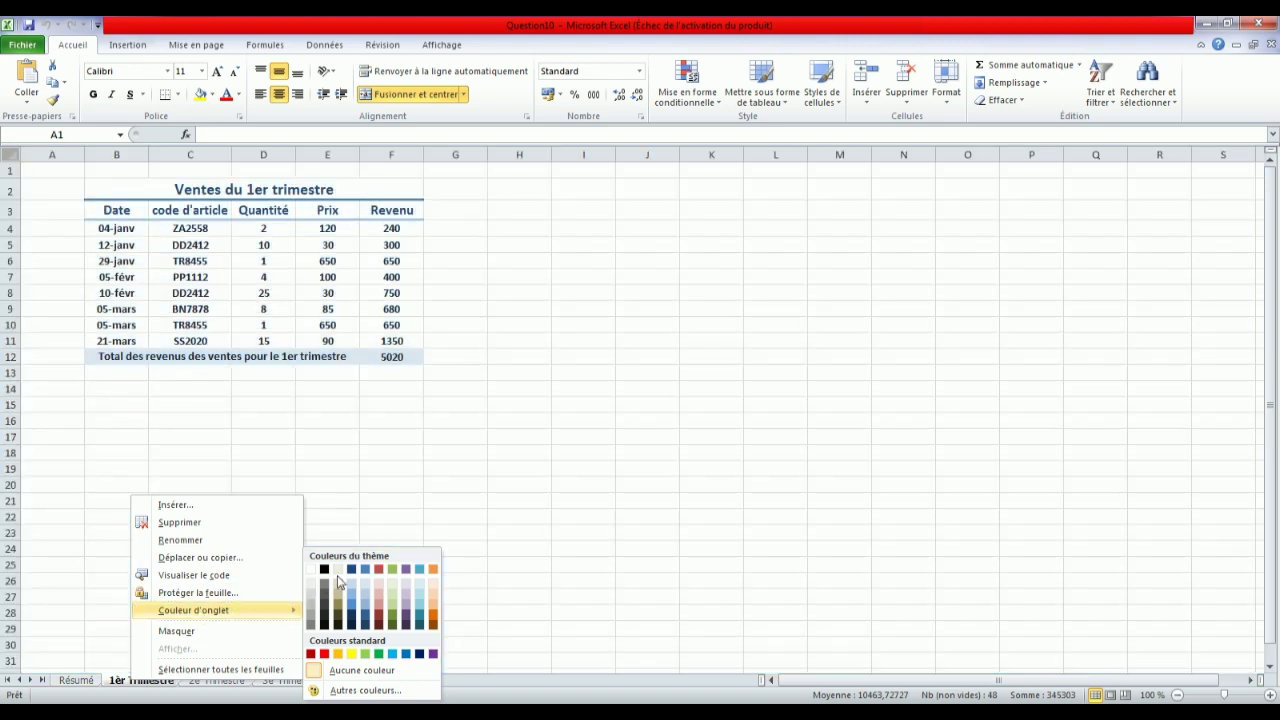
pyautogui.click(321, 590)
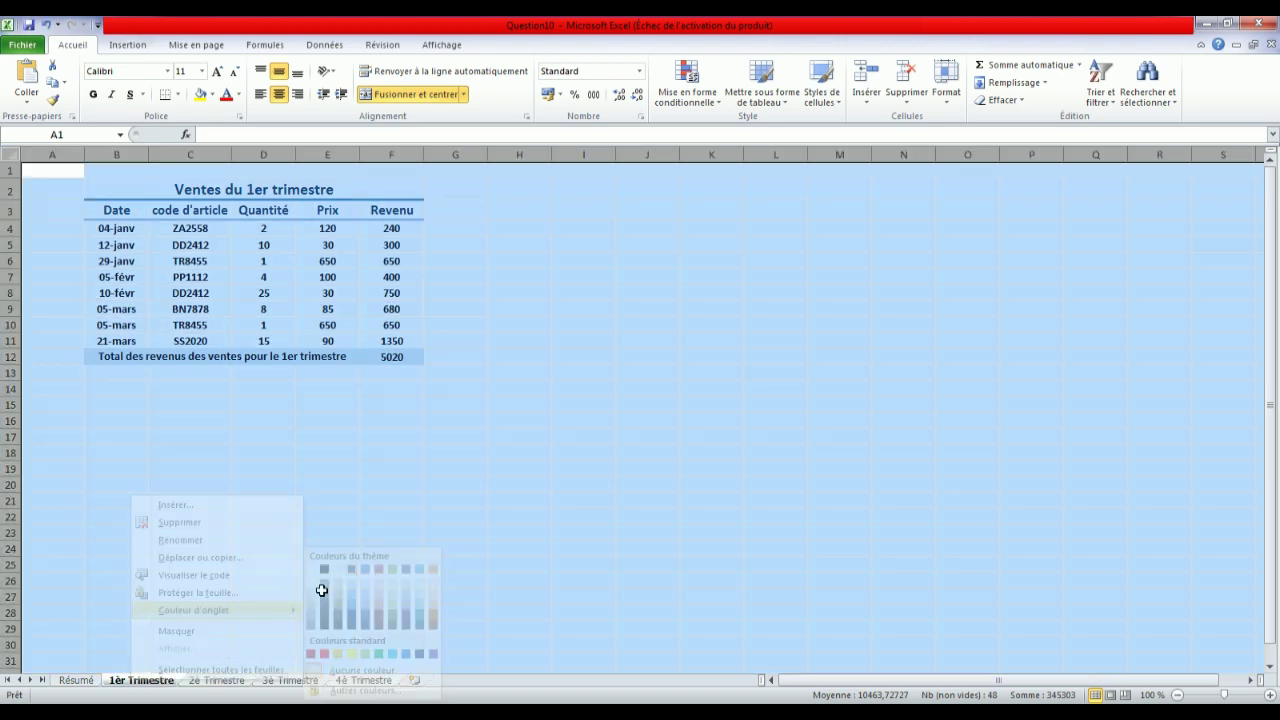
# - Apply a different theme color to the 2è Trimestre sheet tab
pyautogui.rightClick(221, 680)
pyautogui.moveTo(297, 612)
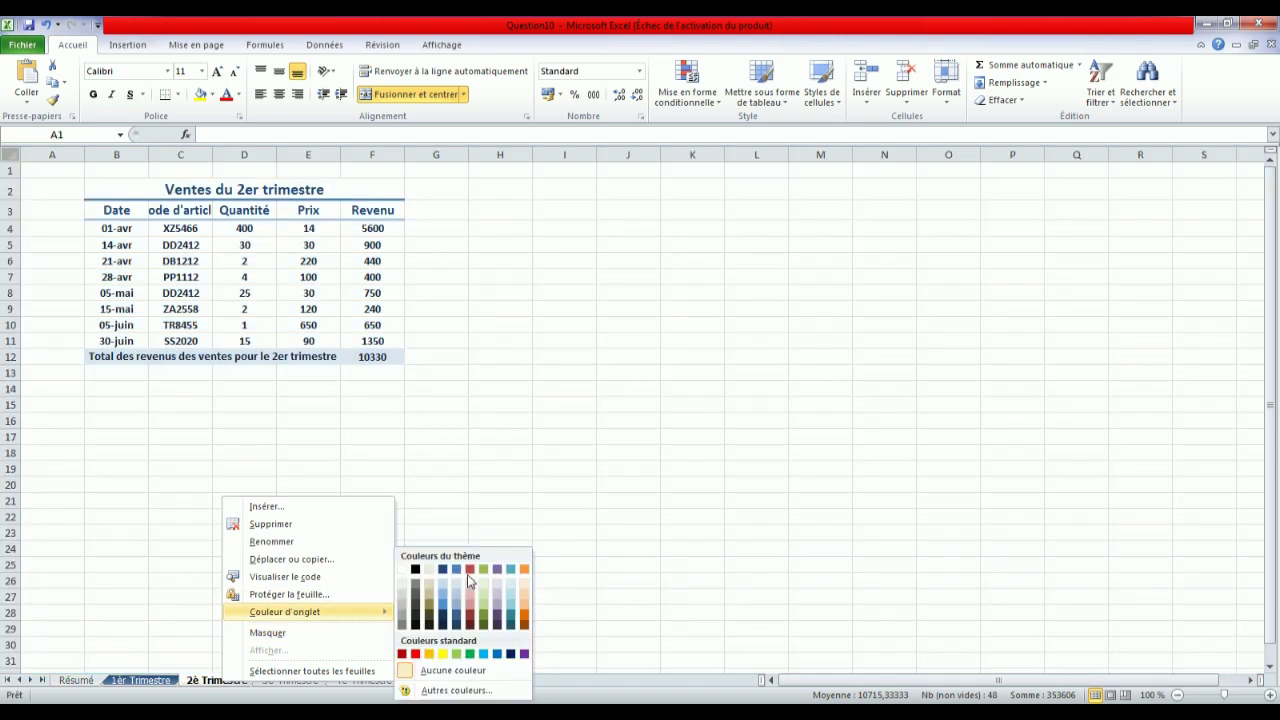
# - Colour the sheet tabs: red for 2è Trimestre, green for 3è Trimestre and orange for 4è Trimestre
pyautogui.click(470, 580)
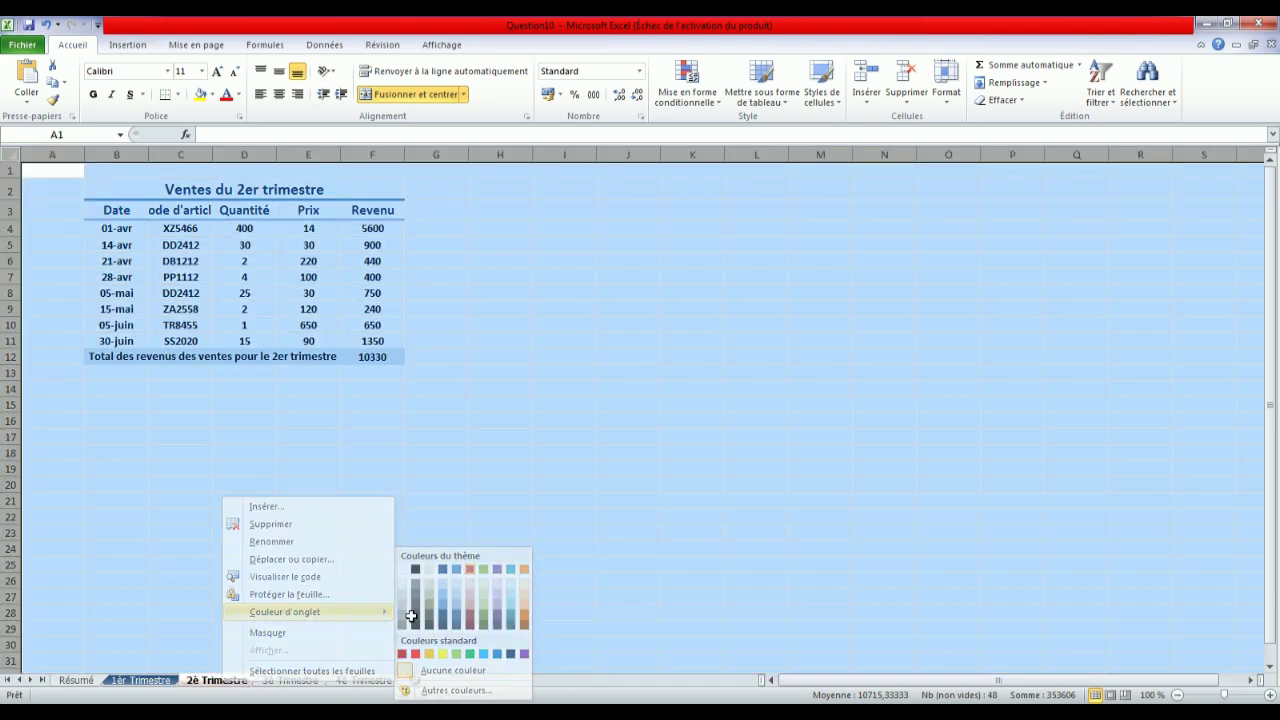
pyautogui.rightClick(305, 682)
pyautogui.moveTo(394, 609)
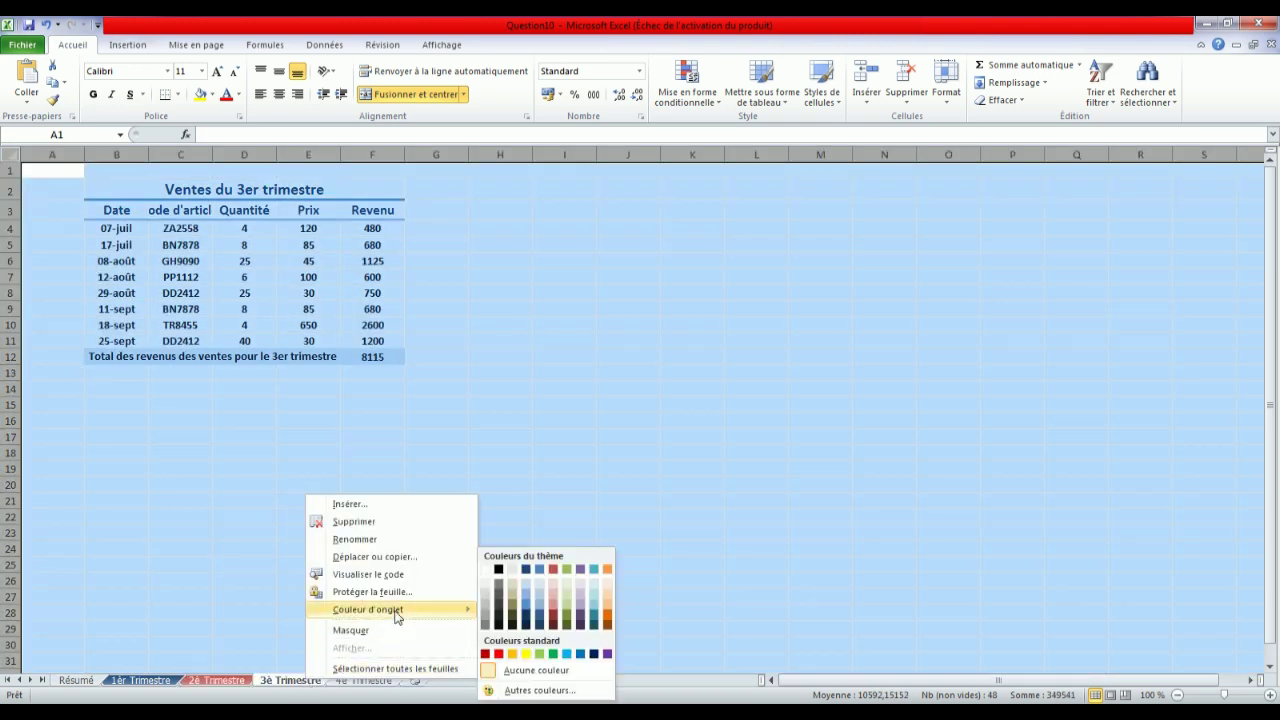
pyautogui.click(567, 578)
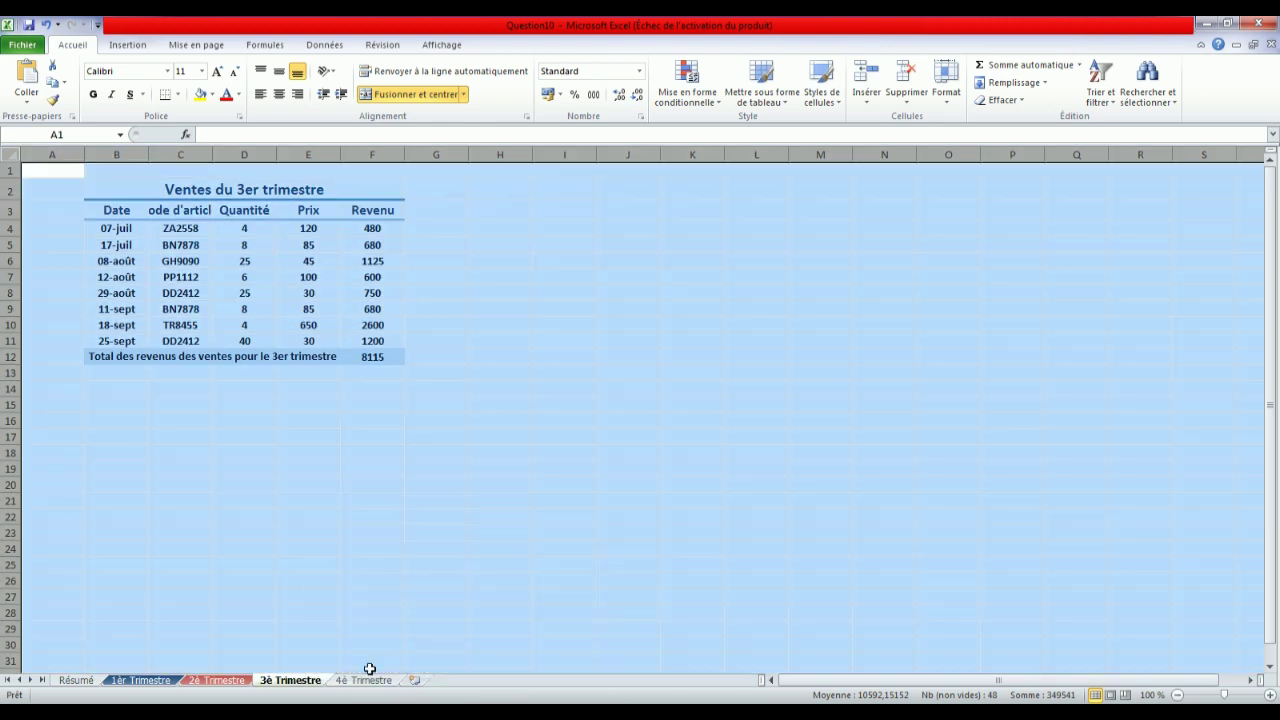
pyautogui.rightClick(365, 681)
pyautogui.moveTo(520, 609)
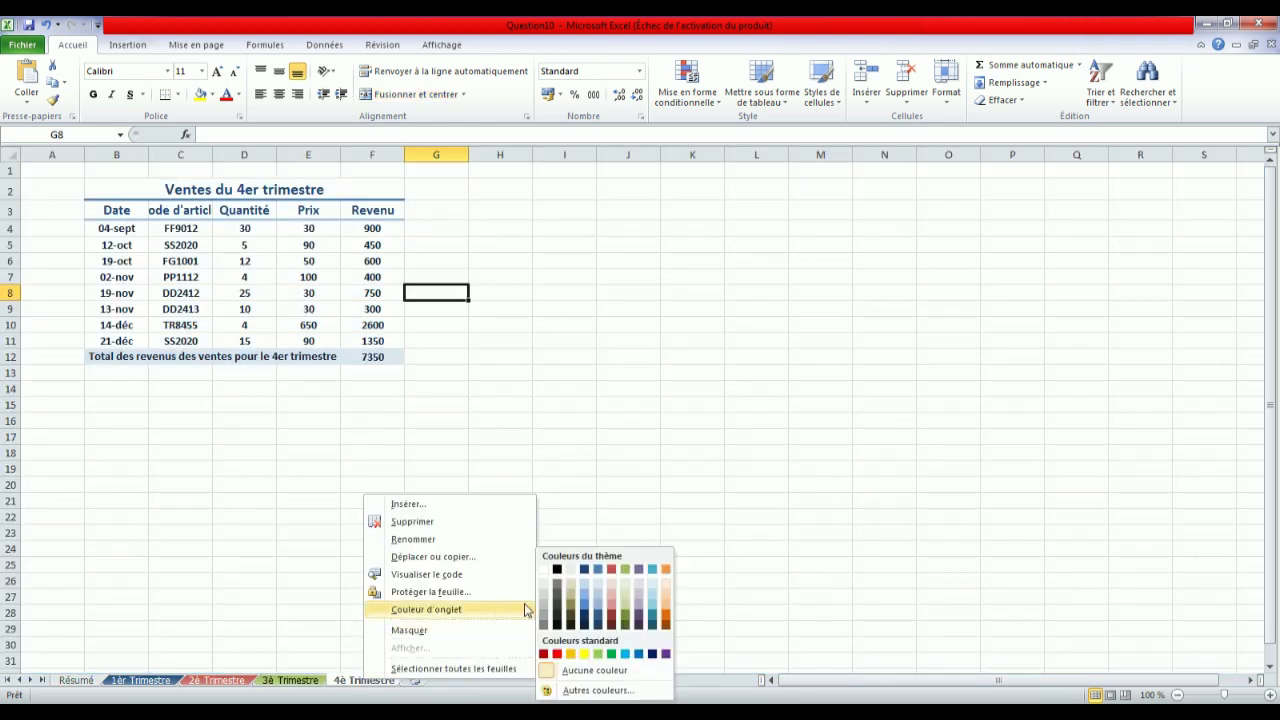
pyautogui.click(668, 575)
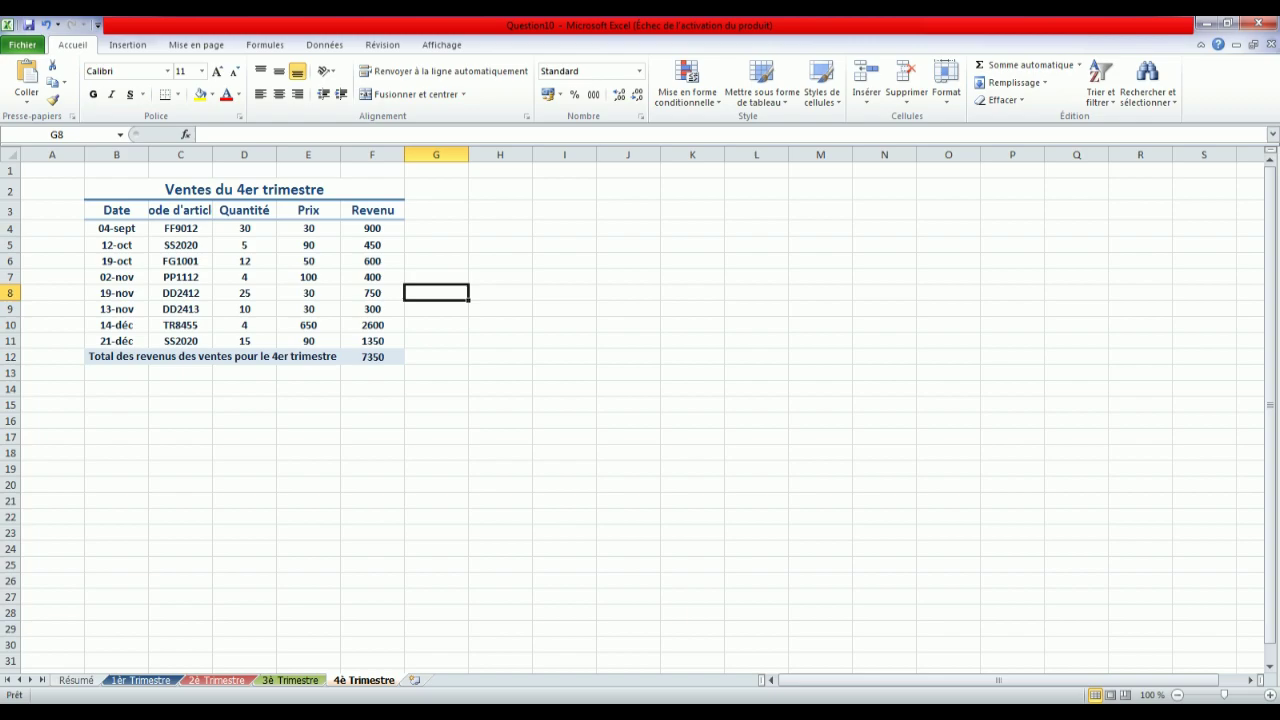
# - Open the Résumé sheet, check the question 10 instructions in the PDF, and select cell C7
pyautogui.click(79, 681)
pyautogui.click(309, 710)
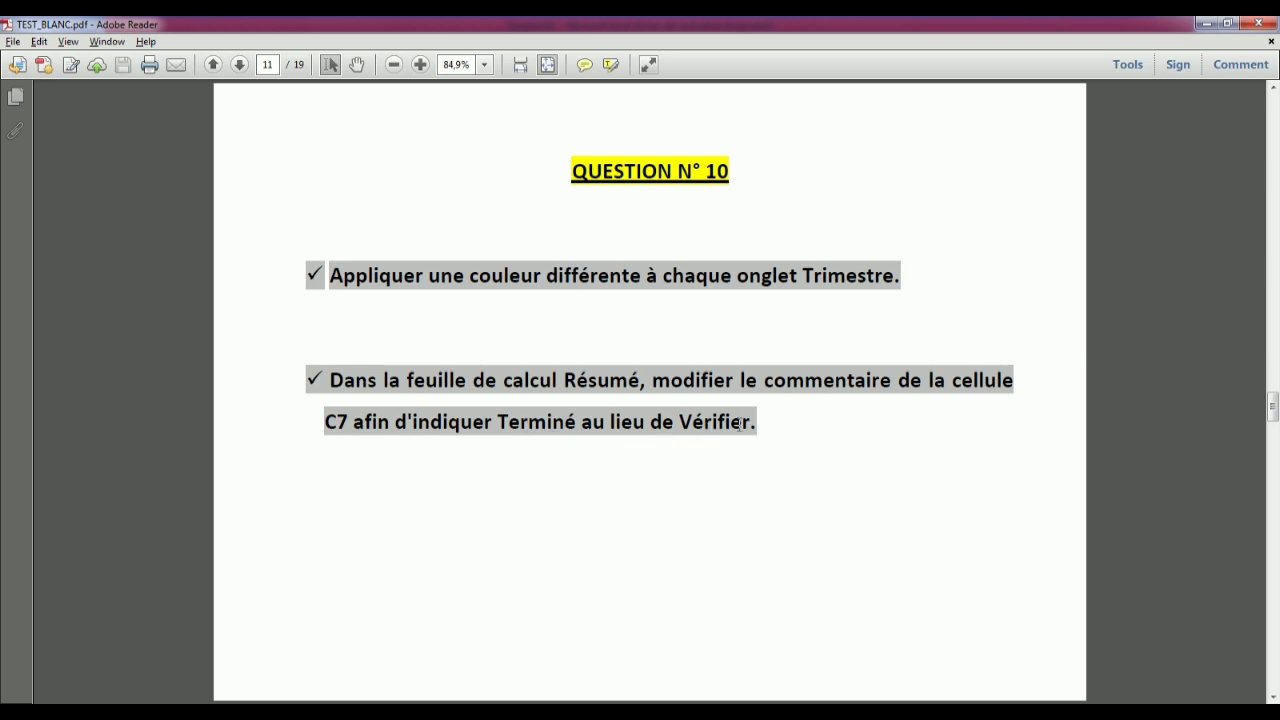
pyautogui.click(330, 712)
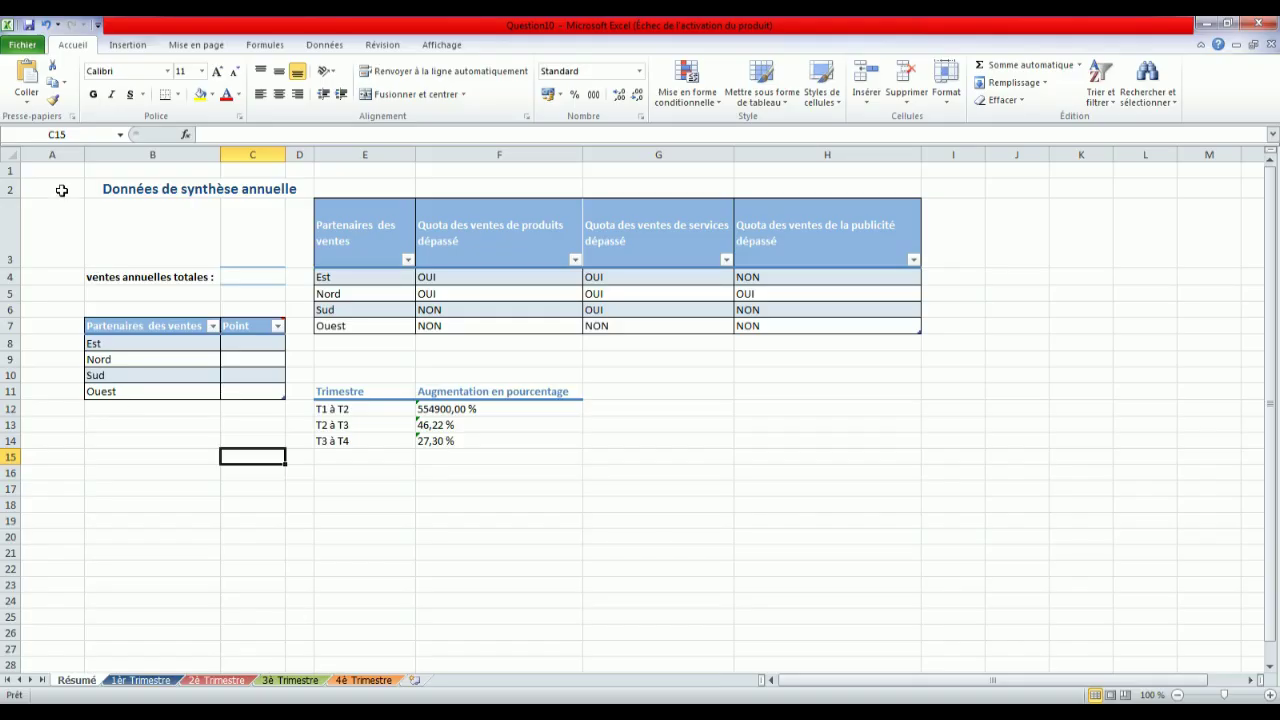
pyautogui.click(57, 134)
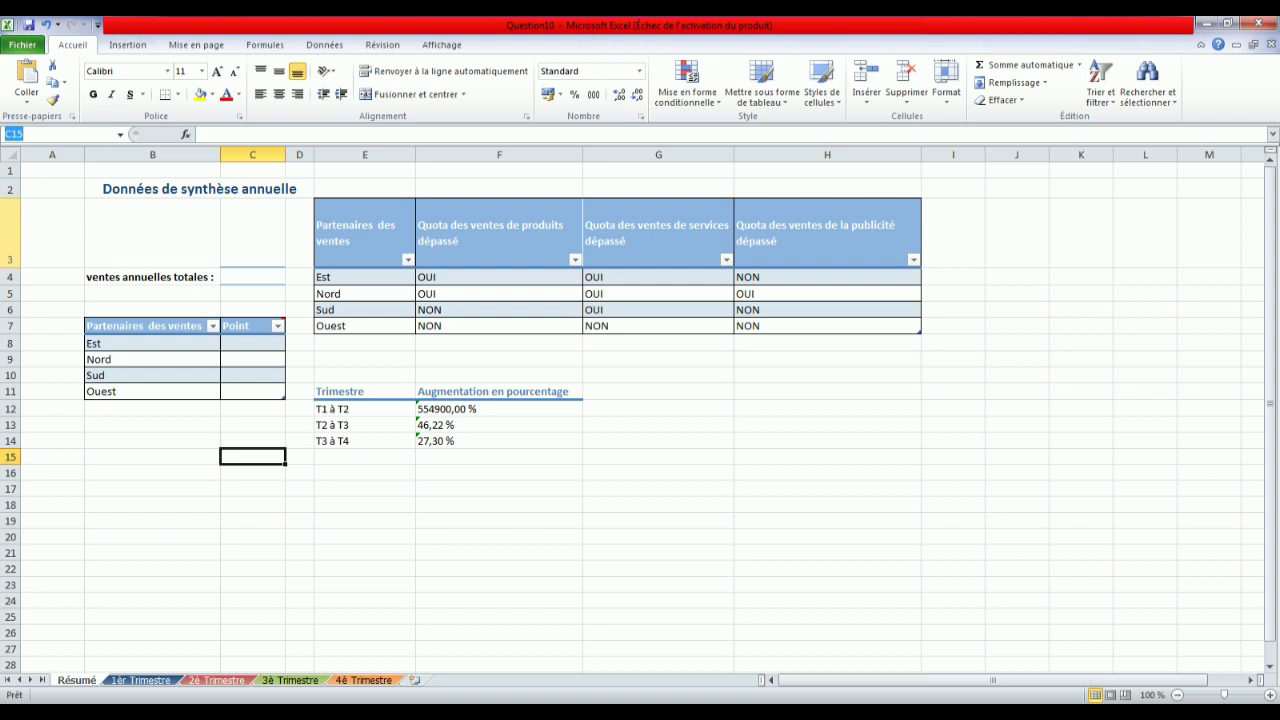
pyautogui.write('C7')
pyautogui.press('Return')
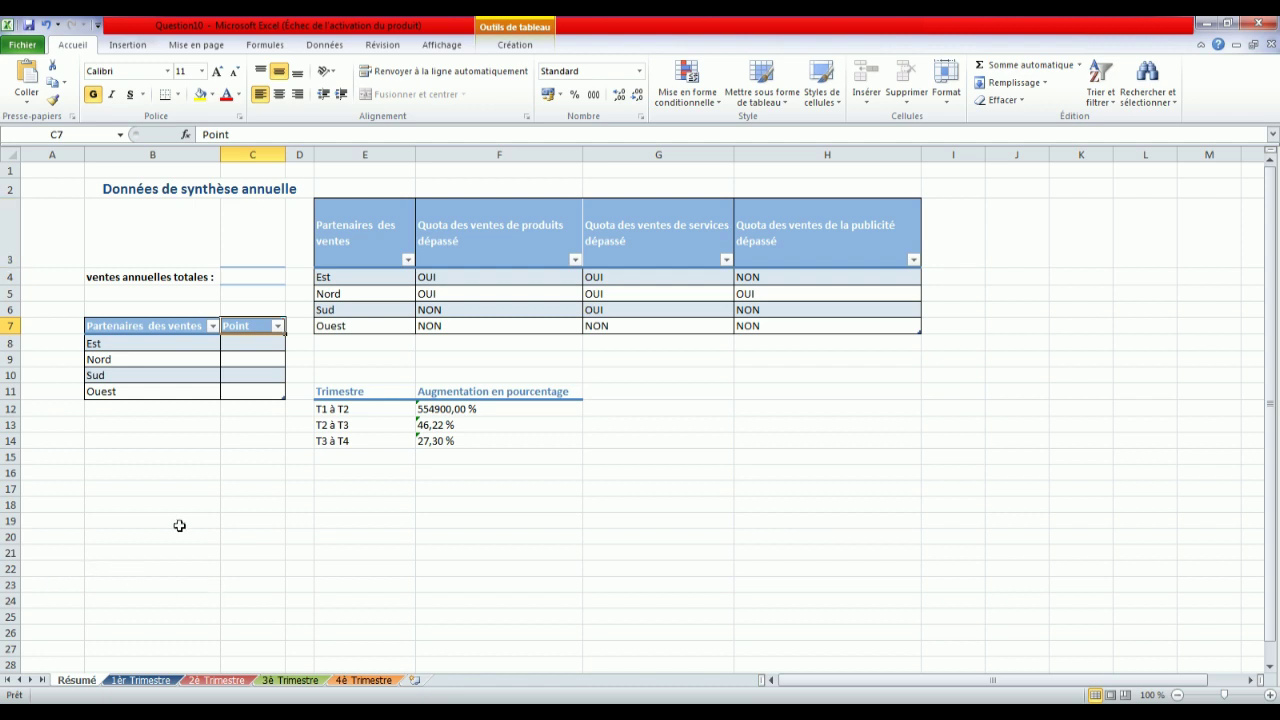
# - Edit the comment on cell C7 so that it reads Terminé instead of Vérifier
pyautogui.click(303, 700)
pyautogui.click(304, 702)
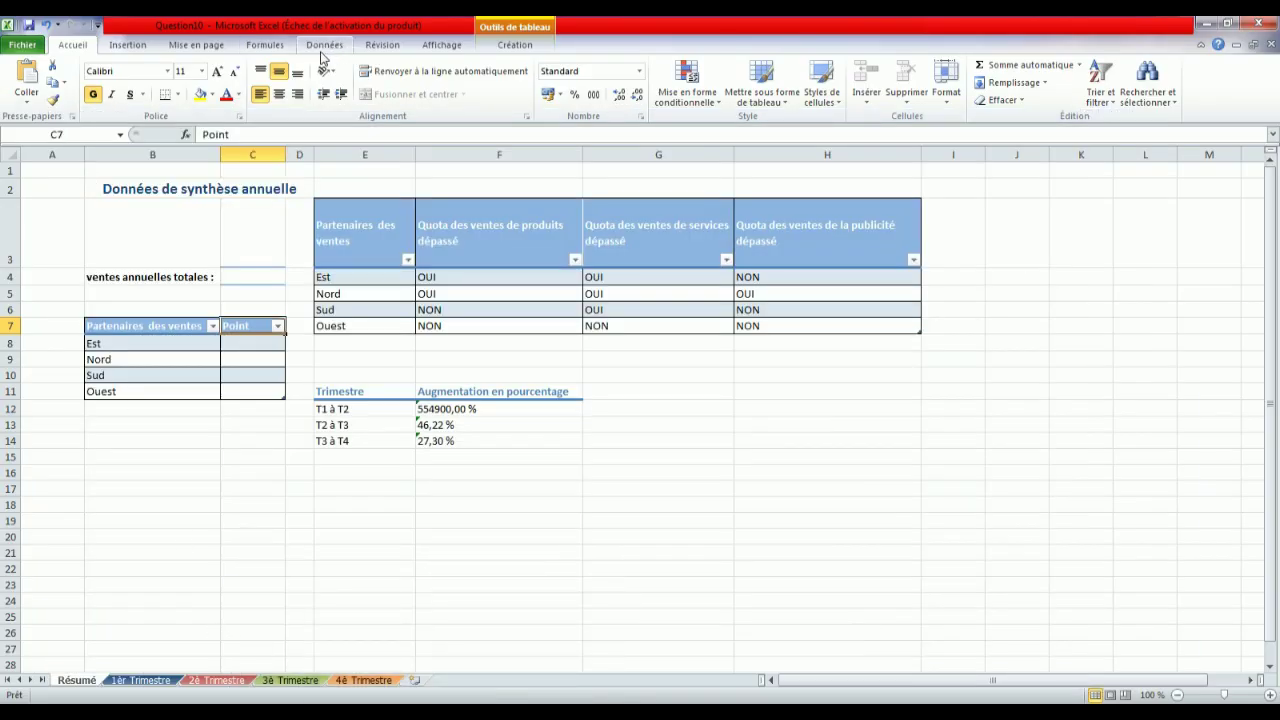
pyautogui.click(382, 45)
pyautogui.click(253, 82)
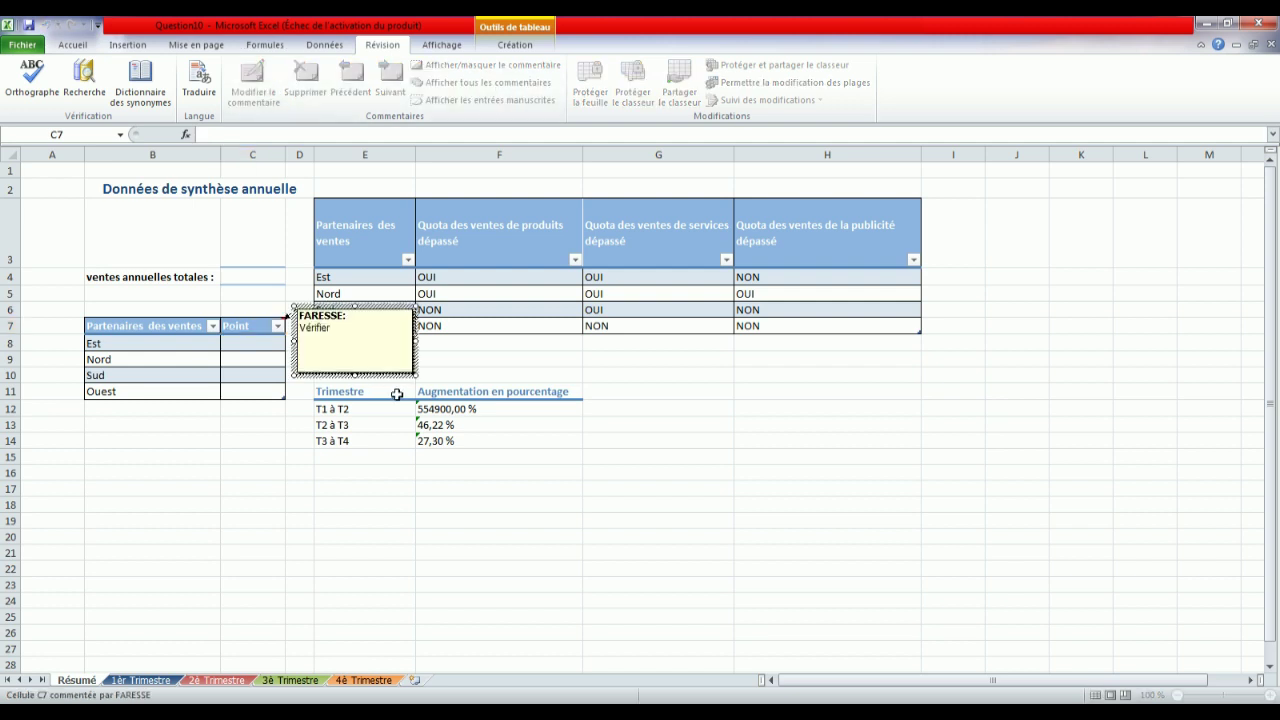
pyautogui.press('BackSpace')
pyautogui.press('BackSpace')
pyautogui.write('T')
pyautogui.click(261, 444)
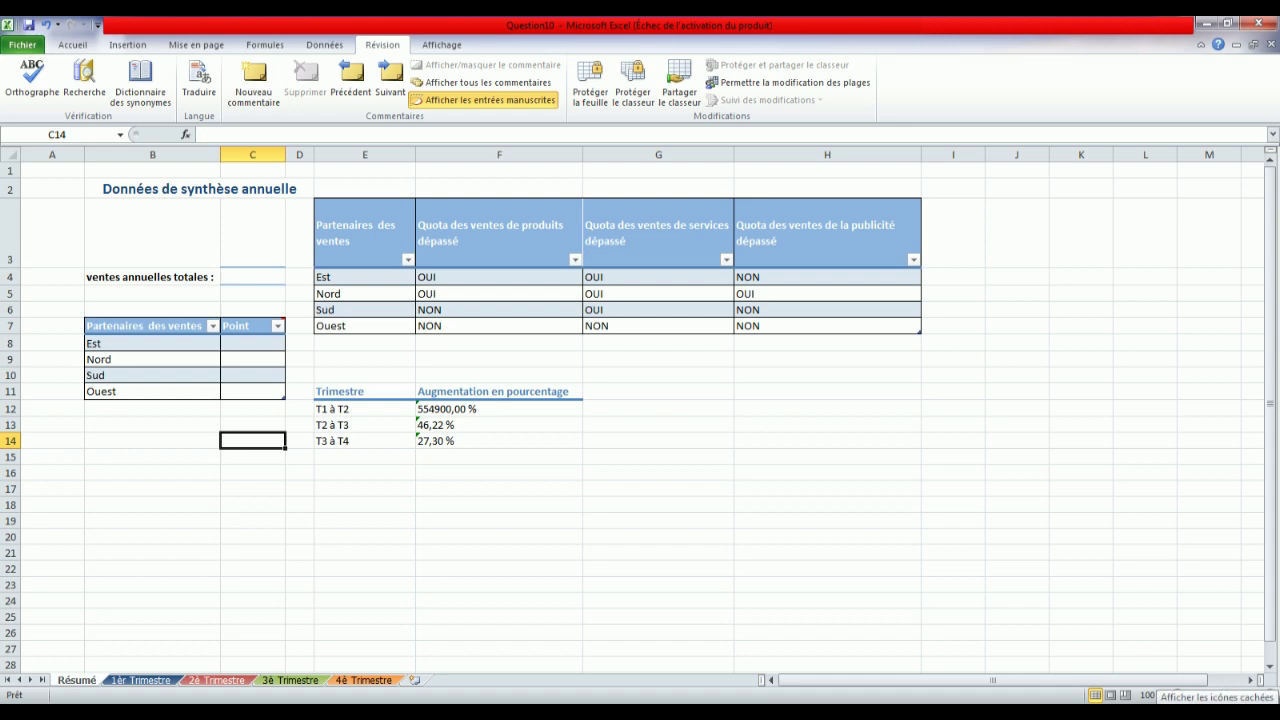
pyautogui.click(1160, 710)
pyautogui.click(1197, 586)
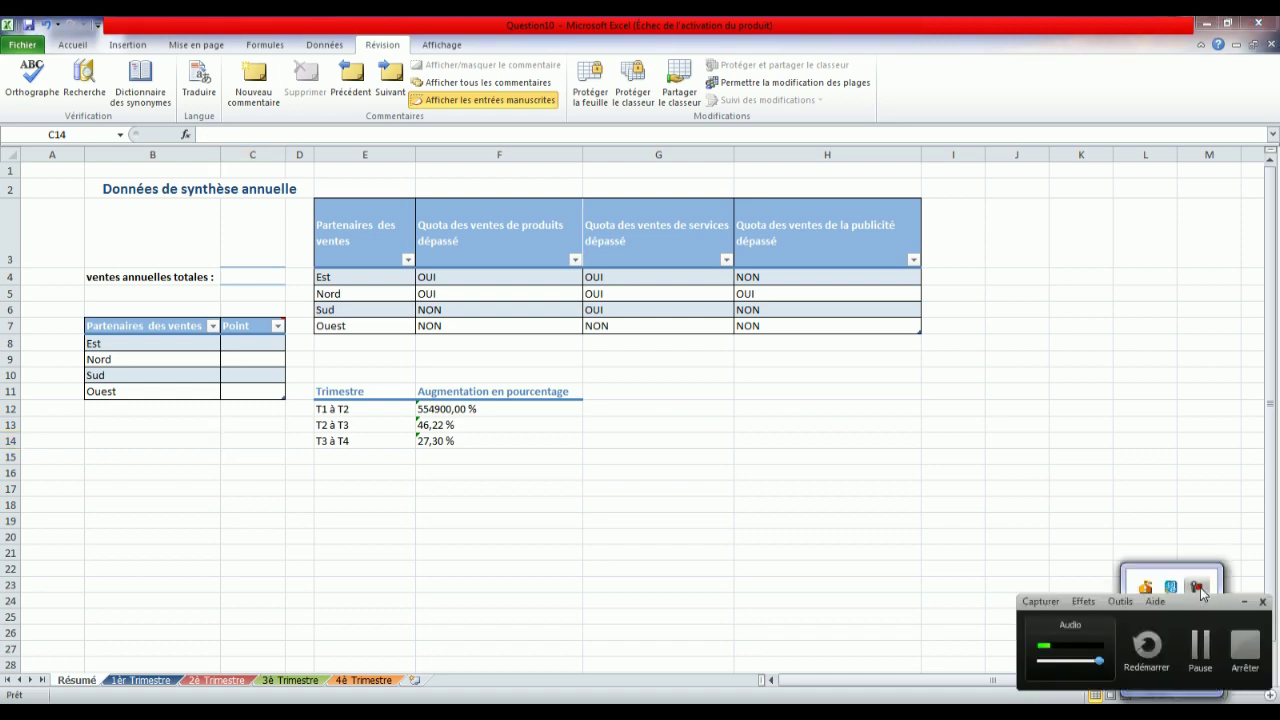
pyautogui.click(1246, 650)
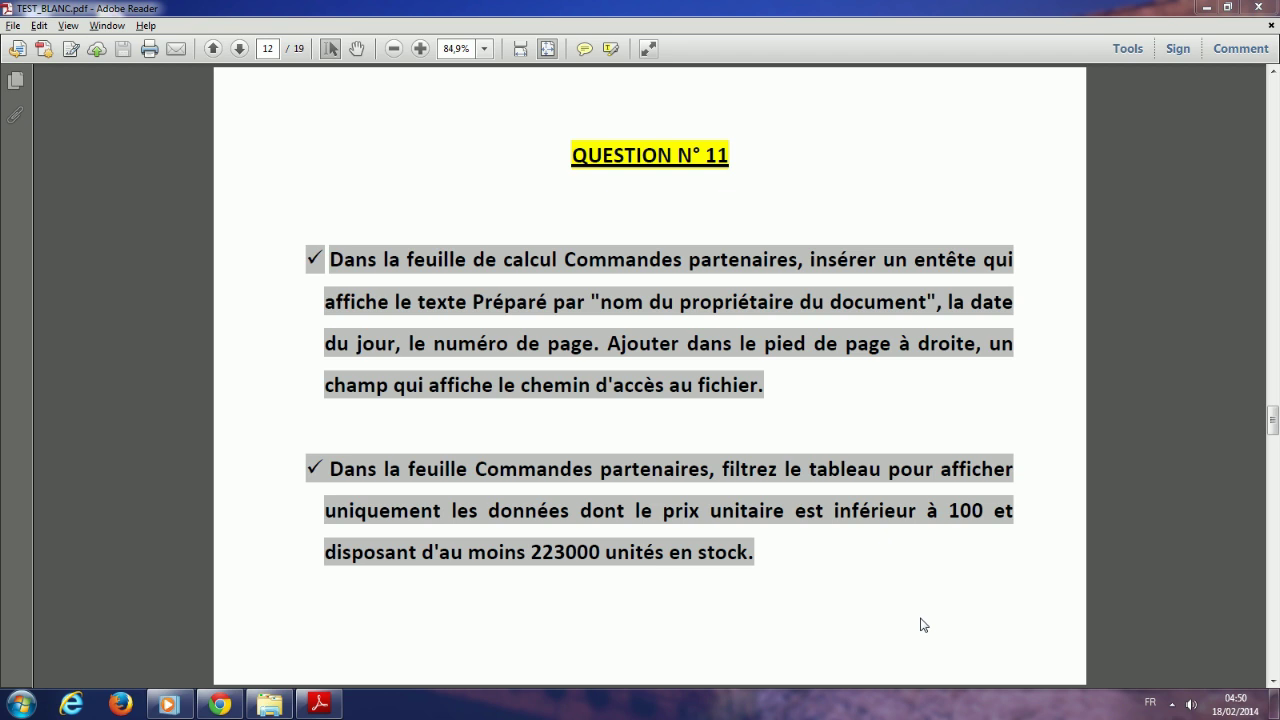
# - Open the Question11 workbook from the Ateliers folder and dismiss the Office activation wizard
pyautogui.click(270, 704)
pyautogui.click(930, 328)
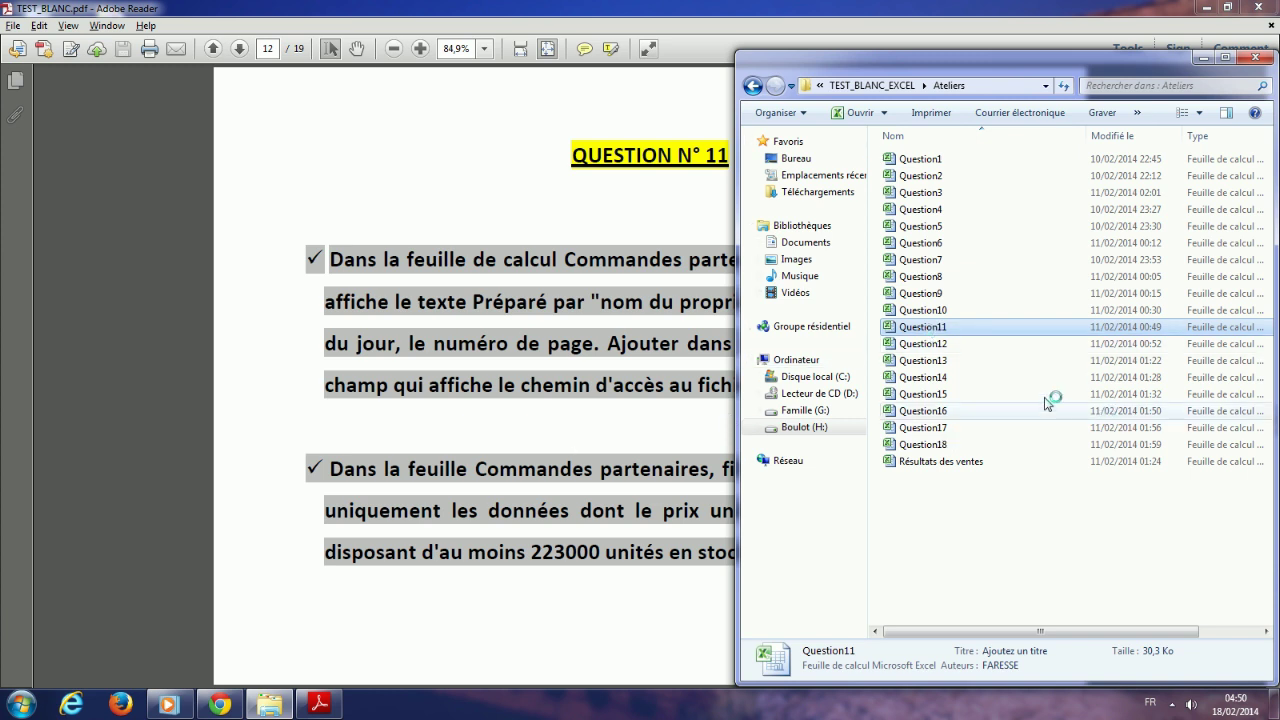
pyautogui.doubleClick(918, 327)
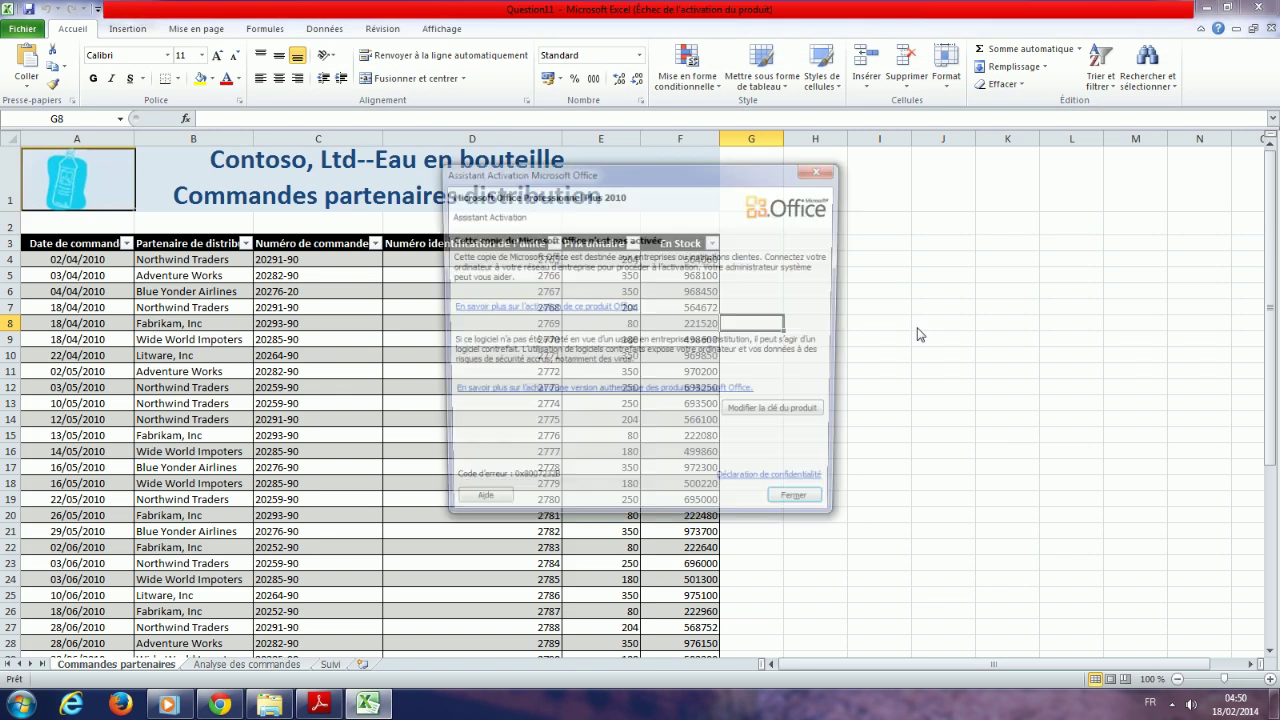
pyautogui.click(832, 171)
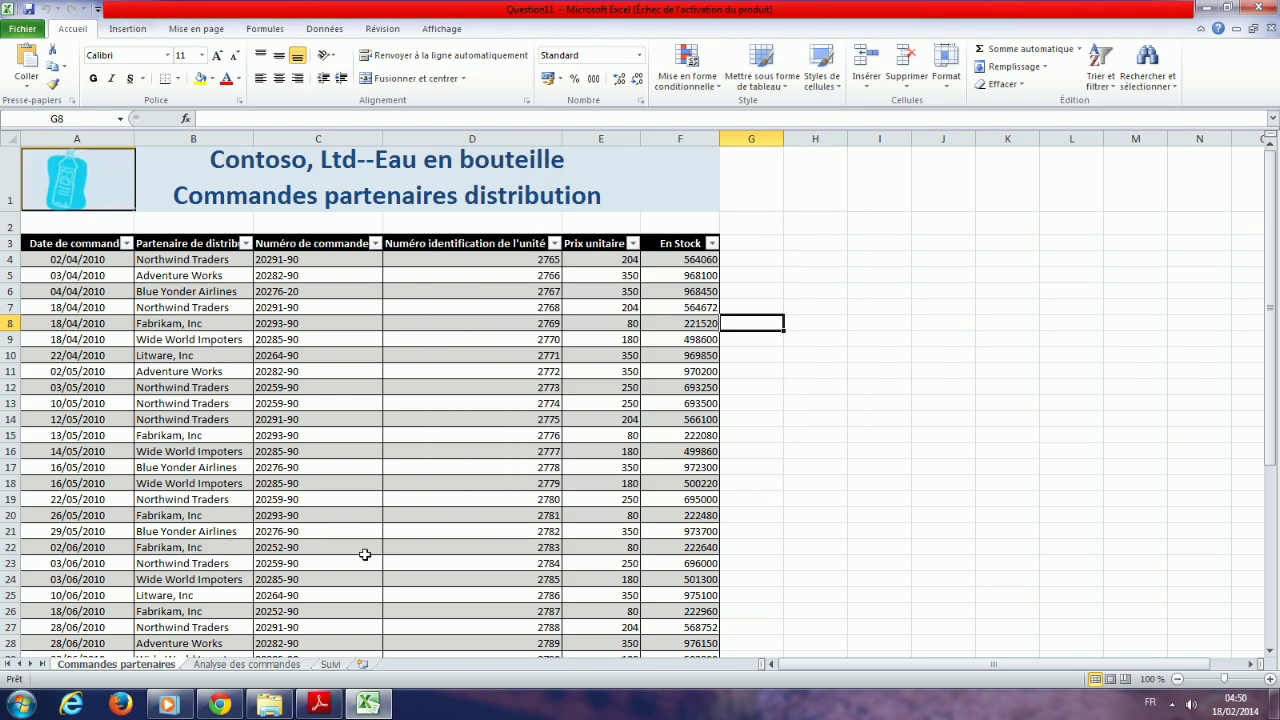
# - Following question 11 in the PDF, insert the preset header with "Préparé par" plus the owner's name, date and page number on Commandes partenaires
pyautogui.click(319, 705)
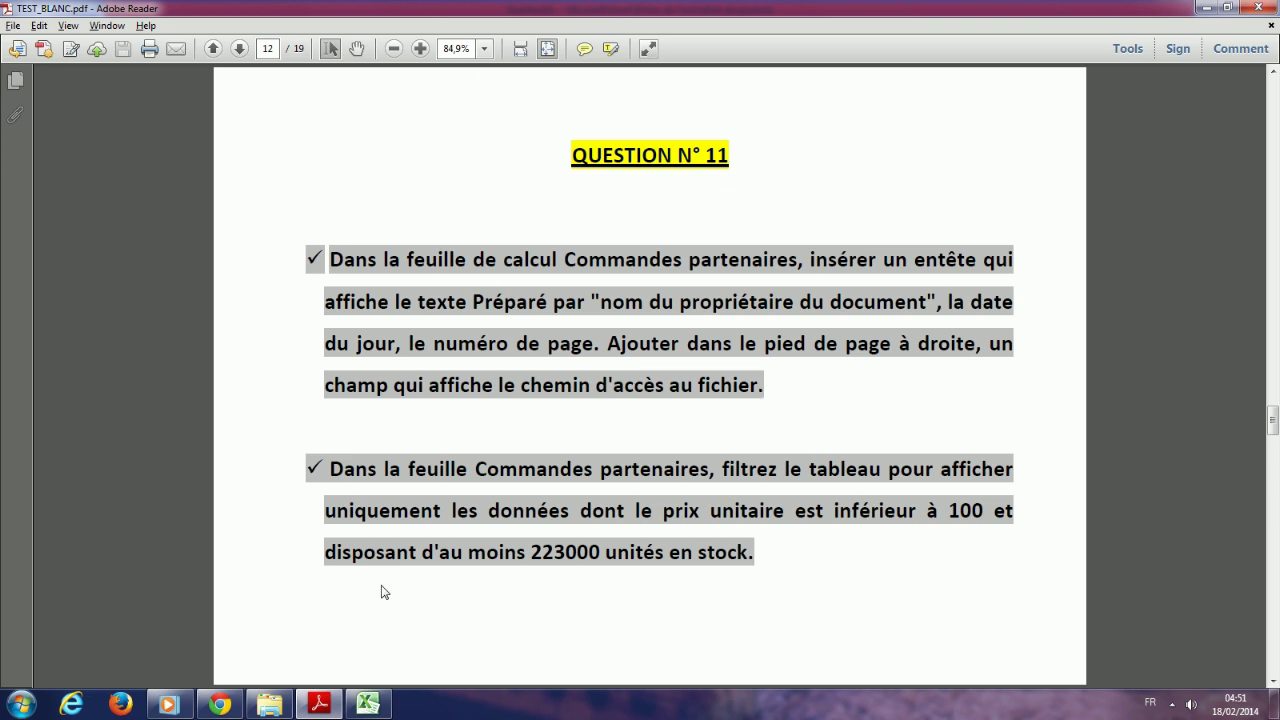
pyautogui.click(369, 705)
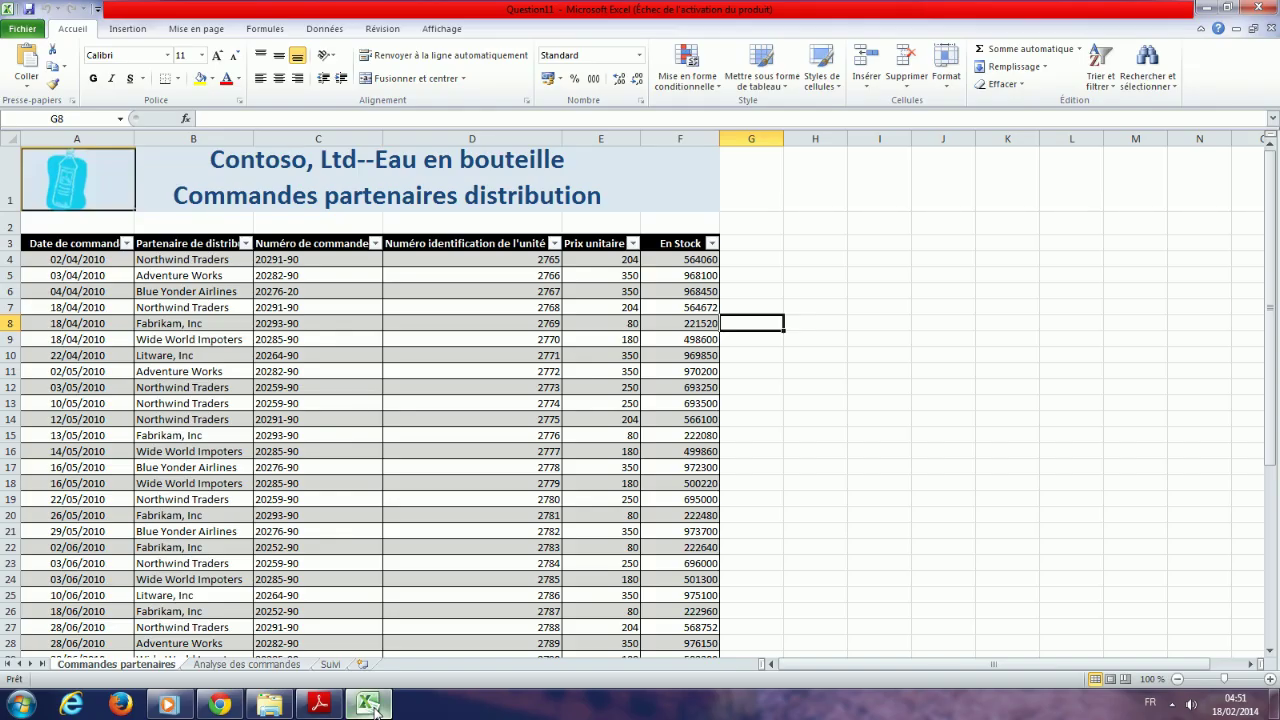
pyautogui.click(375, 710)
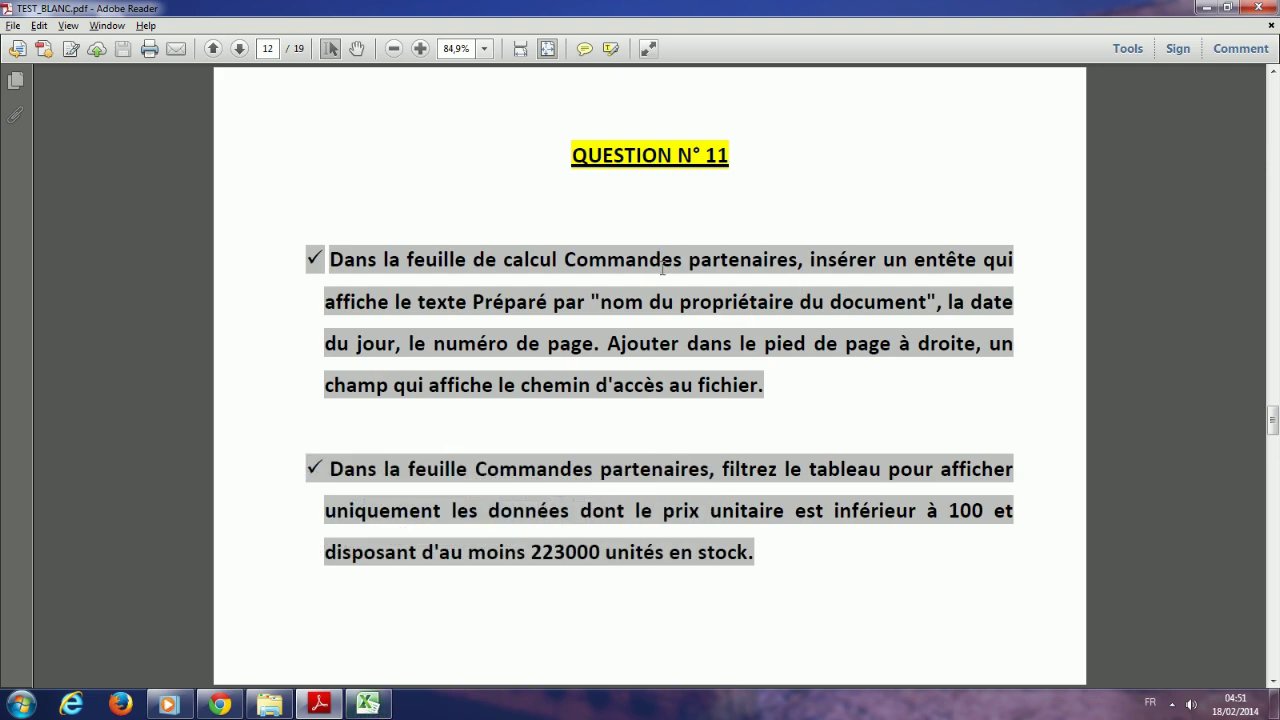
pyautogui.click(369, 705)
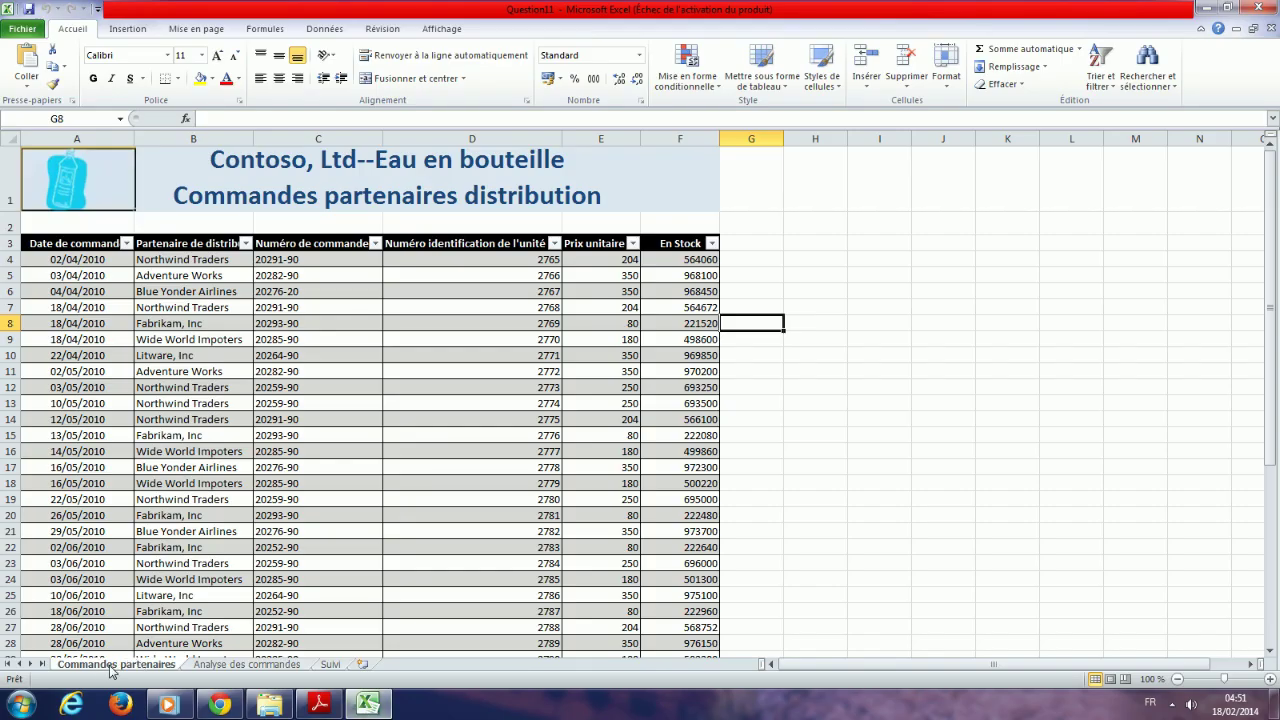
pyautogui.click(126, 30)
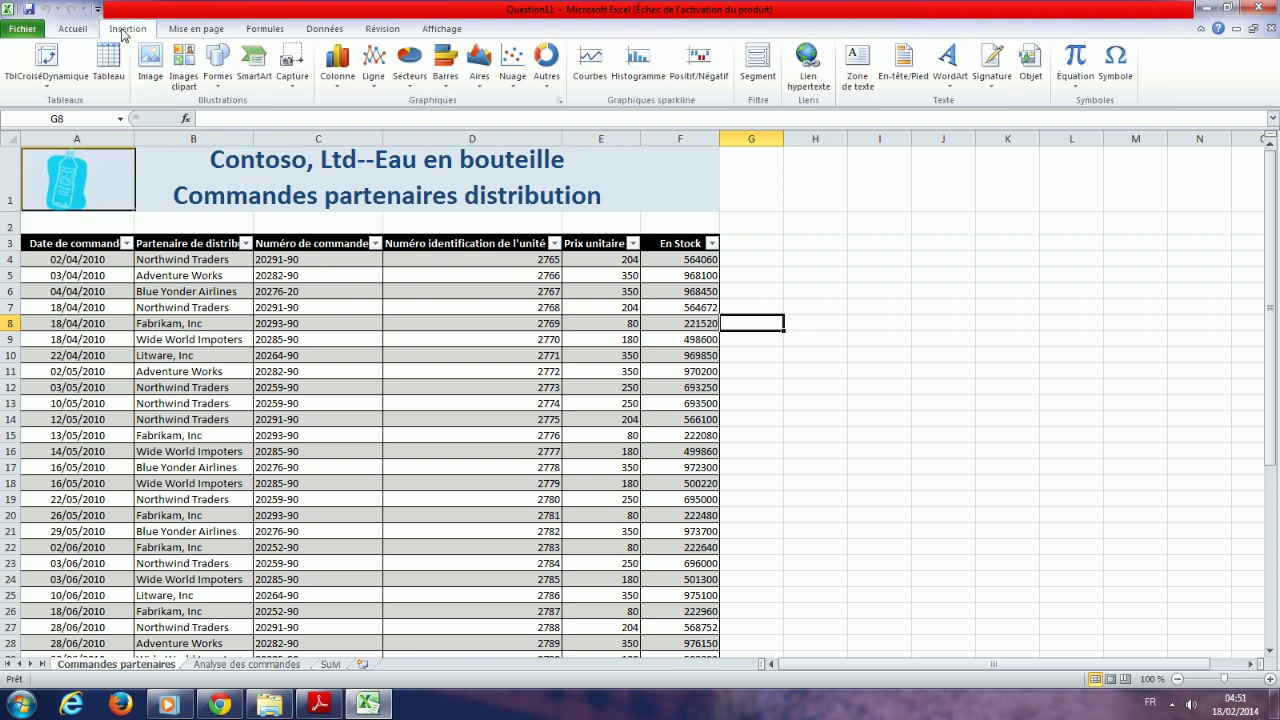
pyautogui.click(910, 66)
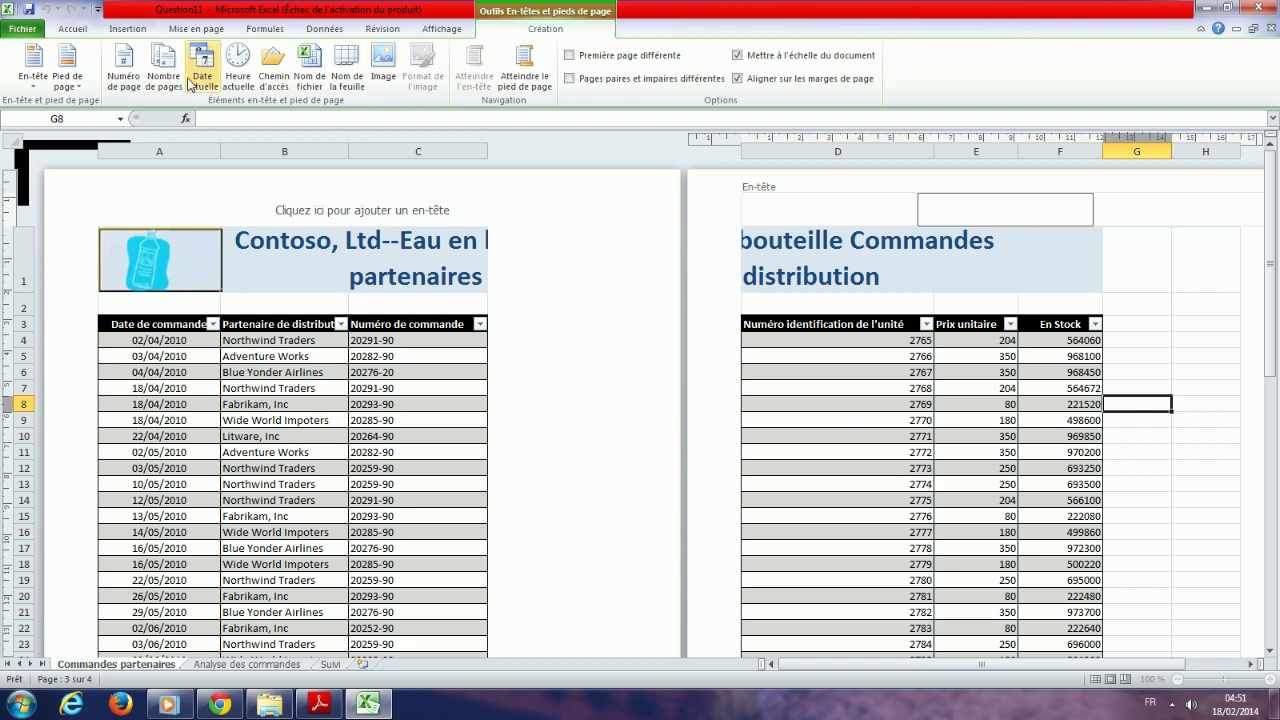
pyautogui.click(33, 88)
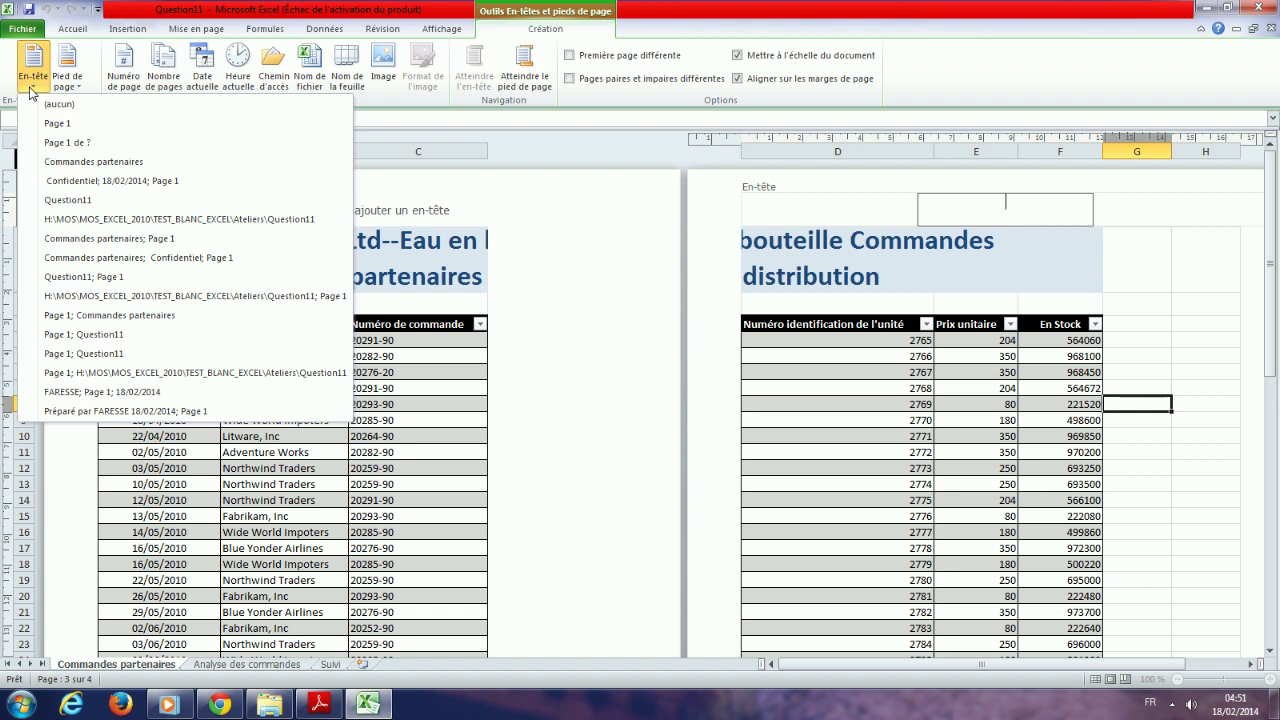
pyautogui.click(112, 411)
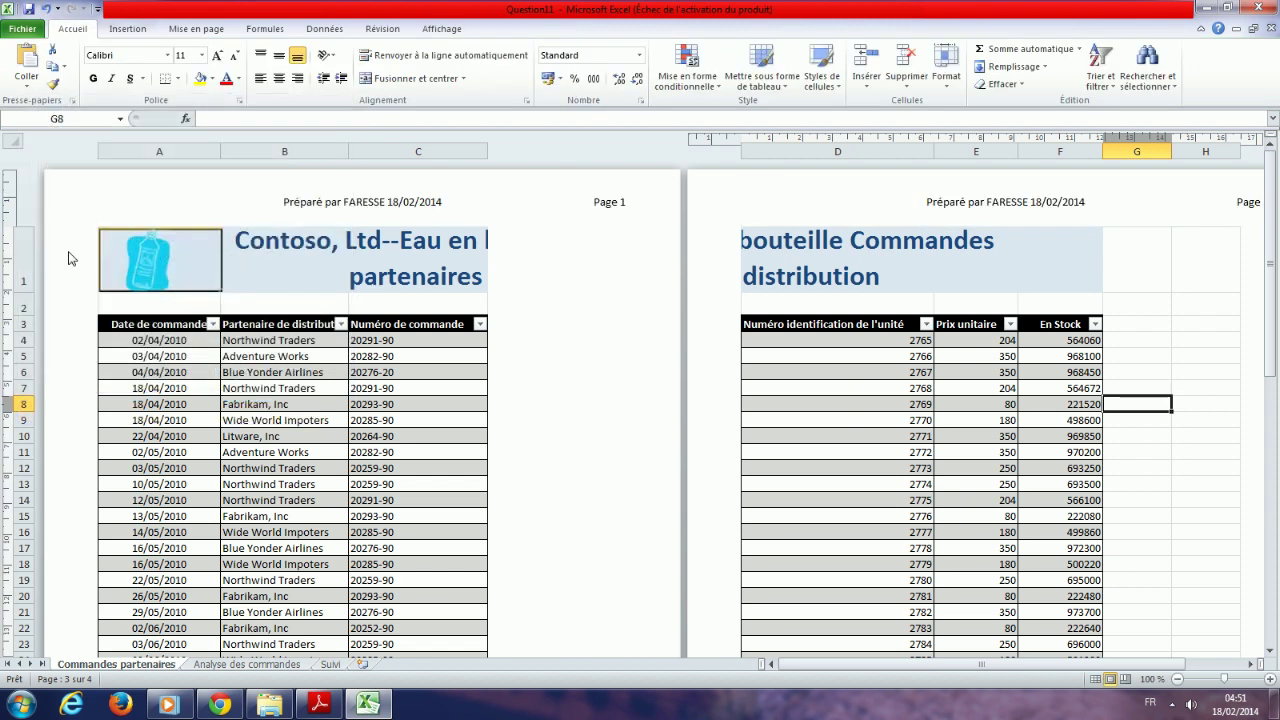
# - Add a file path field to the right section of the footer on the Commandes partenaires sheet, as the PDF asks
pyautogui.click(319, 704)
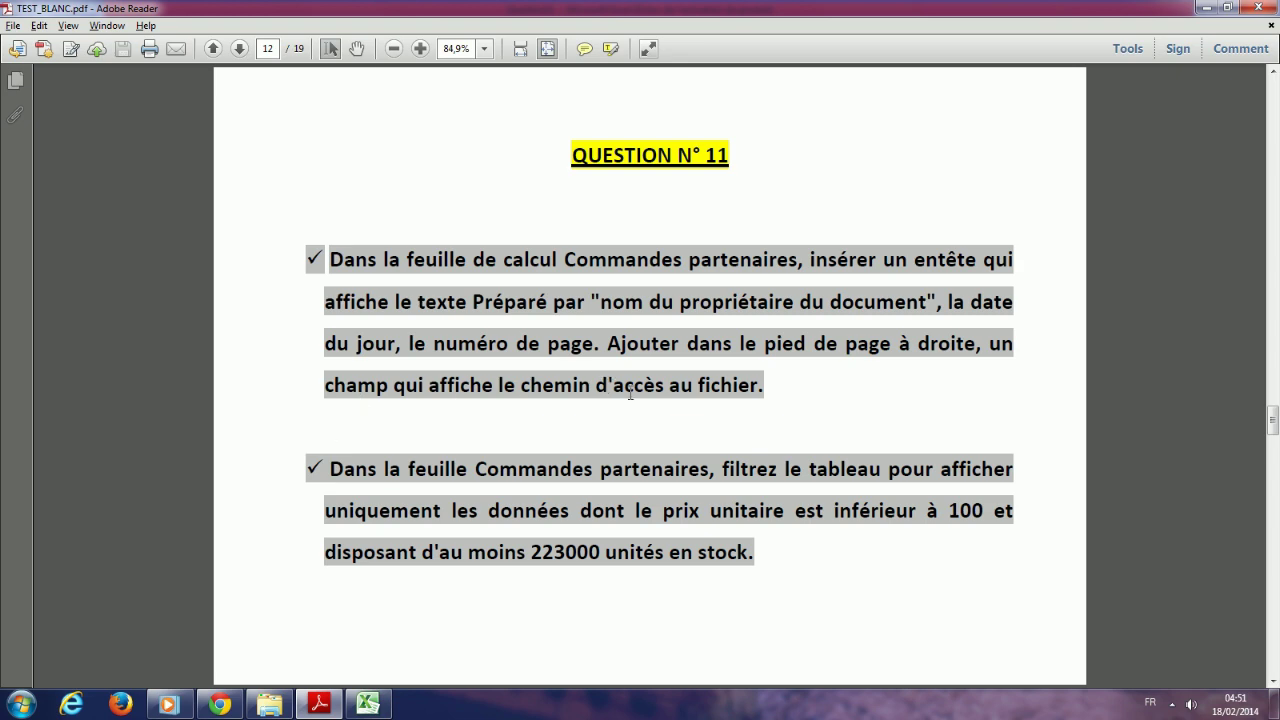
pyautogui.click(368, 705)
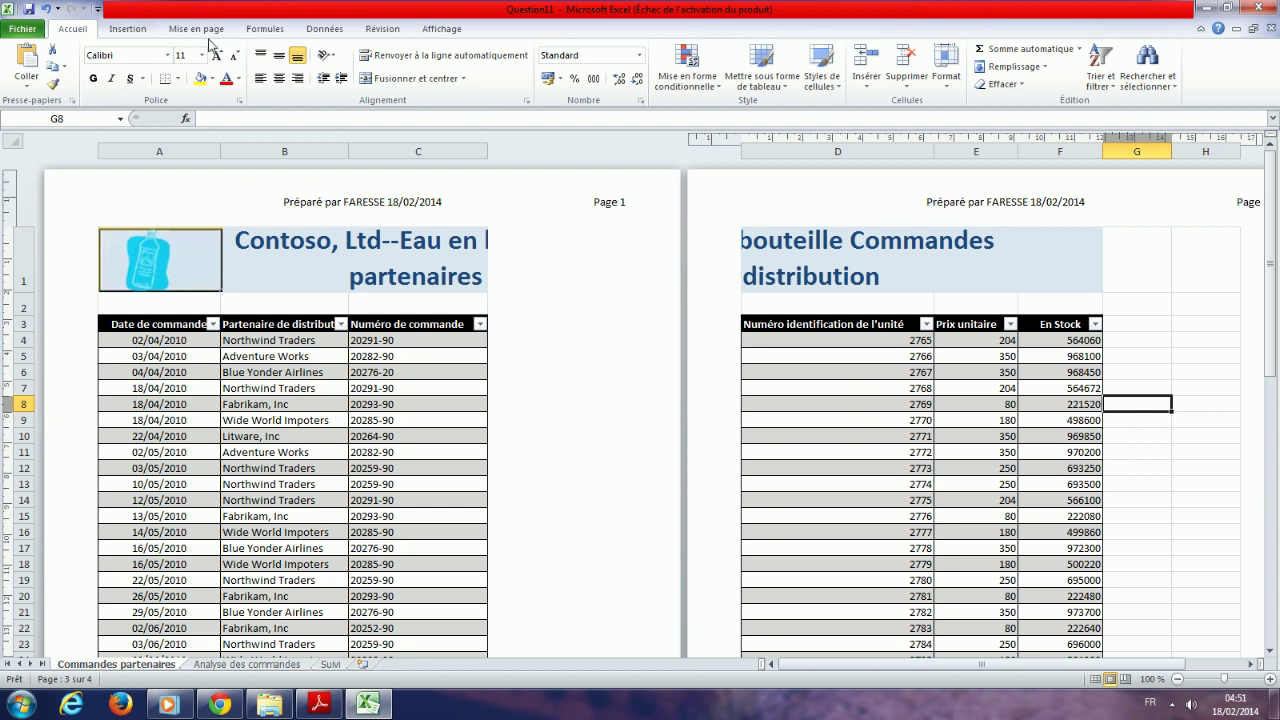
pyautogui.click(128, 32)
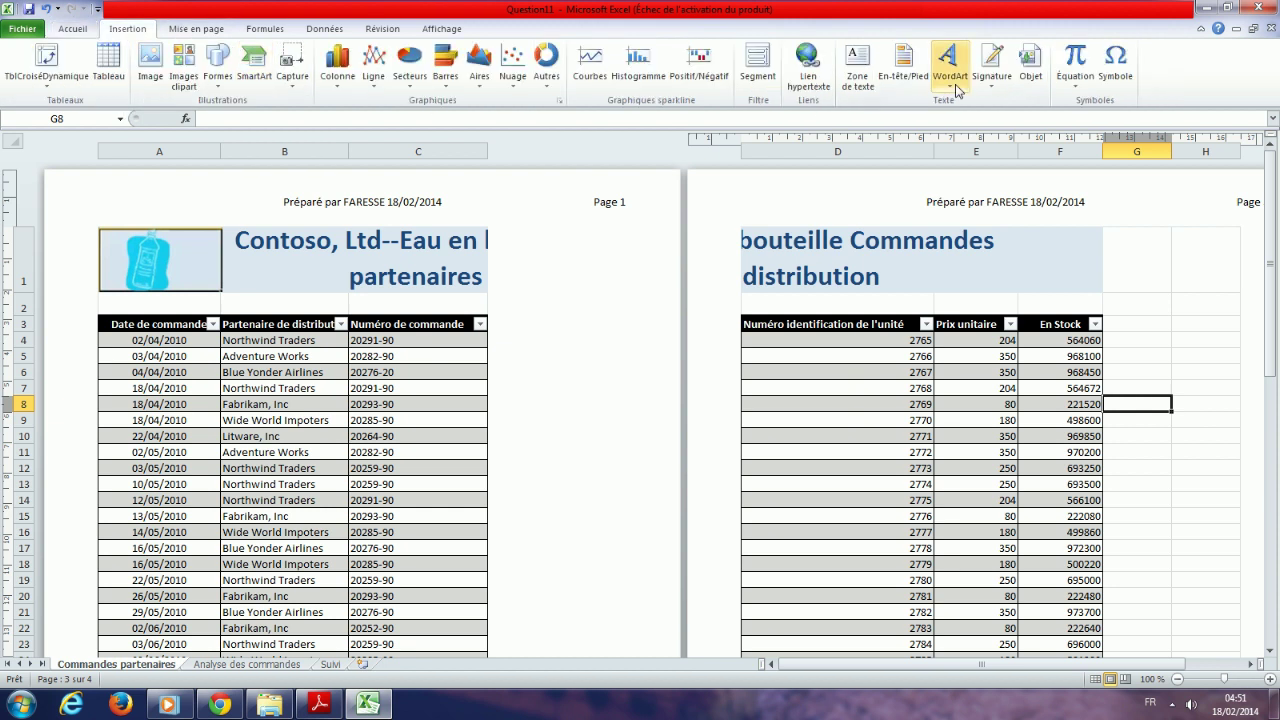
pyautogui.click(906, 58)
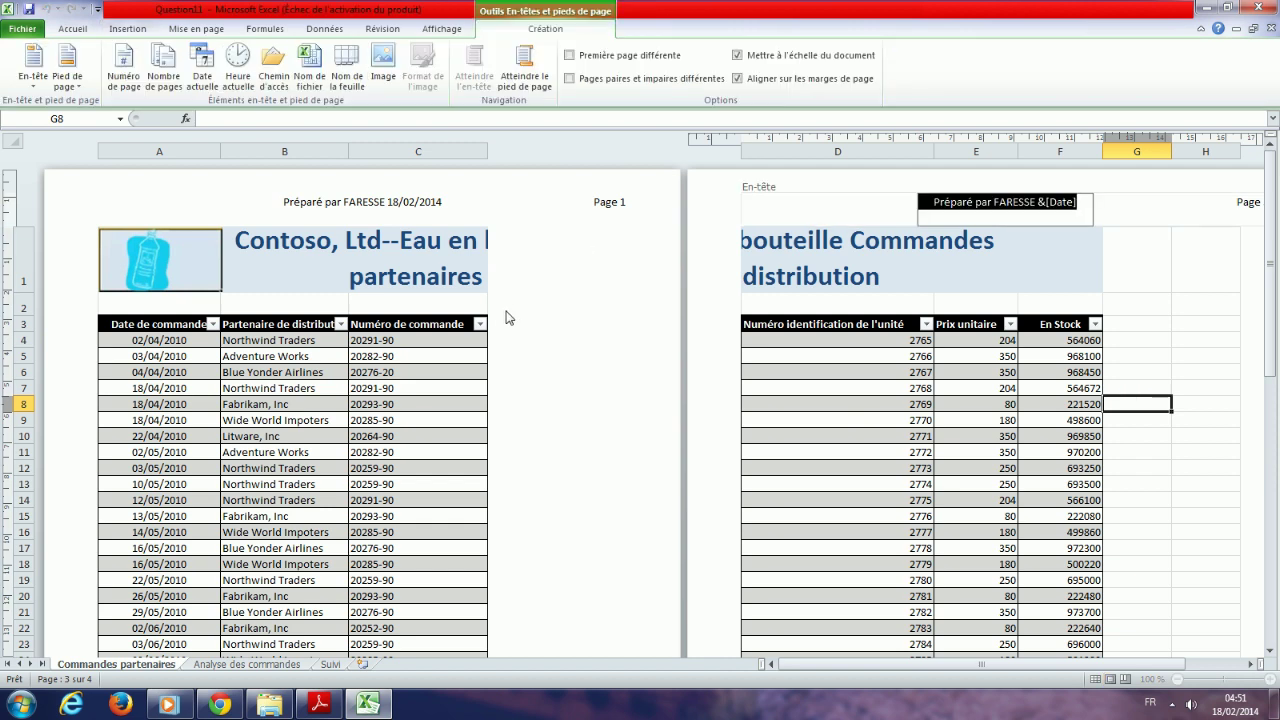
pyautogui.click(526, 63)
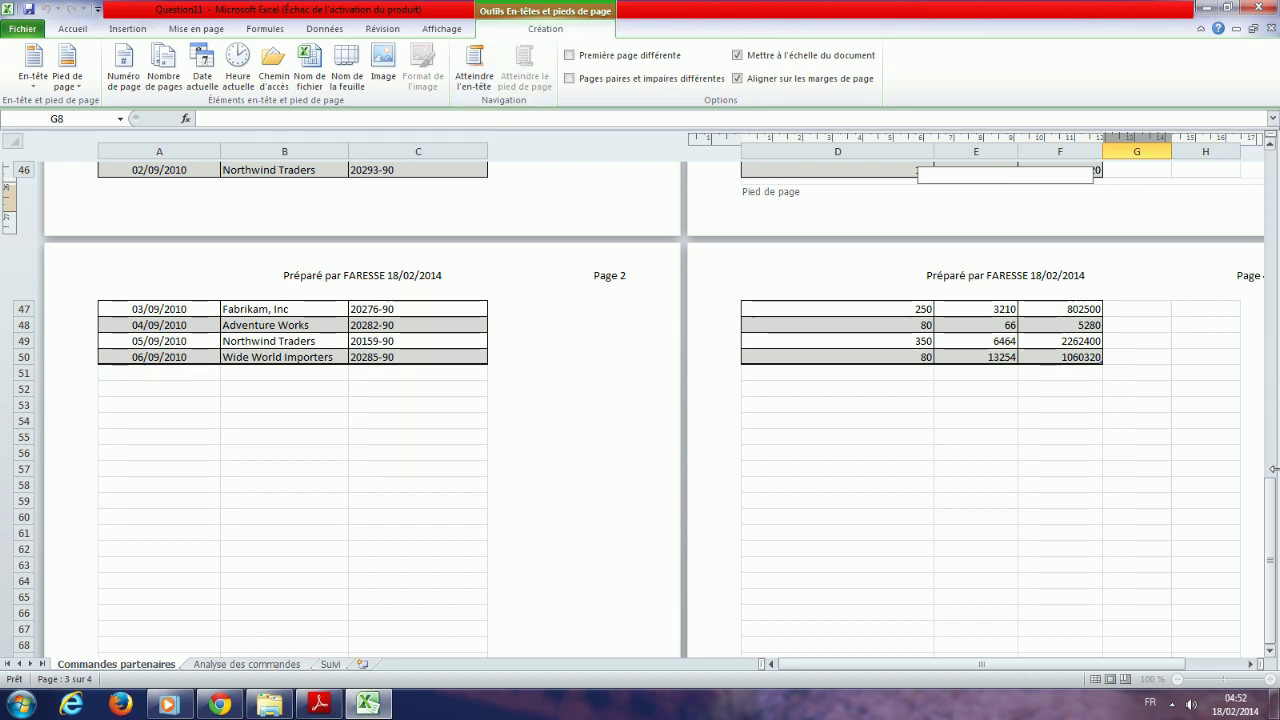
pyautogui.moveTo(1273, 497); pyautogui.dragTo(1273, 486)
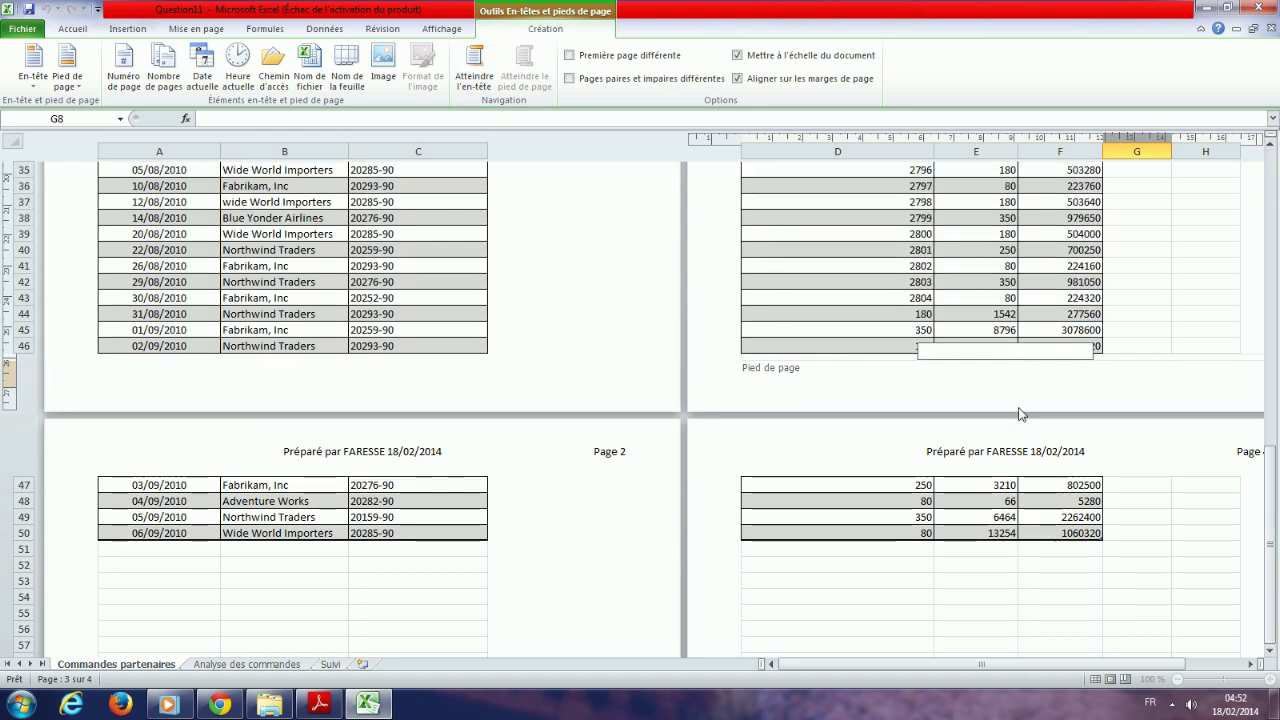
pyautogui.click(1208, 355)
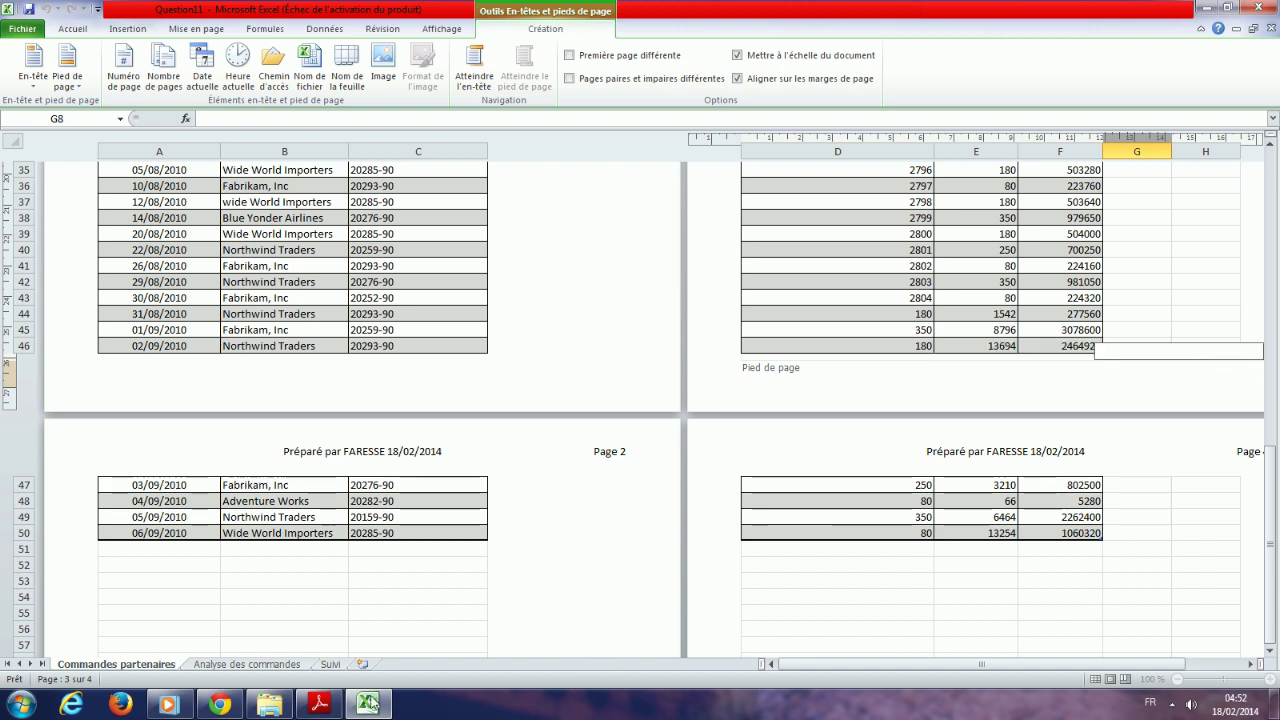
pyautogui.click(320, 705)
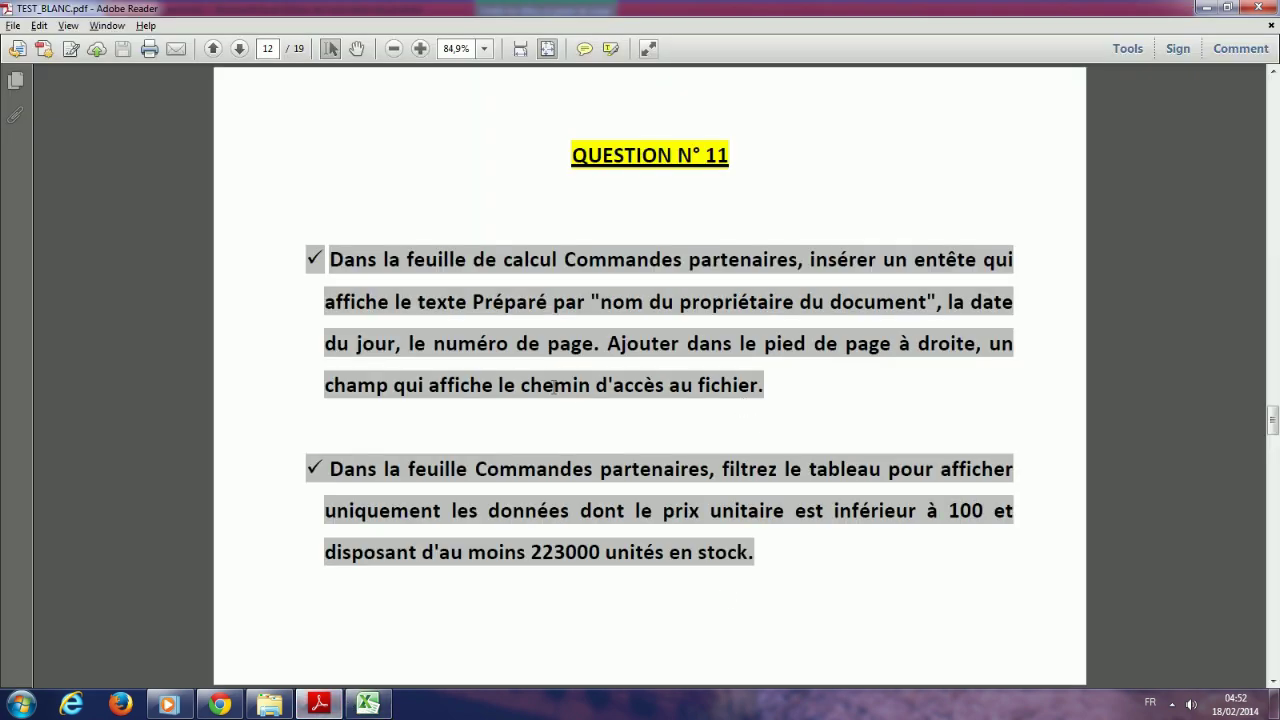
pyautogui.click(368, 705)
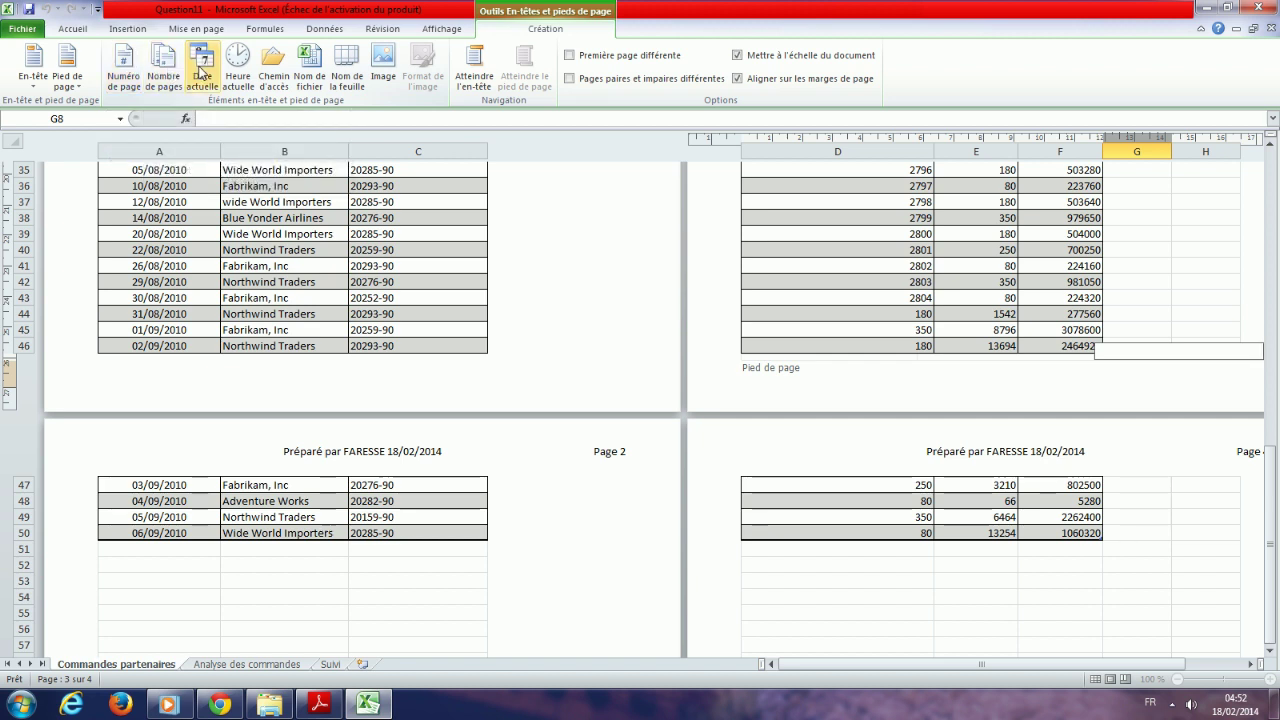
pyautogui.click(273, 68)
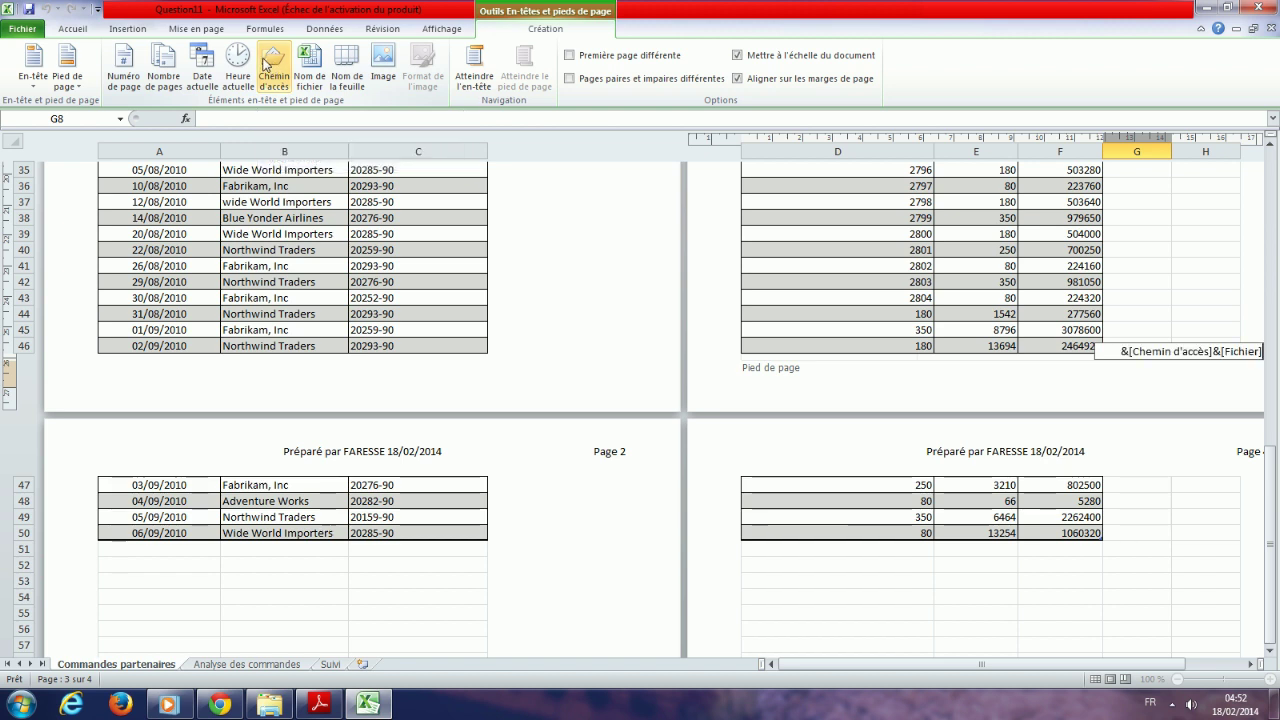
# - Finish editing the footer and check the header and footer on the pages of the Commandes partenaires sheet
pyautogui.click(73, 29)
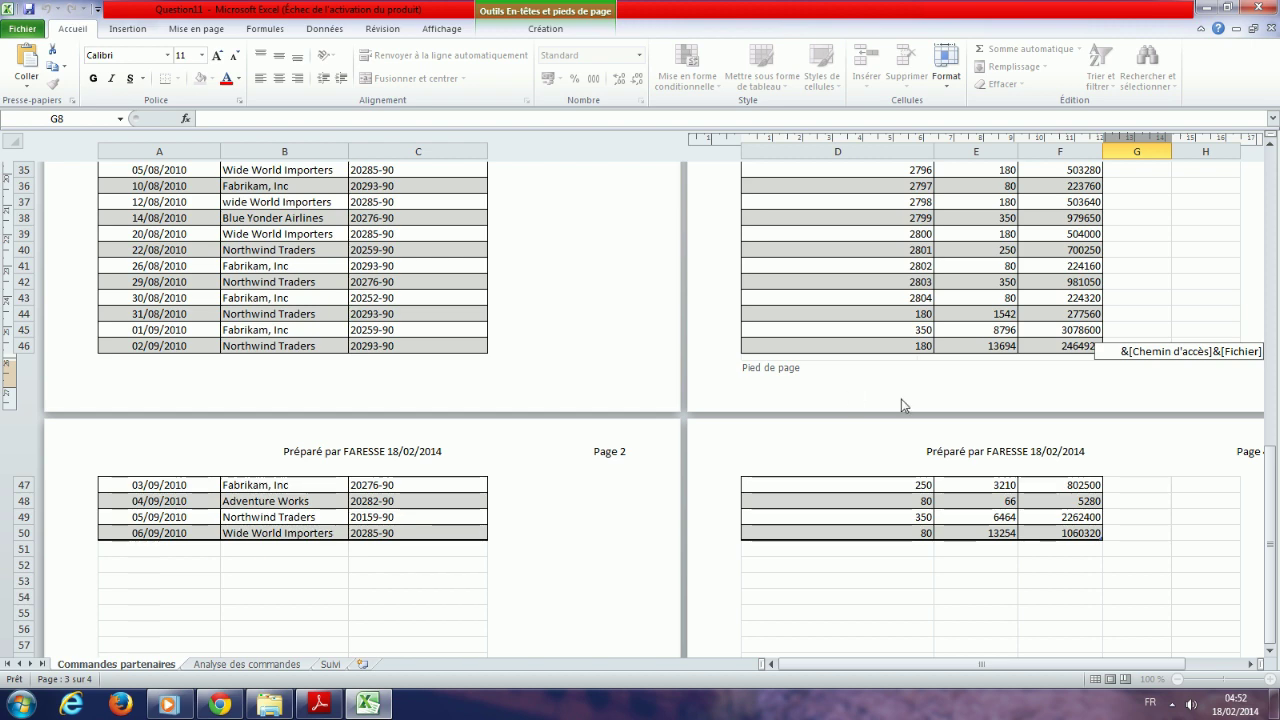
pyautogui.click(614, 370)
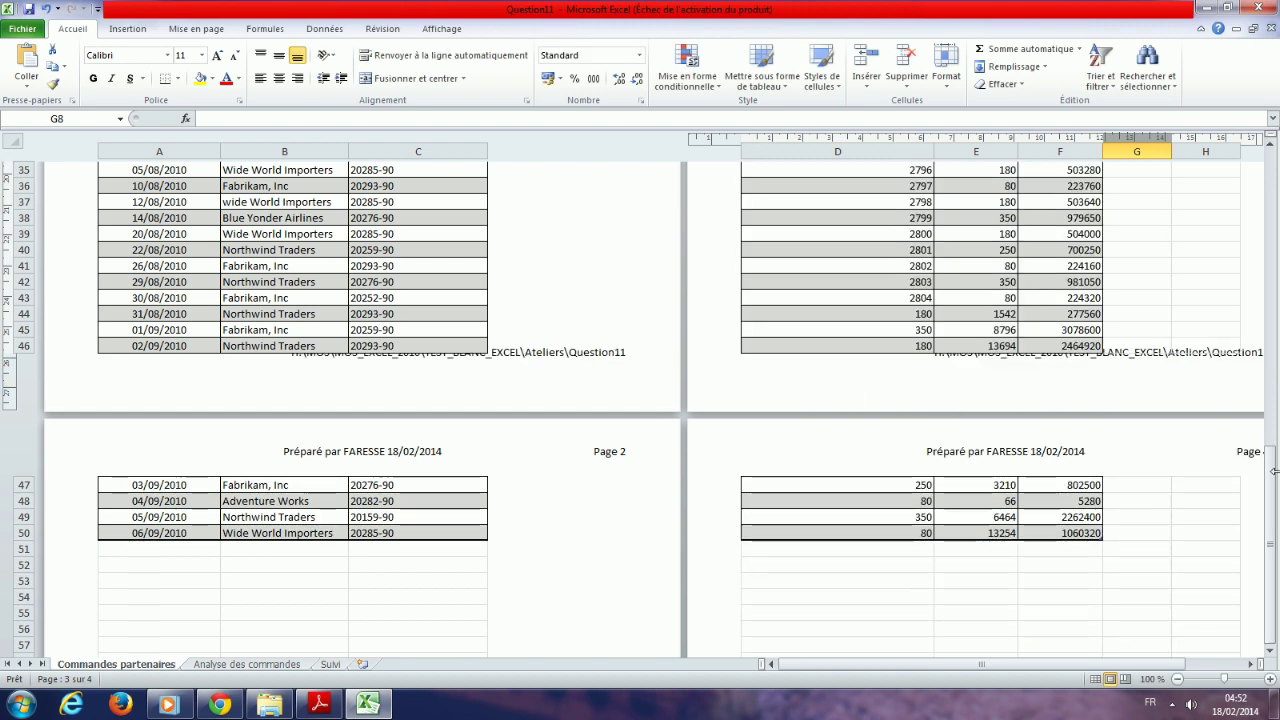
pyautogui.moveTo(1274, 470); pyautogui.dragTo(1266, 178)
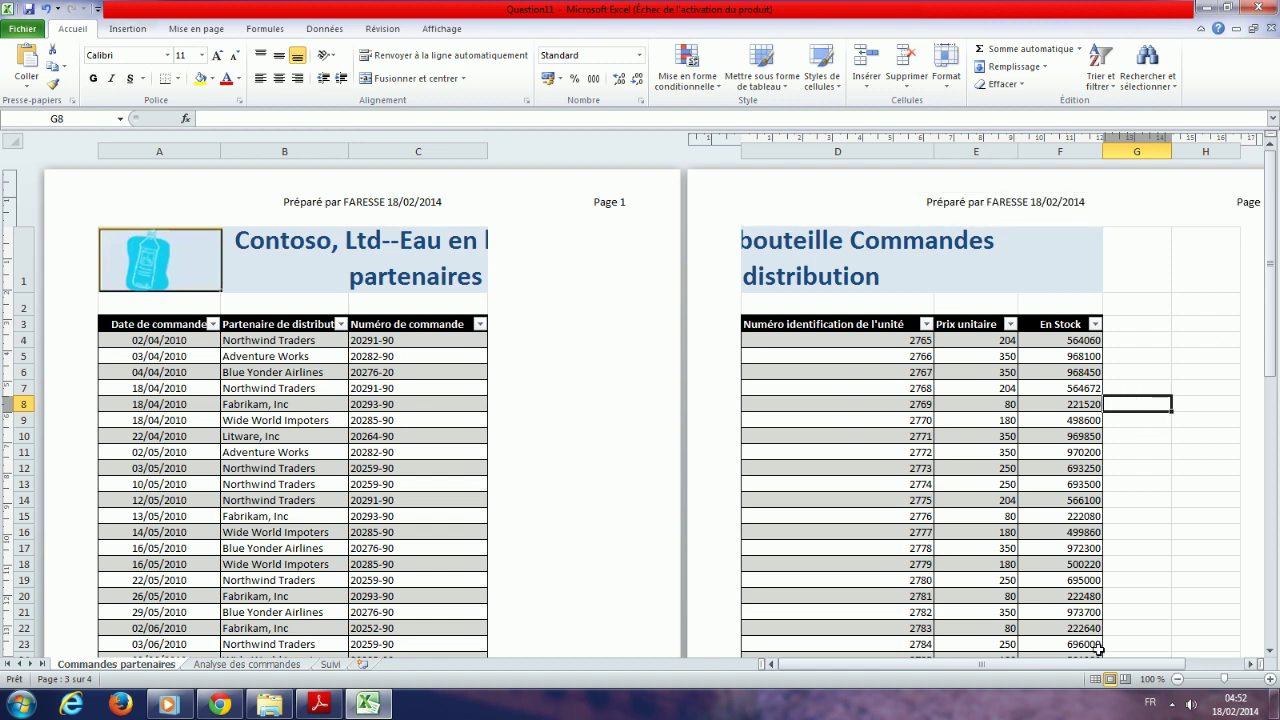
pyautogui.moveTo(1100, 662); pyautogui.dragTo(1135, 611)
pyautogui.scroll(-9, 1143, 563)
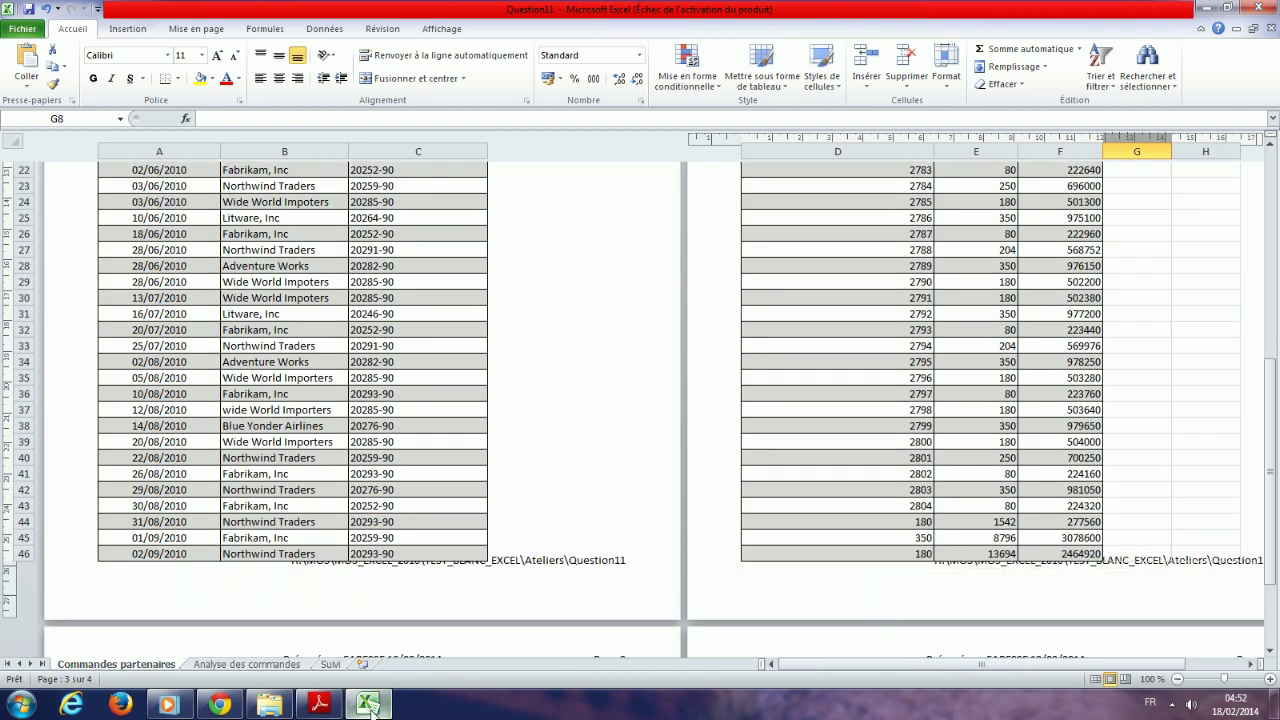
# - Check the filter task of question 11 in the PDF and return the Commandes partenaires sheet to Normal view
pyautogui.click(320, 705)
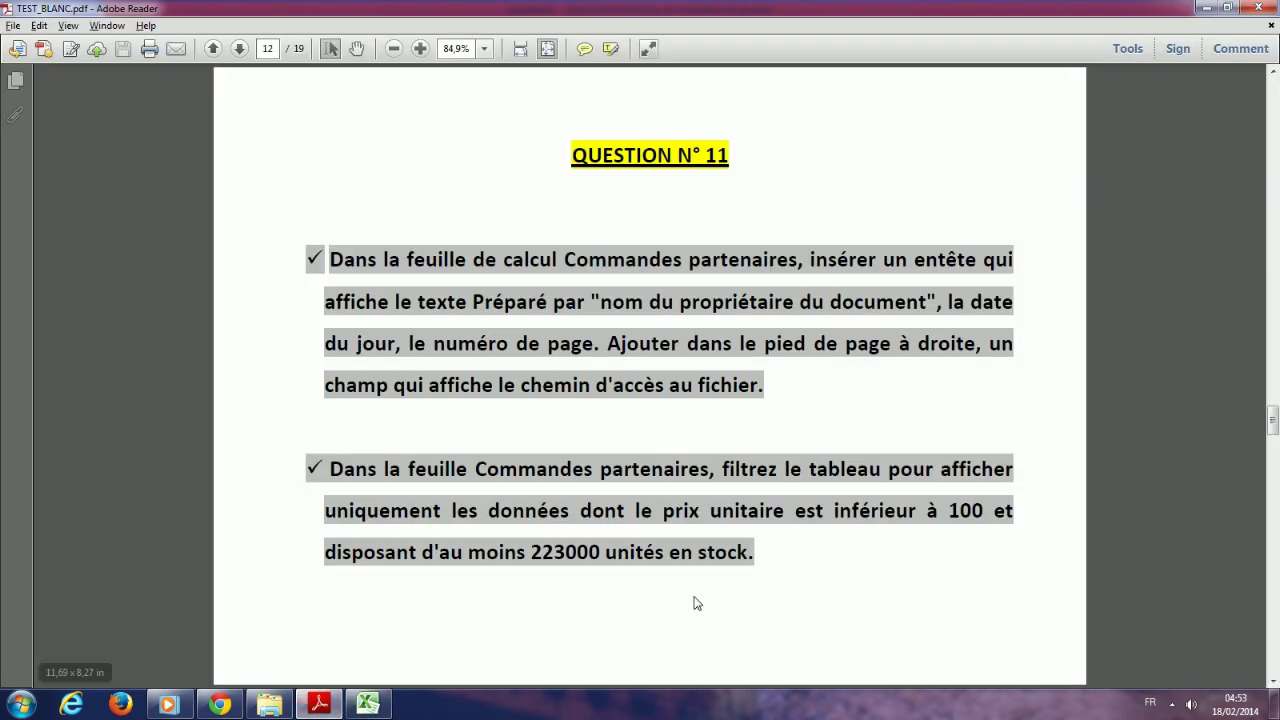
pyautogui.scroll(-3, 595, 554)
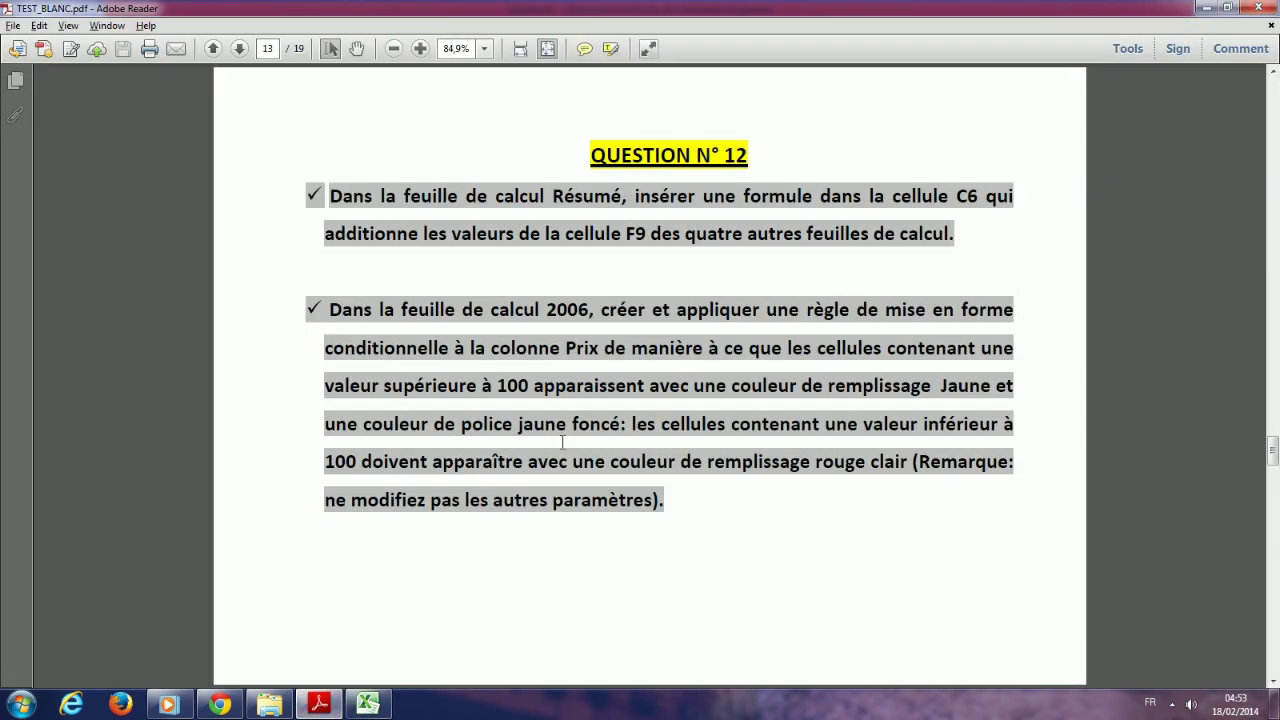
pyautogui.scroll(3, 539, 457)
pyautogui.scroll(3, 535, 461)
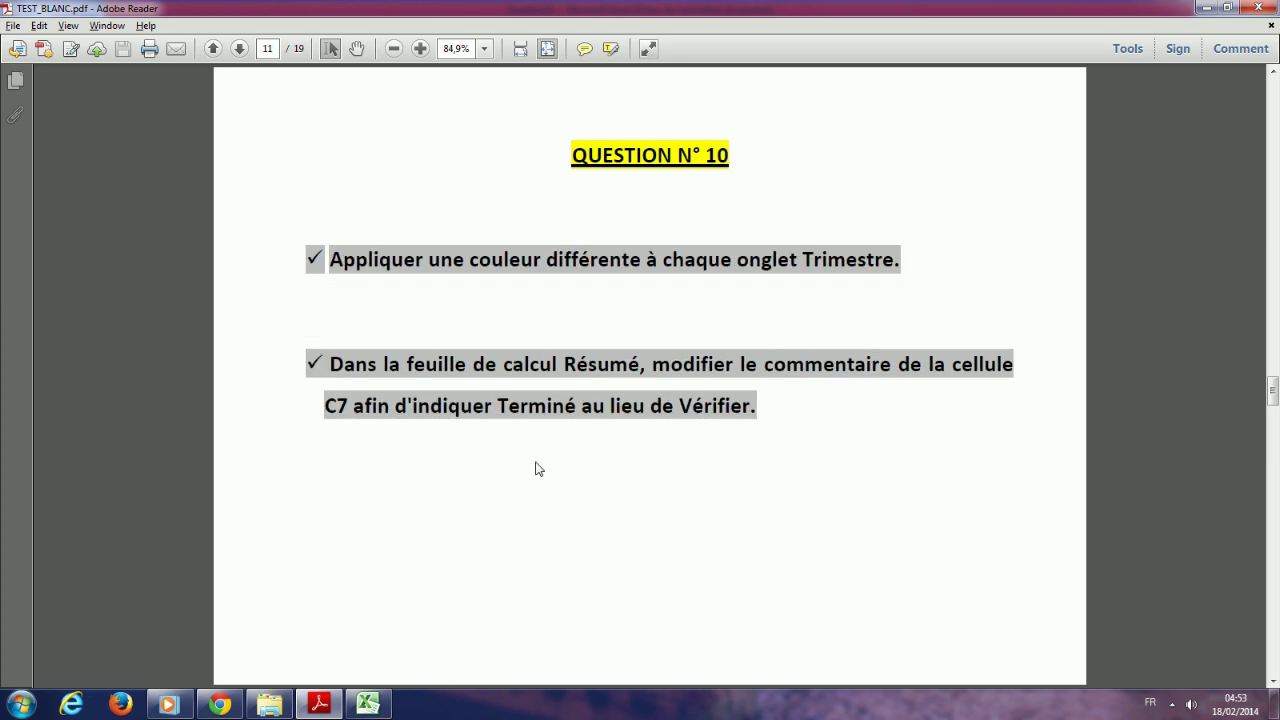
pyautogui.scroll(-3, 403, 430)
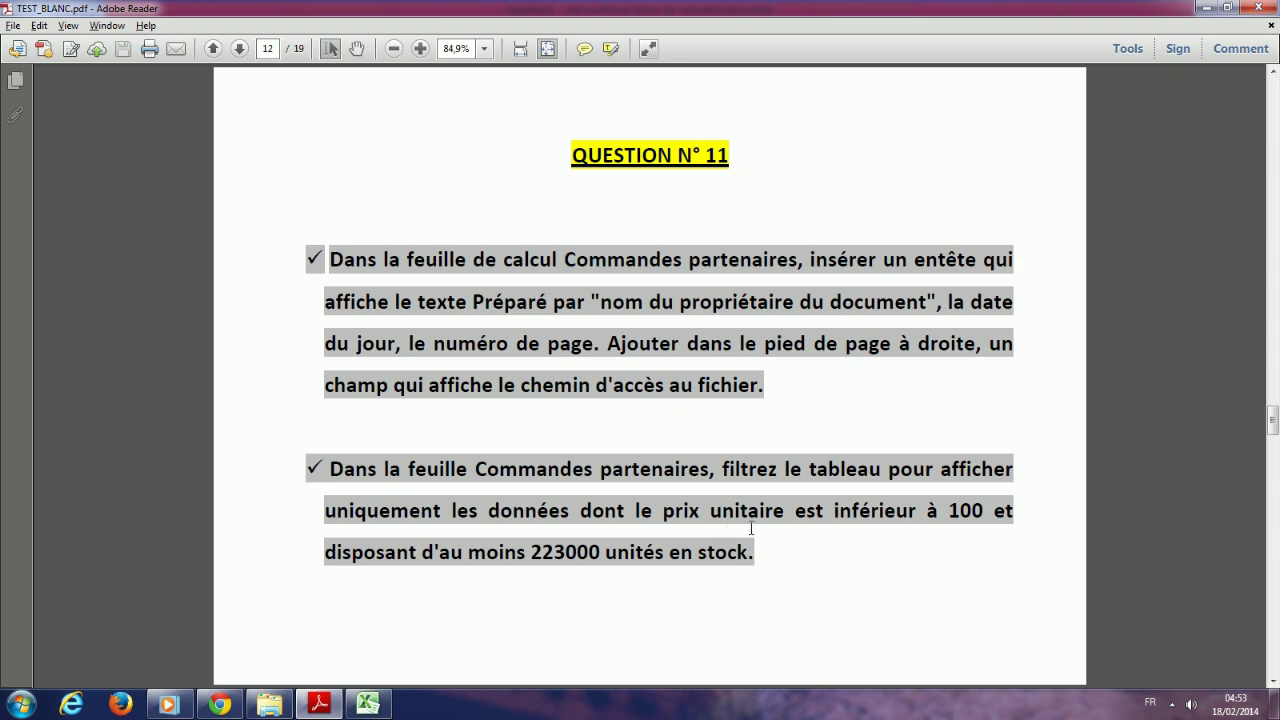
pyautogui.click(367, 704)
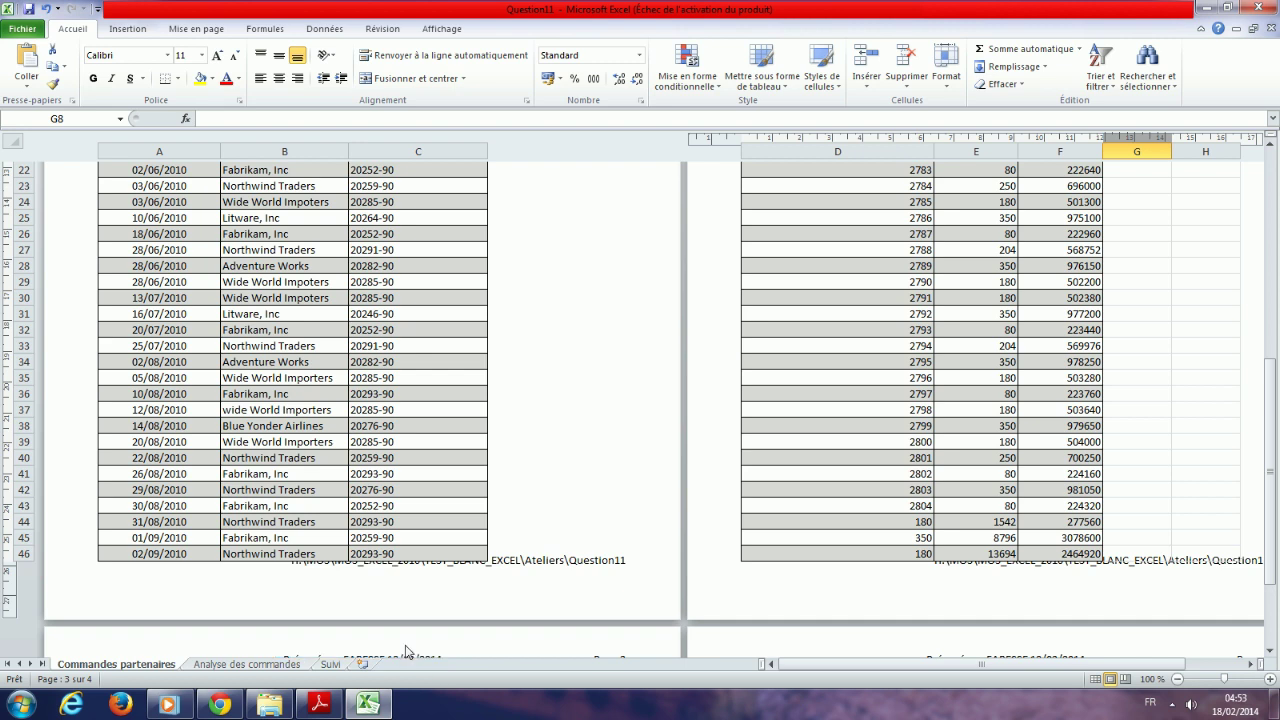
pyautogui.scroll(8, 406, 652)
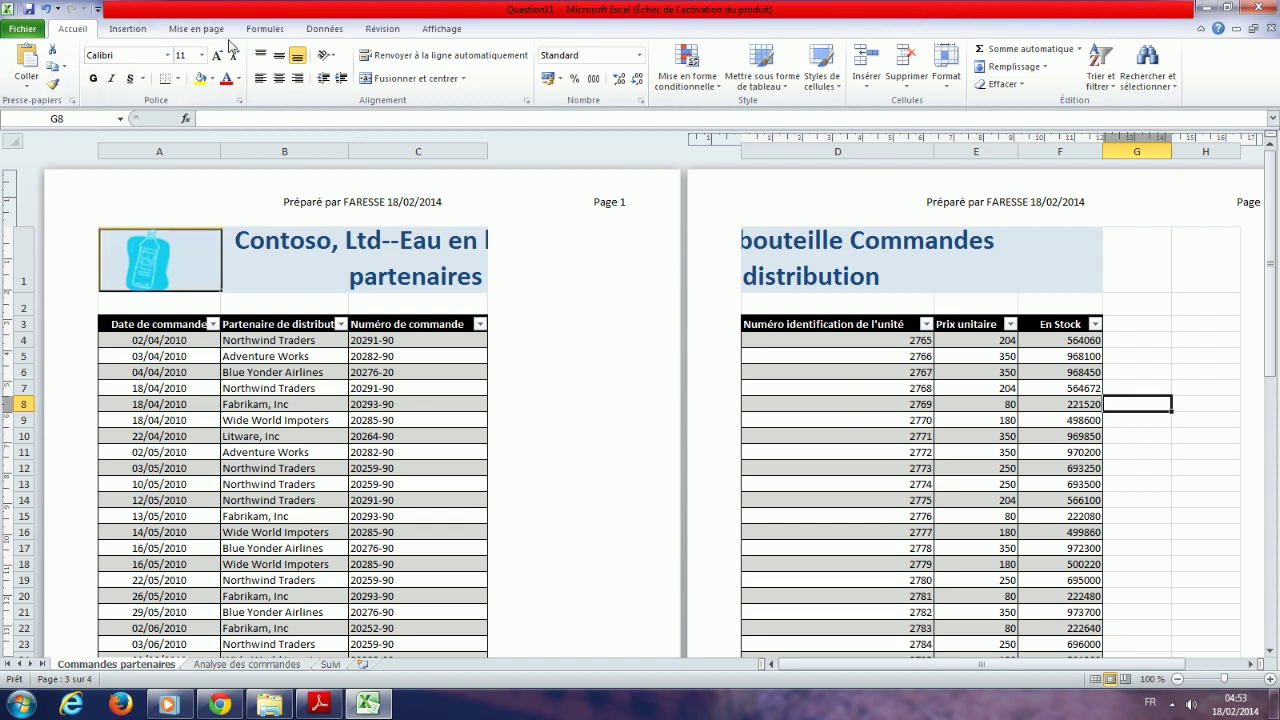
pyautogui.click(437, 33)
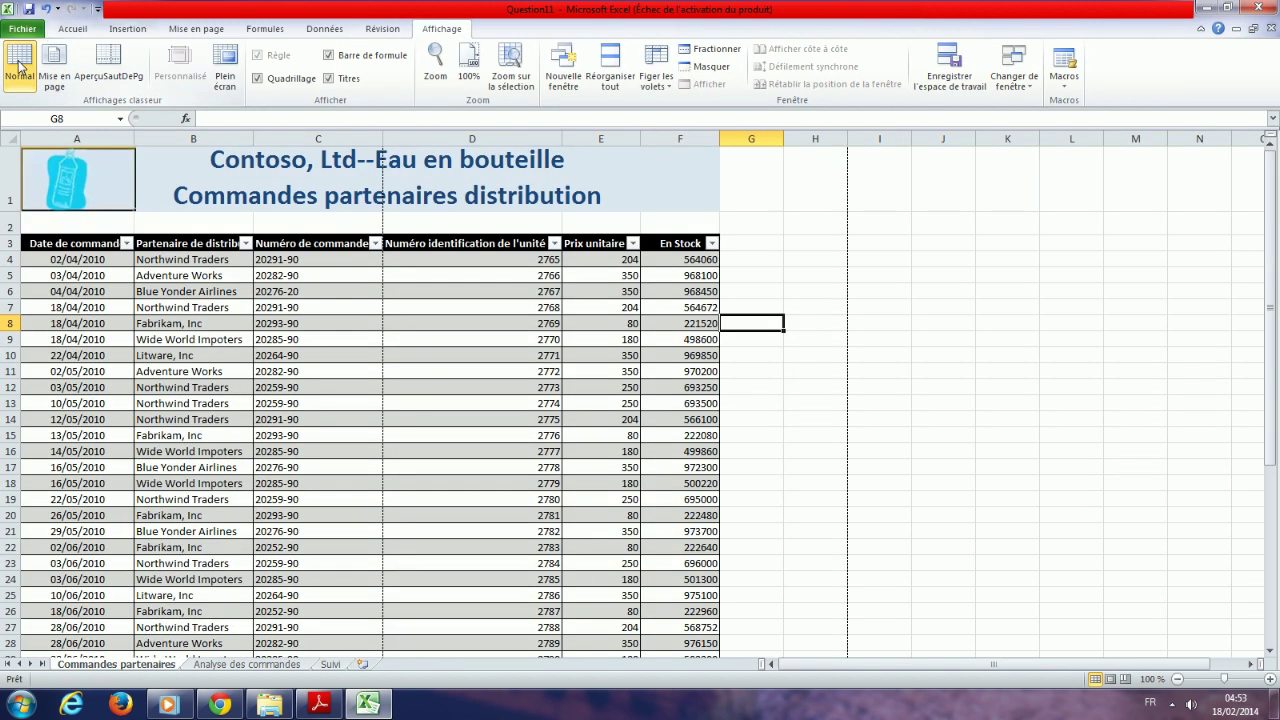
pyautogui.click(20, 68)
# - Filter the Prix unitaire column with a number filter for values less than 100, as the PDF asks
pyautogui.click(372, 706)
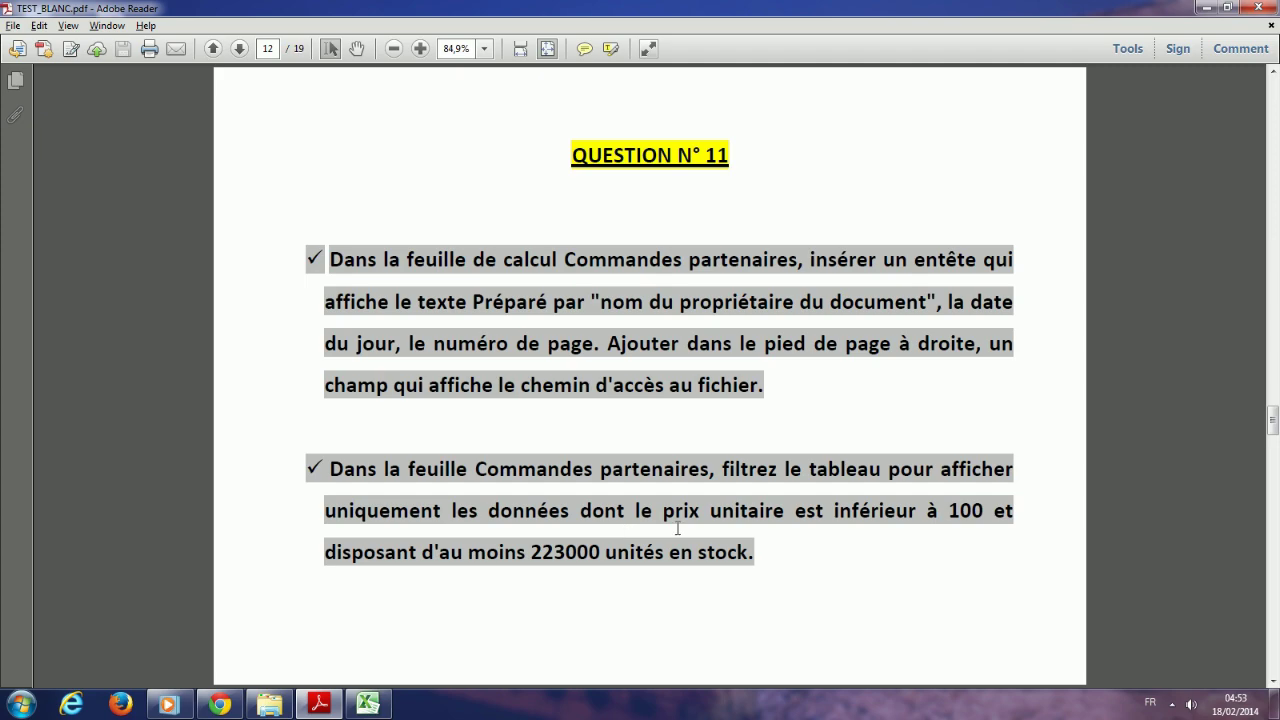
pyautogui.click(368, 705)
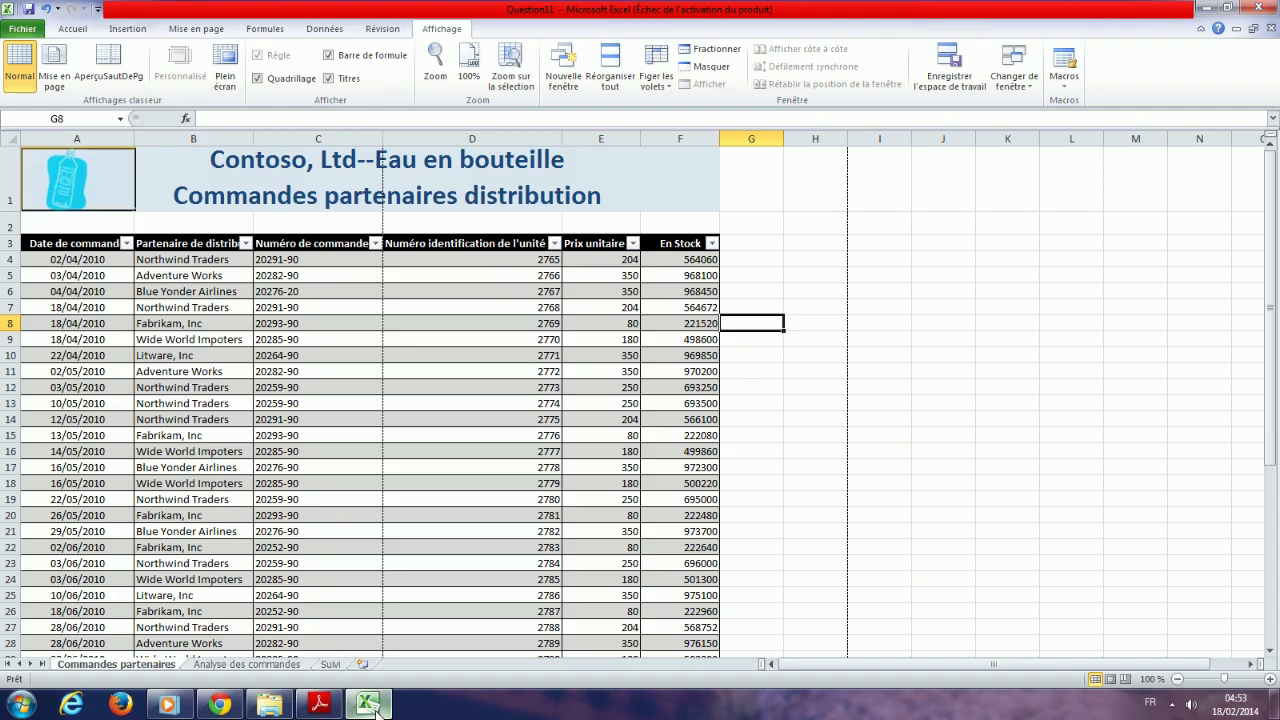
pyautogui.click(633, 243)
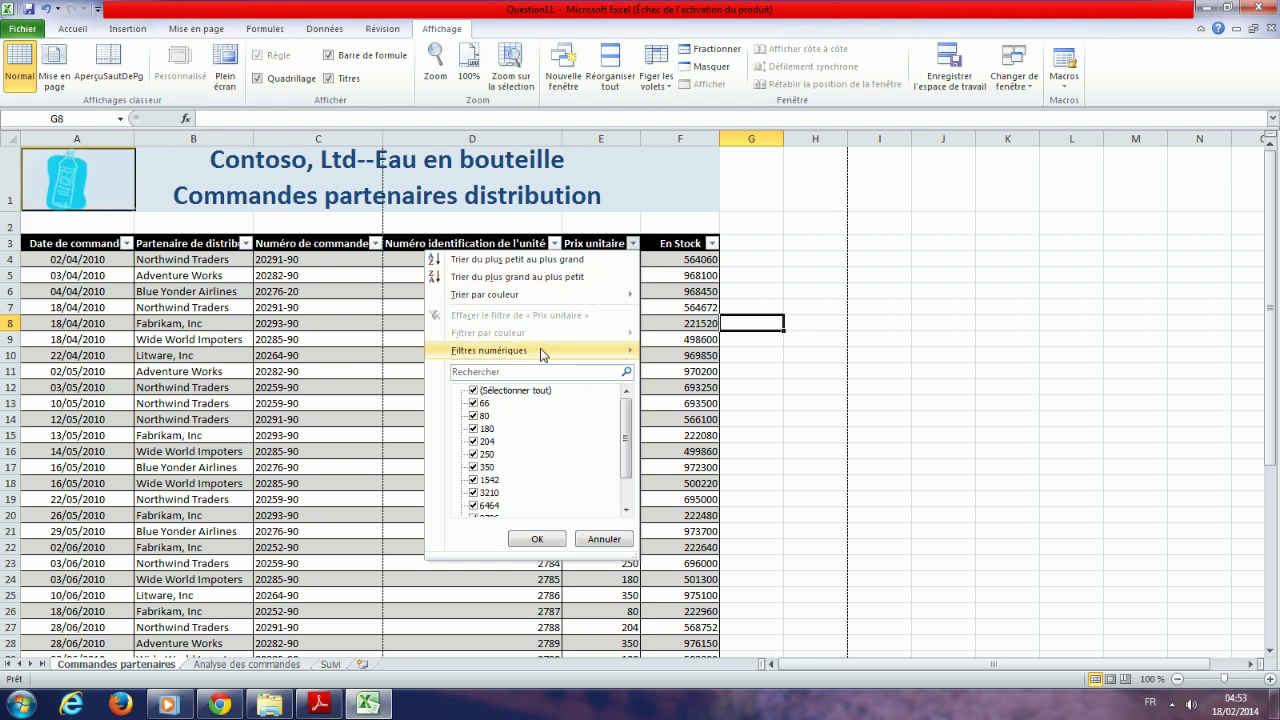
pyautogui.moveTo(534, 358)
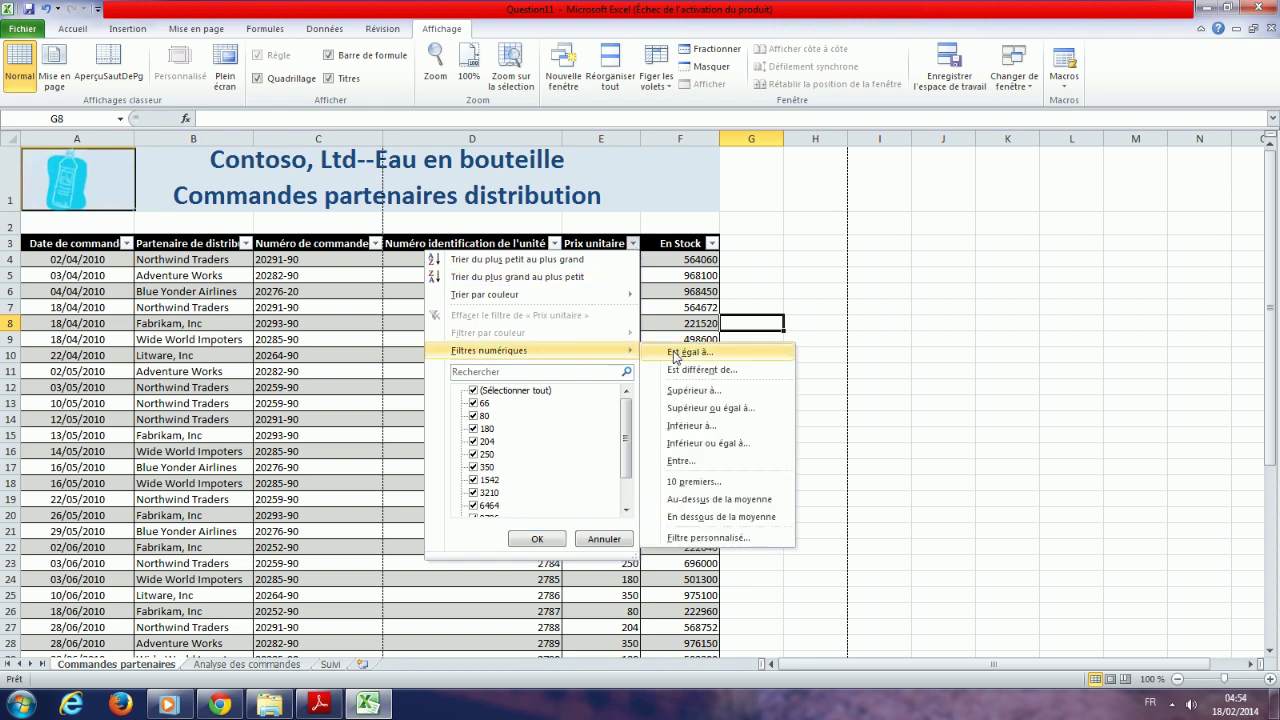
pyautogui.click(707, 428)
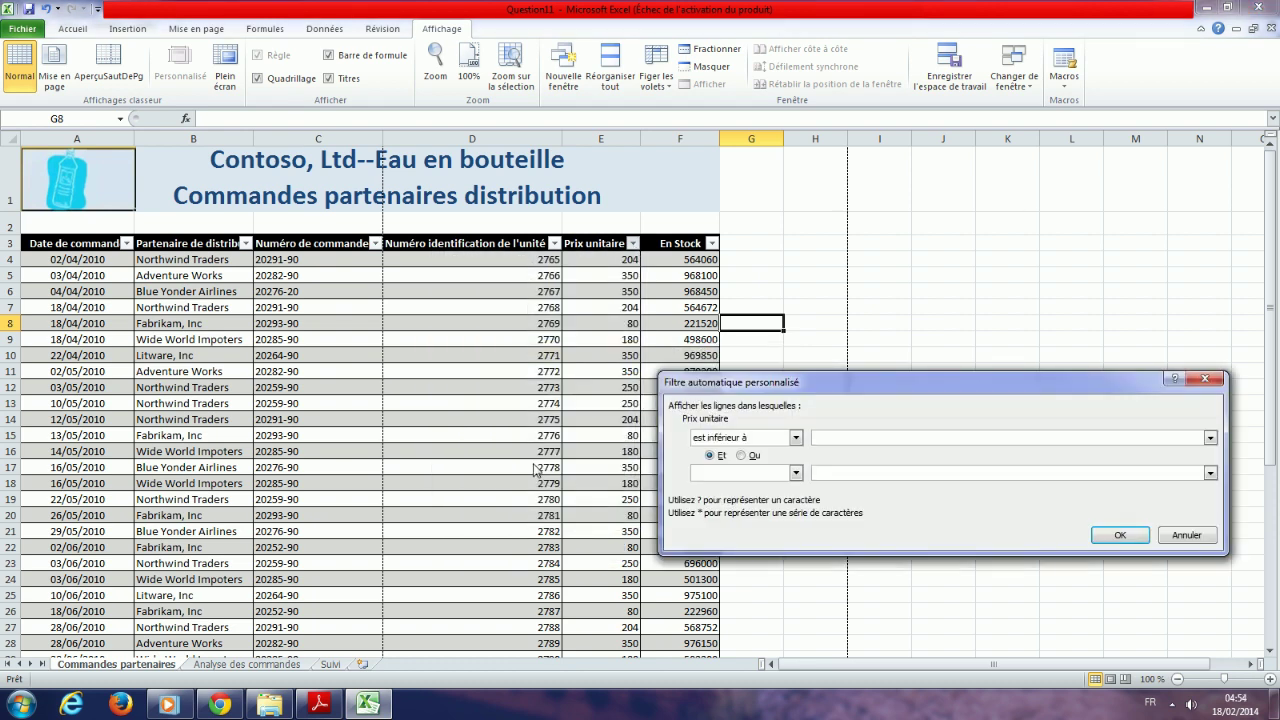
pyautogui.write('100')
pyautogui.press('Return')
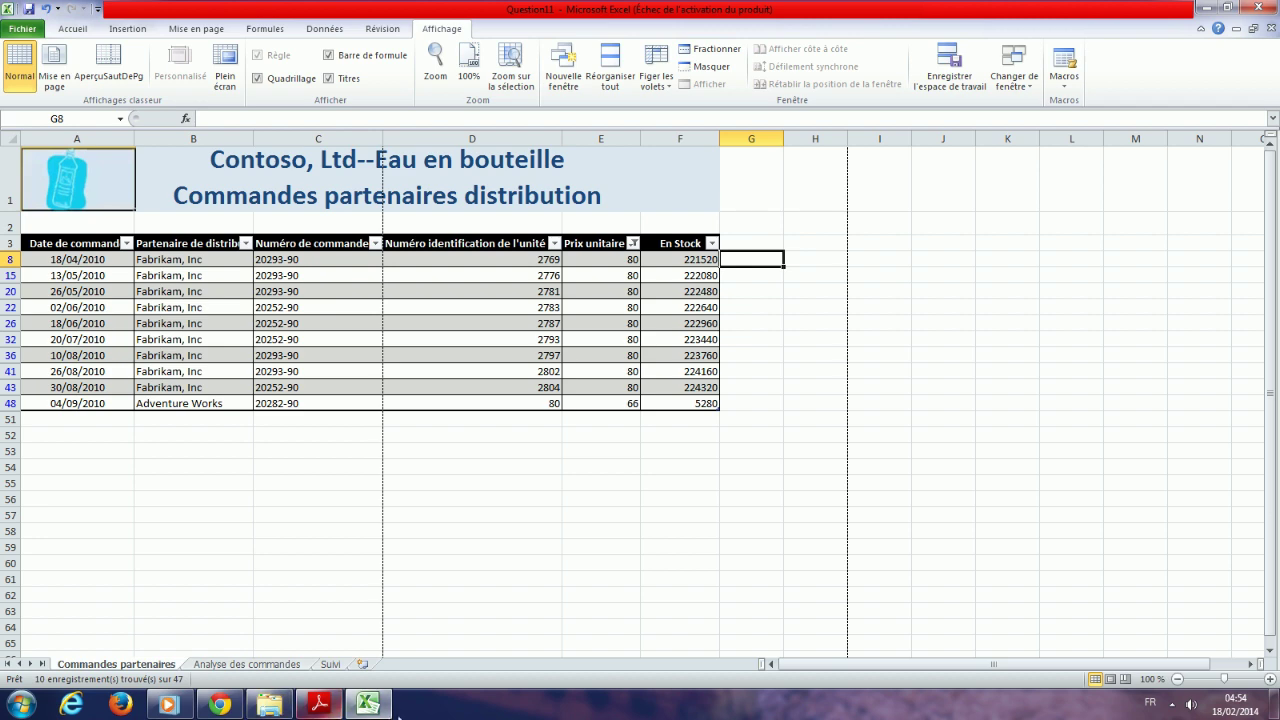
# - Following the PDF, filter the En Stock column with a number filter for values greater than or equal to 223000
pyautogui.click(319, 705)
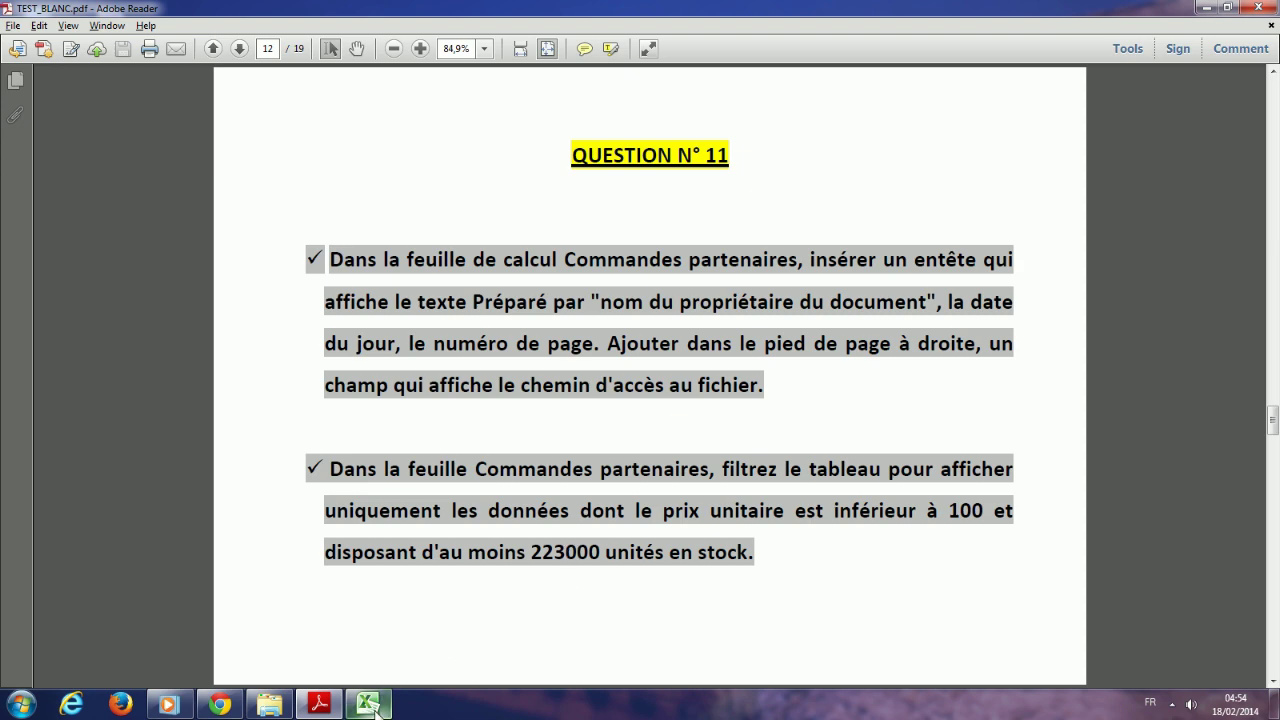
pyautogui.moveTo(372, 708)
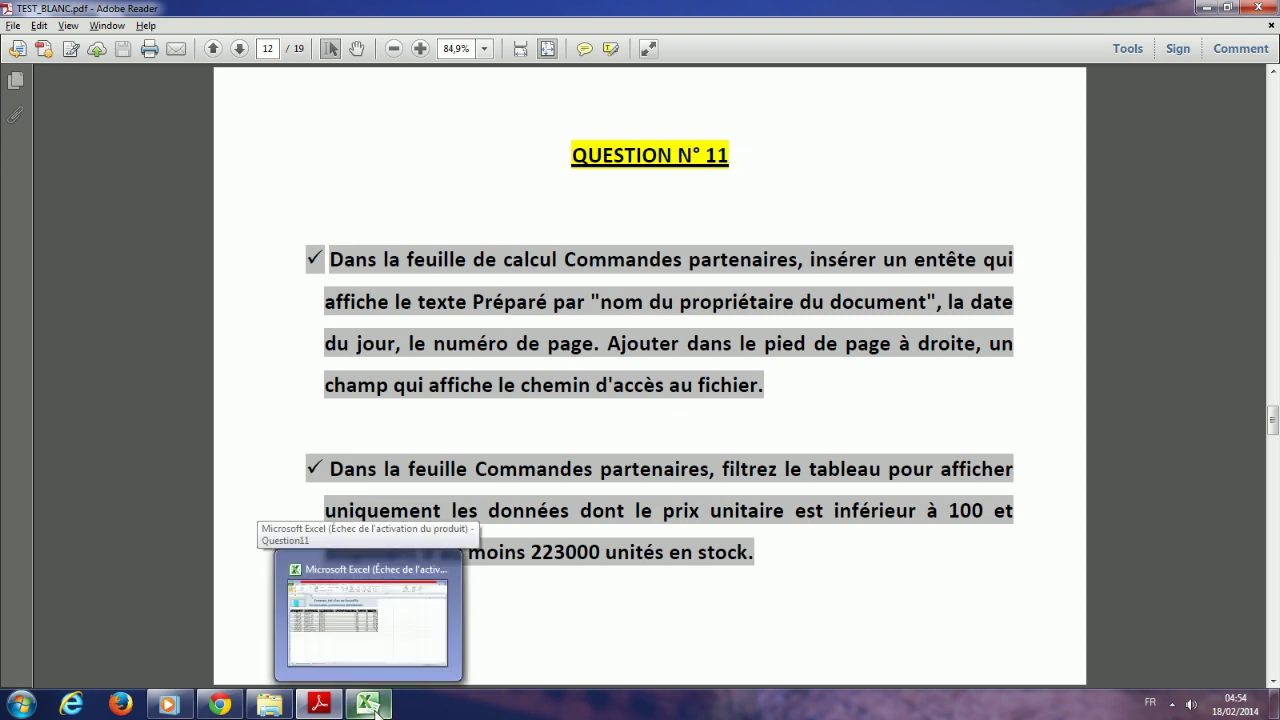
pyautogui.click(372, 707)
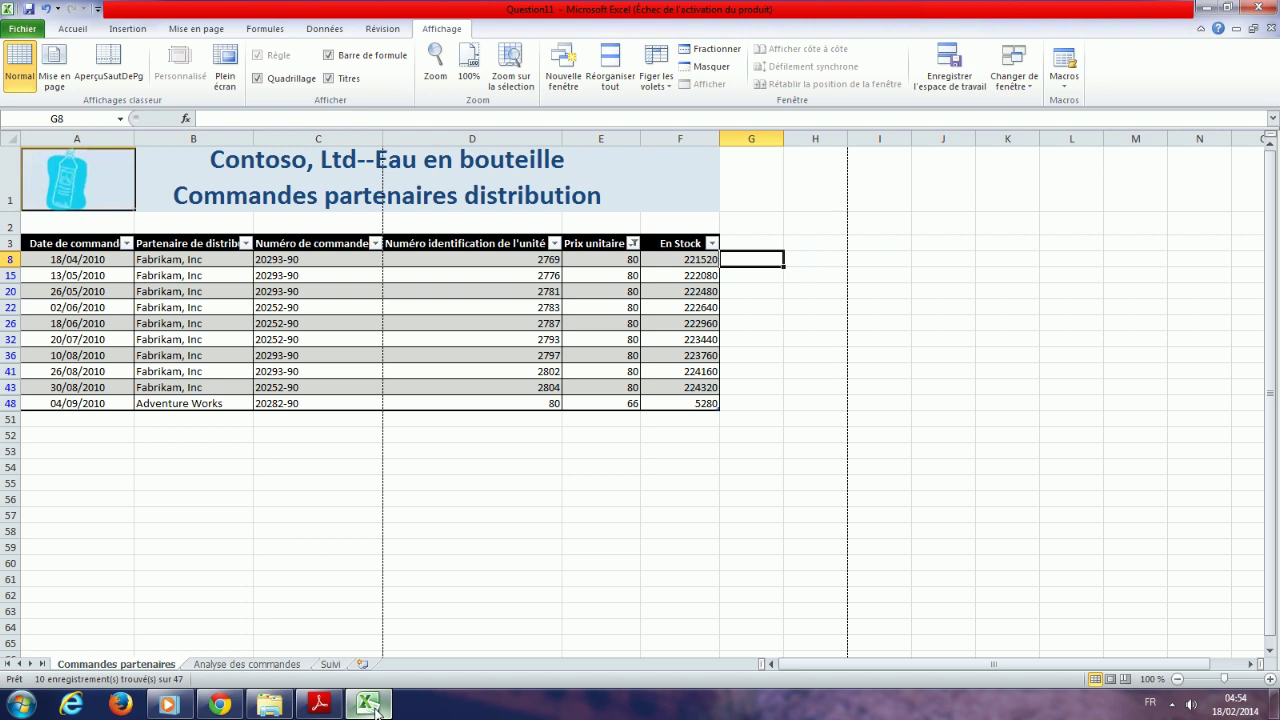
pyautogui.click(710, 244)
pyautogui.moveTo(663, 352)
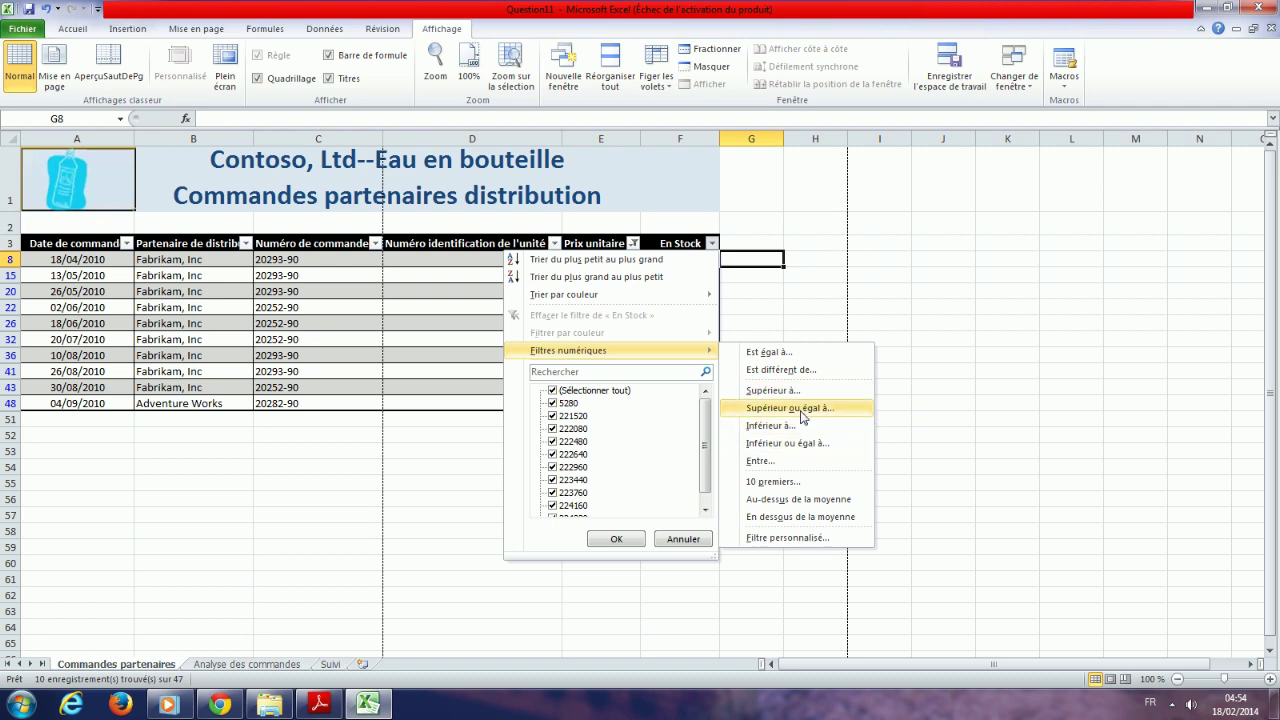
pyautogui.click(809, 412)
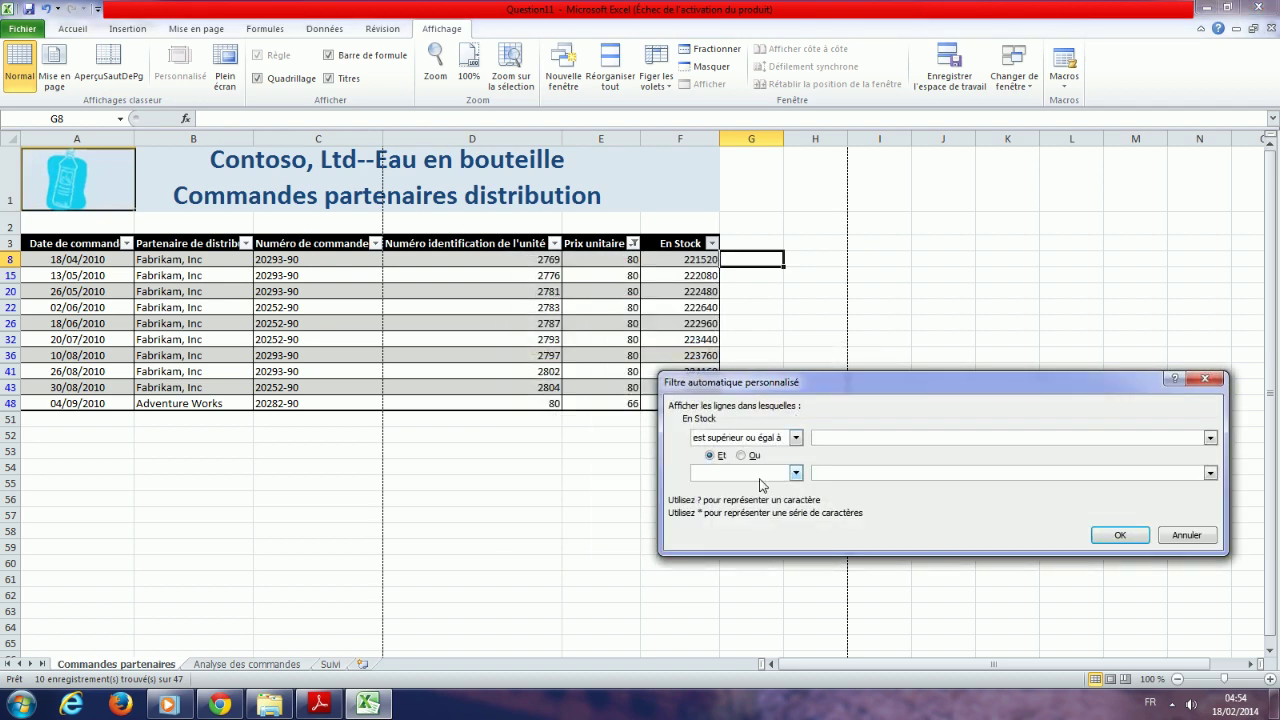
pyautogui.click(322, 712)
pyautogui.click(322, 712)
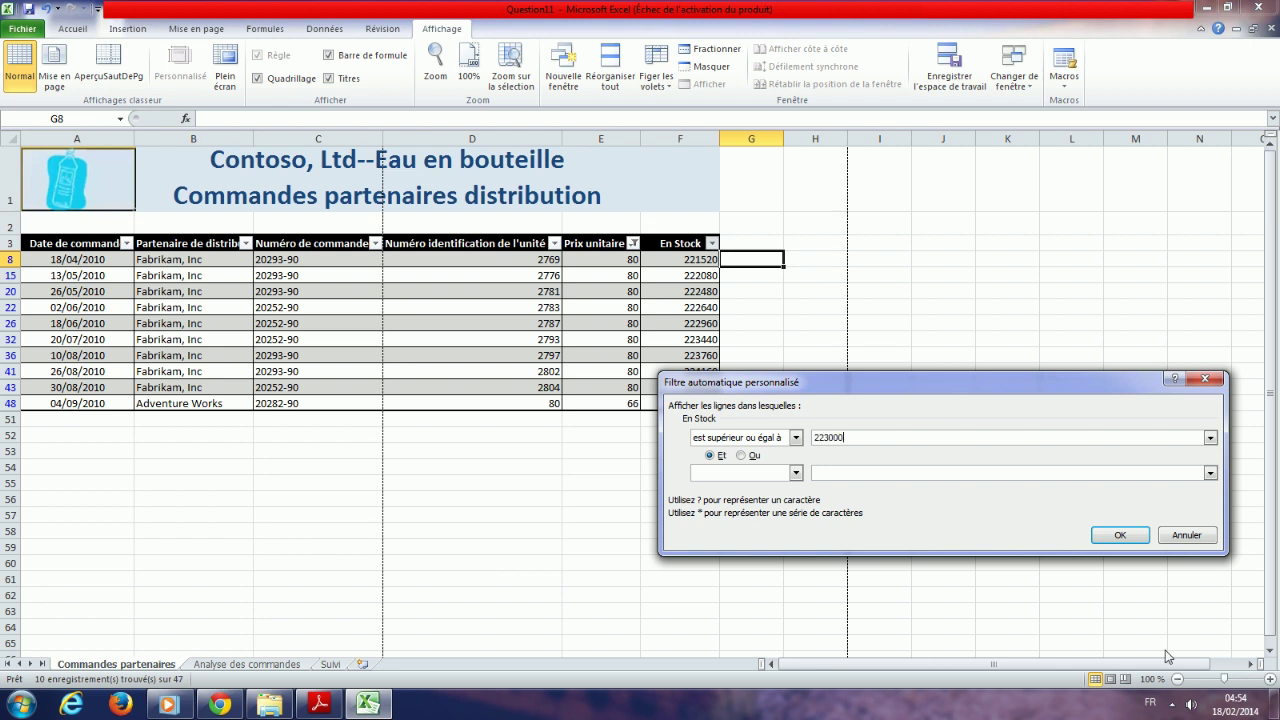
pyautogui.click(1120, 535)
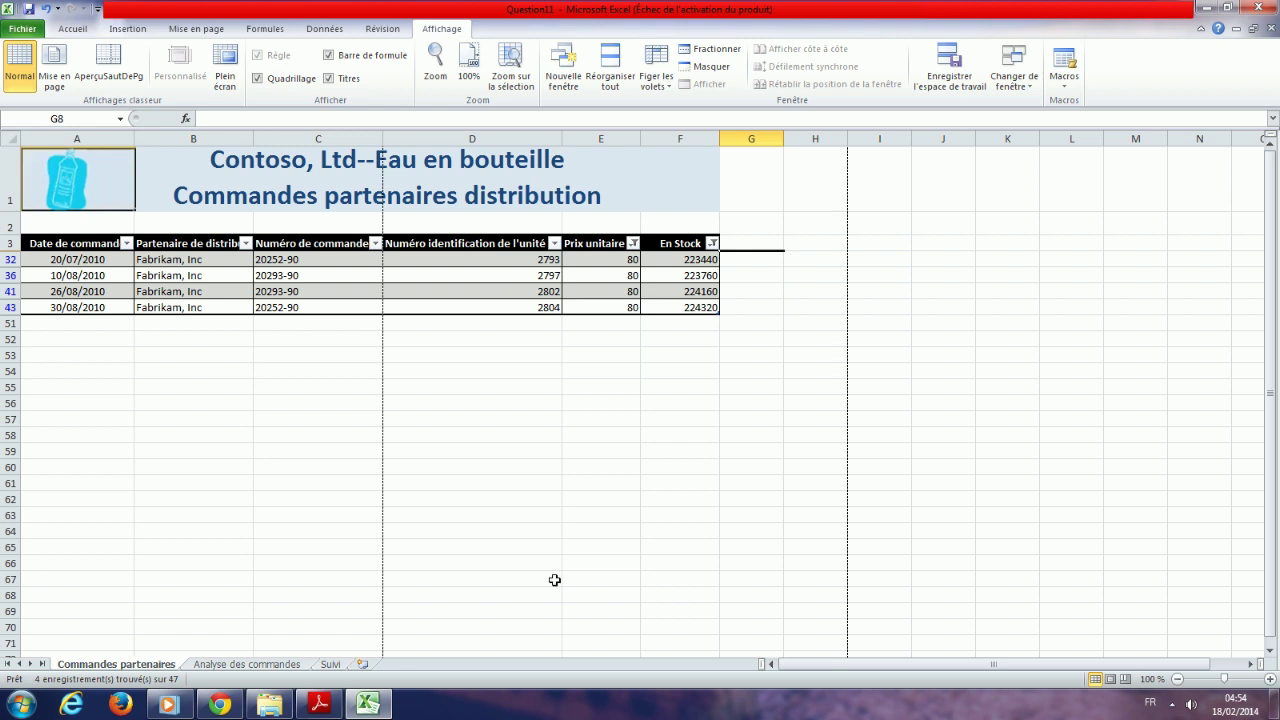
pyautogui.click(1172, 704)
pyautogui.click(1198, 584)
pyautogui.click(1245, 632)
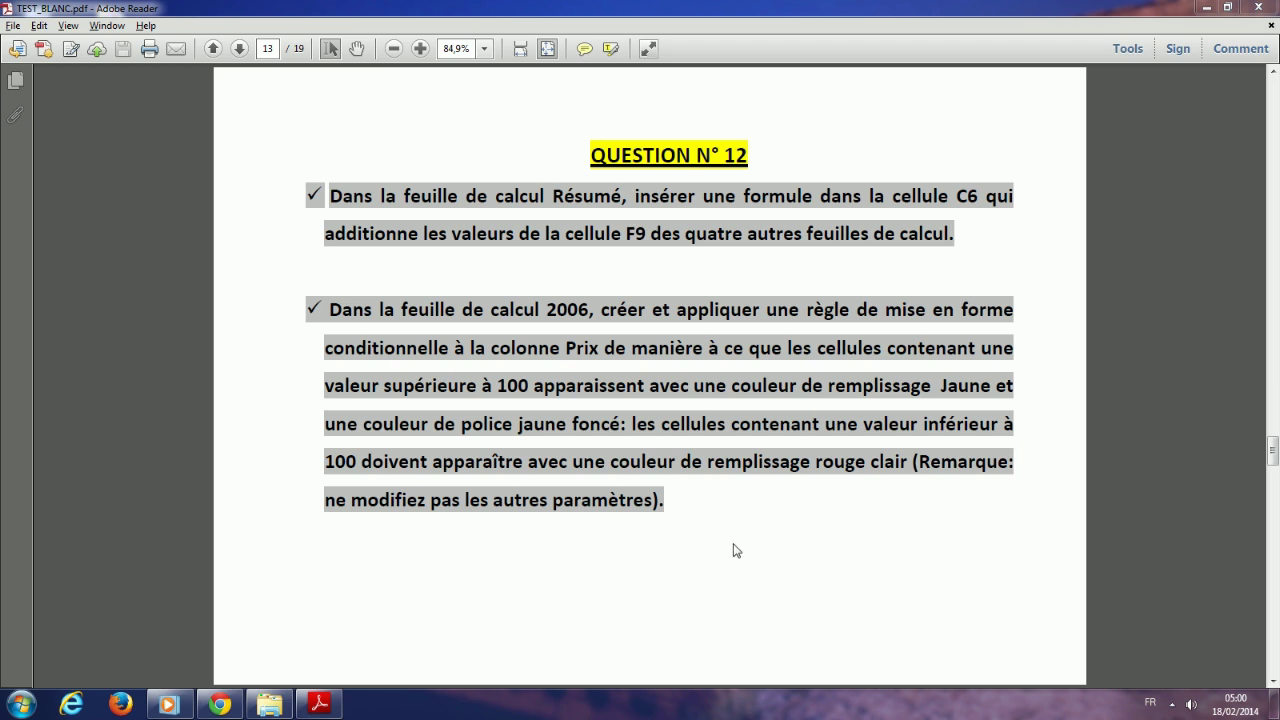
# - Open the Question12 workbook from the Ateliers folder
pyautogui.click(266, 706)
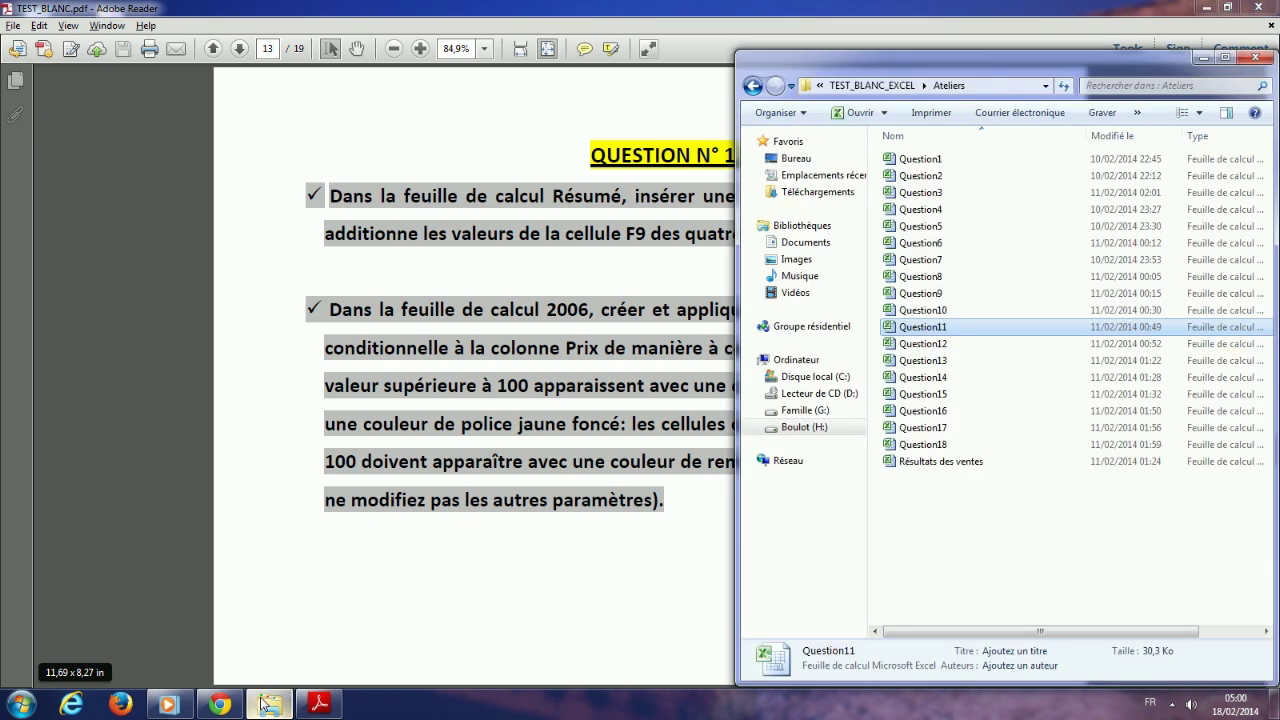
pyautogui.click(930, 346)
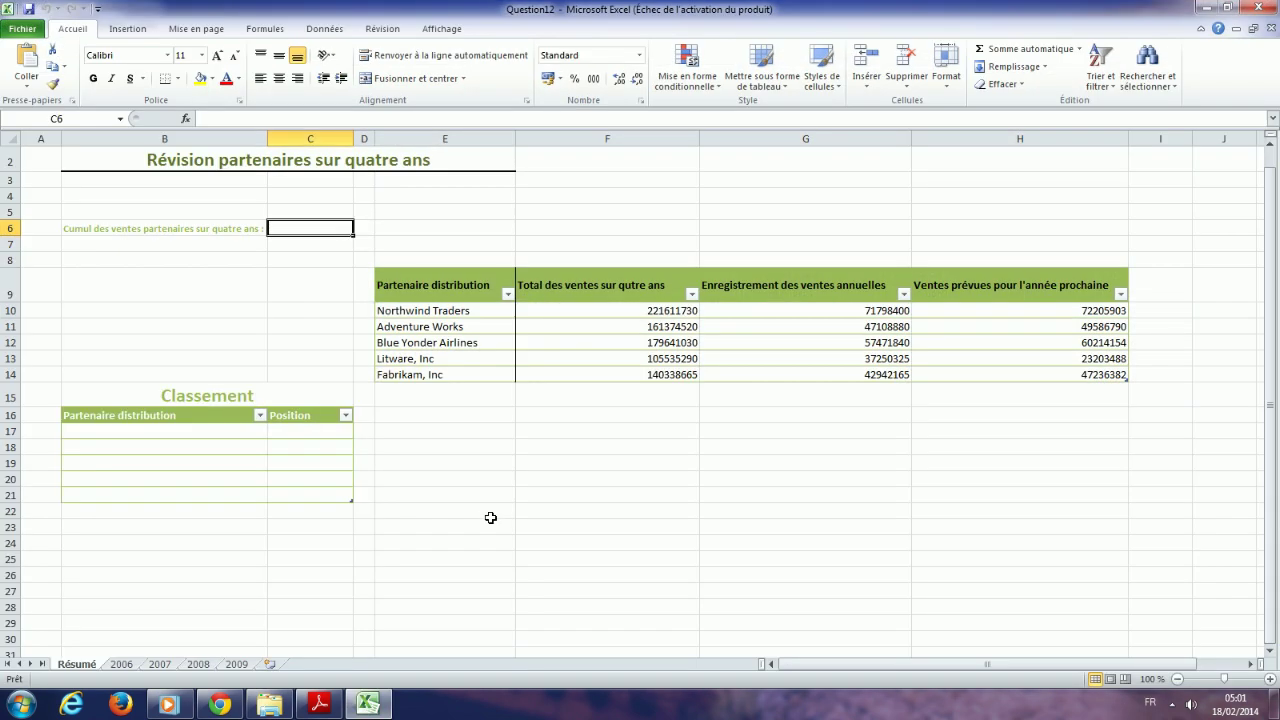
pyautogui.click(822, 168)
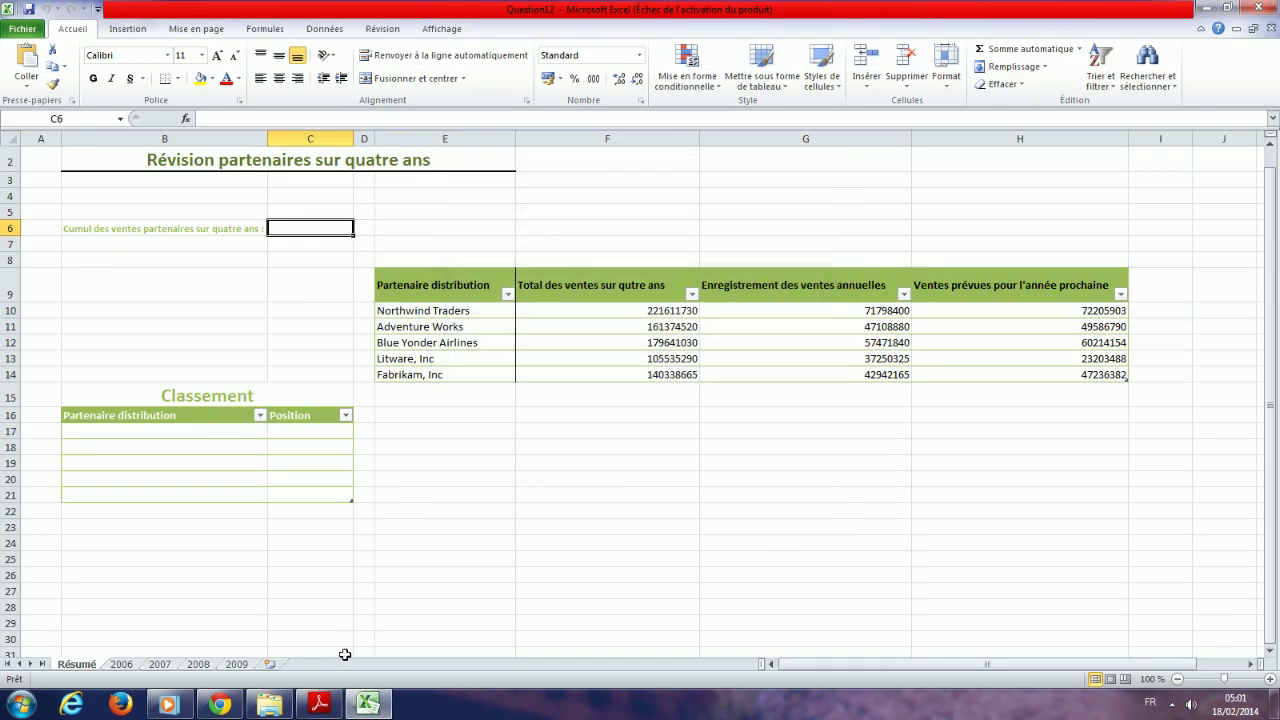
# - Read the tasks of question 12 in the PDF and return to cell C6 of the Résumé sheet
pyautogui.click(319, 704)
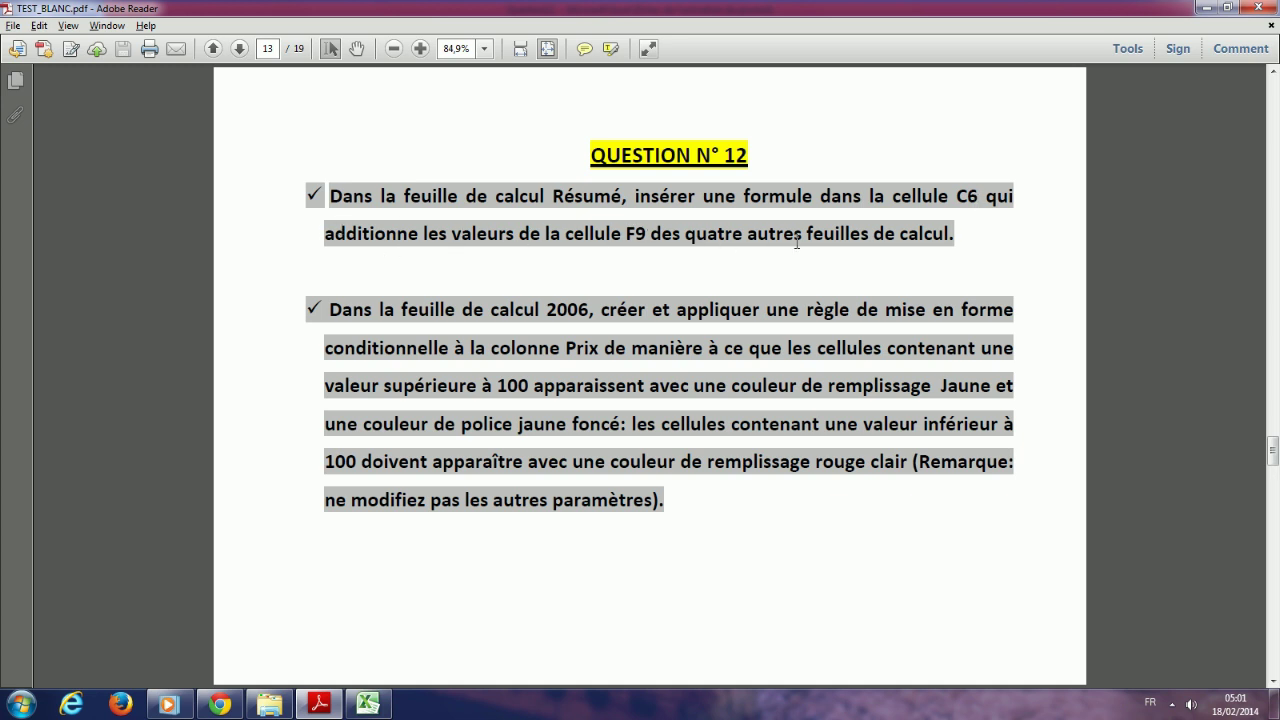
pyautogui.click(386, 712)
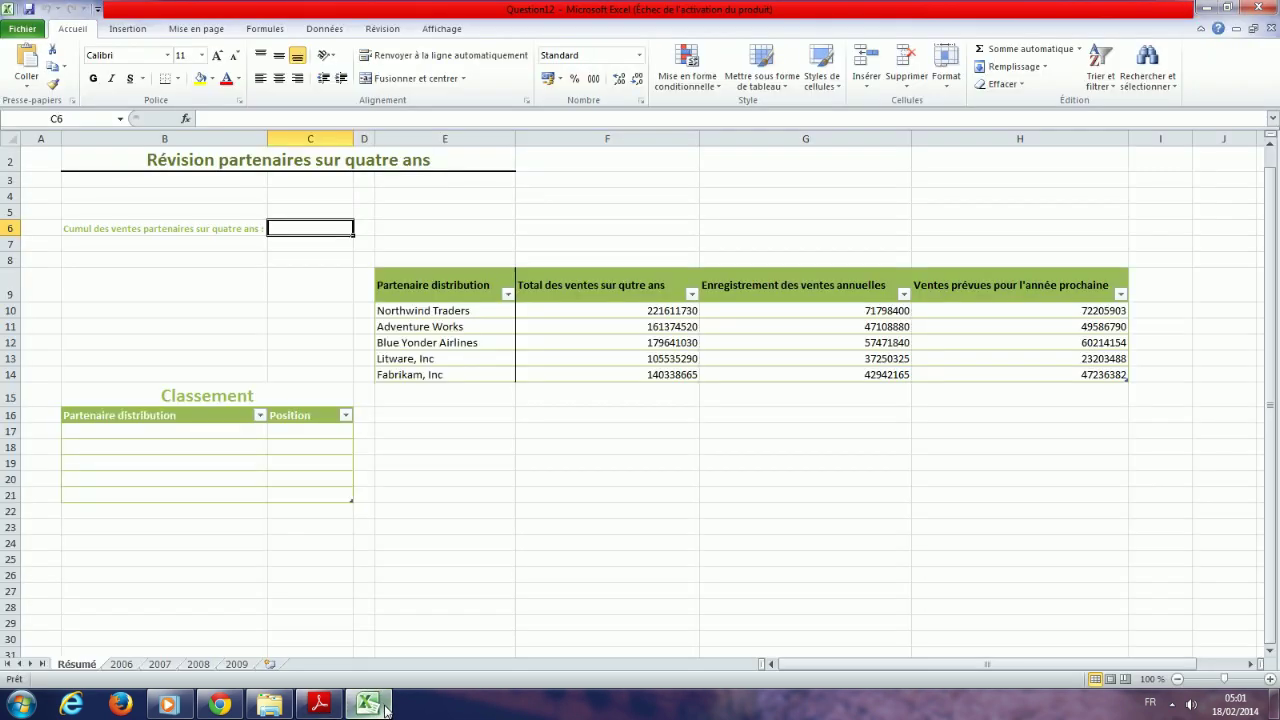
pyautogui.click(385, 712)
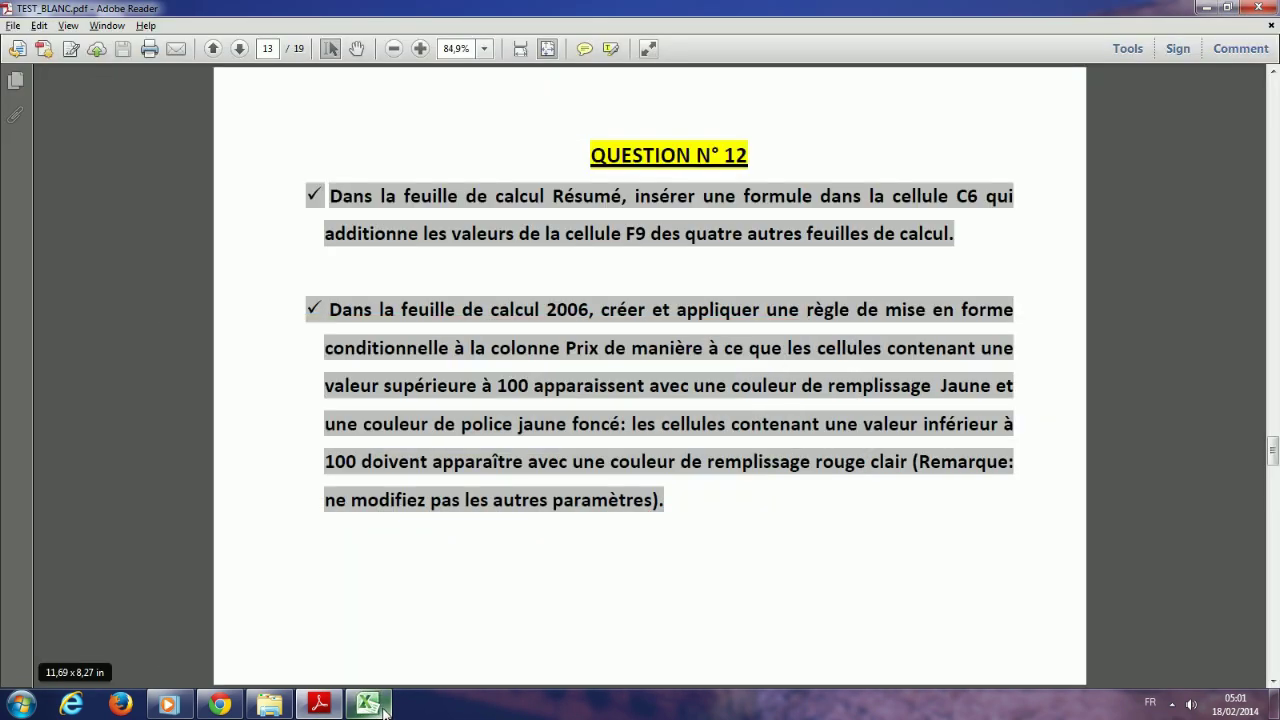
pyautogui.click(385, 712)
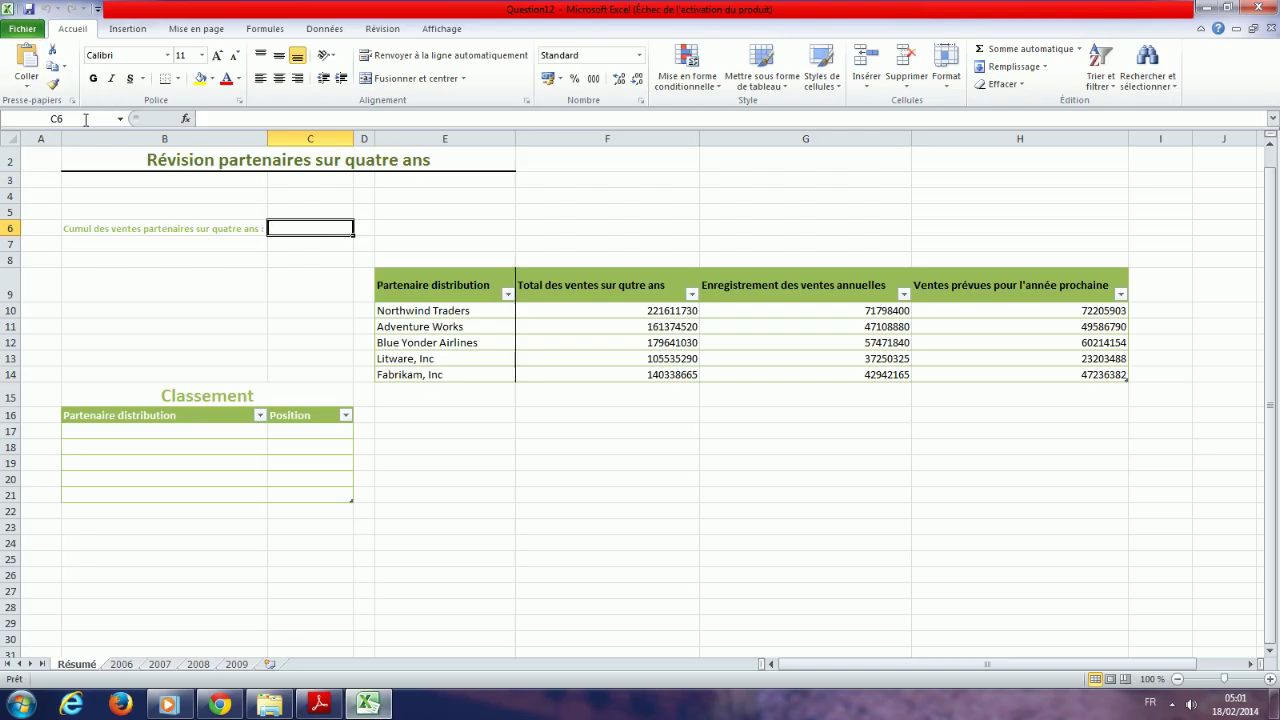
pyautogui.click(86, 119)
pyautogui.press('Escape')
pyautogui.click(328, 706)
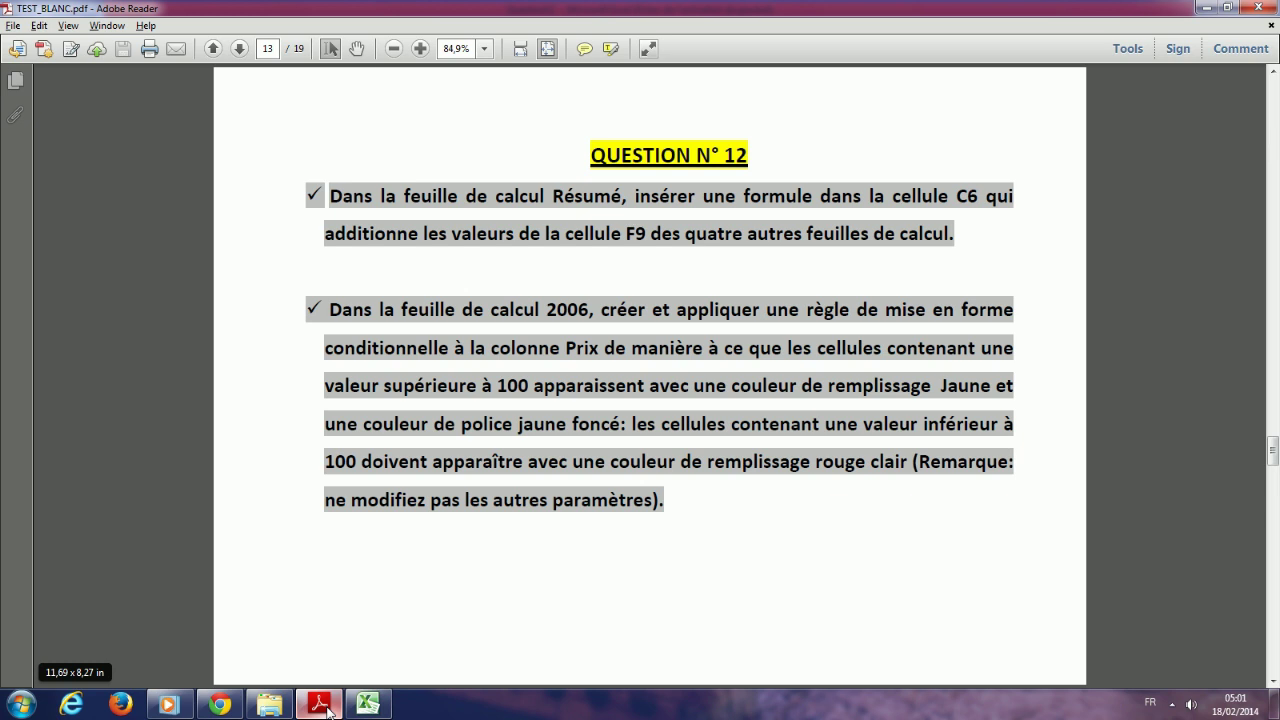
pyautogui.click(368, 705)
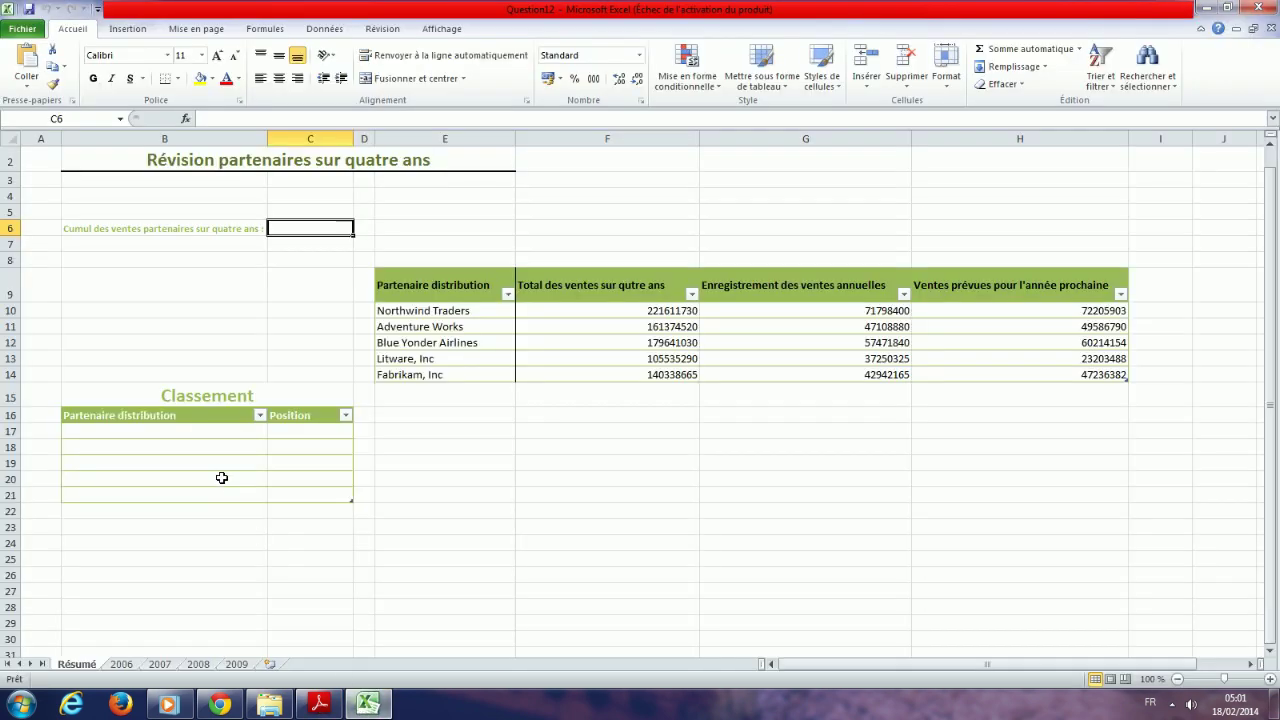
# - Start a formula in cell C6 of the Résumé sheet that adds cell F9 of sheets 2006 and 2007
pyautogui.write('=')
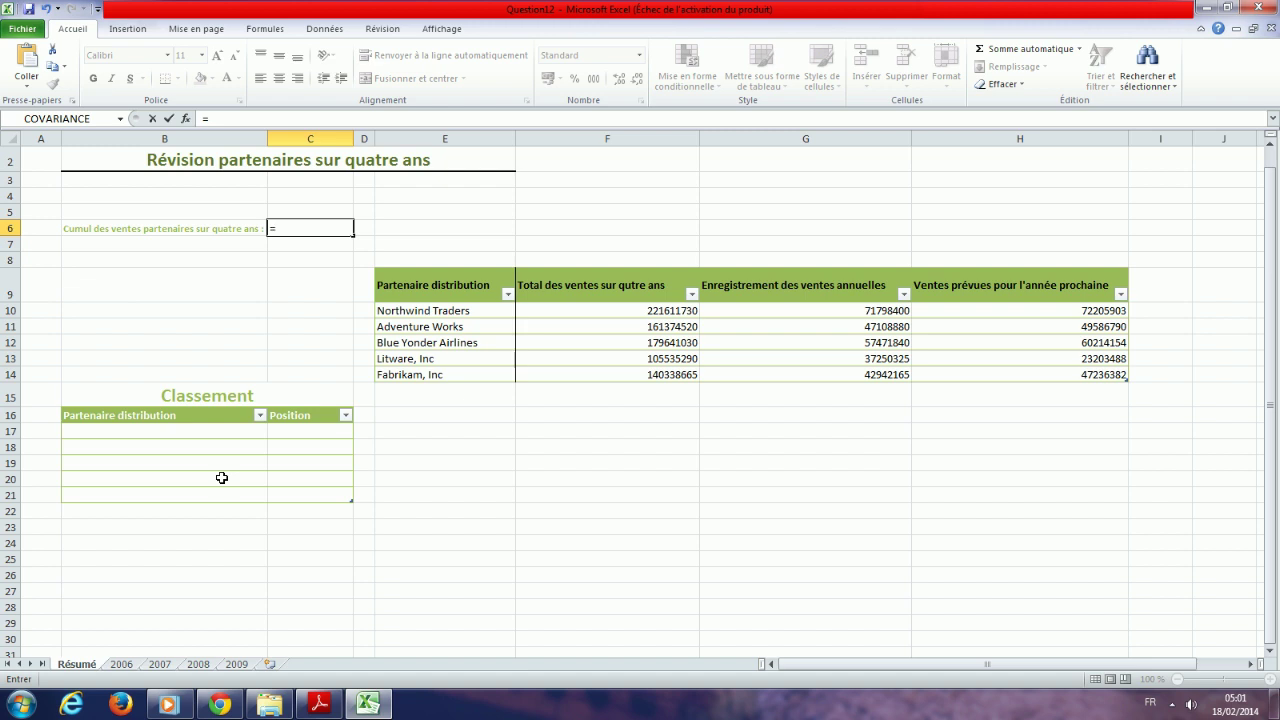
pyautogui.click(121, 664)
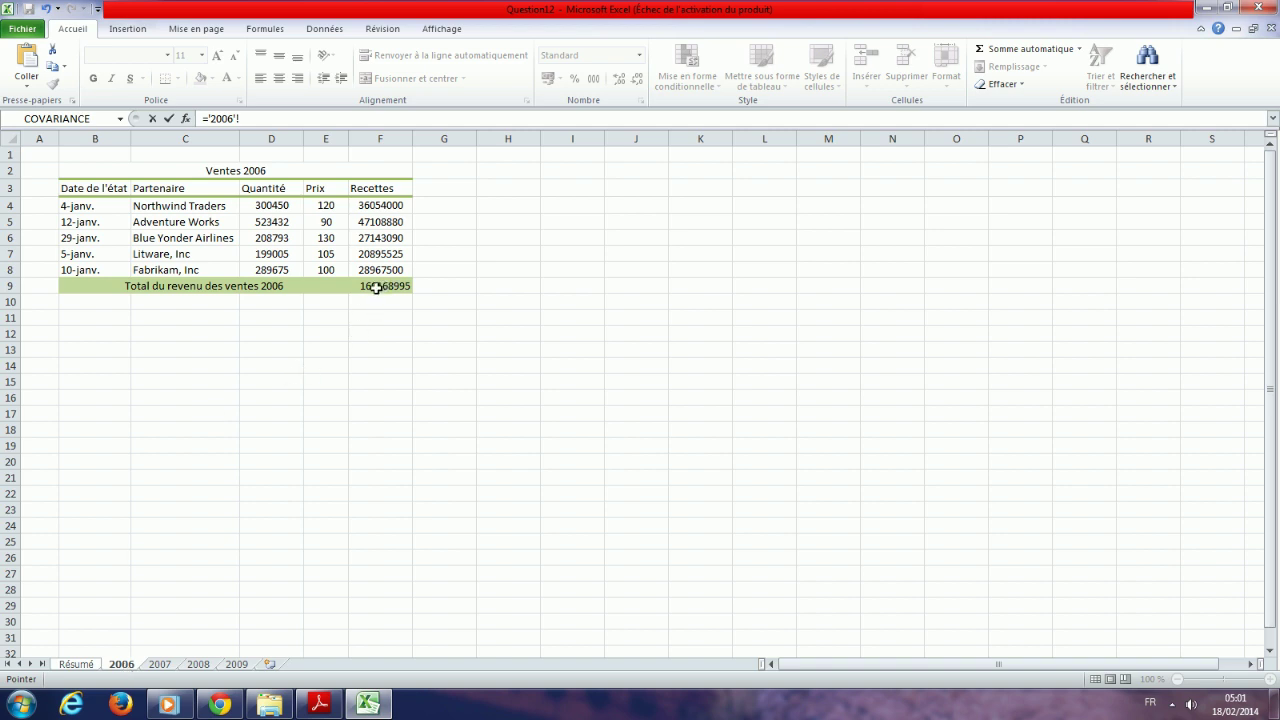
pyautogui.click(376, 287)
pyautogui.moveTo(213, 688)
pyautogui.write('+')
pyautogui.click(160, 664)
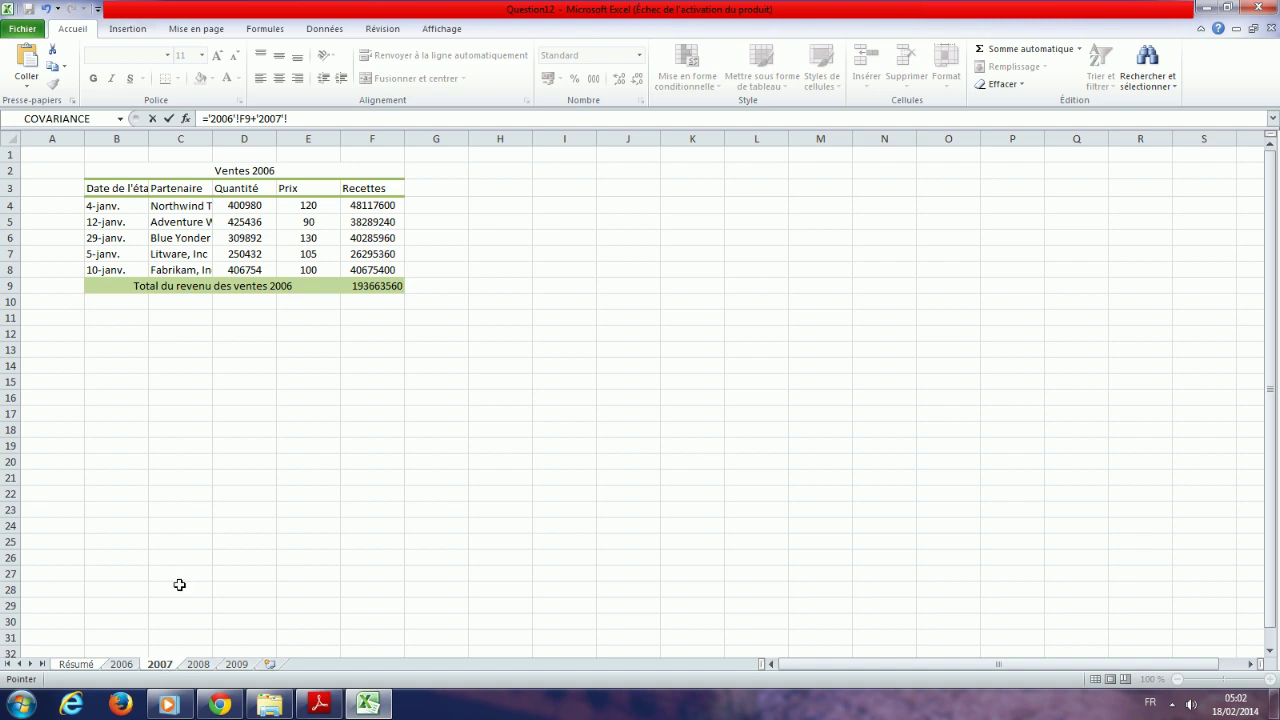
pyautogui.click(375, 286)
# - Extend the sum with cell F9 of sheets 2008 and 2009, complete the formula and review it in C6
pyautogui.write('+')
pyautogui.click(199, 665)
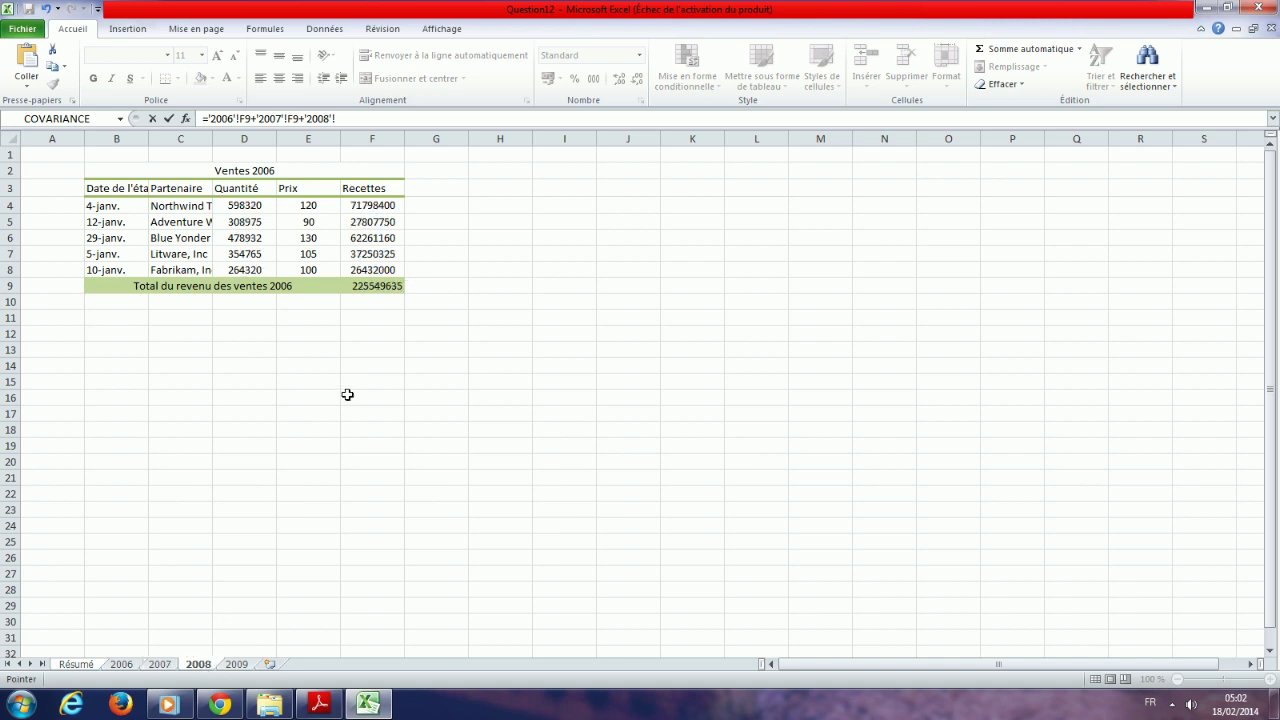
pyautogui.click(380, 288)
pyautogui.write('+')
pyautogui.click(237, 665)
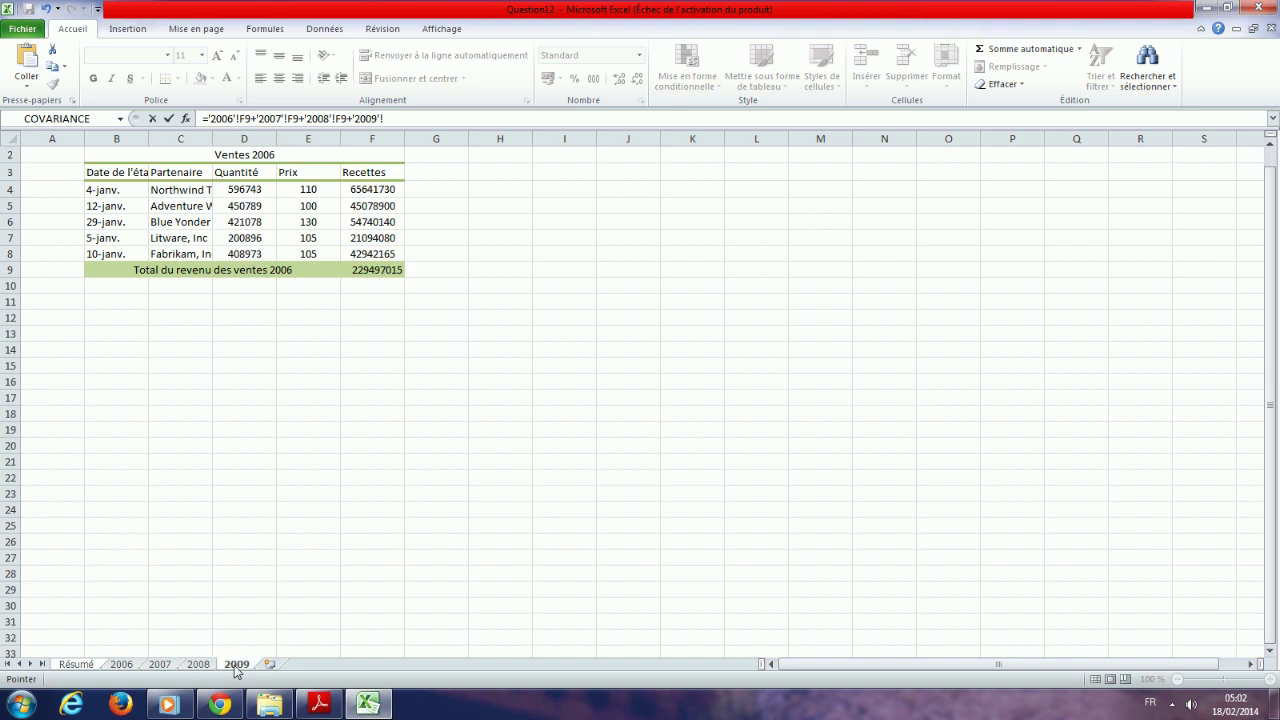
pyautogui.click(372, 272)
pyautogui.press('Return')
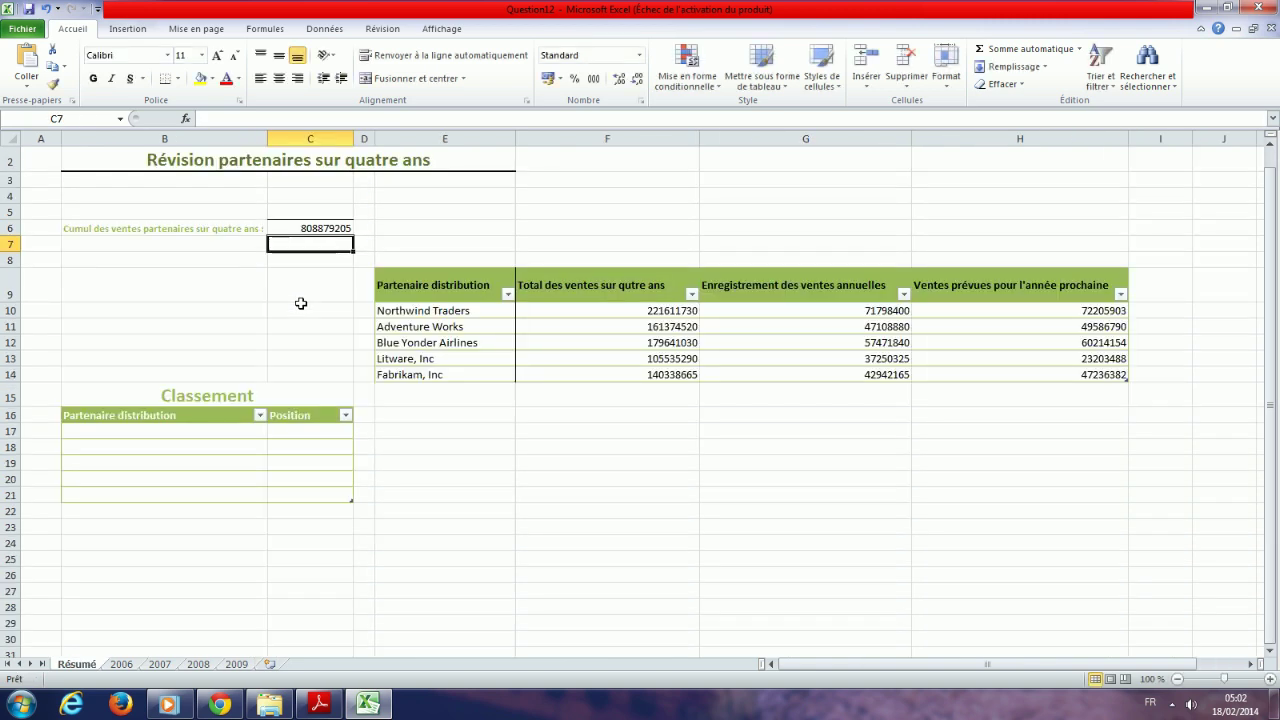
pyautogui.click(303, 228)
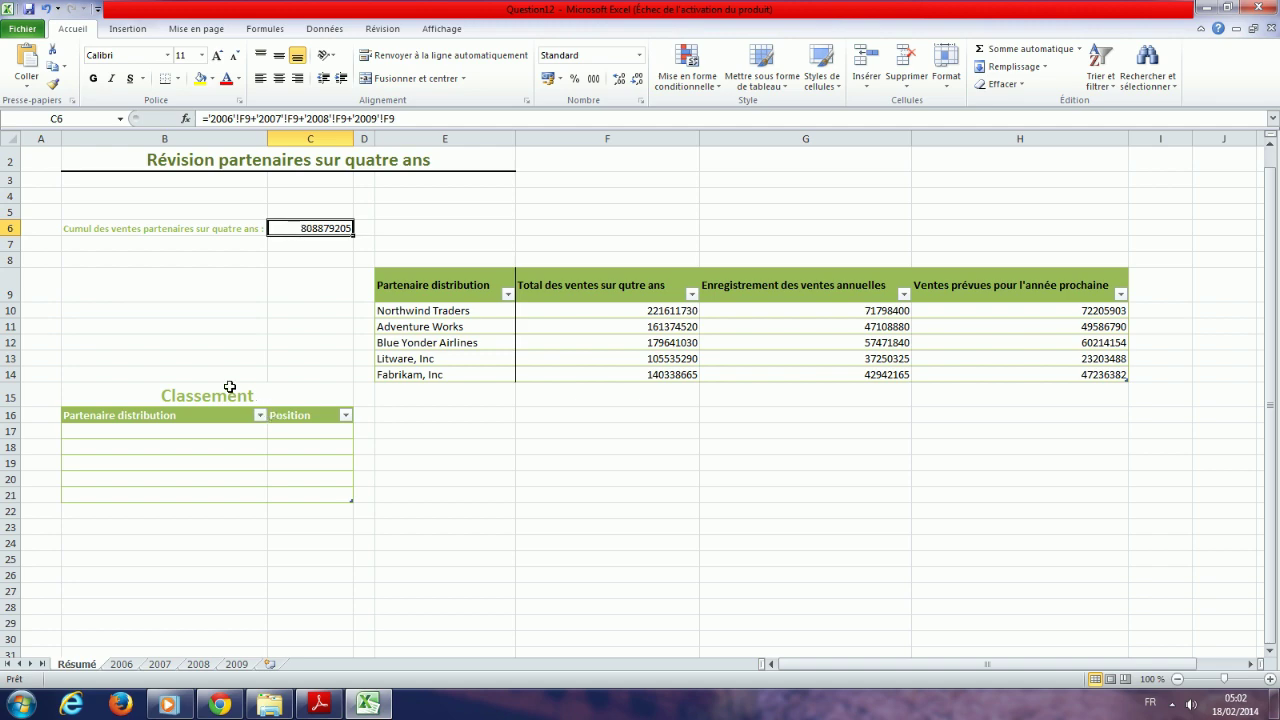
# - Check the conditional formatting task of question 12 in the PDF and switch the workbook to the 2006 sheet
pyautogui.click(319, 704)
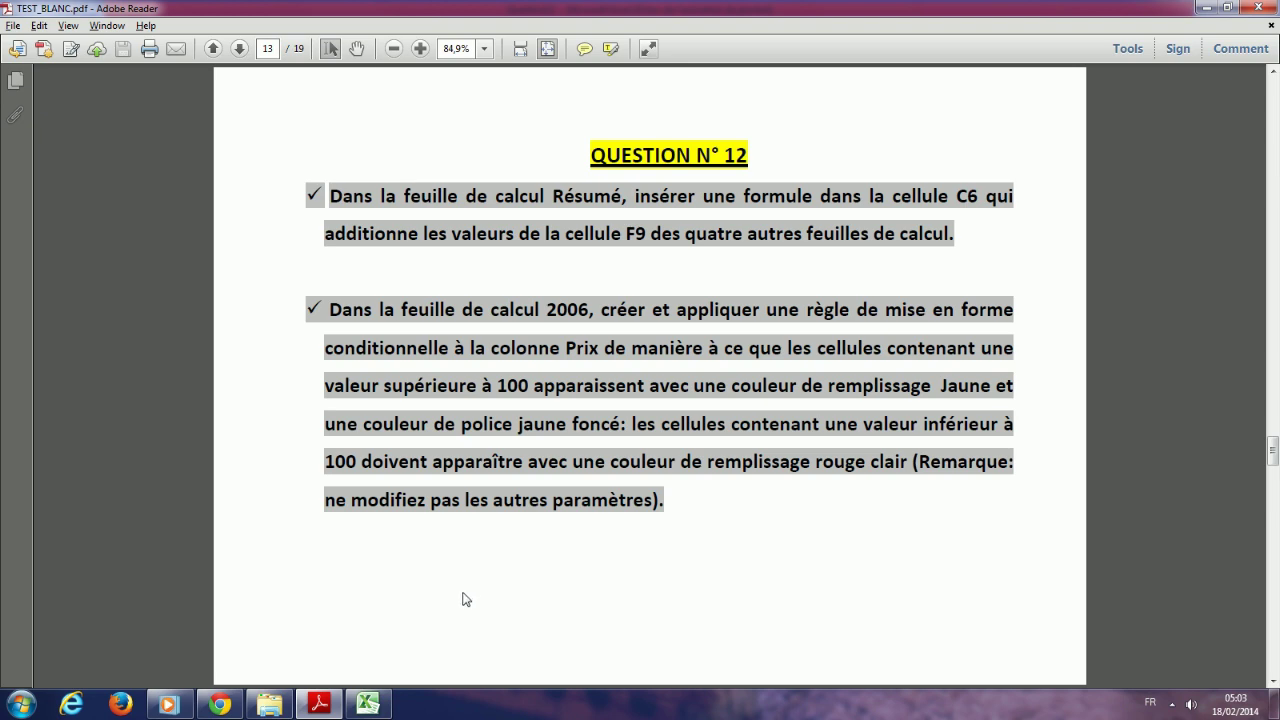
pyautogui.click(372, 708)
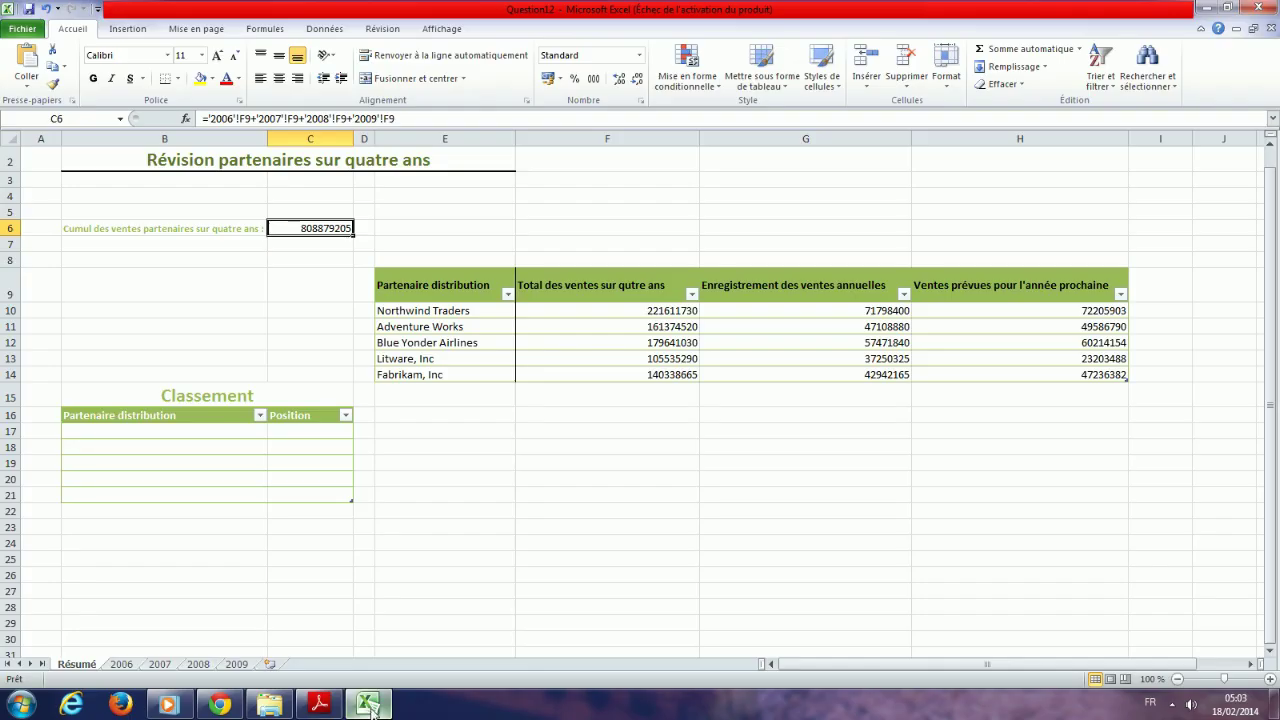
pyautogui.click(124, 664)
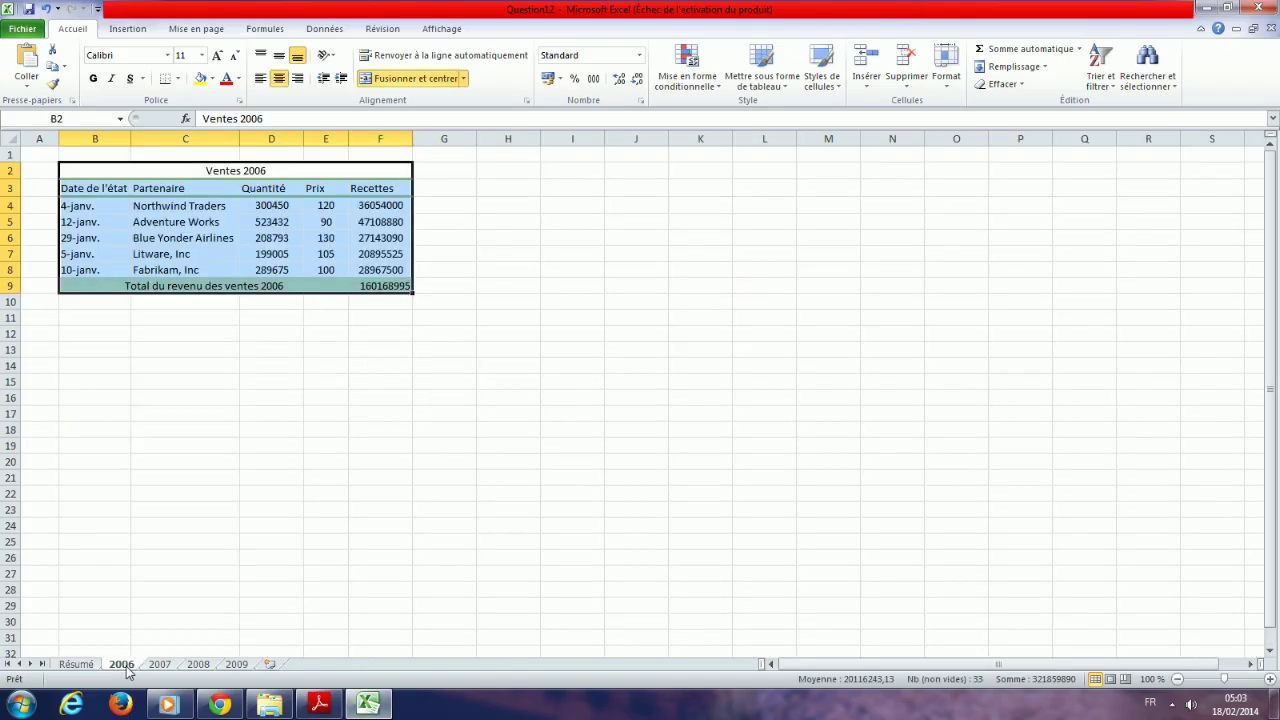
pyautogui.click(319, 705)
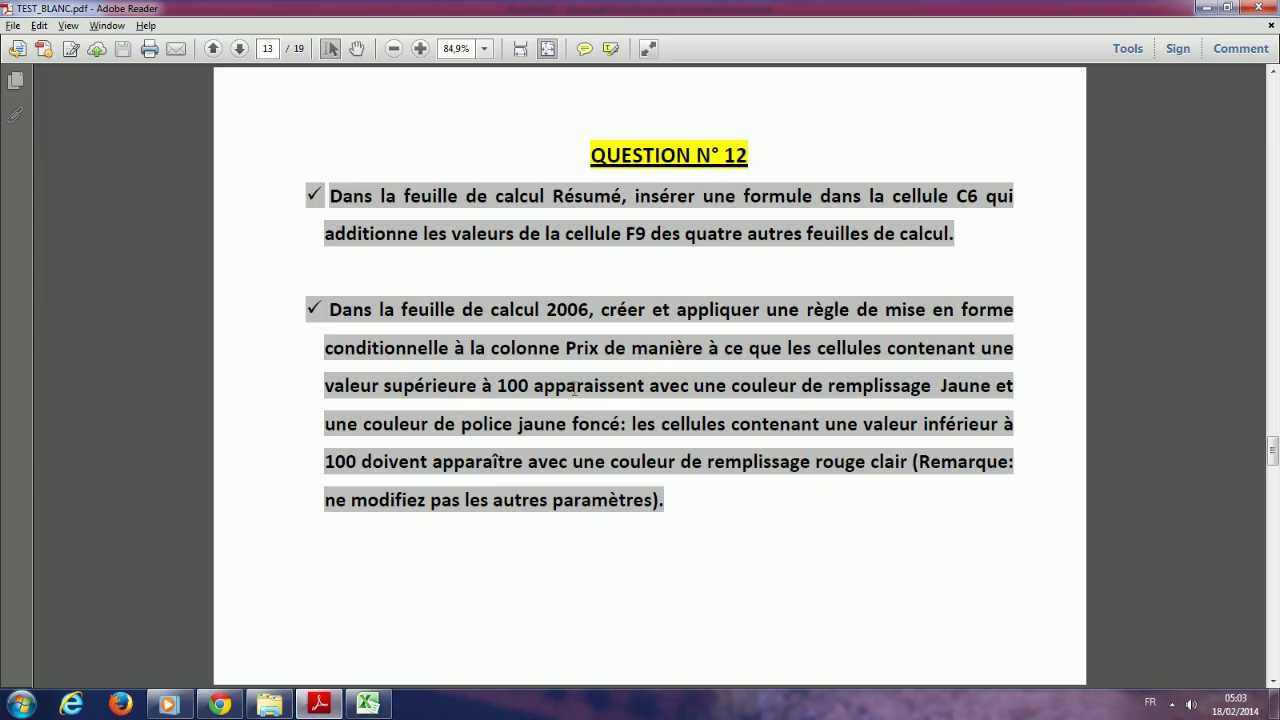
pyautogui.click(368, 704)
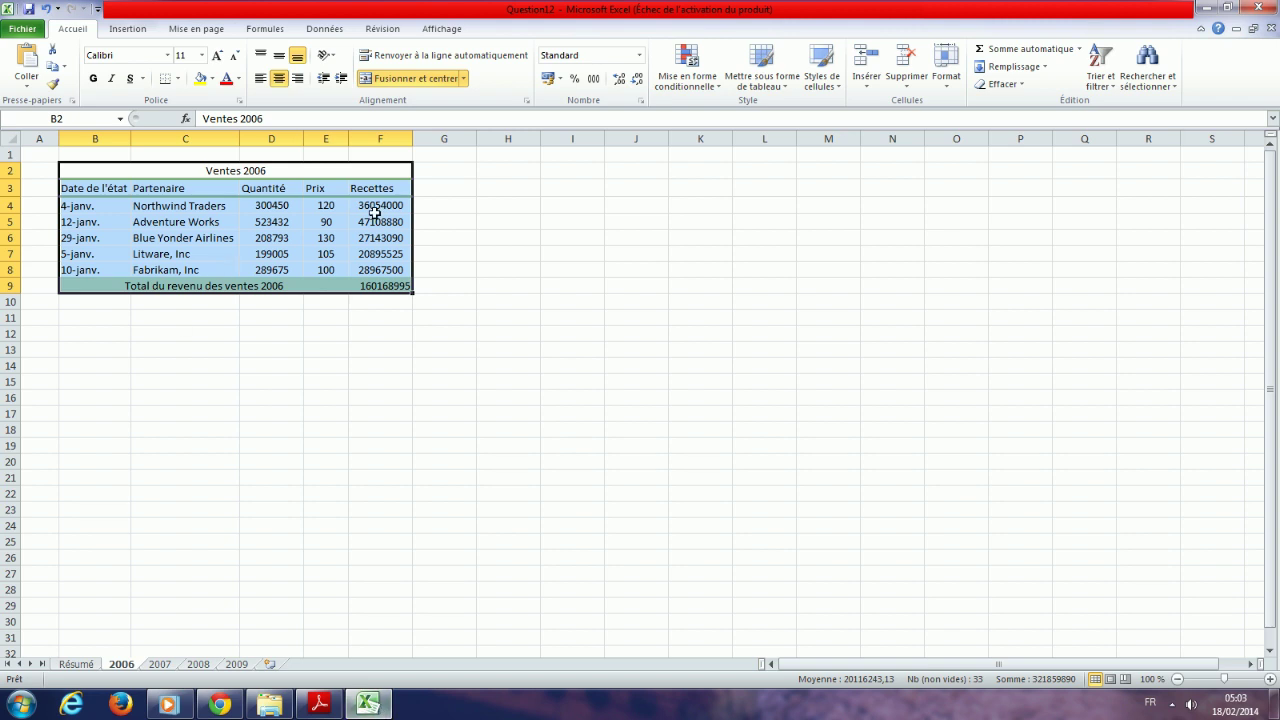
# - Start a new conditional formatting rule for the Prix values in E4:E8, formatting only cells that contain a given value
pyautogui.moveTo(330, 205); pyautogui.dragTo(335, 268)
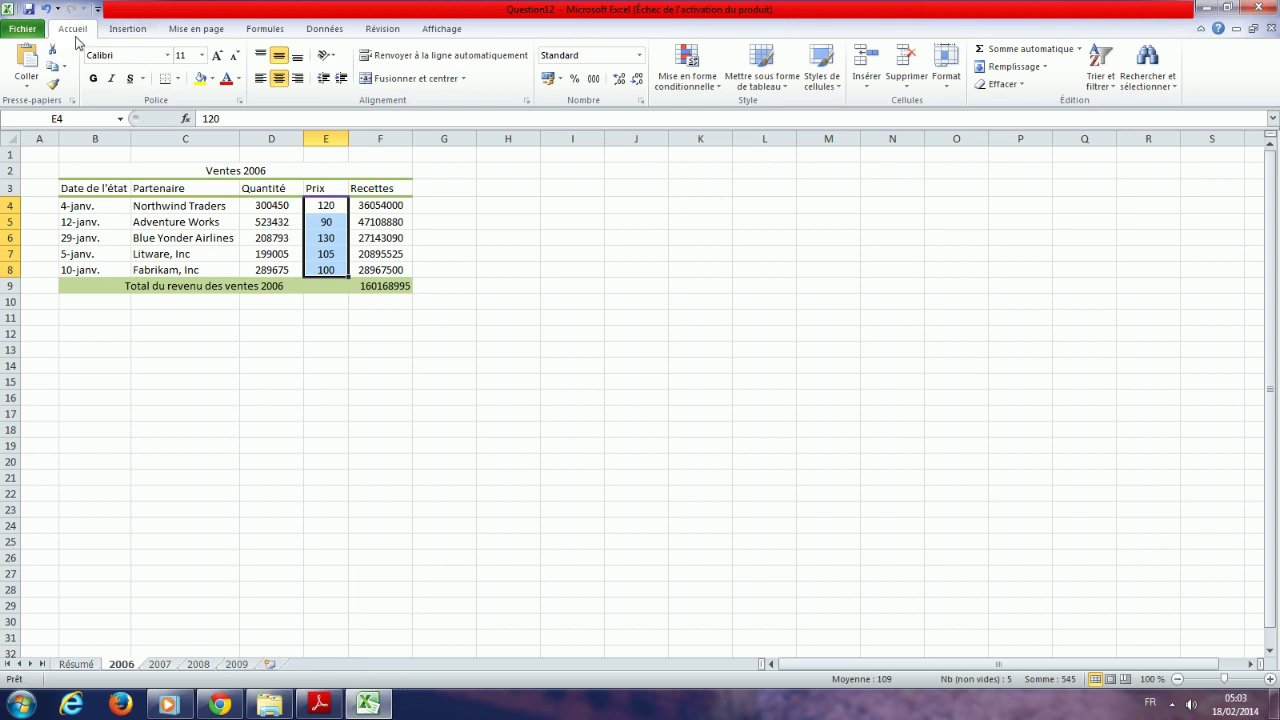
pyautogui.click(719, 90)
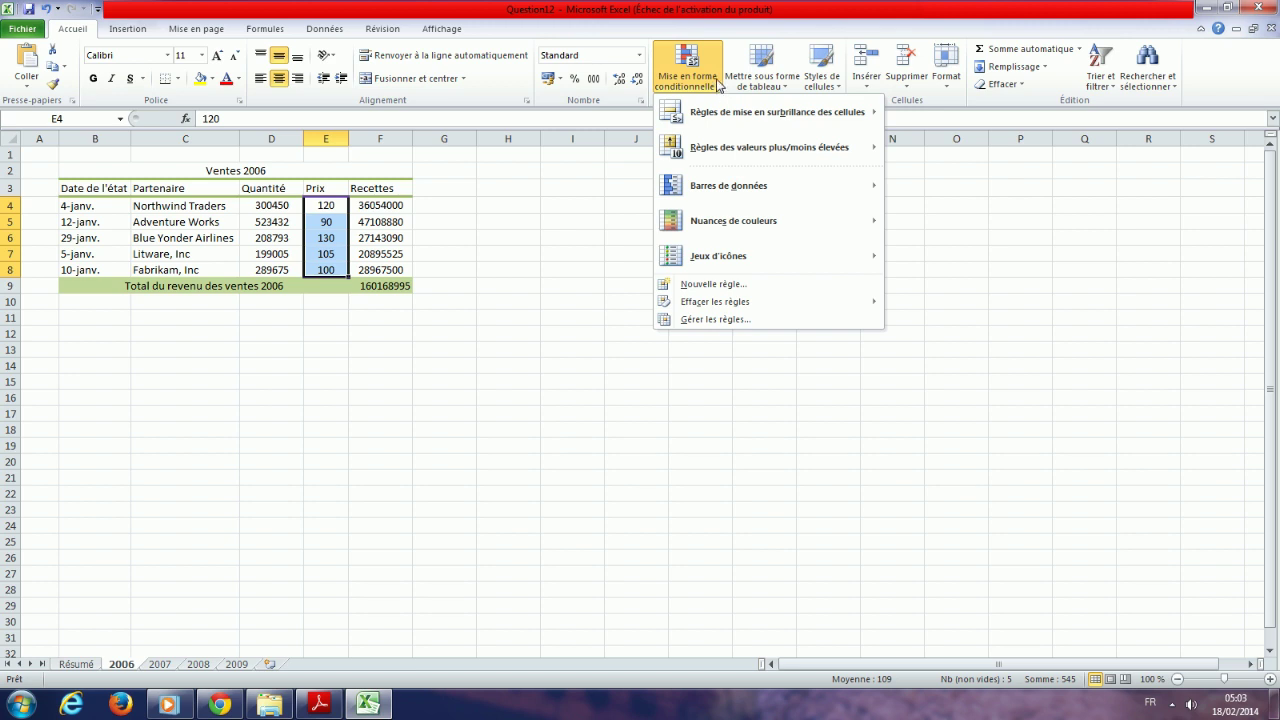
pyautogui.click(707, 322)
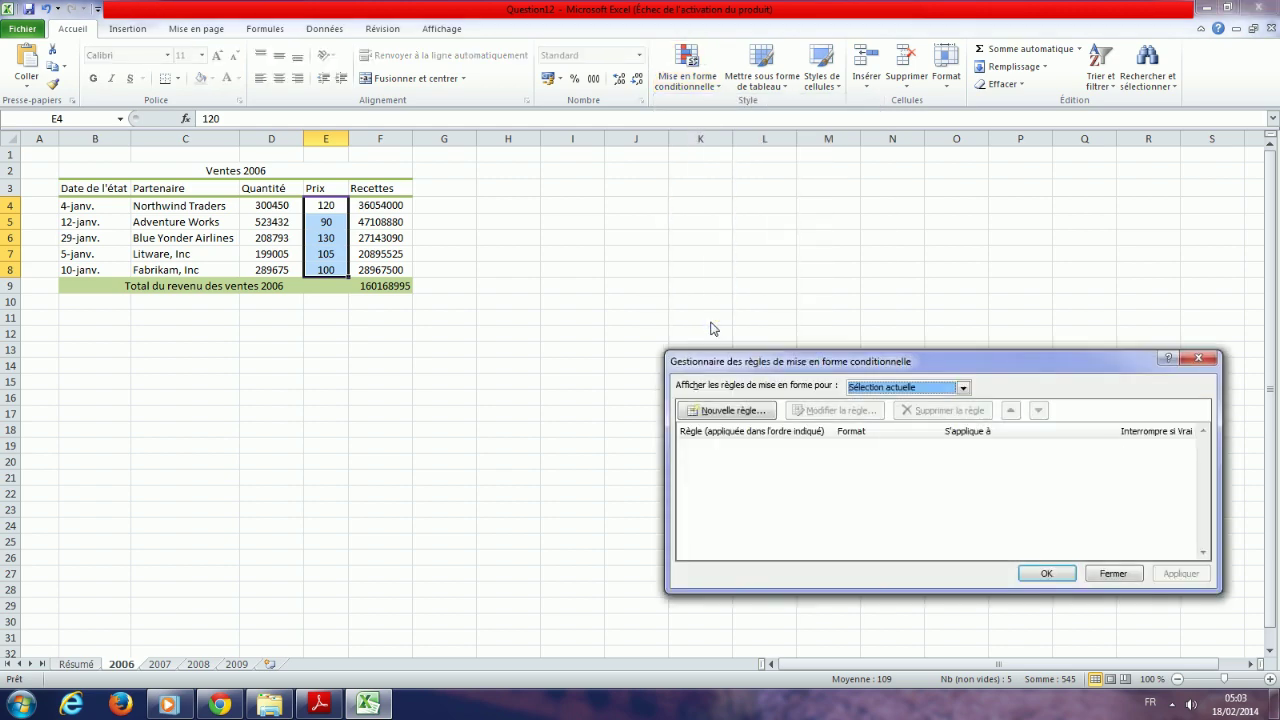
pyautogui.moveTo(790, 368); pyautogui.dragTo(707, 167)
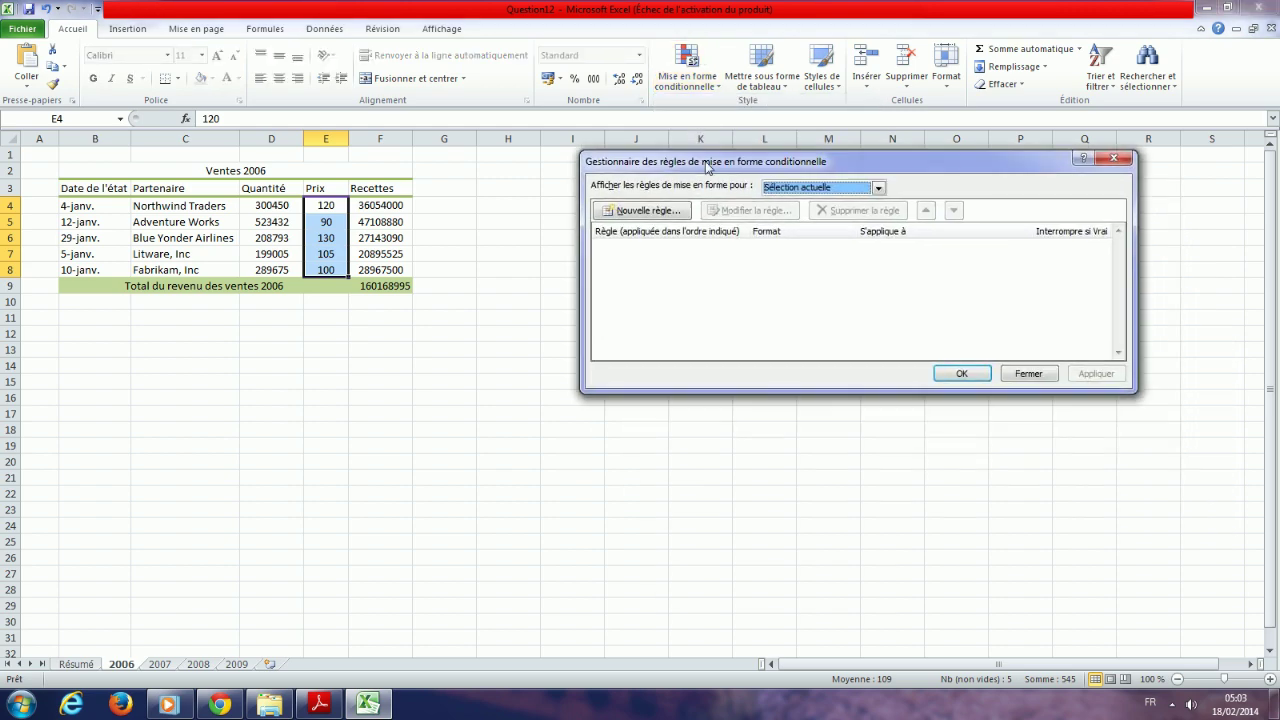
pyautogui.click(649, 212)
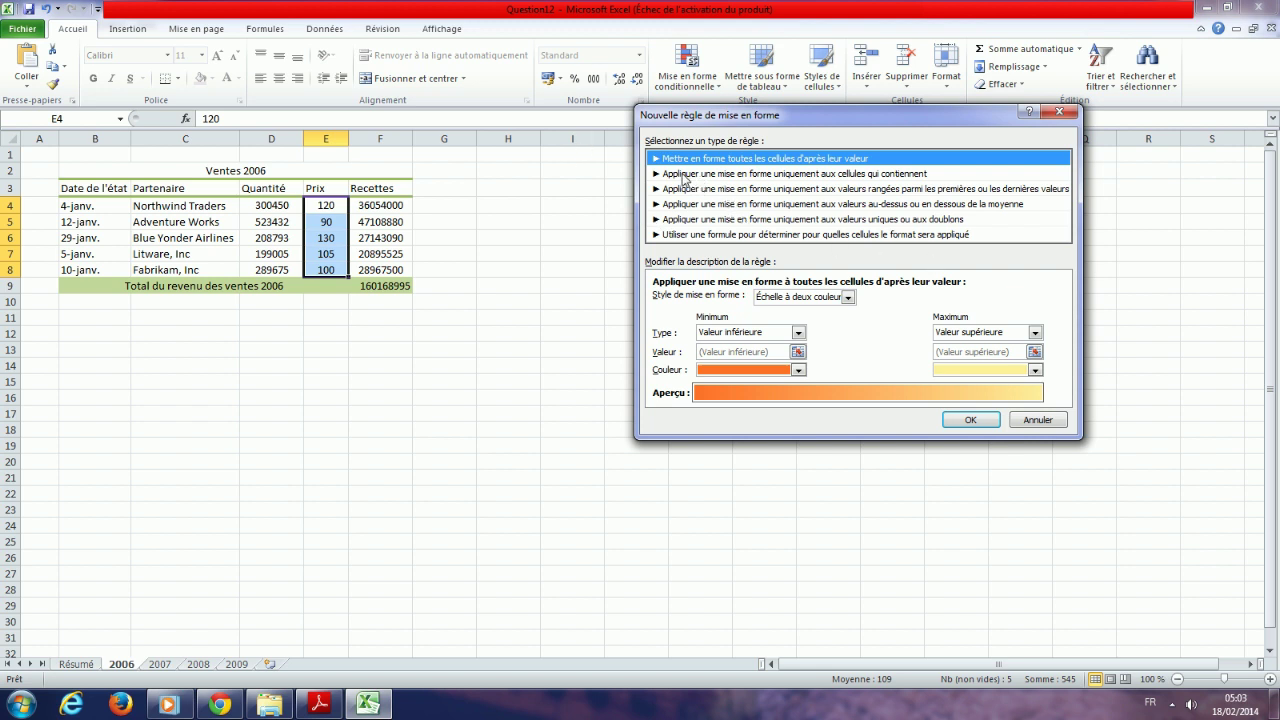
pyautogui.click(685, 176)
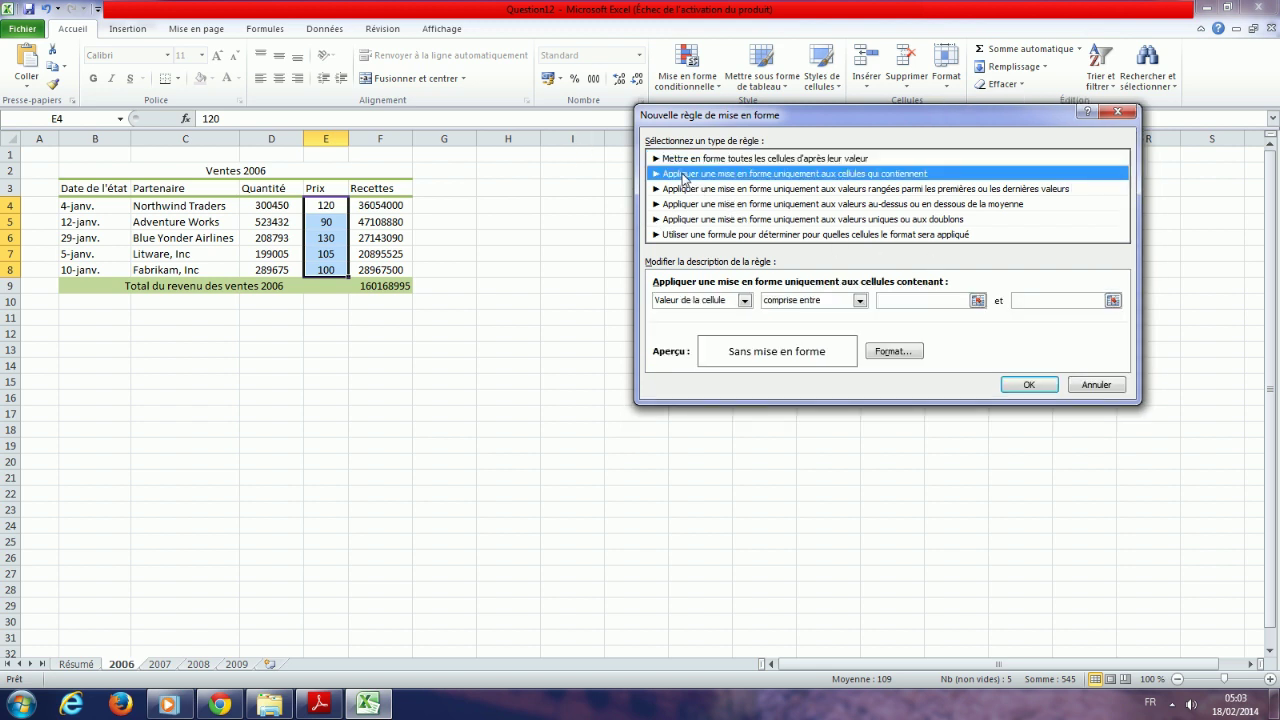
# - Following the PDF, set the rule's condition to cell values greater than (supérieure à) 100
pyautogui.click(332, 713)
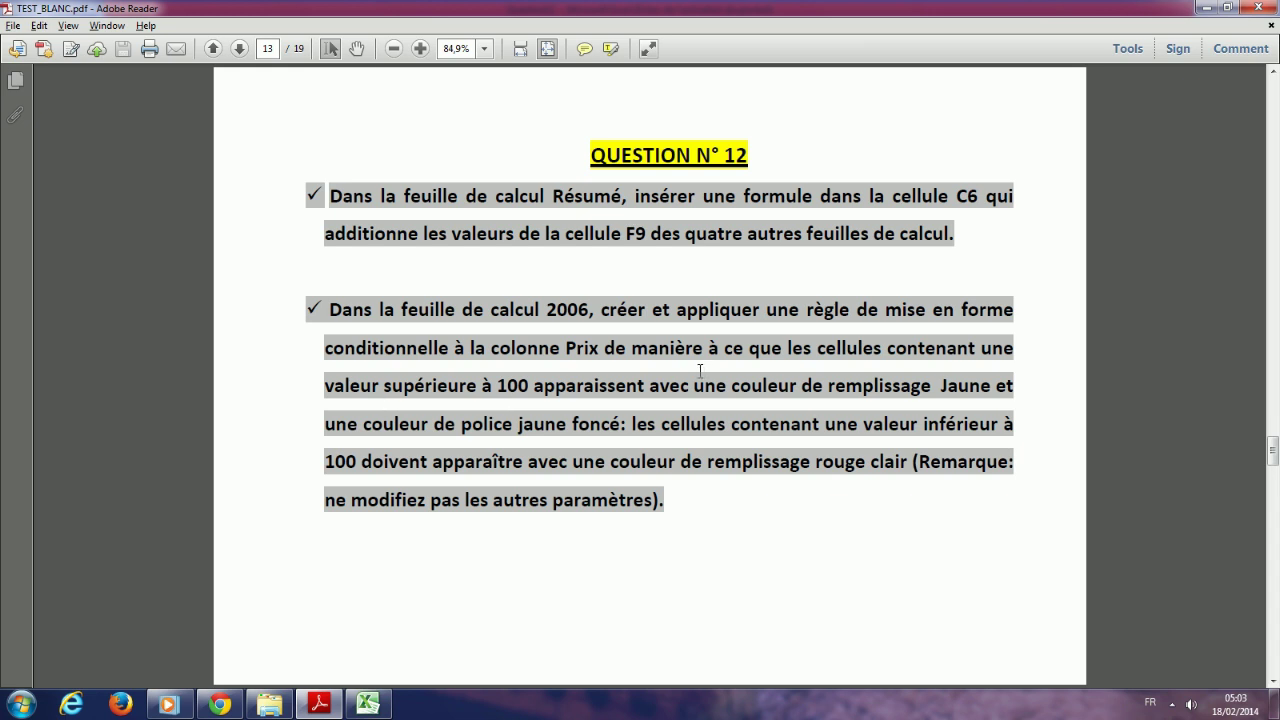
pyautogui.click(368, 705)
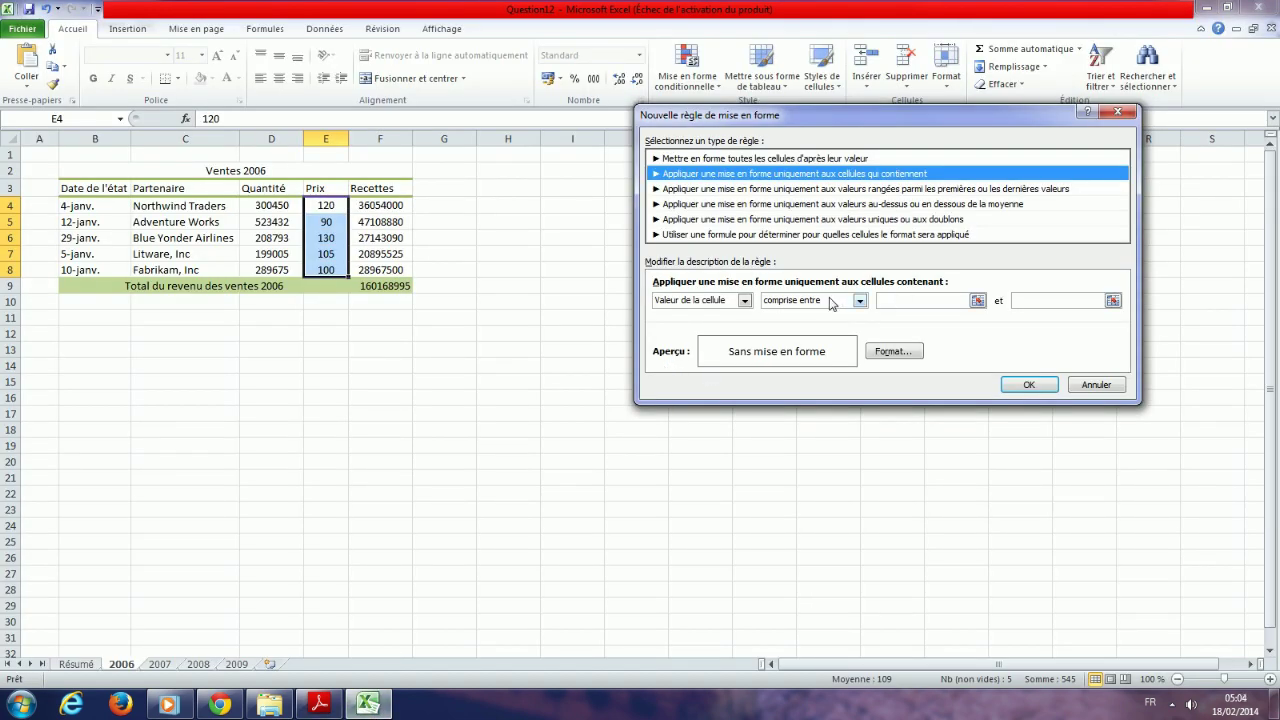
pyautogui.click(830, 301)
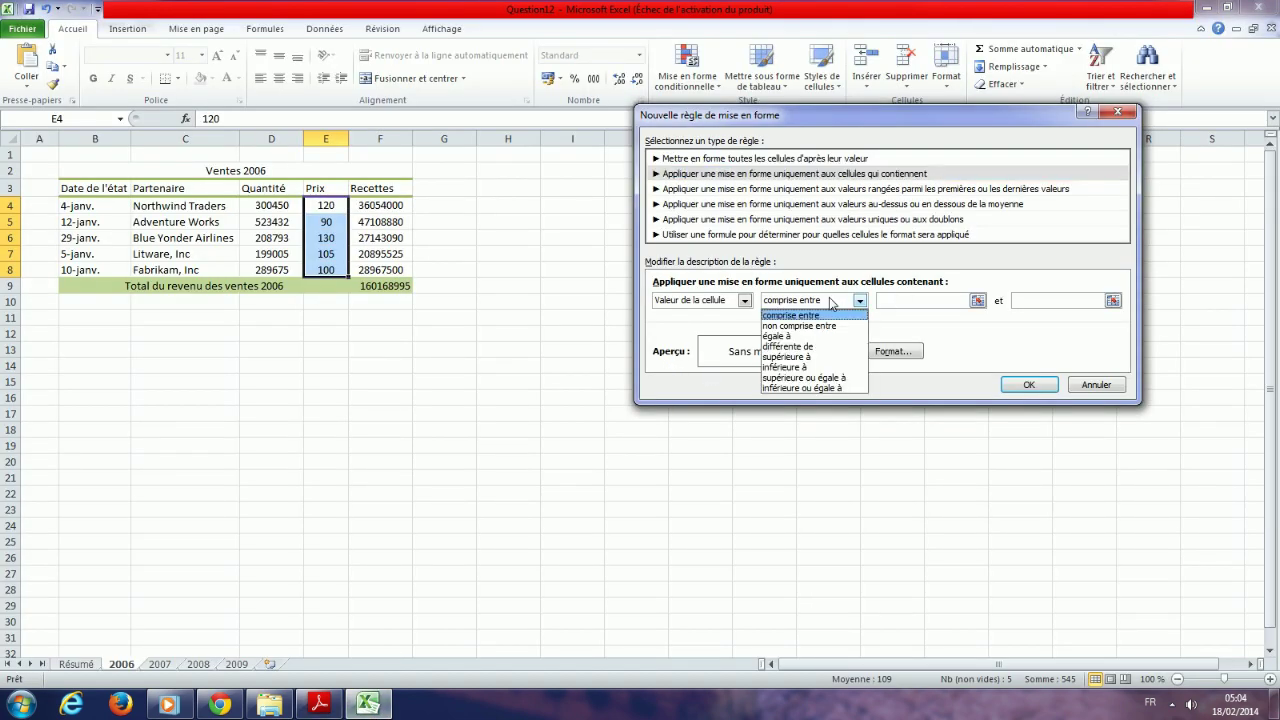
pyautogui.click(820, 357)
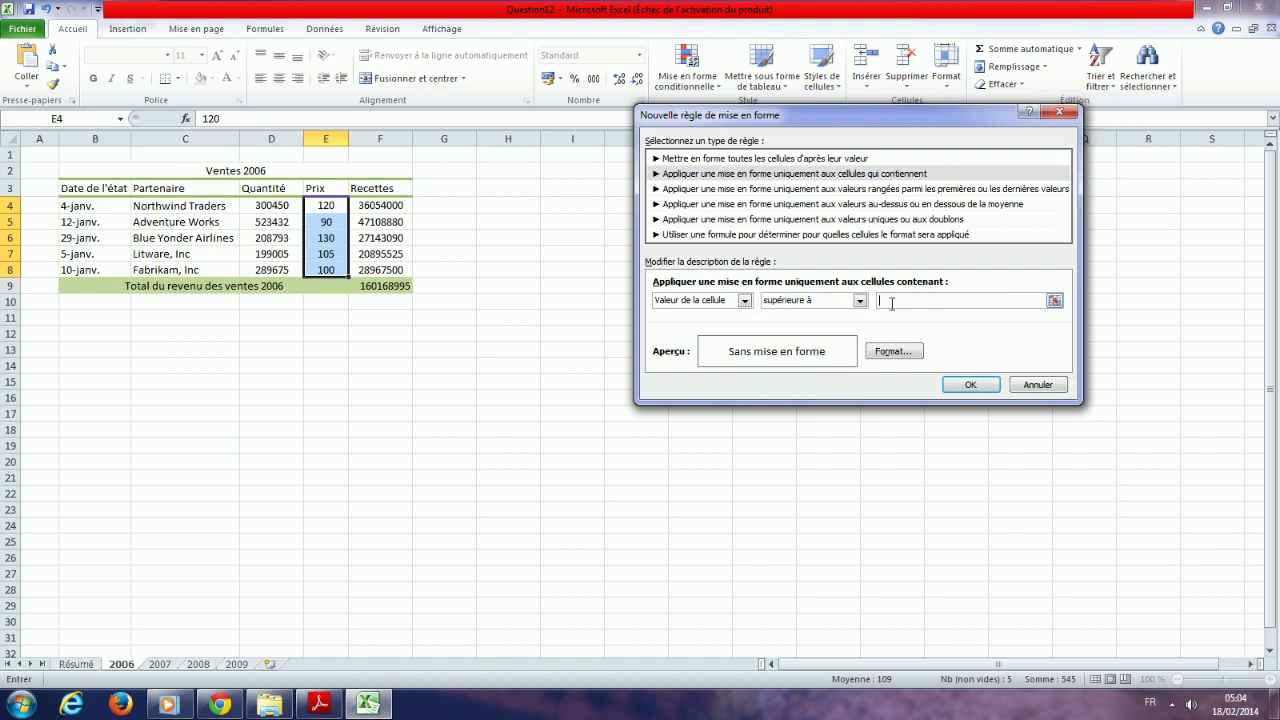
pyautogui.click(898, 301)
pyautogui.write('100')
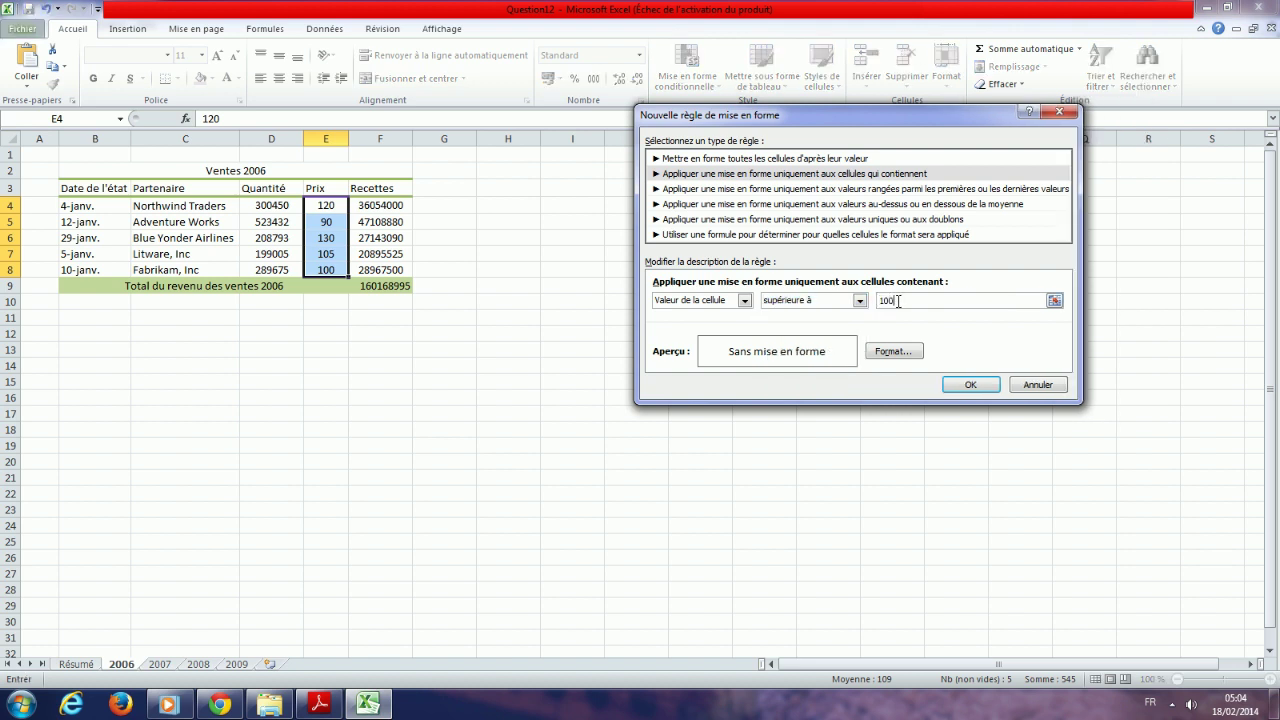
# - Give the rule's format a custom yellow font colour of RGB 224, 229, 9
pyautogui.click(893, 351)
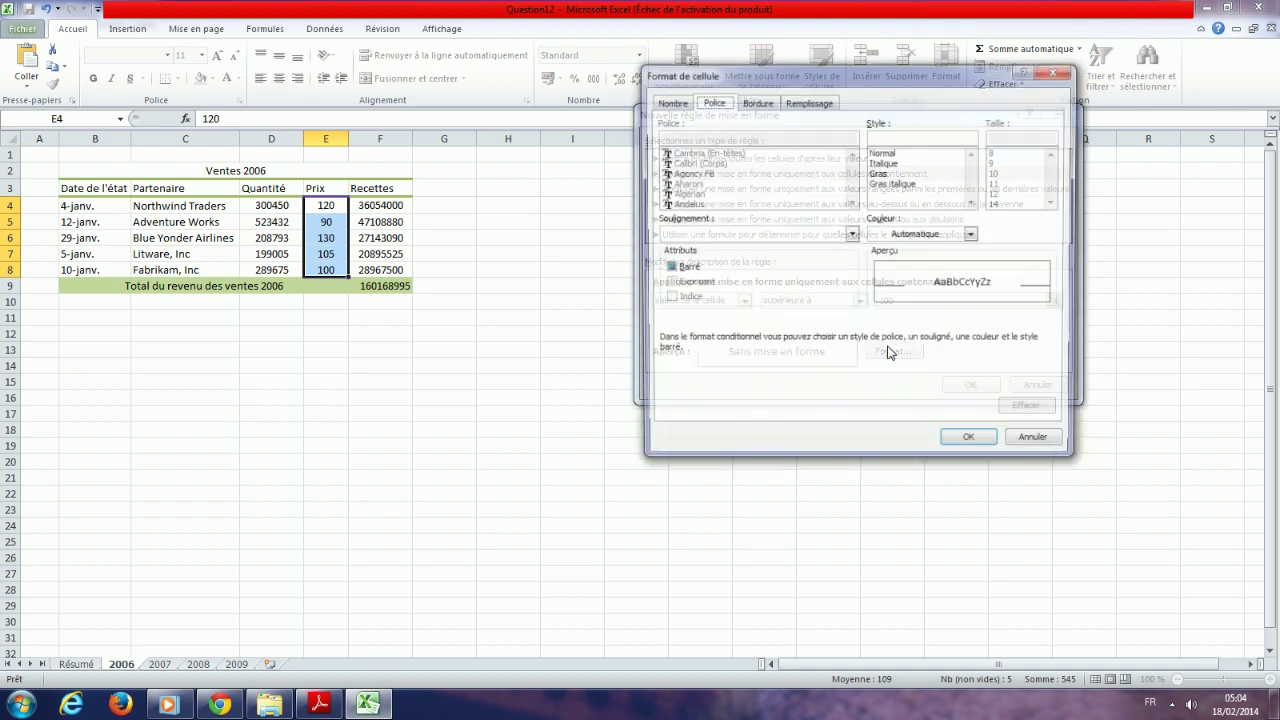
pyautogui.click(973, 236)
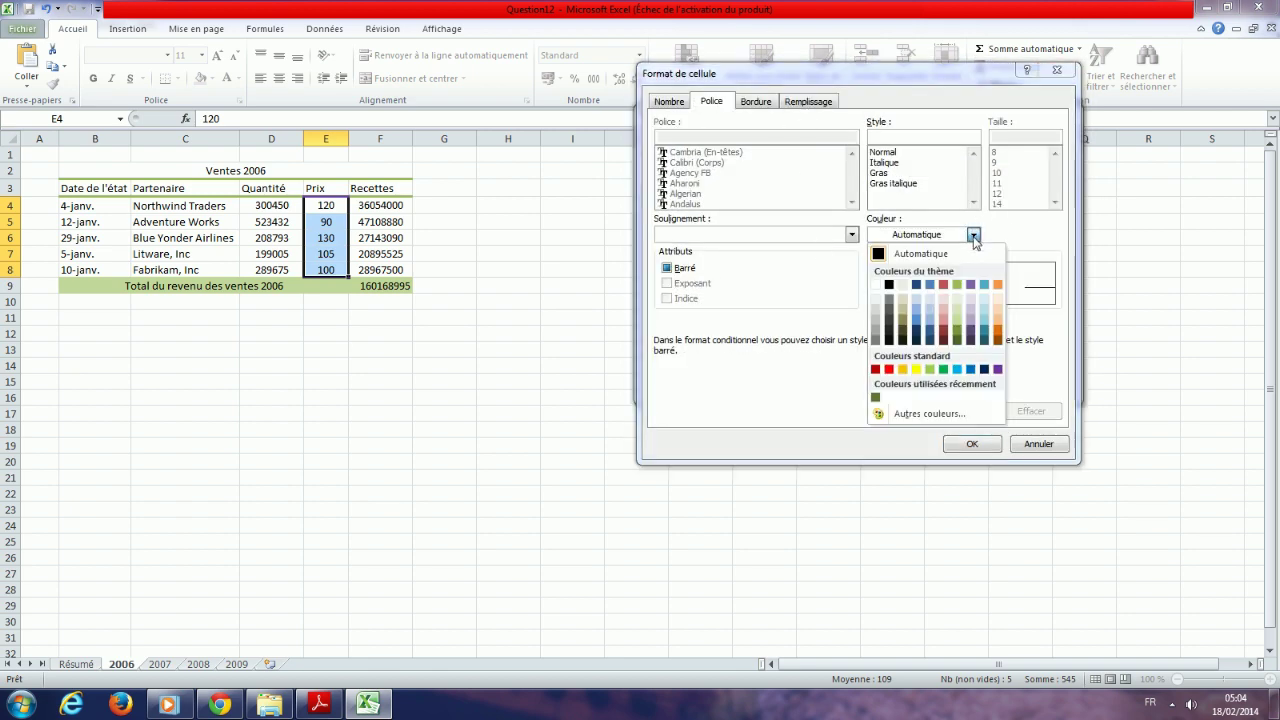
pyautogui.click(912, 415)
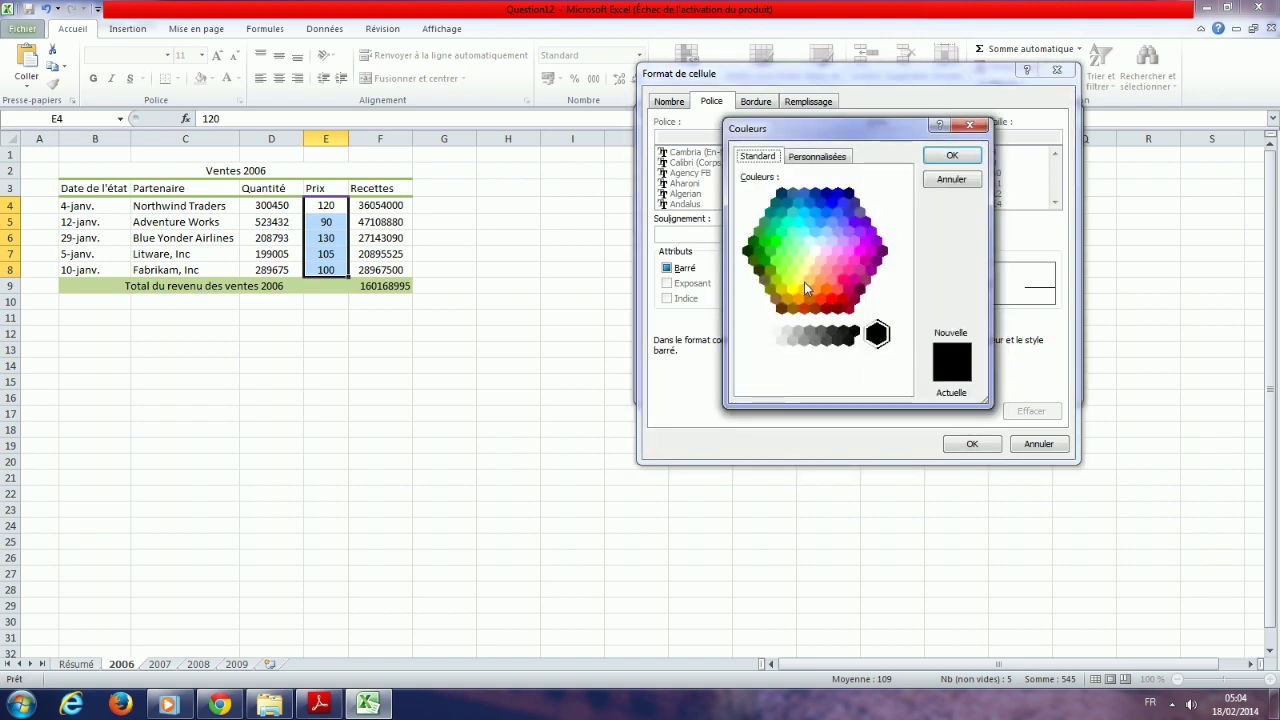
pyautogui.click(805, 157)
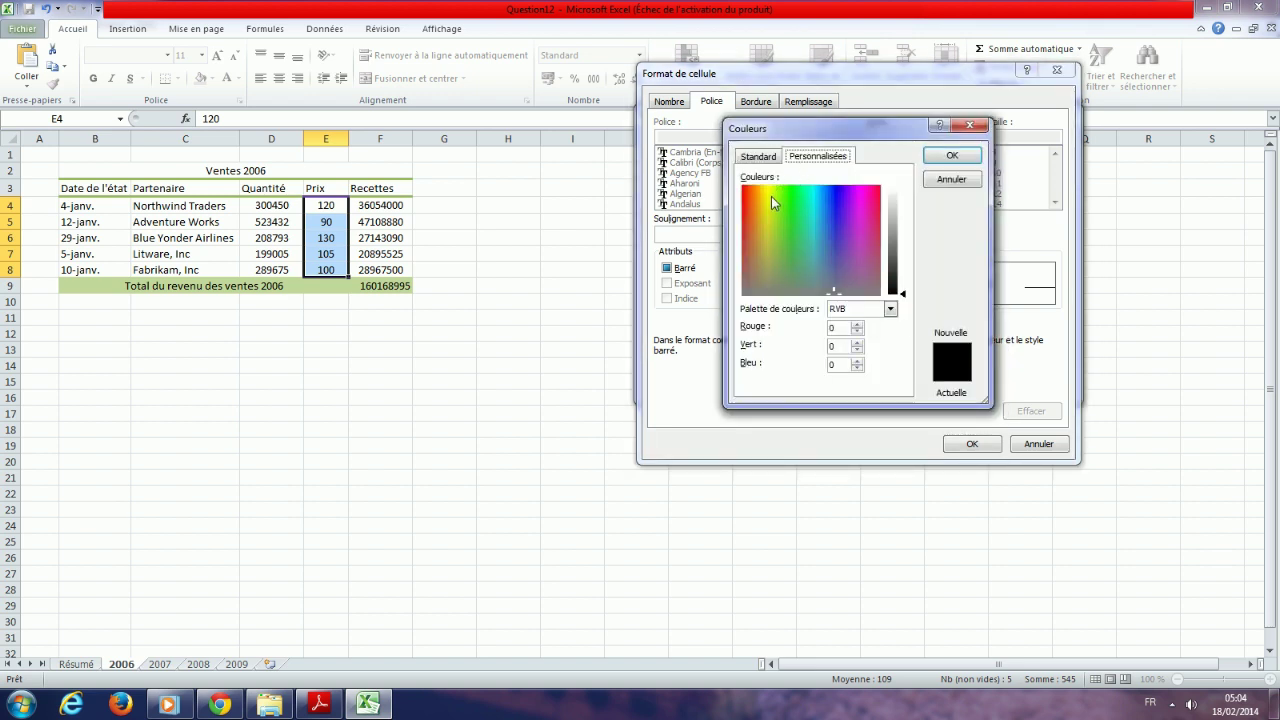
pyautogui.click(765, 195)
pyautogui.click(899, 234)
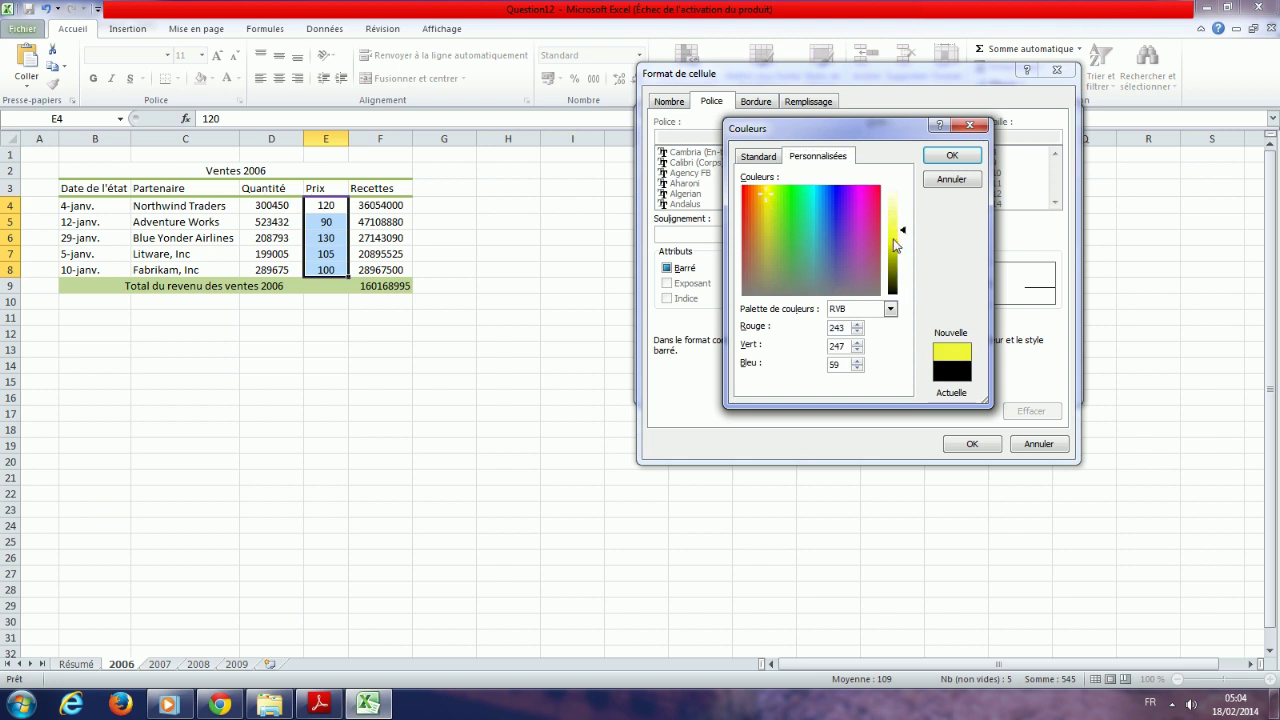
pyautogui.click(897, 245)
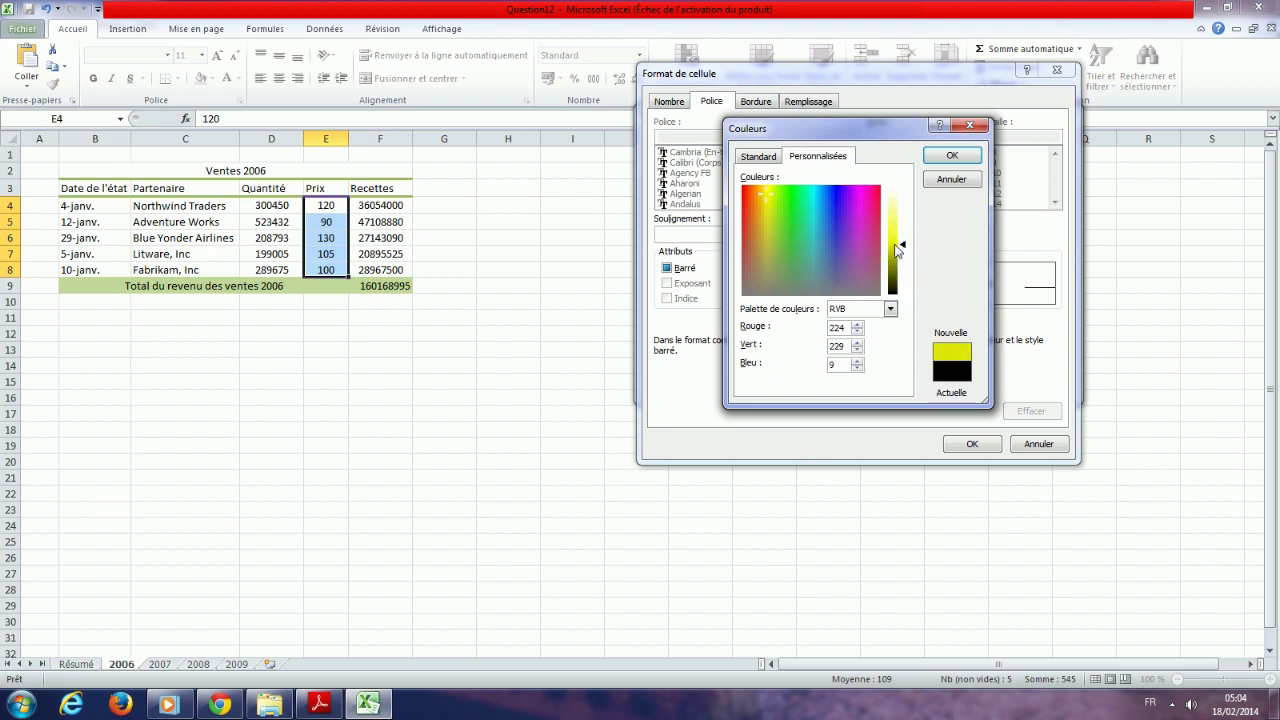
pyautogui.click(949, 160)
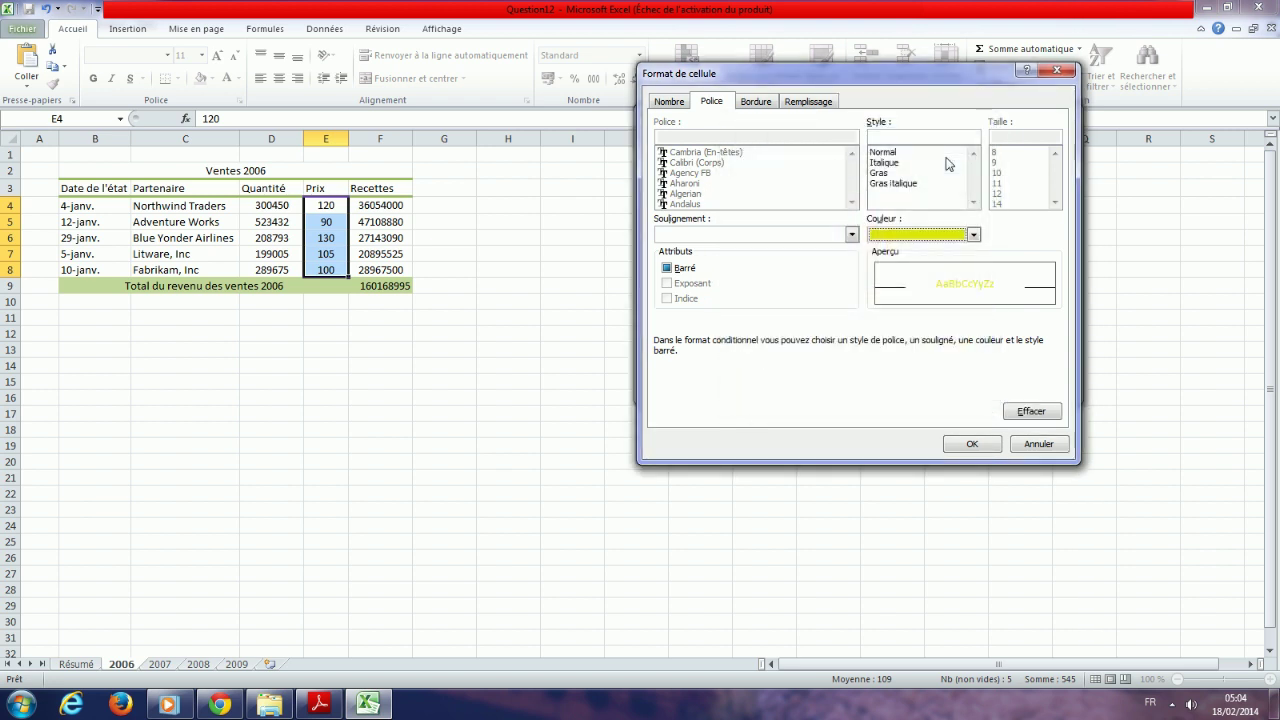
# - Add a standard yellow background fill to the rule's format and confirm the new rule
pyautogui.click(808, 101)
pyautogui.click(712, 259)
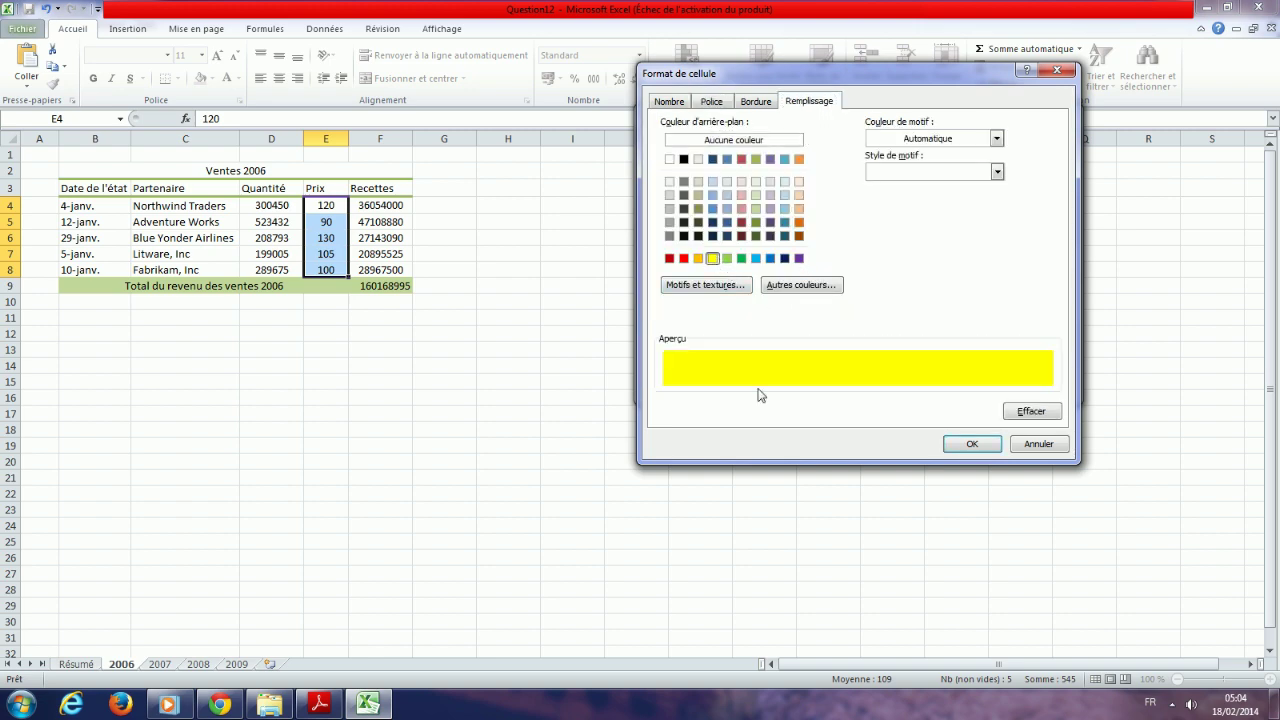
pyautogui.click(969, 445)
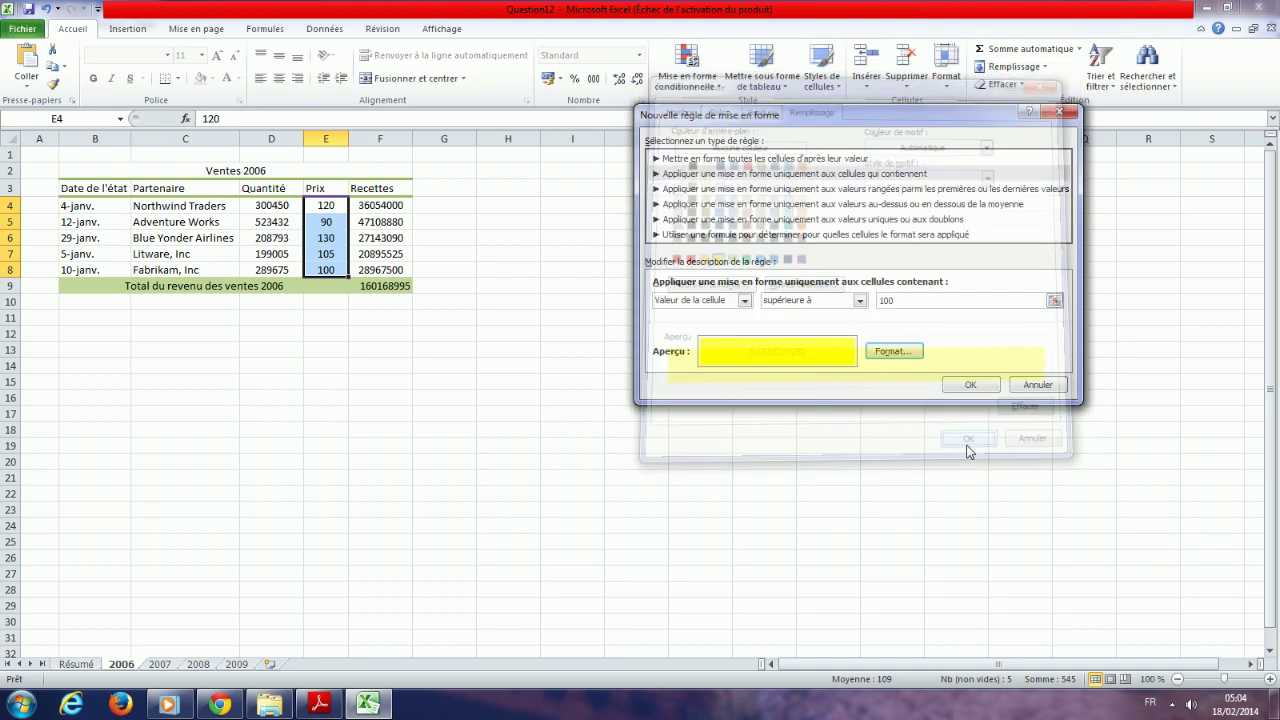
pyautogui.click(971, 385)
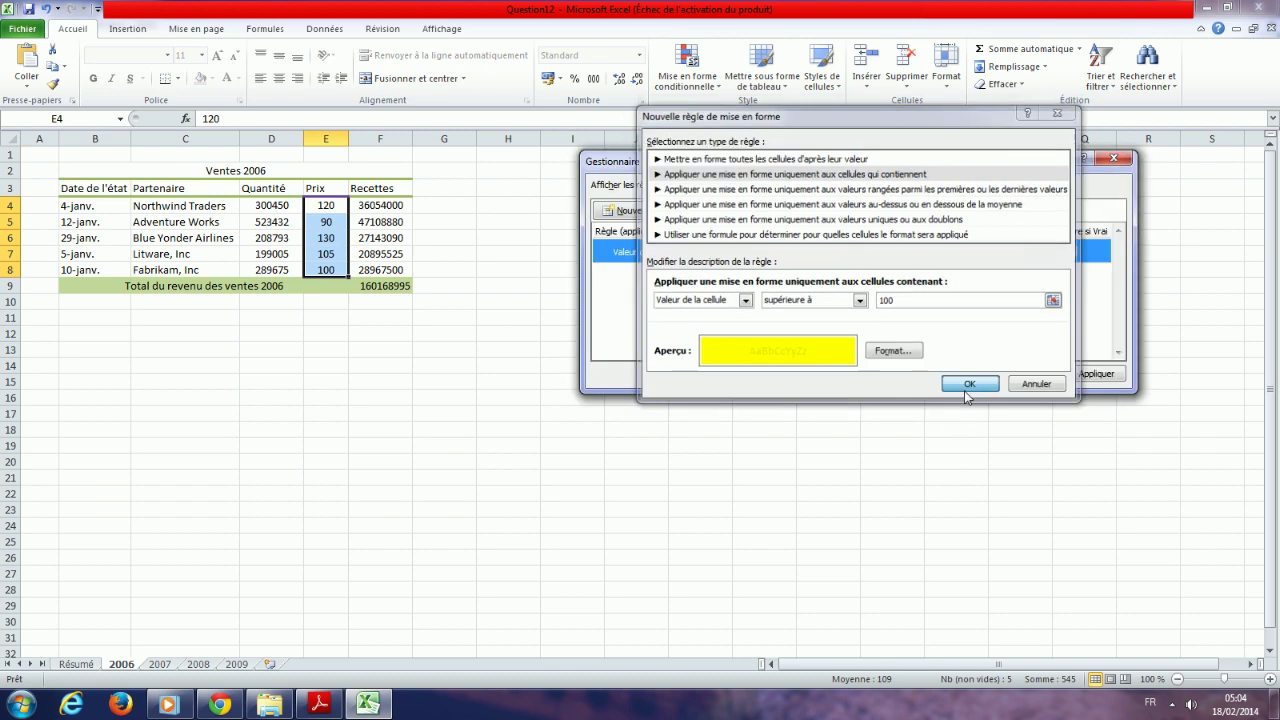
# - Create a second rule for cells containing values less than or equal to (inférieure ou égale à) 100
pyautogui.click(648, 211)
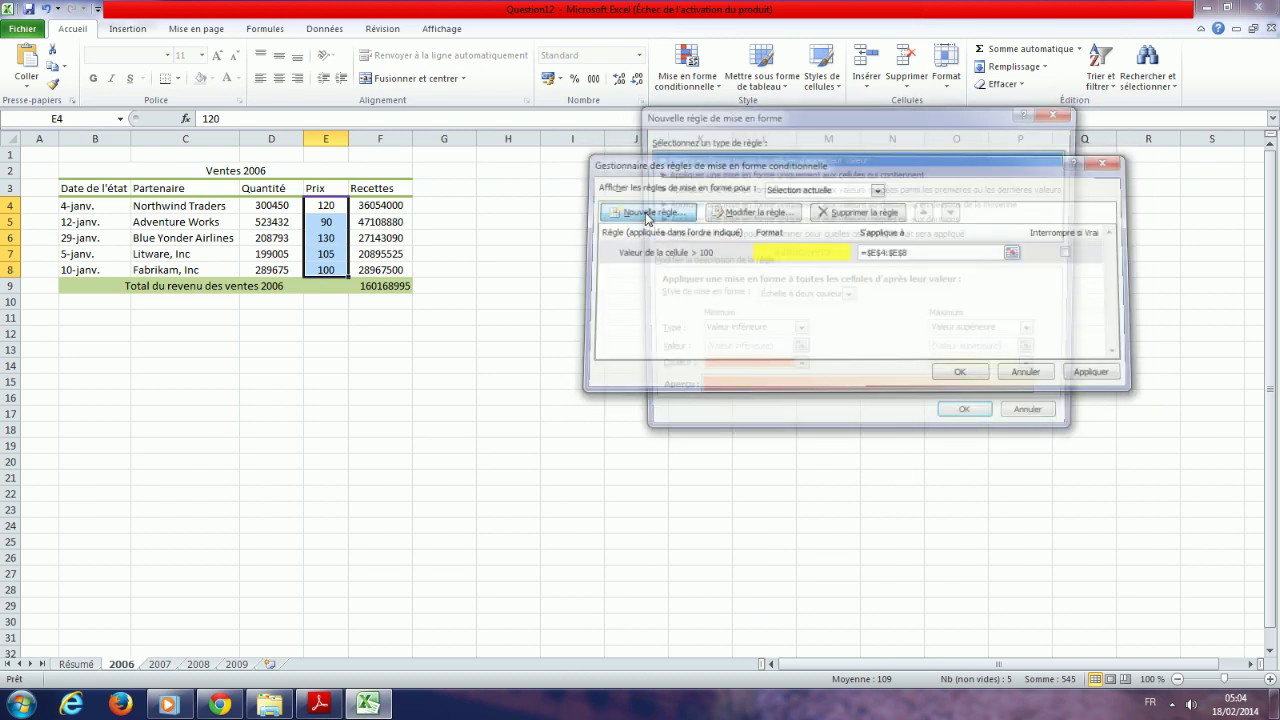
pyautogui.click(730, 174)
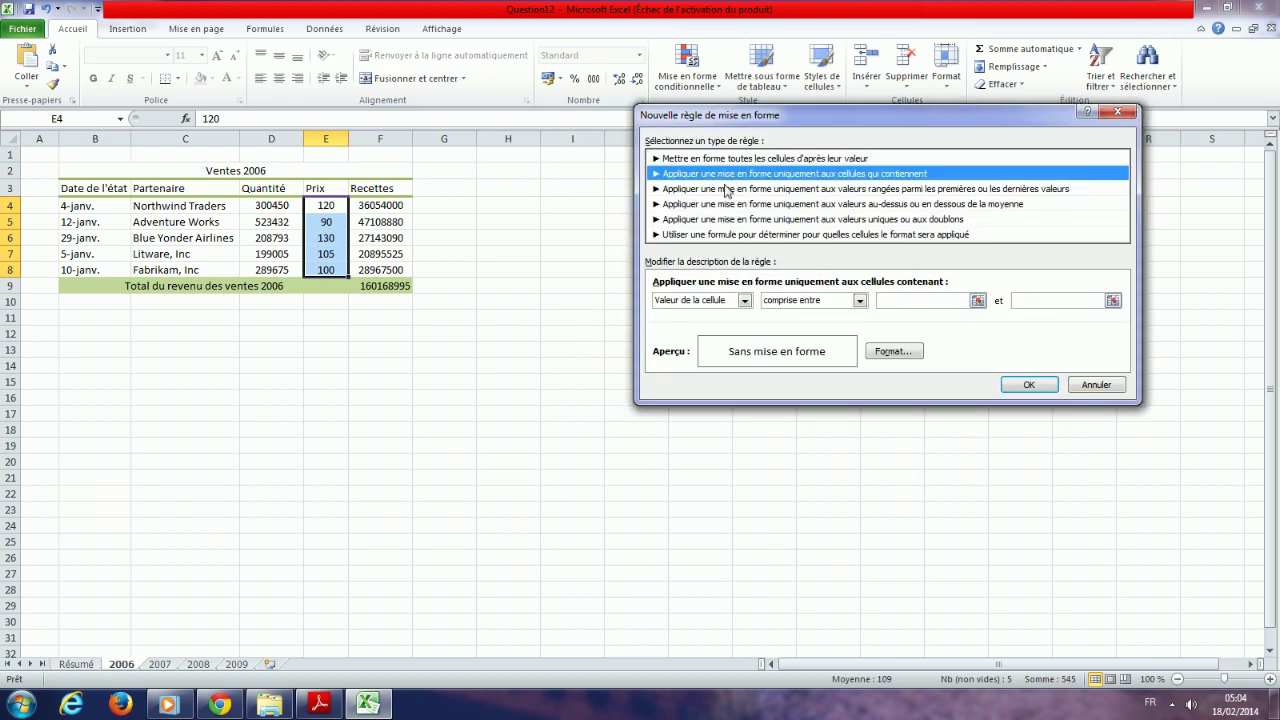
pyautogui.click(808, 302)
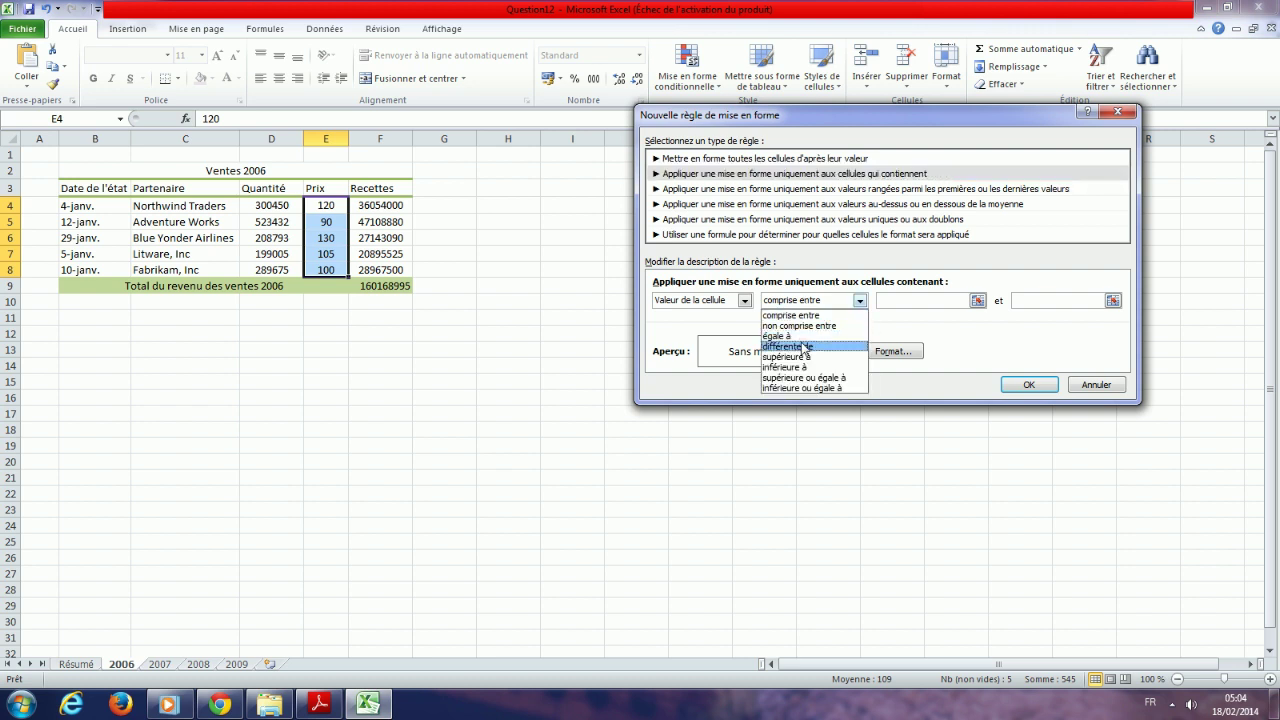
pyautogui.click(813, 387)
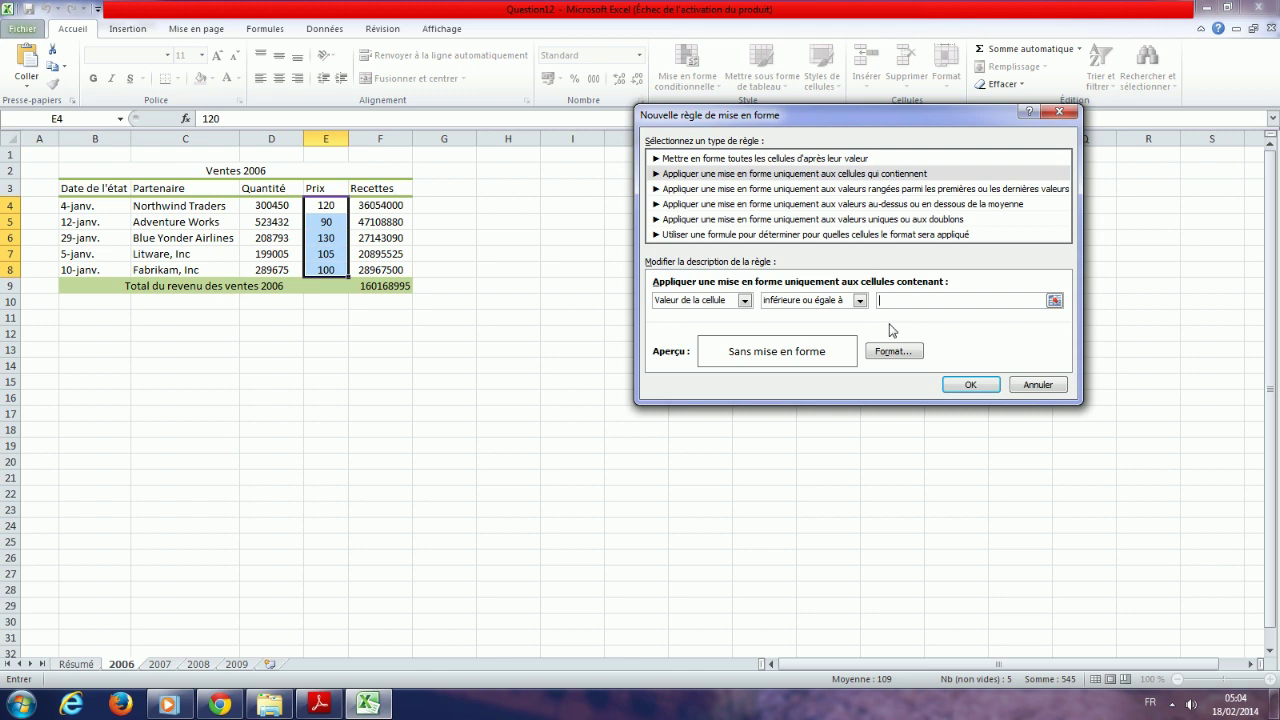
pyautogui.write('100')
# - Give the second rule a red background fill and apply both rules to the Prix values
pyautogui.click(895, 351)
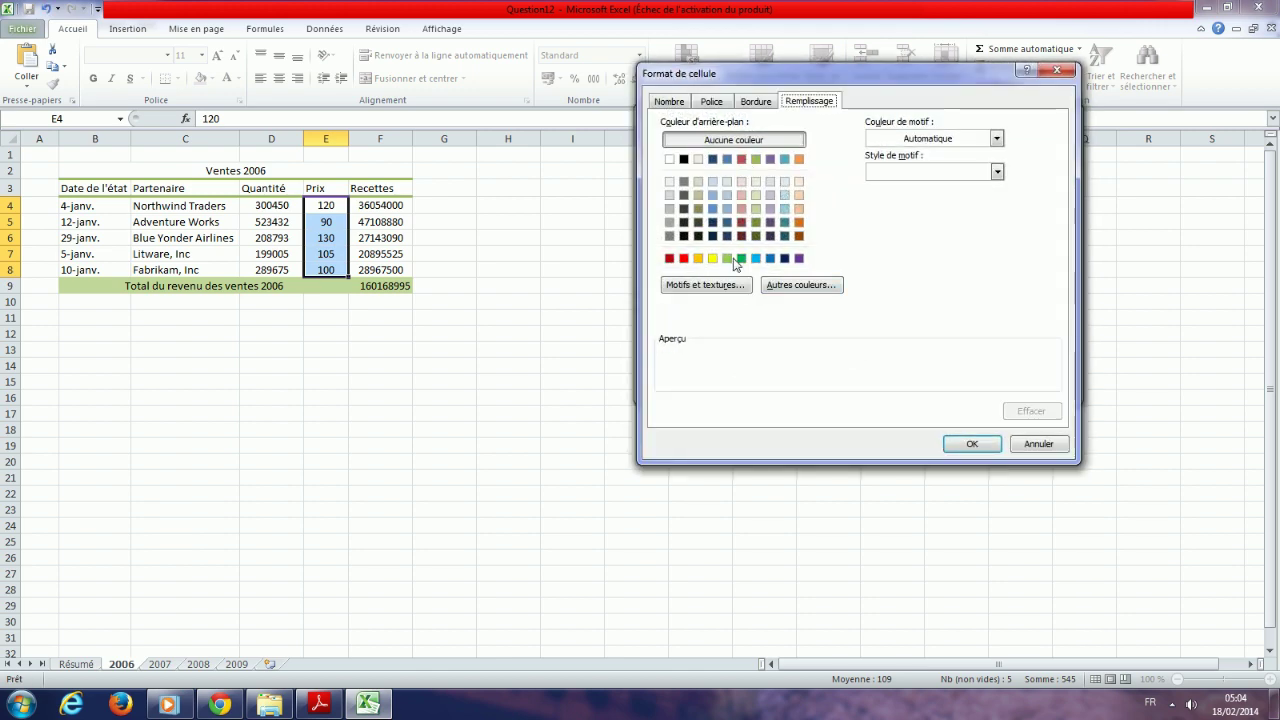
pyautogui.click(683, 258)
pyautogui.click(957, 444)
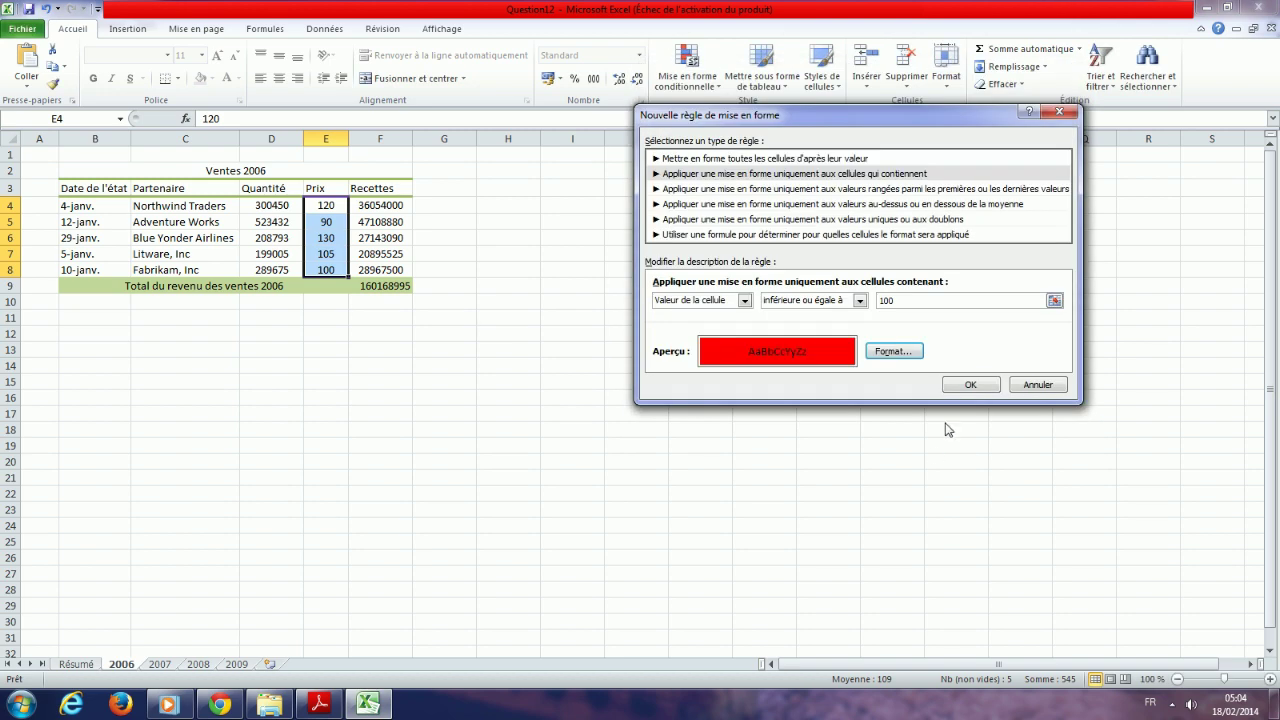
pyautogui.click(968, 388)
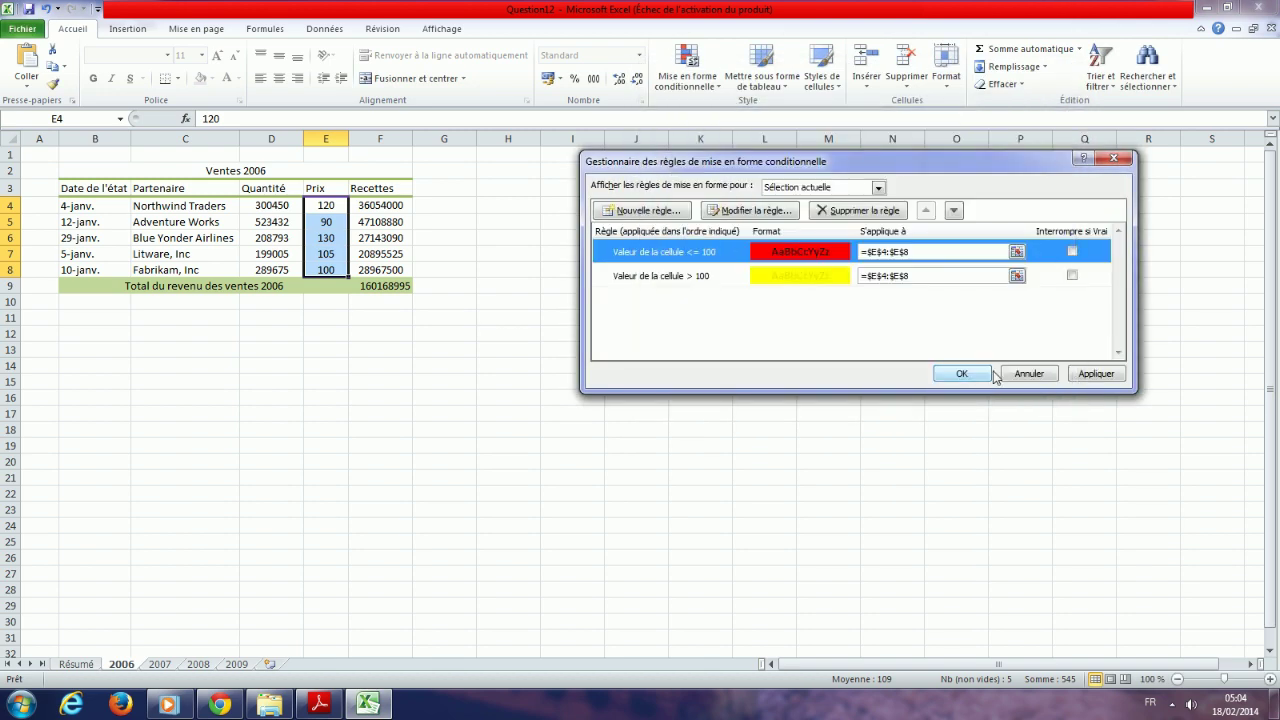
pyautogui.click(962, 373)
pyautogui.click(662, 370)
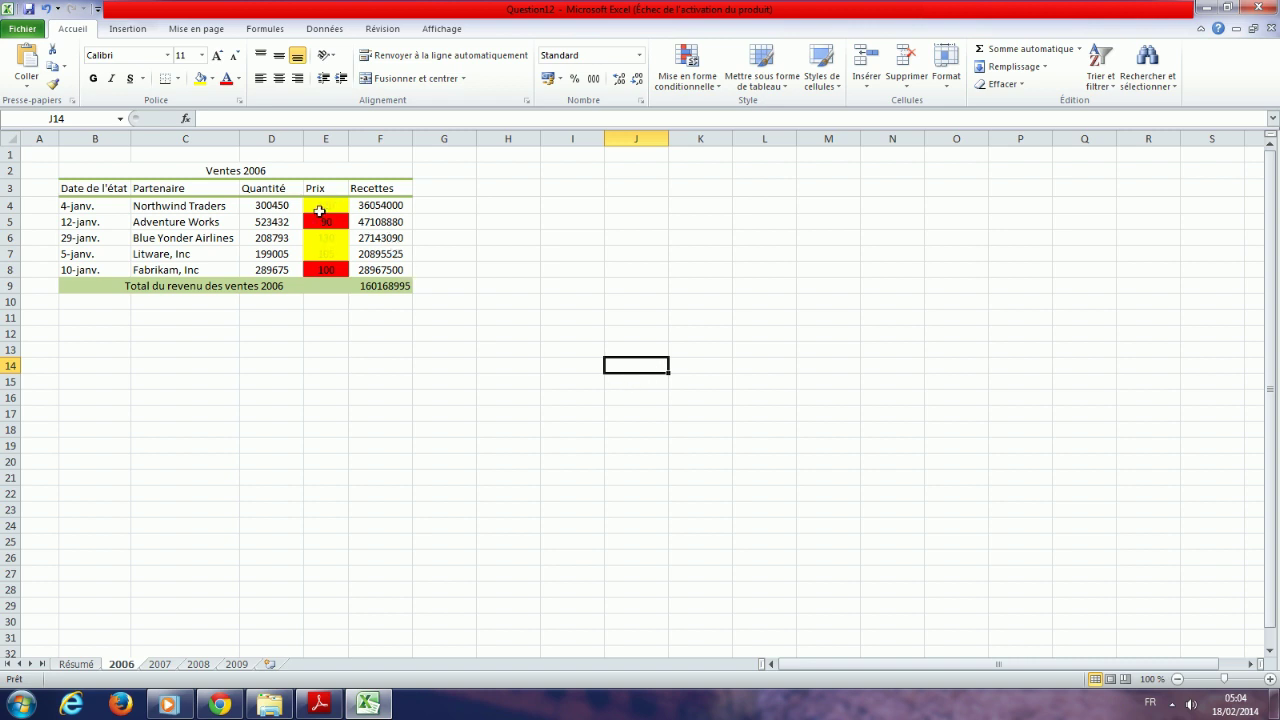
pyautogui.click(330, 707)
pyautogui.click(330, 707)
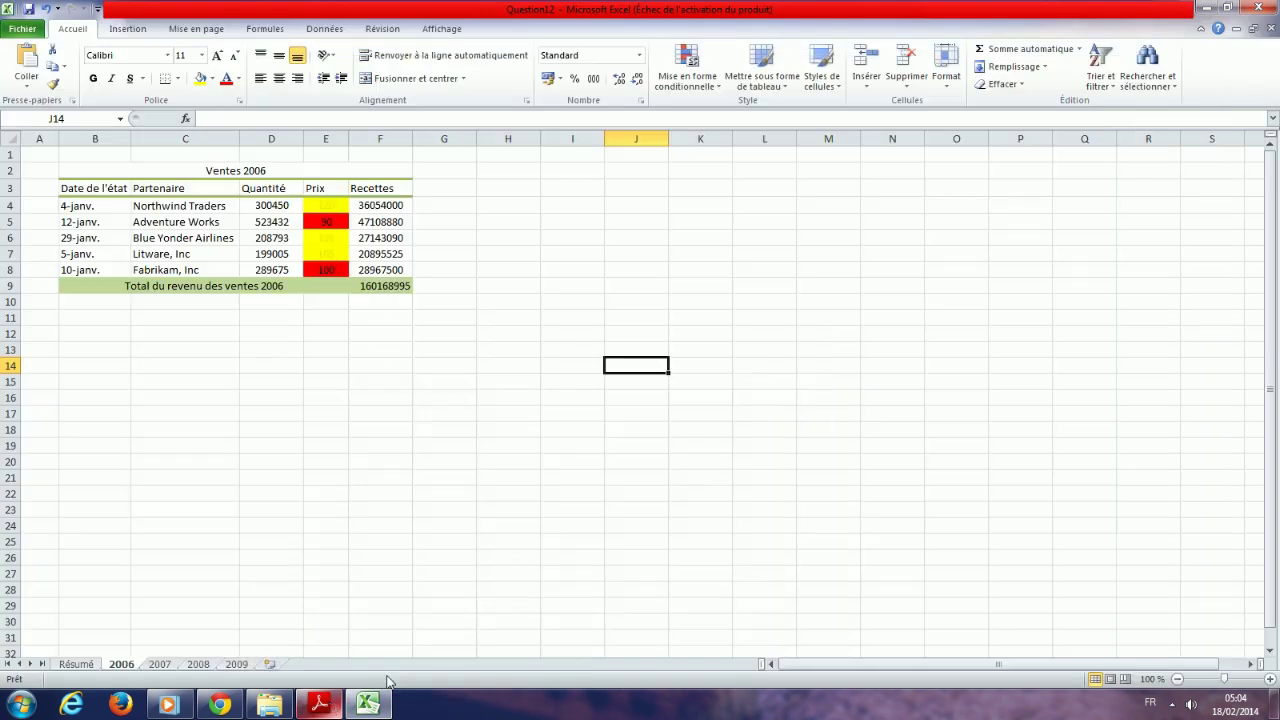
pyautogui.click(1175, 710)
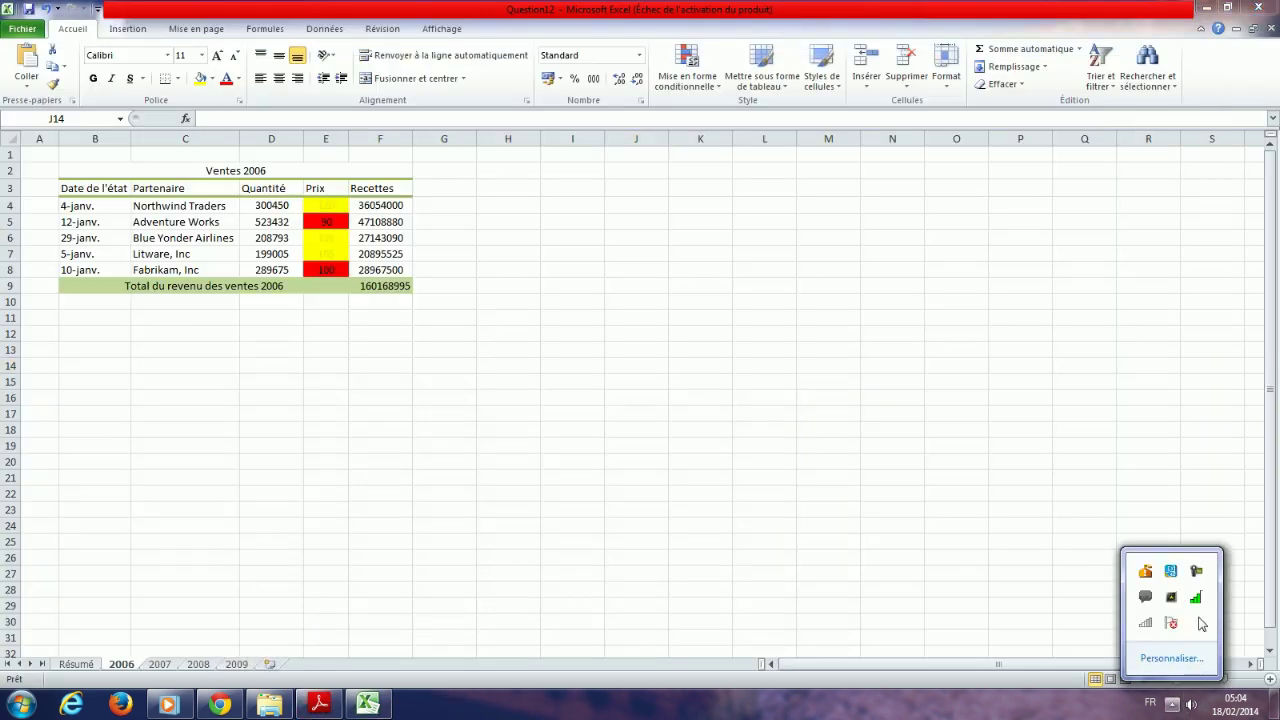
pyautogui.click(1197, 571)
pyautogui.click(1247, 630)
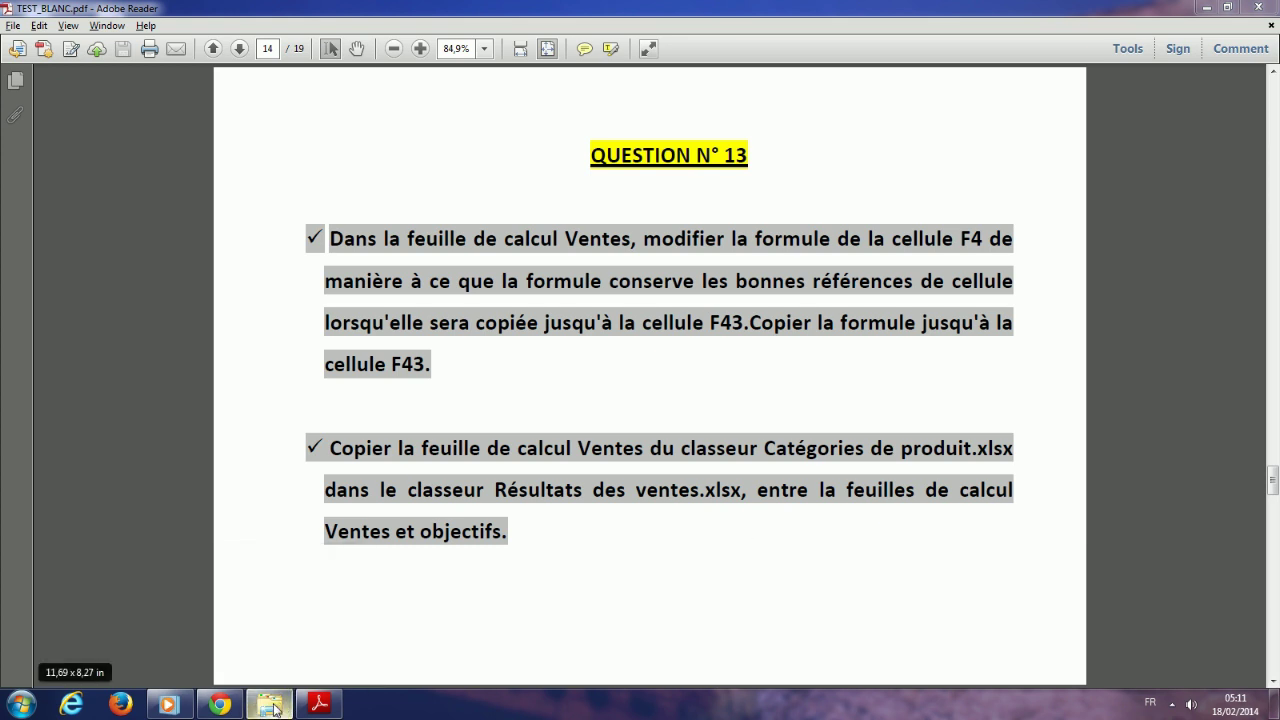
# - Open the Question13 workbook, dismiss the activation notice and read the question 13 tasks in the PDF
pyautogui.click(281, 708)
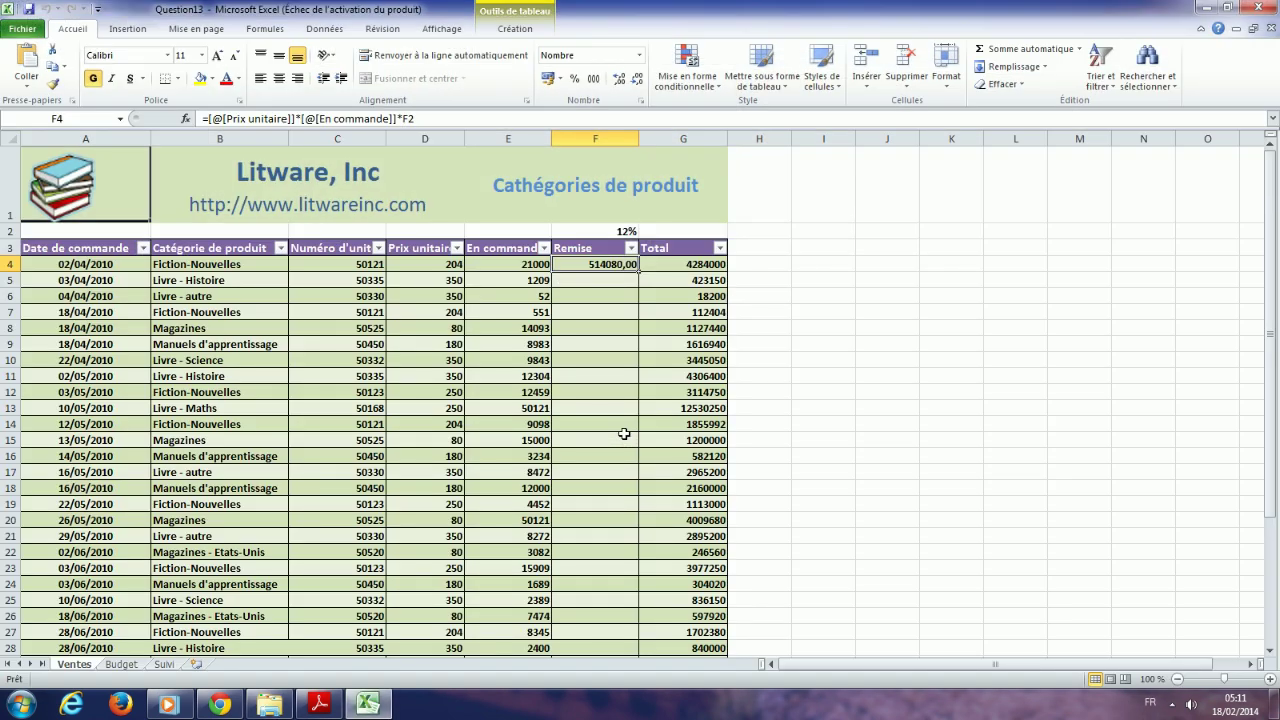
pyautogui.click(822, 170)
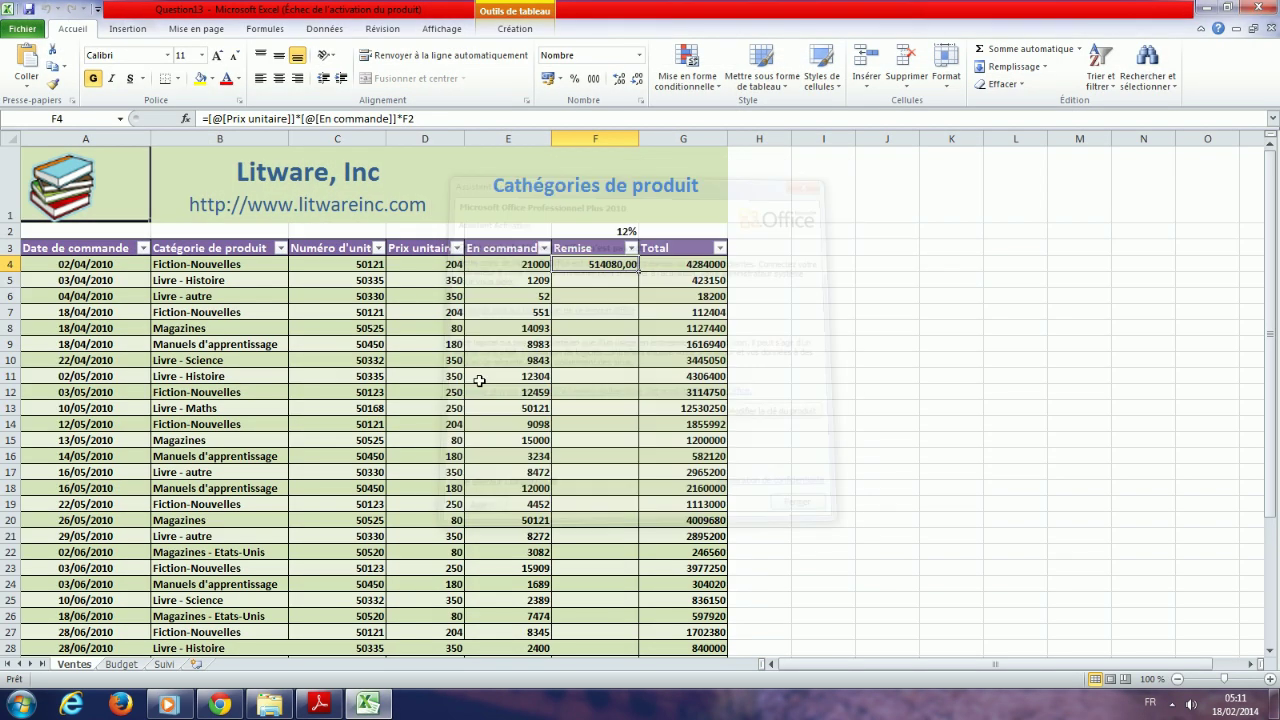
pyautogui.click(320, 705)
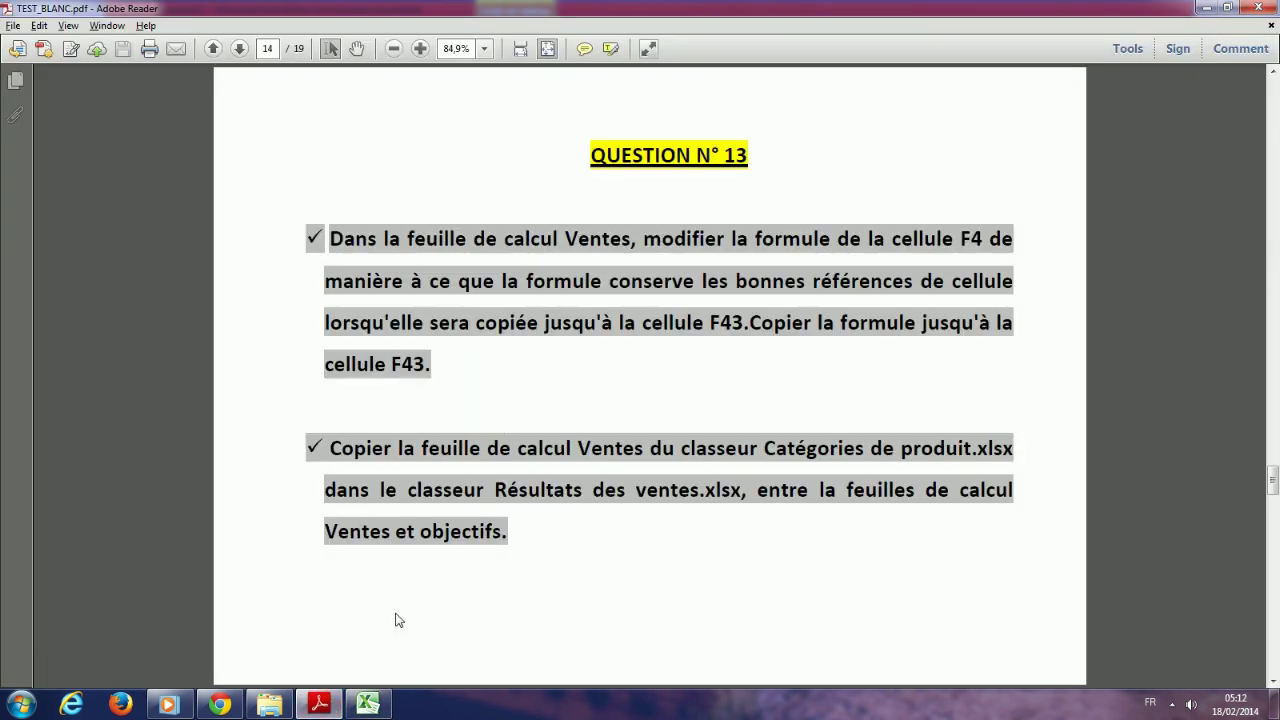
pyautogui.click(368, 705)
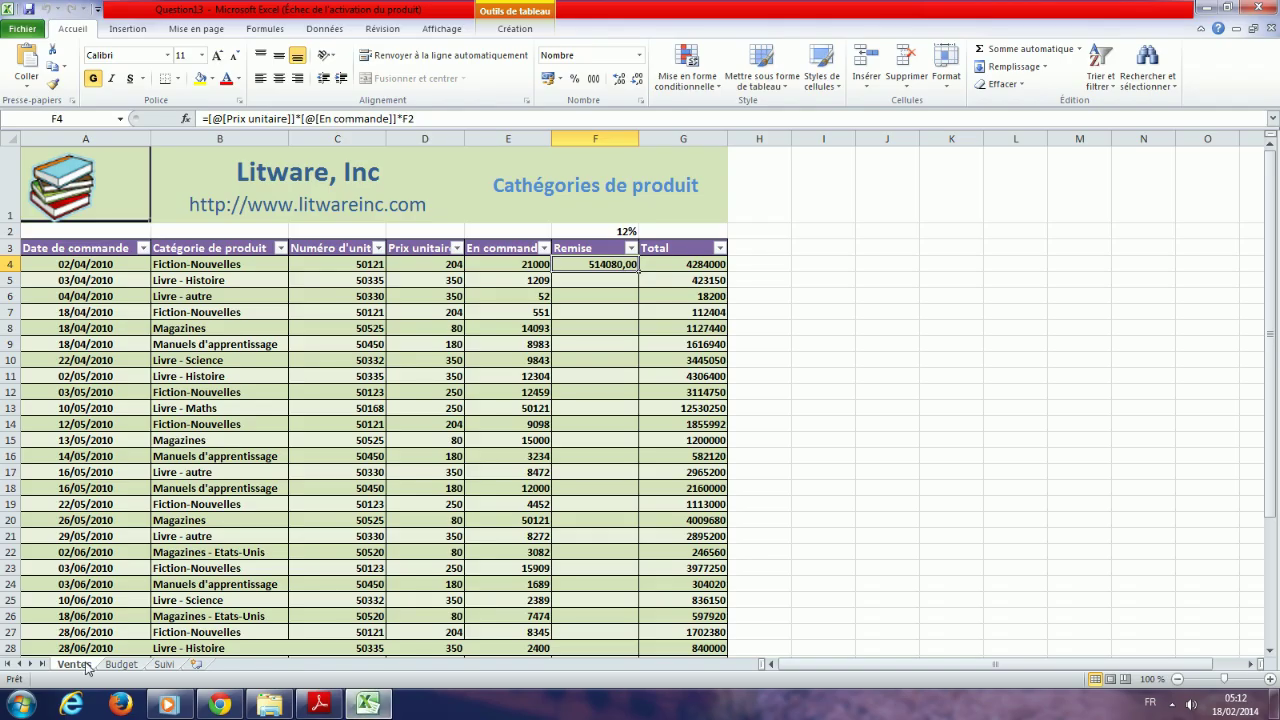
pyautogui.click(320, 705)
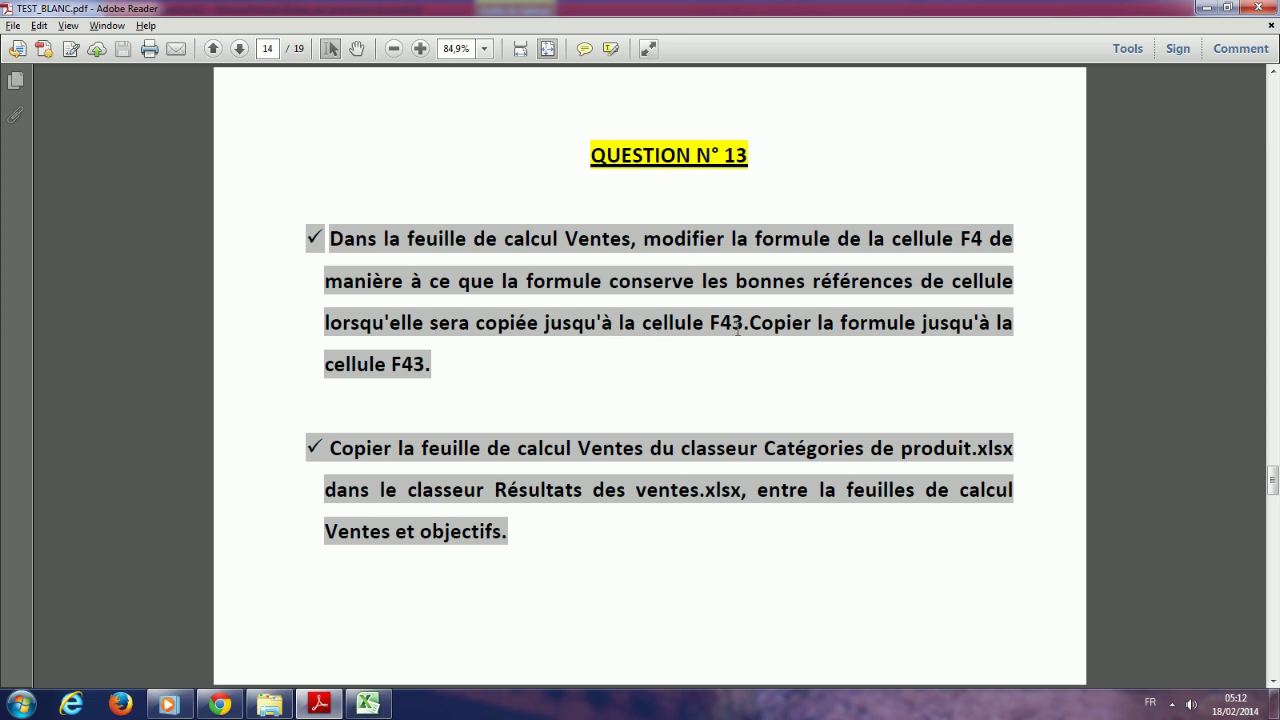
pyautogui.click(372, 707)
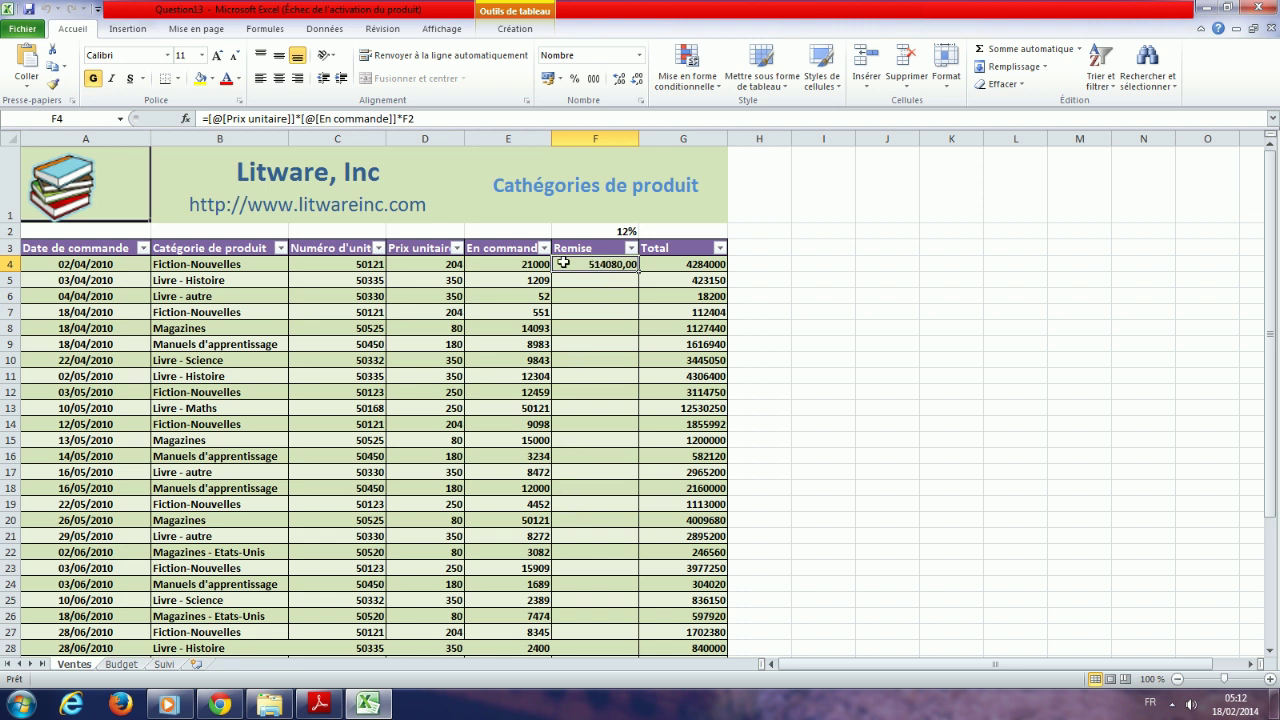
# - Make the F2 reference in cell F4's formula absolute ($F$2) and recheck the task in the PDF
pyautogui.click(404, 118)
pyautogui.doubleClick(407, 118)
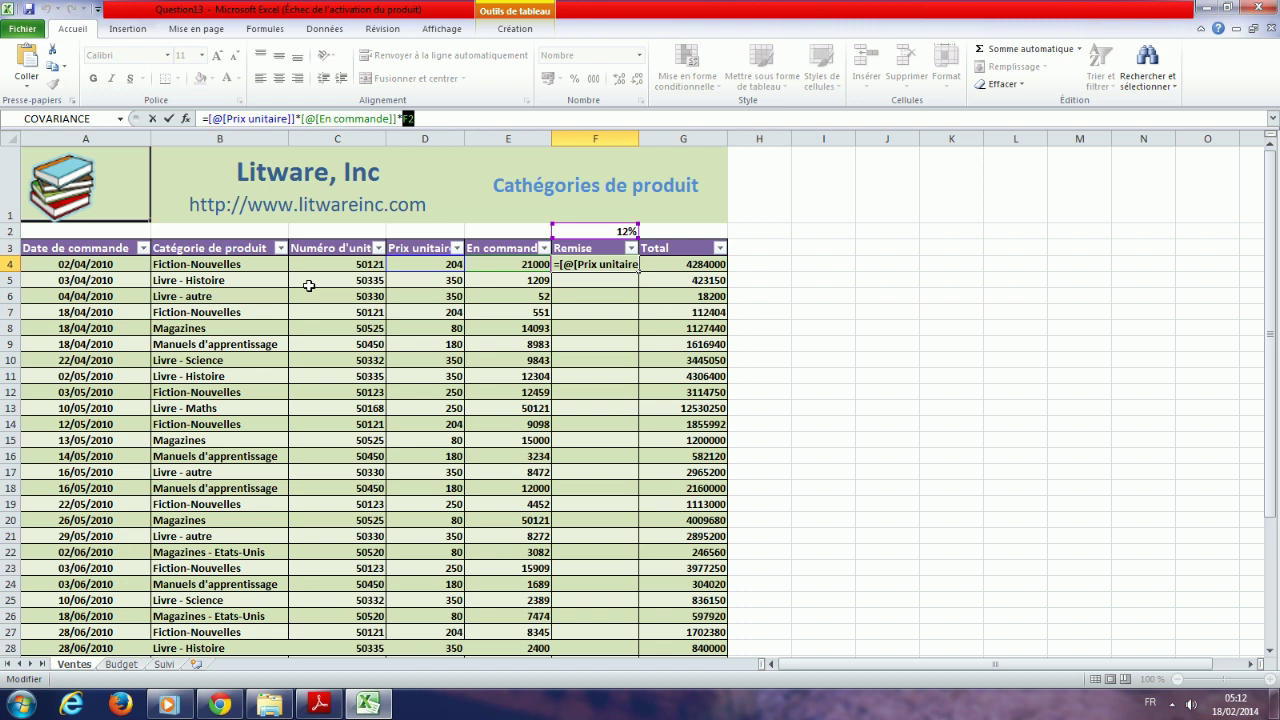
pyautogui.press('F4')
pyautogui.press('Return')
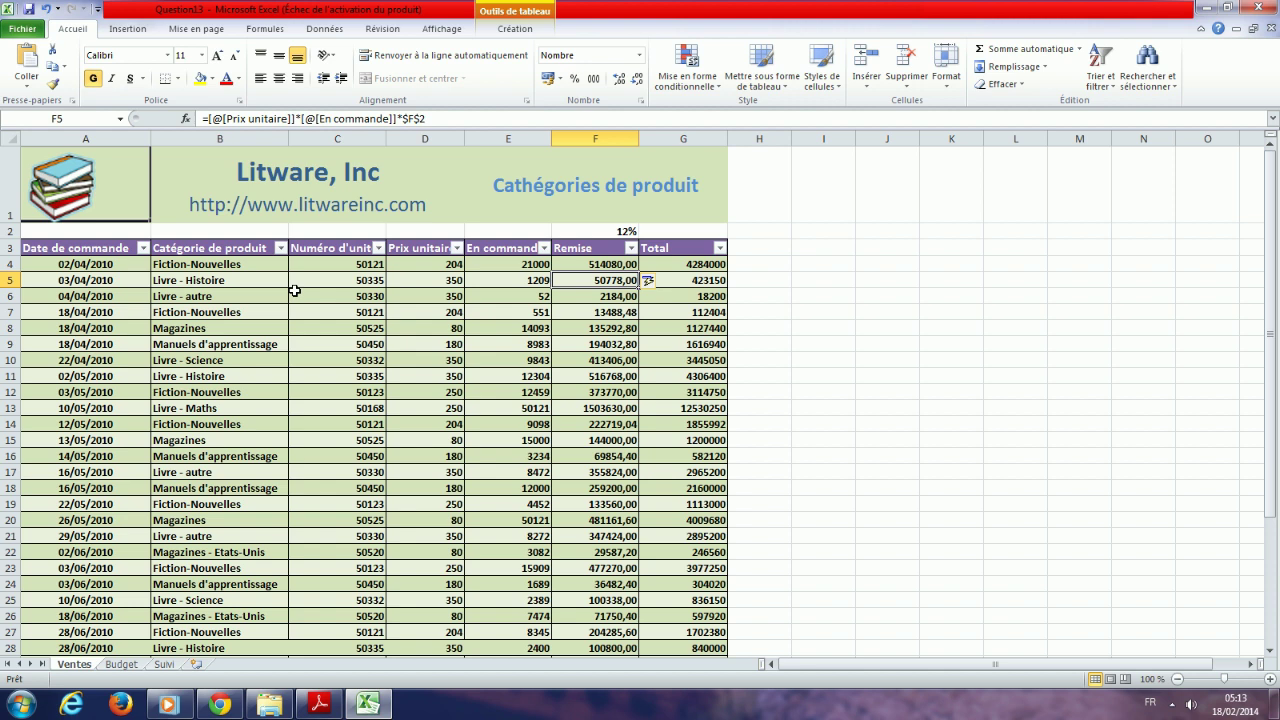
pyautogui.click(319, 705)
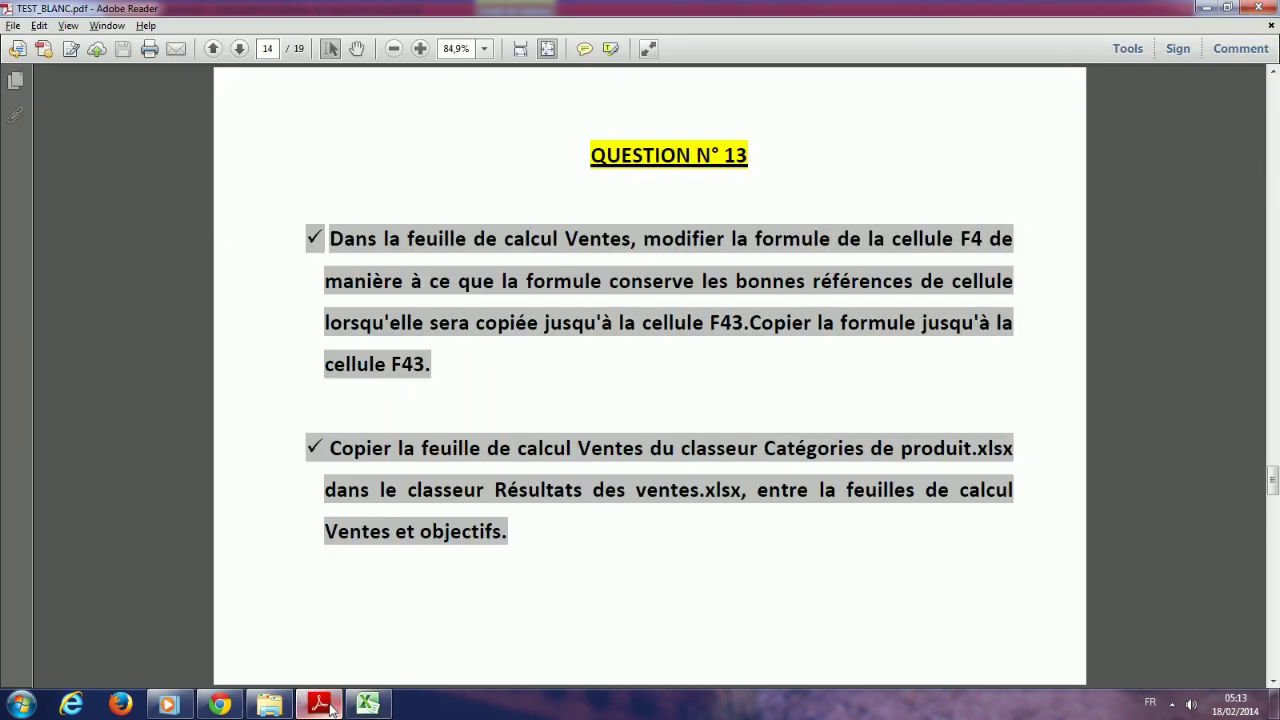
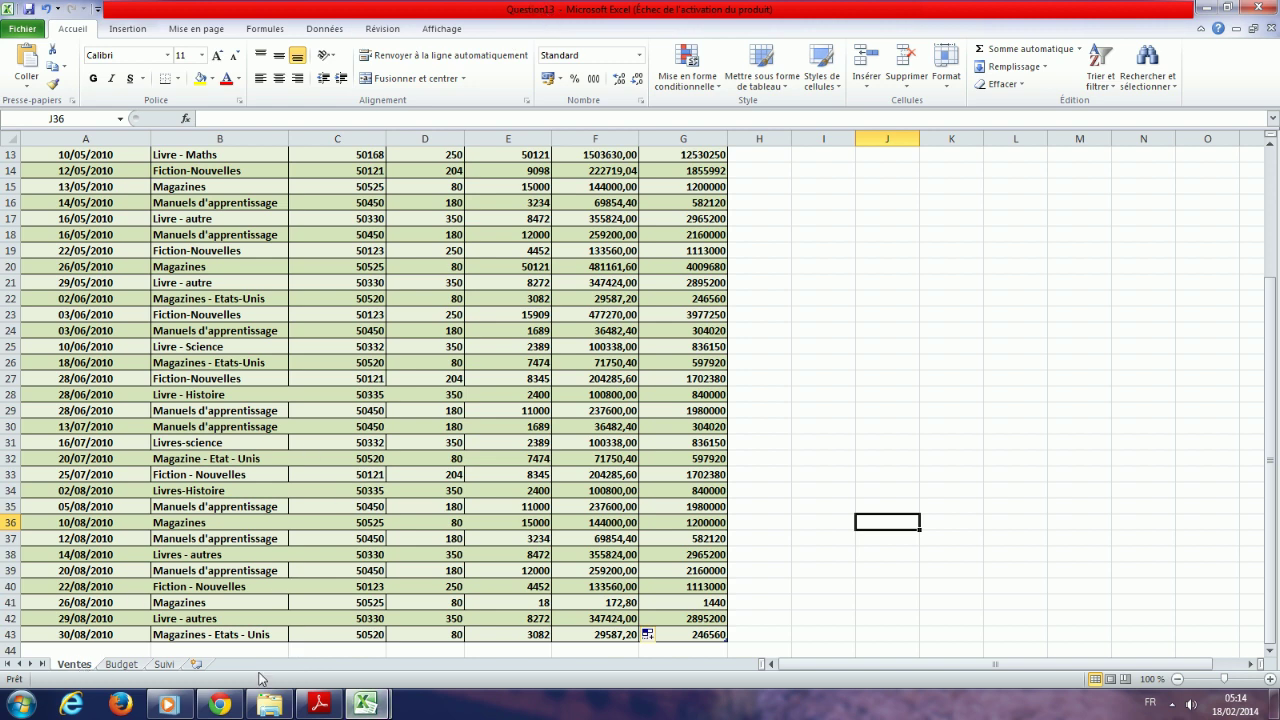
# - Set up moving or copying the Ventes sheet into the Résultats des ventes.xlsx workbook, before the Objectifs sheet
pyautogui.click(322, 706)
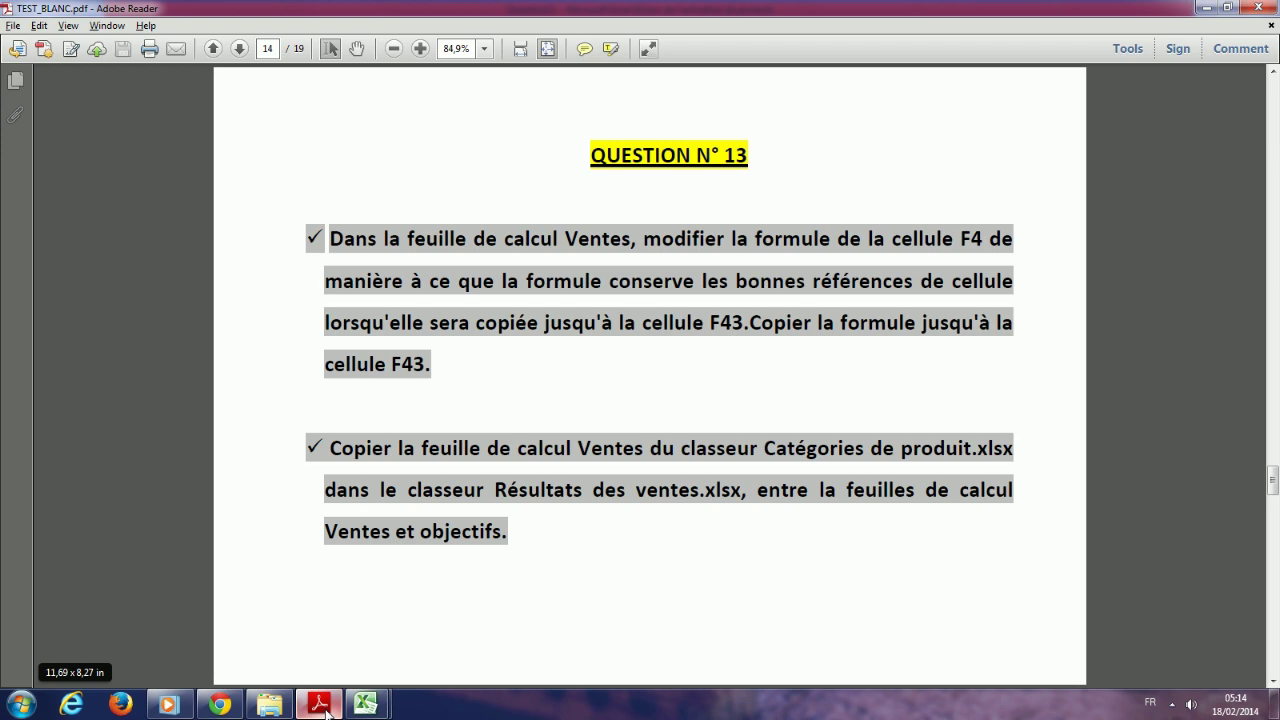
pyautogui.click(326, 710)
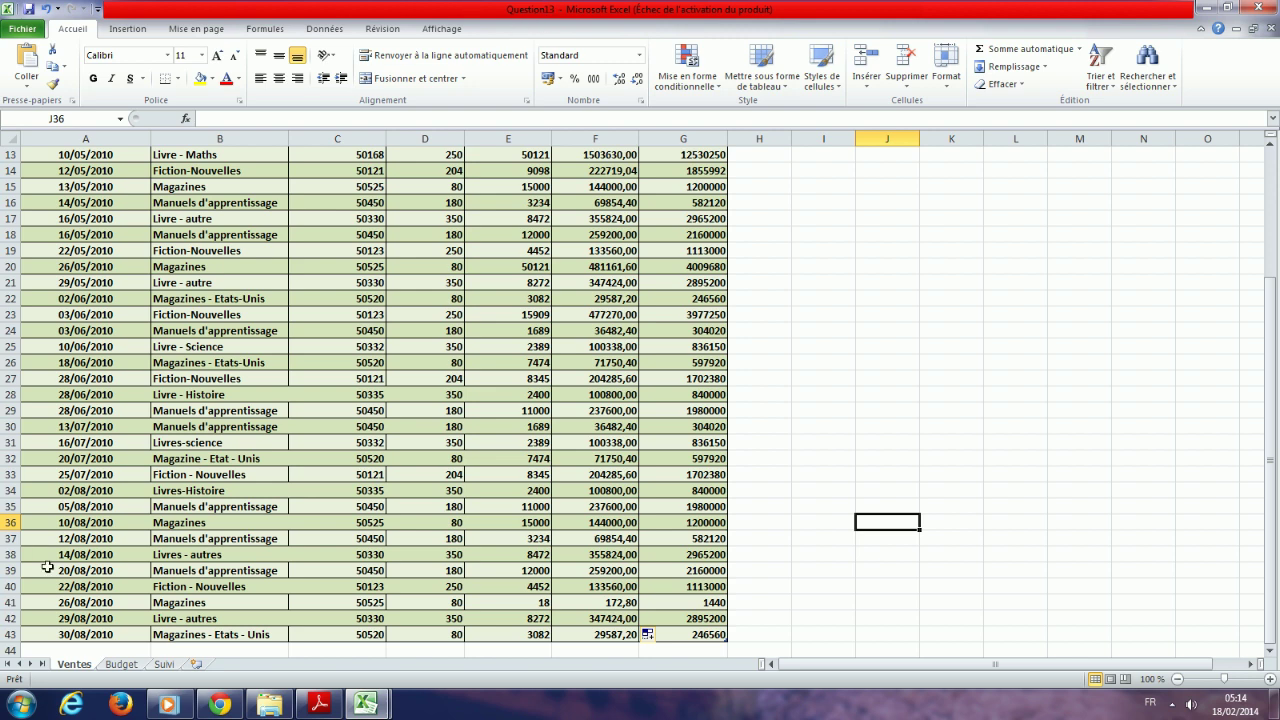
pyautogui.rightClick(76, 665)
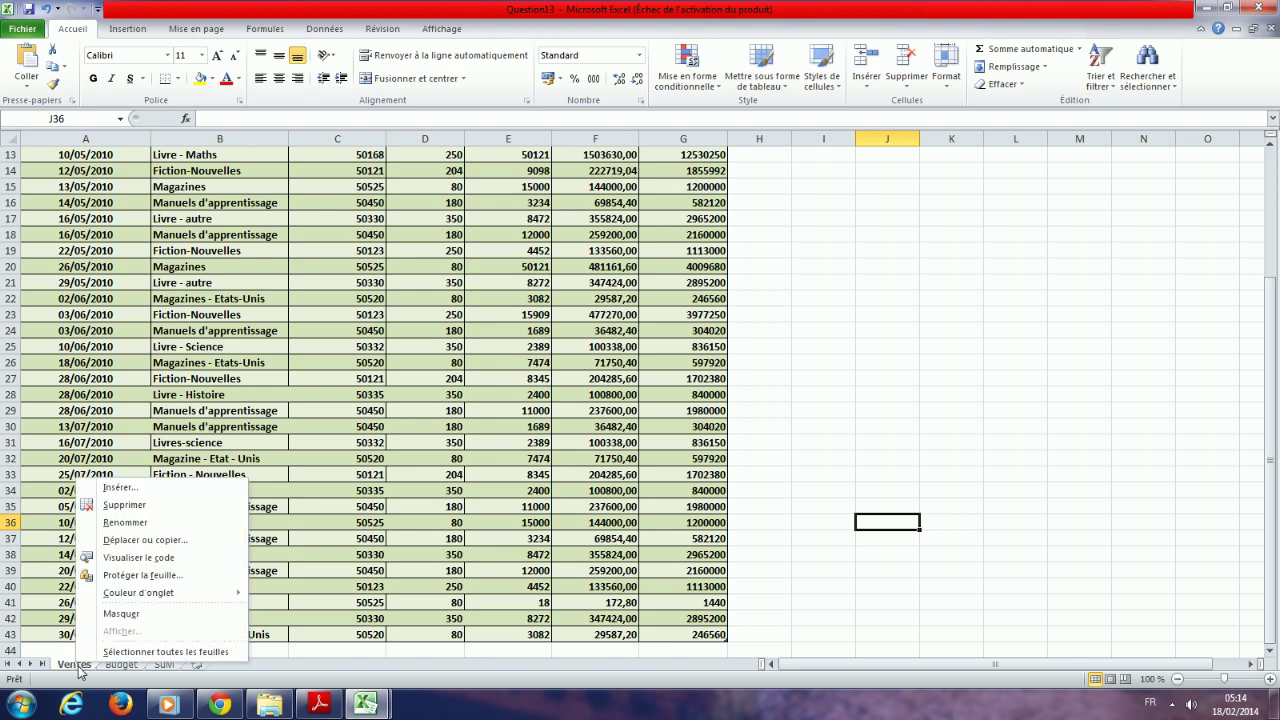
pyautogui.click(150, 540)
pyautogui.moveTo(174, 430); pyautogui.dragTo(545, 333)
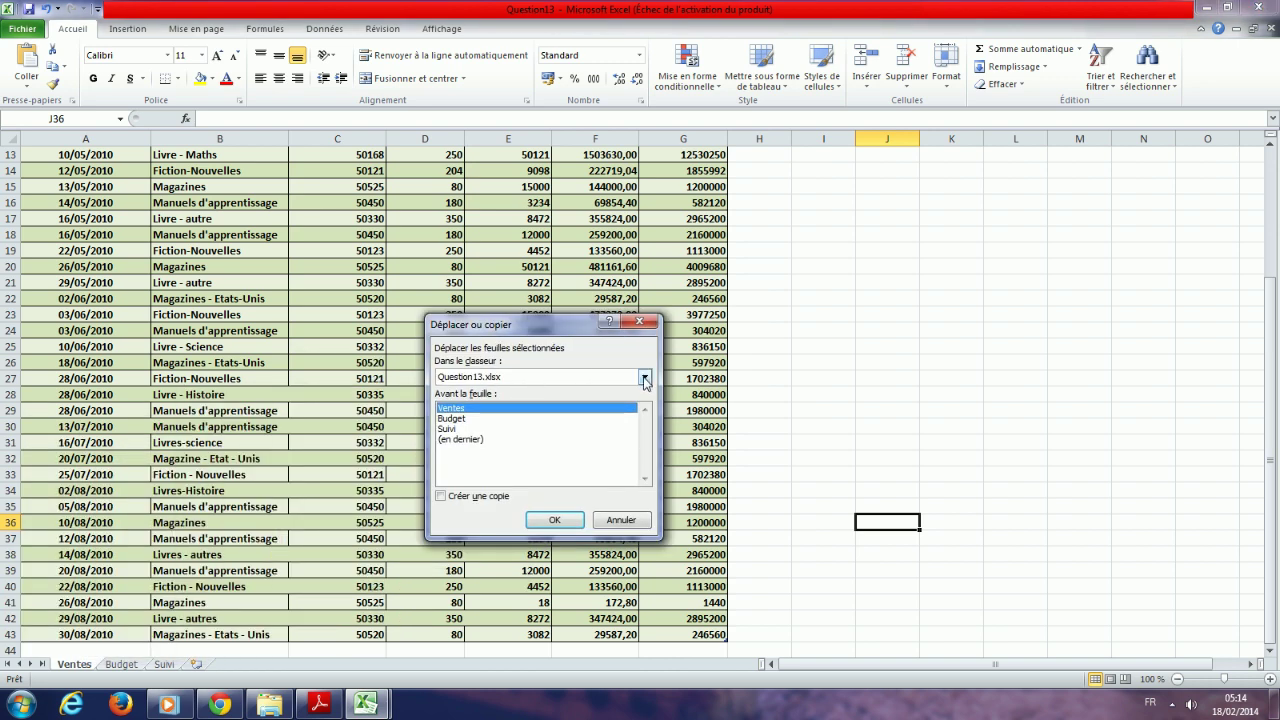
pyautogui.click(645, 378)
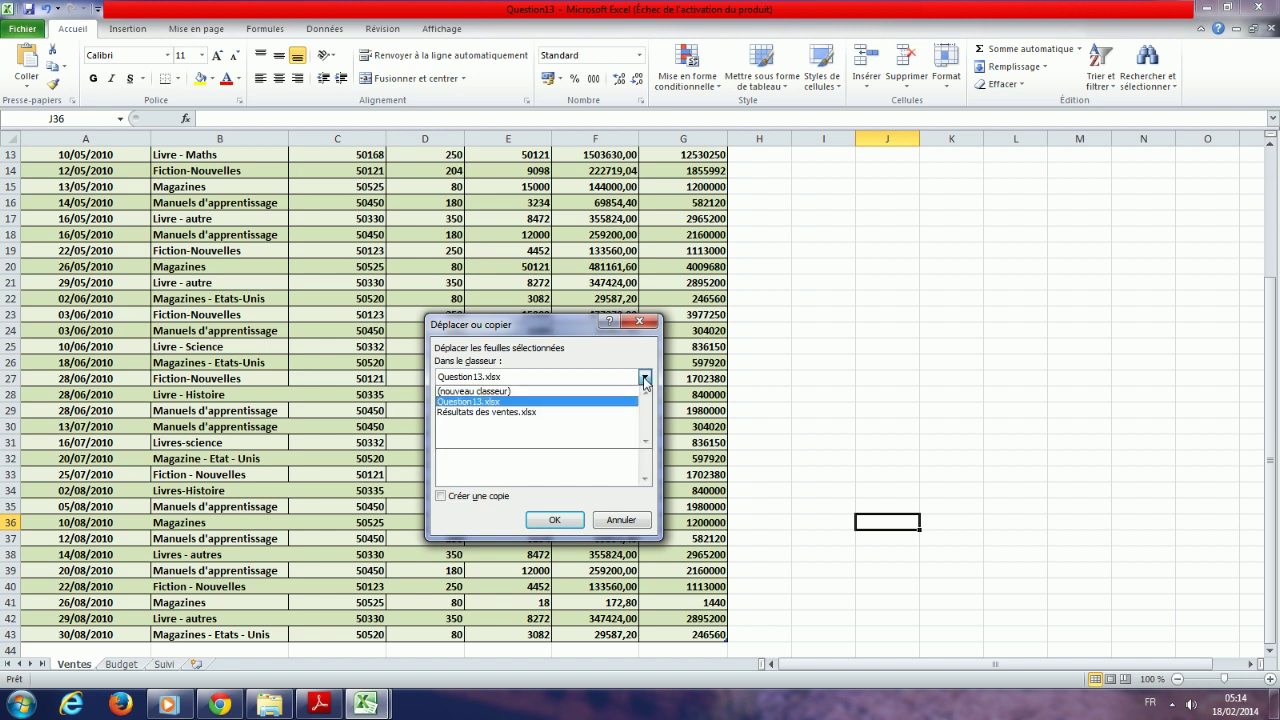
pyautogui.click(466, 413)
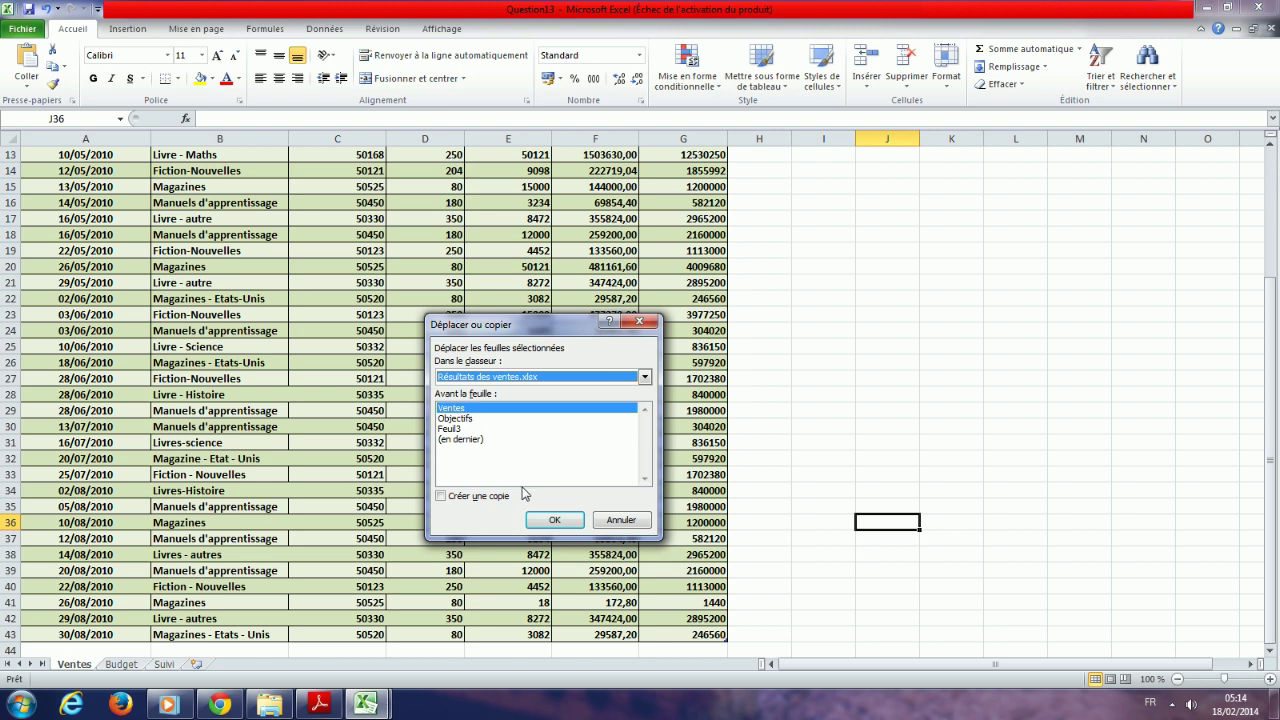
pyautogui.click(453, 420)
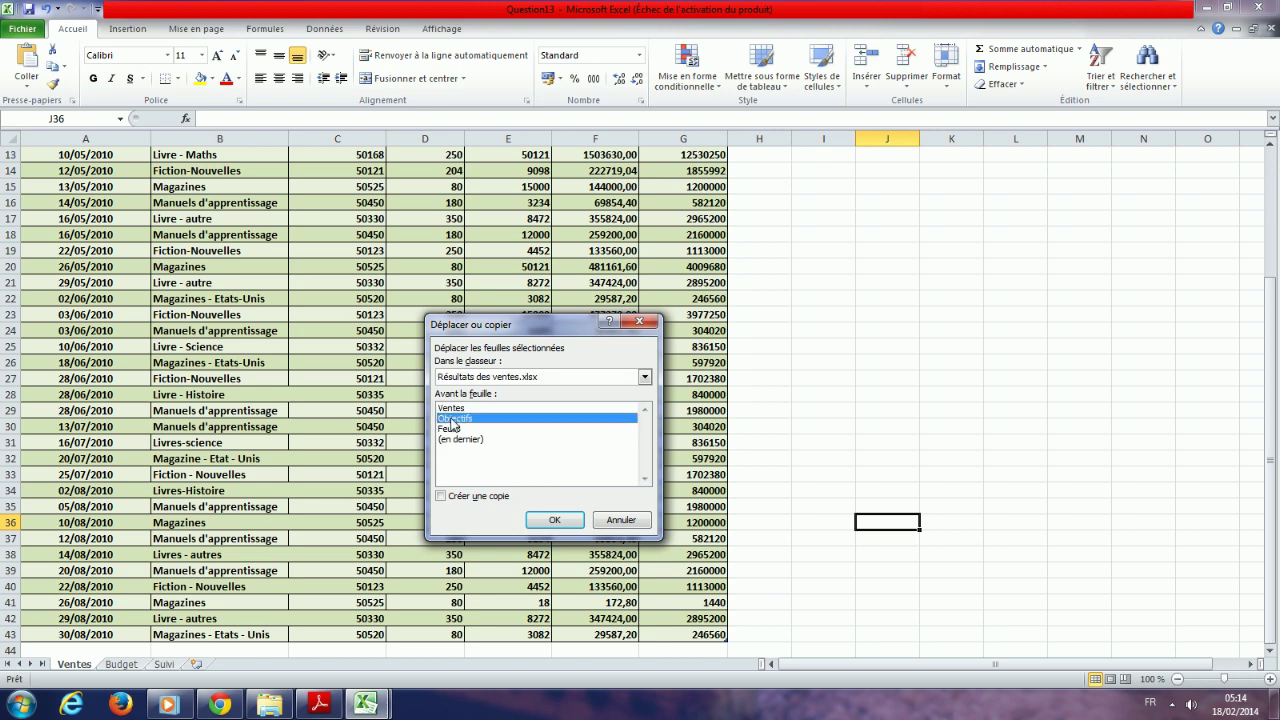
# - Recheck the task in the PDF and complete the Ventes sheet transfer as a copy
pyautogui.click(319, 705)
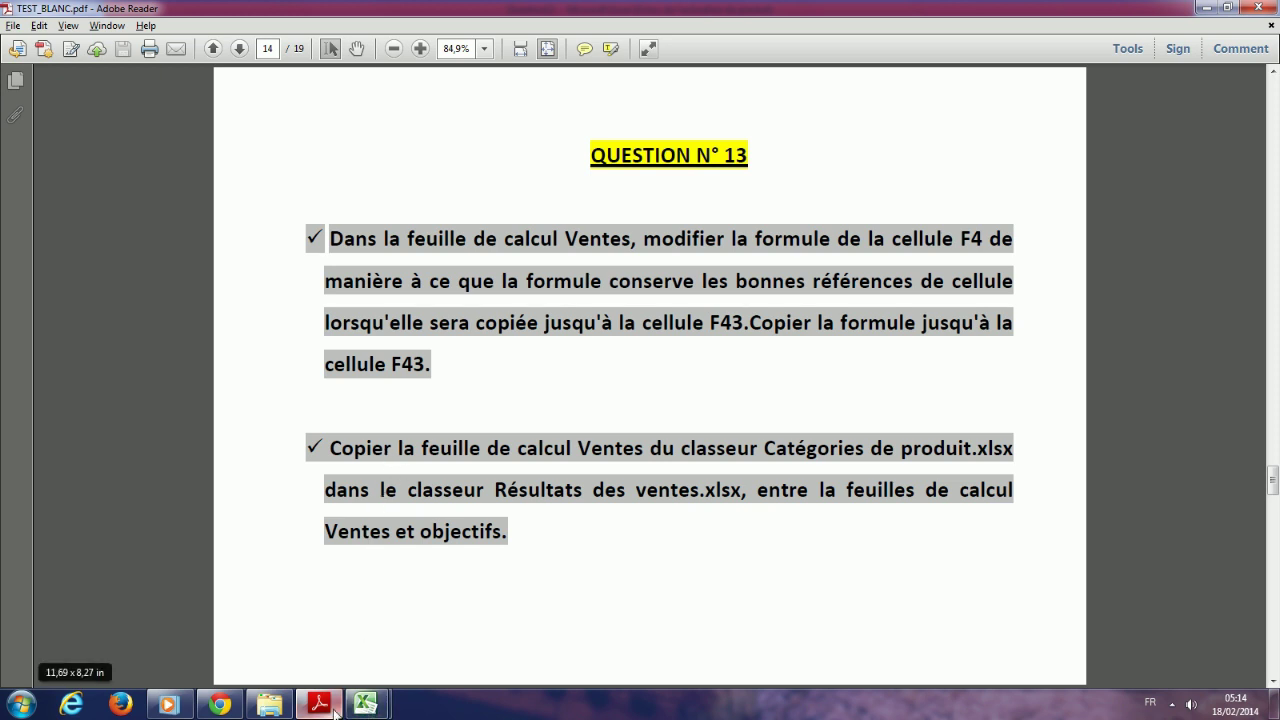
pyautogui.click(367, 708)
pyautogui.click(342, 600)
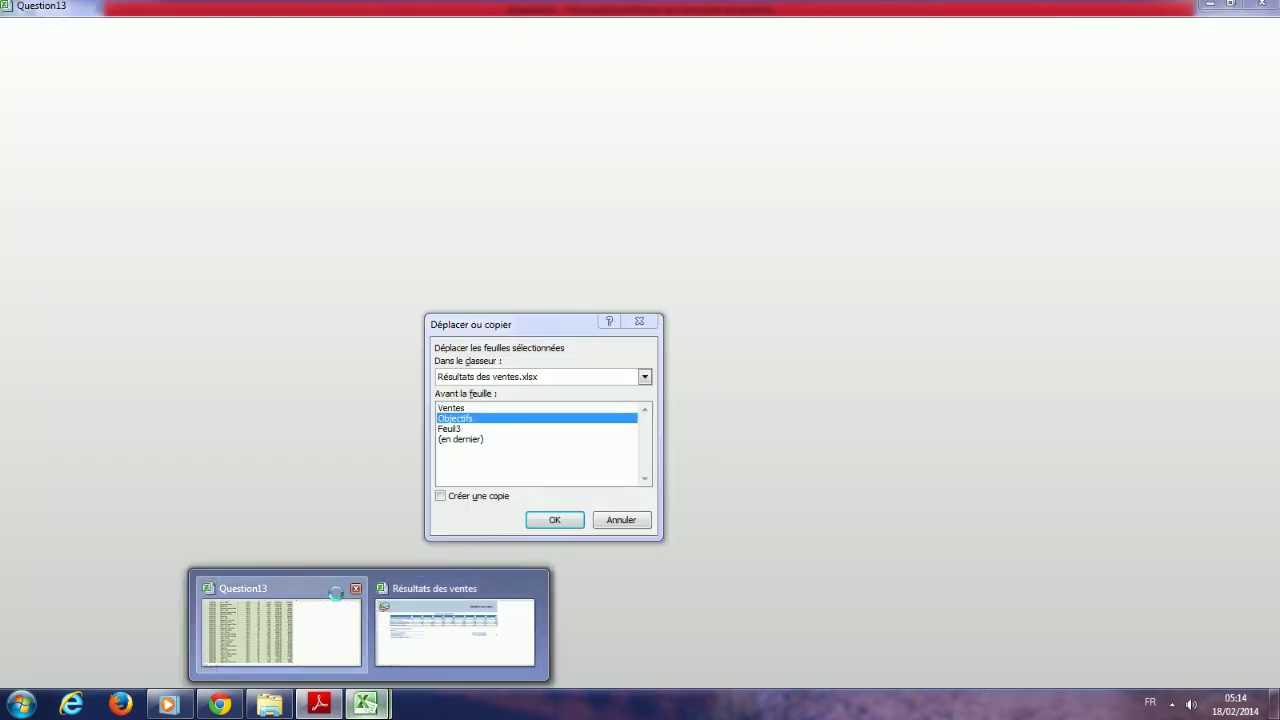
pyautogui.click(461, 498)
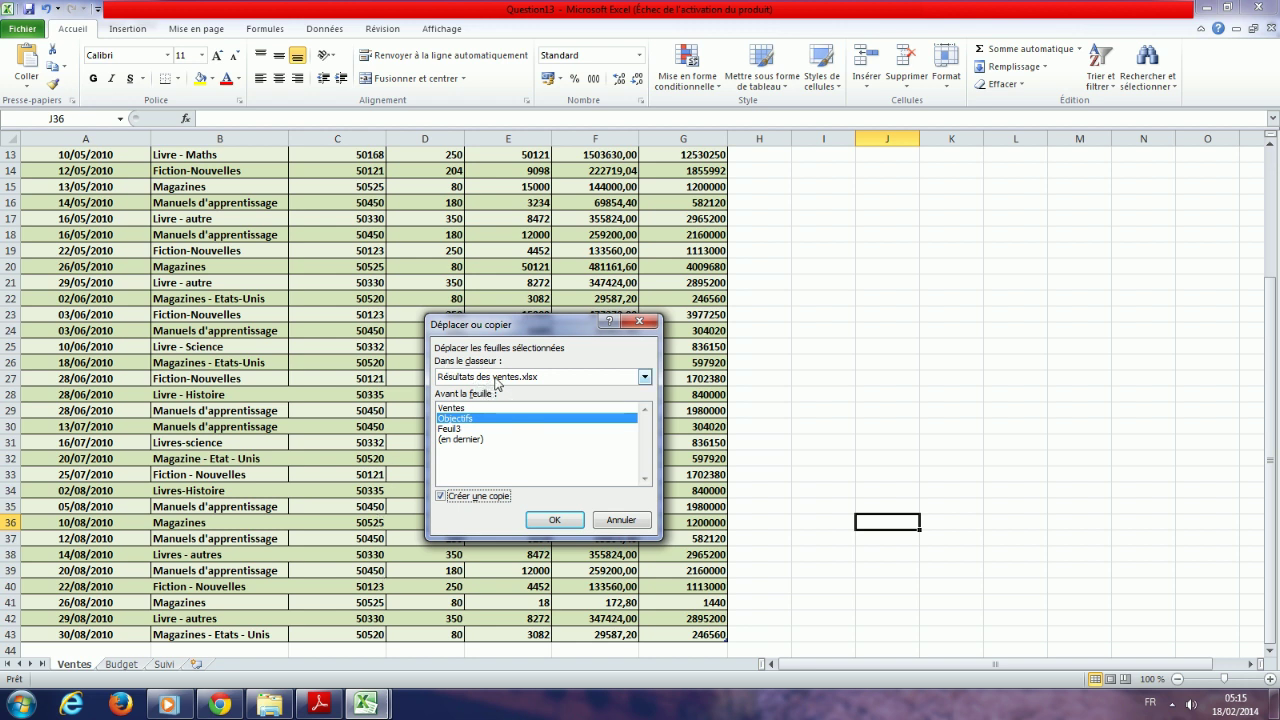
pyautogui.click(555, 522)
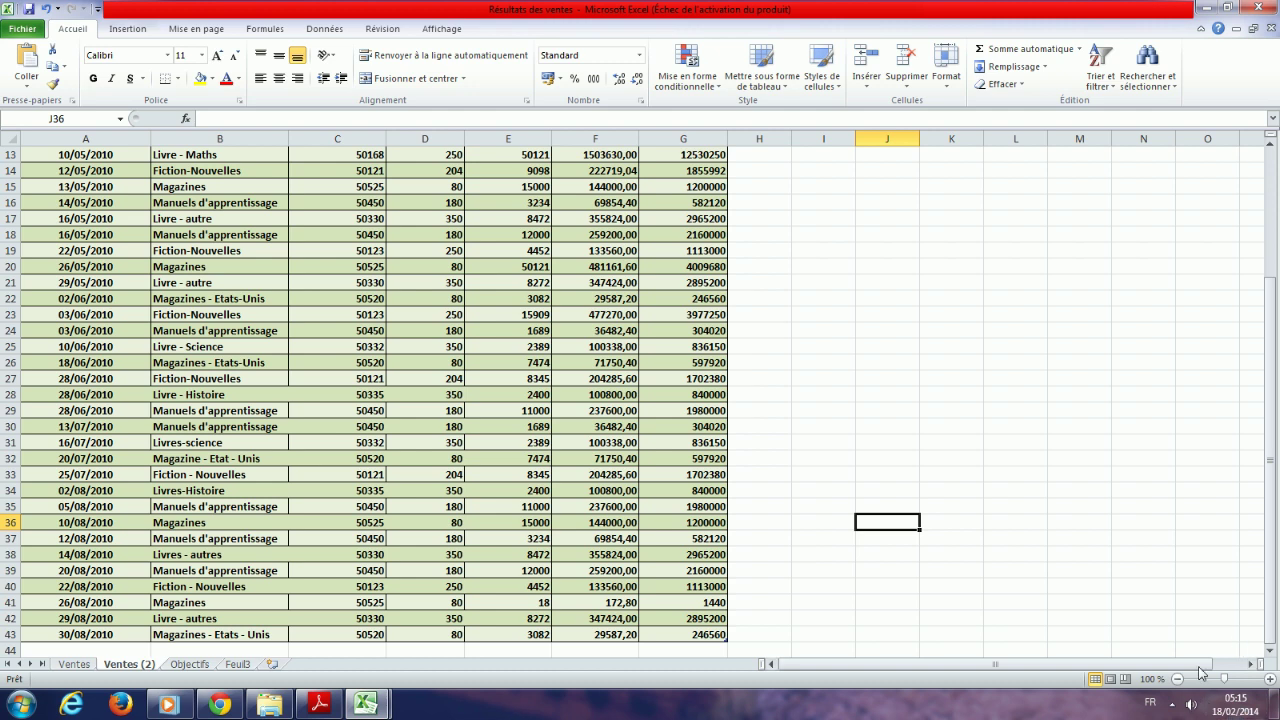
pyautogui.click(1175, 706)
pyautogui.click(1196, 572)
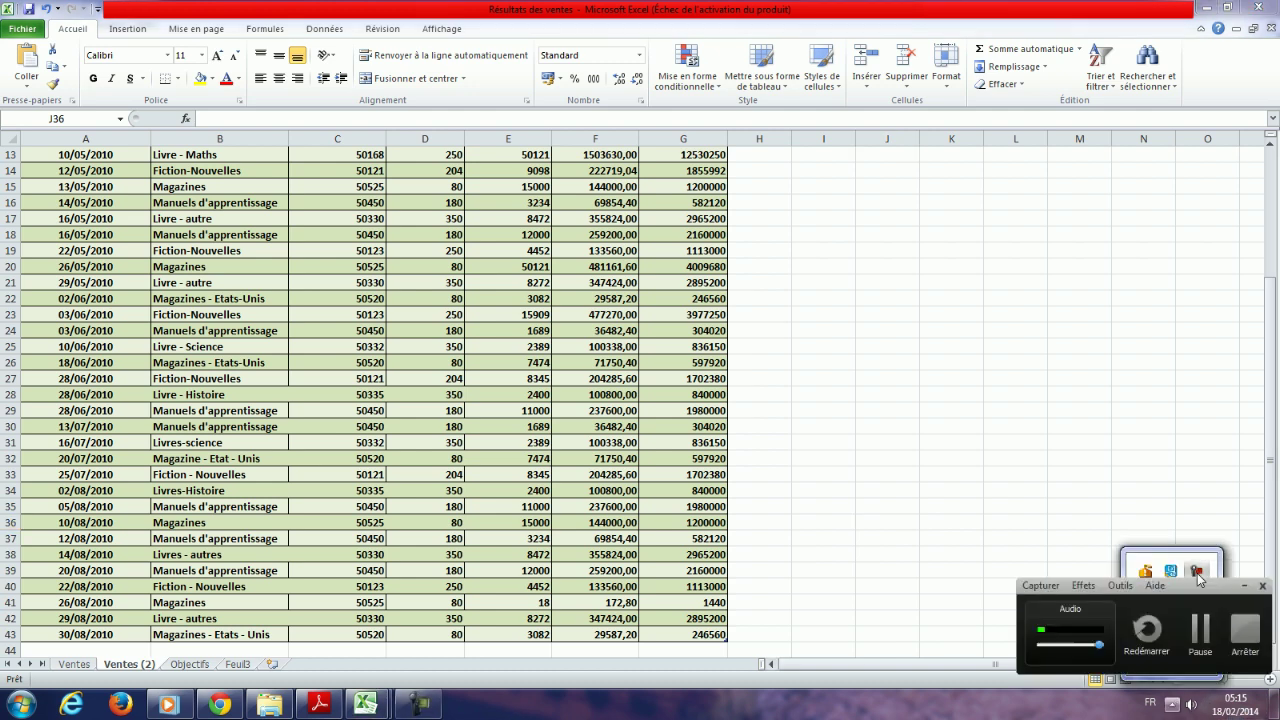
pyautogui.click(1262, 638)
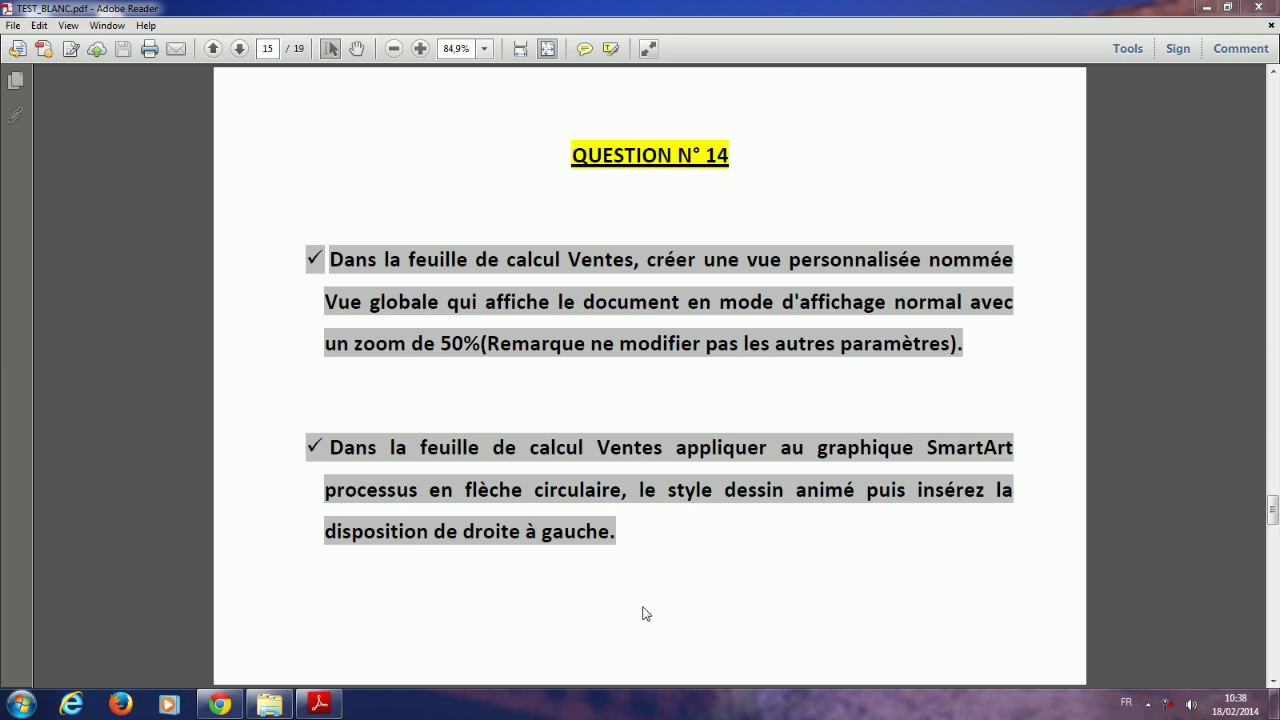
# - Open the Question14 workbook, dismiss the activation notice and read the question 14 tasks in the PDF
pyautogui.click(269, 704)
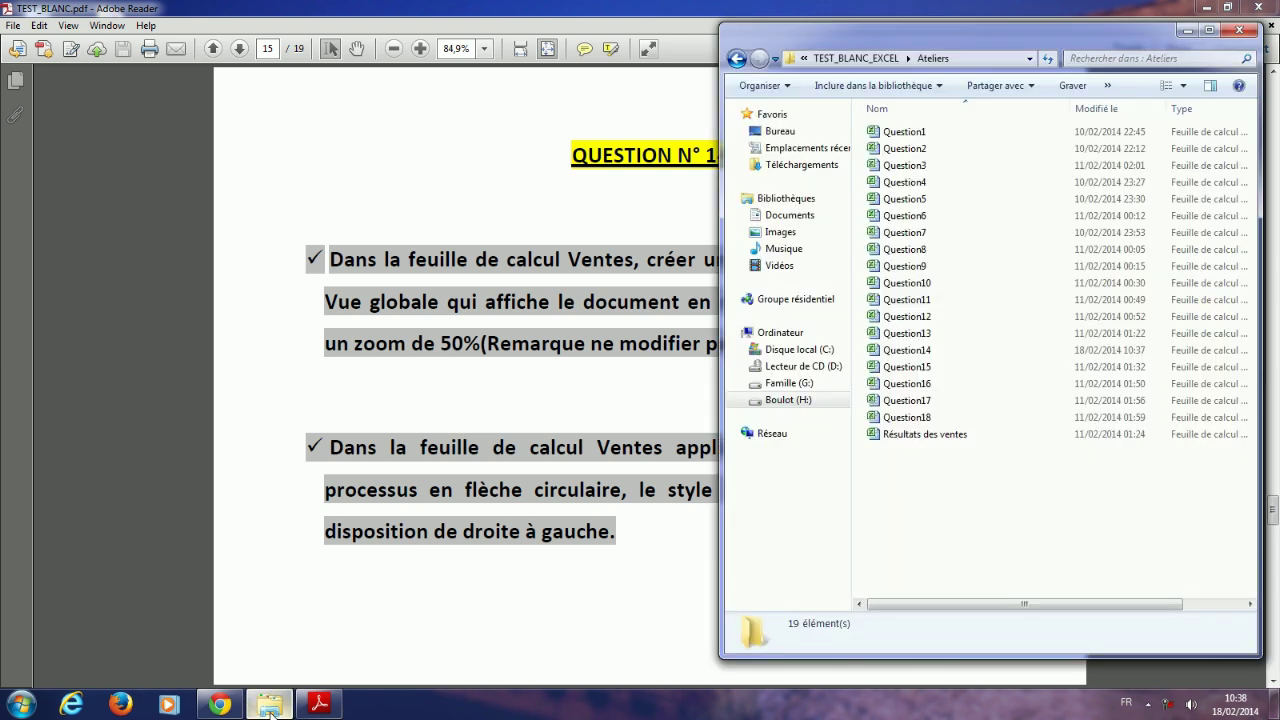
pyautogui.doubleClick(916, 352)
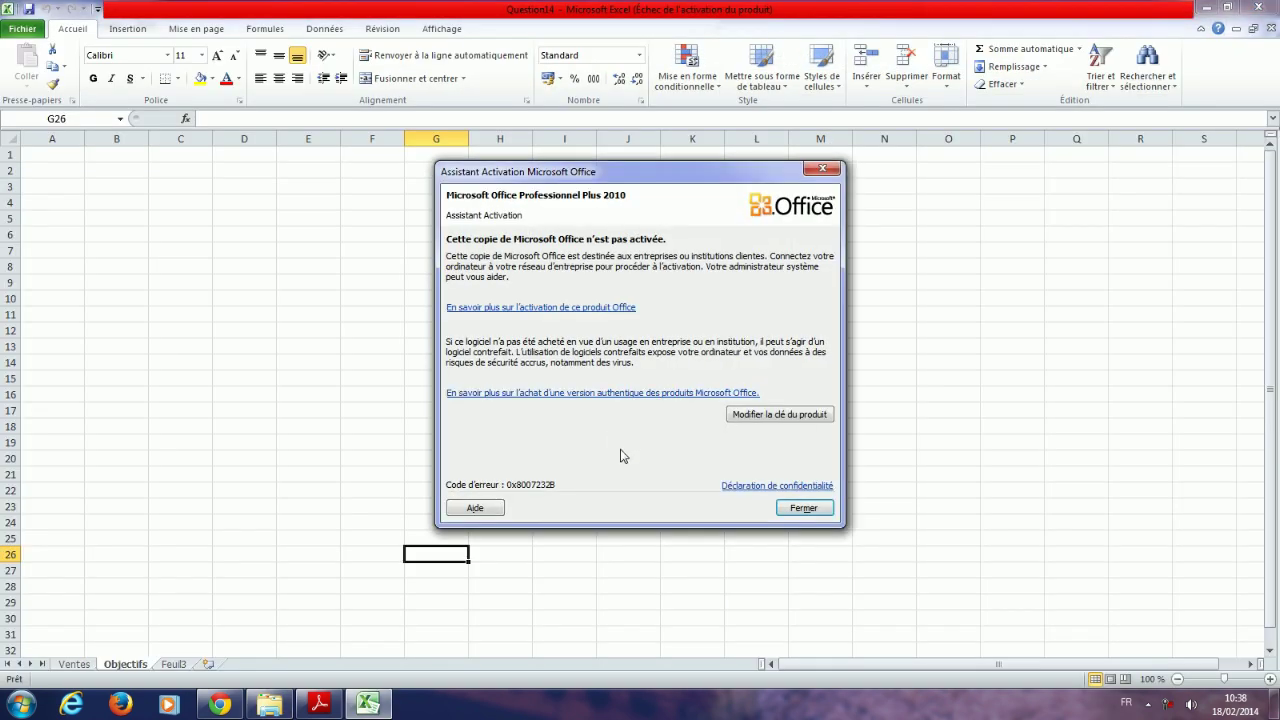
pyautogui.click(838, 167)
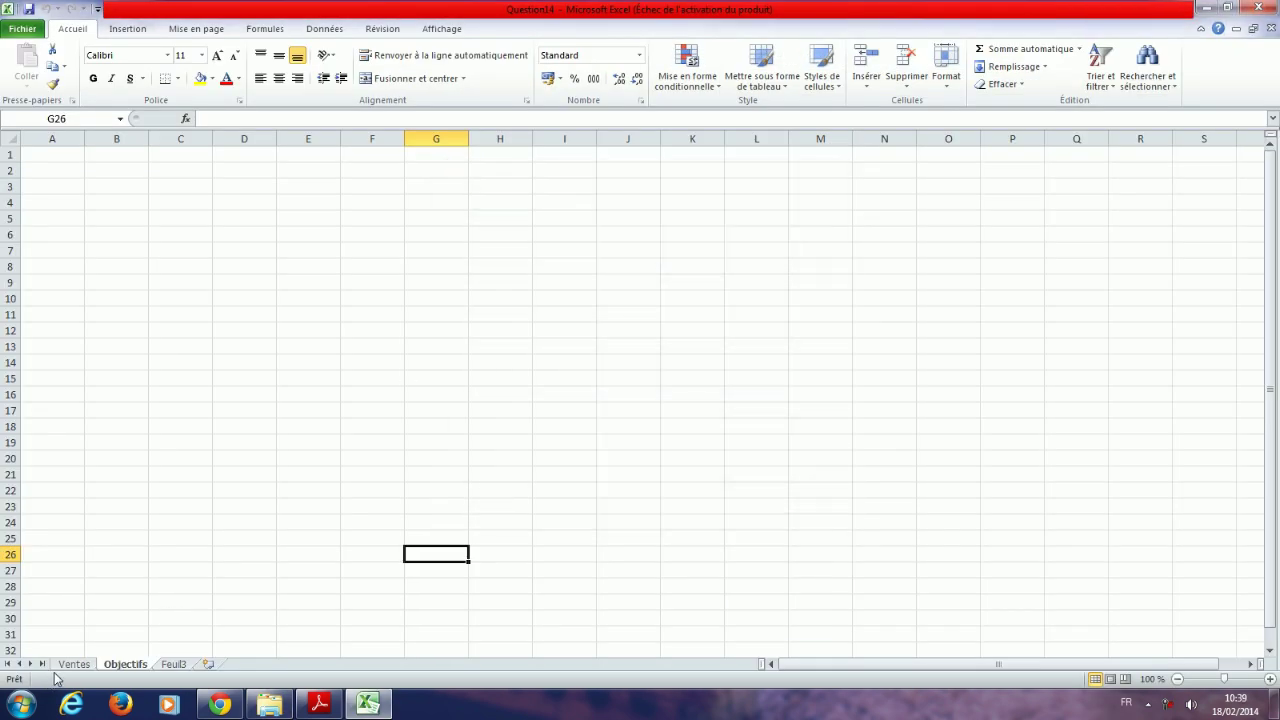
pyautogui.click(320, 705)
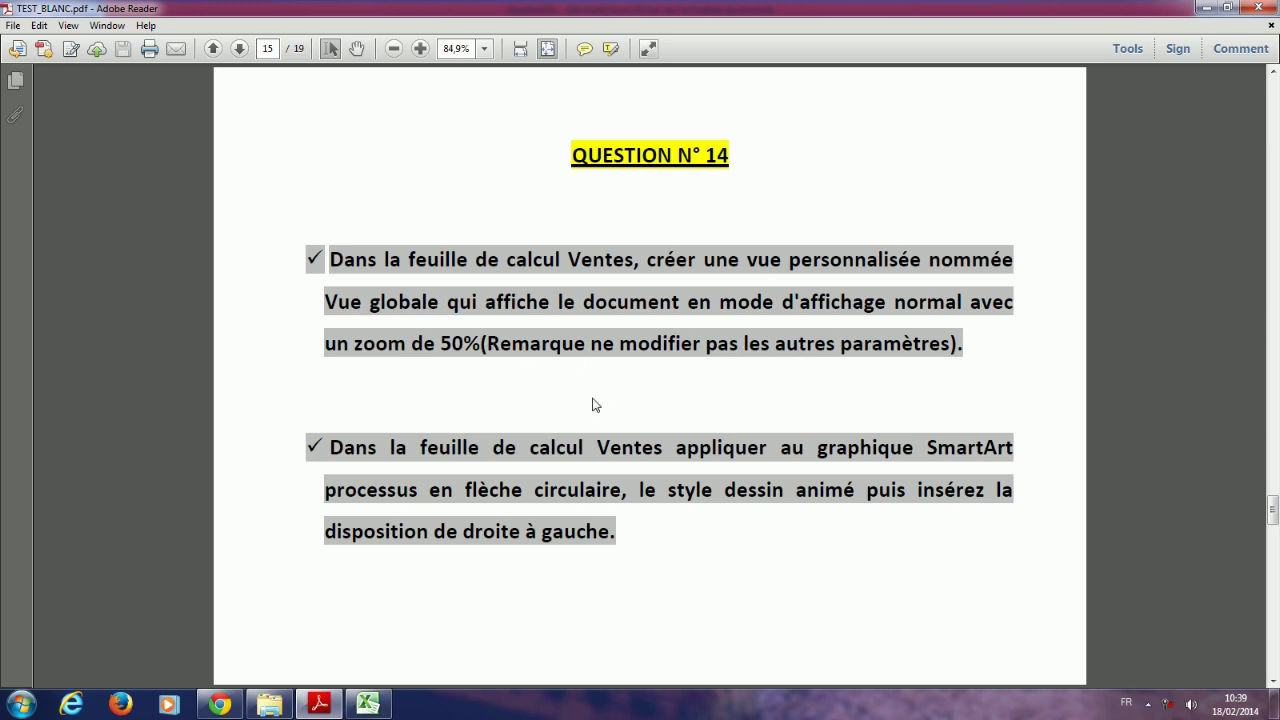
# - Show the Ventes sheet of the Question14 workbook and recheck the custom view task in the PDF
pyautogui.click(368, 704)
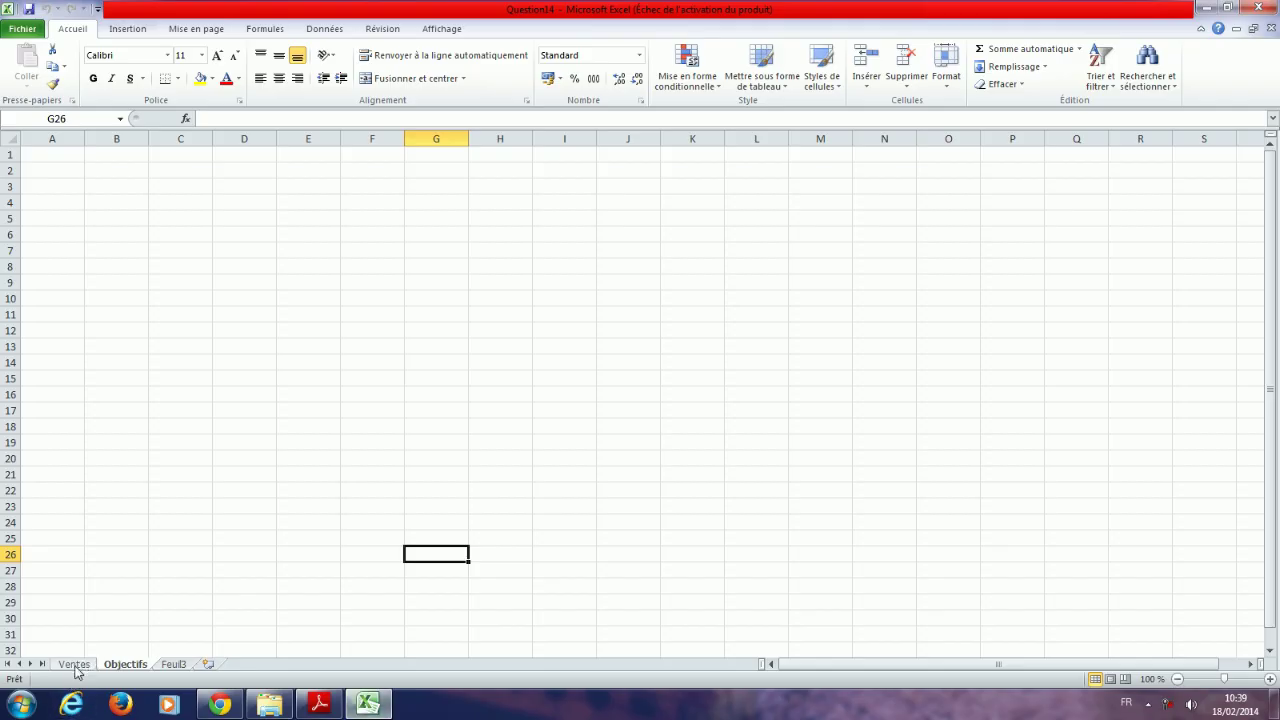
pyautogui.click(74, 664)
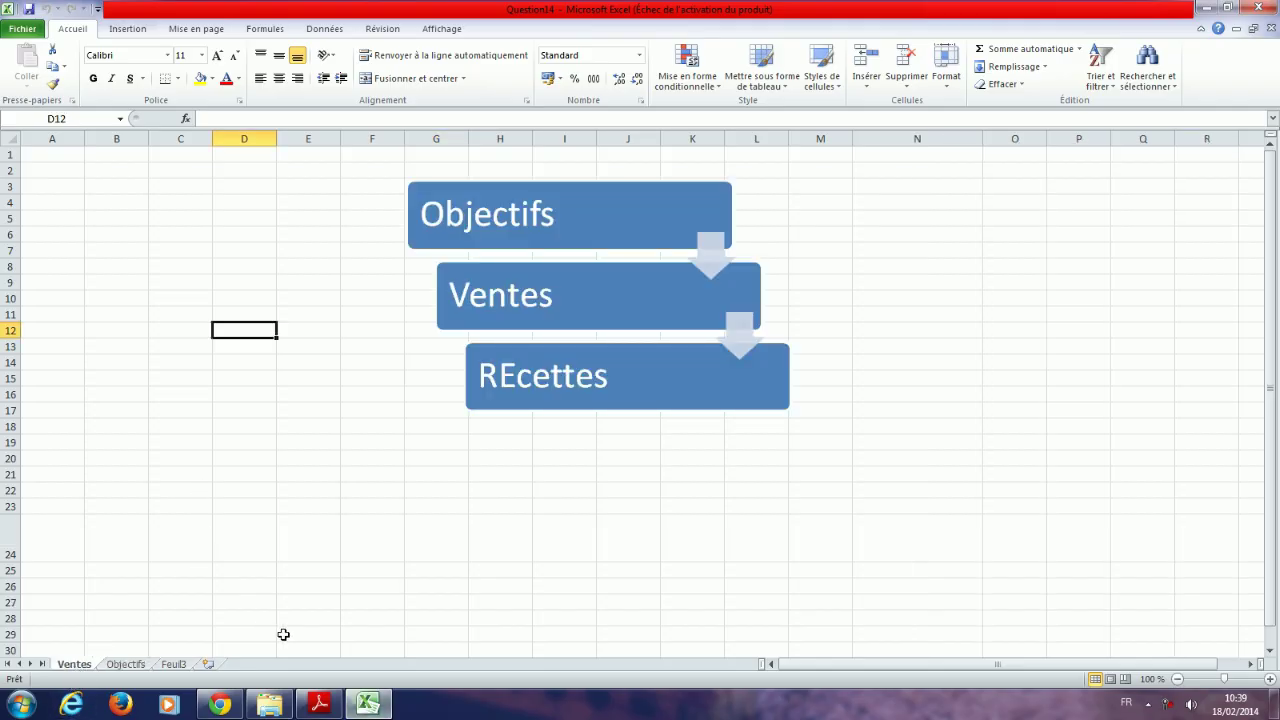
pyautogui.click(243, 188)
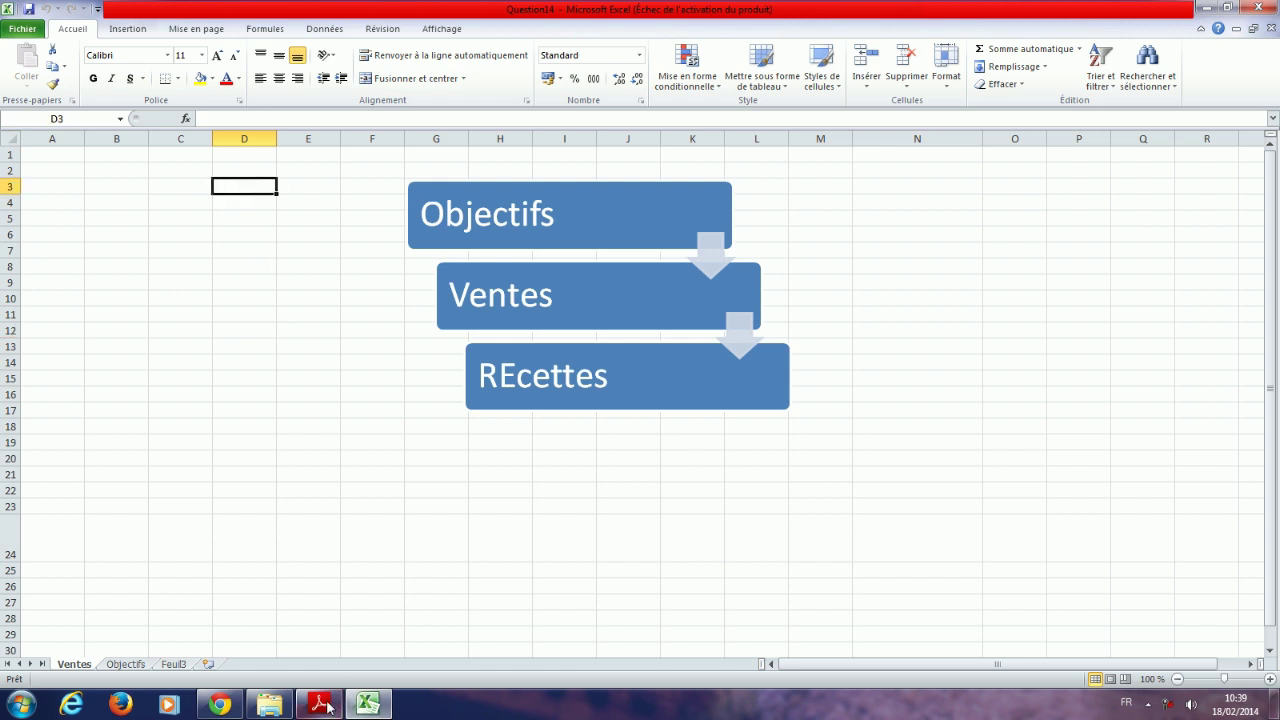
pyautogui.click(320, 704)
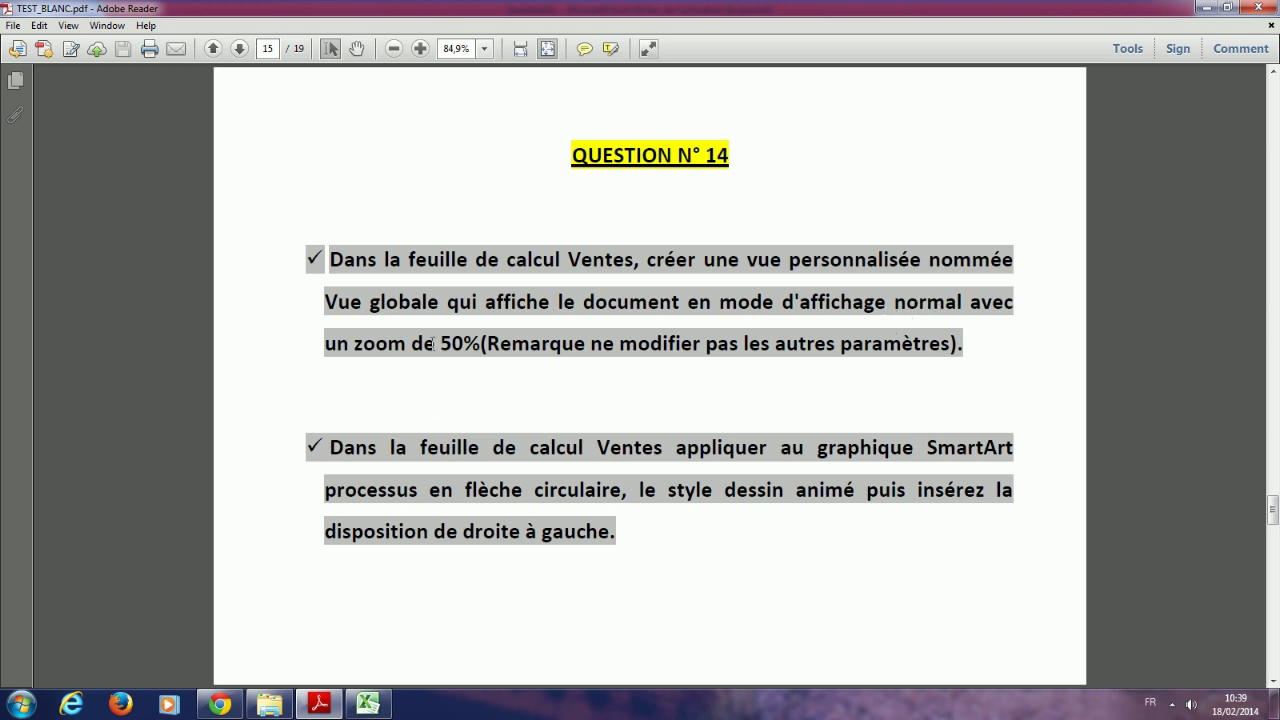
pyautogui.moveTo(375, 708)
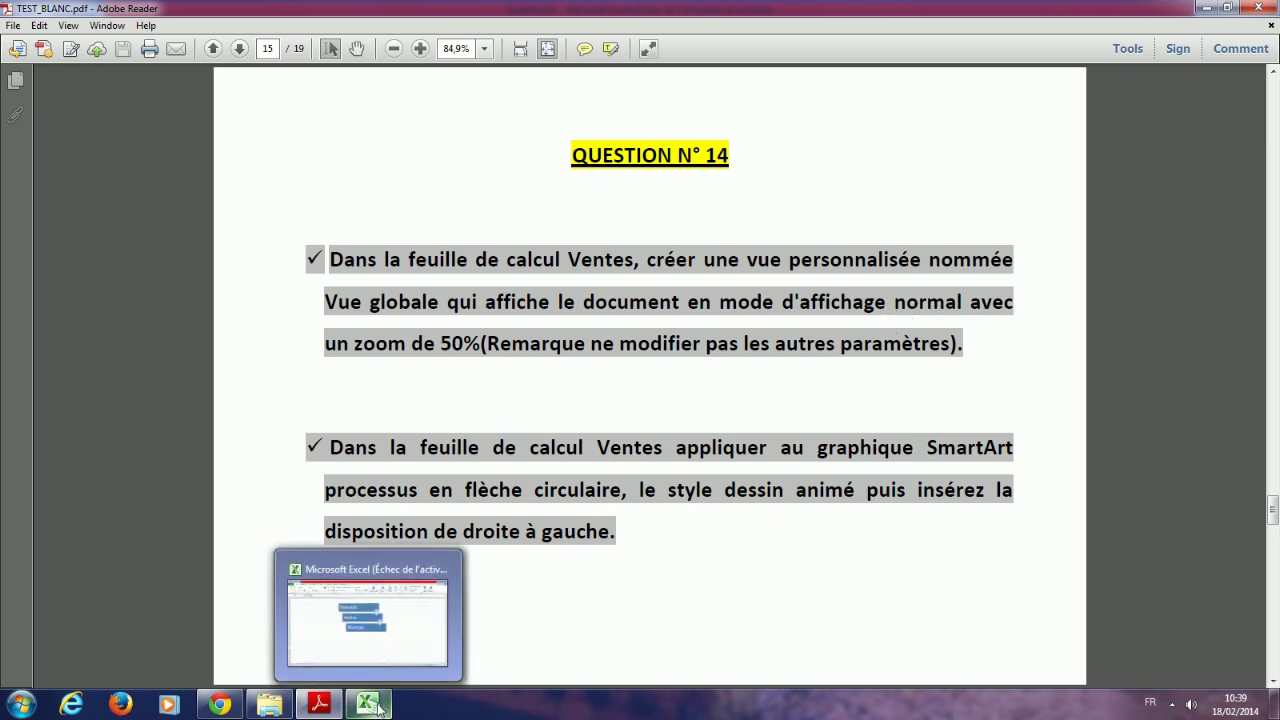
pyautogui.click(378, 706)
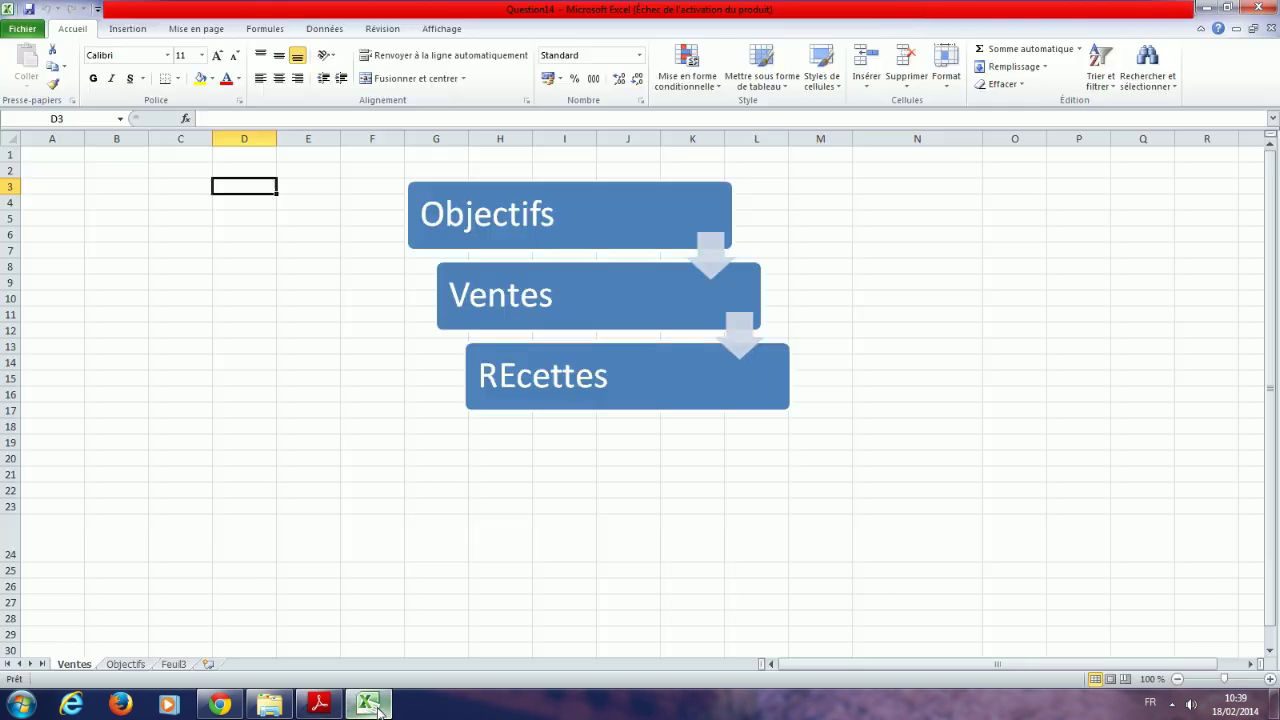
# - Set the zoom of the Ventes sheet to 50%
pyautogui.click(442, 30)
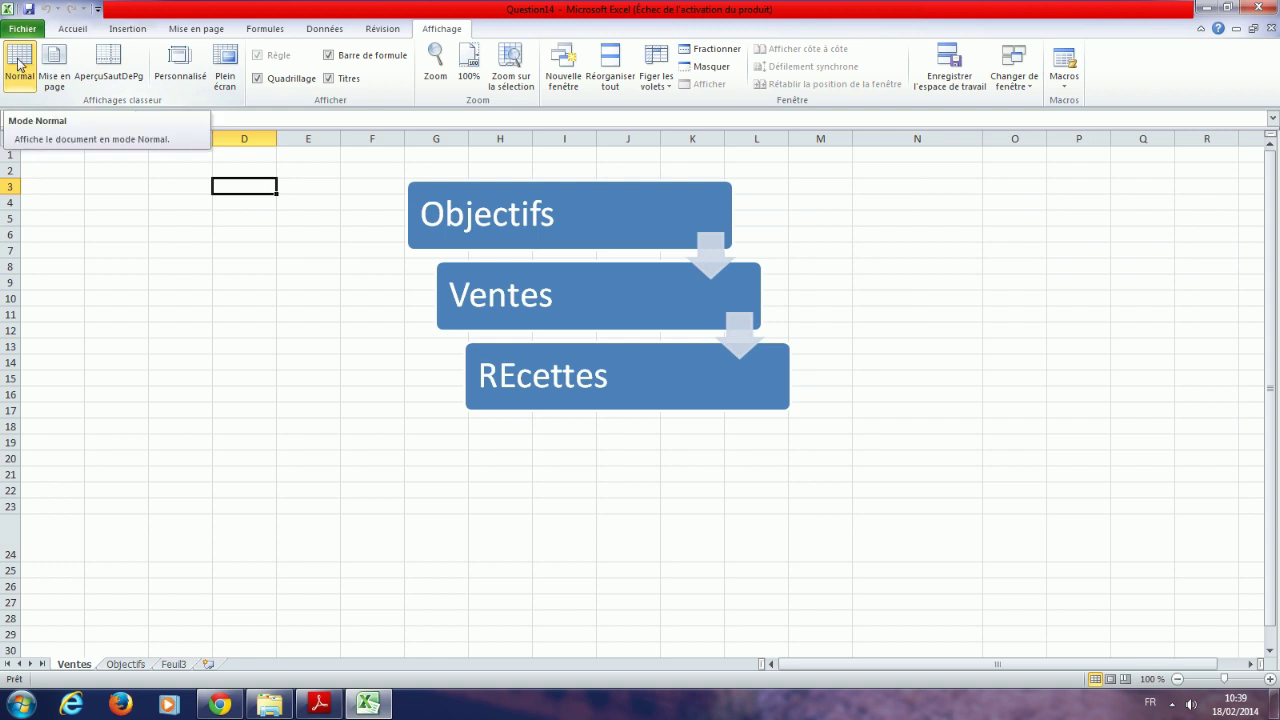
pyautogui.click(436, 64)
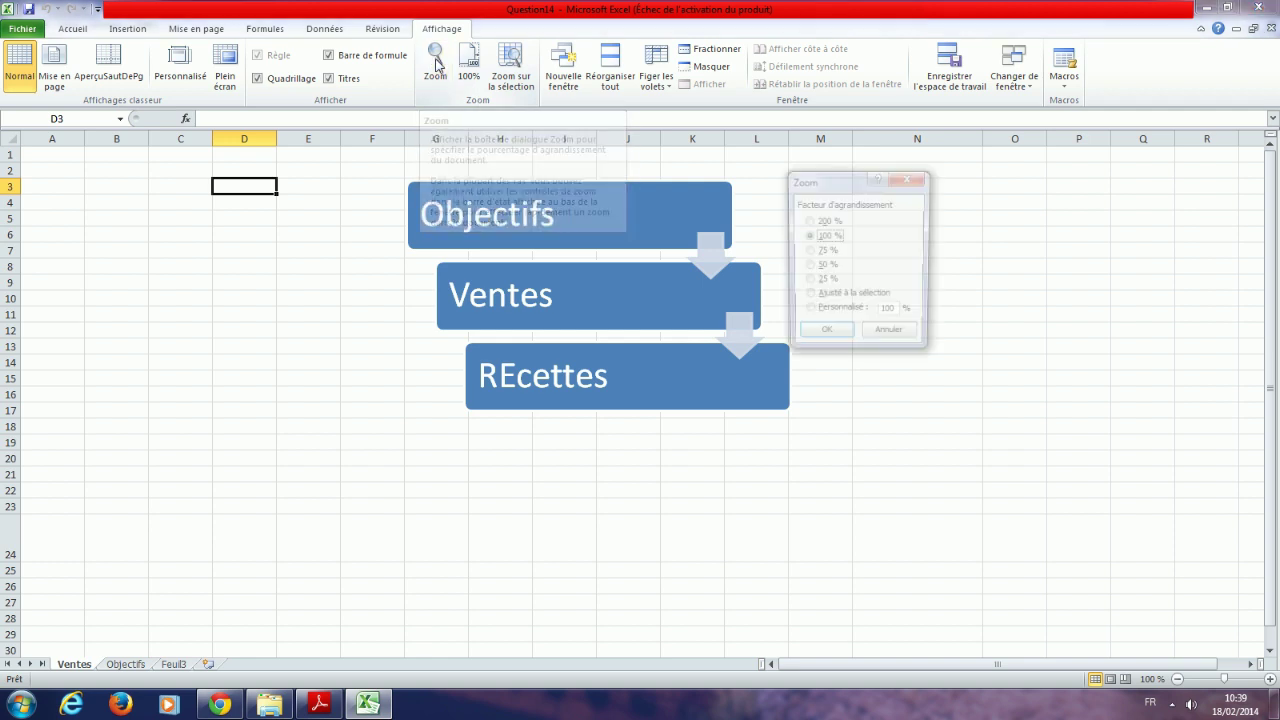
pyautogui.click(808, 267)
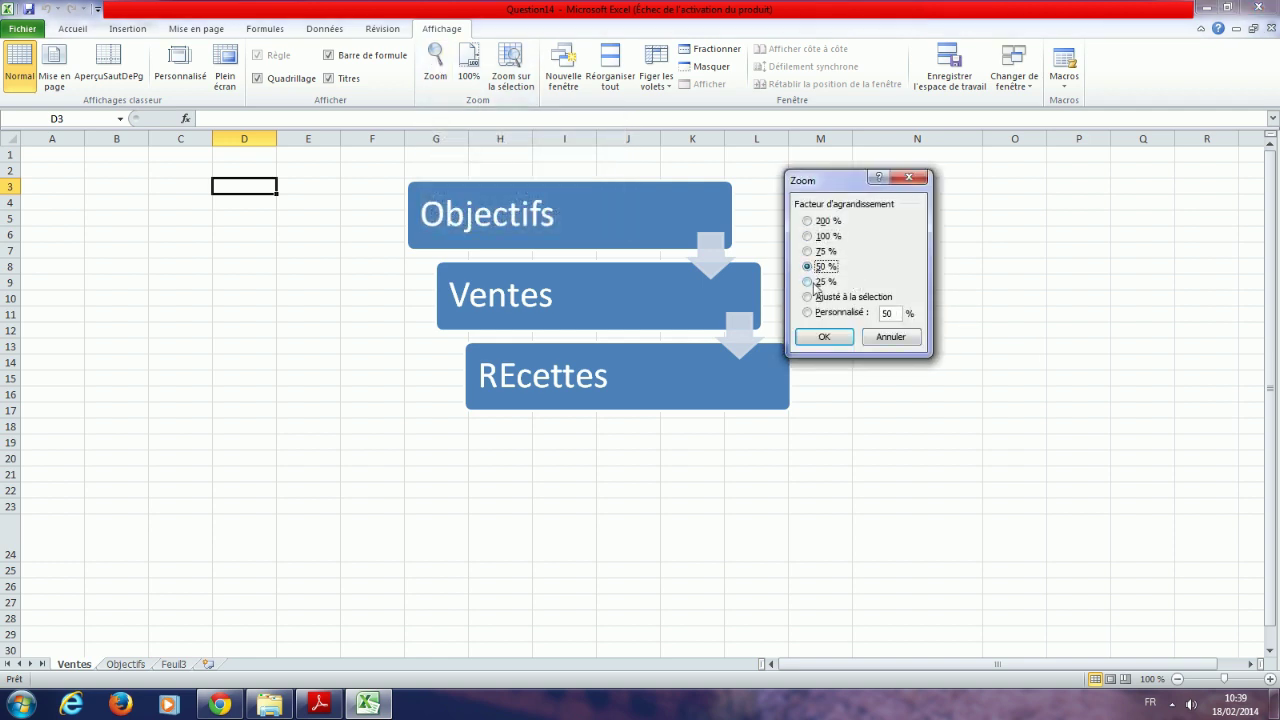
pyautogui.click(823, 338)
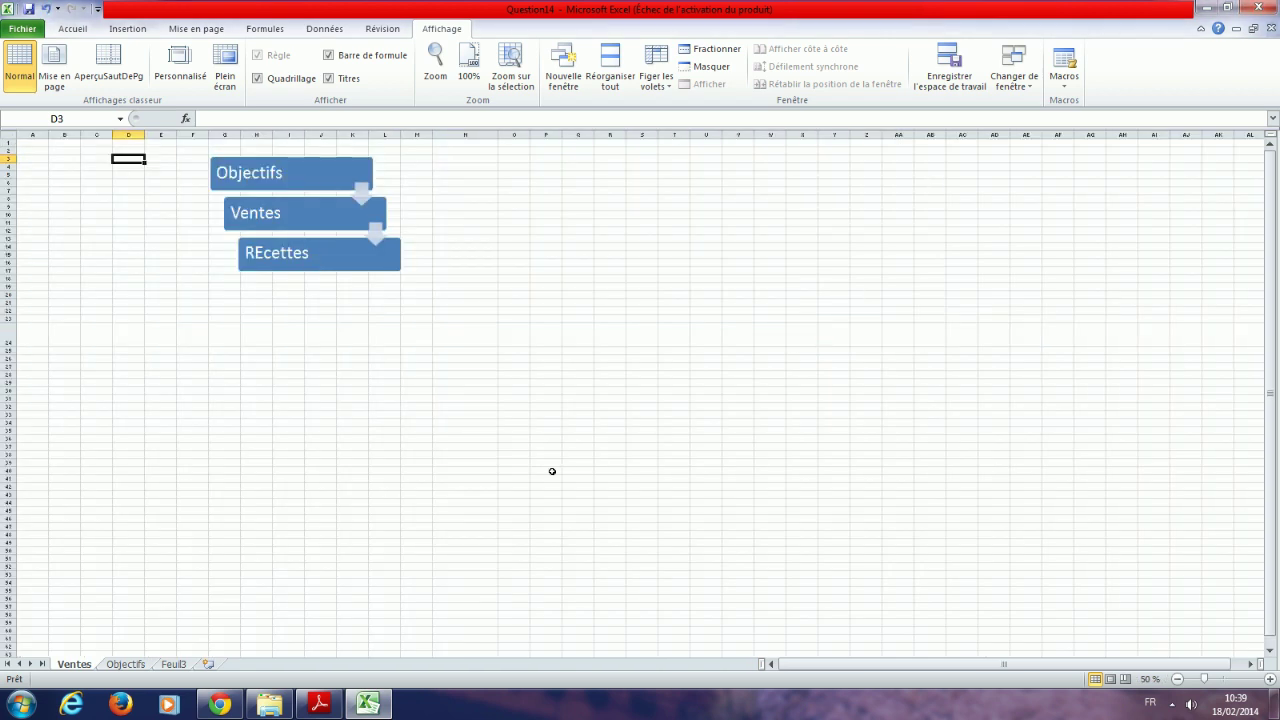
# - Add a custom view named Vue Globale with the default inclusion settings, and return to the question 14 tasks in the PDF
pyautogui.click(320, 705)
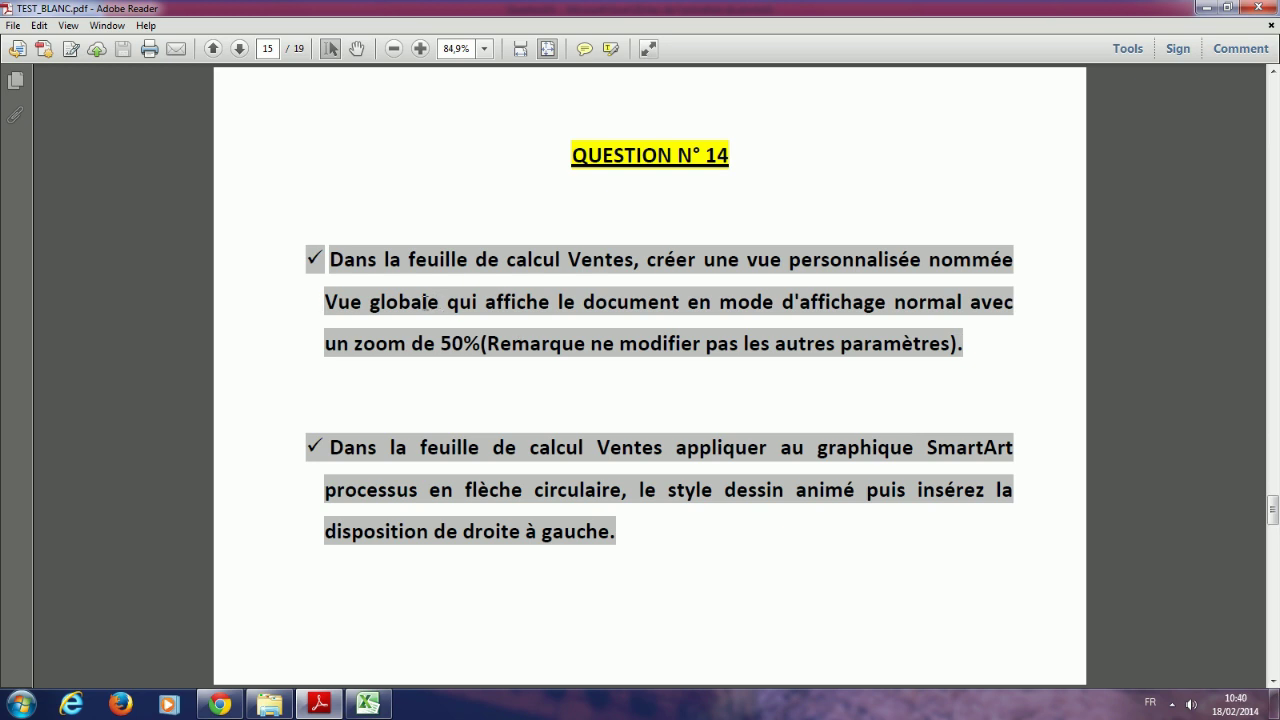
pyautogui.click(368, 705)
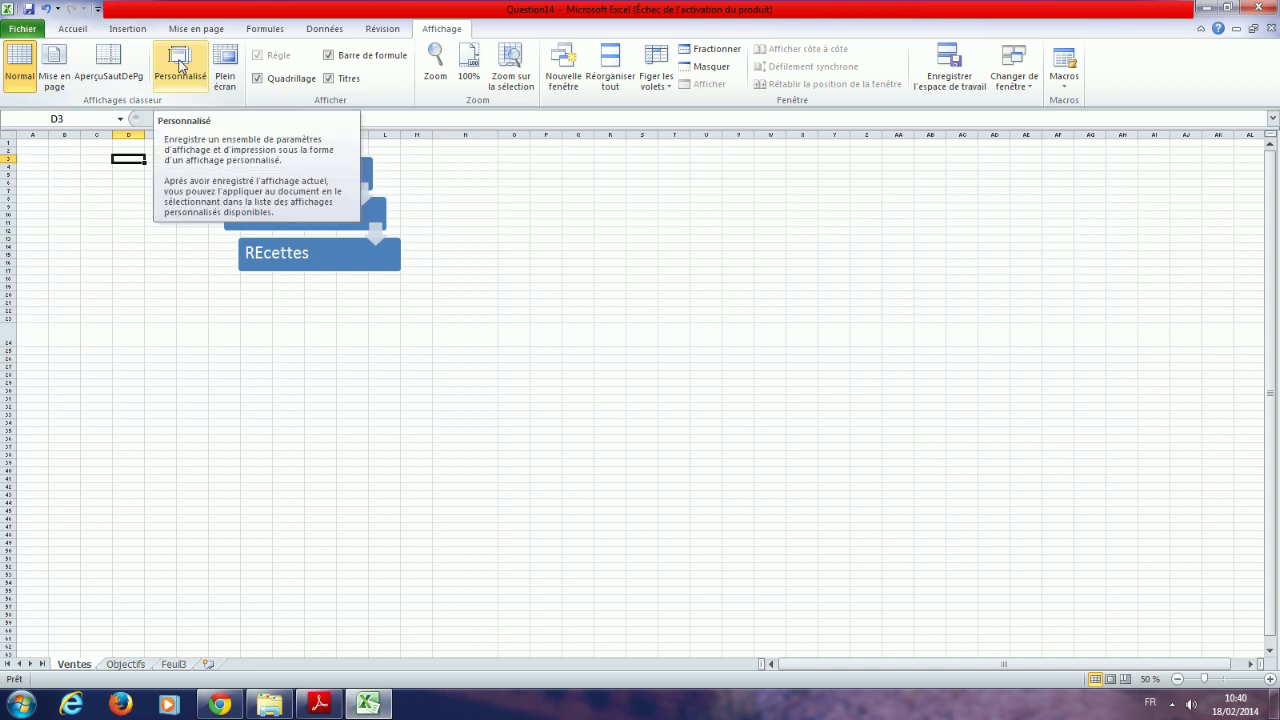
pyautogui.click(180, 66)
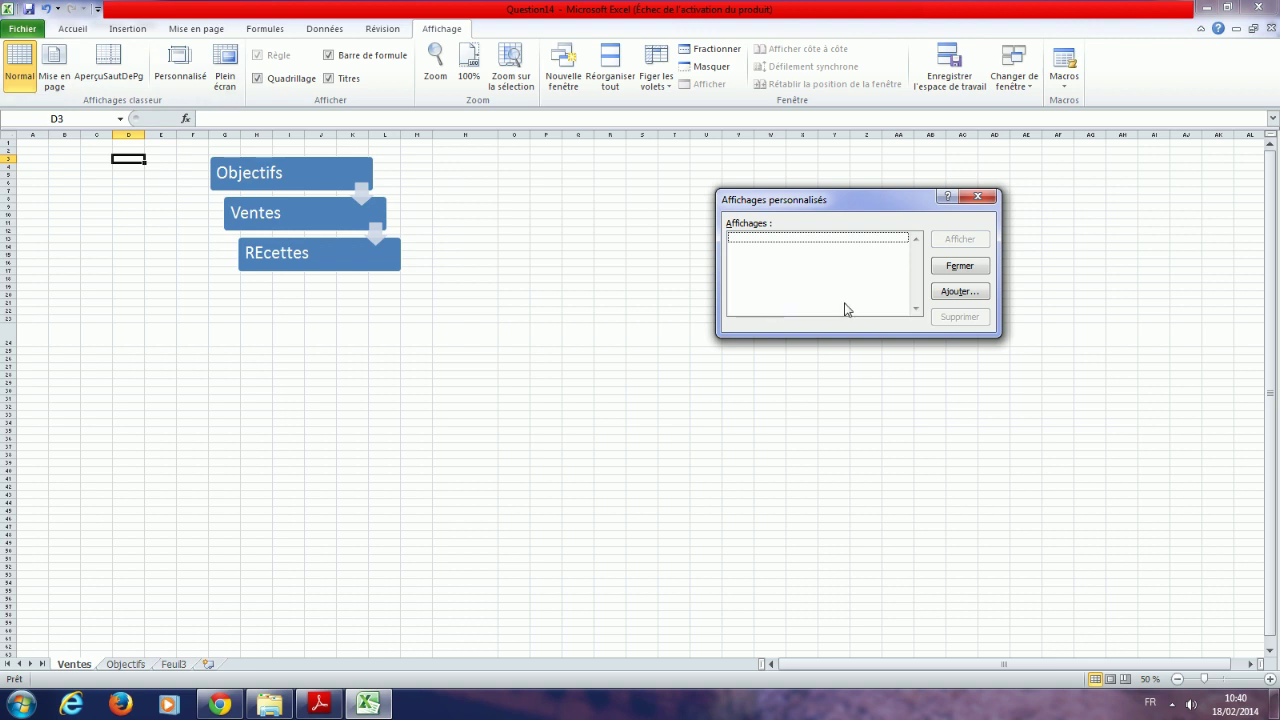
pyautogui.moveTo(818, 207); pyautogui.dragTo(601, 177)
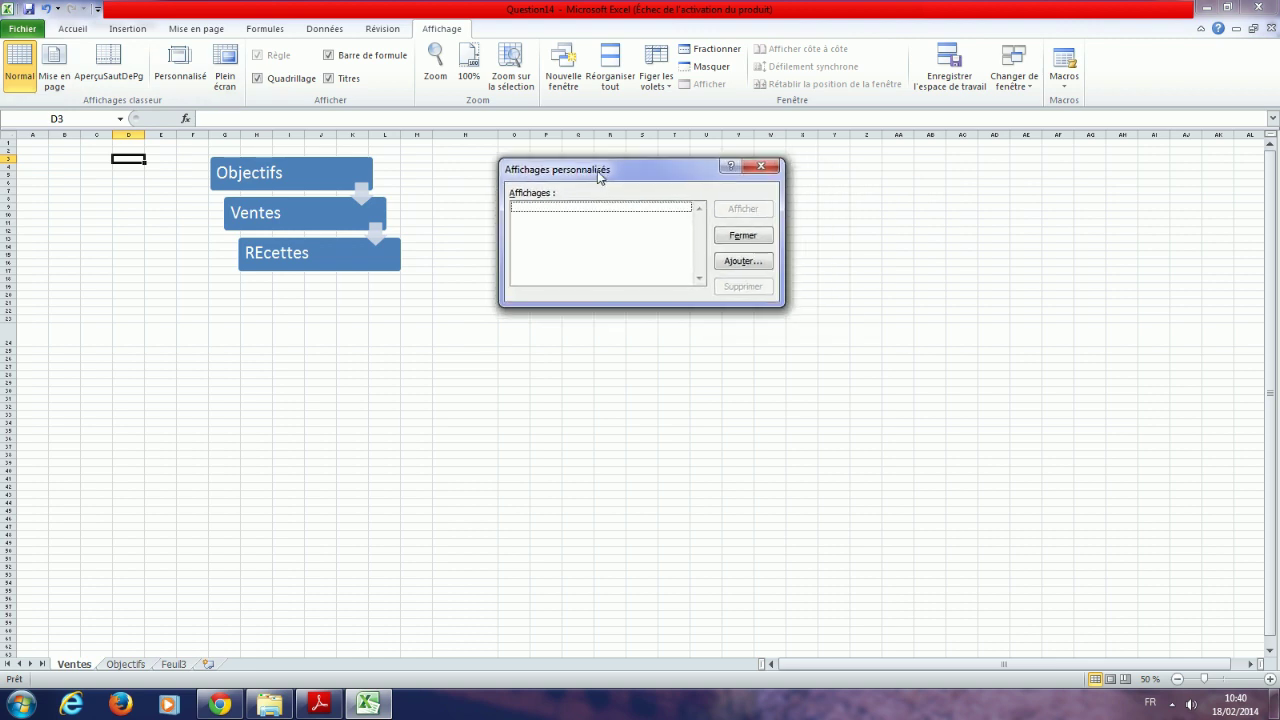
pyautogui.click(739, 264)
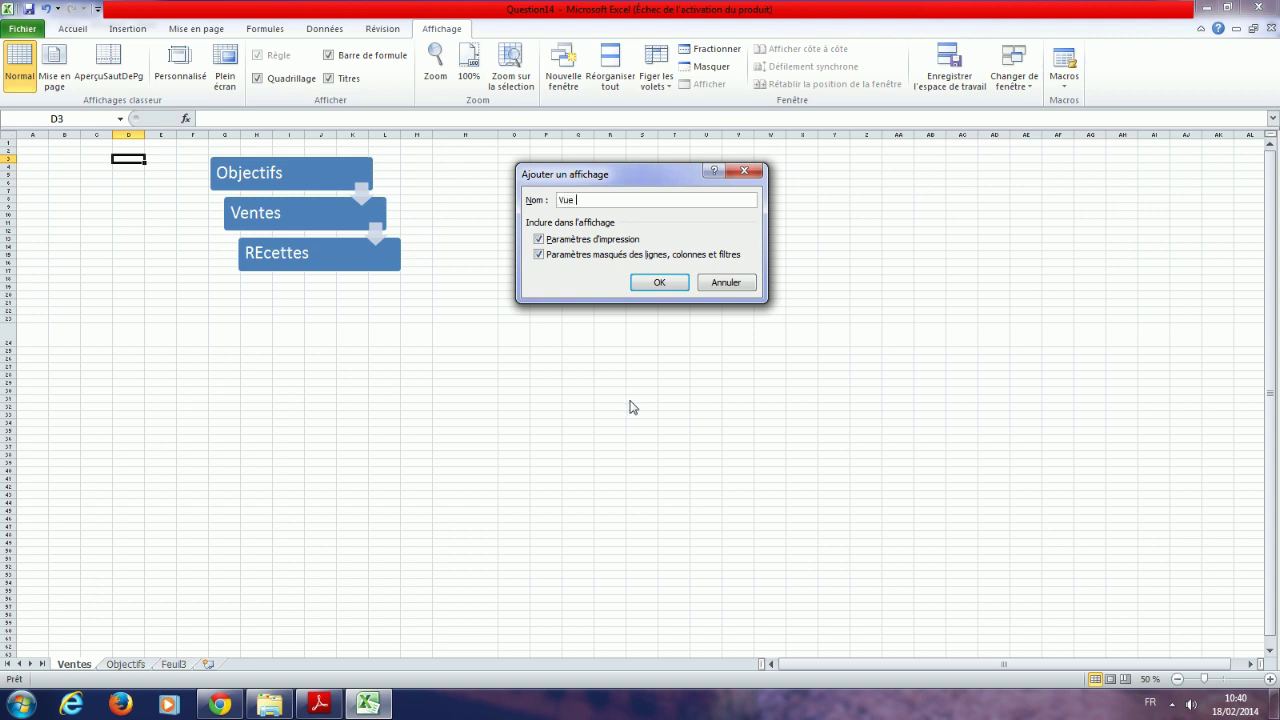
pyautogui.write('Vue Globale')
pyautogui.click(654, 283)
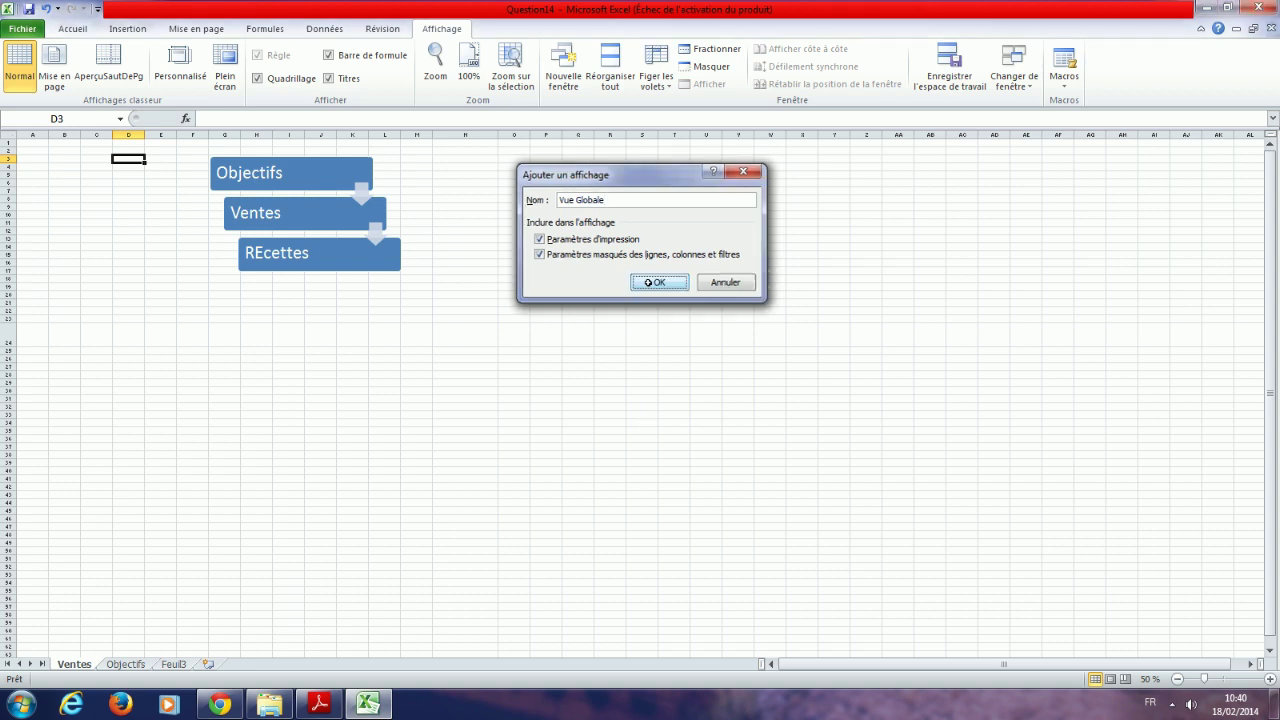
pyautogui.moveTo(370, 706)
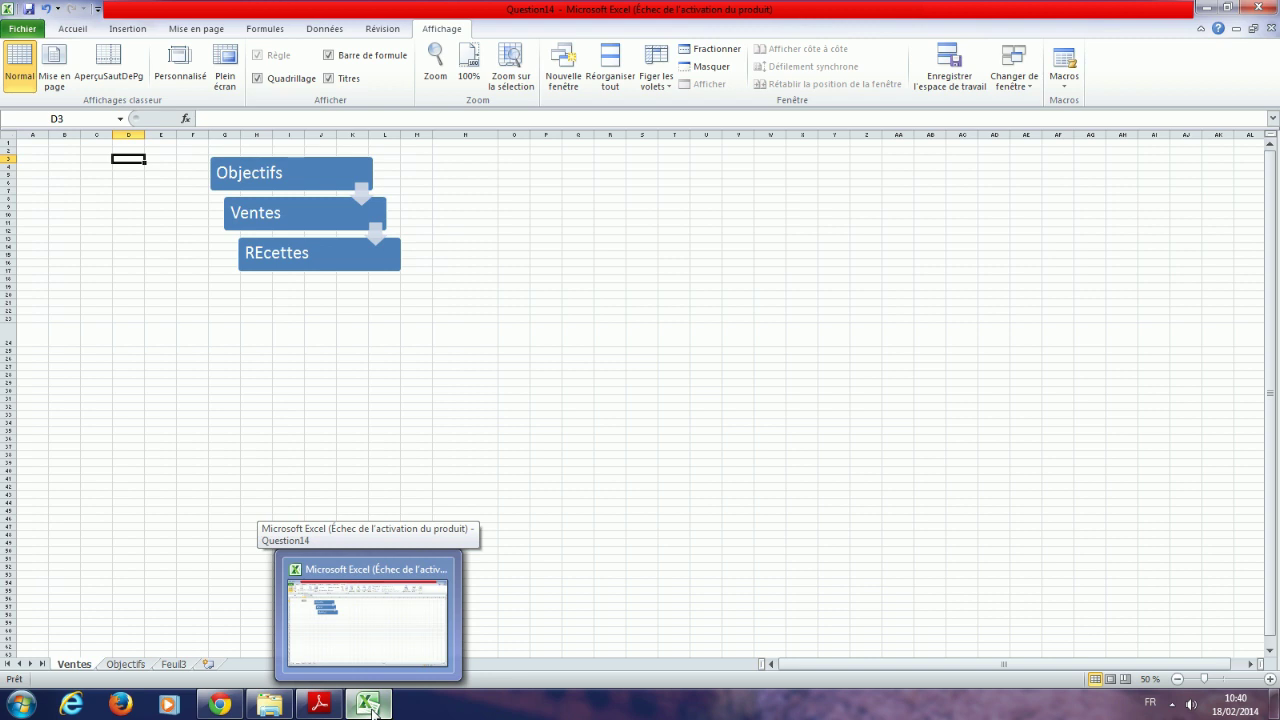
pyautogui.click(370, 706)
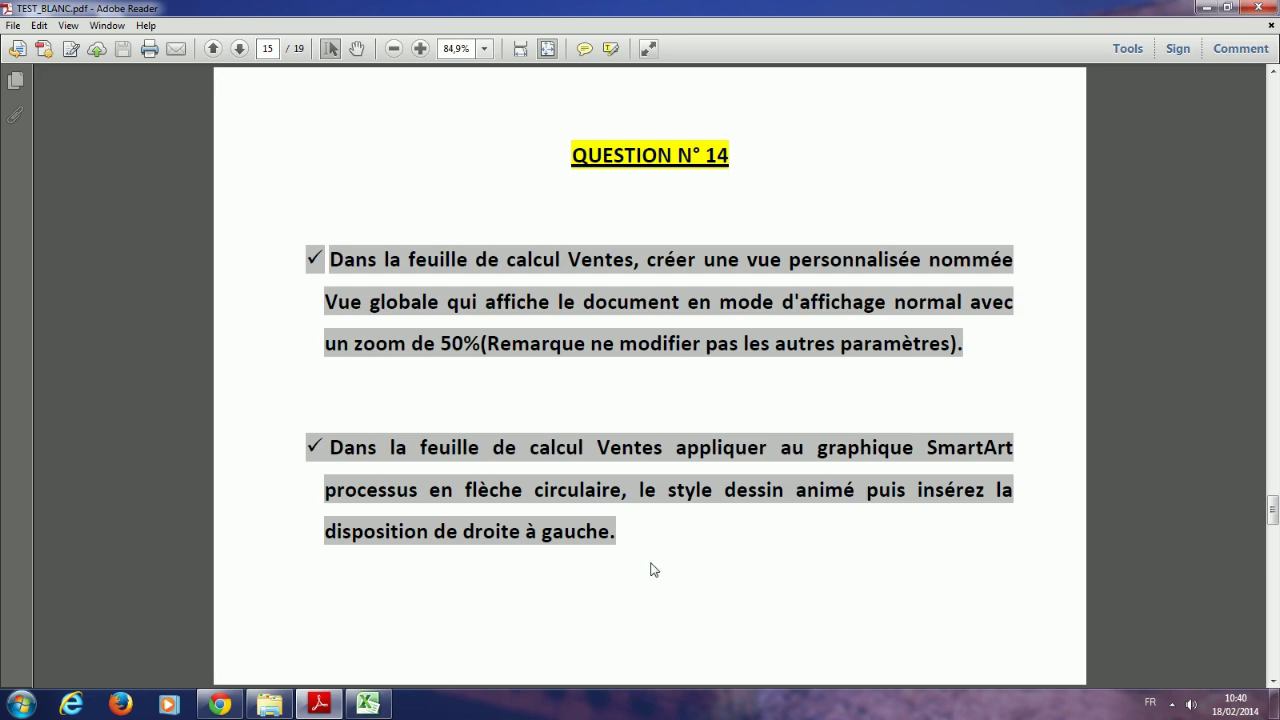
# - Change the layout of the SmartArt graphic on the Ventes sheet to Processus en flèche circulaire, checking the task in the PDF
pyautogui.click(368, 704)
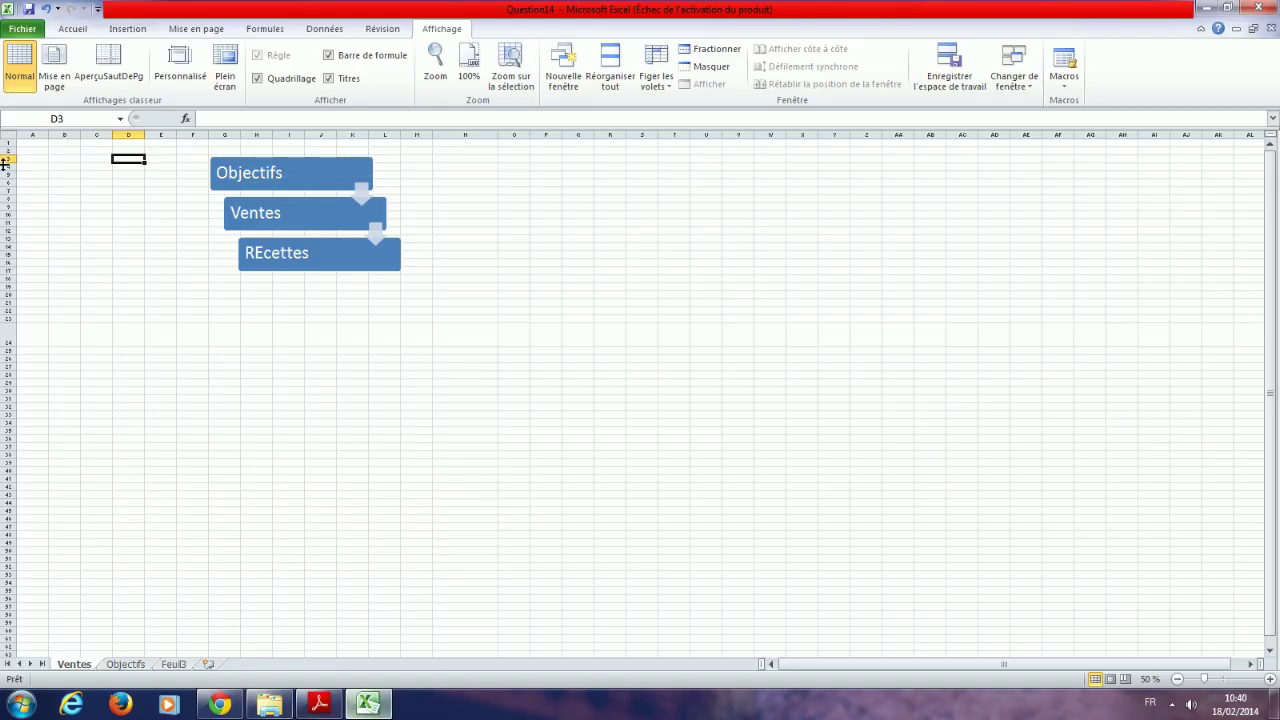
pyautogui.click(288, 166)
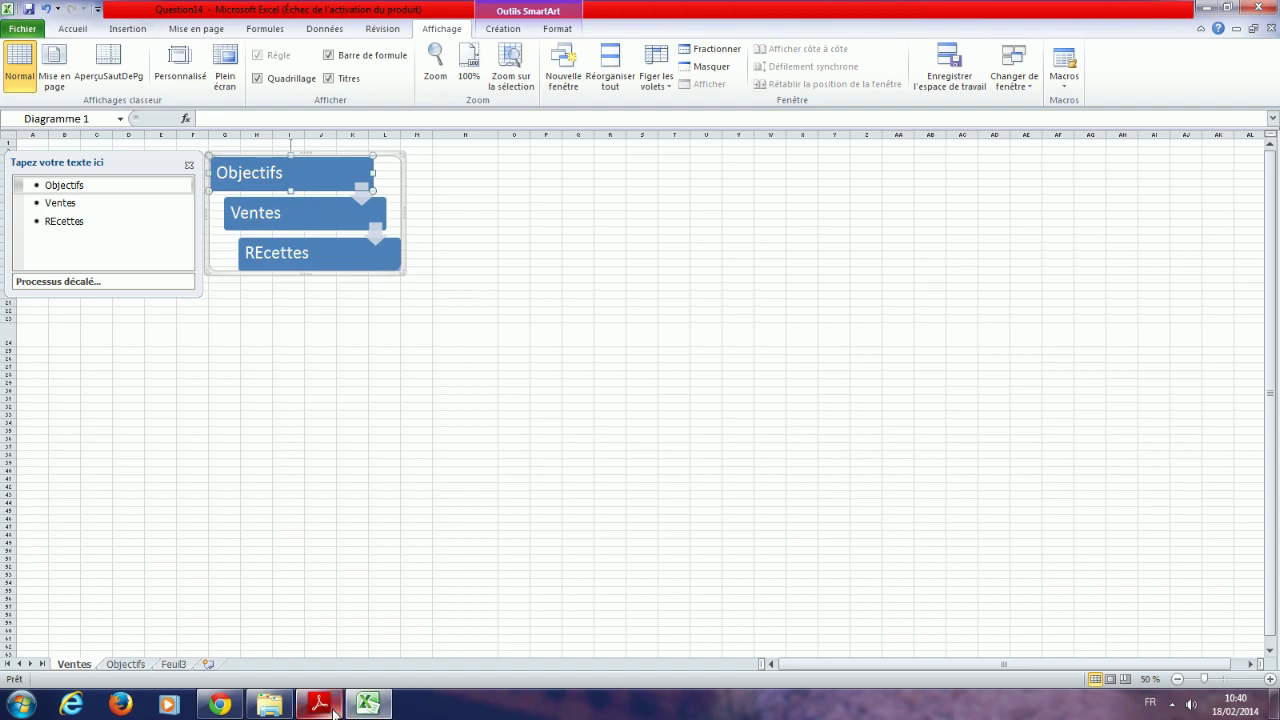
pyautogui.click(351, 631)
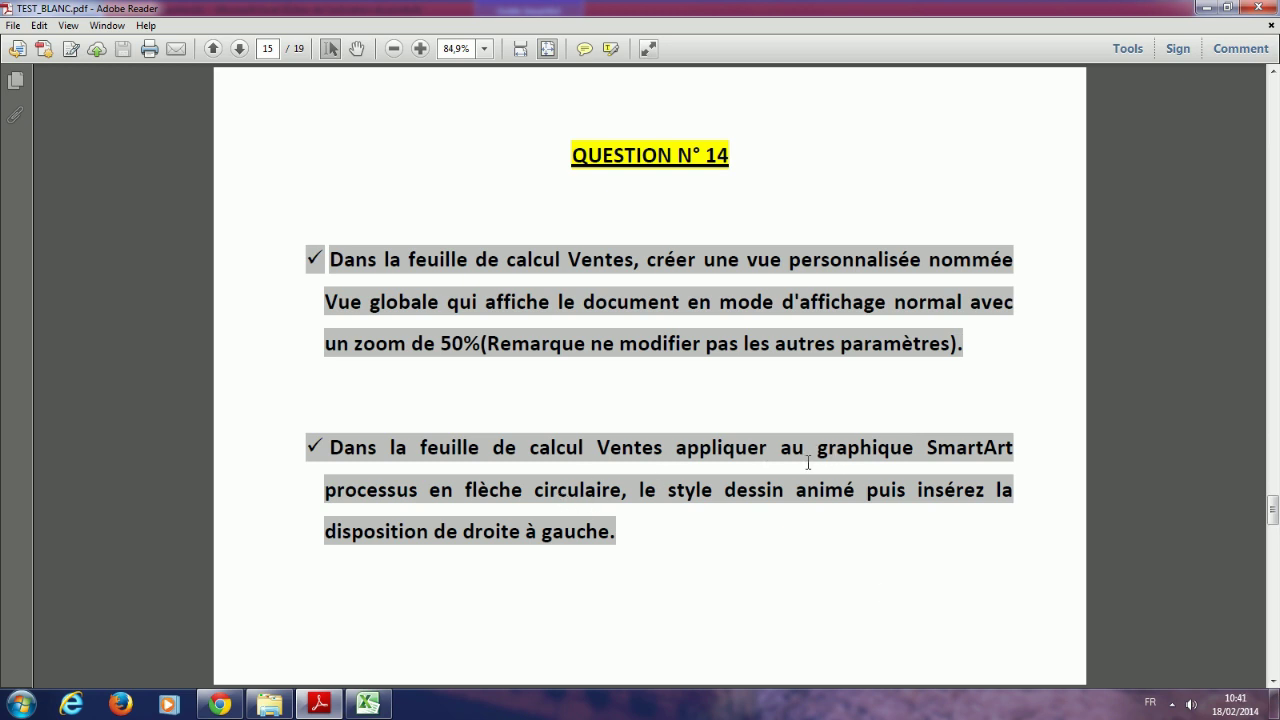
pyautogui.click(368, 705)
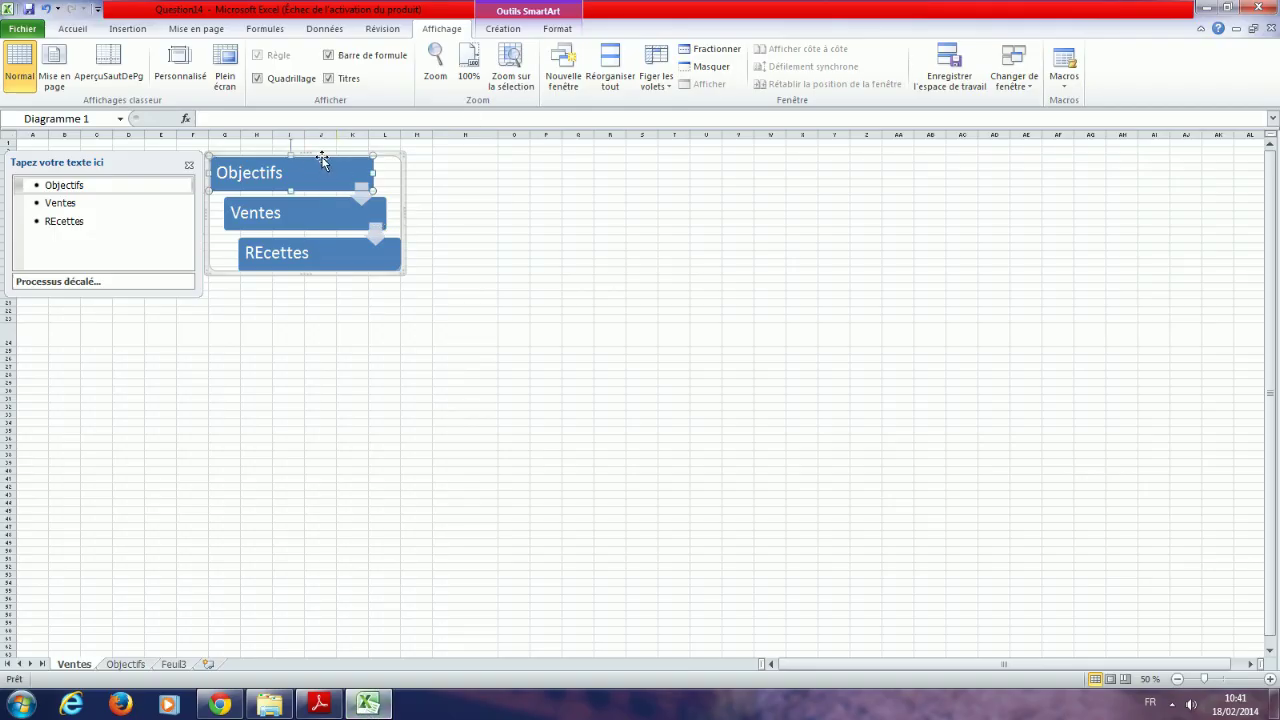
pyautogui.click(503, 29)
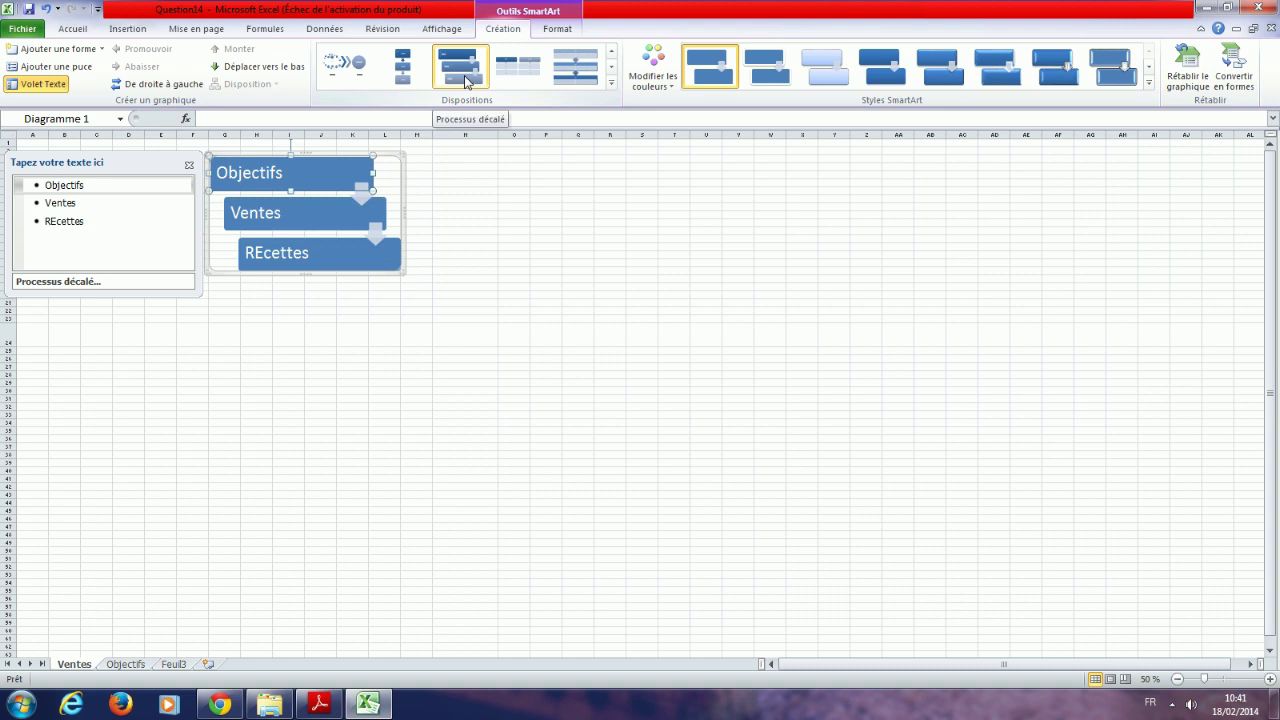
pyautogui.click(612, 88)
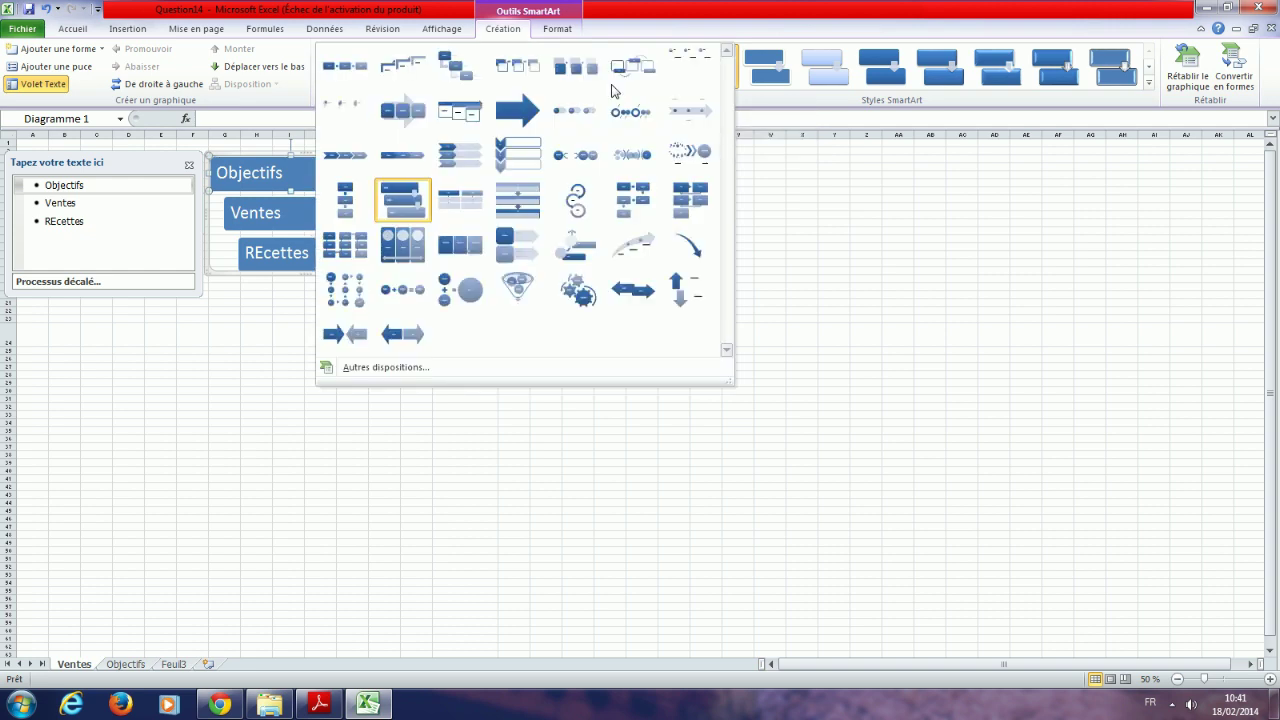
pyautogui.click(586, 201)
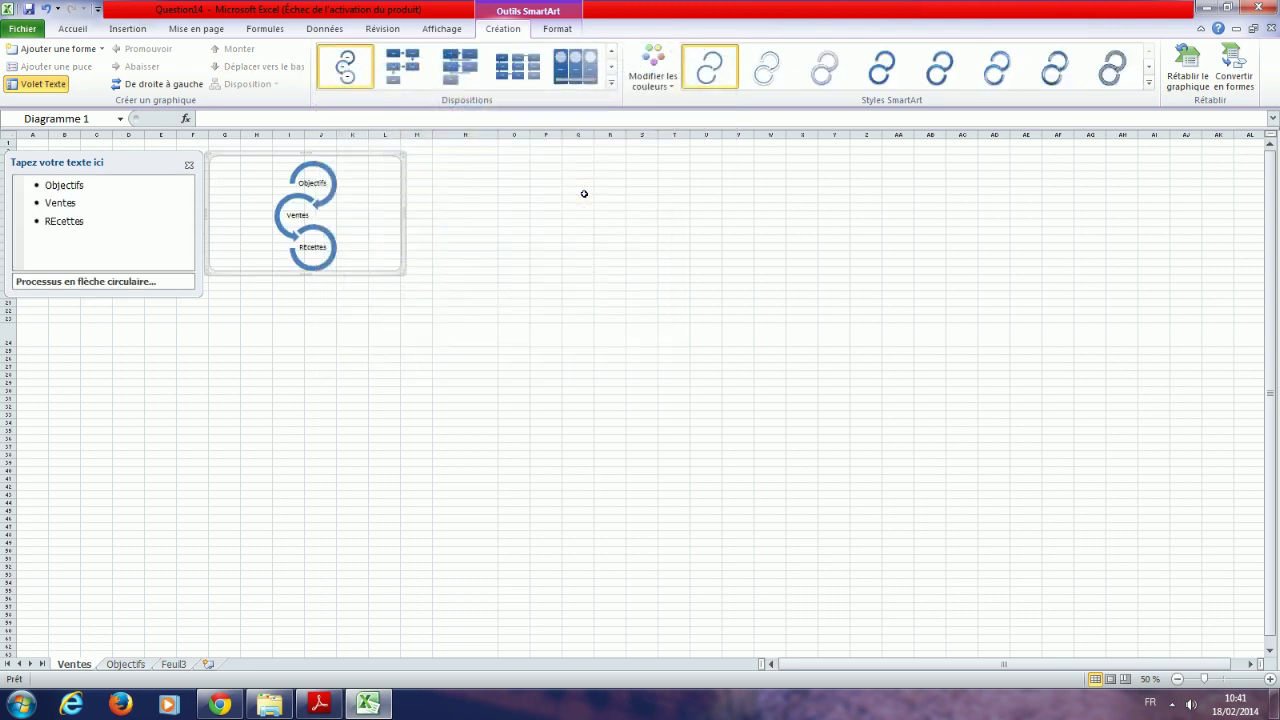
# - Check the required style in the PDF and apply the 3D SmartArt style Dessin animé to the graphic
pyautogui.click(320, 705)
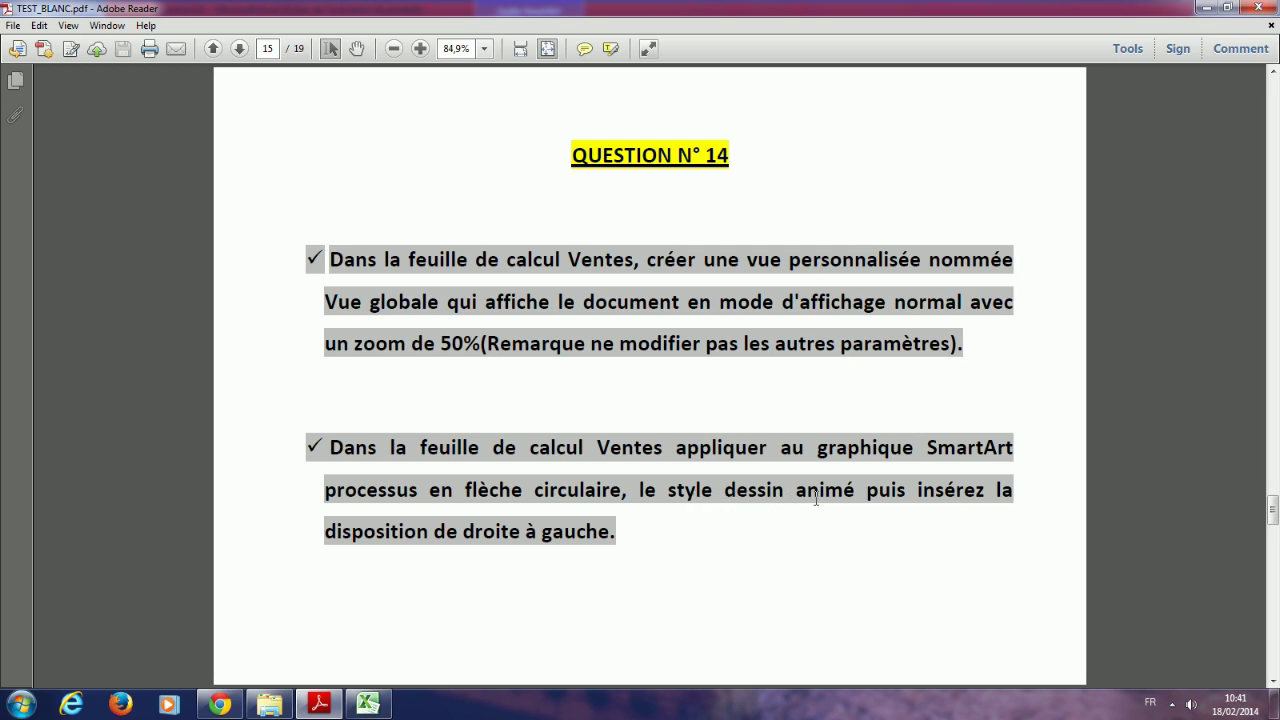
pyautogui.click(368, 705)
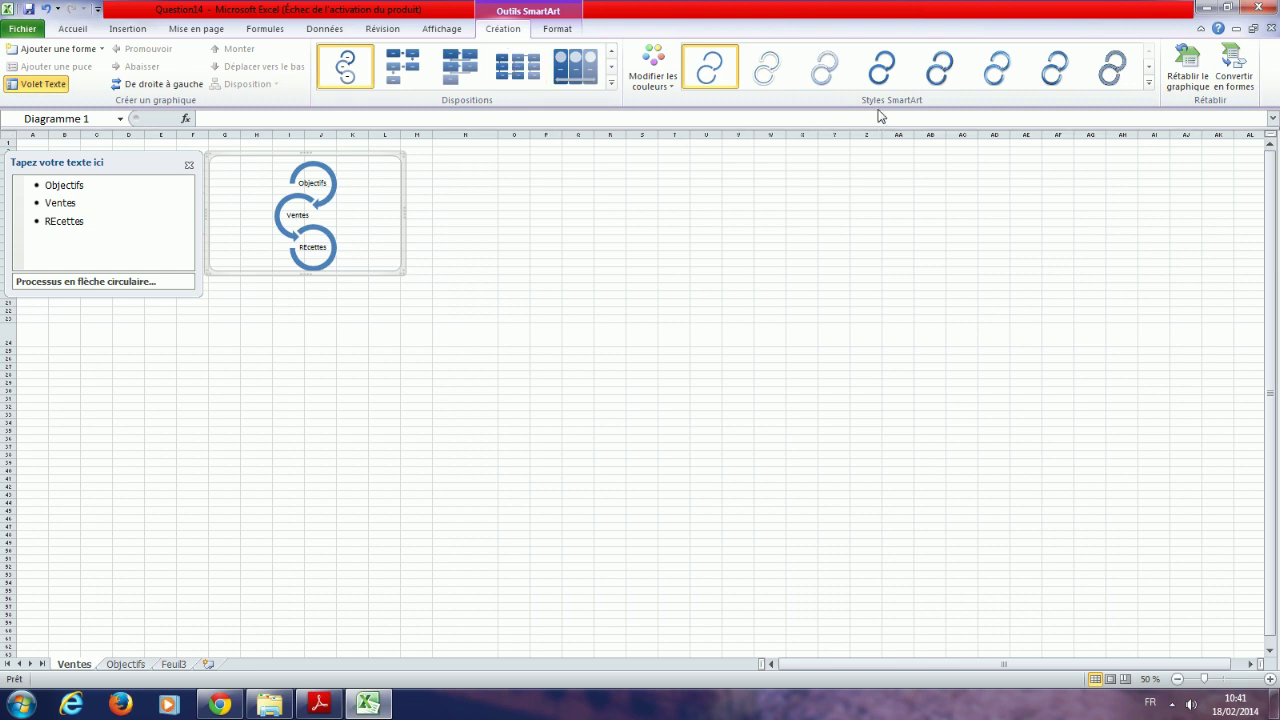
pyautogui.click(1150, 84)
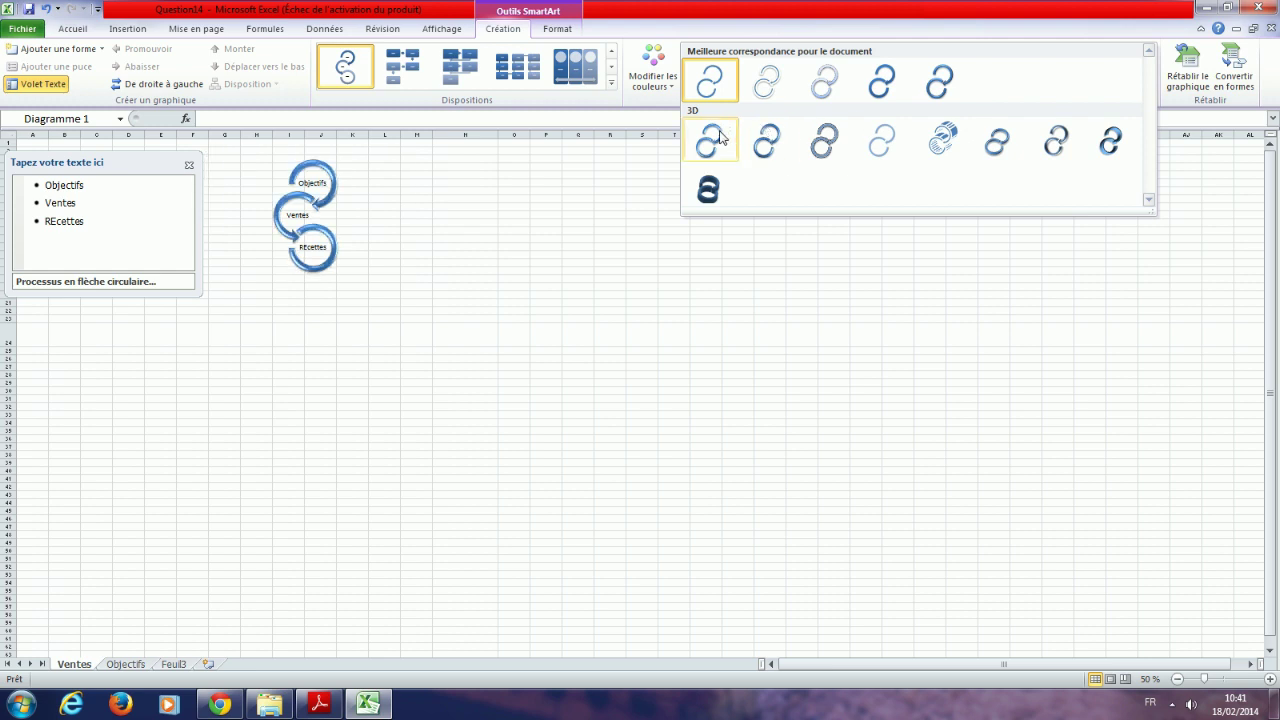
pyautogui.click(820, 146)
# - Recheck the layout direction task in the PDF and set the SmartArt graphic to run from right to left, leaving it deselected
pyautogui.click(320, 705)
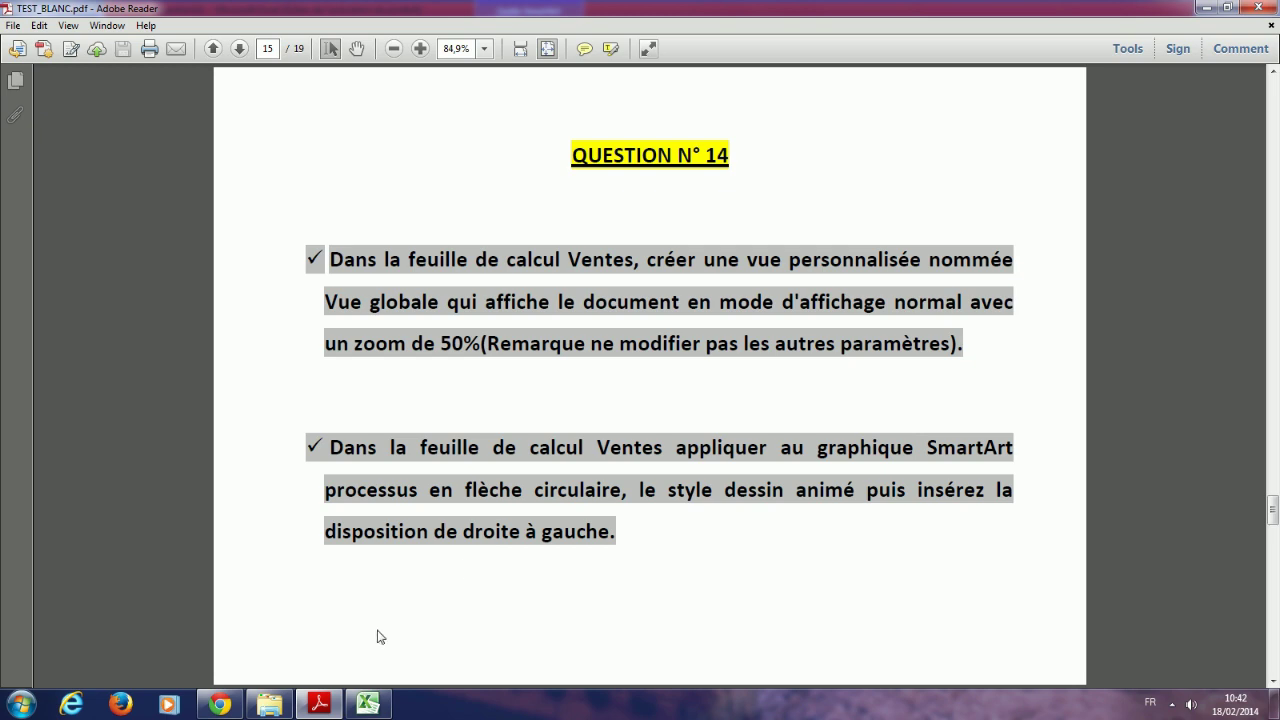
pyautogui.click(360, 708)
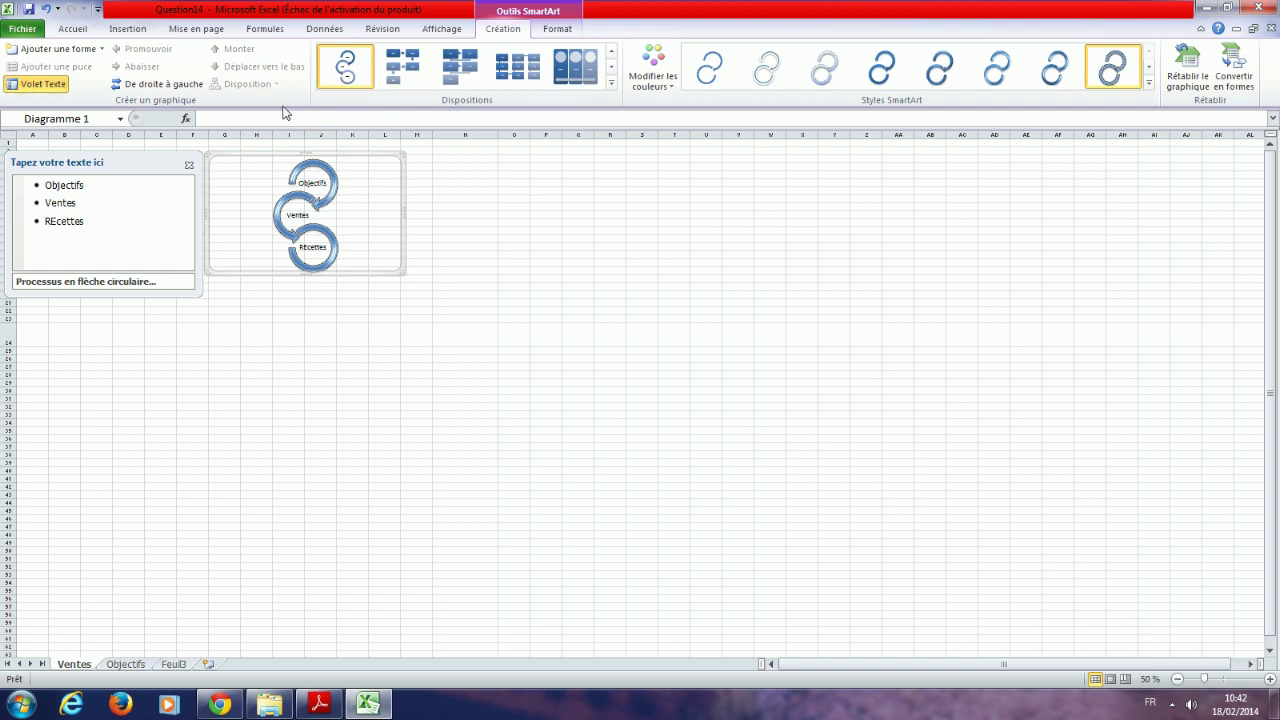
pyautogui.click(155, 88)
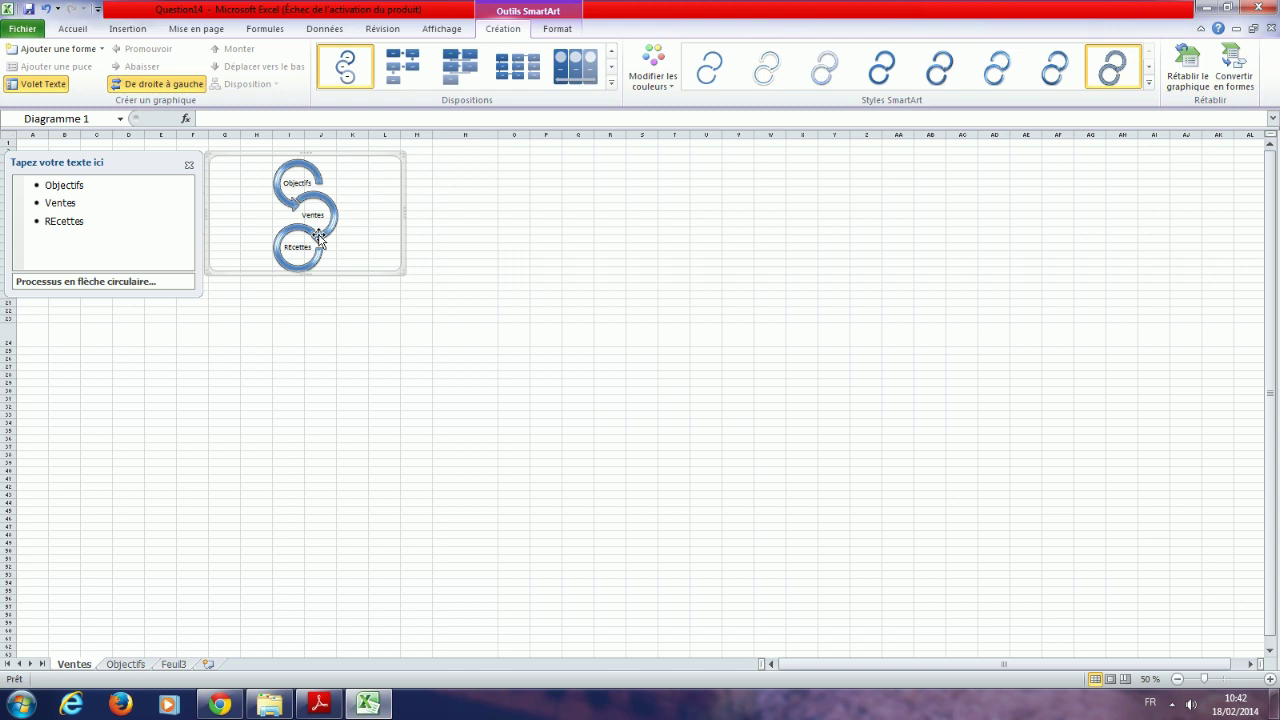
pyautogui.click(259, 324)
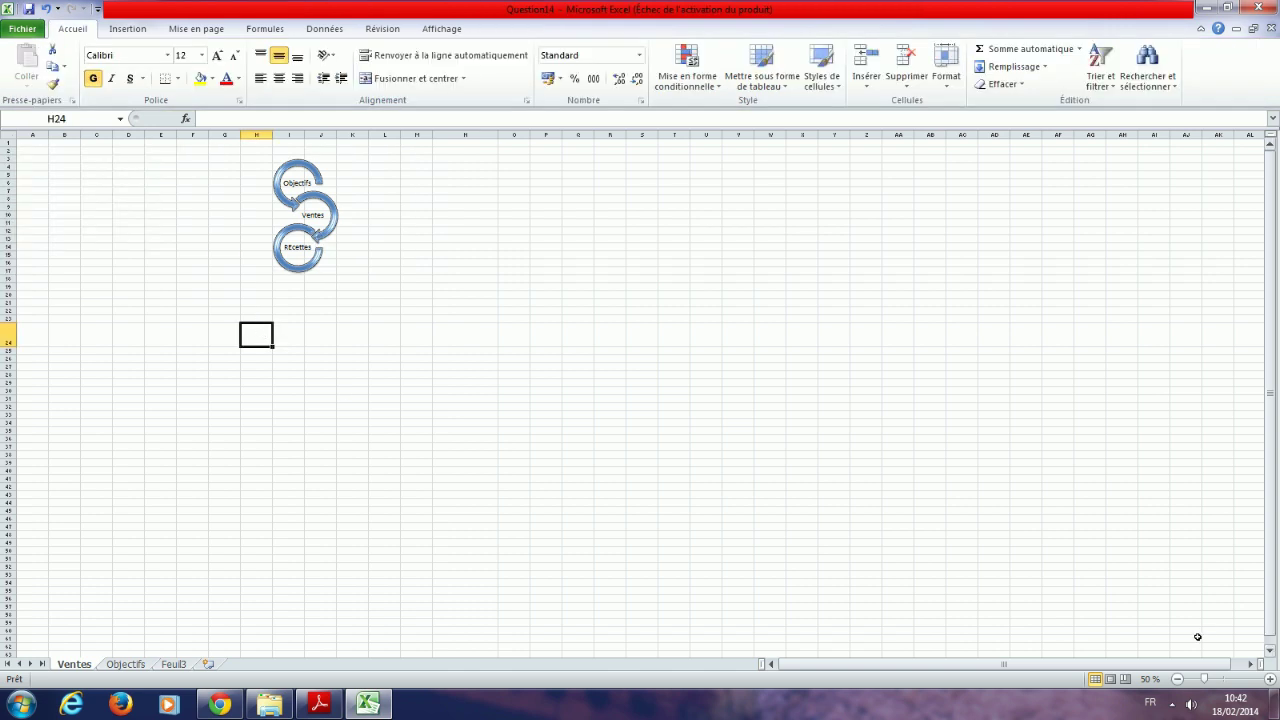
pyautogui.click(1173, 710)
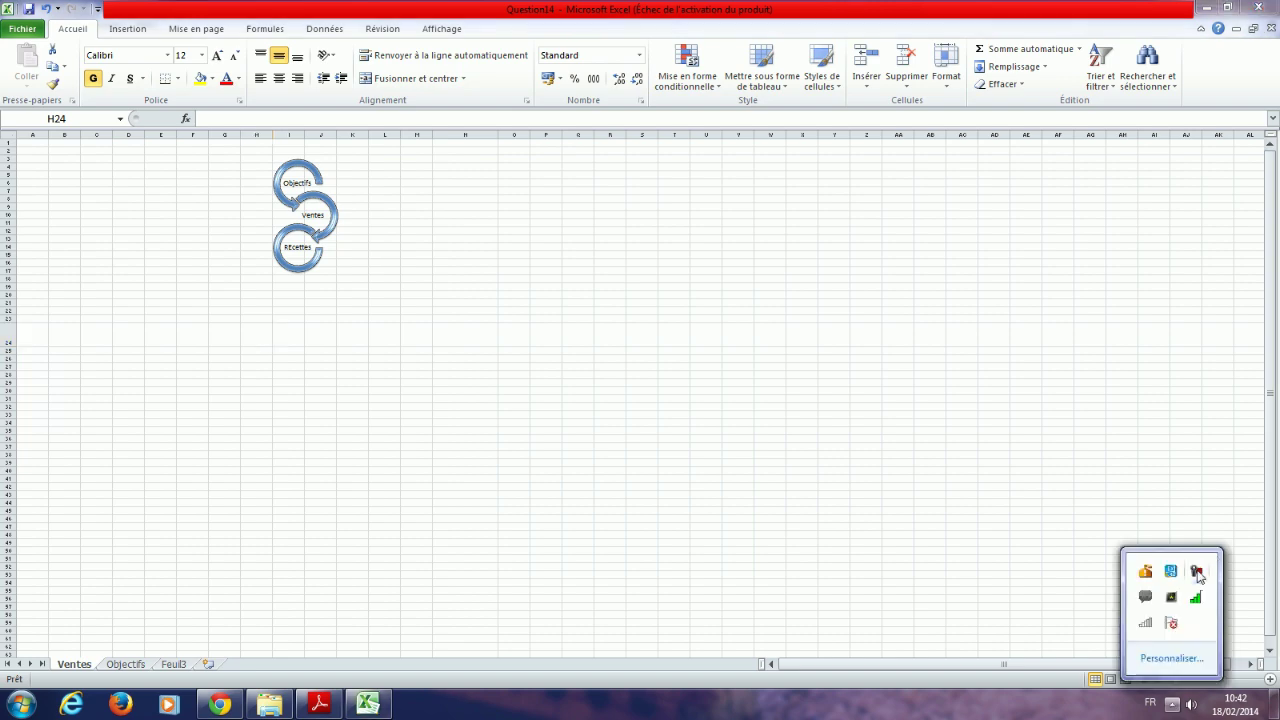
pyautogui.click(1196, 571)
pyautogui.click(1235, 641)
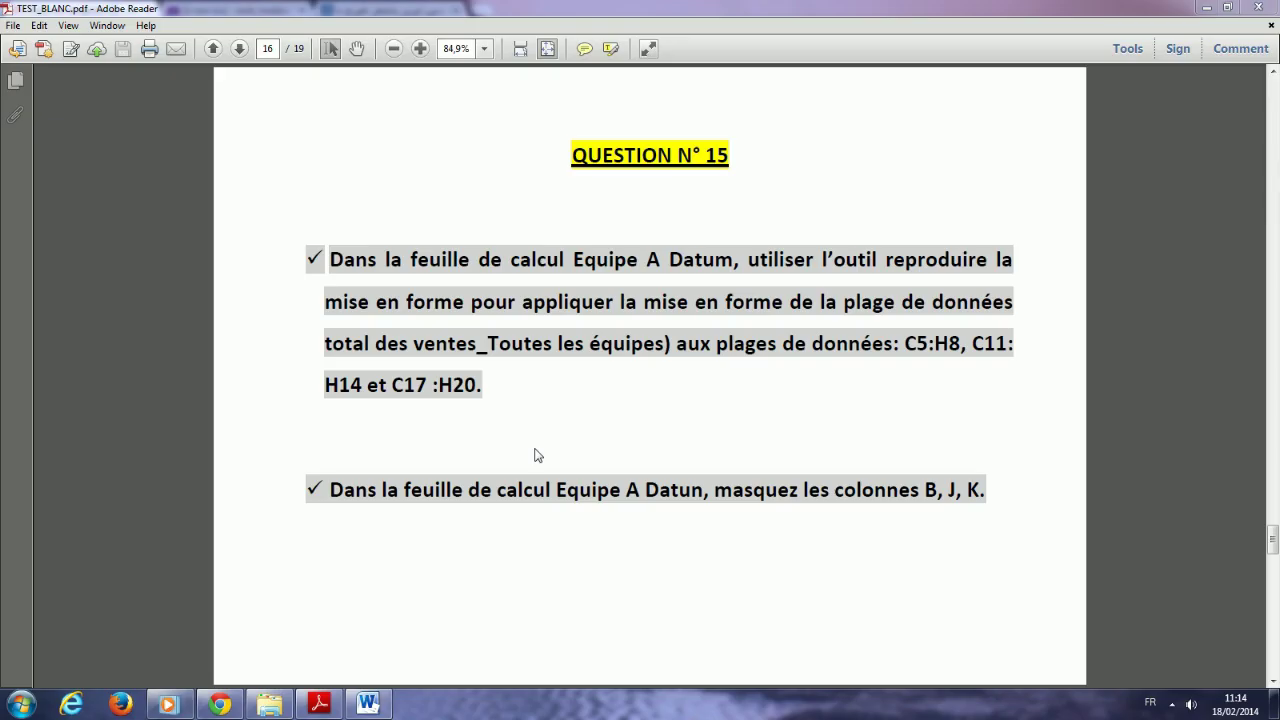
# - Open the Question15 workbook from the Ateliers folder, dismiss the activation notice and read the question 15 tasks in the PDF
pyautogui.click(270, 704)
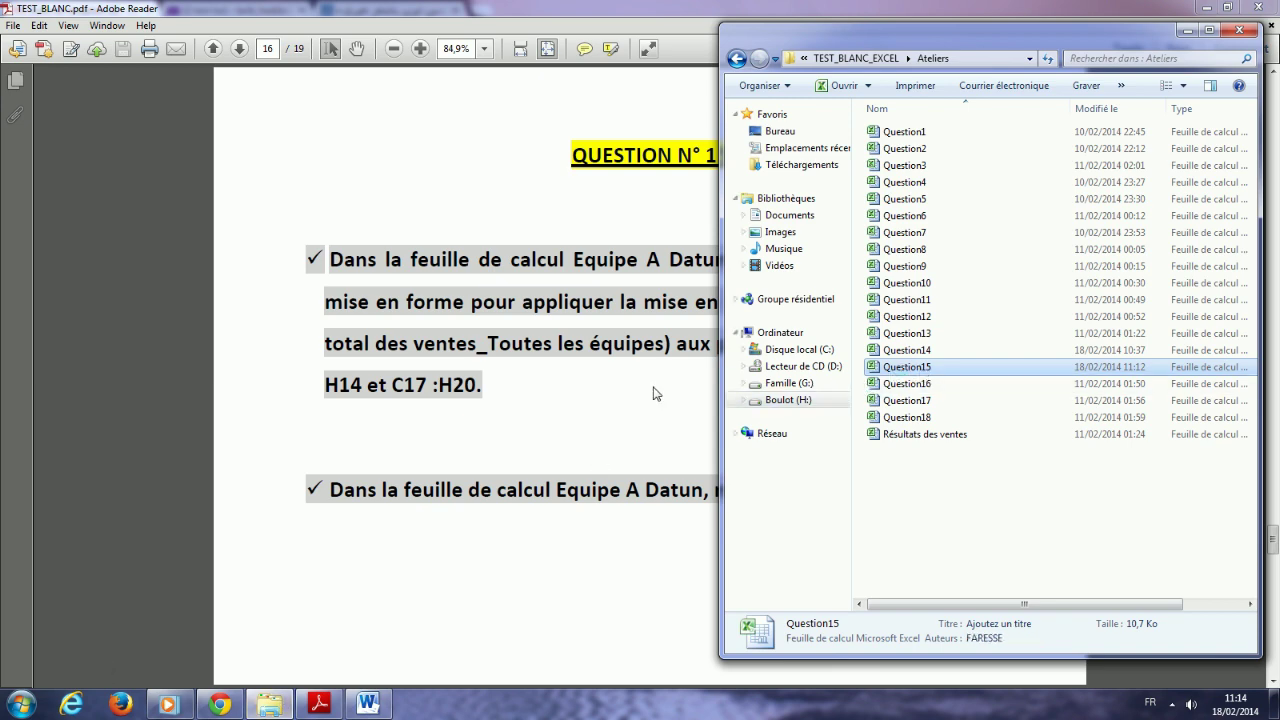
pyautogui.press('Return')
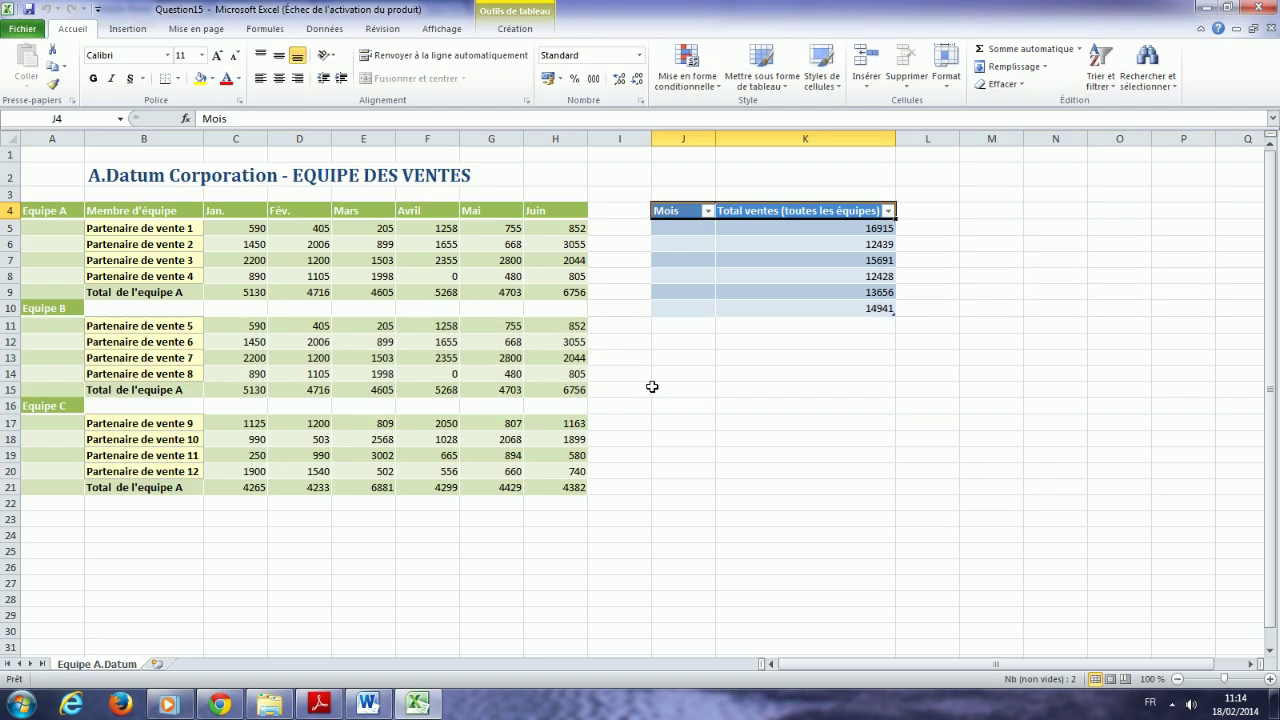
pyautogui.click(822, 168)
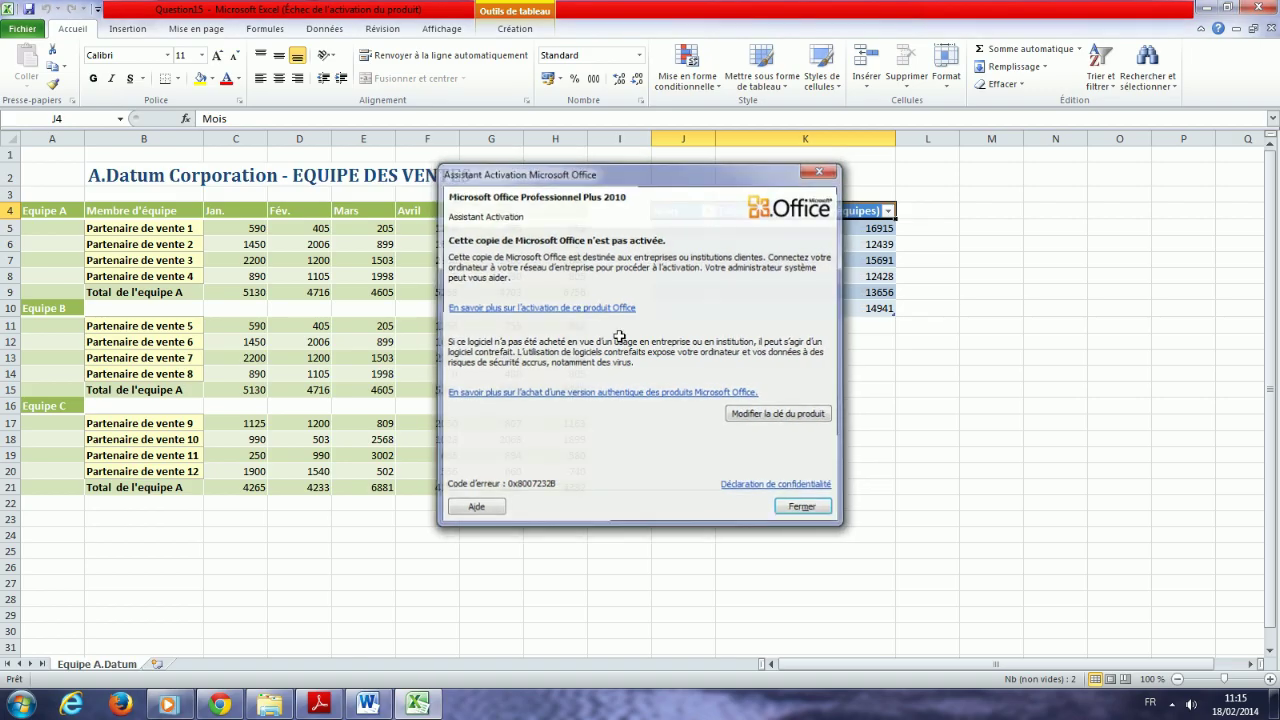
pyautogui.click(319, 704)
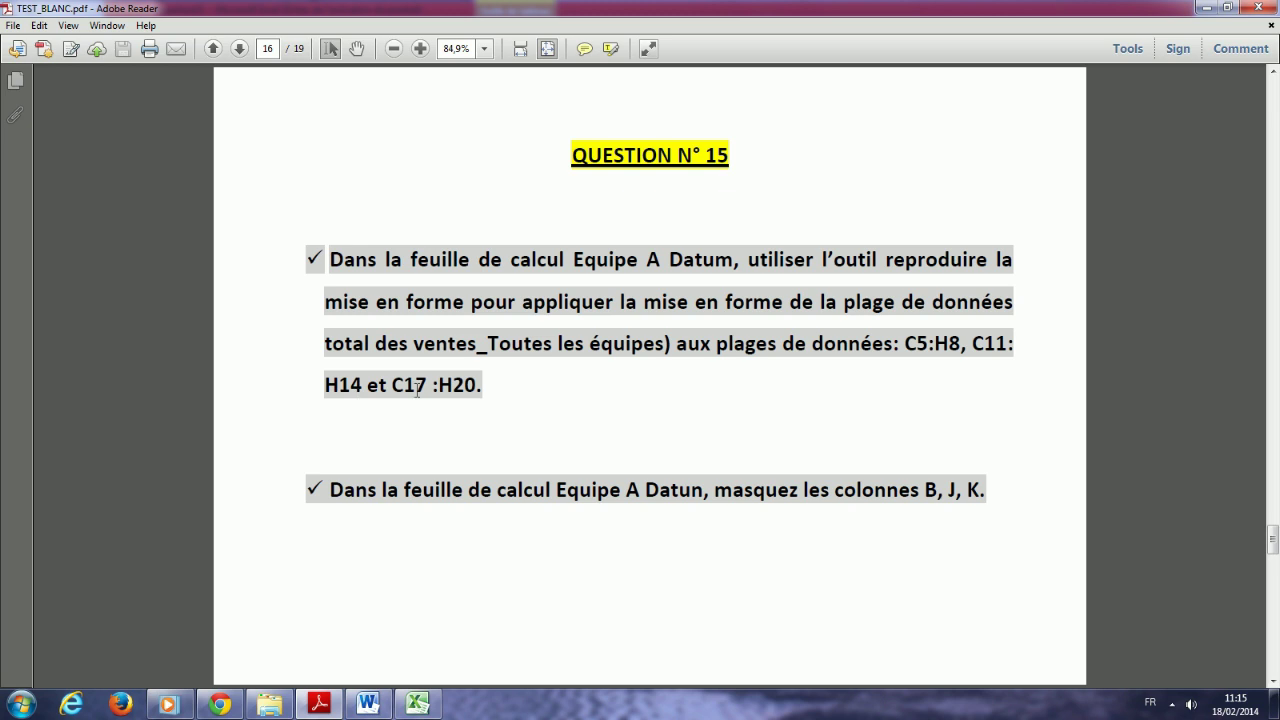
# - Pick up the formatting of the total sales data in K5:K10 with Format Painter, locked for repeated use
pyautogui.click(416, 705)
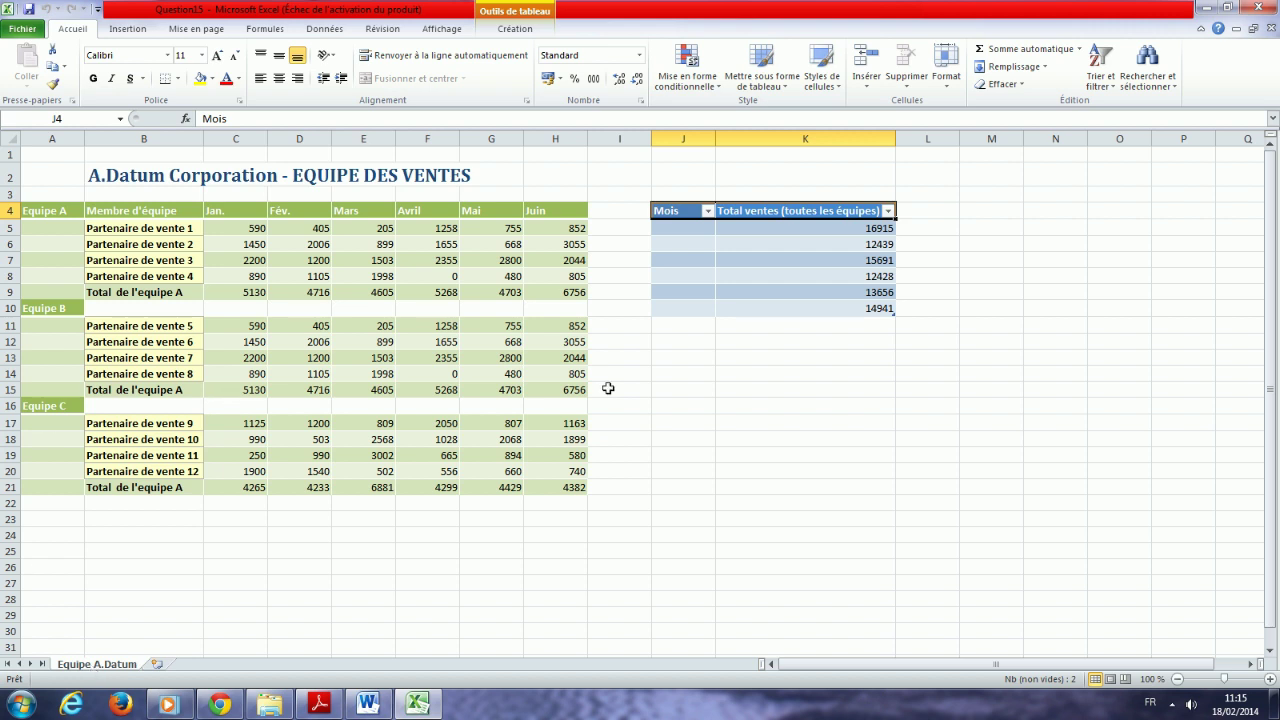
pyautogui.click(781, 233)
pyautogui.moveTo(781, 233); pyautogui.dragTo(780, 303)
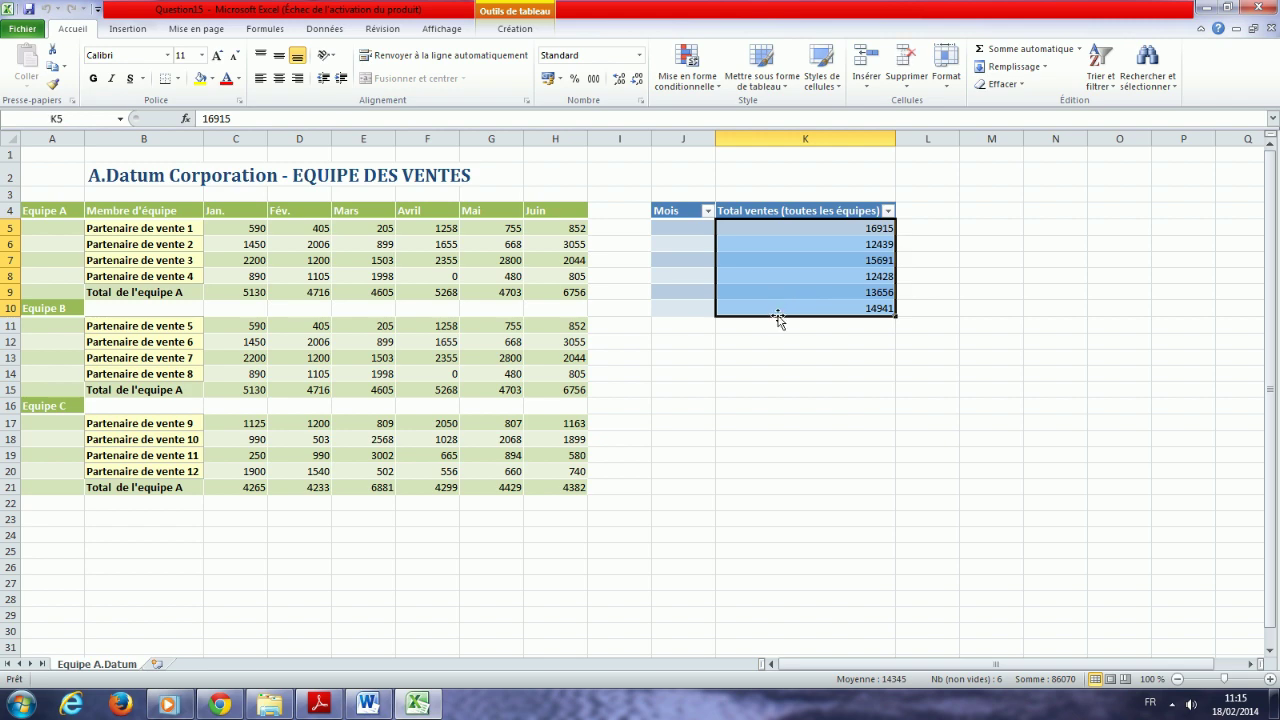
pyautogui.click(318, 706)
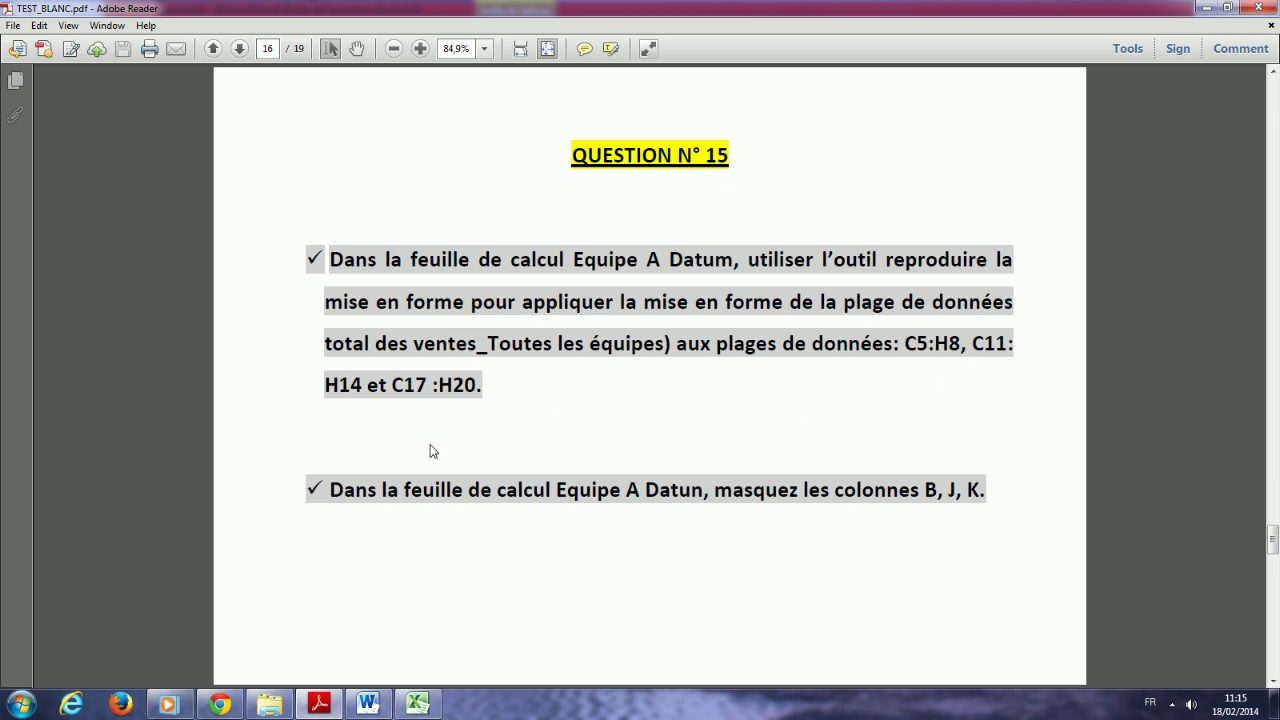
pyautogui.moveTo(419, 710)
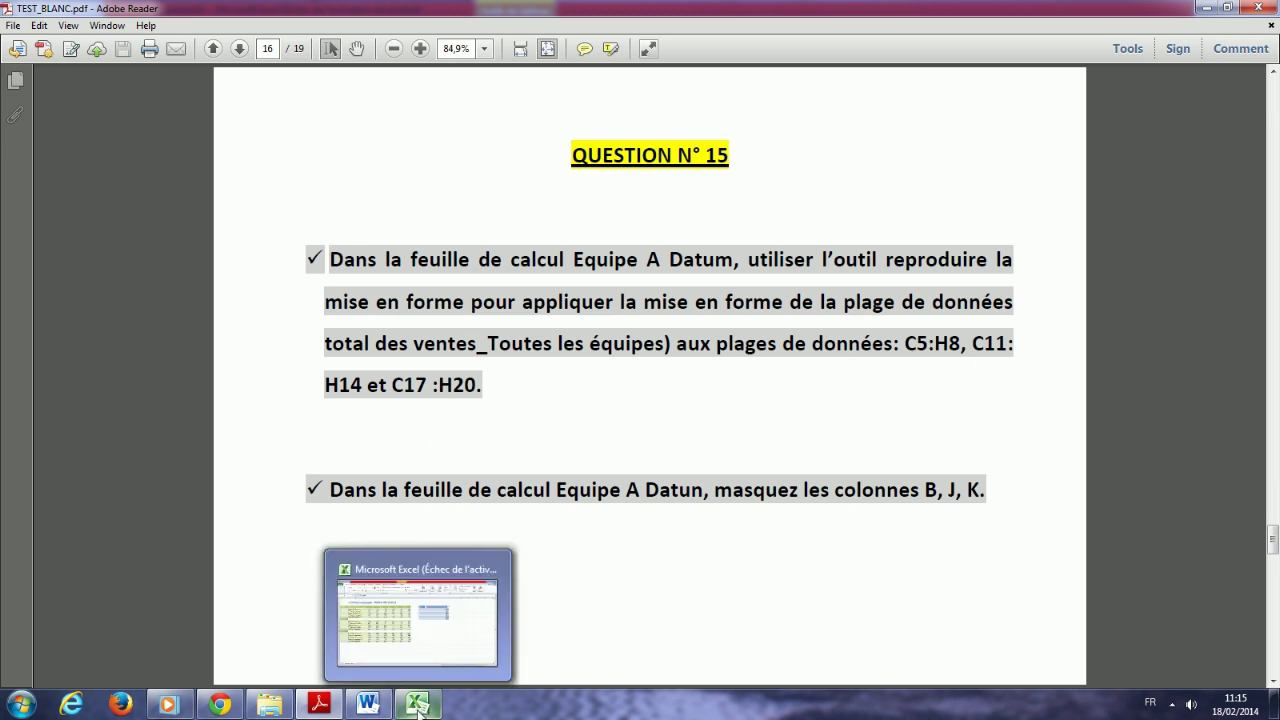
pyautogui.click(417, 615)
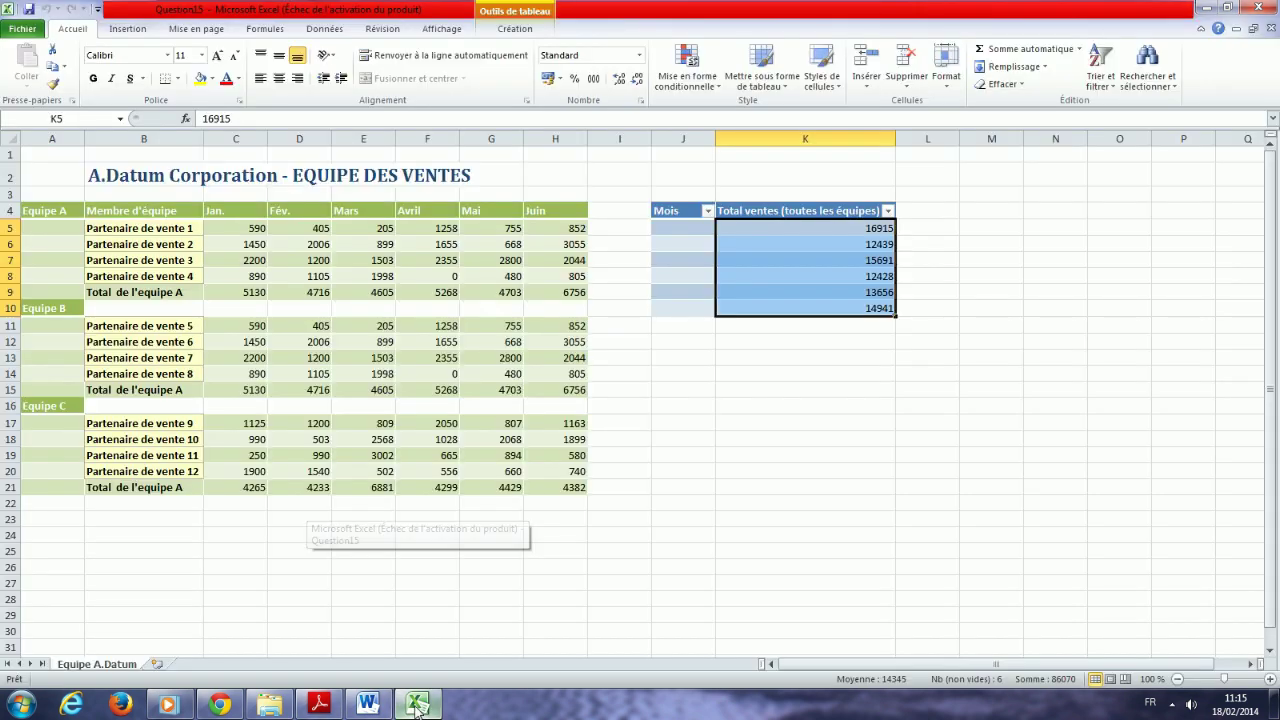
pyautogui.click(54, 88)
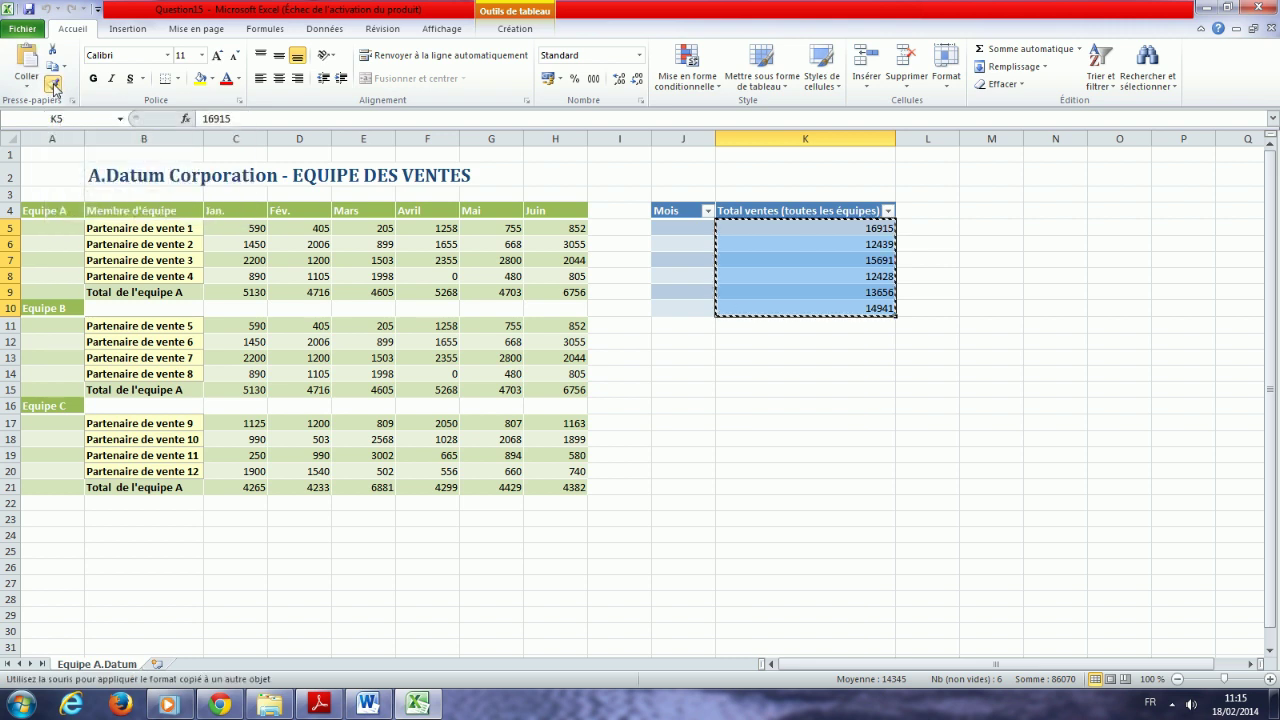
# - Paint the copied formatting onto the ranges C5:H8 and C11:H14, checking the range references in the PDF
pyautogui.click(319, 705)
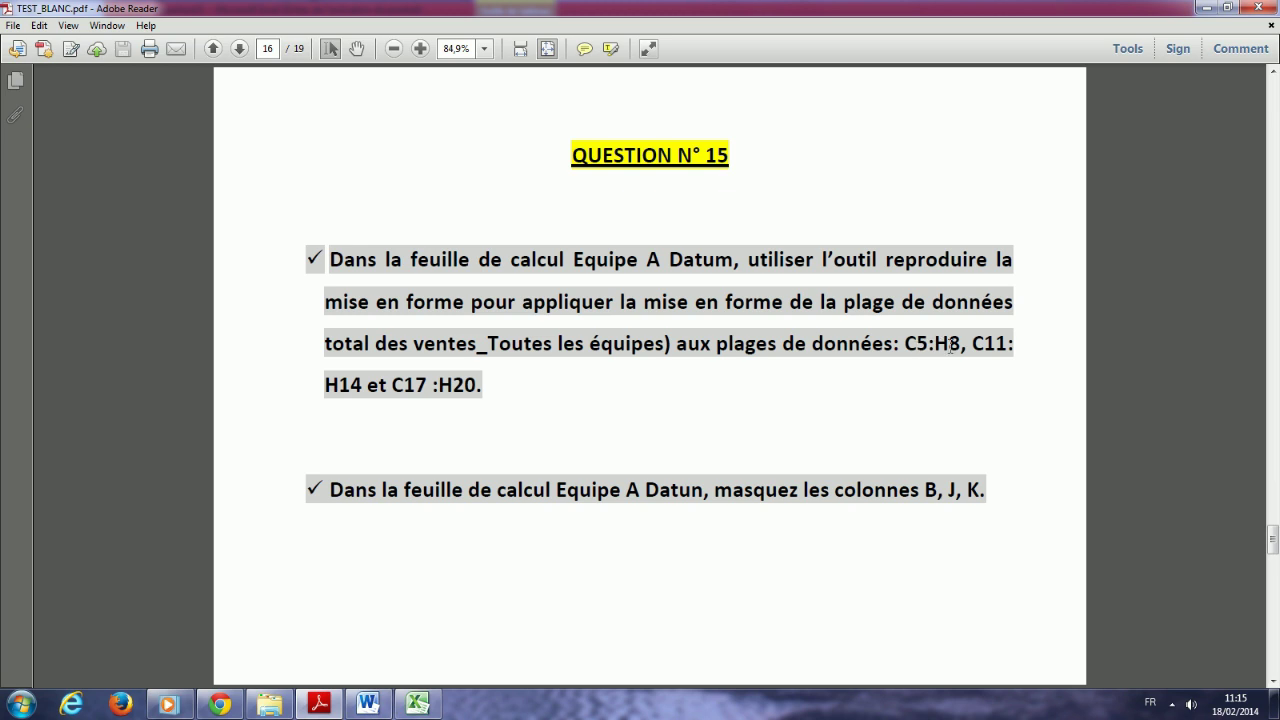
pyautogui.click(418, 705)
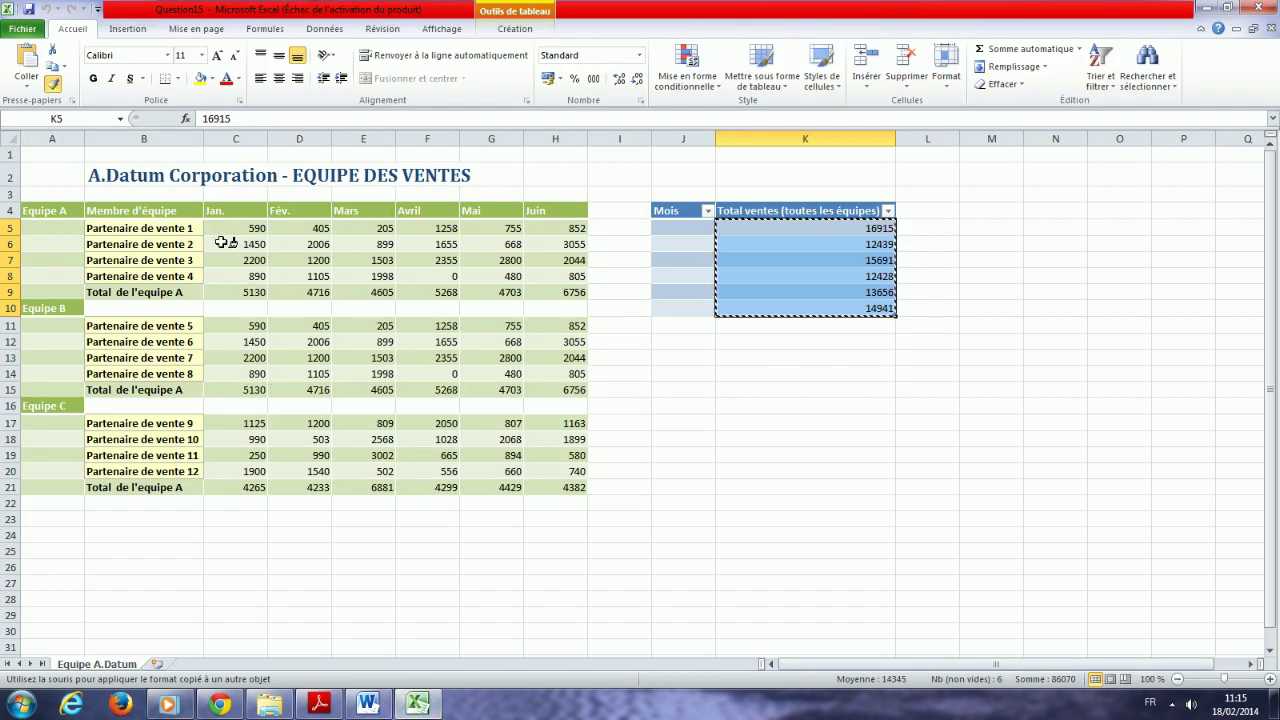
pyautogui.moveTo(237, 228)
pyautogui.mouseDown()
pyautogui.moveTo(271, 274)
pyautogui.moveTo(537, 271)
pyautogui.mouseUp()
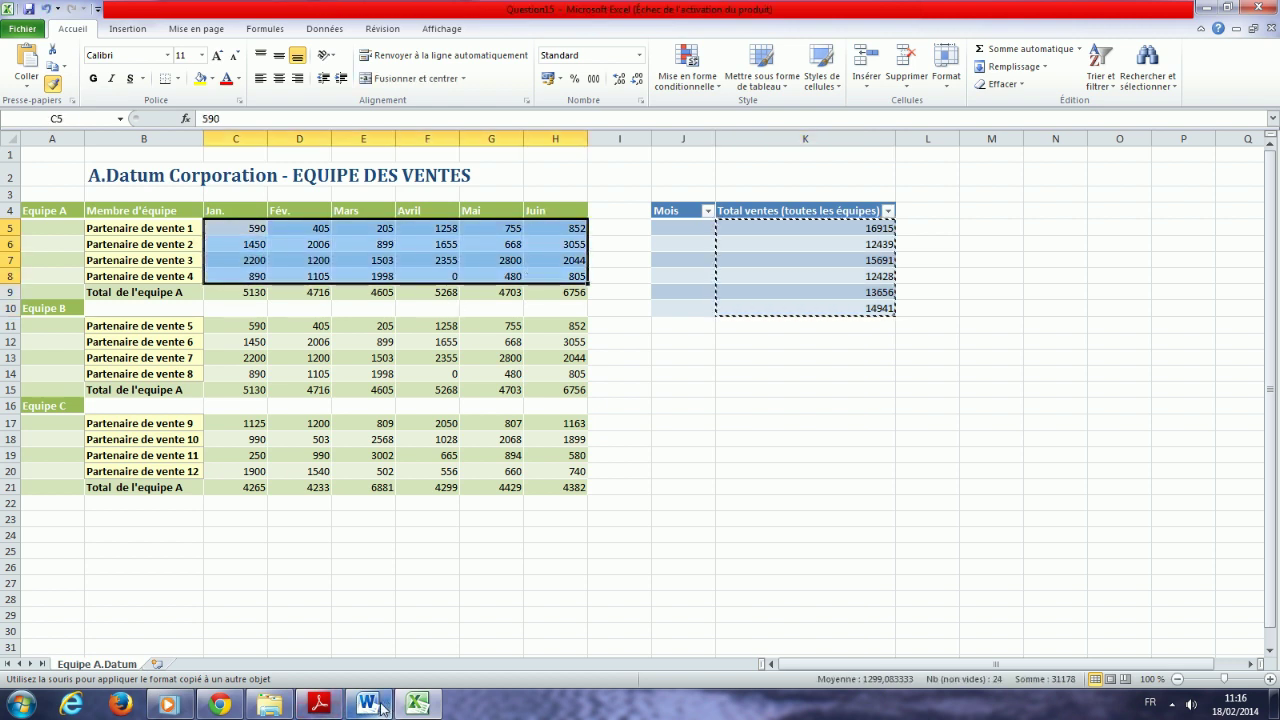
pyautogui.click(319, 704)
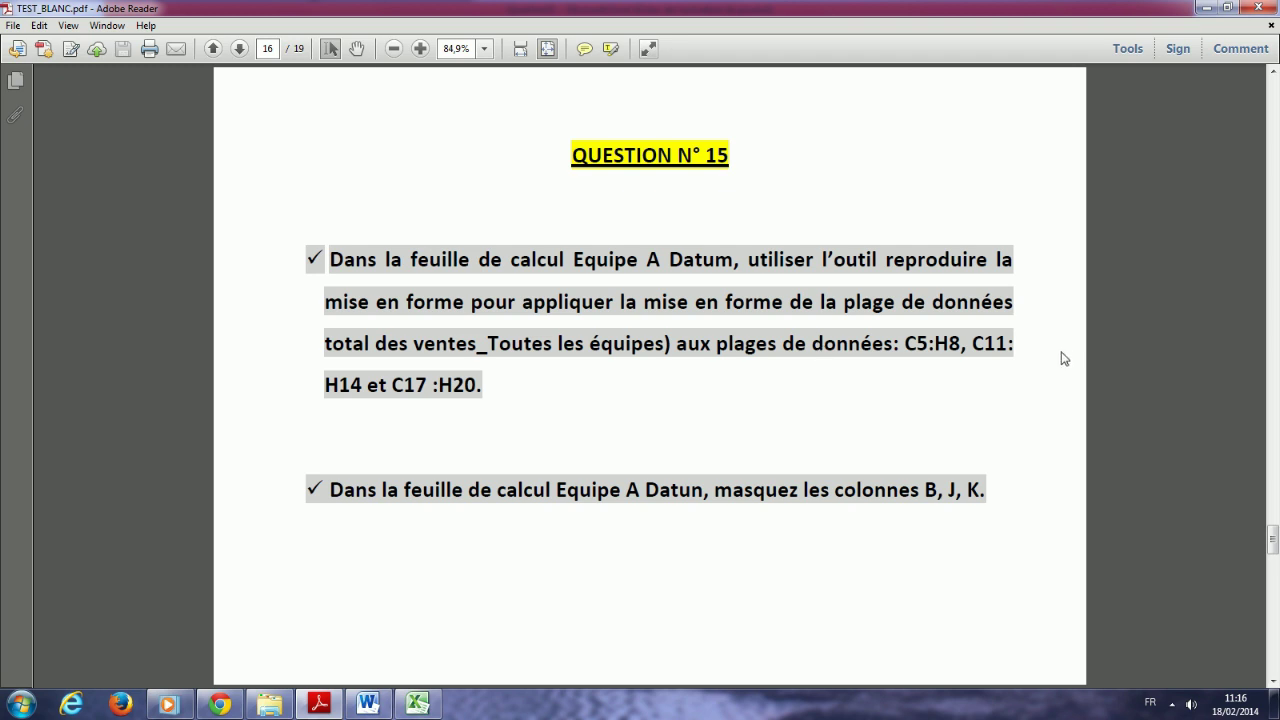
pyautogui.click(417, 704)
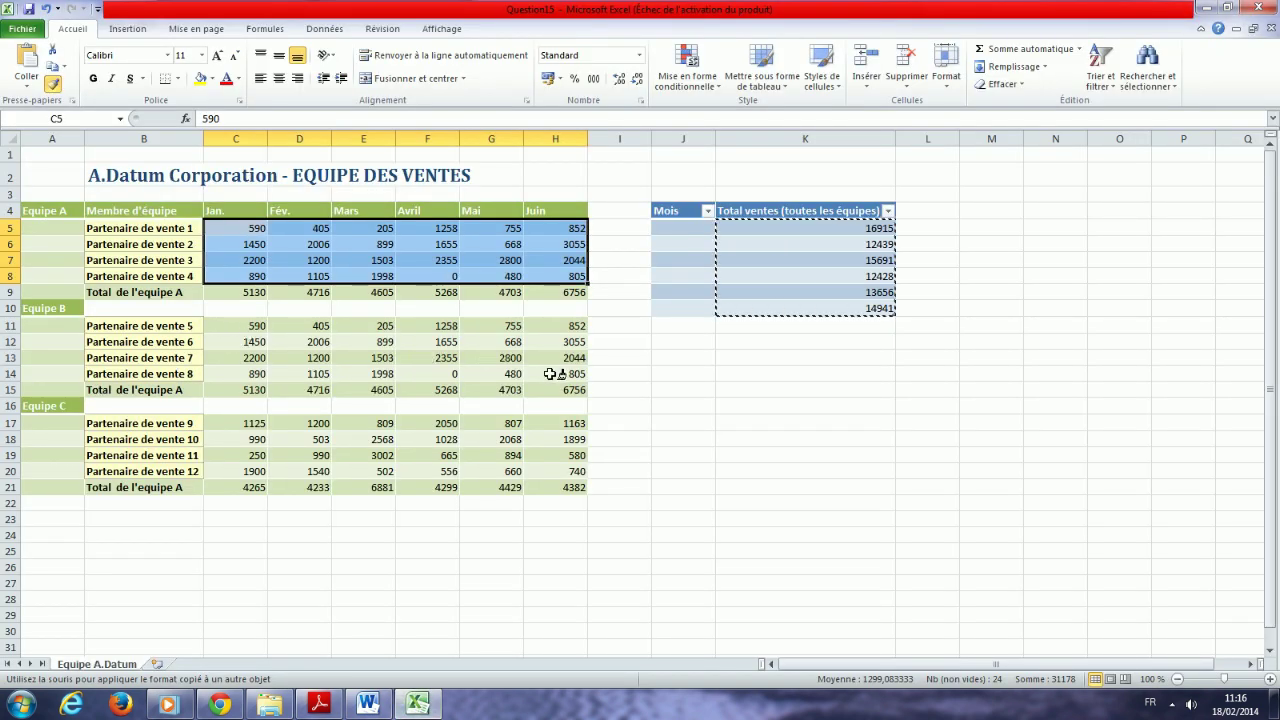
pyautogui.moveTo(248, 326)
pyautogui.mouseDown()
pyautogui.moveTo(255, 374)
pyautogui.moveTo(555, 373)
pyautogui.mouseUp()
# - Paint the copied formatting onto C17:H20 as specified in the PDF, and return there to read the column hiding task
pyautogui.click(319, 704)
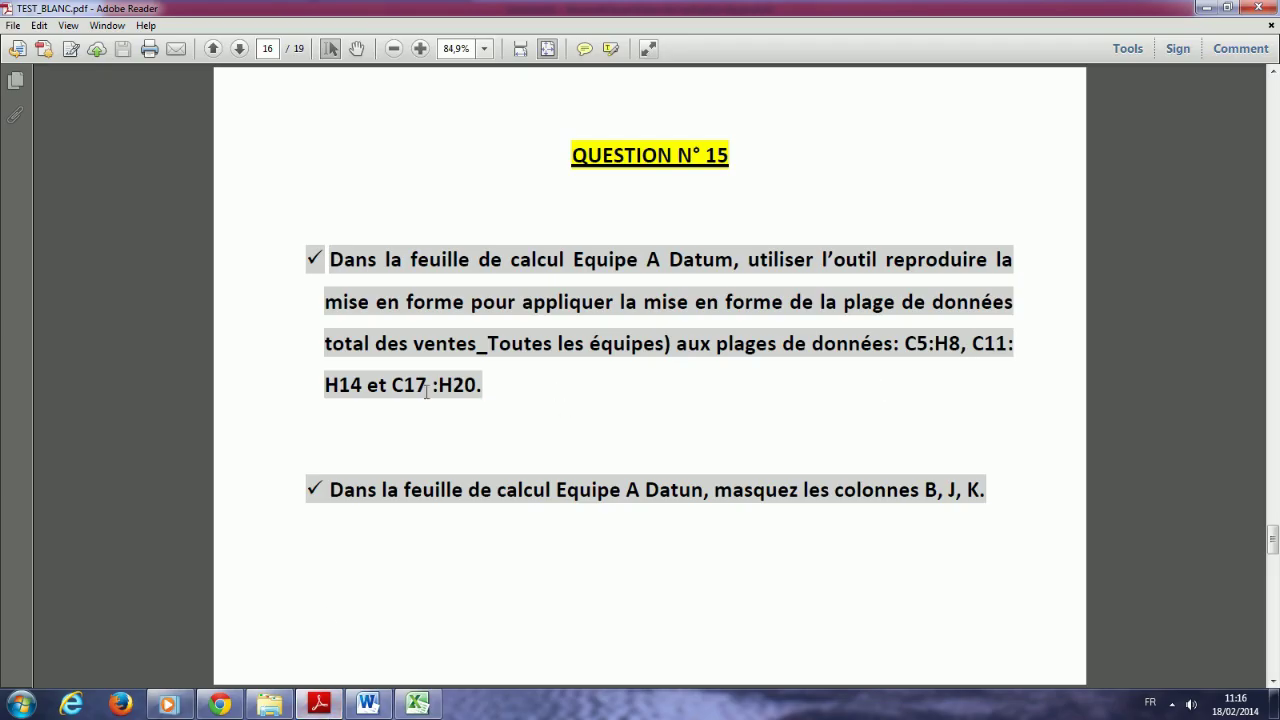
pyautogui.click(418, 704)
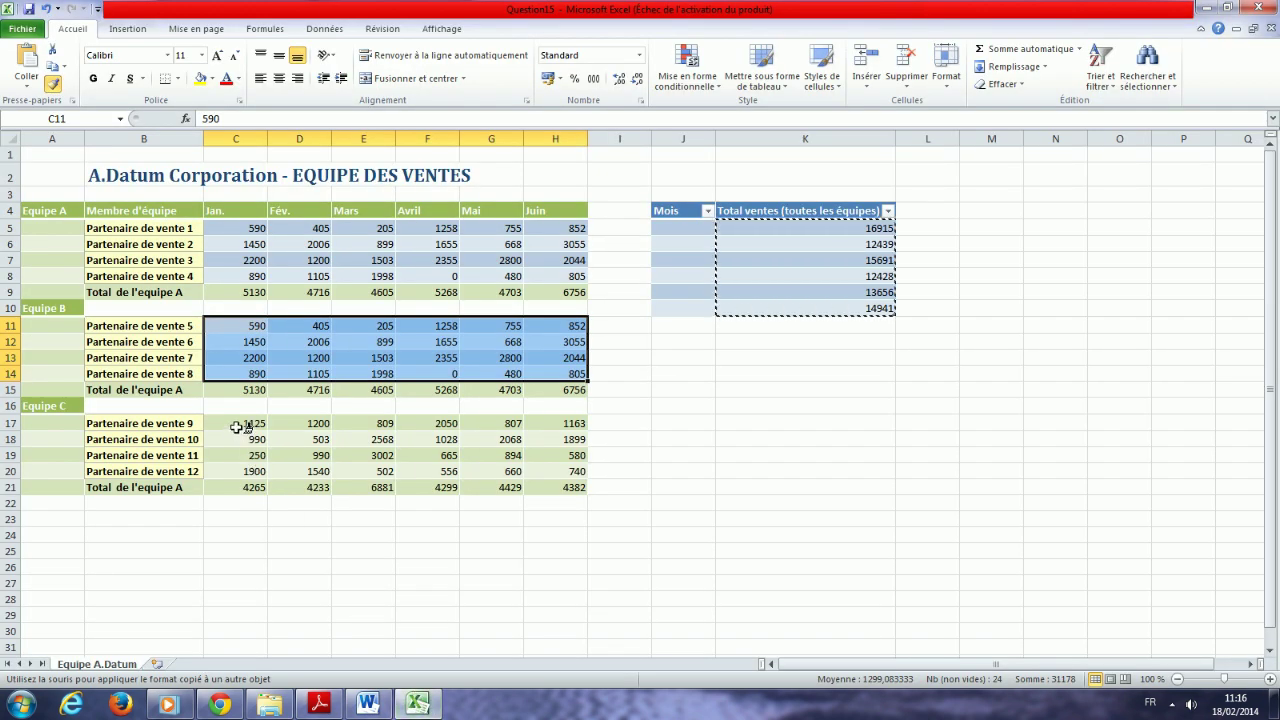
pyautogui.moveTo(240, 425)
pyautogui.mouseDown()
pyautogui.moveTo(329, 466)
pyautogui.moveTo(545, 468)
pyautogui.moveTo(530, 467)
pyautogui.mouseUp()
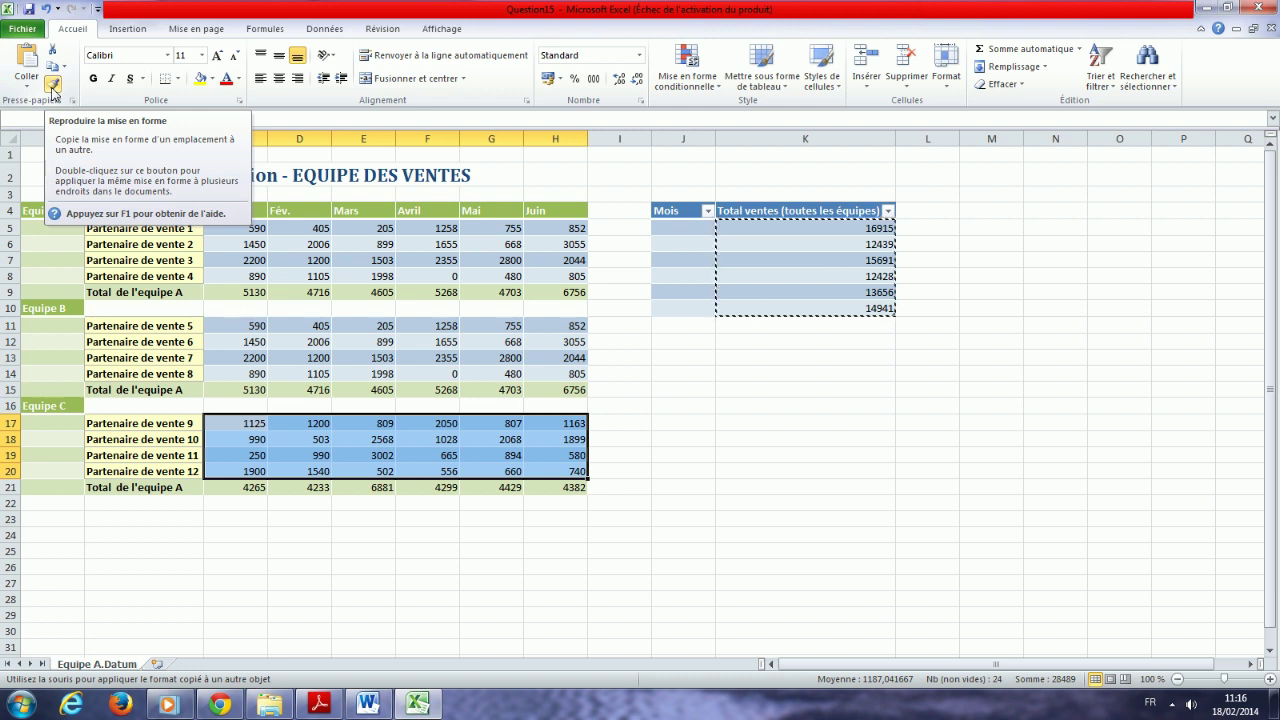
pyautogui.click(322, 704)
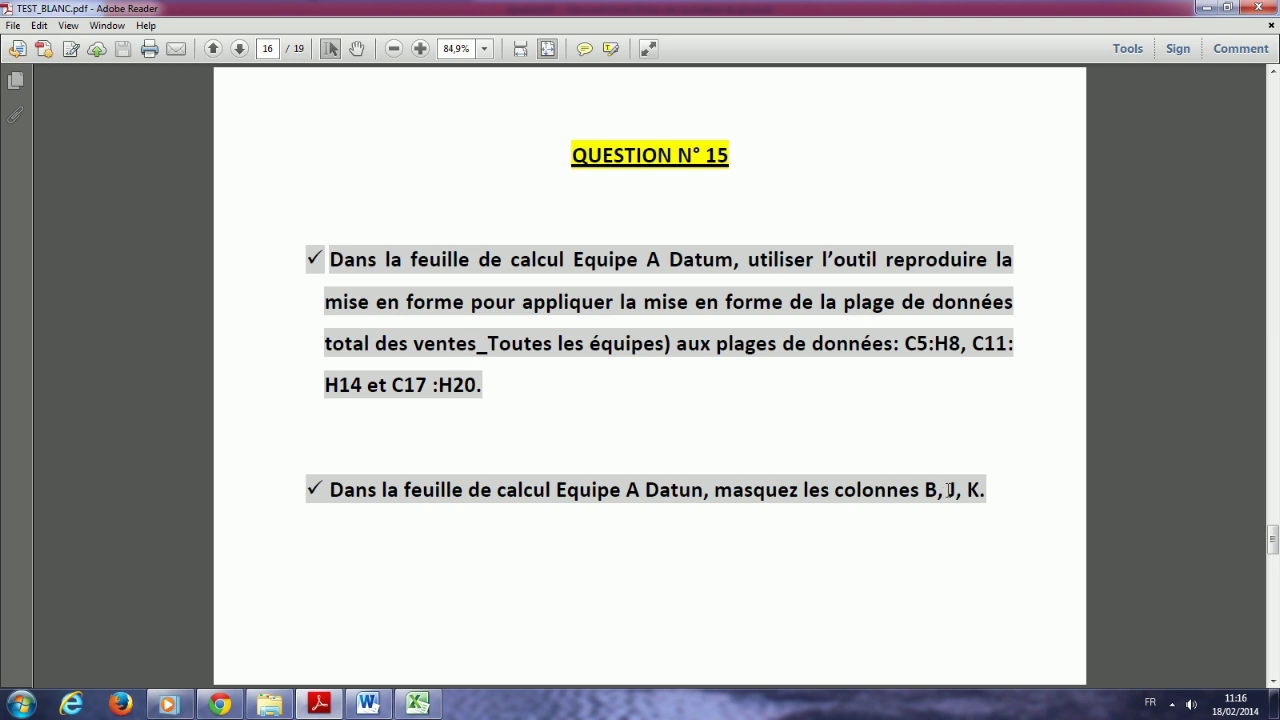
# - Hide columns B, J and K on the Equipe A.Datum sheet, checking the column letters in the PDF
pyautogui.click(418, 704)
pyautogui.click(161, 137)
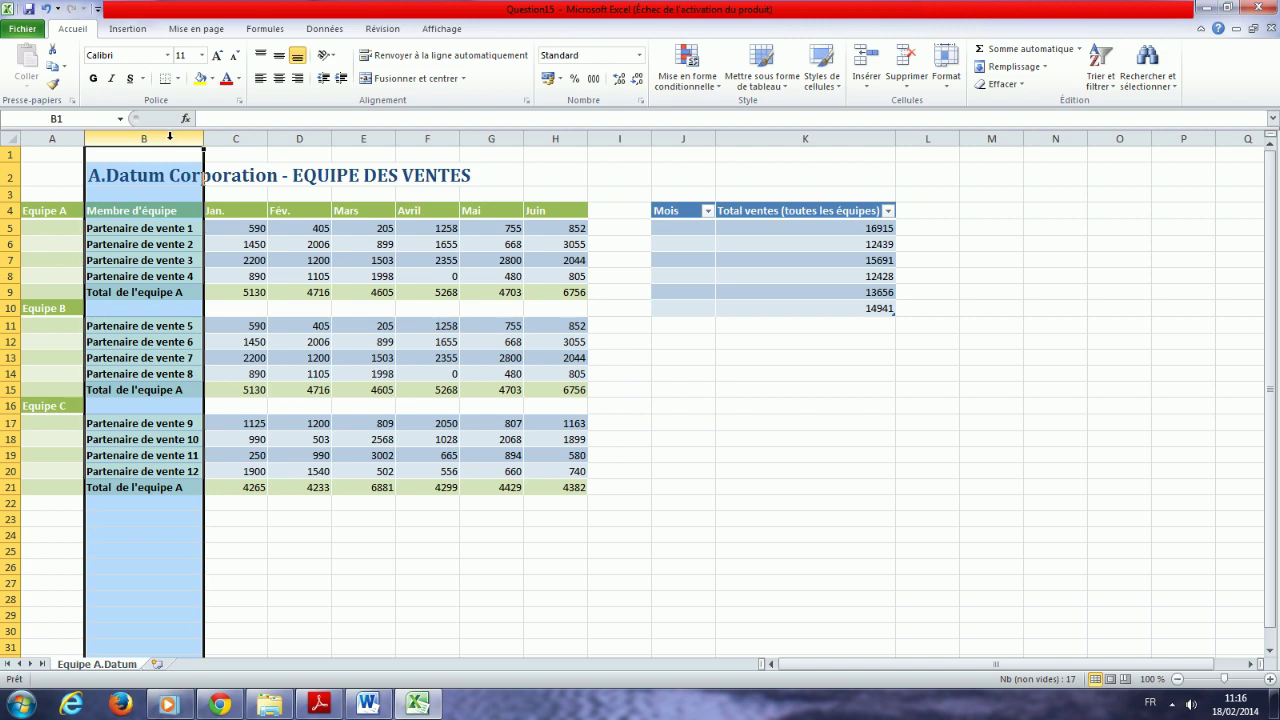
pyautogui.click(322, 705)
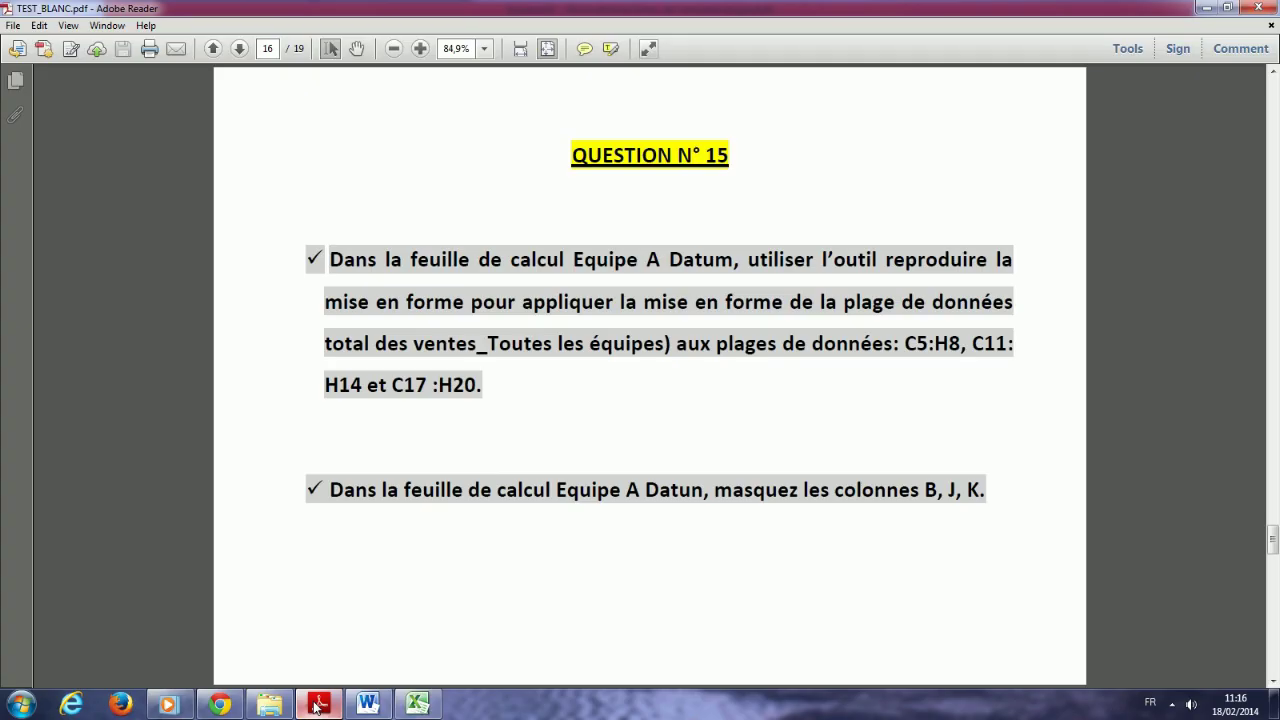
pyautogui.click(418, 704)
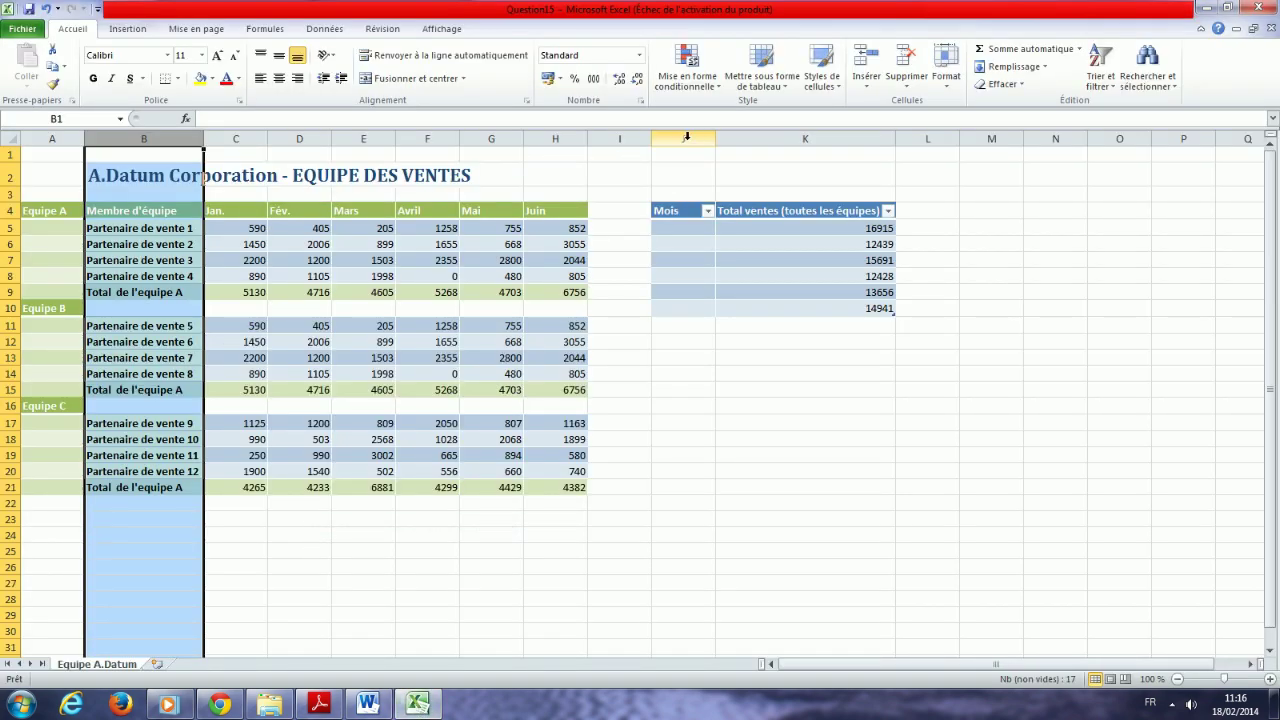
pyautogui.moveTo(686, 136); pyautogui.dragTo(775, 133)
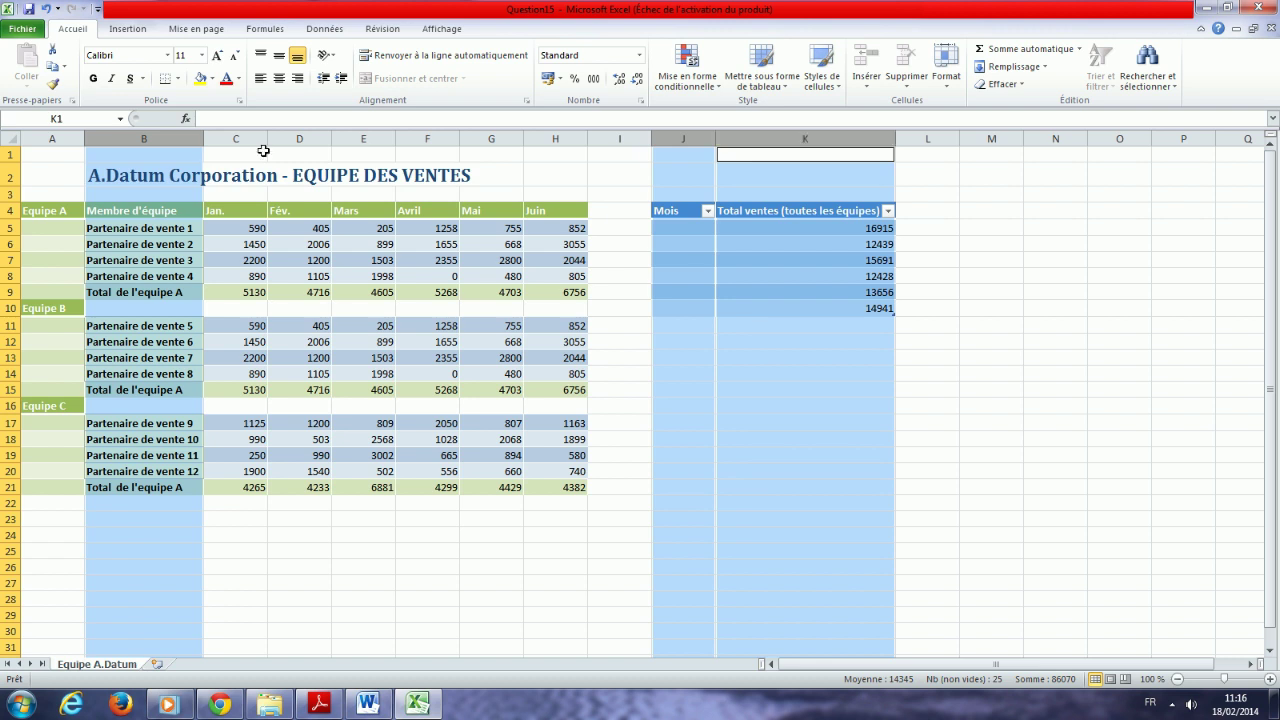
pyautogui.rightClick(176, 136)
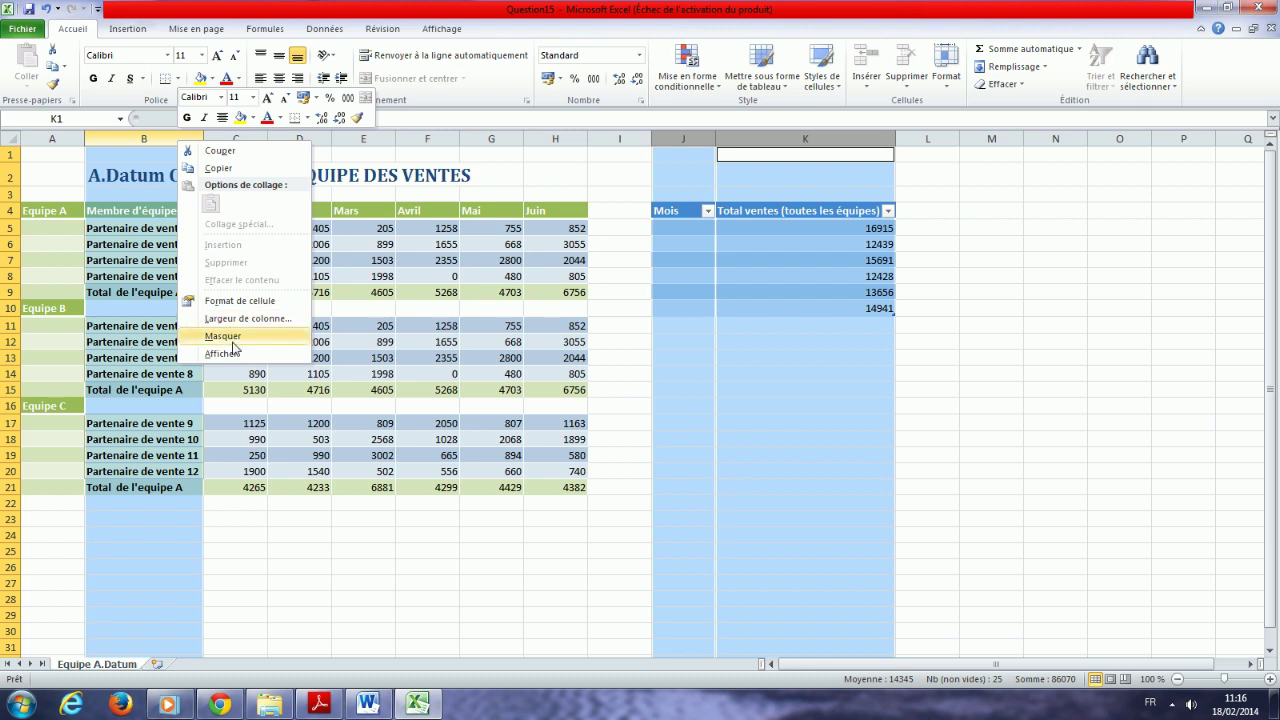
pyautogui.click(222, 336)
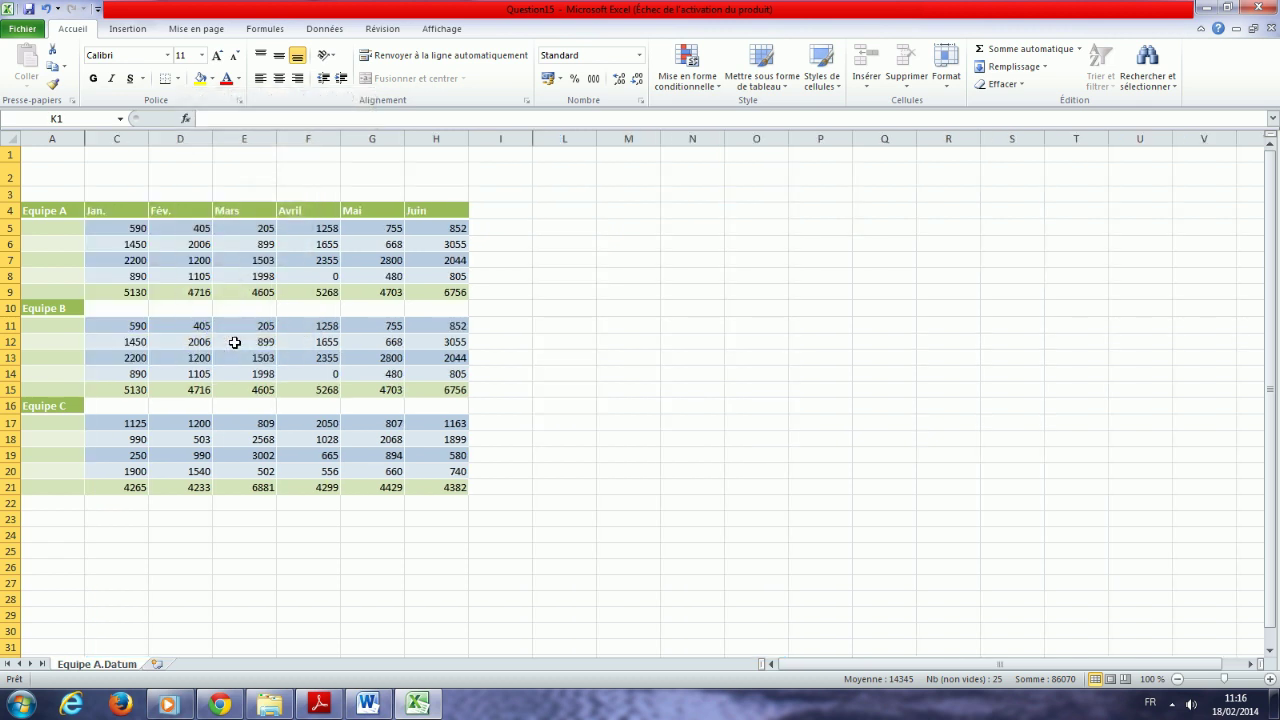
pyautogui.click(1175, 706)
pyautogui.click(1198, 572)
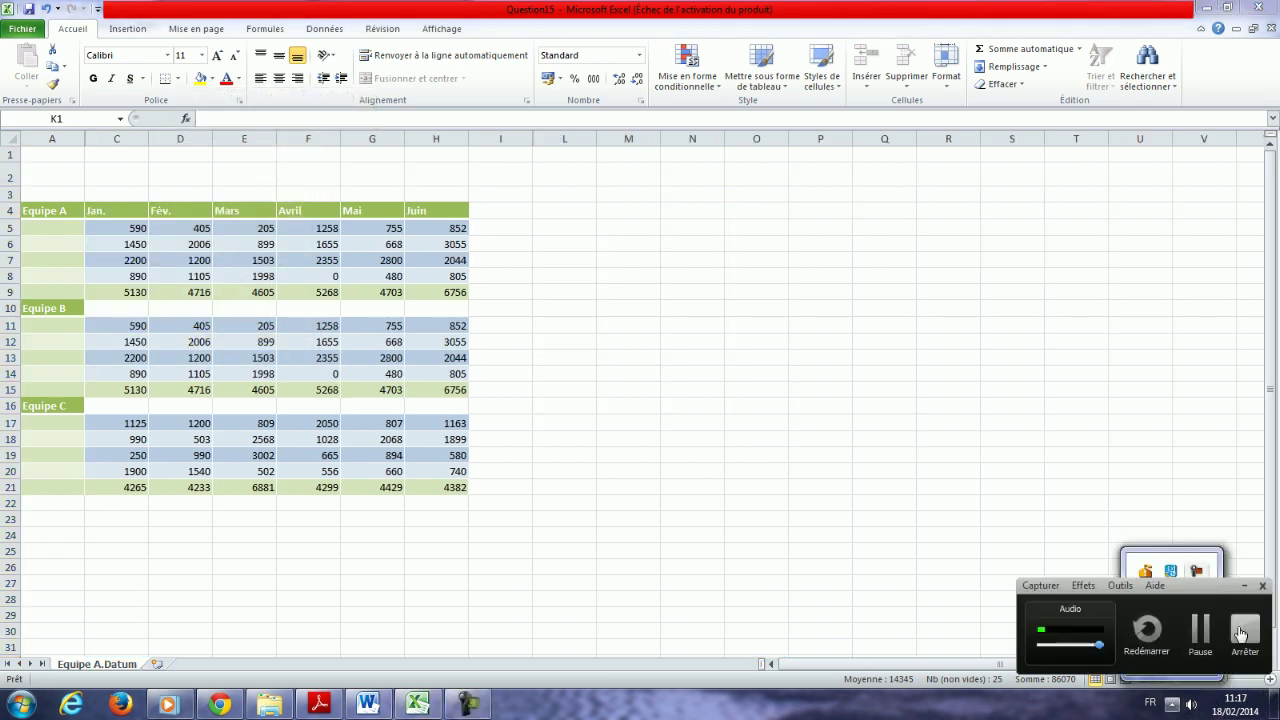
pyautogui.click(1240, 632)
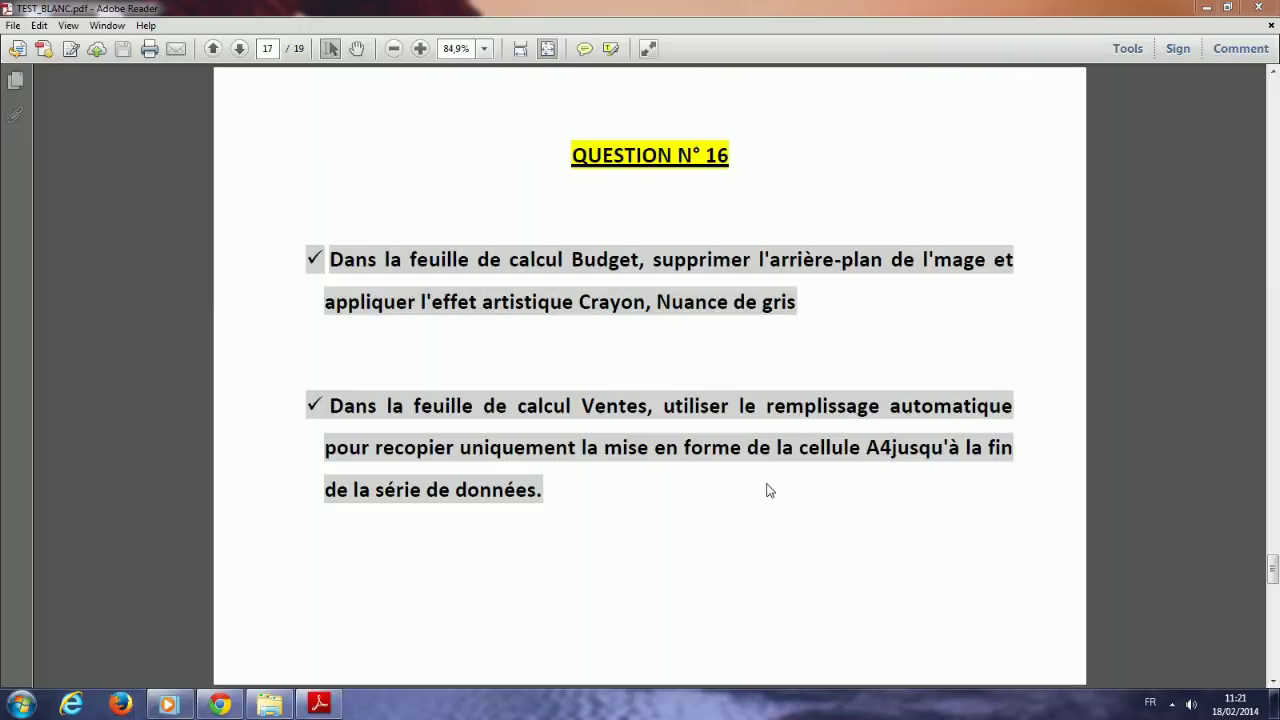
# - Open the Question16 workbook, dismiss the activation notice, read the question 16 tasks in the PDF and return to the workbook
pyautogui.click(269, 705)
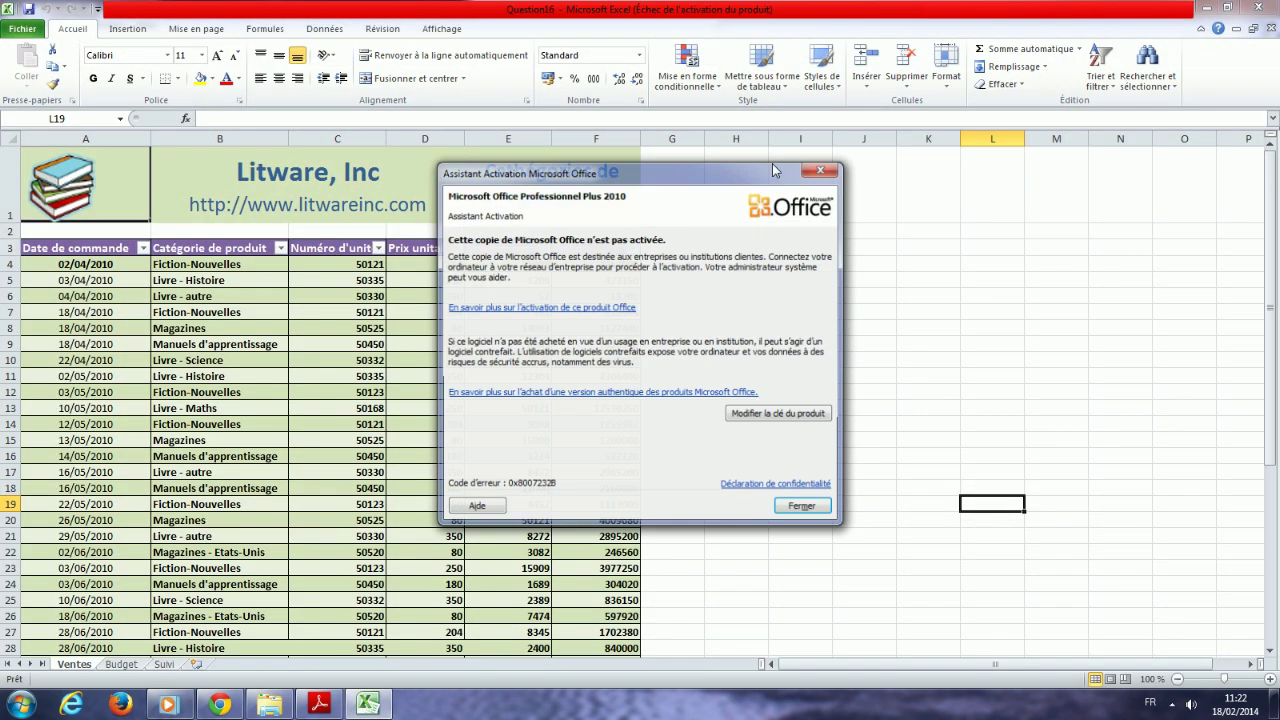
pyautogui.click(820, 171)
pyautogui.click(326, 703)
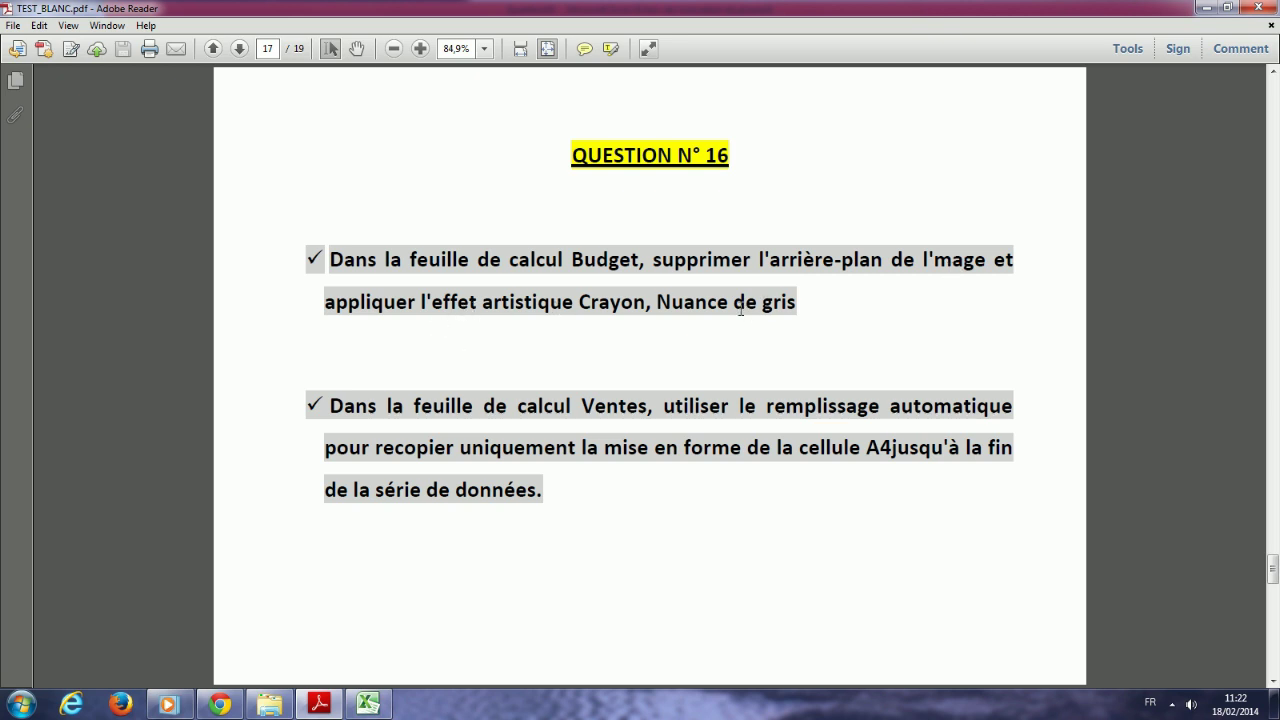
pyautogui.click(367, 704)
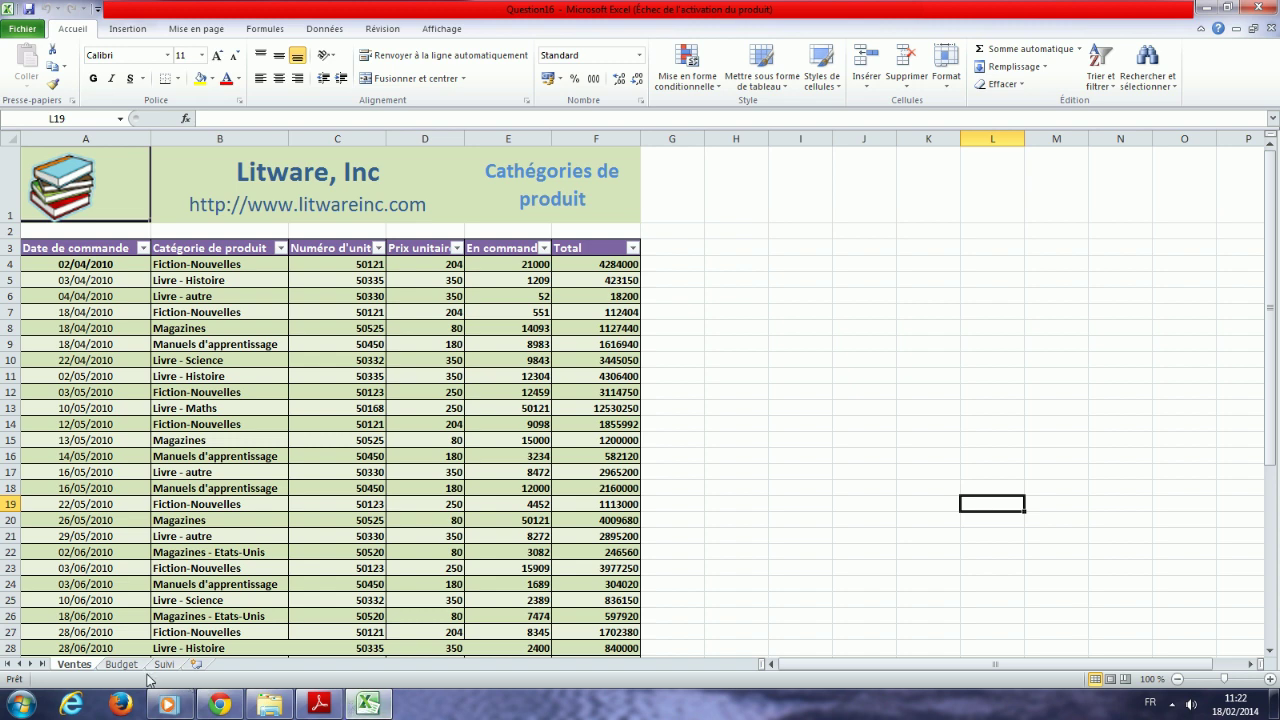
# - Remove the background of the apple and books picture on the Budget sheet, keeping the automatically marked areas
pyautogui.click(124, 666)
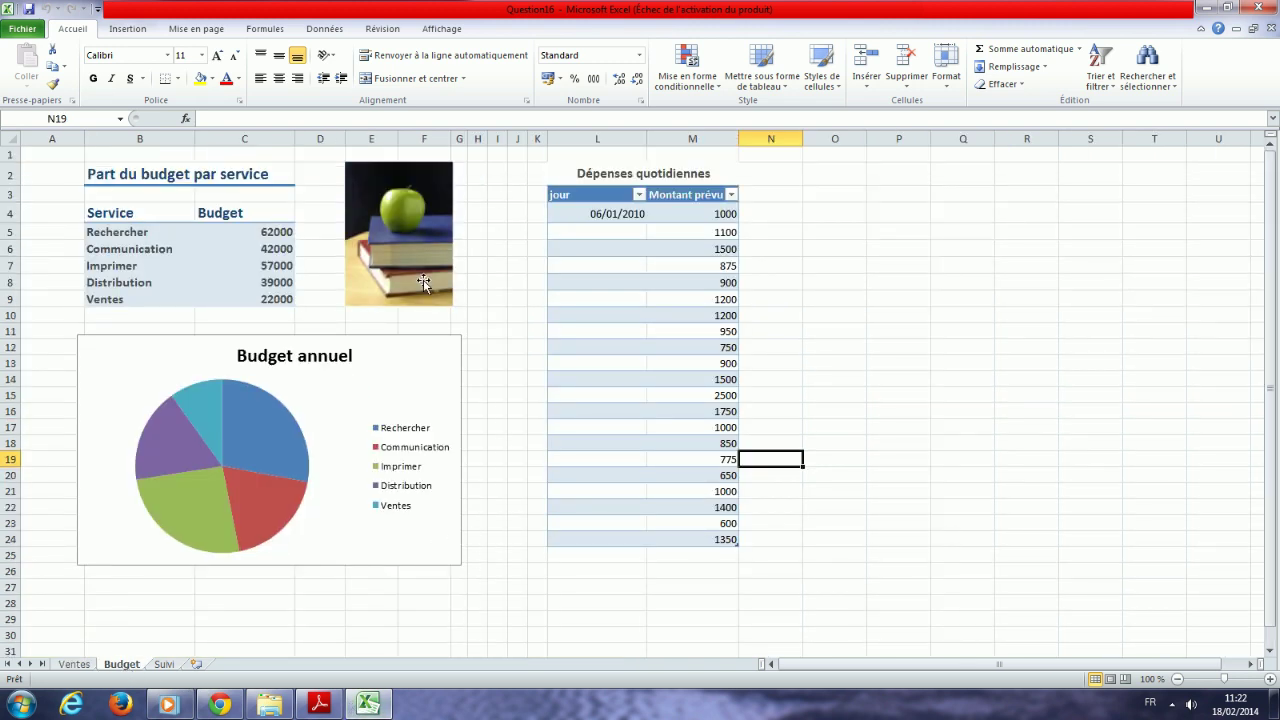
pyautogui.click(386, 248)
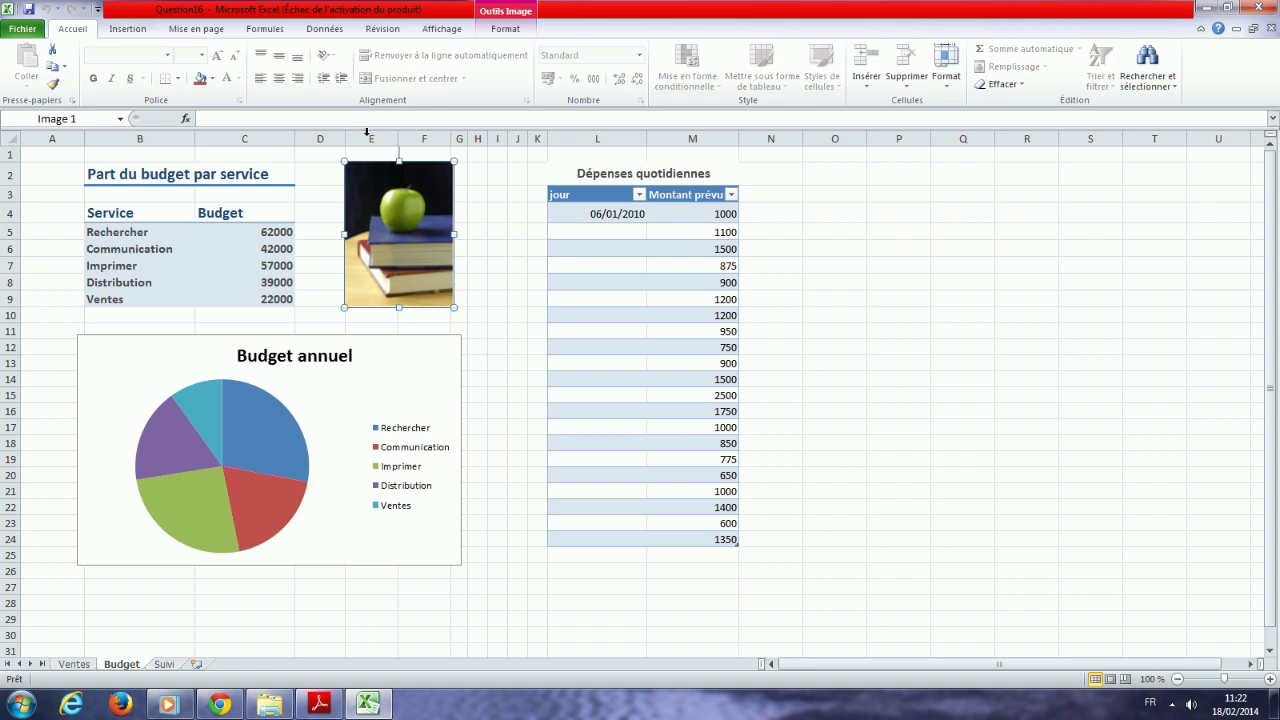
pyautogui.click(503, 32)
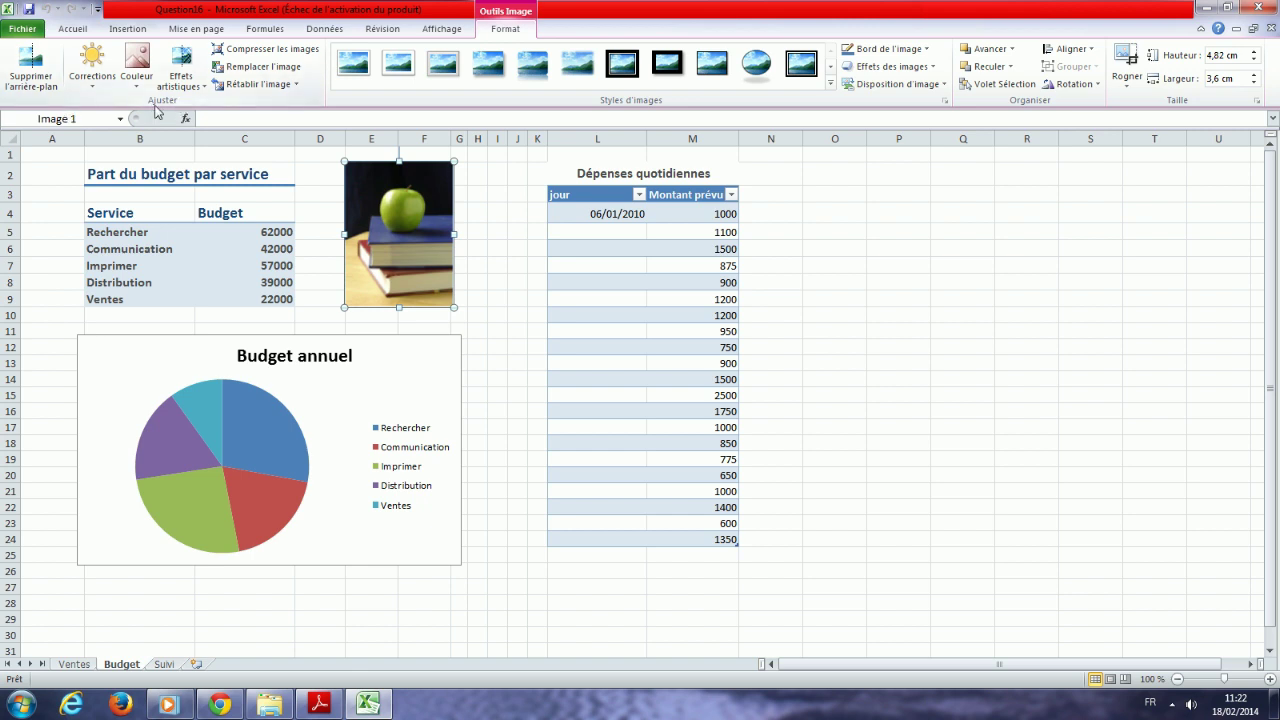
pyautogui.click(37, 73)
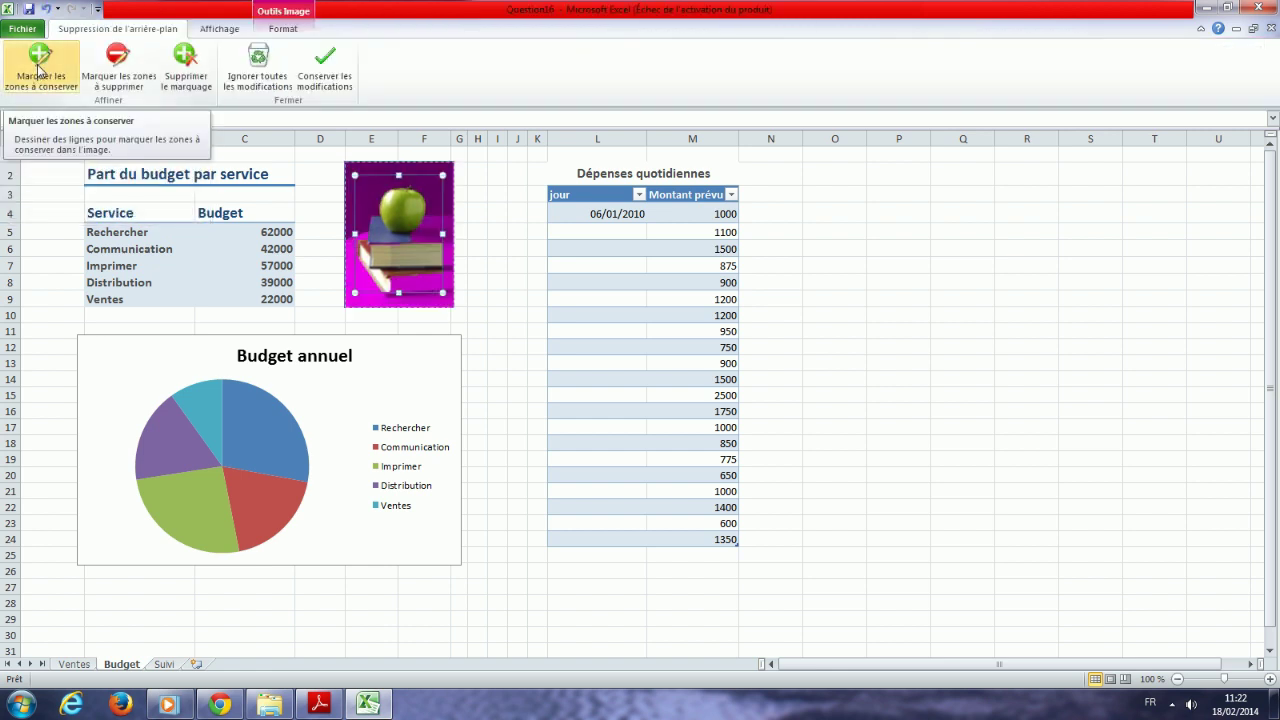
pyautogui.click(328, 80)
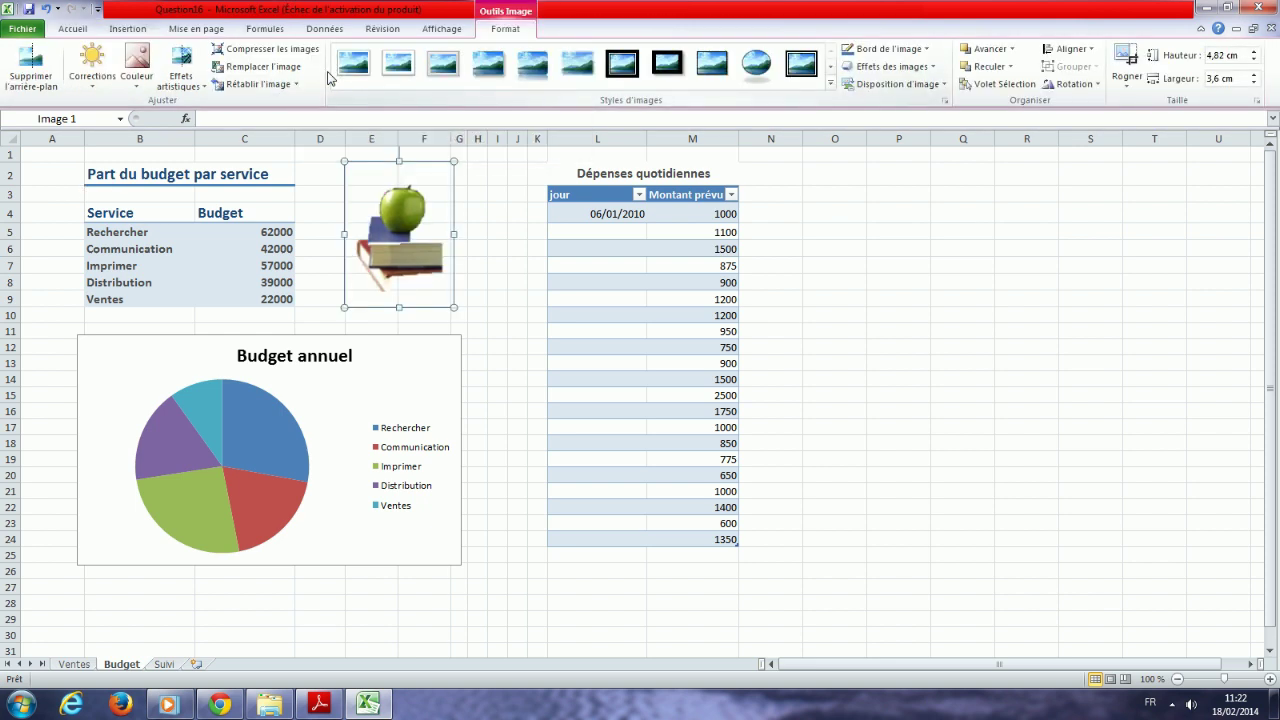
# - Apply the artistic effect "Crayon, Nuance de gris" to the picture, as specified in the PDF, and deselect it
pyautogui.click(319, 704)
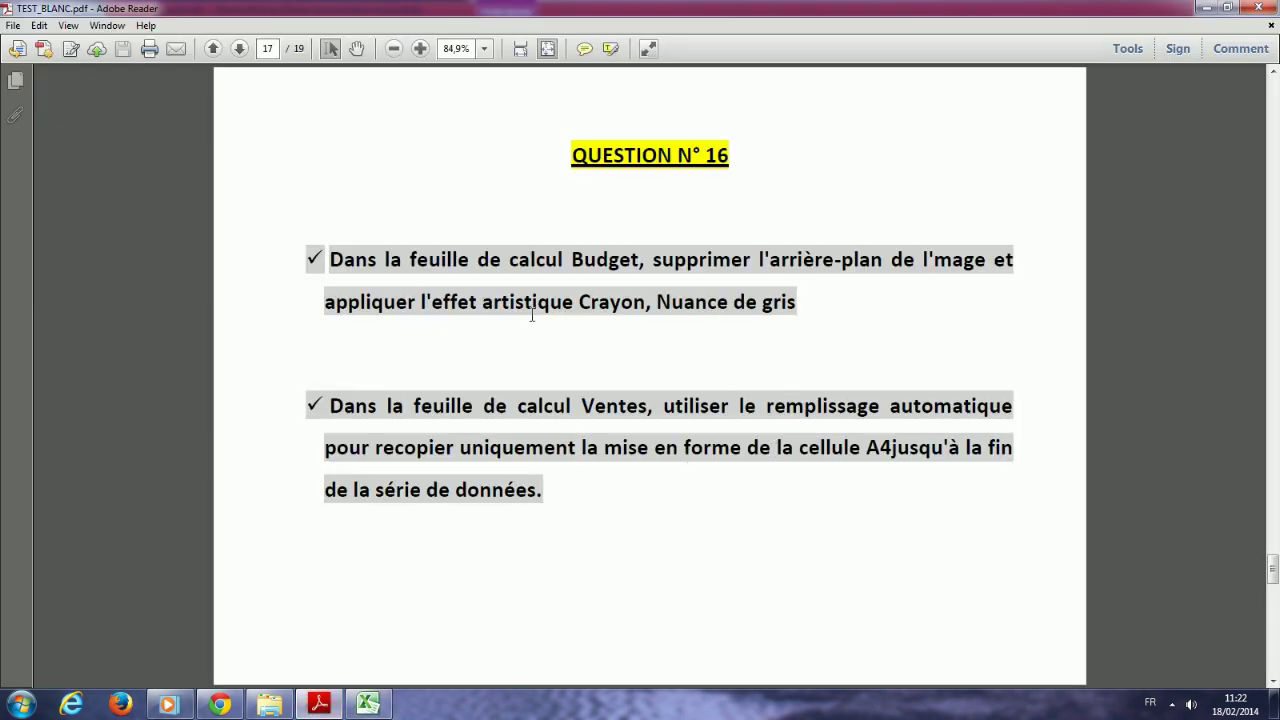
pyautogui.click(368, 704)
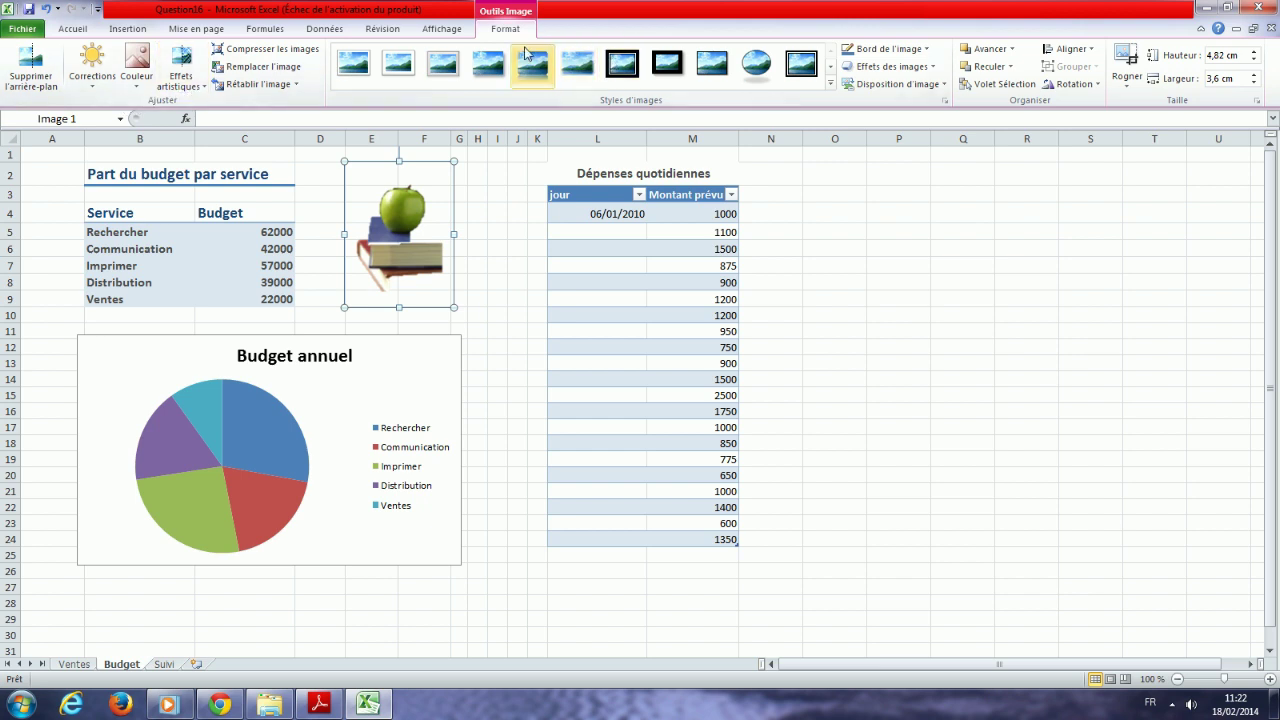
pyautogui.click(203, 86)
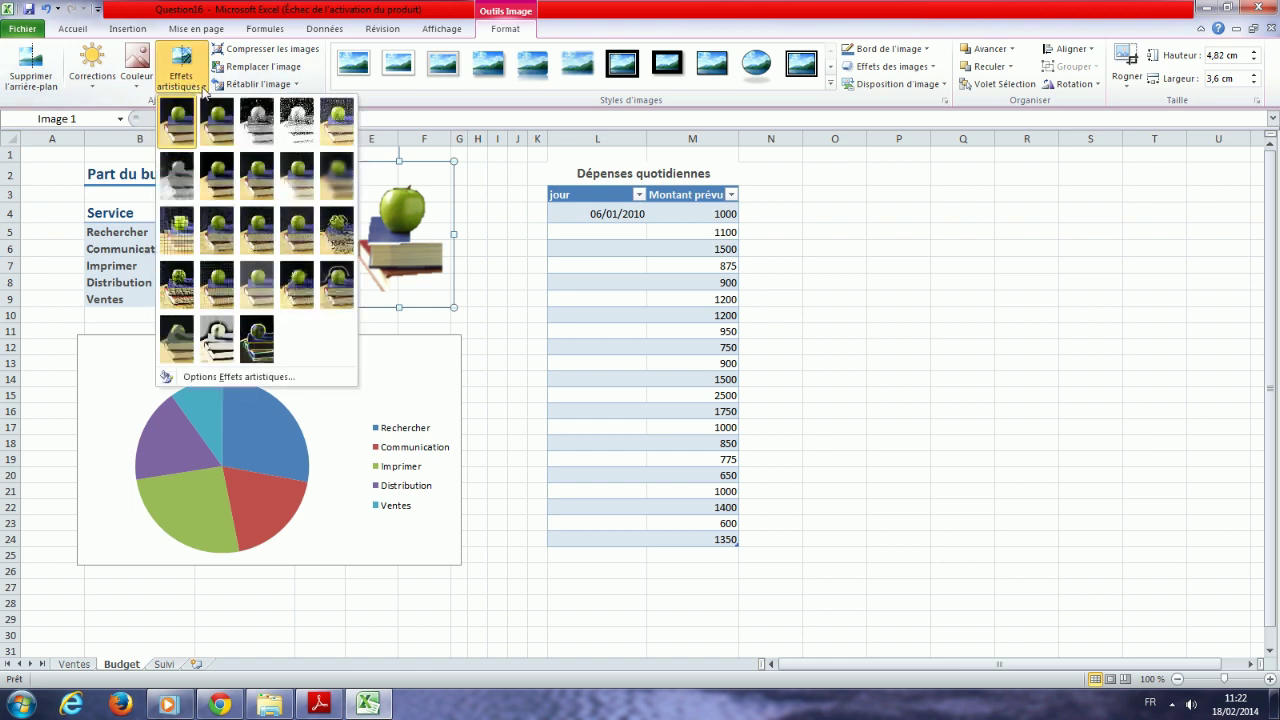
pyautogui.click(252, 122)
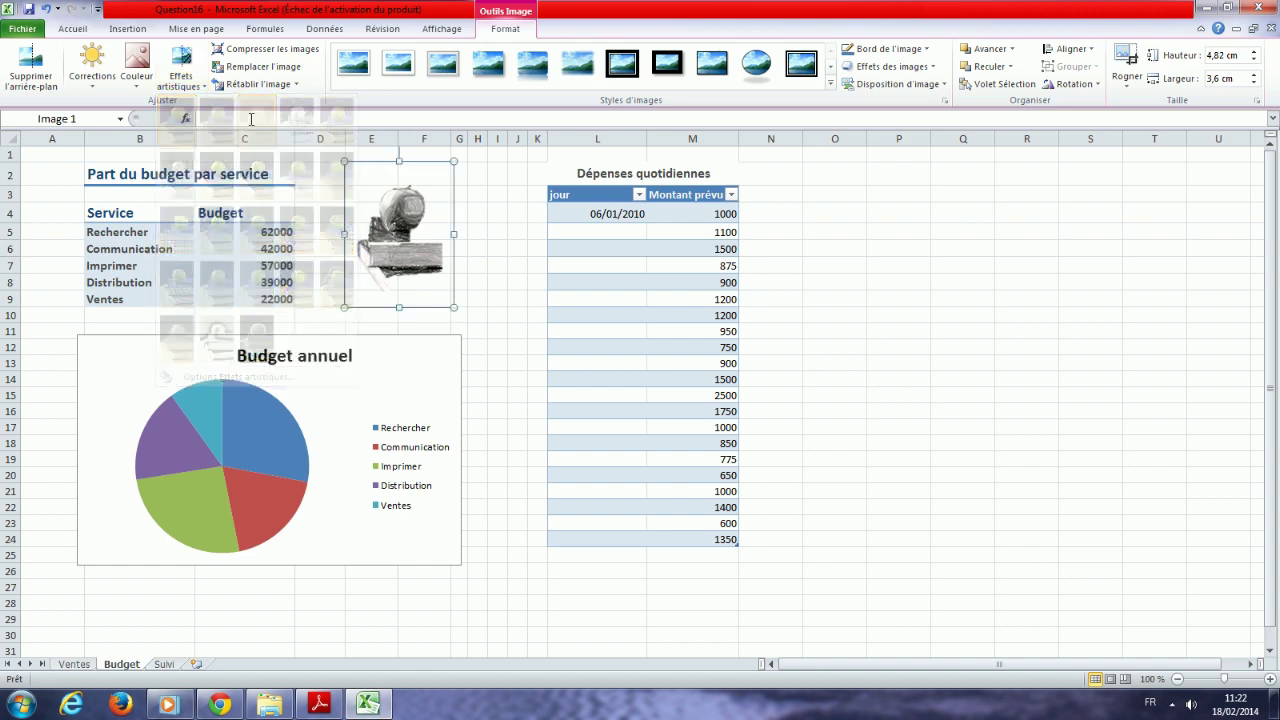
pyautogui.click(475, 230)
# - Check the second task in the PDF, and copy only the formatting of cell A4 on the Ventes sheet to A5:A50
pyautogui.click(319, 705)
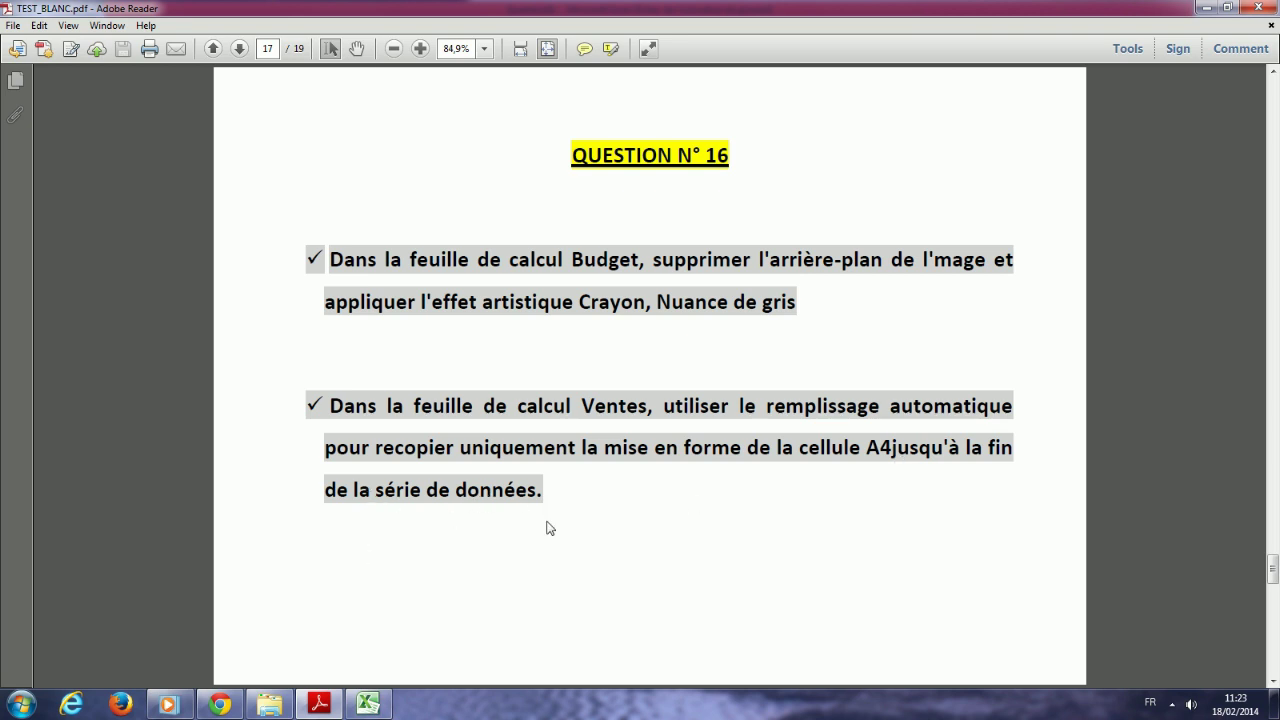
pyautogui.click(368, 705)
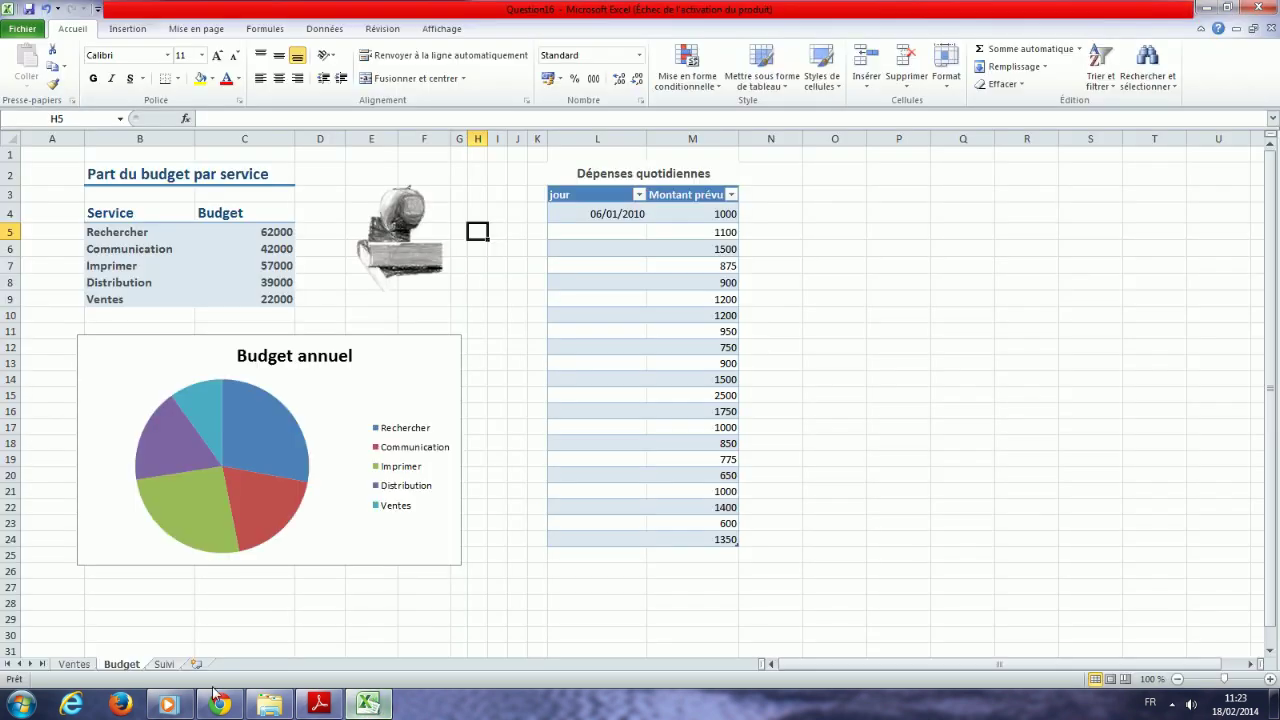
pyautogui.click(75, 665)
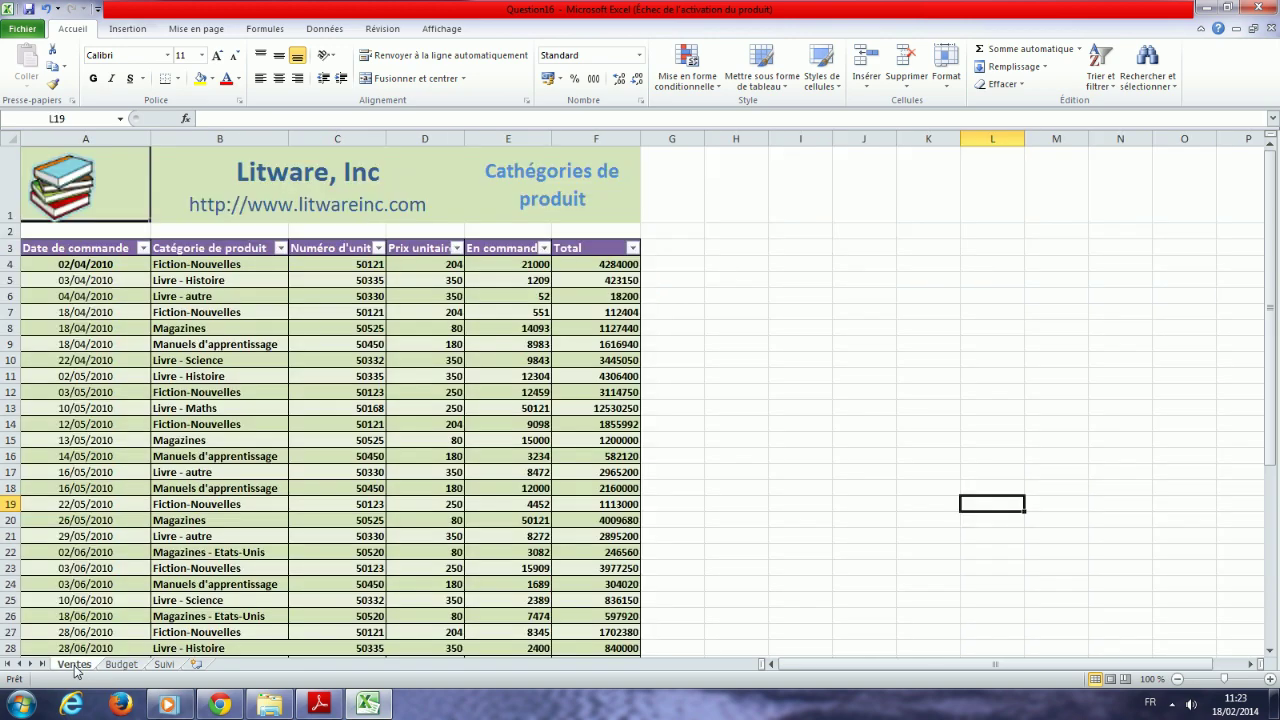
pyautogui.click(86, 119)
pyautogui.write('A4')
pyautogui.press('Return')
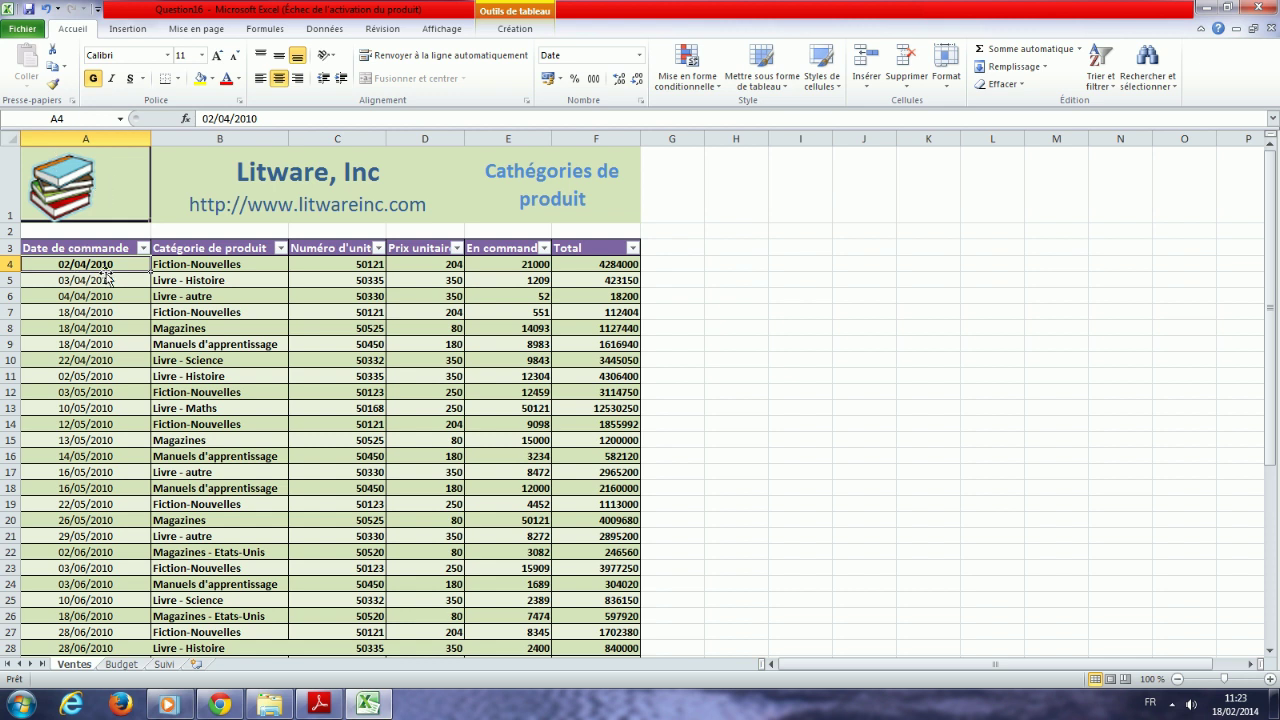
pyautogui.click(52, 66)
pyautogui.moveTo(74, 280); pyautogui.dragTo(40, 602)
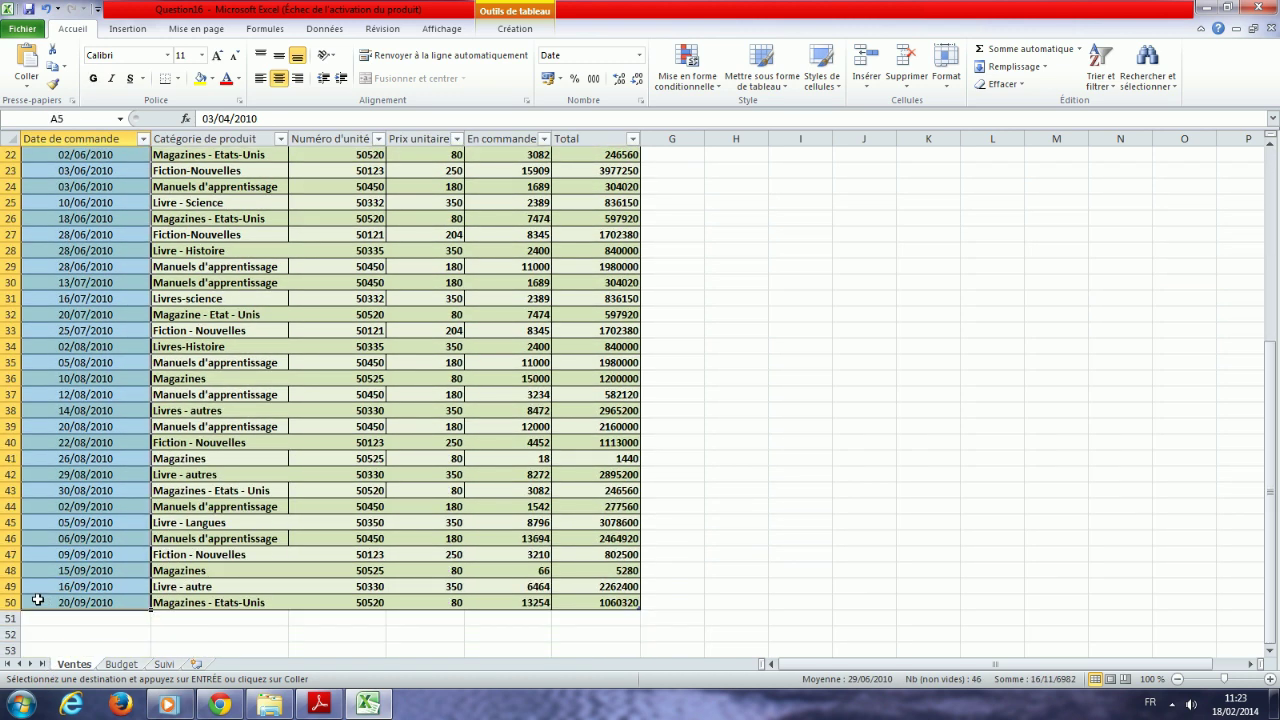
pyautogui.click(27, 90)
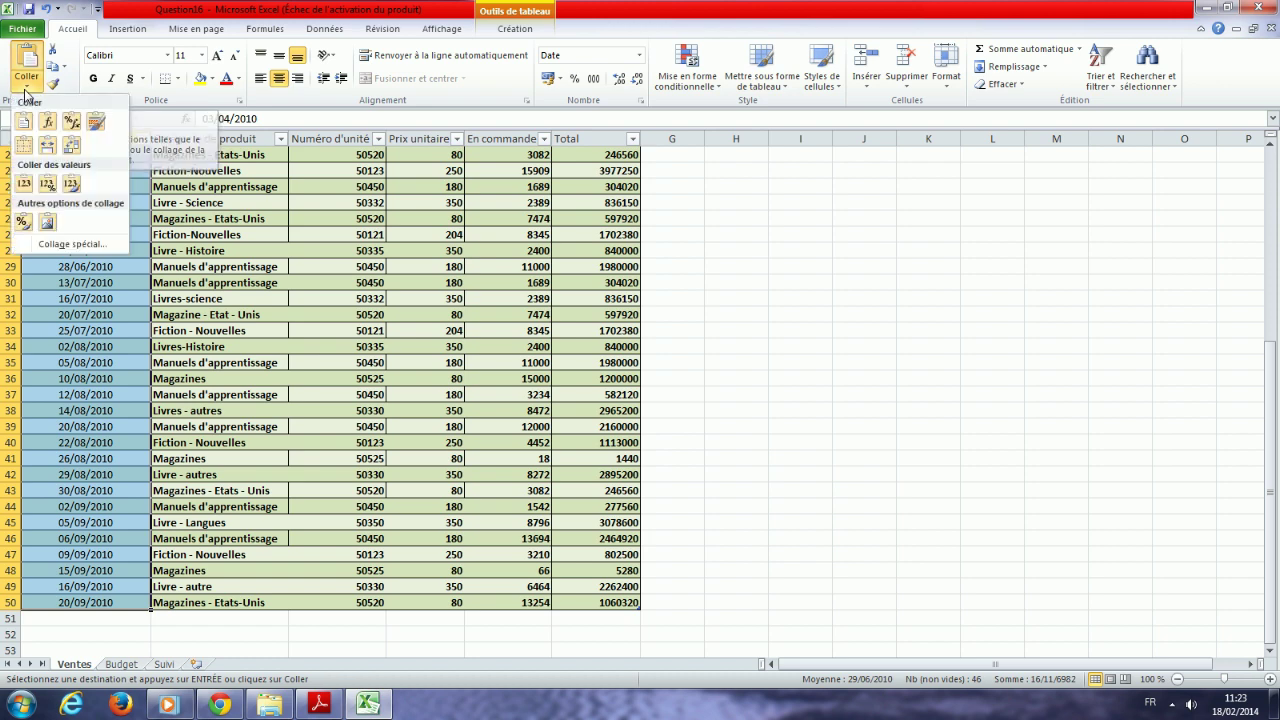
pyautogui.click(22, 224)
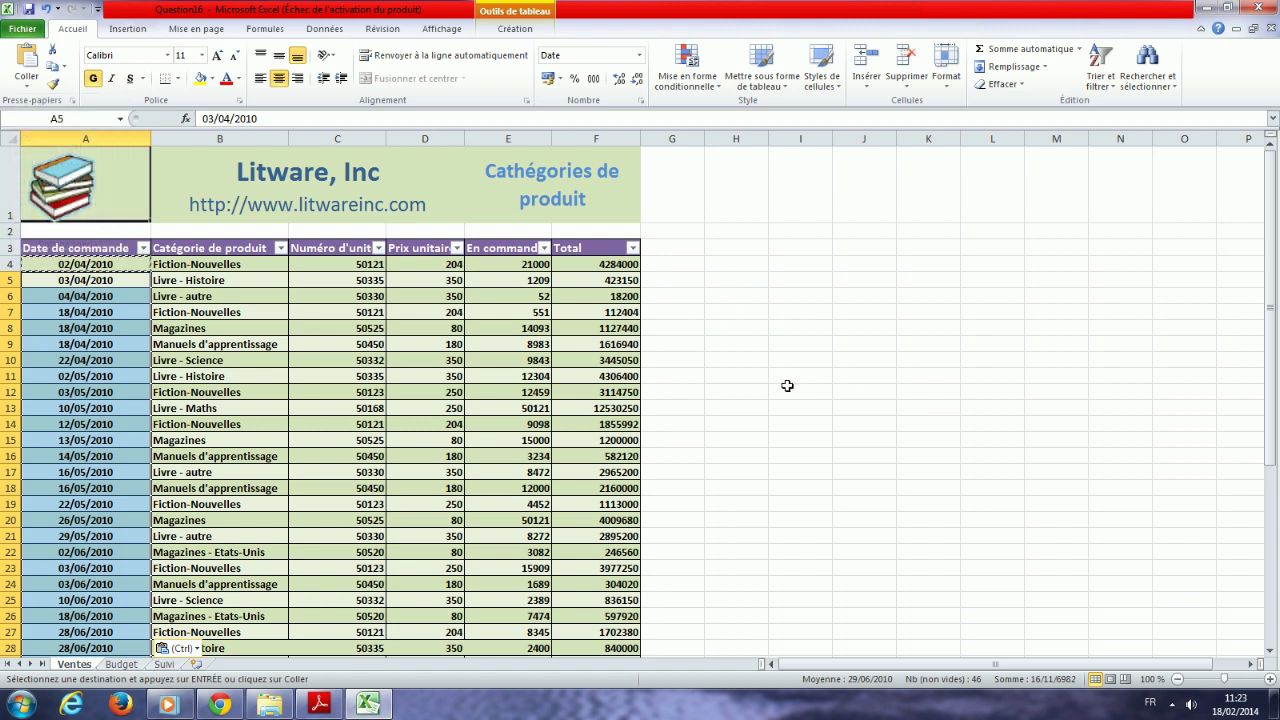
pyautogui.click(1182, 704)
pyautogui.click(1197, 571)
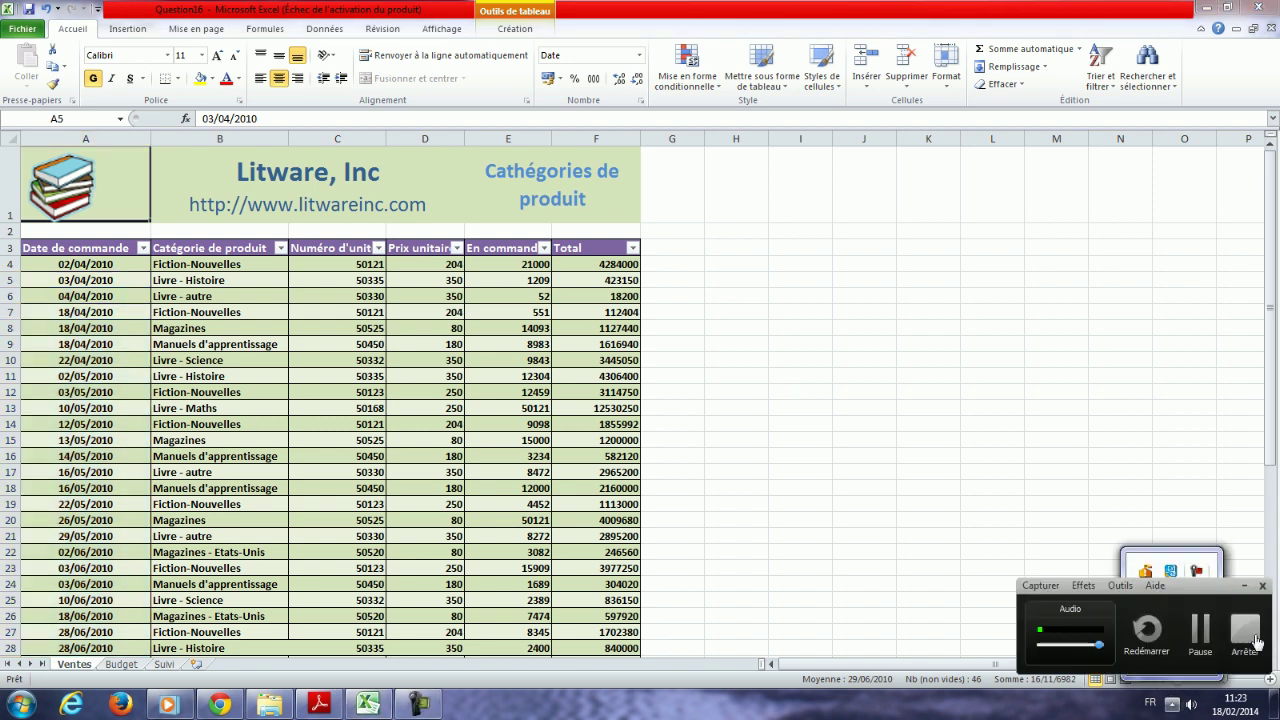
pyautogui.click(1247, 641)
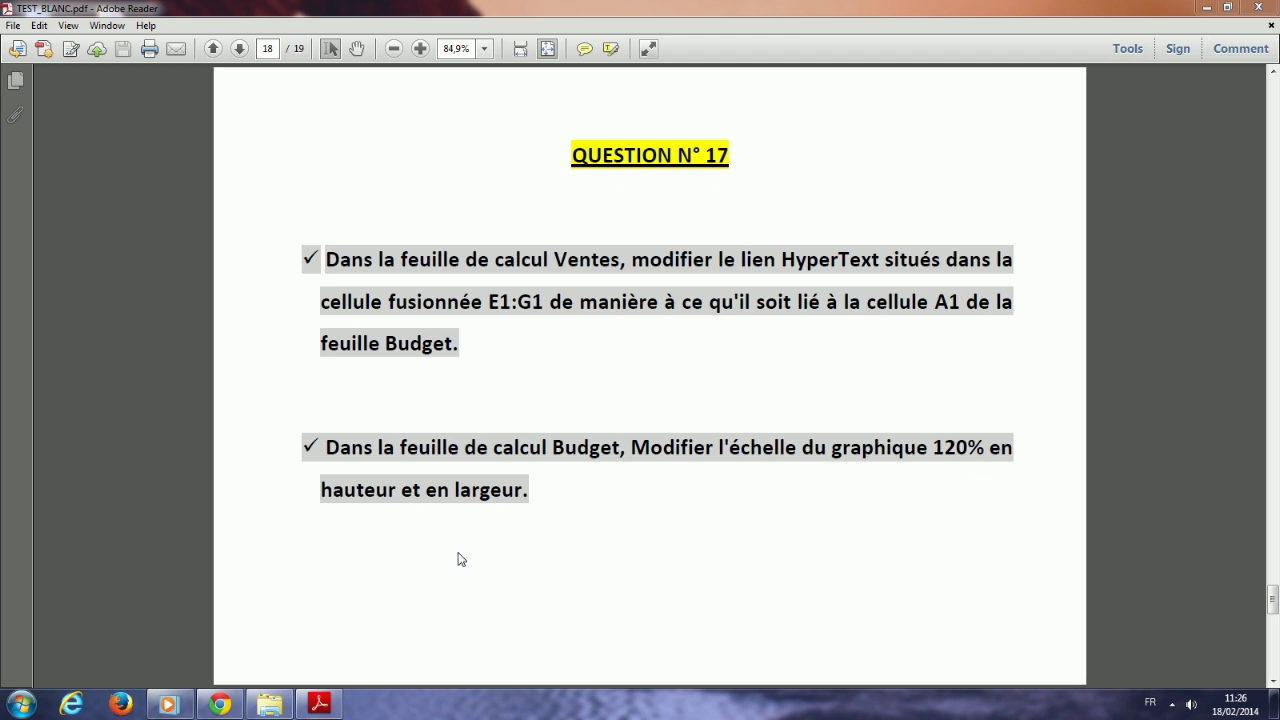
# - Open the Question17 workbook from the Ateliers folder, dismiss the activation notice, read the question 17 tasks in the PDF and return to the Ventes sheet
pyautogui.click(276, 706)
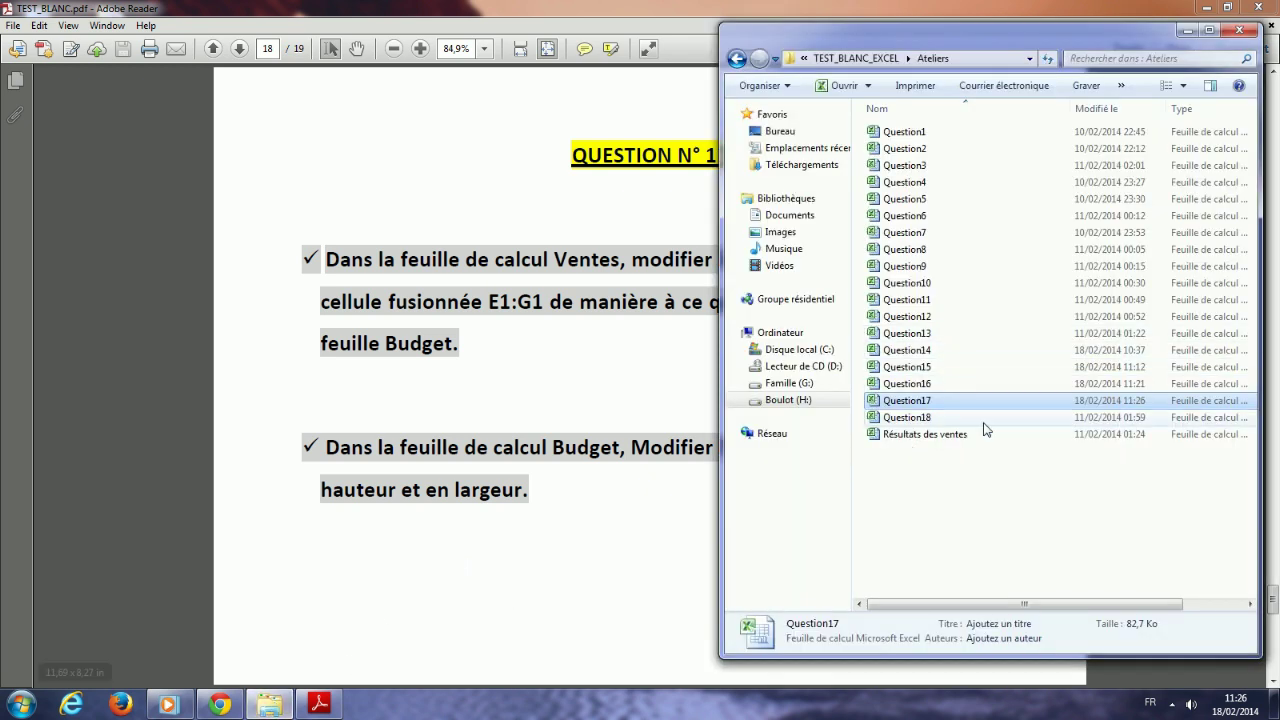
pyautogui.doubleClick(908, 401)
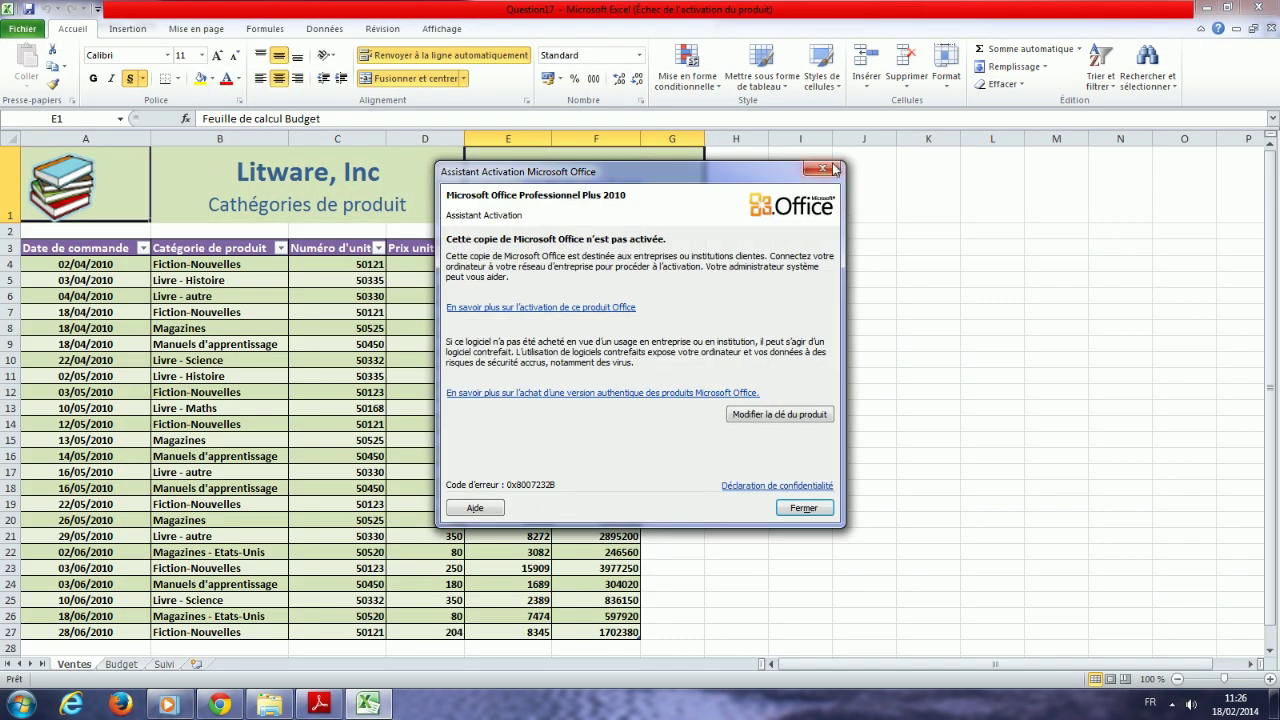
pyautogui.click(833, 169)
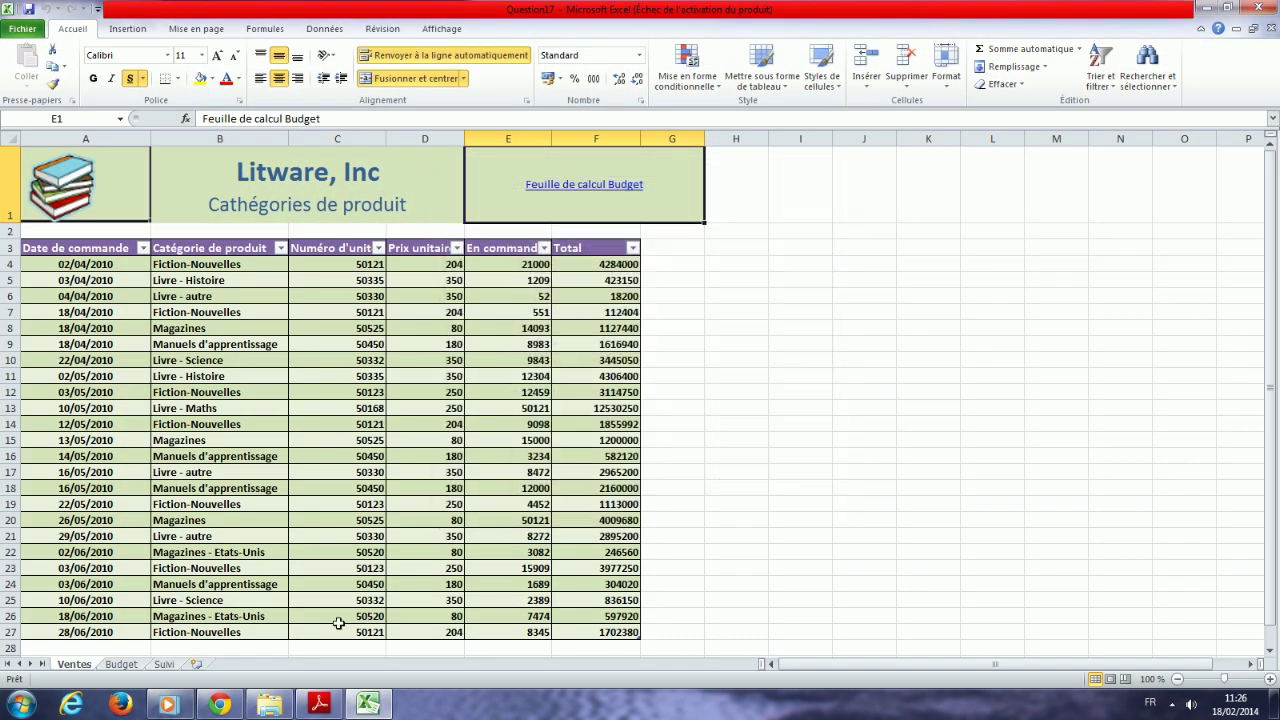
pyautogui.click(318, 706)
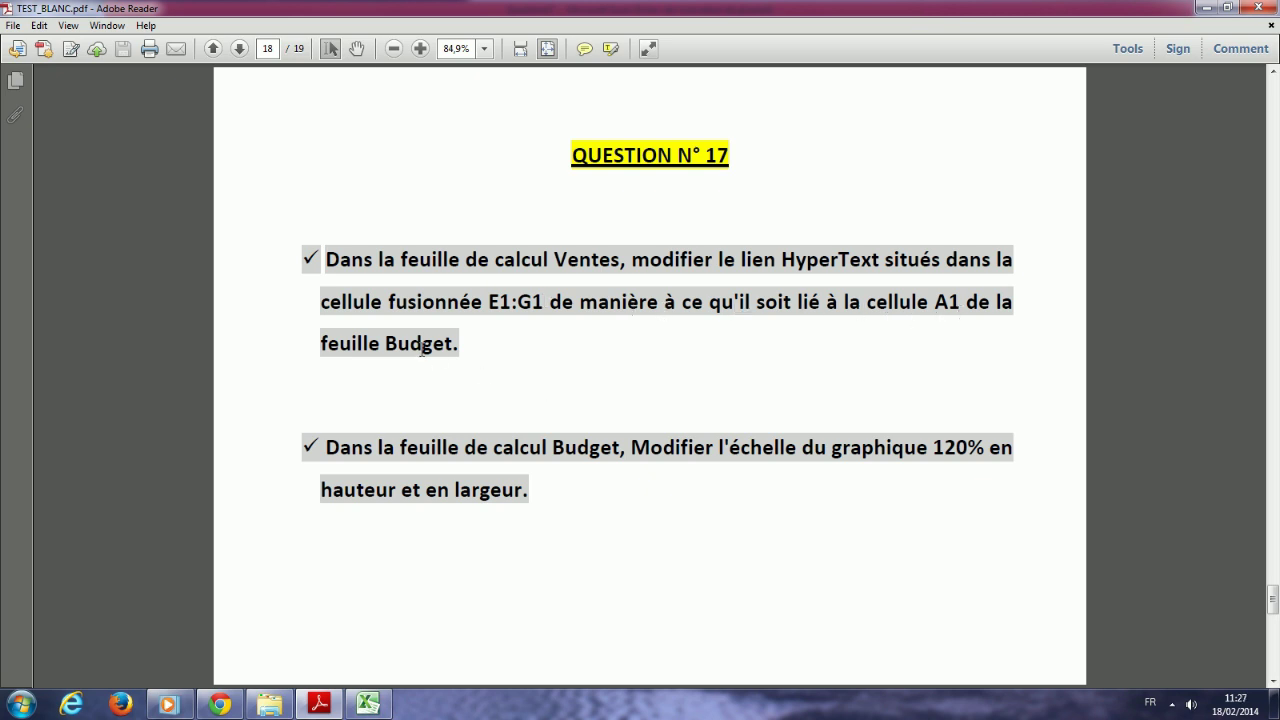
pyautogui.click(368, 706)
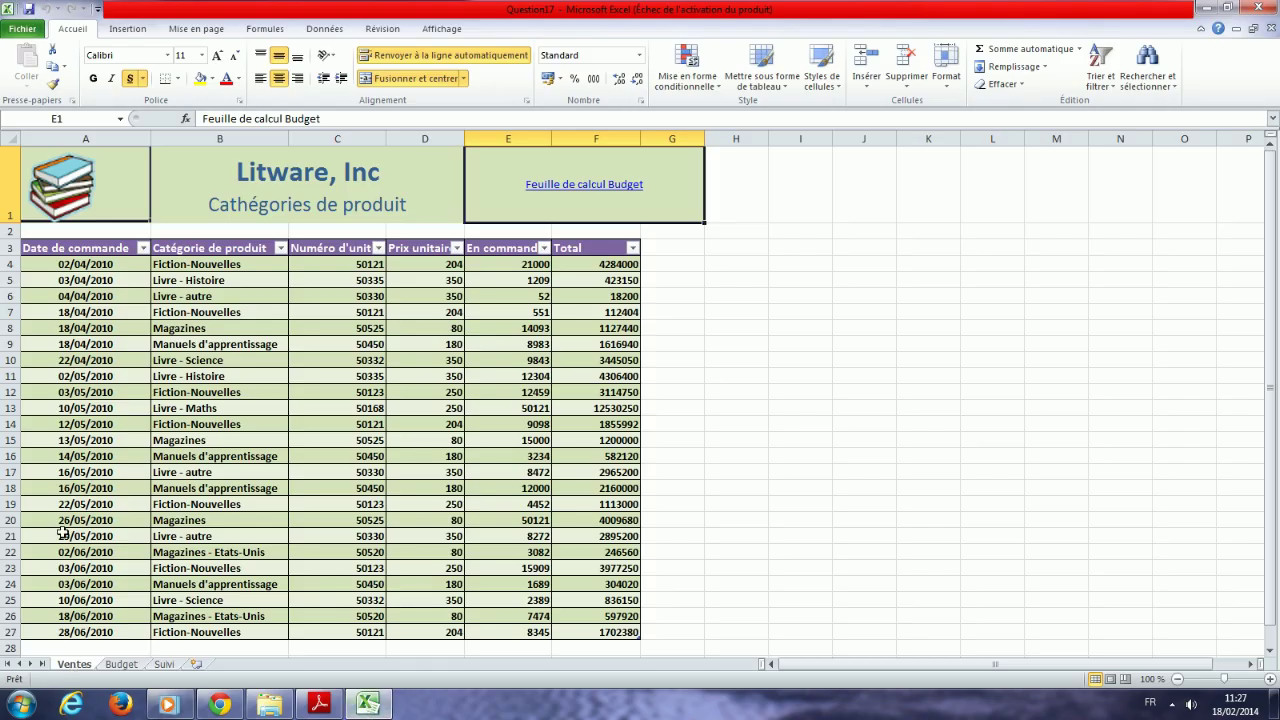
pyautogui.click(447, 194)
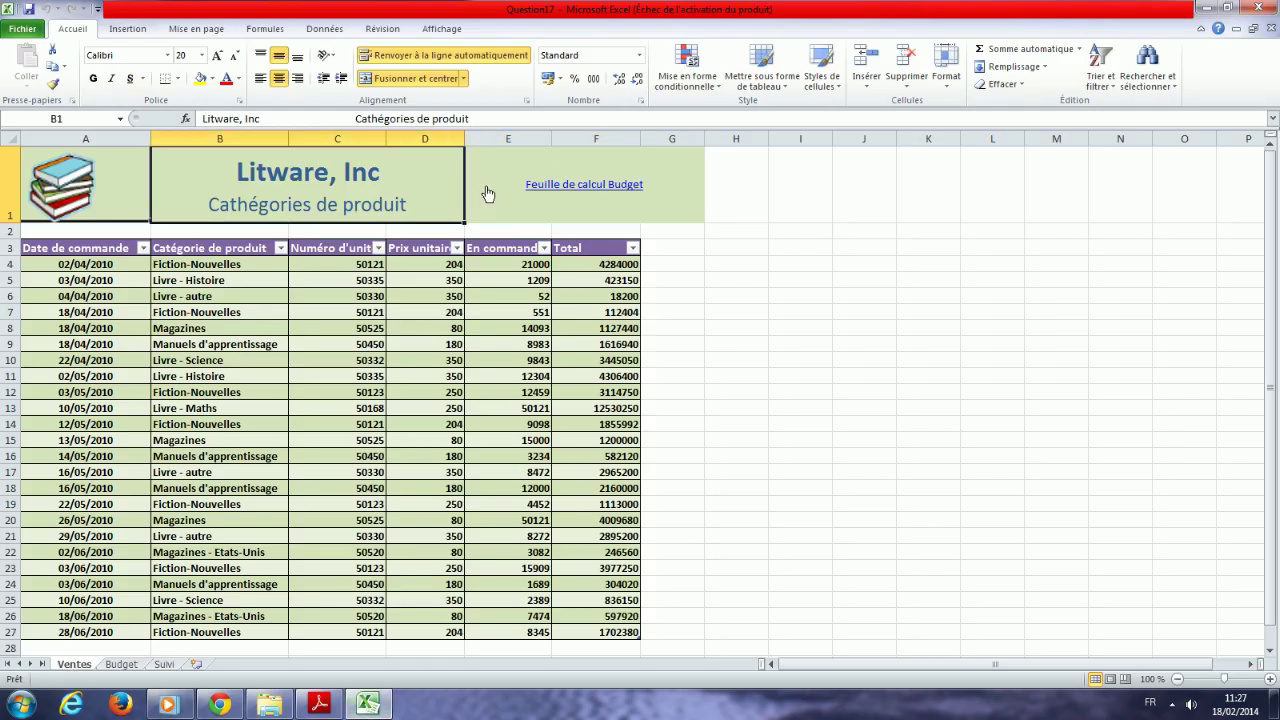
# - Relink the hyperlink in merged cell E1:G1 of the Ventes sheet to cell A1 of the Budget sheet, as the PDF asks
pyautogui.click(498, 192)
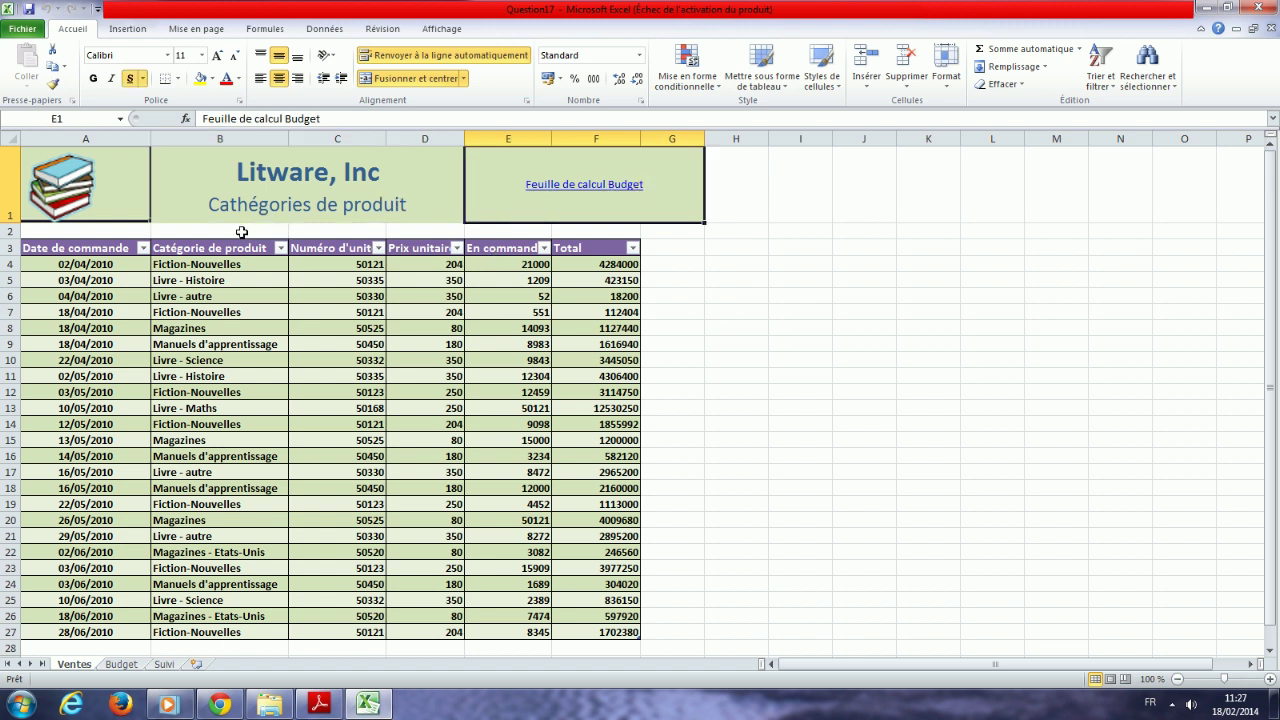
pyautogui.click(128, 29)
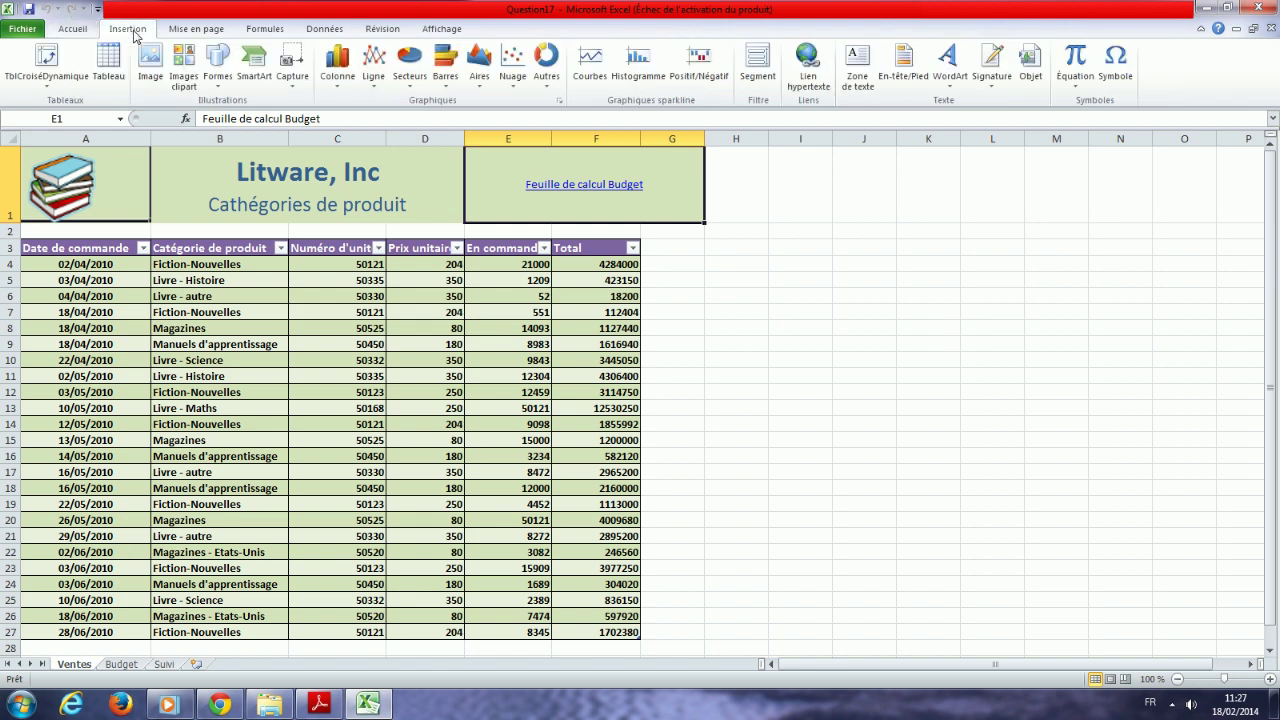
pyautogui.click(809, 64)
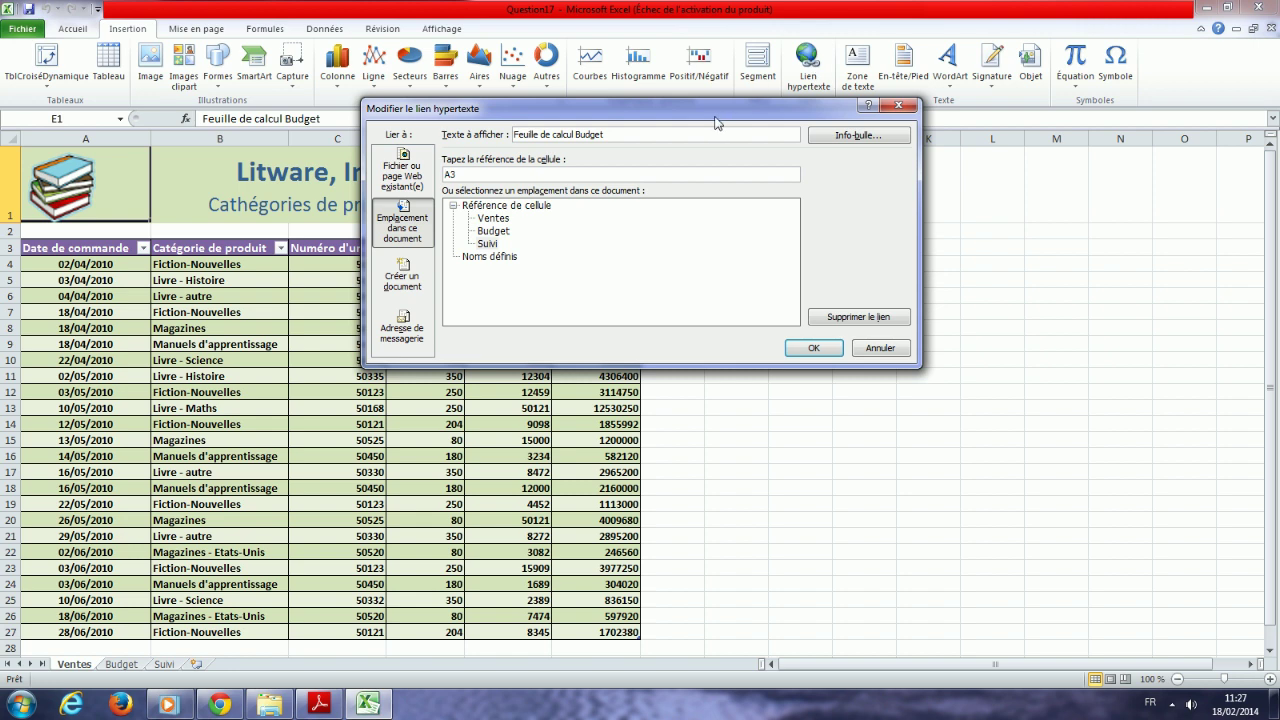
pyautogui.moveTo(716, 119); pyautogui.dragTo(838, 175)
pyautogui.moveTo(1033, 197); pyautogui.dragTo(1039, 159)
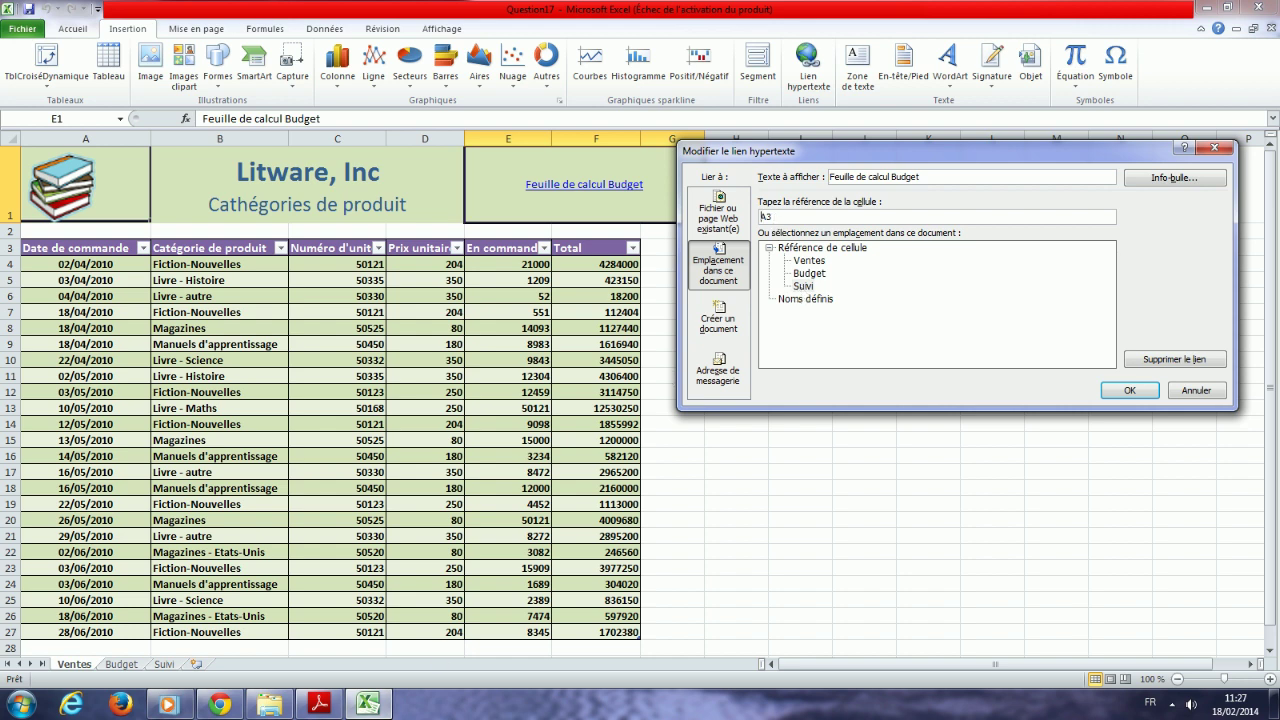
pyautogui.click(319, 704)
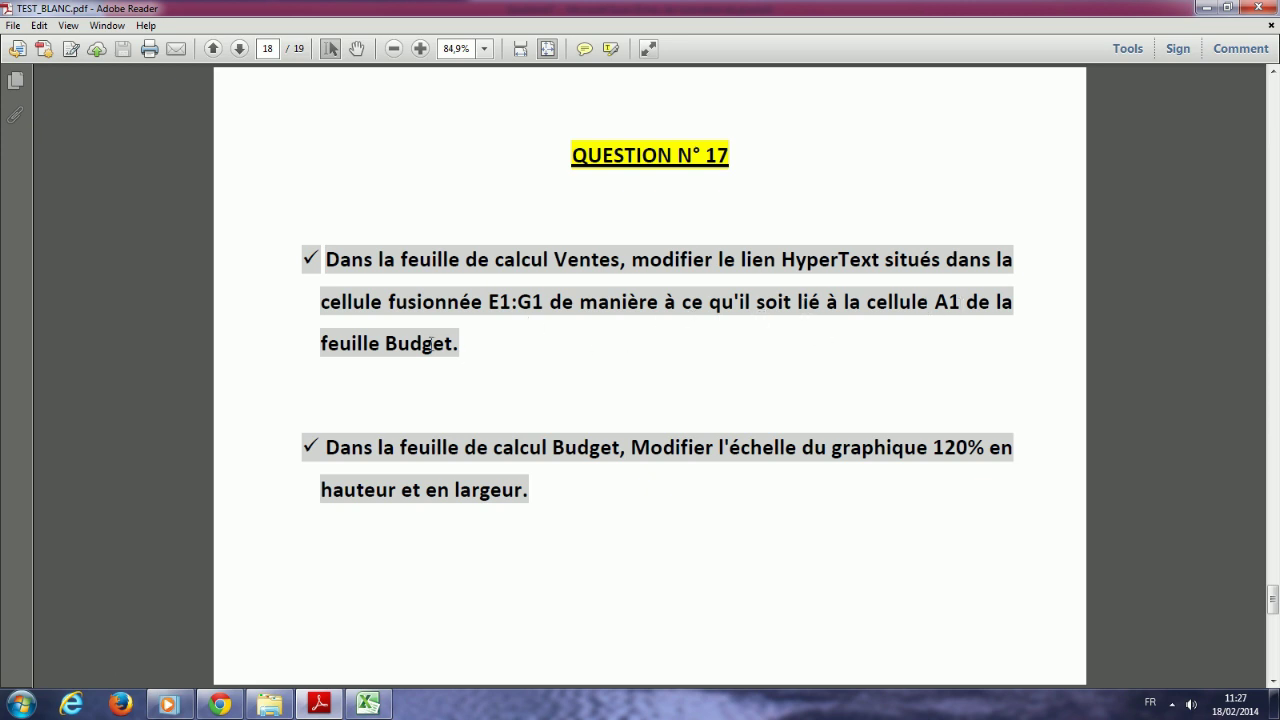
pyautogui.click(372, 705)
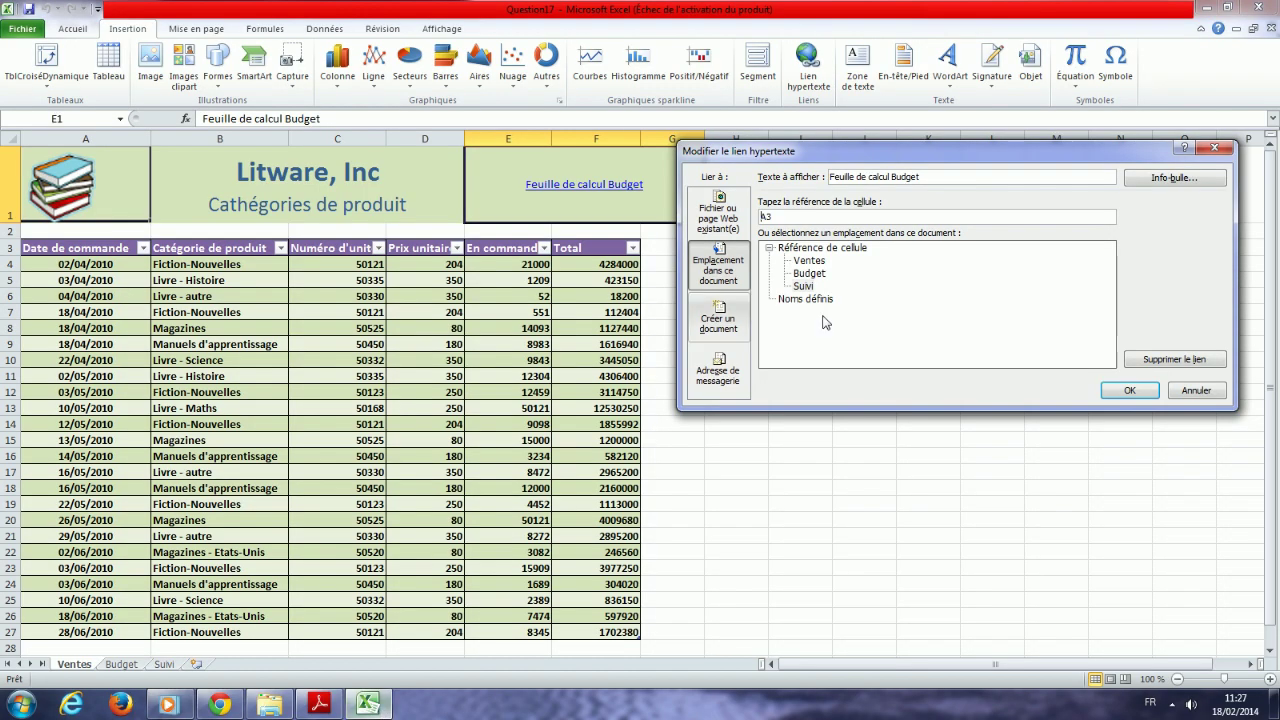
pyautogui.click(809, 274)
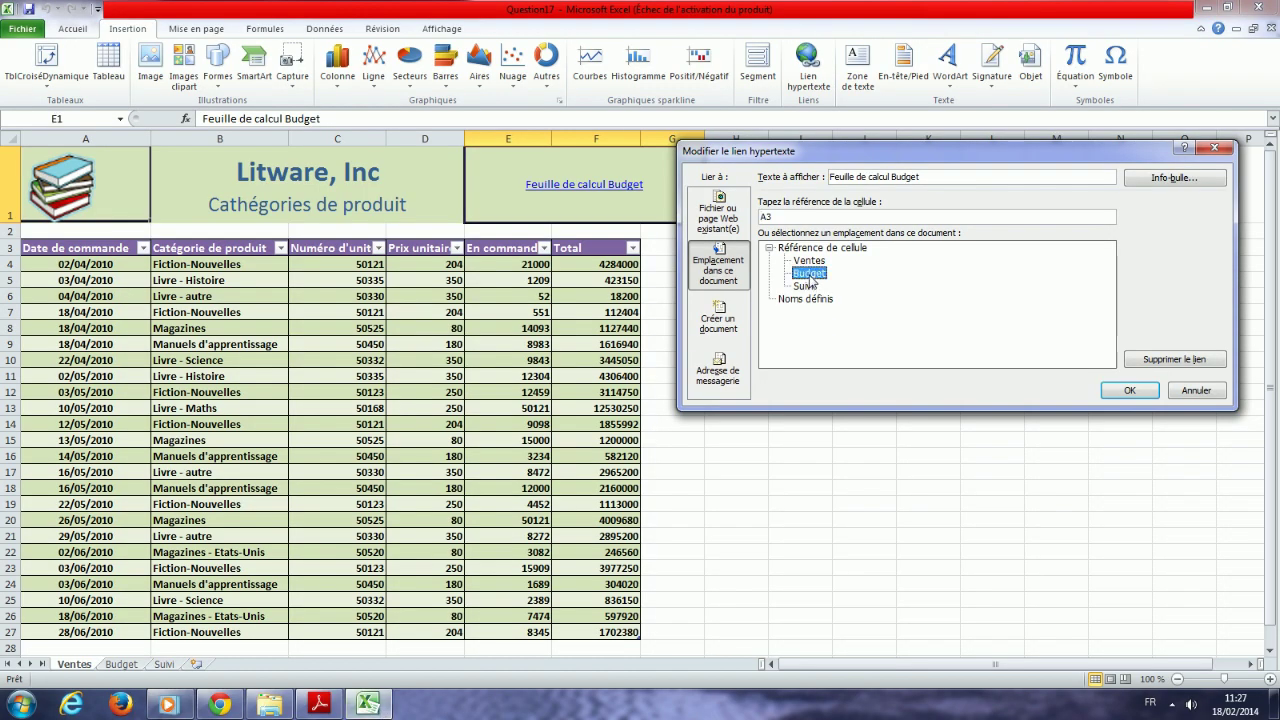
pyautogui.click(787, 217)
pyautogui.press('BackSpace')
pyautogui.click(1130, 391)
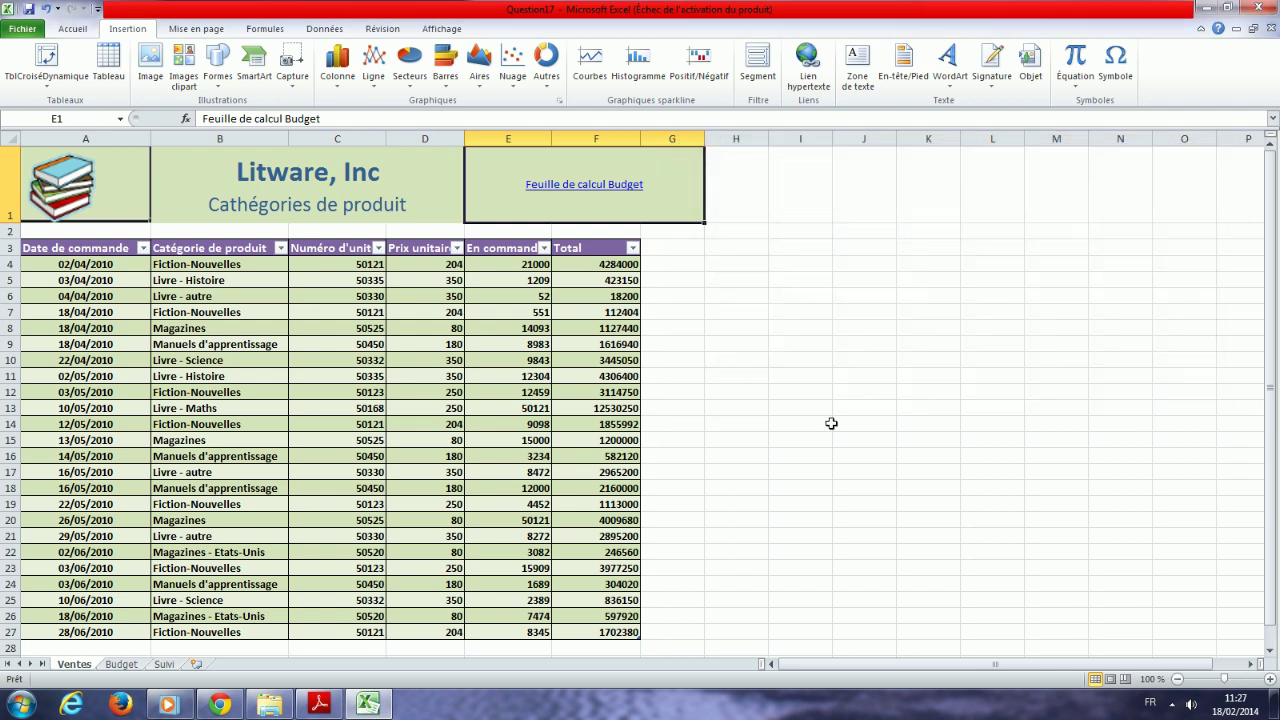
# - Test the hyperlink in E1:G1, check the chart scaling task in the PDF and return to the Budget sheet
pyautogui.click(576, 191)
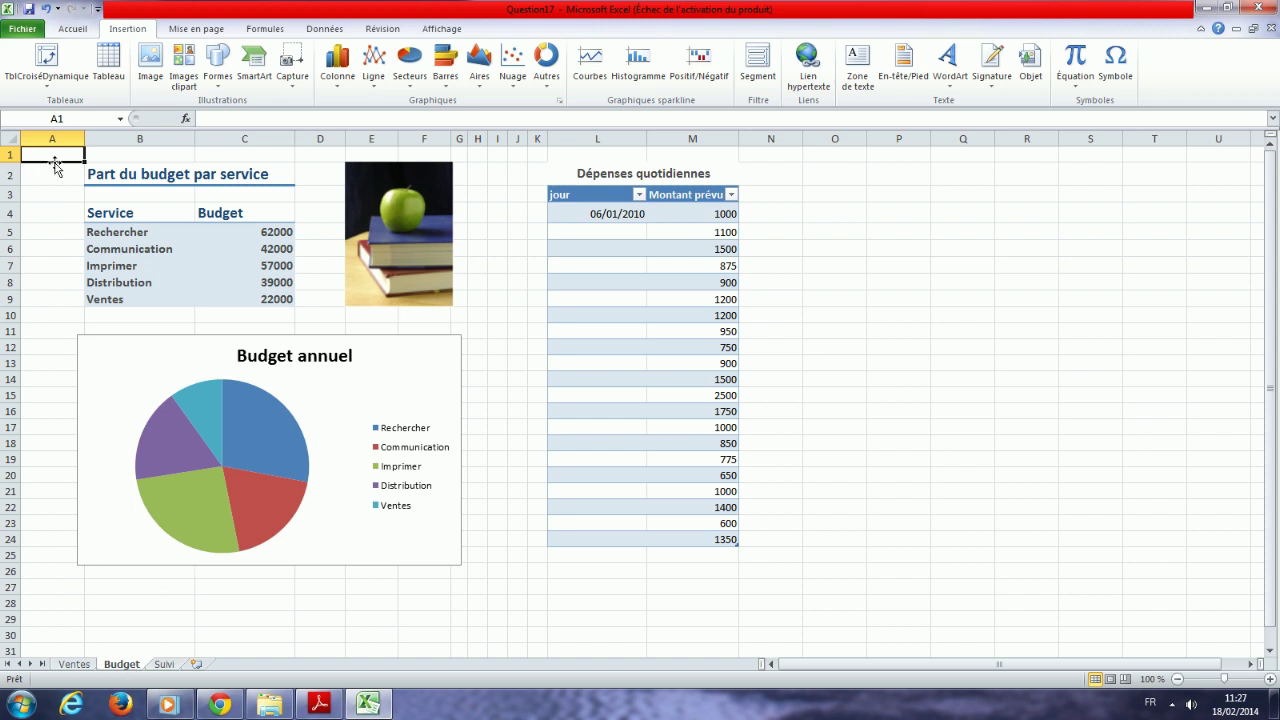
pyautogui.click(78, 665)
pyautogui.click(318, 705)
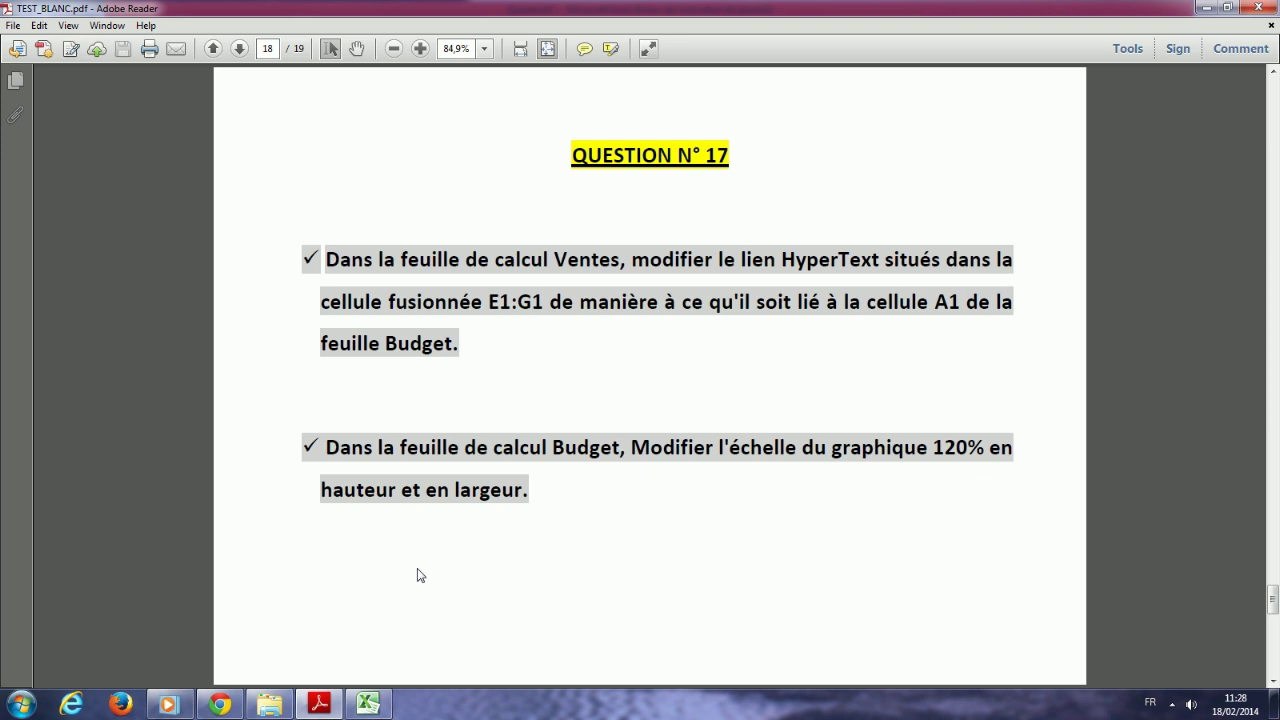
pyautogui.click(368, 705)
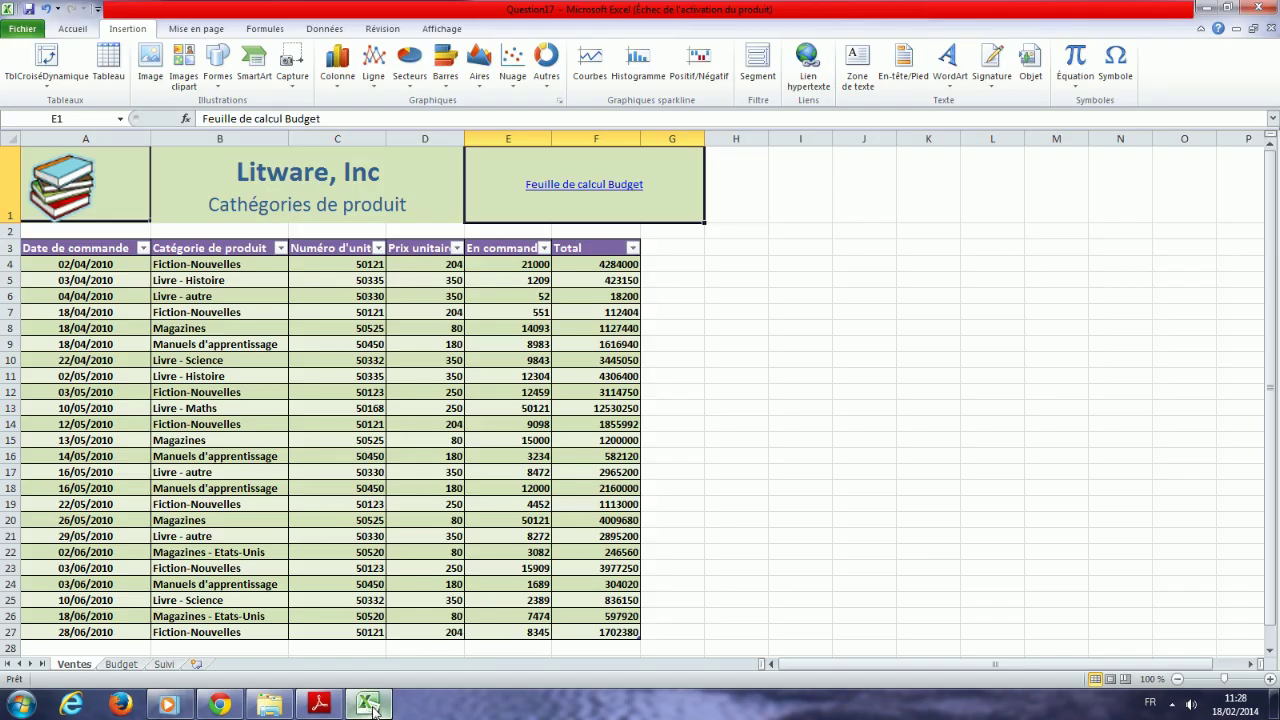
pyautogui.click(122, 664)
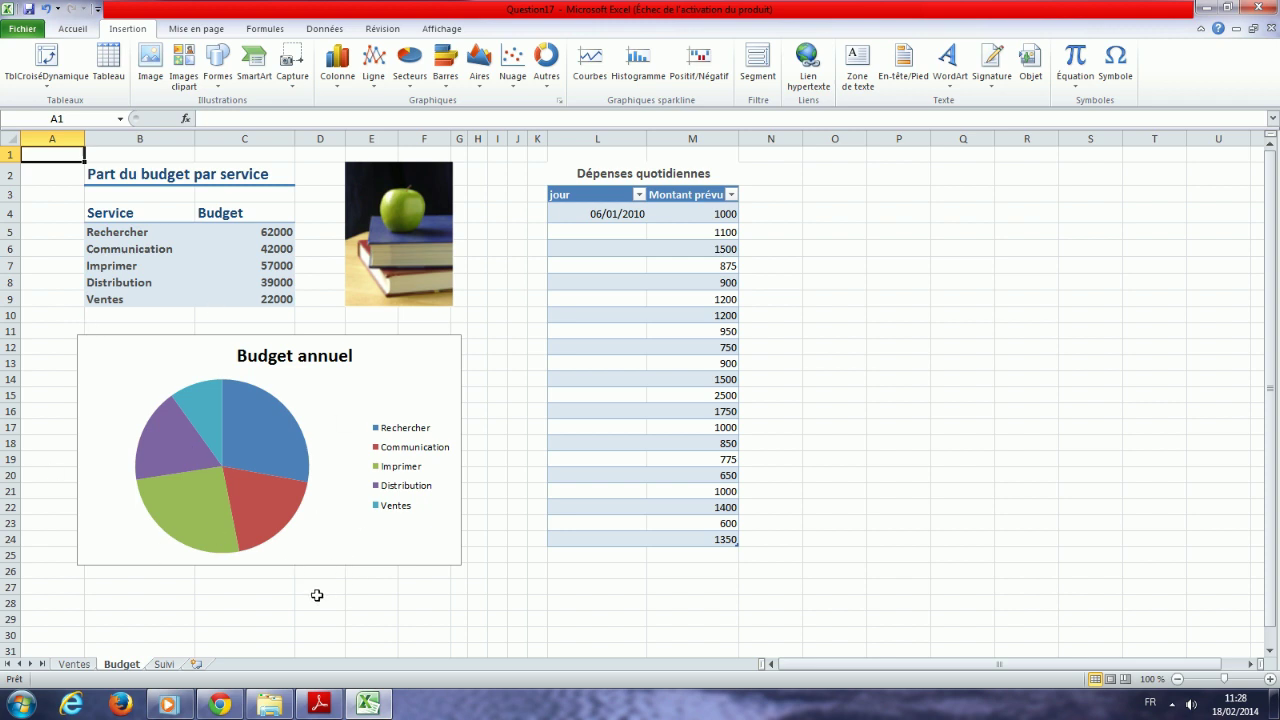
pyautogui.click(319, 705)
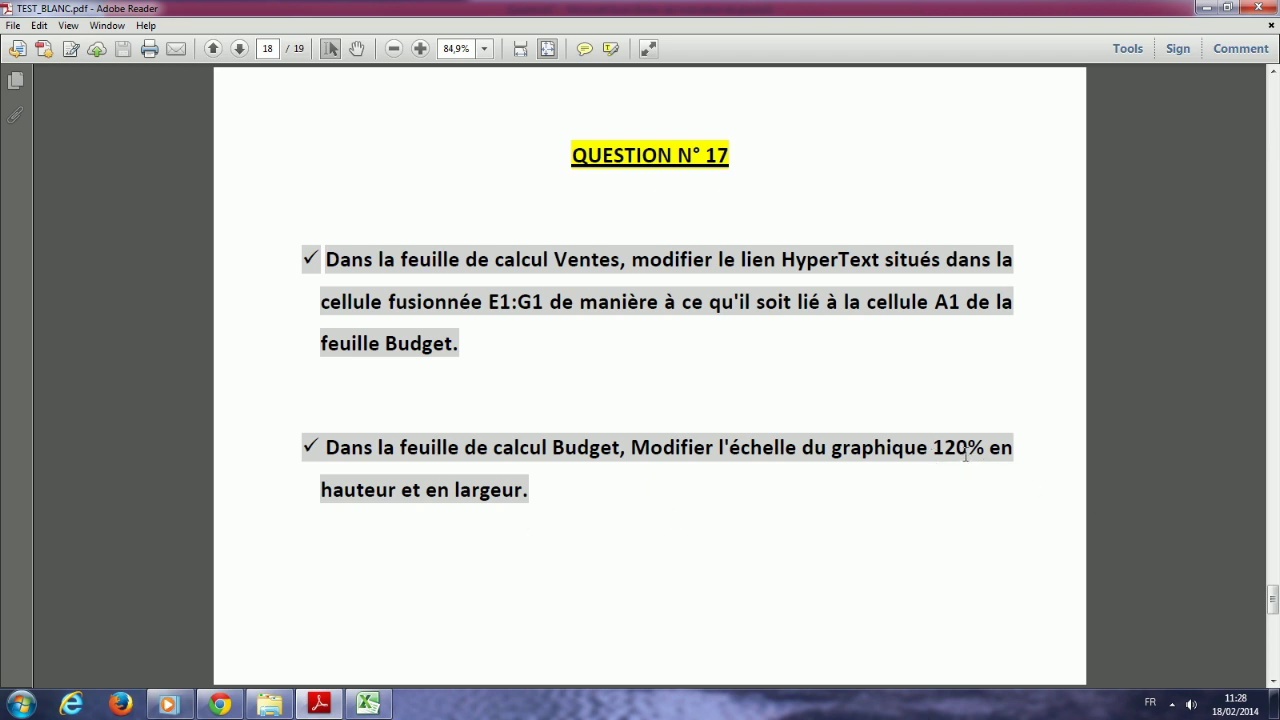
pyautogui.click(366, 706)
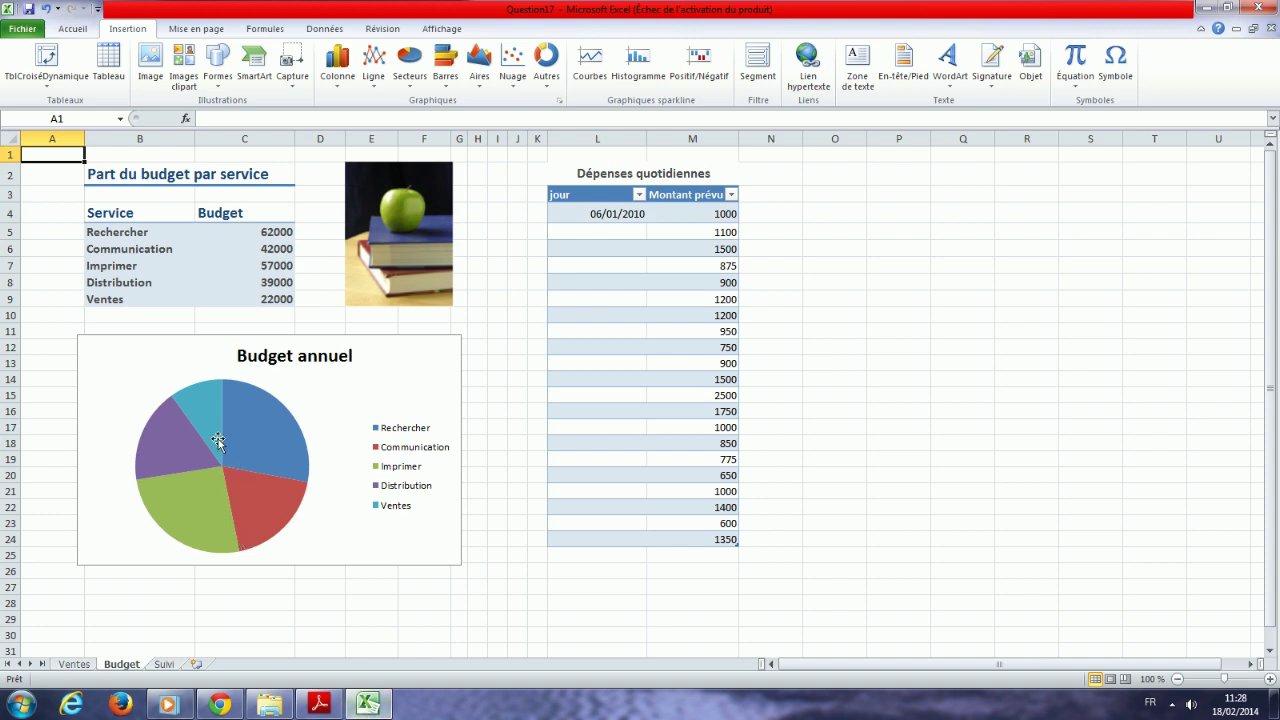
# - Set the height scale of the Budget annuel chart to 120 % in the chart area's size settings
pyautogui.doubleClick(154, 338)
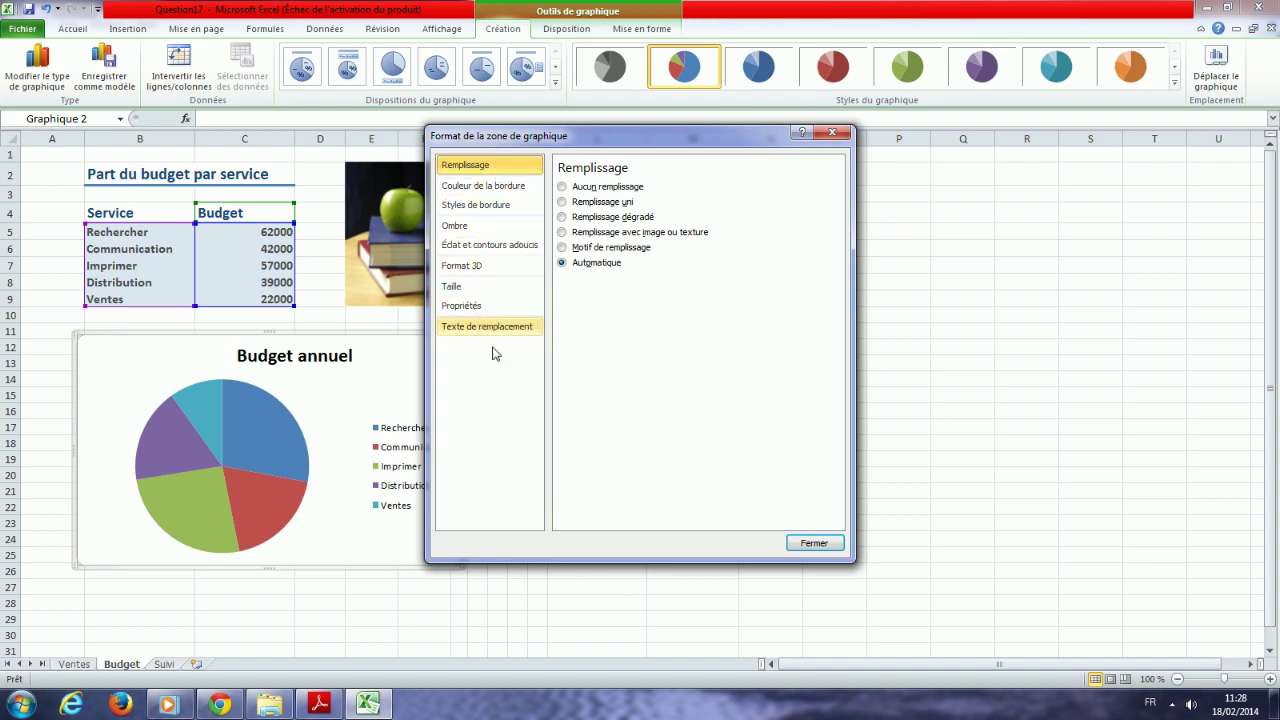
pyautogui.click(320, 704)
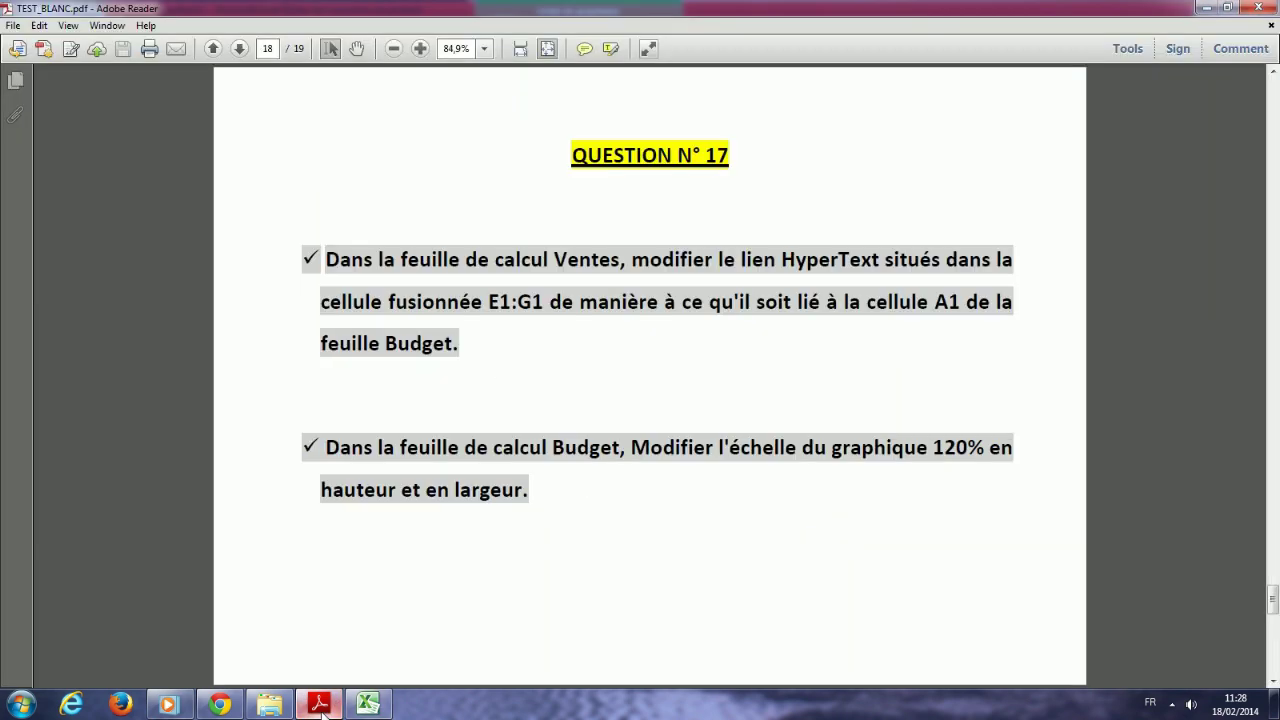
pyautogui.click(322, 711)
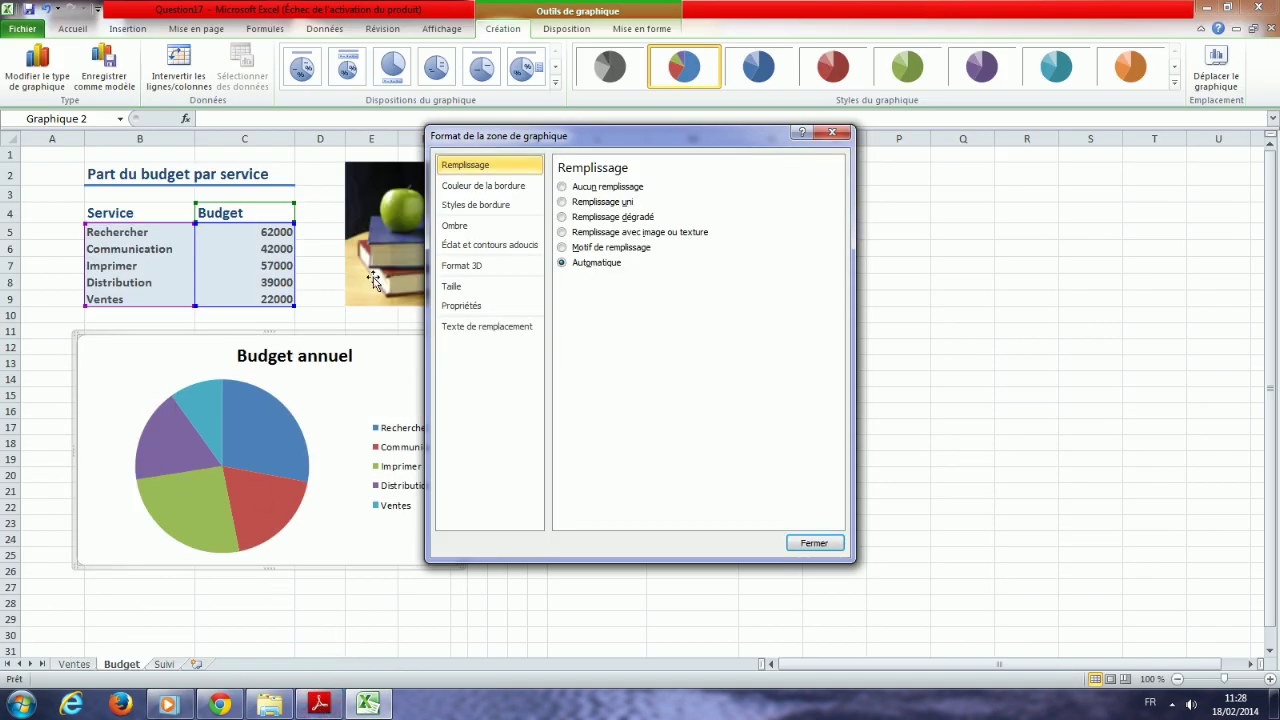
pyautogui.click(452, 290)
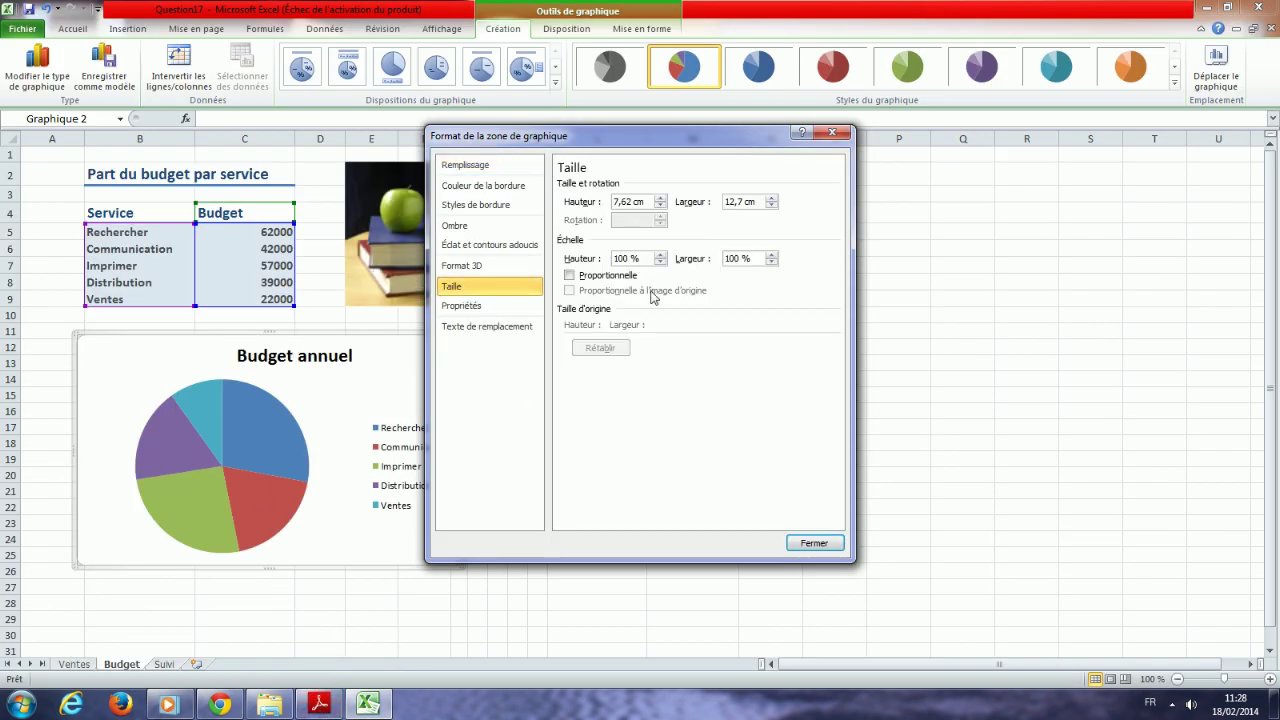
pyautogui.click(660, 256)
pyautogui.doubleClick(660, 256)
pyautogui.click(660, 256)
pyautogui.doubleClick(660, 256)
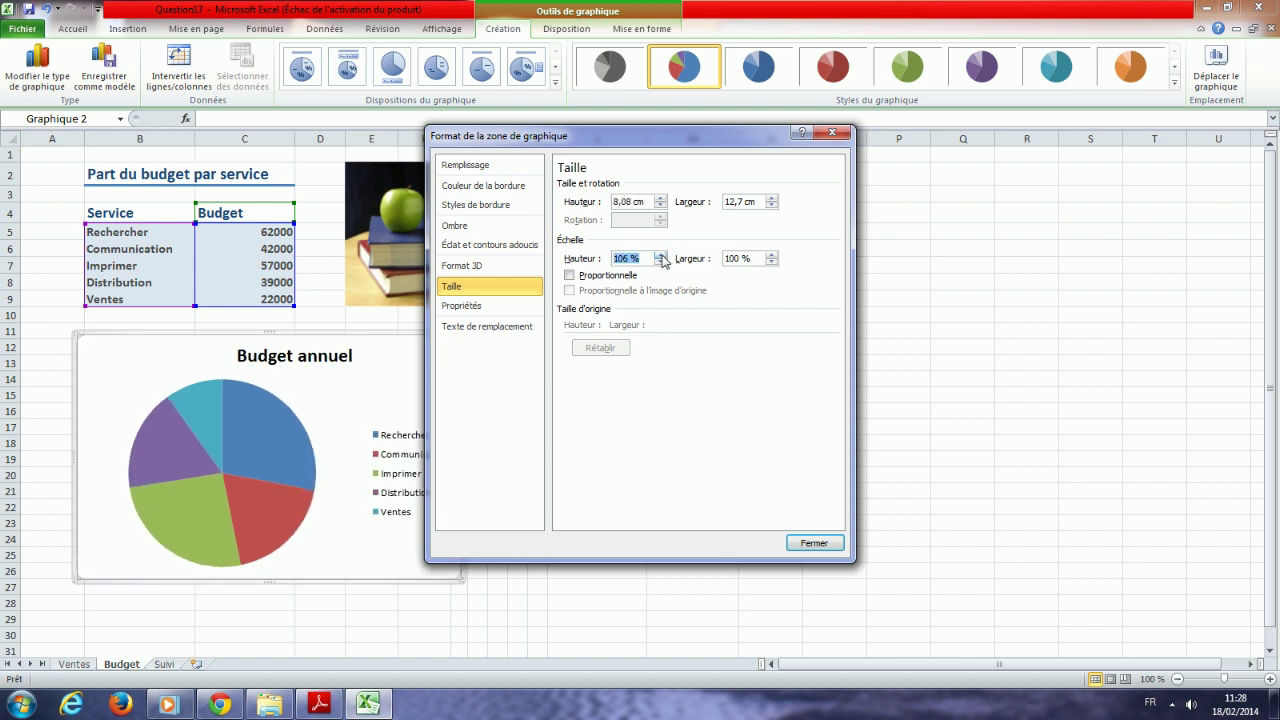
pyautogui.click(660, 256)
pyautogui.doubleClick(660, 256)
pyautogui.doubleClick(660, 256)
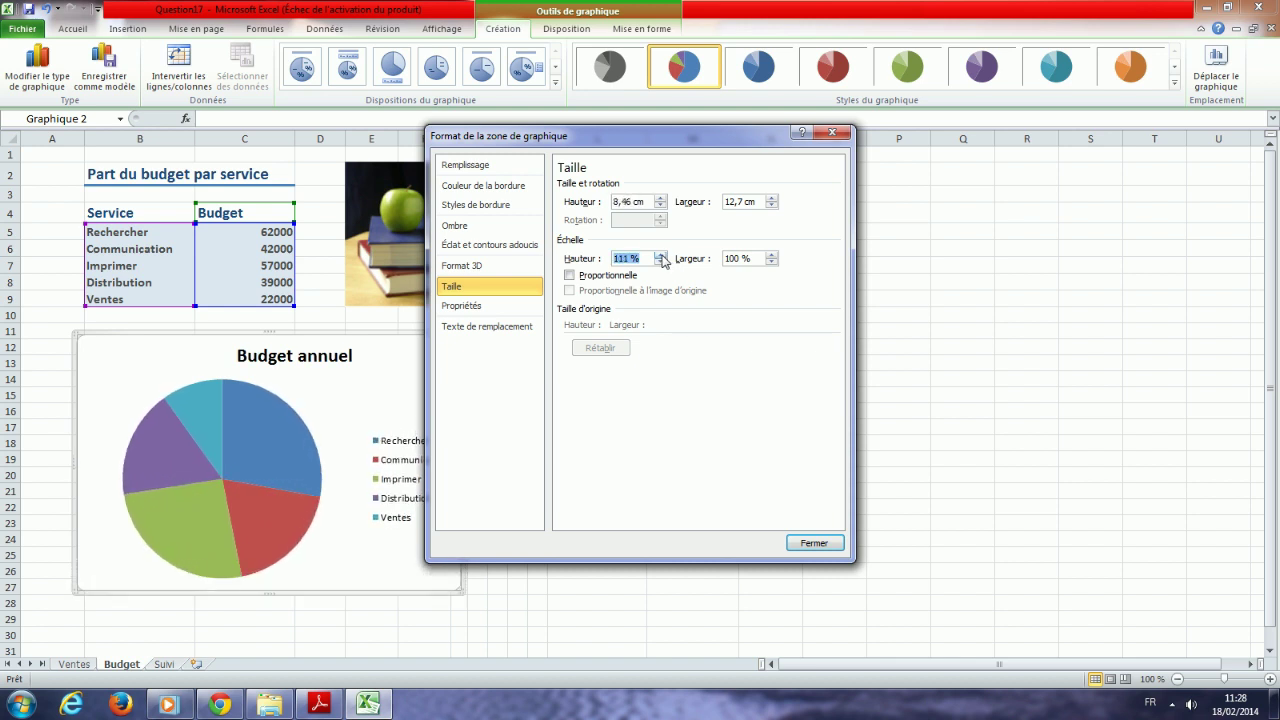
pyautogui.doubleClick(660, 256)
pyautogui.doubleClick(660, 256)
pyautogui.doubleClick(660, 256)
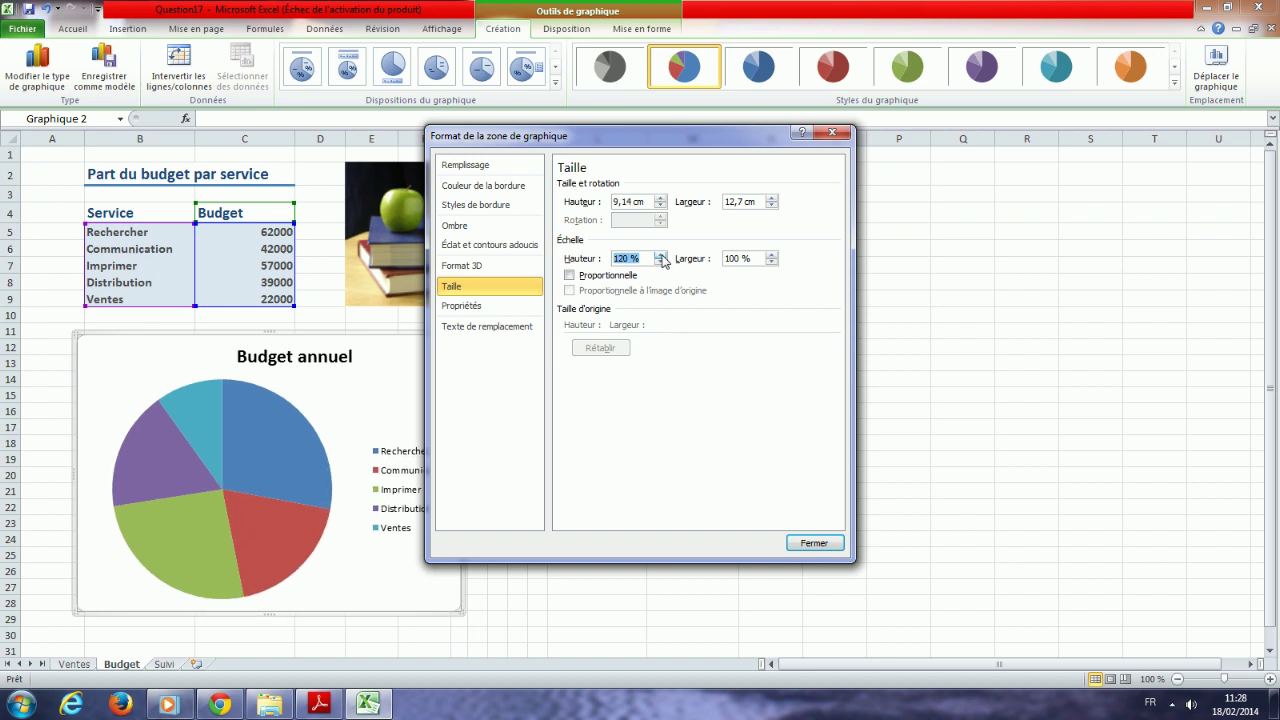
# - Set the Budget annuel chart's width scale to 120 % and close the format dialog
pyautogui.doubleClick(771, 256)
pyautogui.doubleClick(771, 256)
pyautogui.doubleClick(771, 256)
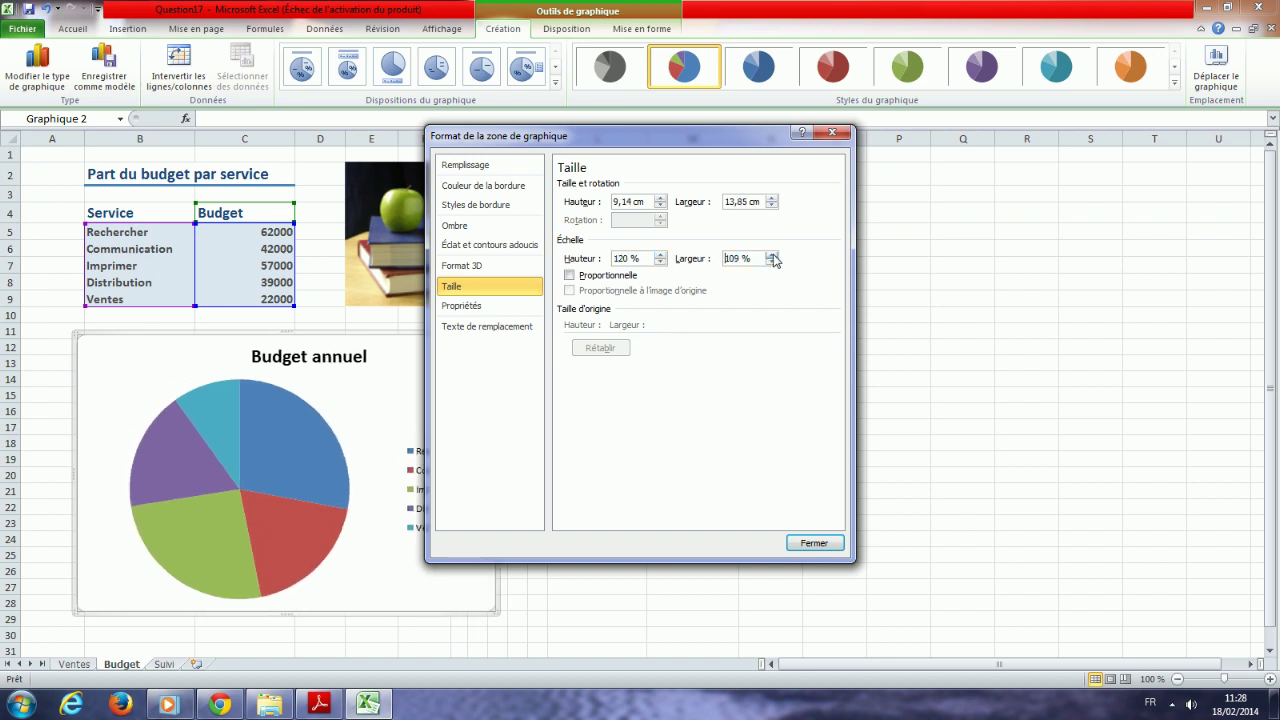
pyautogui.doubleClick(771, 256)
pyautogui.doubleClick(771, 256)
pyautogui.doubleClick(771, 256)
pyautogui.doubleClick(771, 256)
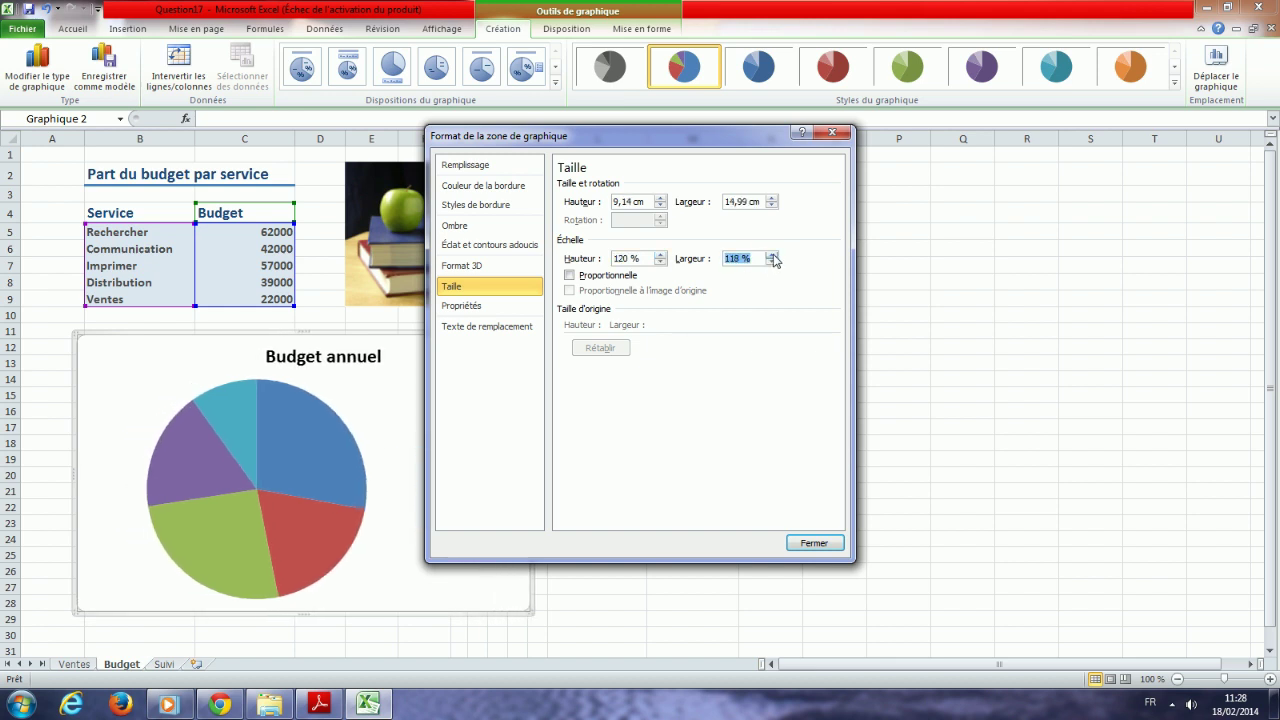
pyautogui.click(771, 256)
pyautogui.click(771, 256)
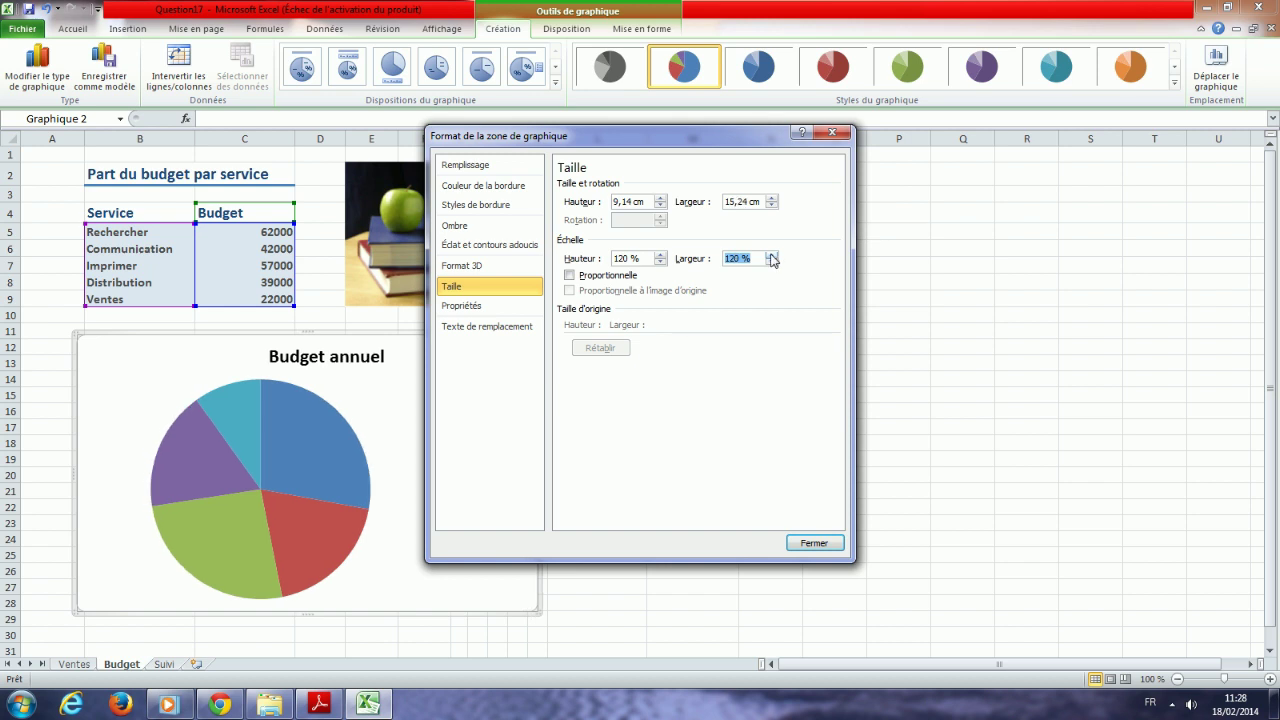
pyautogui.click(812, 545)
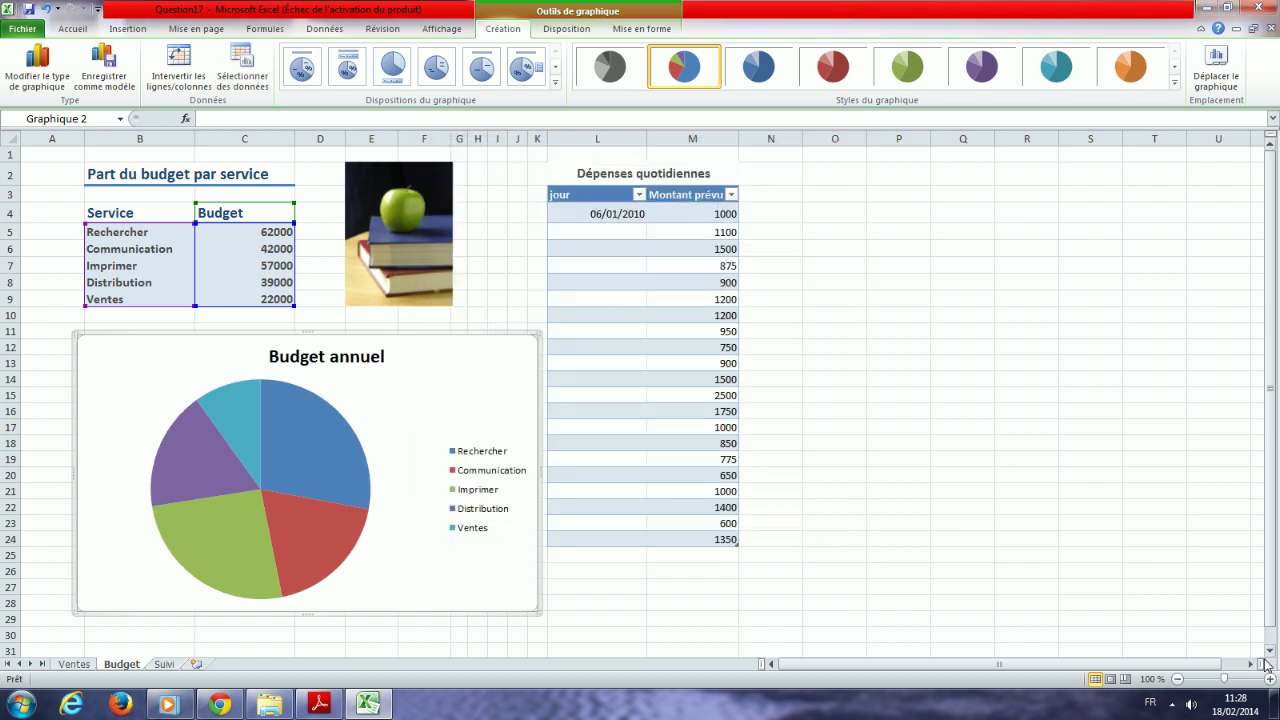
# - Open the Question18 workbook from the Ateliers folder, dismiss the activation notice, read the first task in the PDF and return to the workbook
pyautogui.click(1176, 705)
pyautogui.click(1200, 575)
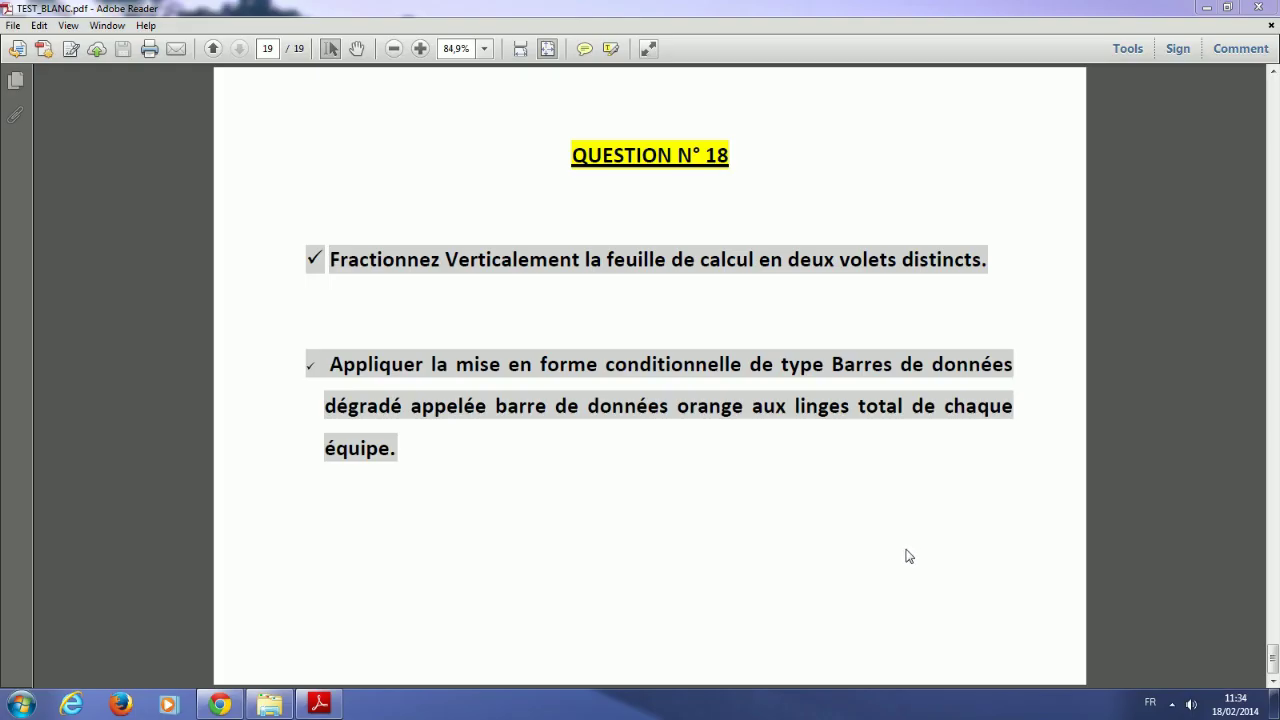
pyautogui.click(300, 614)
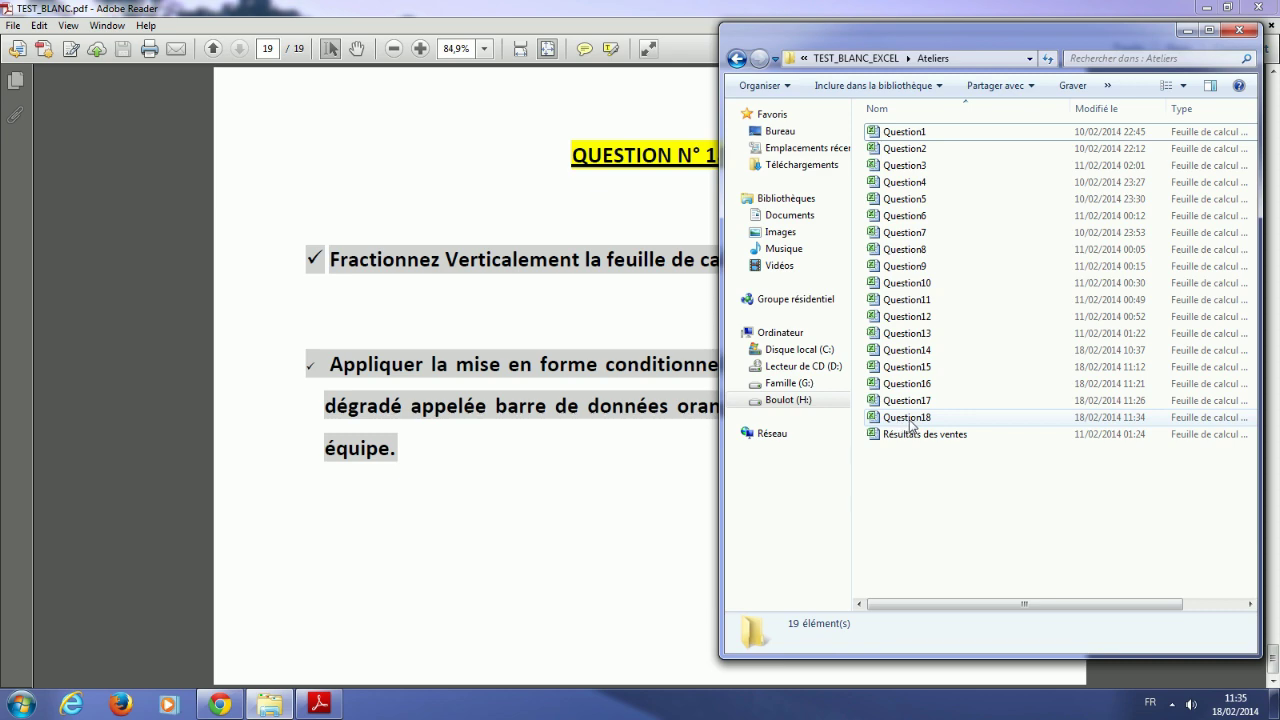
pyautogui.click(901, 422)
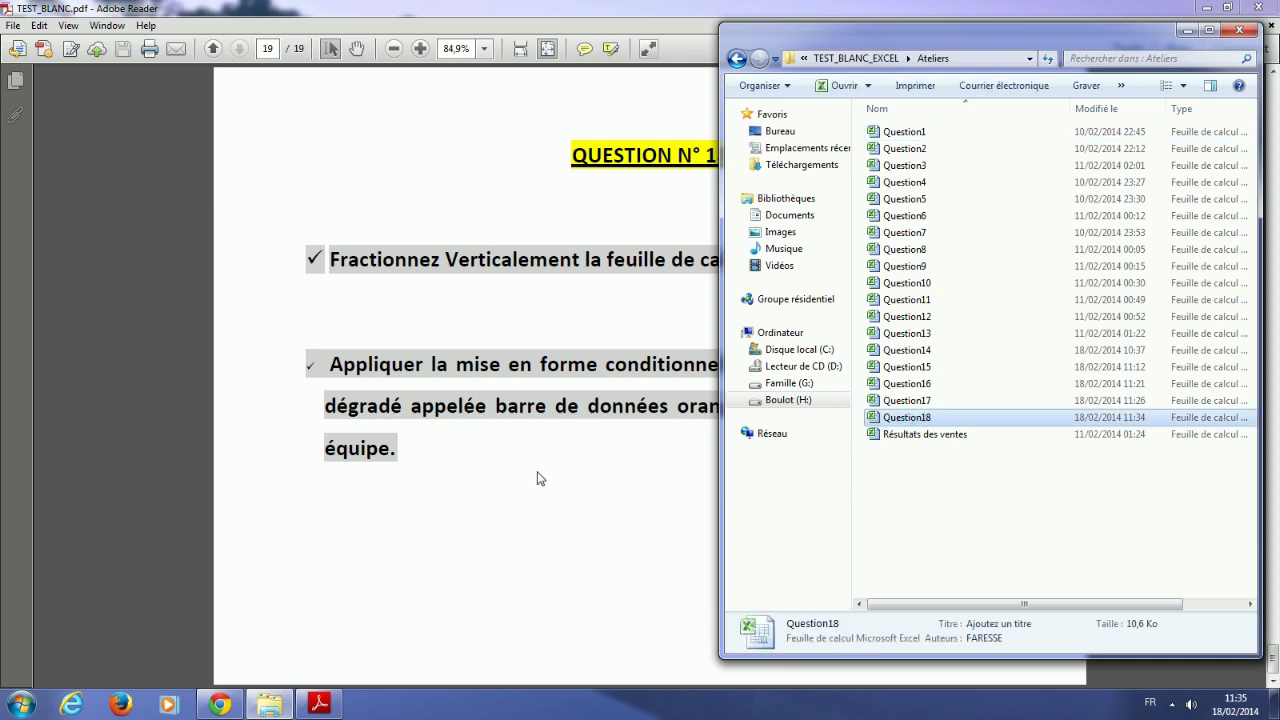
pyautogui.press('Return')
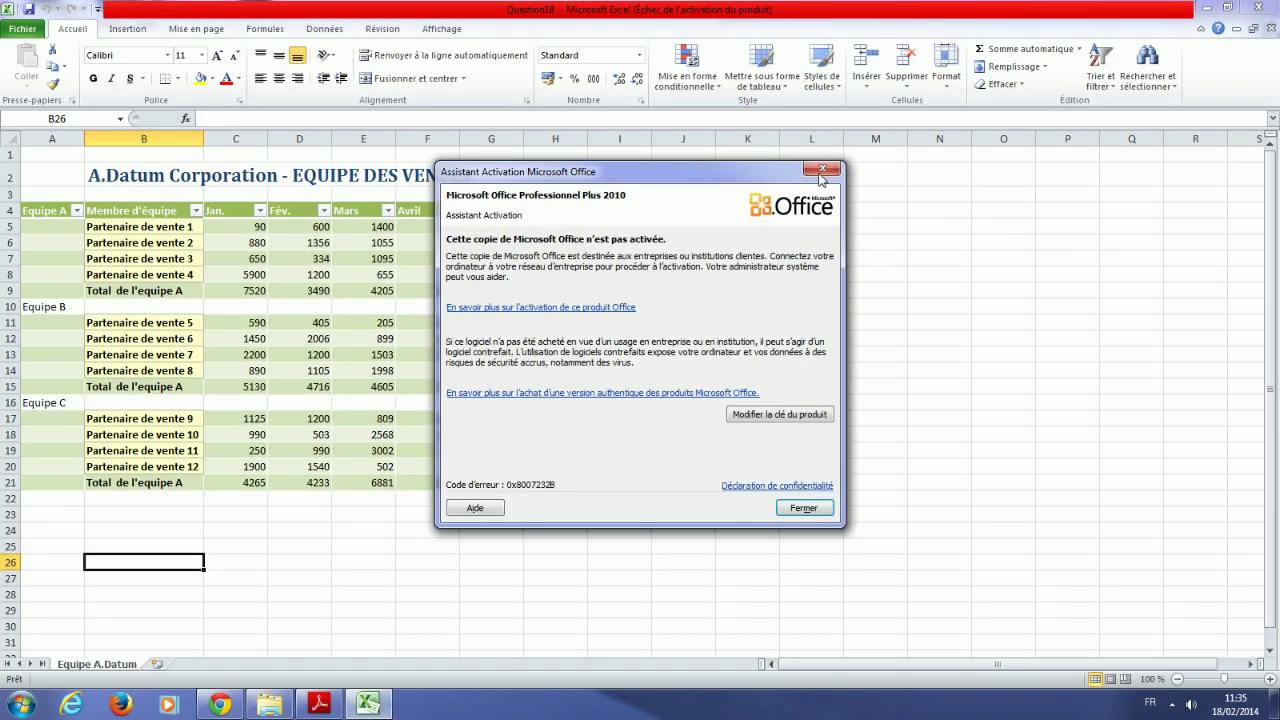
pyautogui.click(821, 170)
pyautogui.click(319, 704)
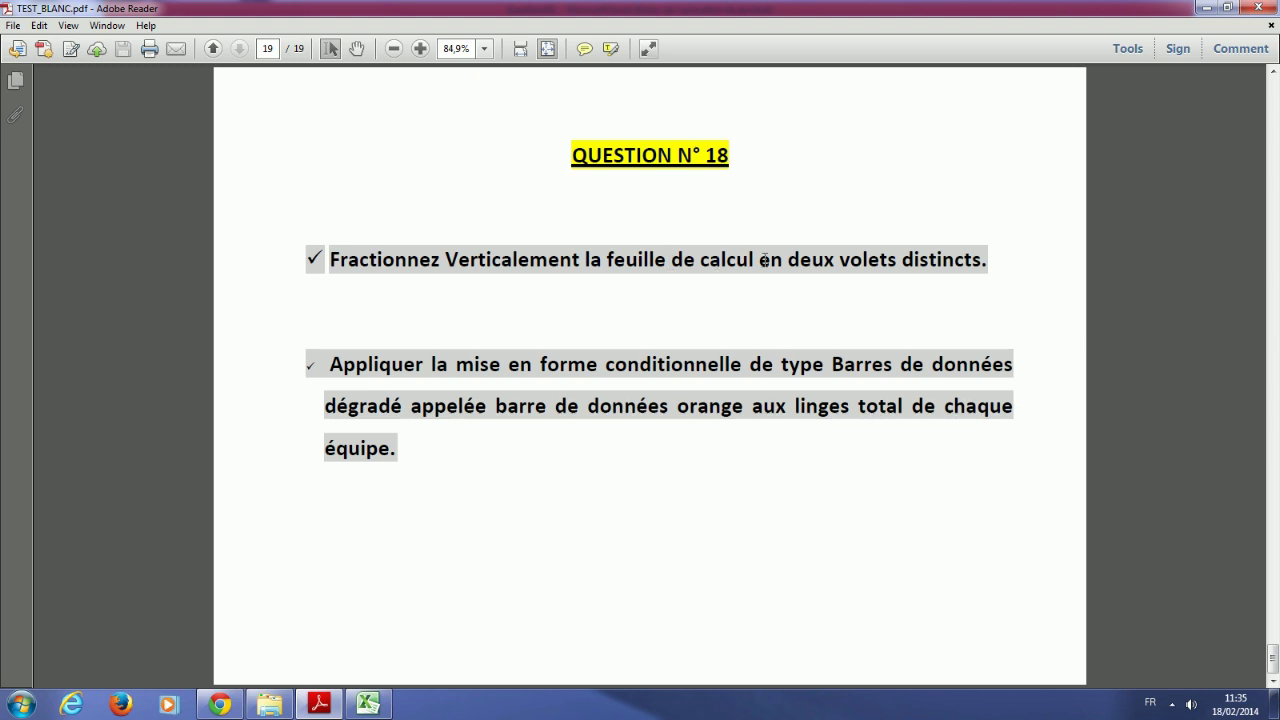
pyautogui.click(369, 704)
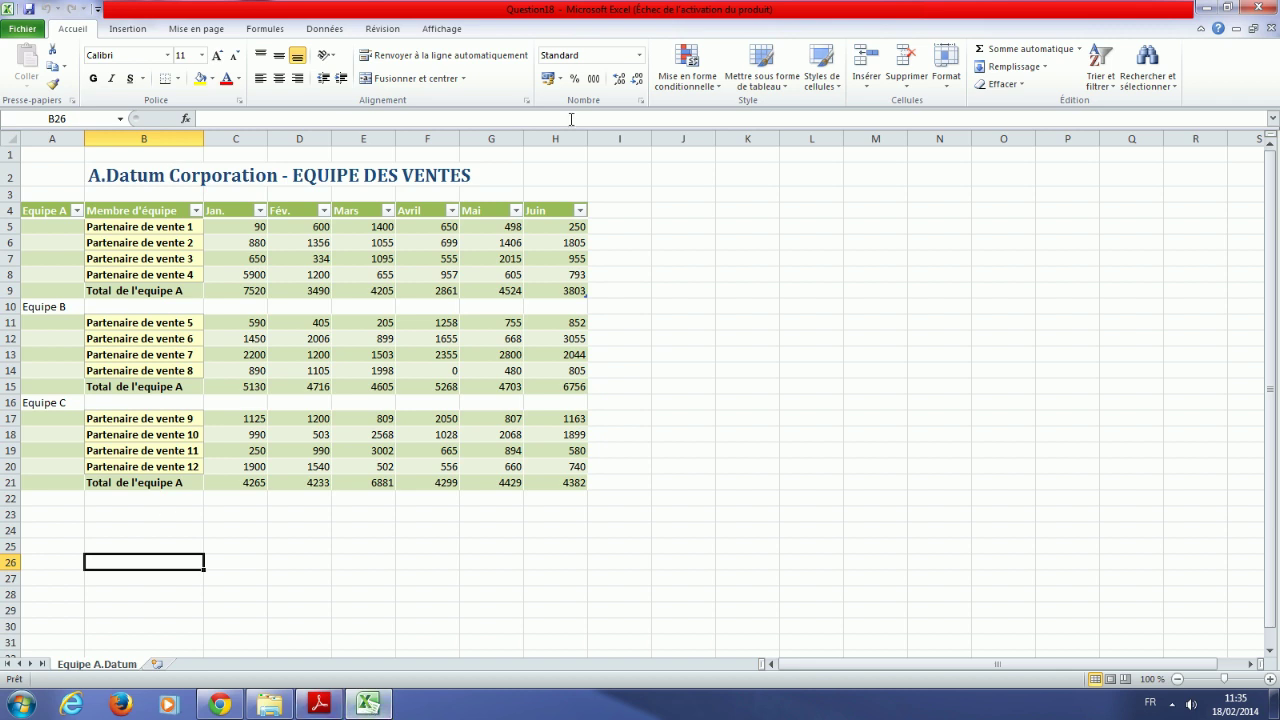
# - Split the worksheet vertically into two panes at column J, and check the data bar task of question 18 in the PDF
pyautogui.click(681, 139)
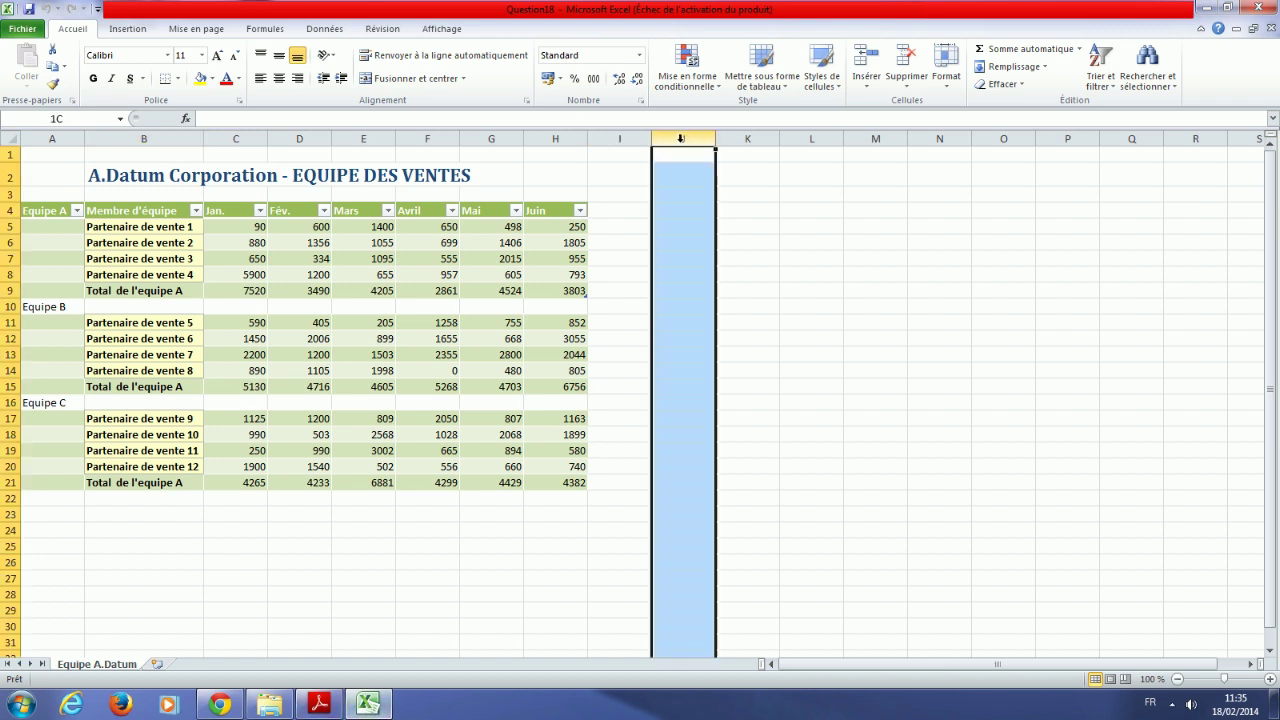
pyautogui.click(436, 30)
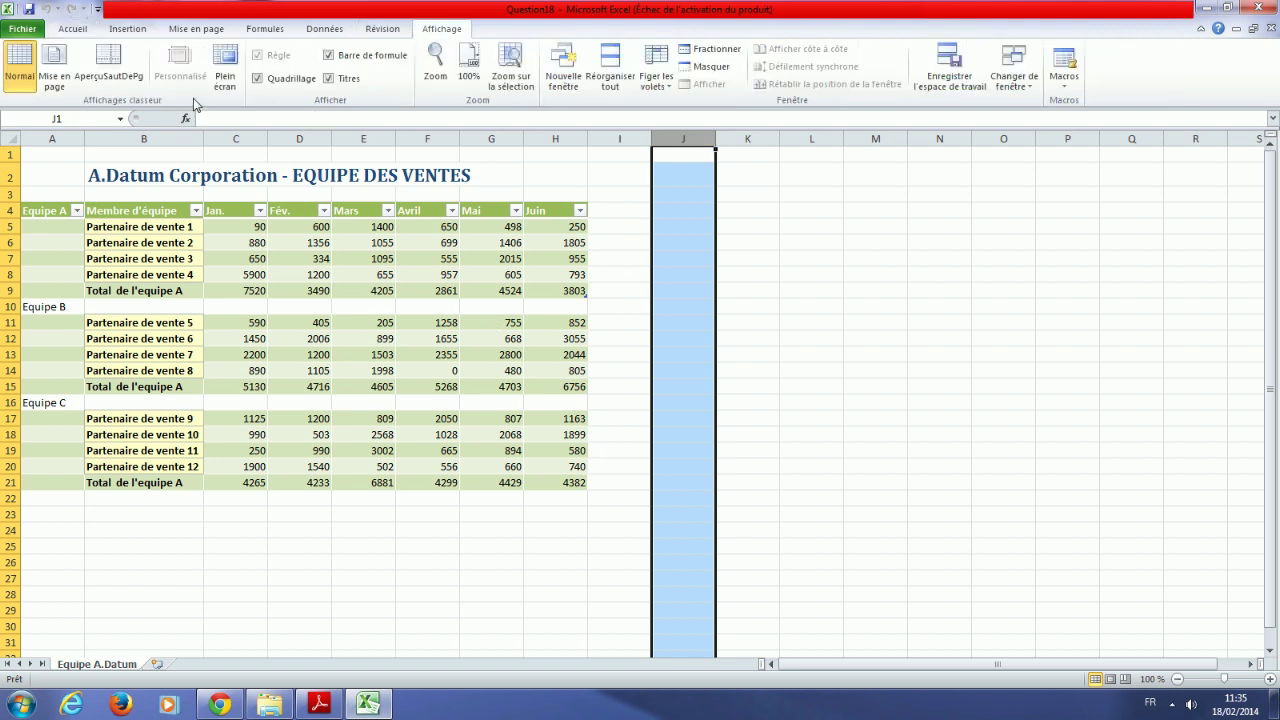
pyautogui.click(699, 51)
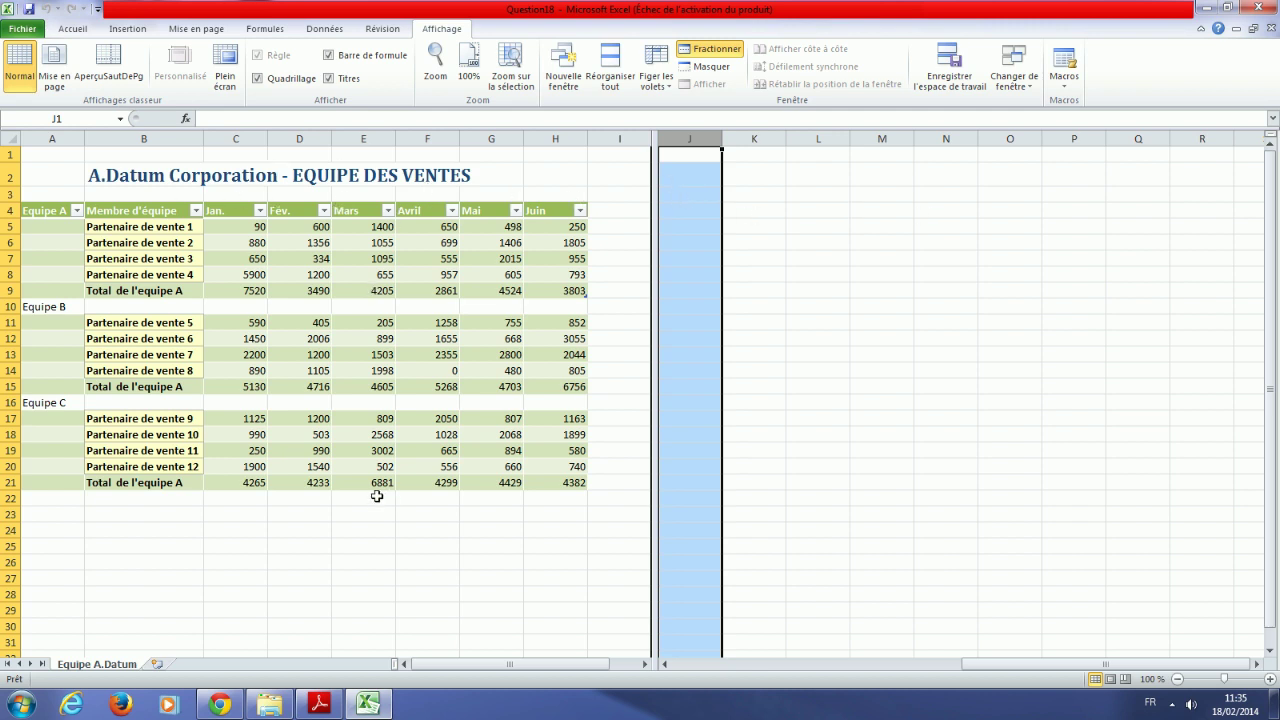
pyautogui.click(319, 704)
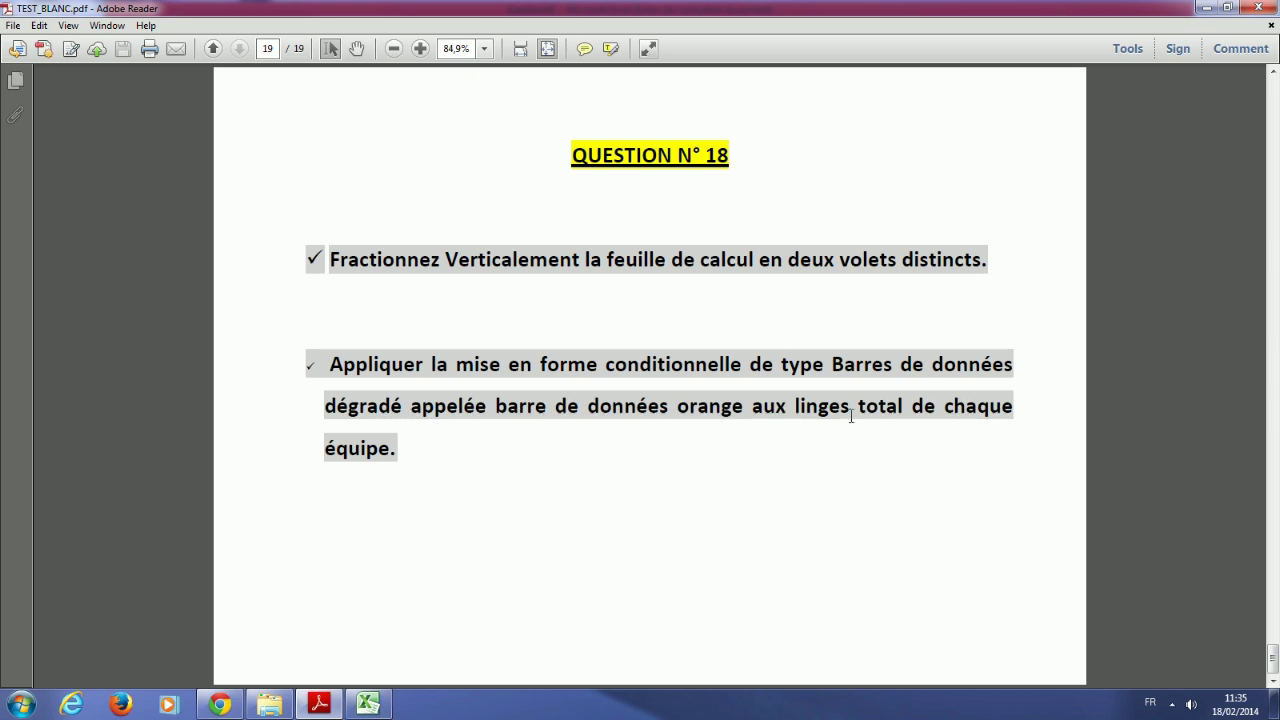
# - Apply the orange gradient data bar conditional formatting to the three team total rows, C9:H9, C15:H15 and C21:H21, in the Question18 workbook
pyautogui.click(368, 704)
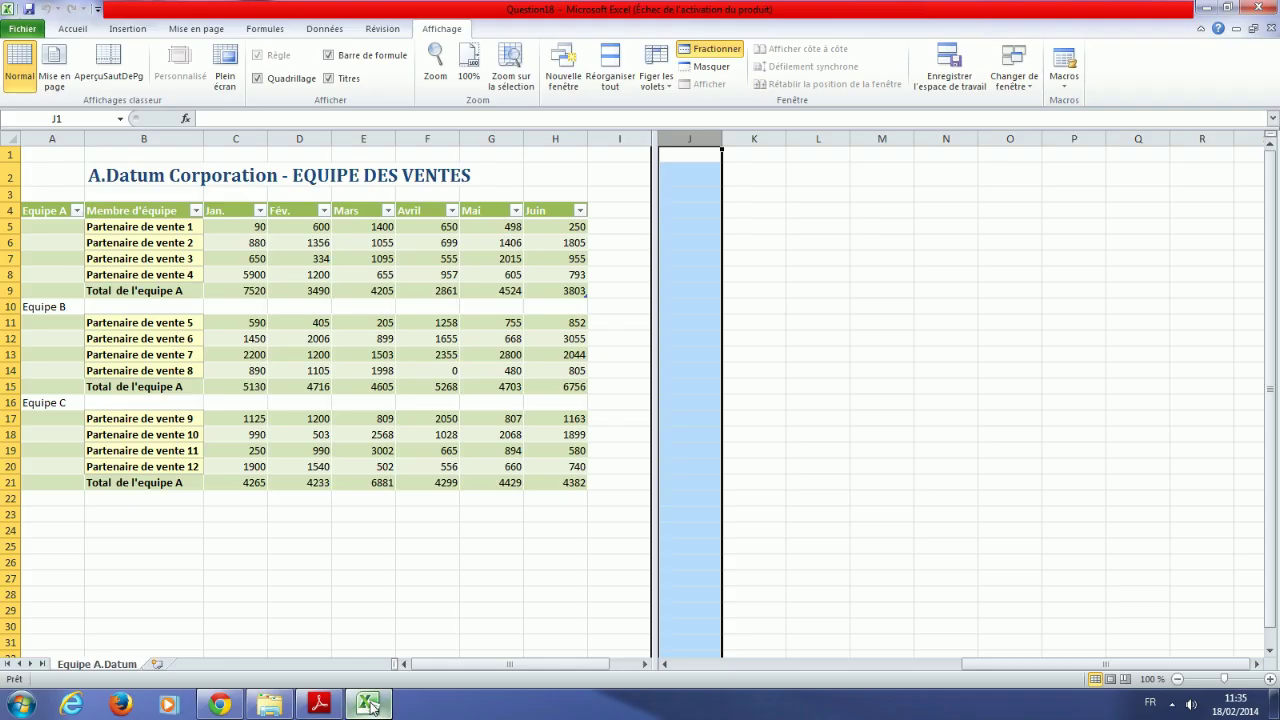
pyautogui.moveTo(233, 290); pyautogui.dragTo(545, 290)
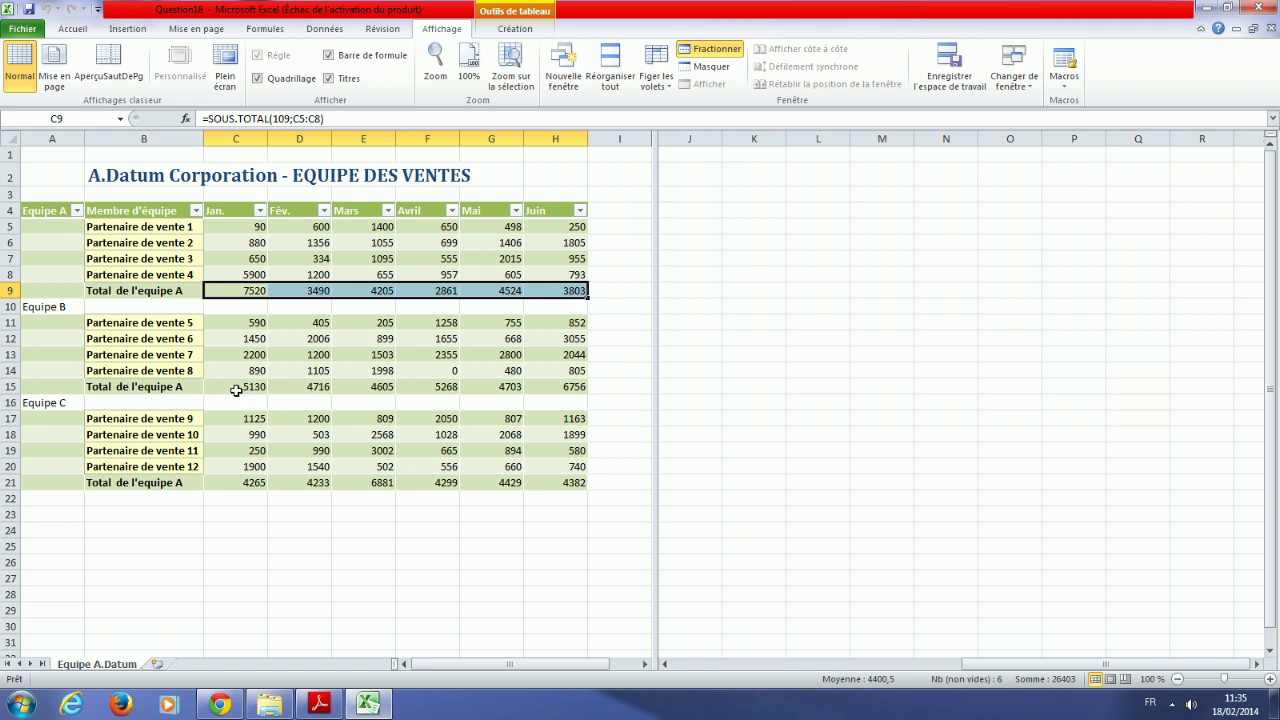
pyautogui.moveTo(226, 386); pyautogui.dragTo(534, 390)
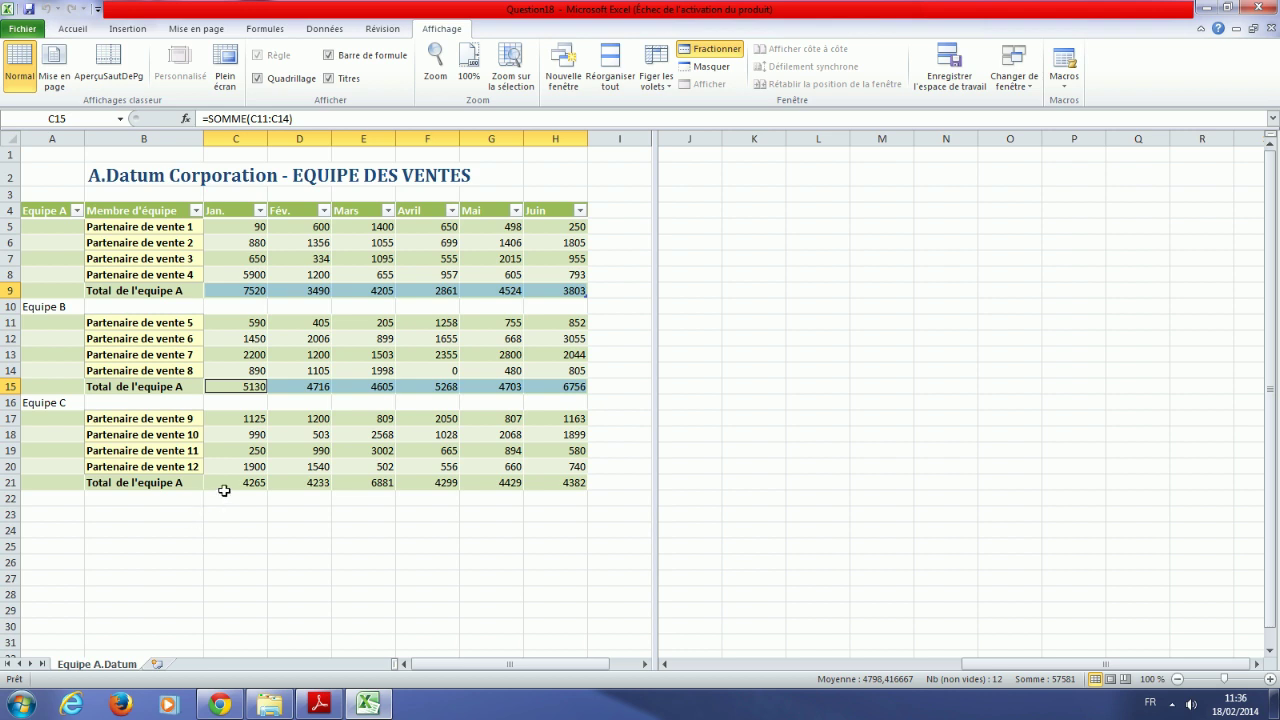
pyautogui.moveTo(231, 483); pyautogui.dragTo(563, 487)
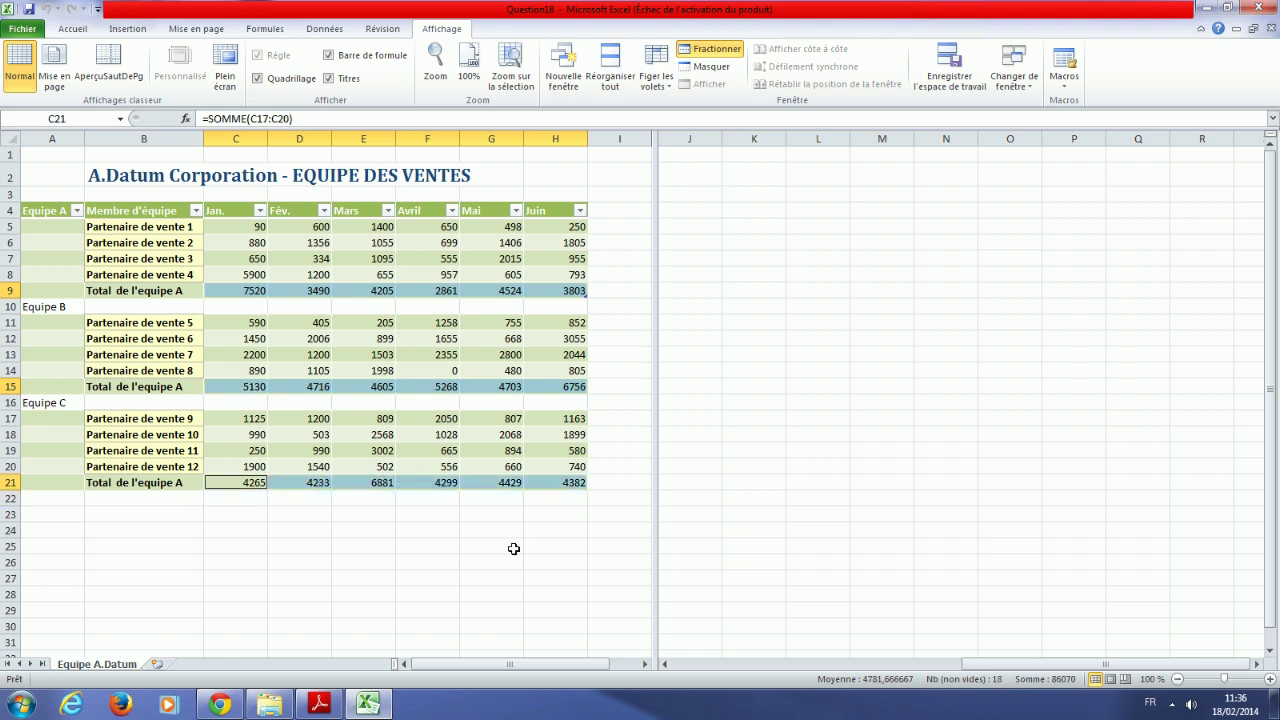
pyautogui.click(319, 704)
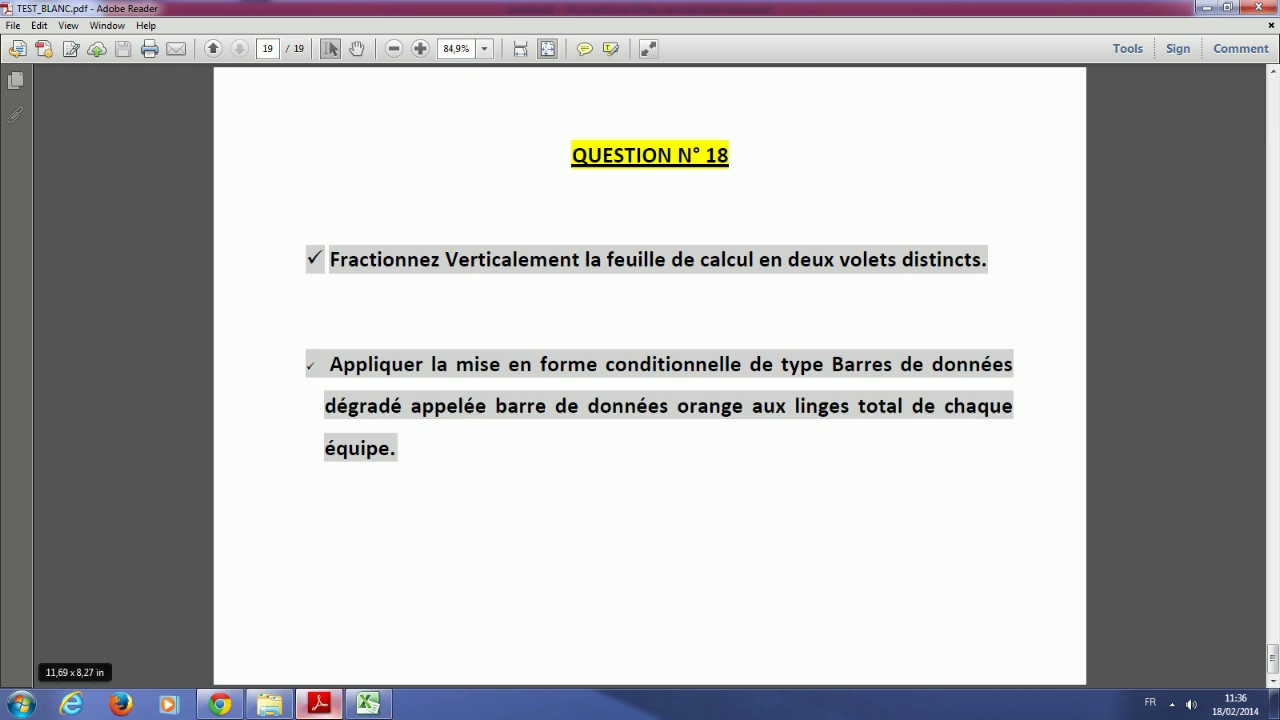
pyautogui.click(367, 704)
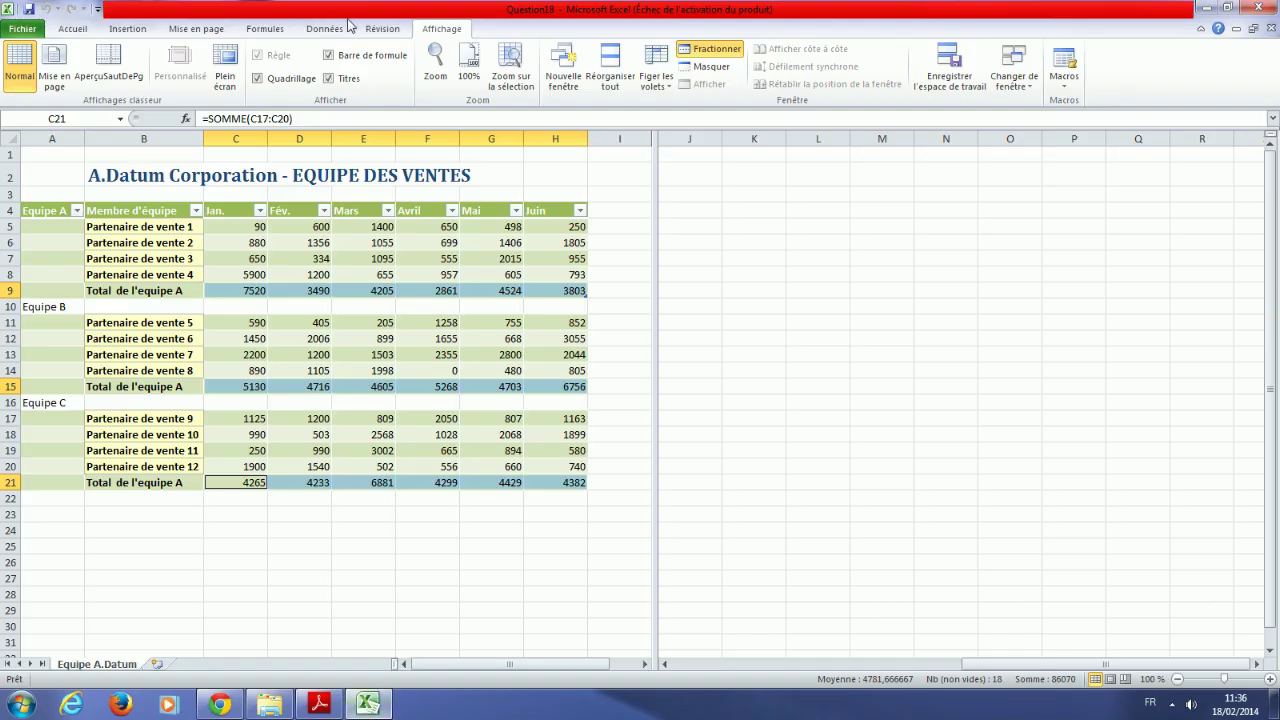
pyautogui.click(70, 32)
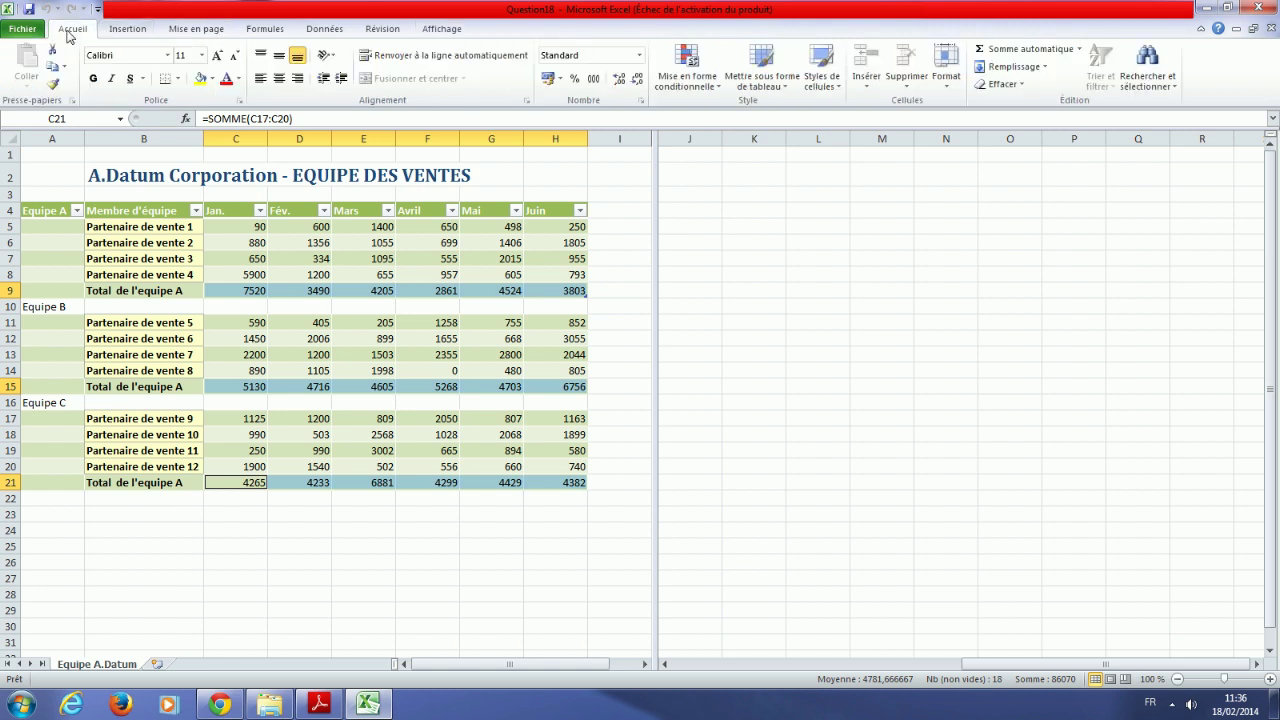
pyautogui.click(719, 91)
pyautogui.moveTo(715, 189)
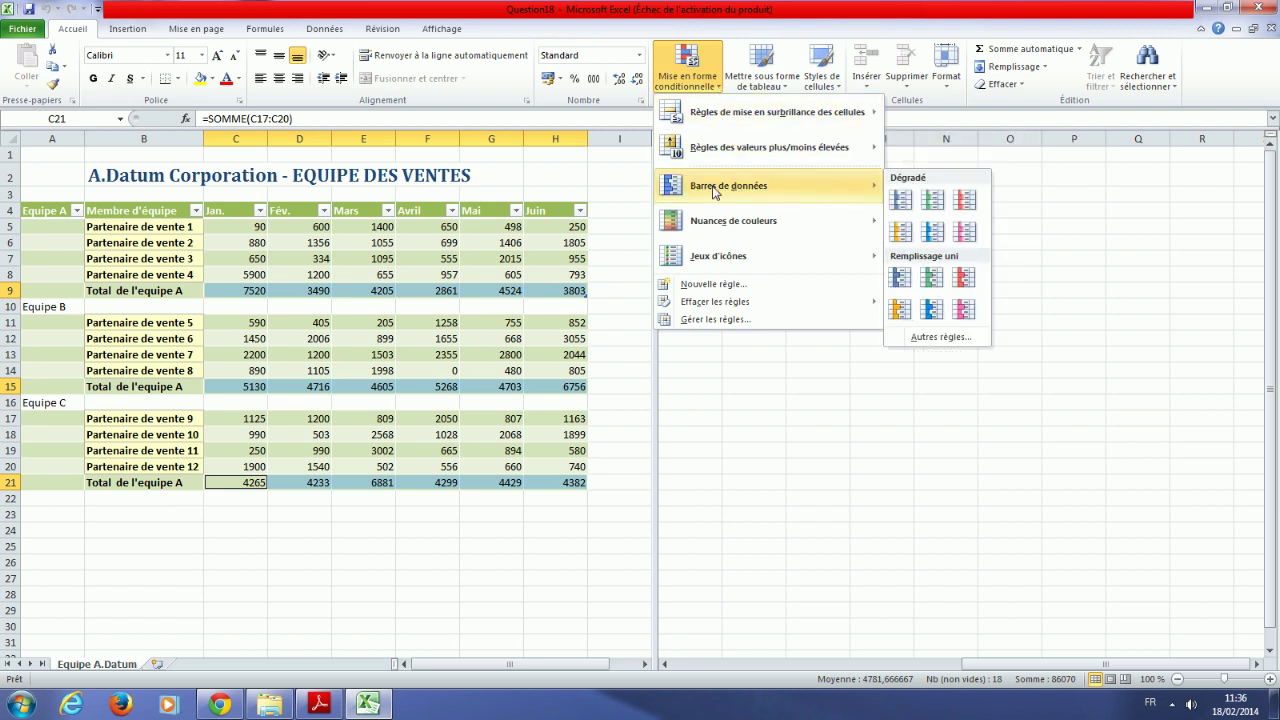
pyautogui.click(901, 233)
pyautogui.click(324, 528)
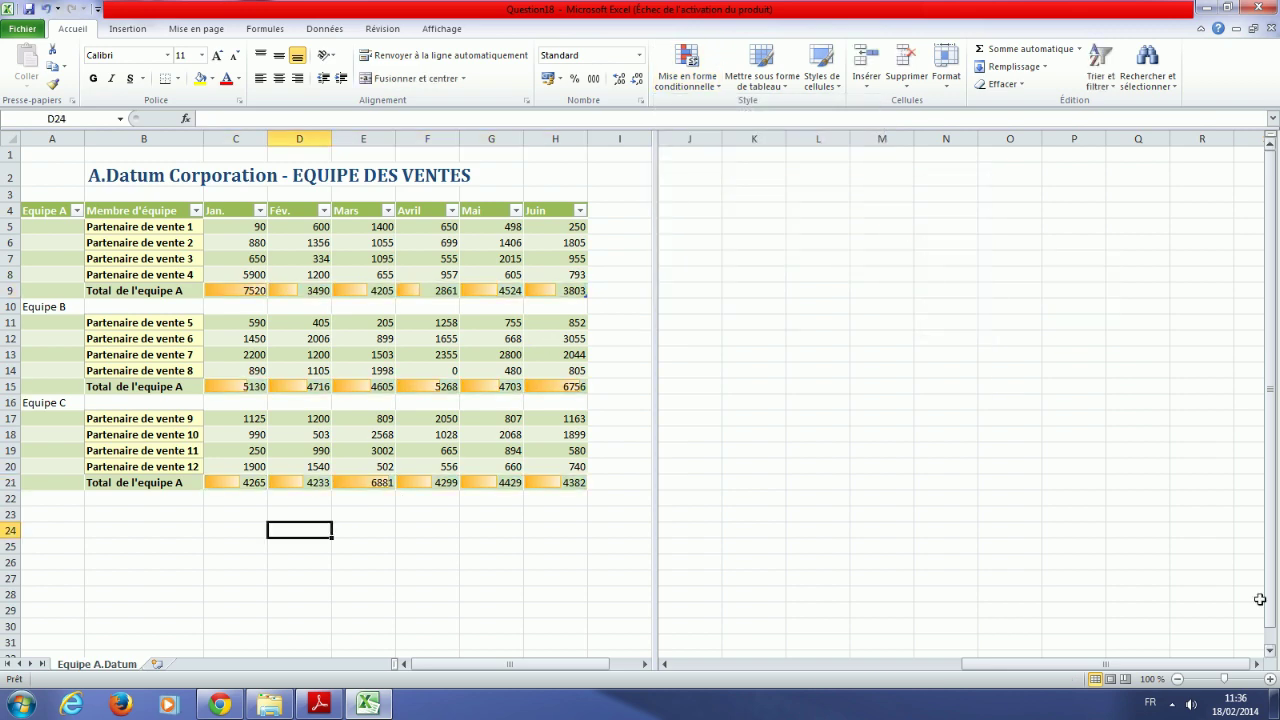
pyautogui.click(1172, 704)
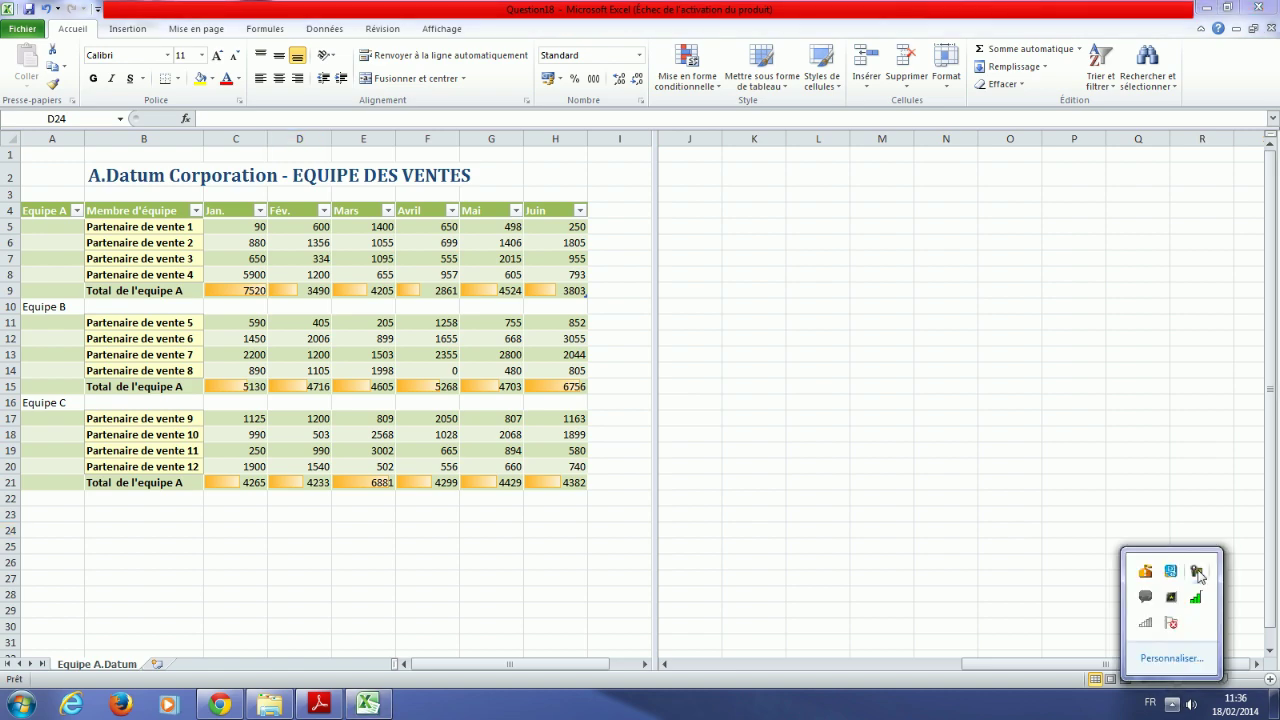